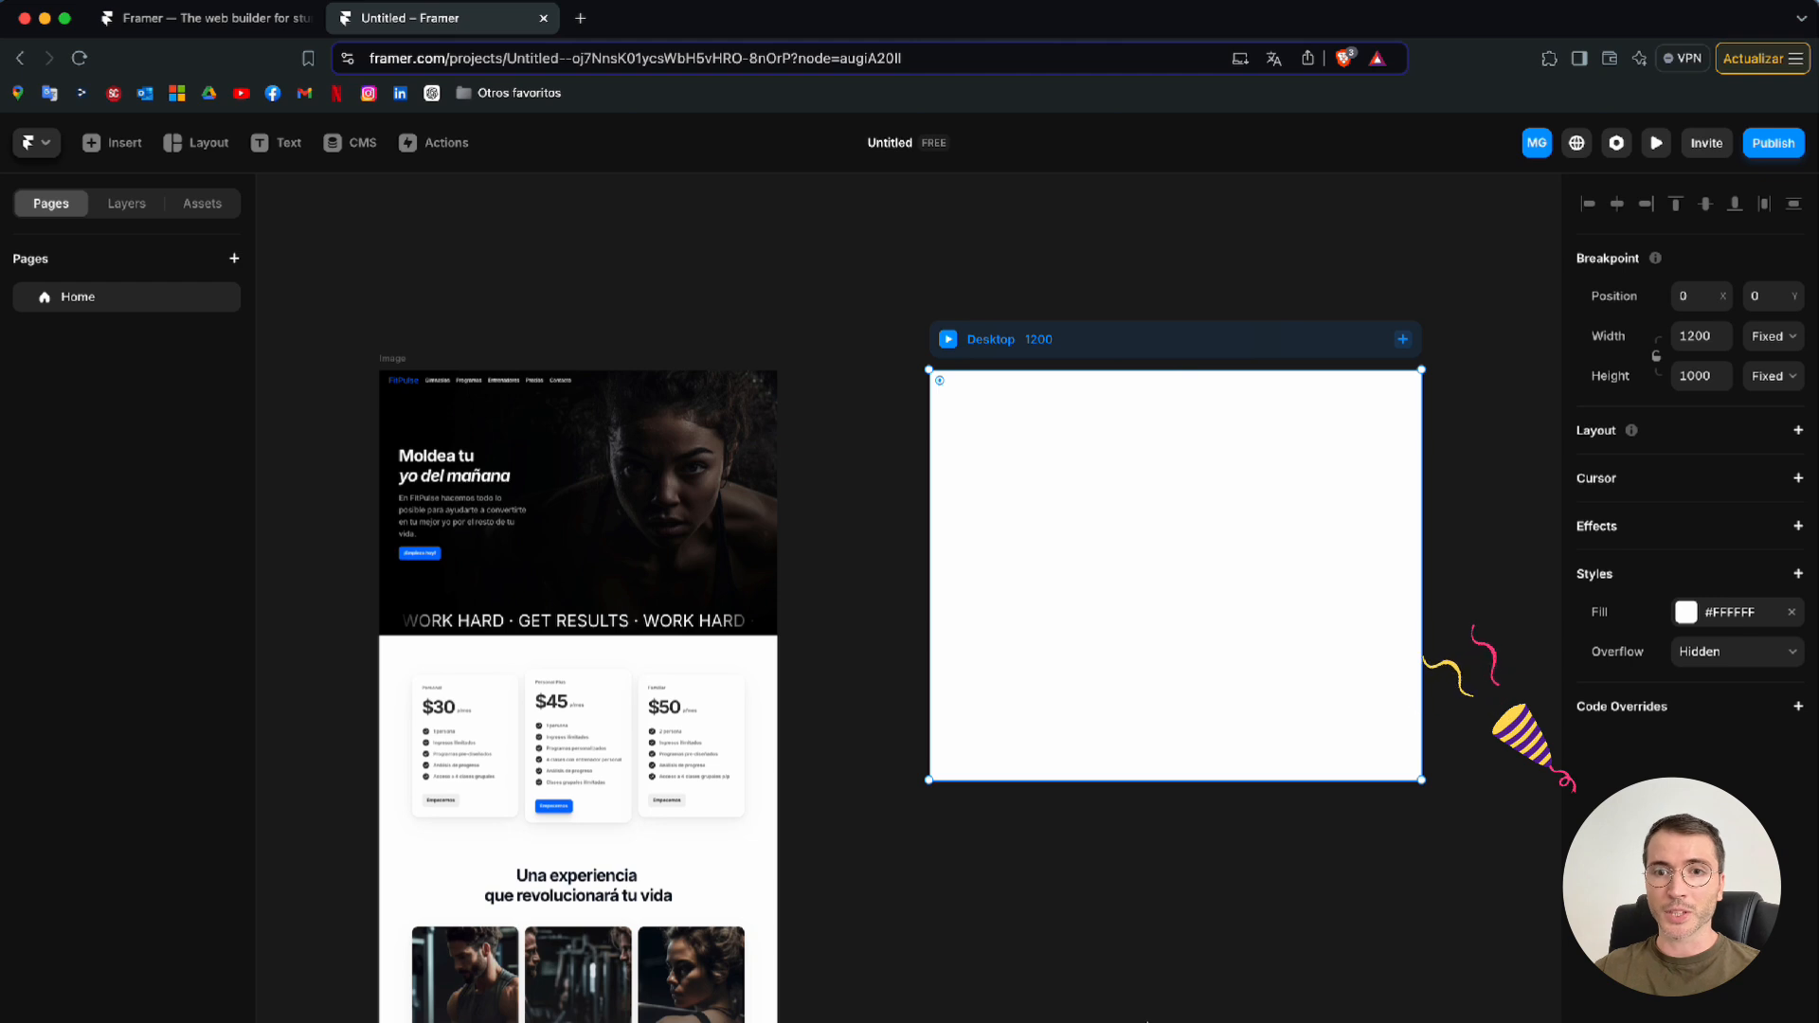
Add the light navigation bar with the logo and inline Features, Gallery and Blog links to the Desktop page
{"action": "left_click", "coordinate": [1007, 857]}
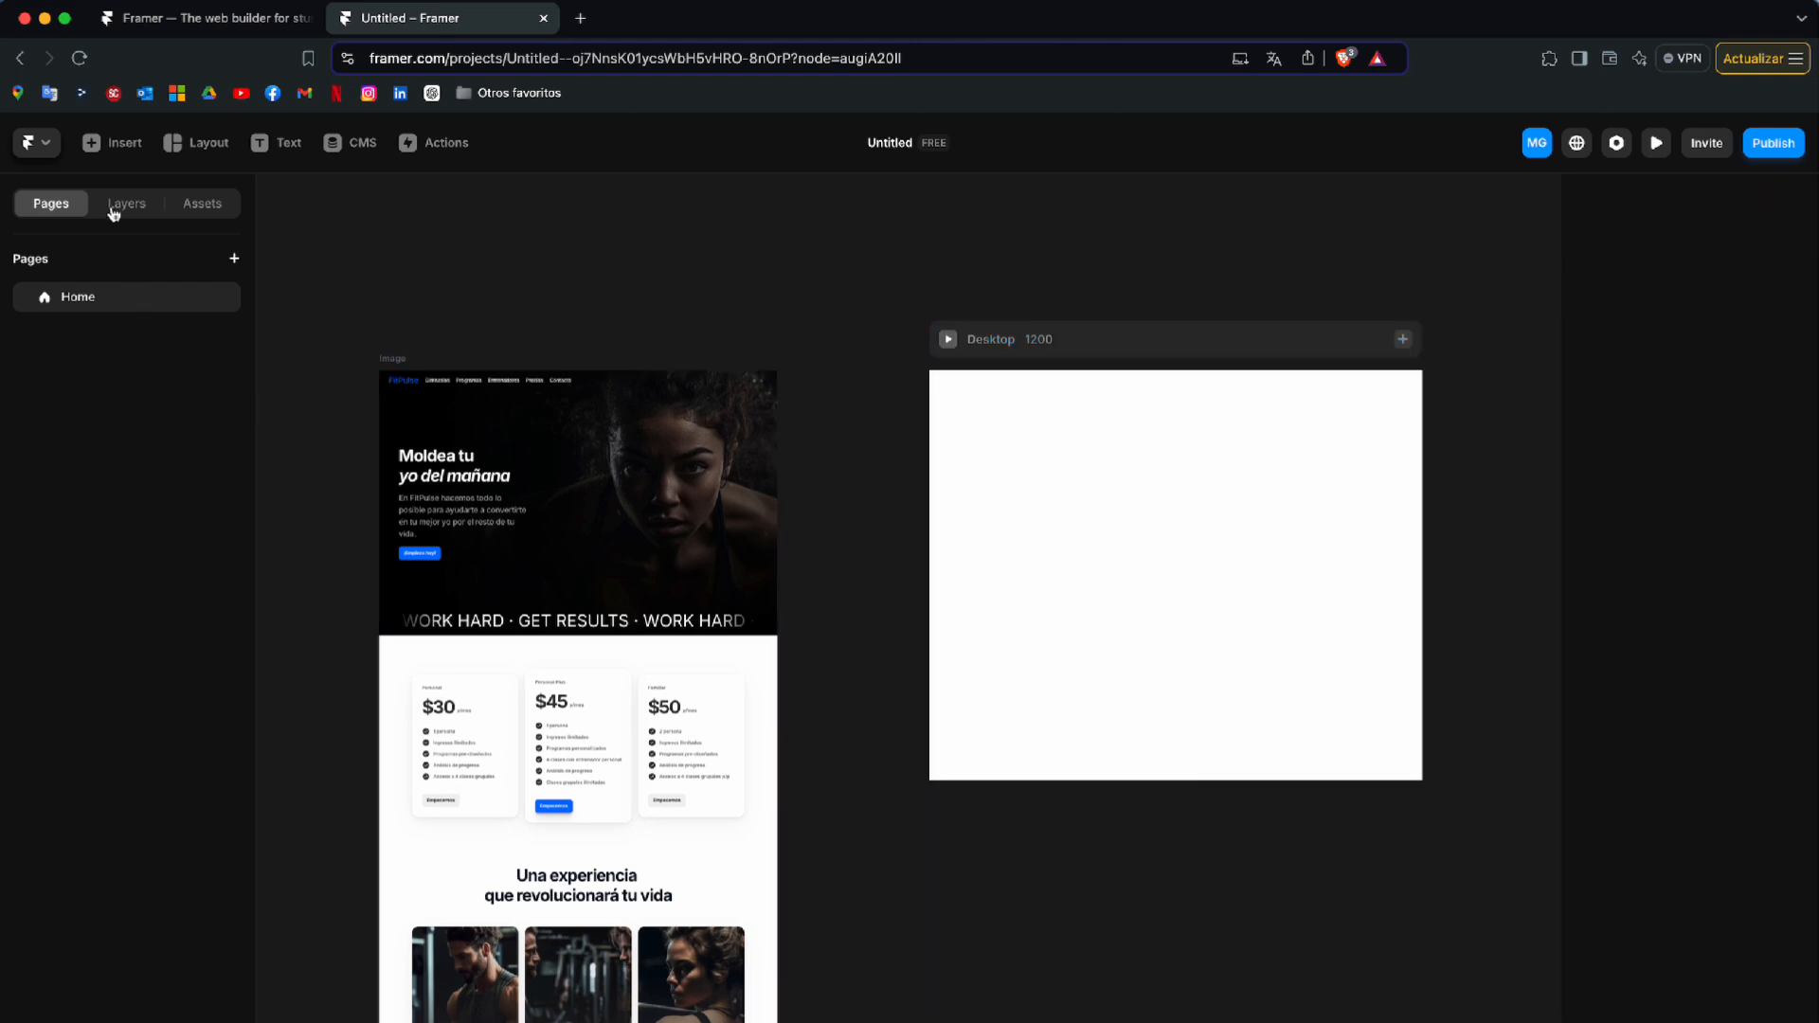
{"action": "left_click", "coordinate": [110, 152]}
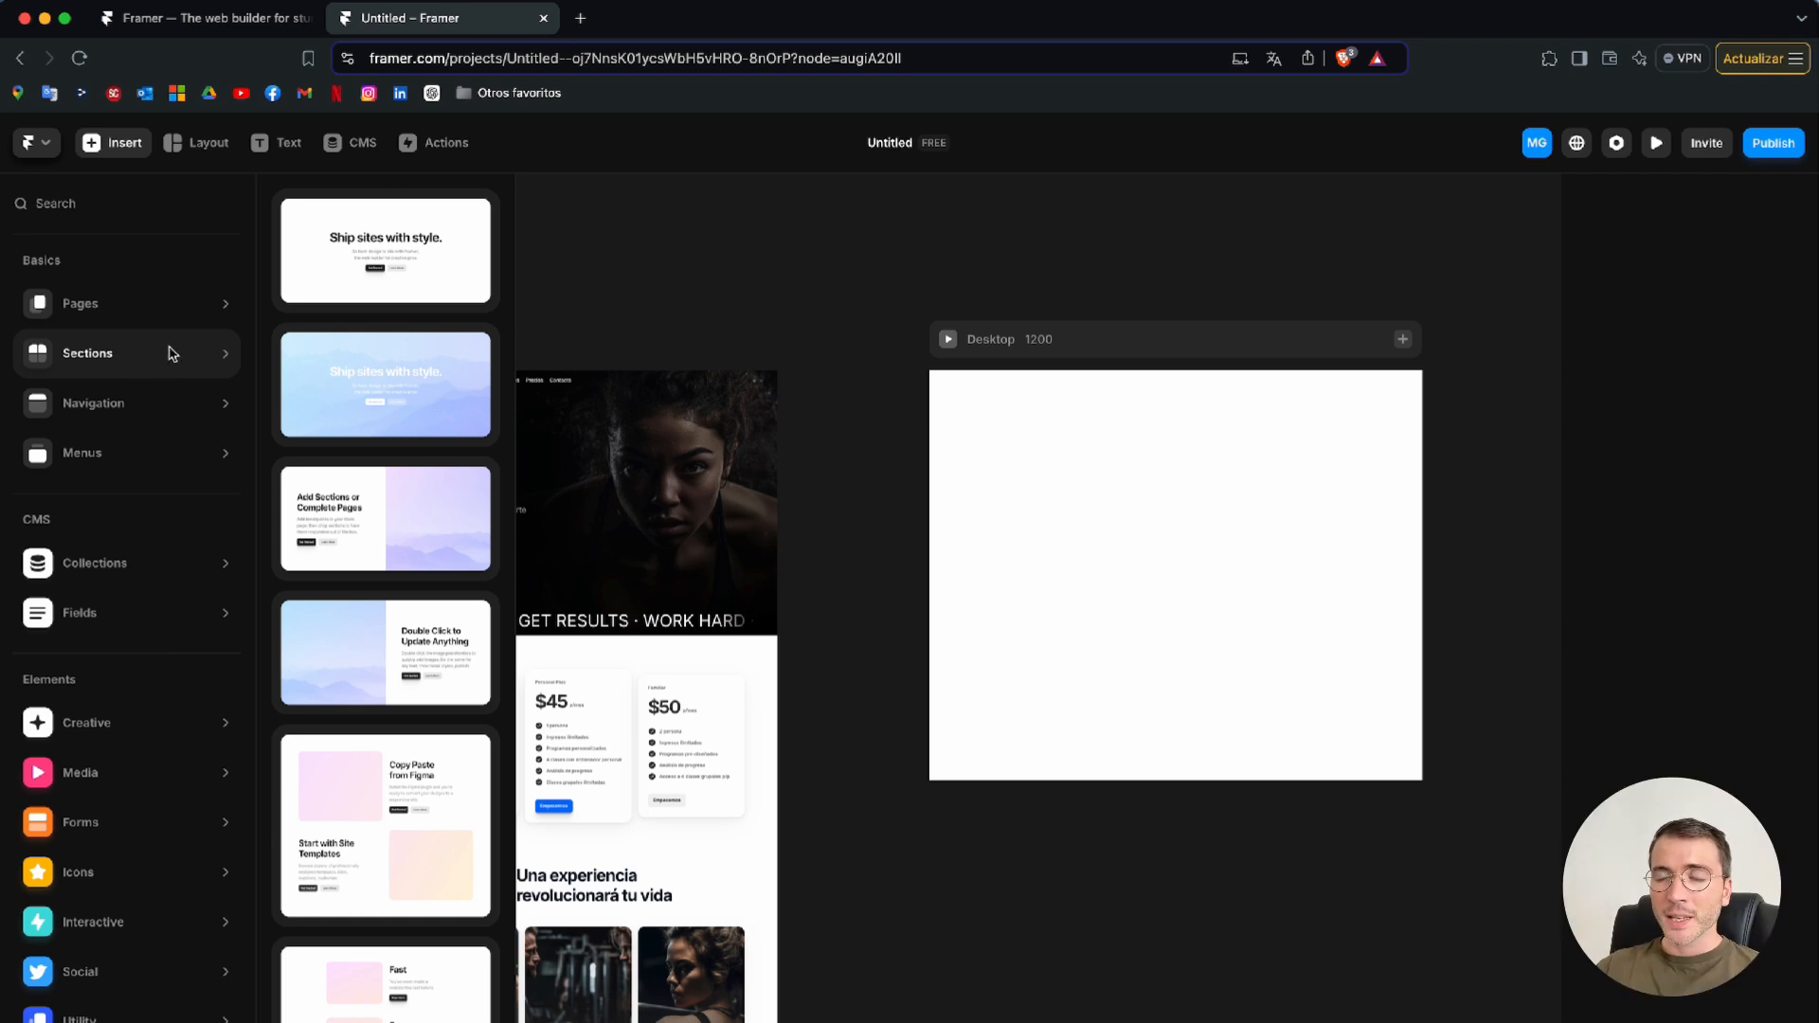
{"action": "scroll", "coordinate": [725, 389], "scroll_direction": "left", "scroll_amount": 3}
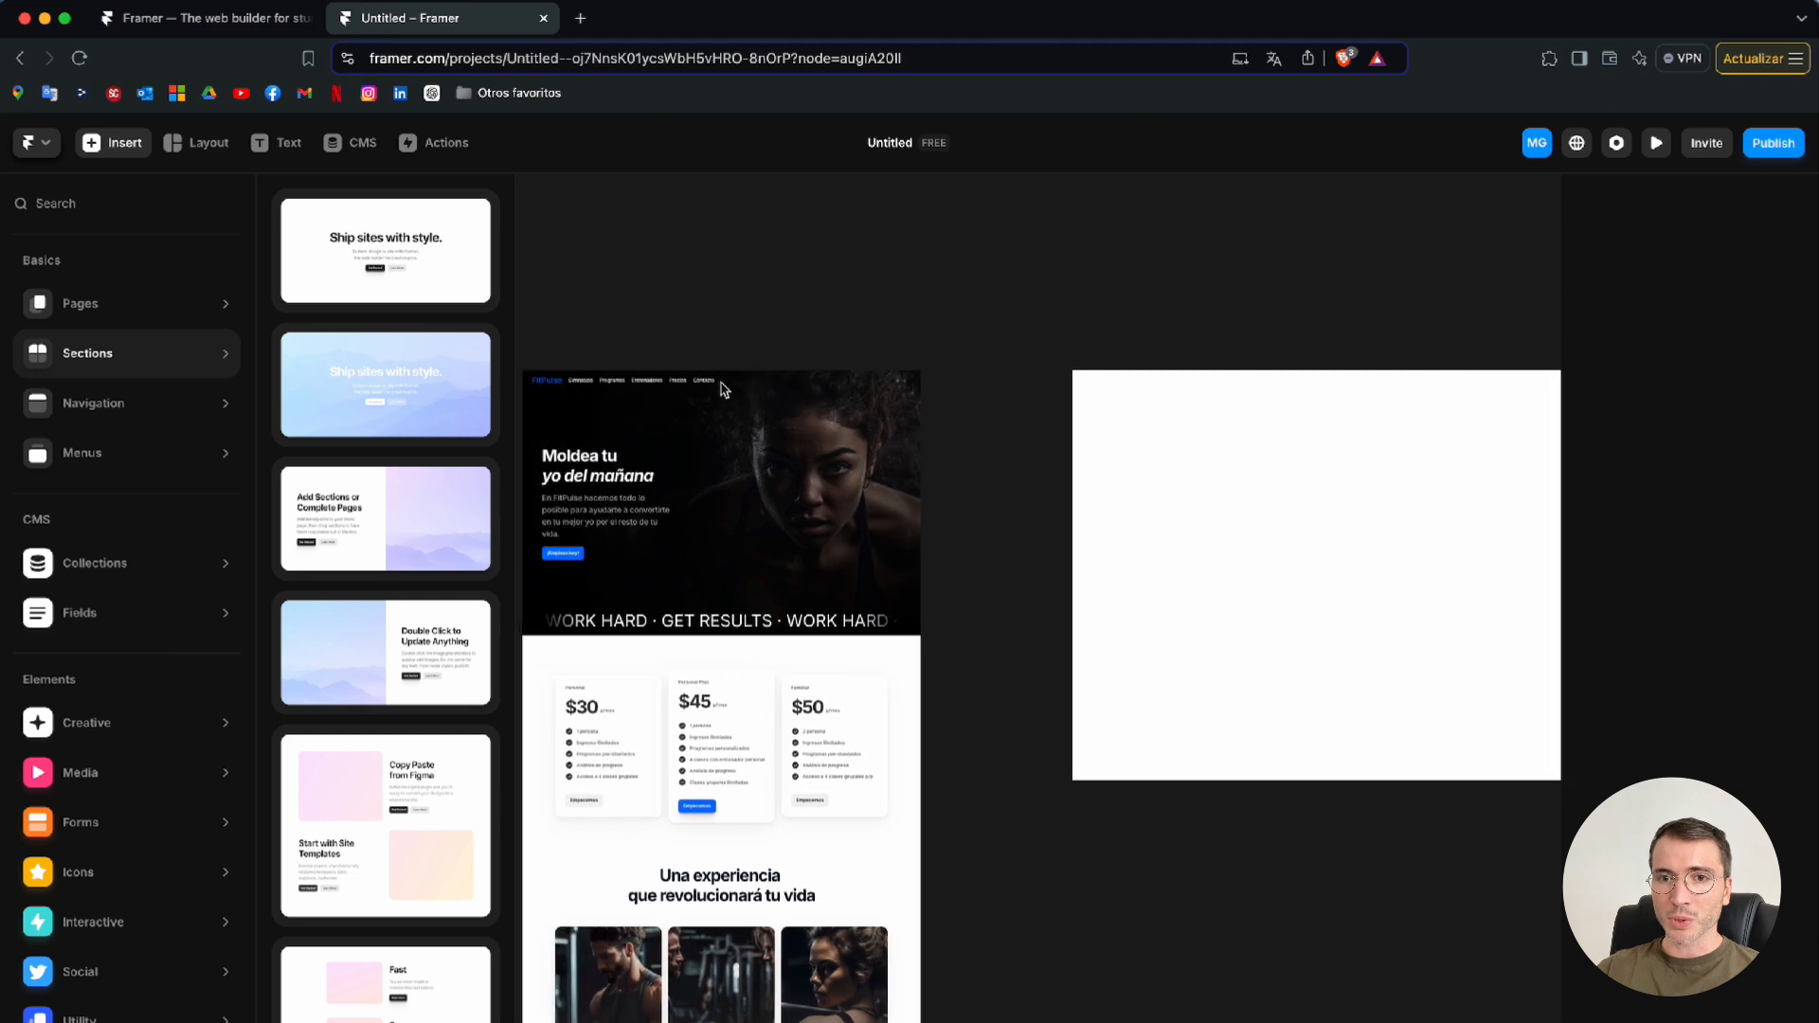
{"action": "scroll", "coordinate": [725, 388], "scroll_direction": "left", "scroll_amount": 2}
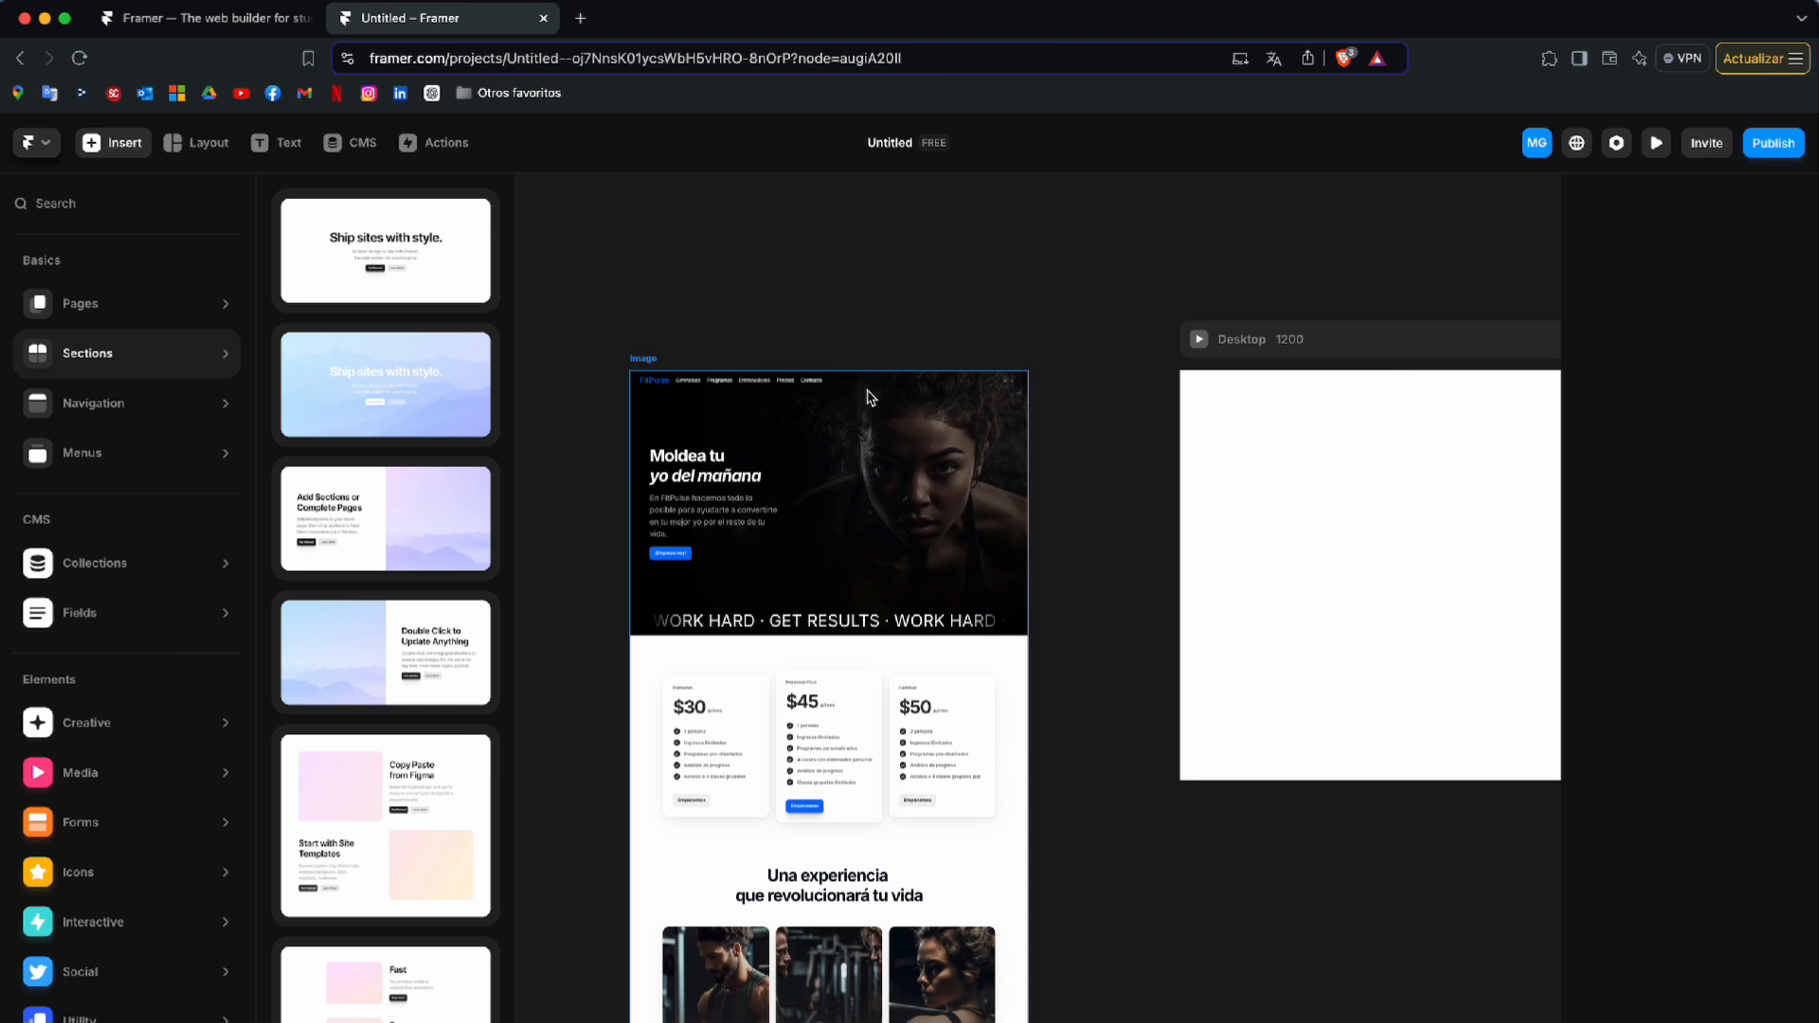
{"action": "scroll", "coordinate": [869, 398], "scroll_direction": "up", "scroll_amount": 5}
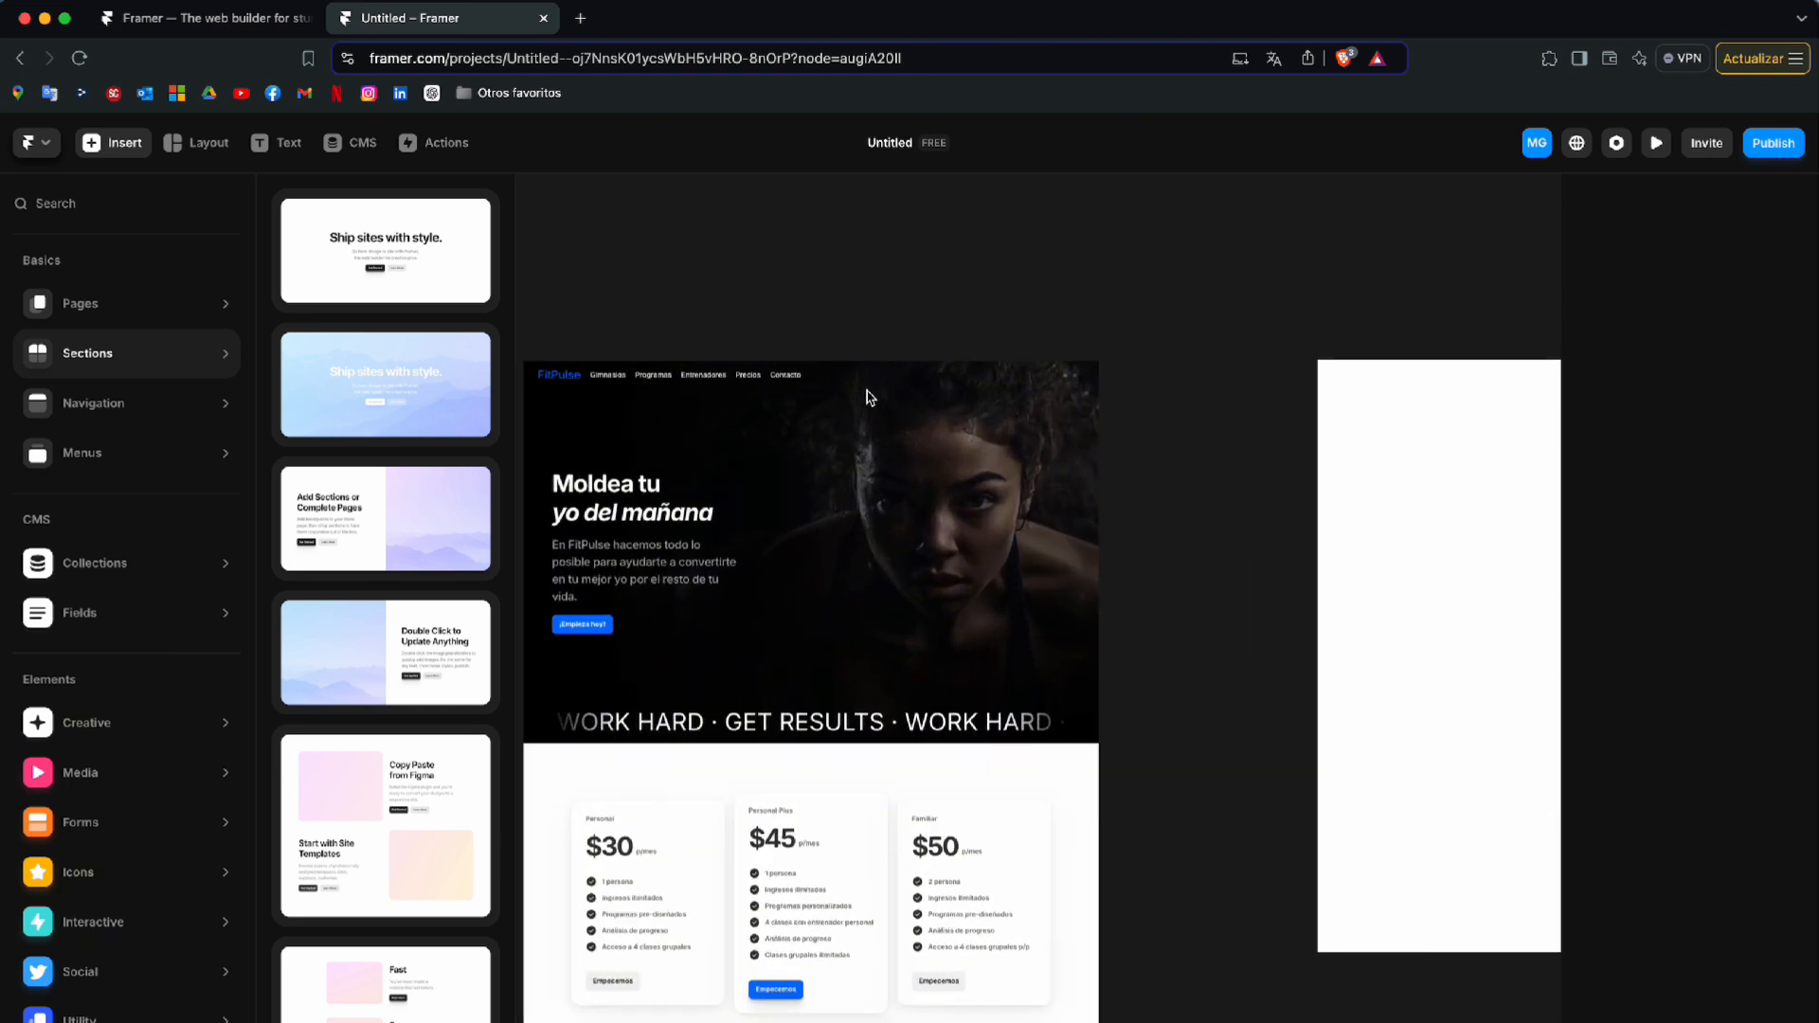
{"action": "scroll", "coordinate": [869, 397], "scroll_direction": "up", "scroll_amount": 3}
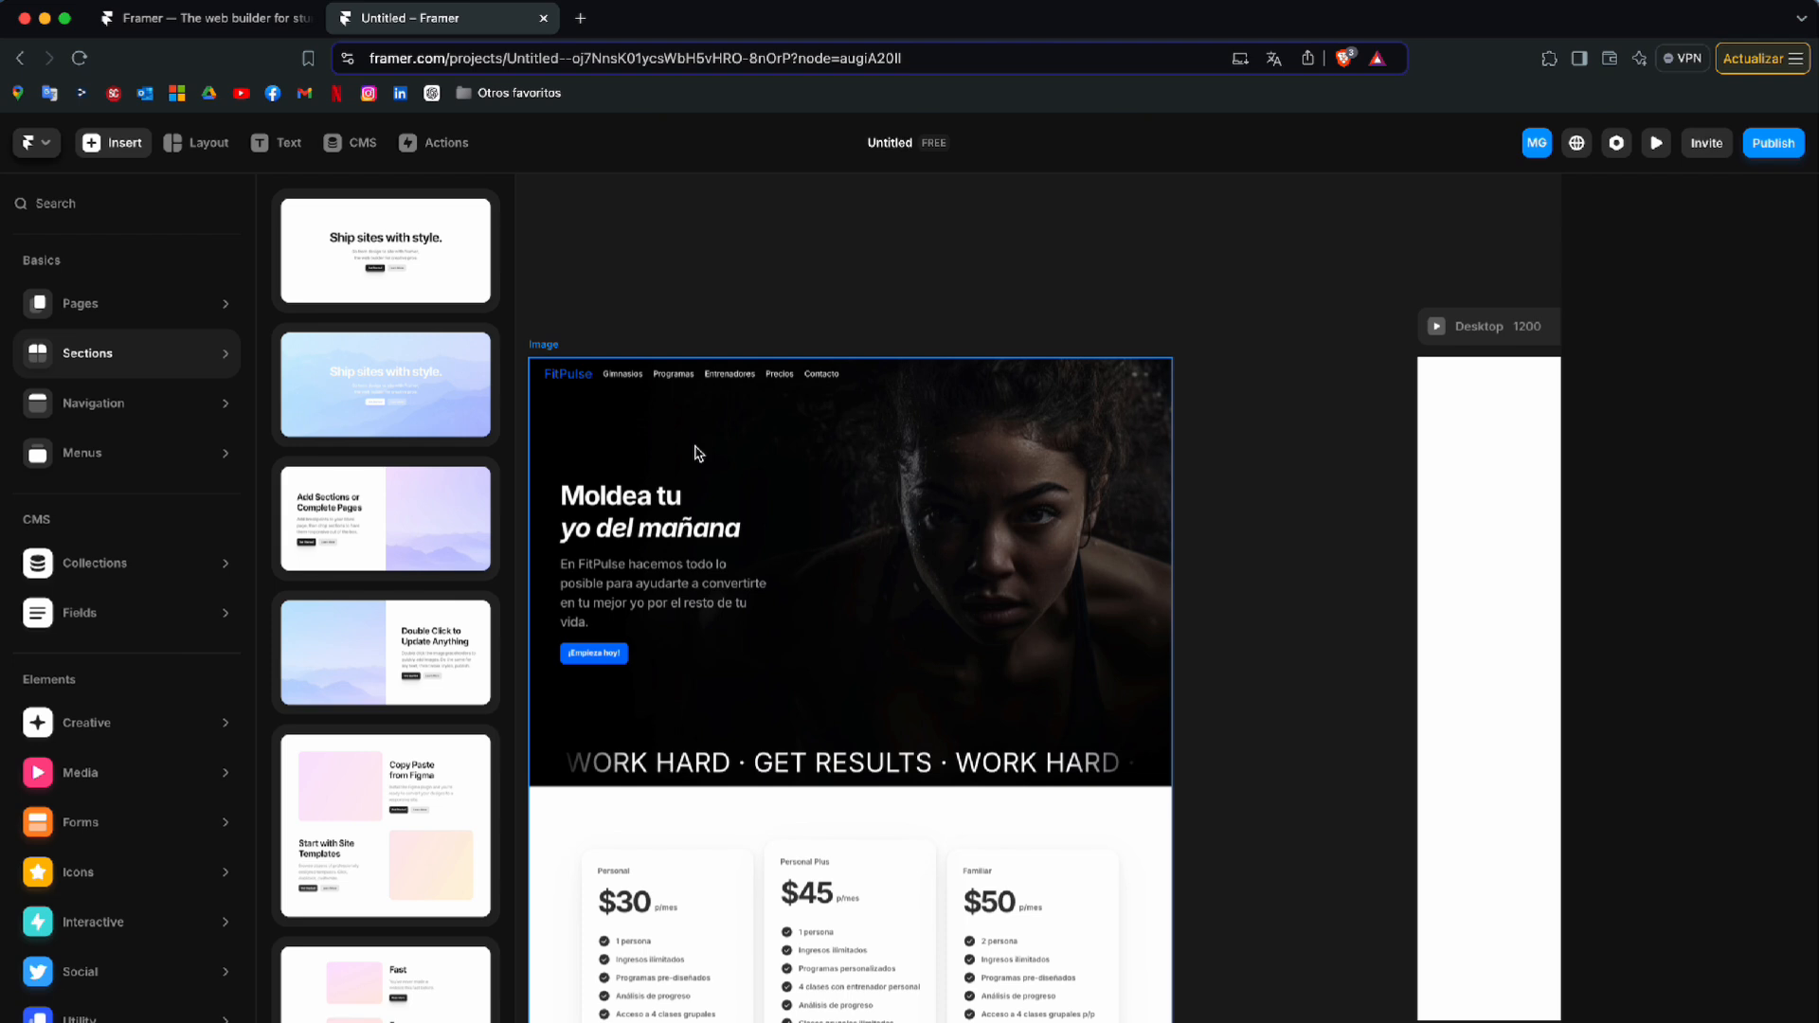
{"action": "scroll", "coordinate": [859, 487], "scroll_direction": "down", "scroll_amount": 3}
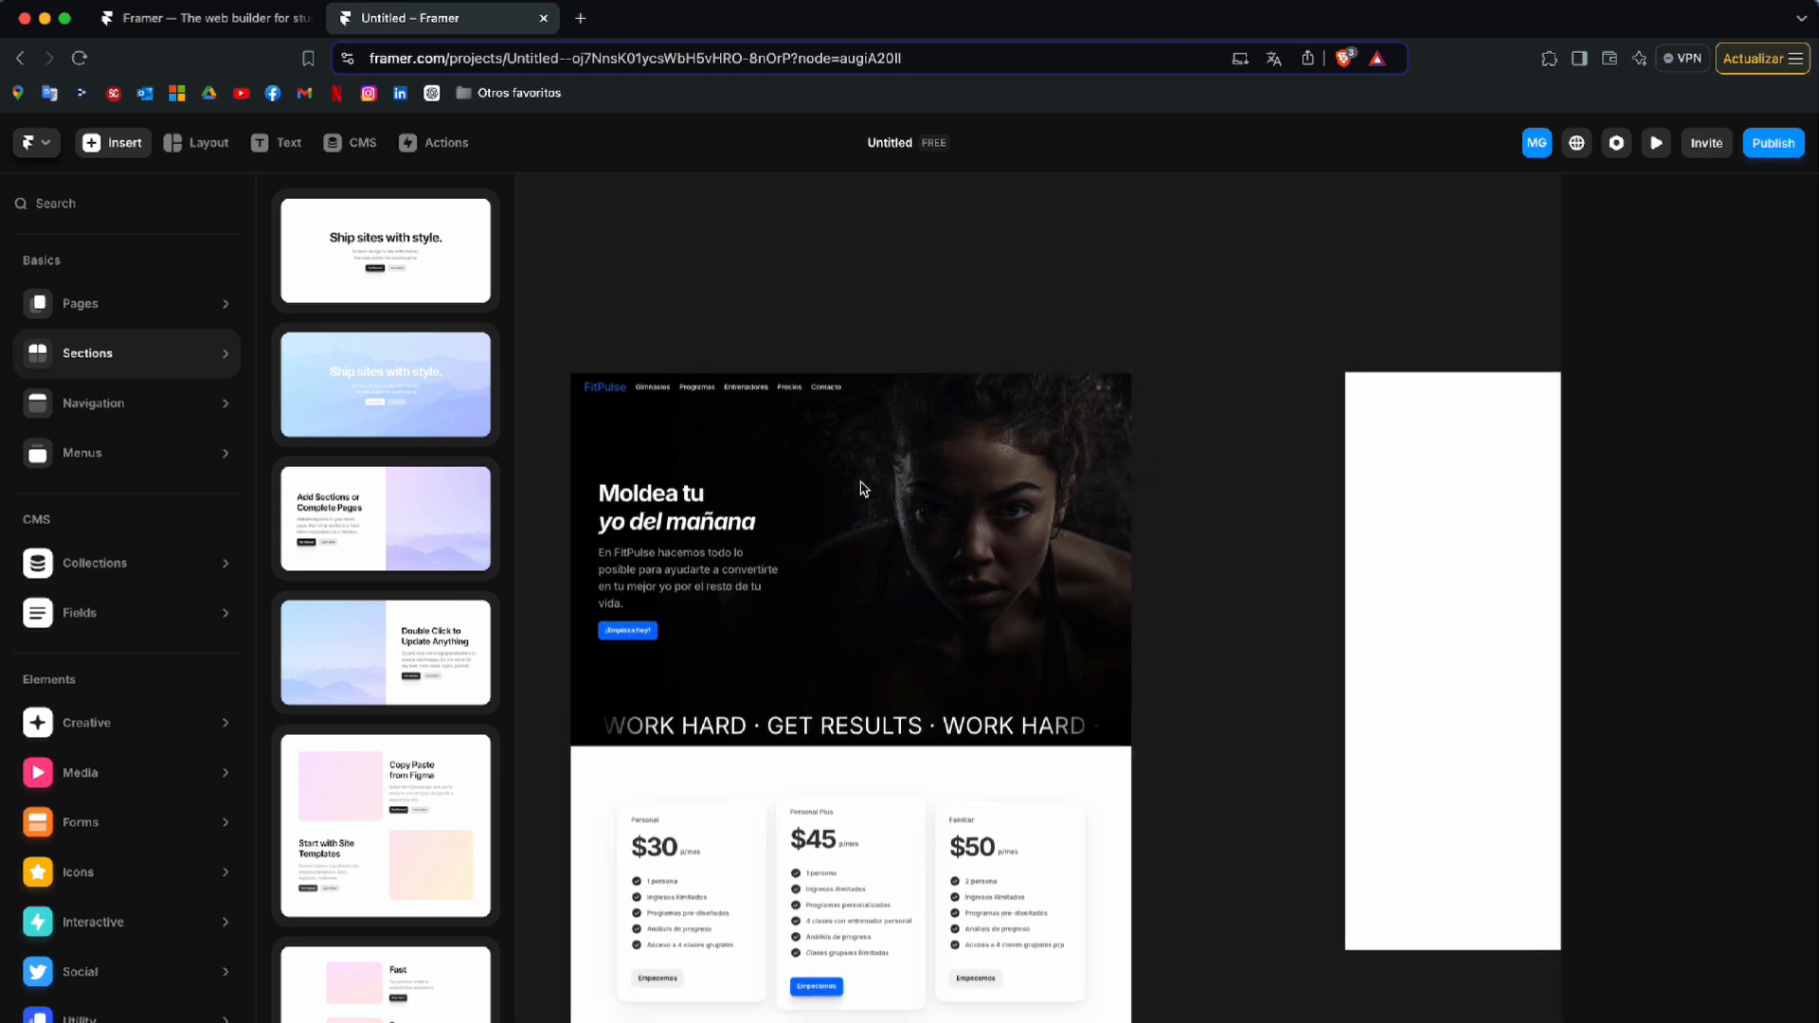
{"action": "scroll", "coordinate": [861, 489], "scroll_direction": "up", "scroll_amount": 1}
{"action": "scroll", "coordinate": [860, 489], "scroll_direction": "down", "scroll_amount": 2}
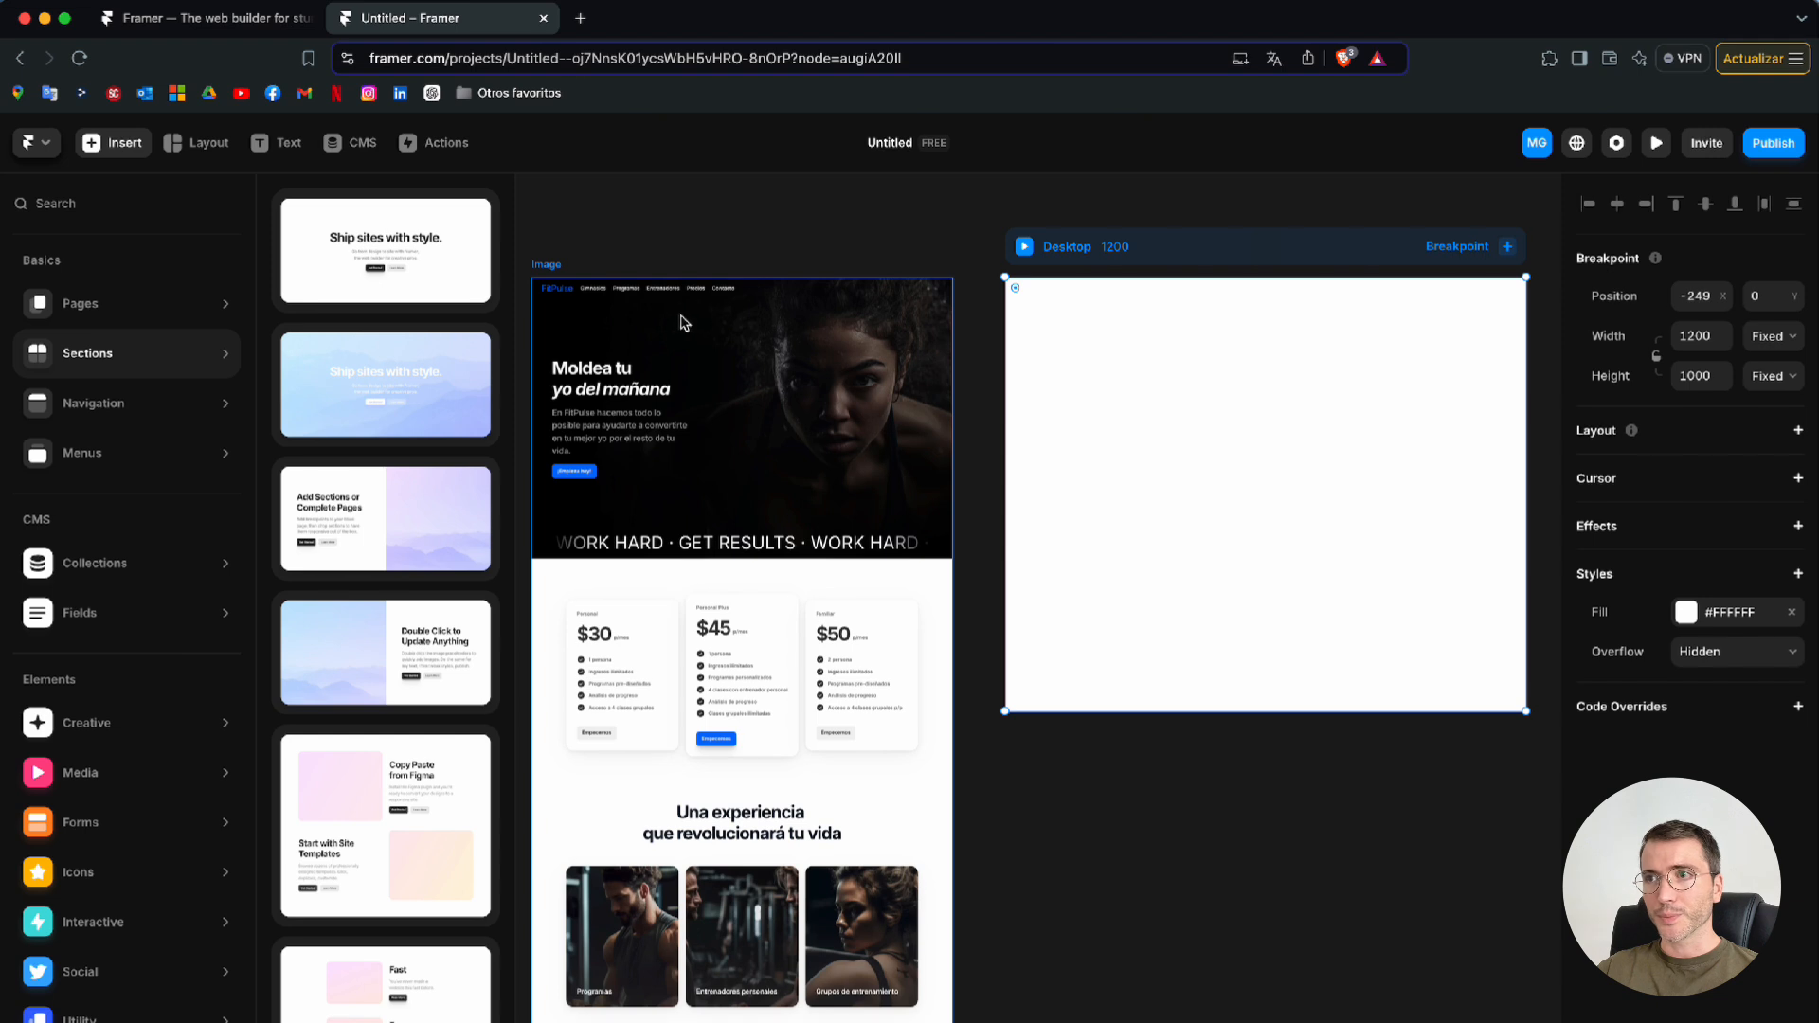
{"action": "left_click", "coordinate": [142, 404]}
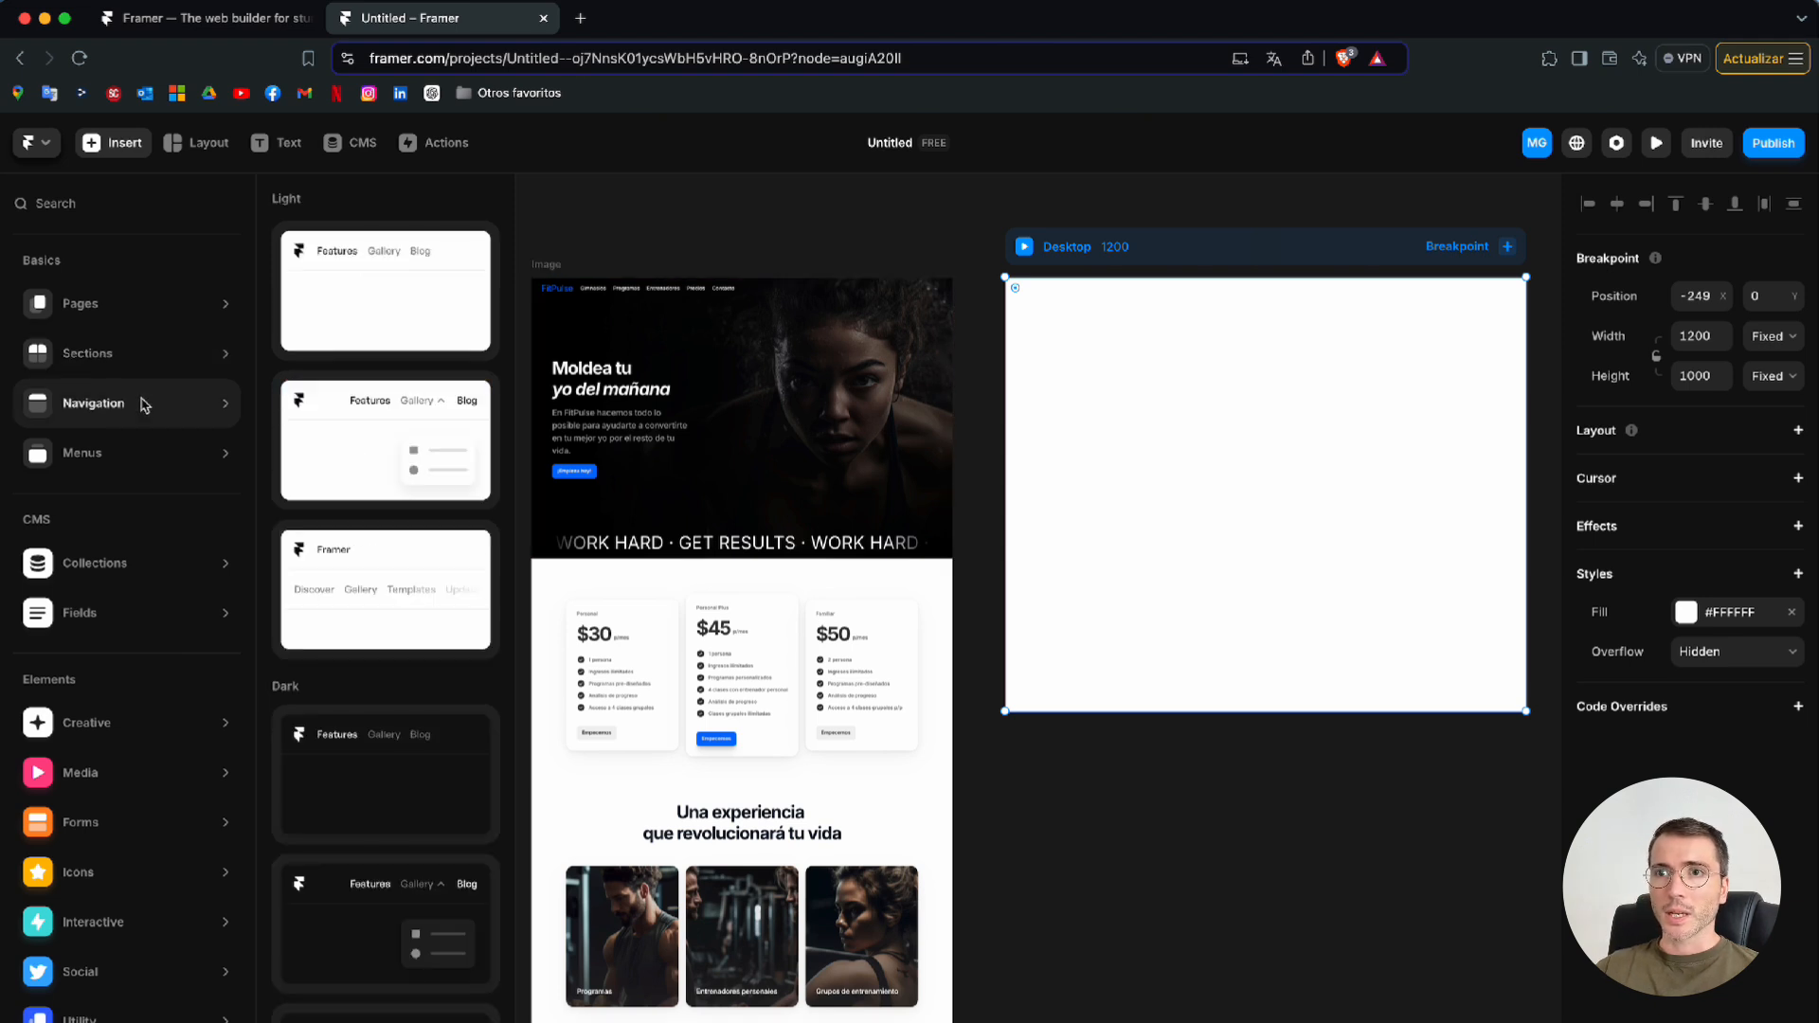
{"action": "left_click", "coordinate": [392, 299]}
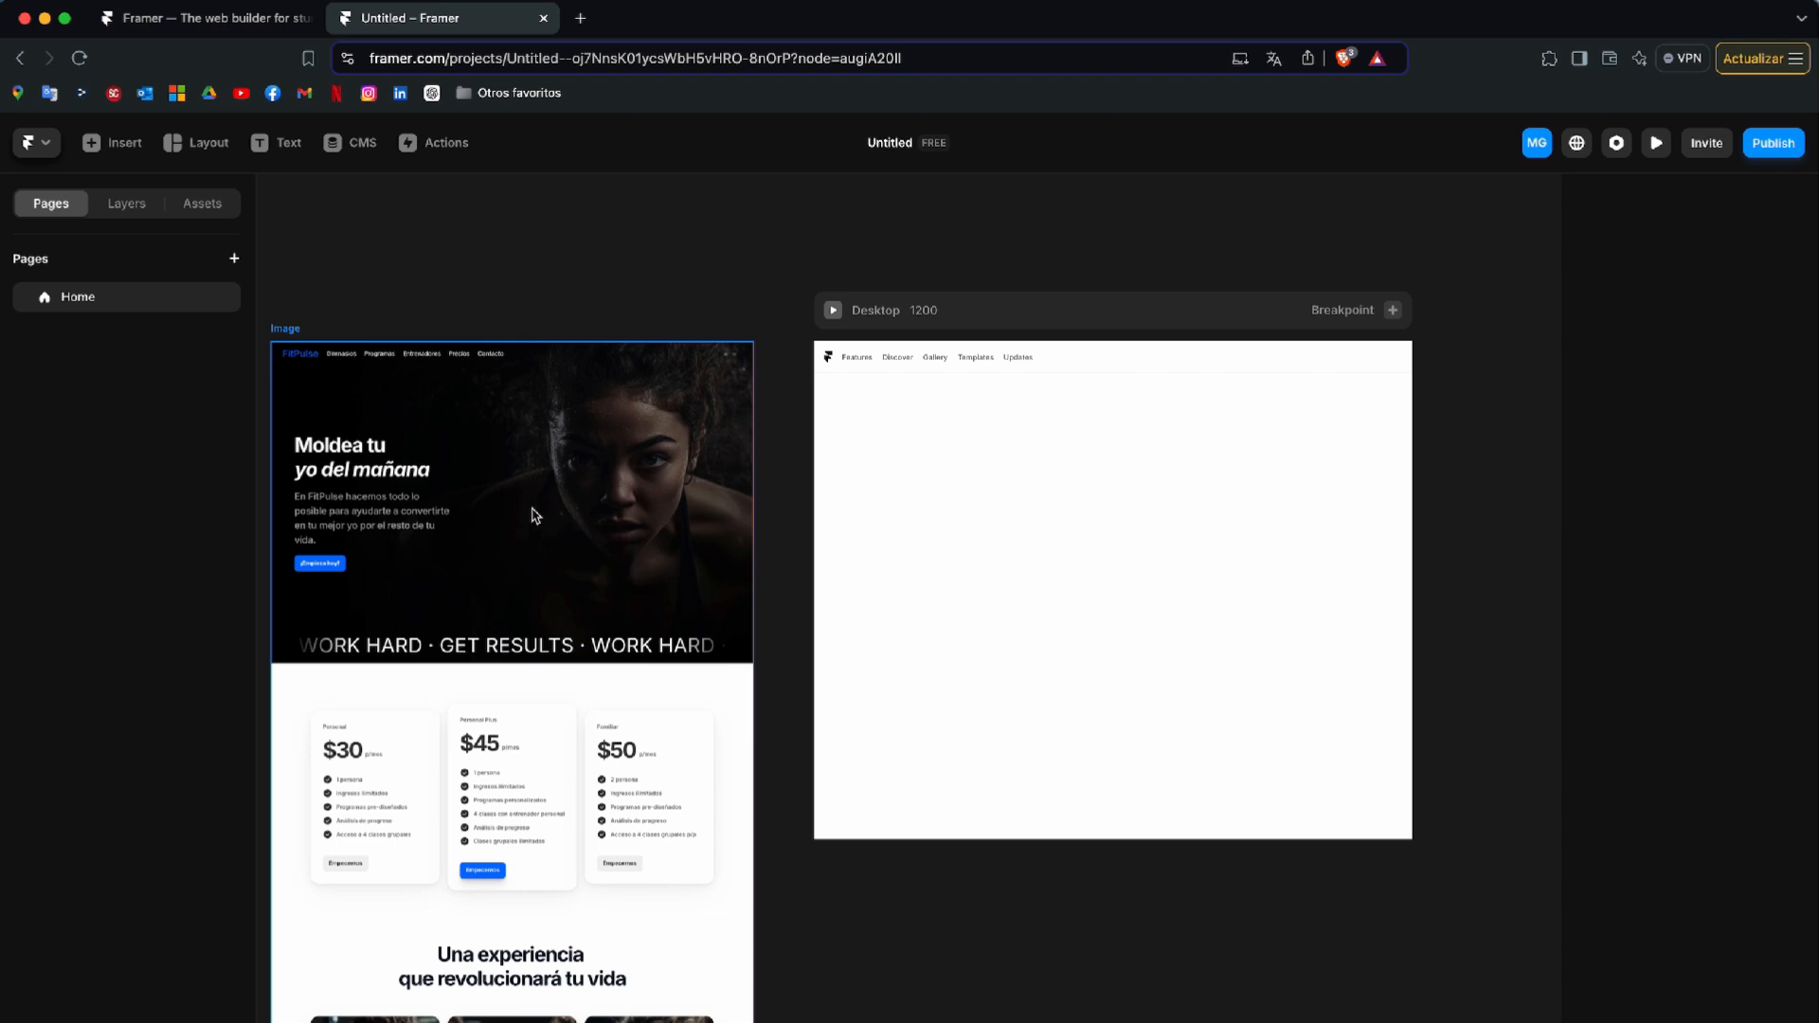
Add the Header With Background section below the navigation bar on the Desktop page
{"action": "left_click", "coordinate": [121, 147]}
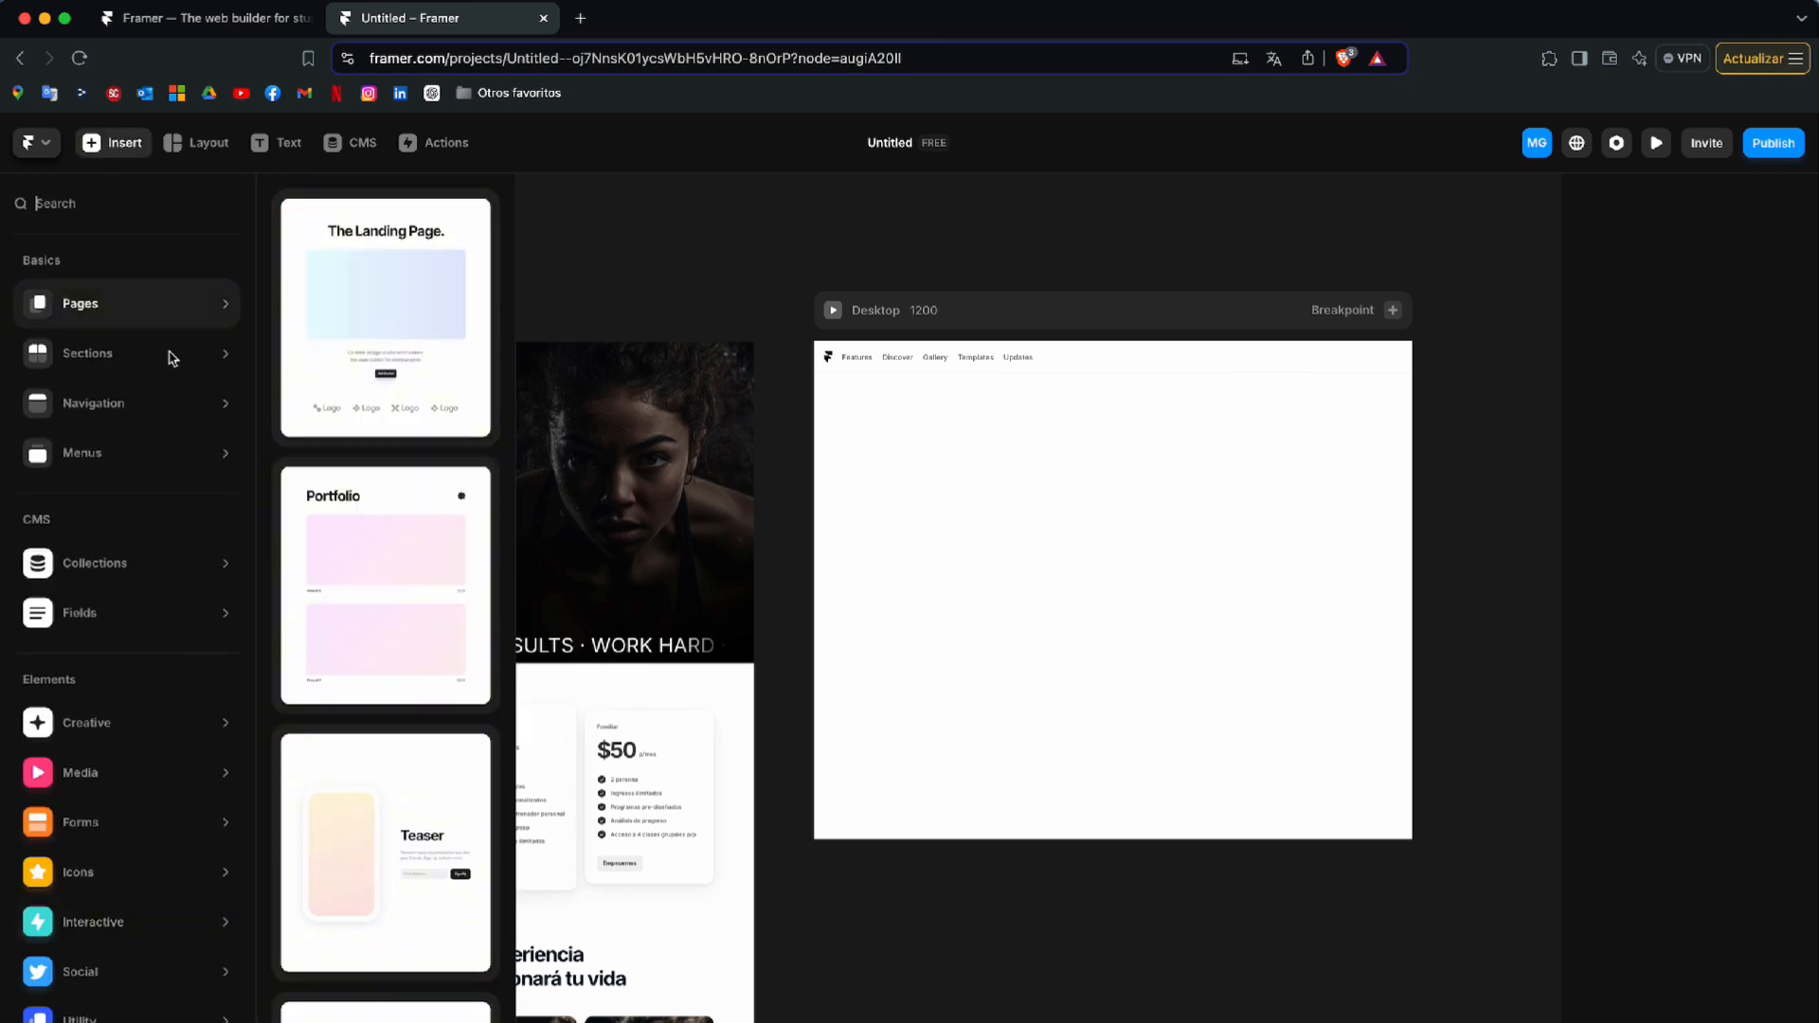
{"action": "mouse_move", "coordinate": [178, 370]}
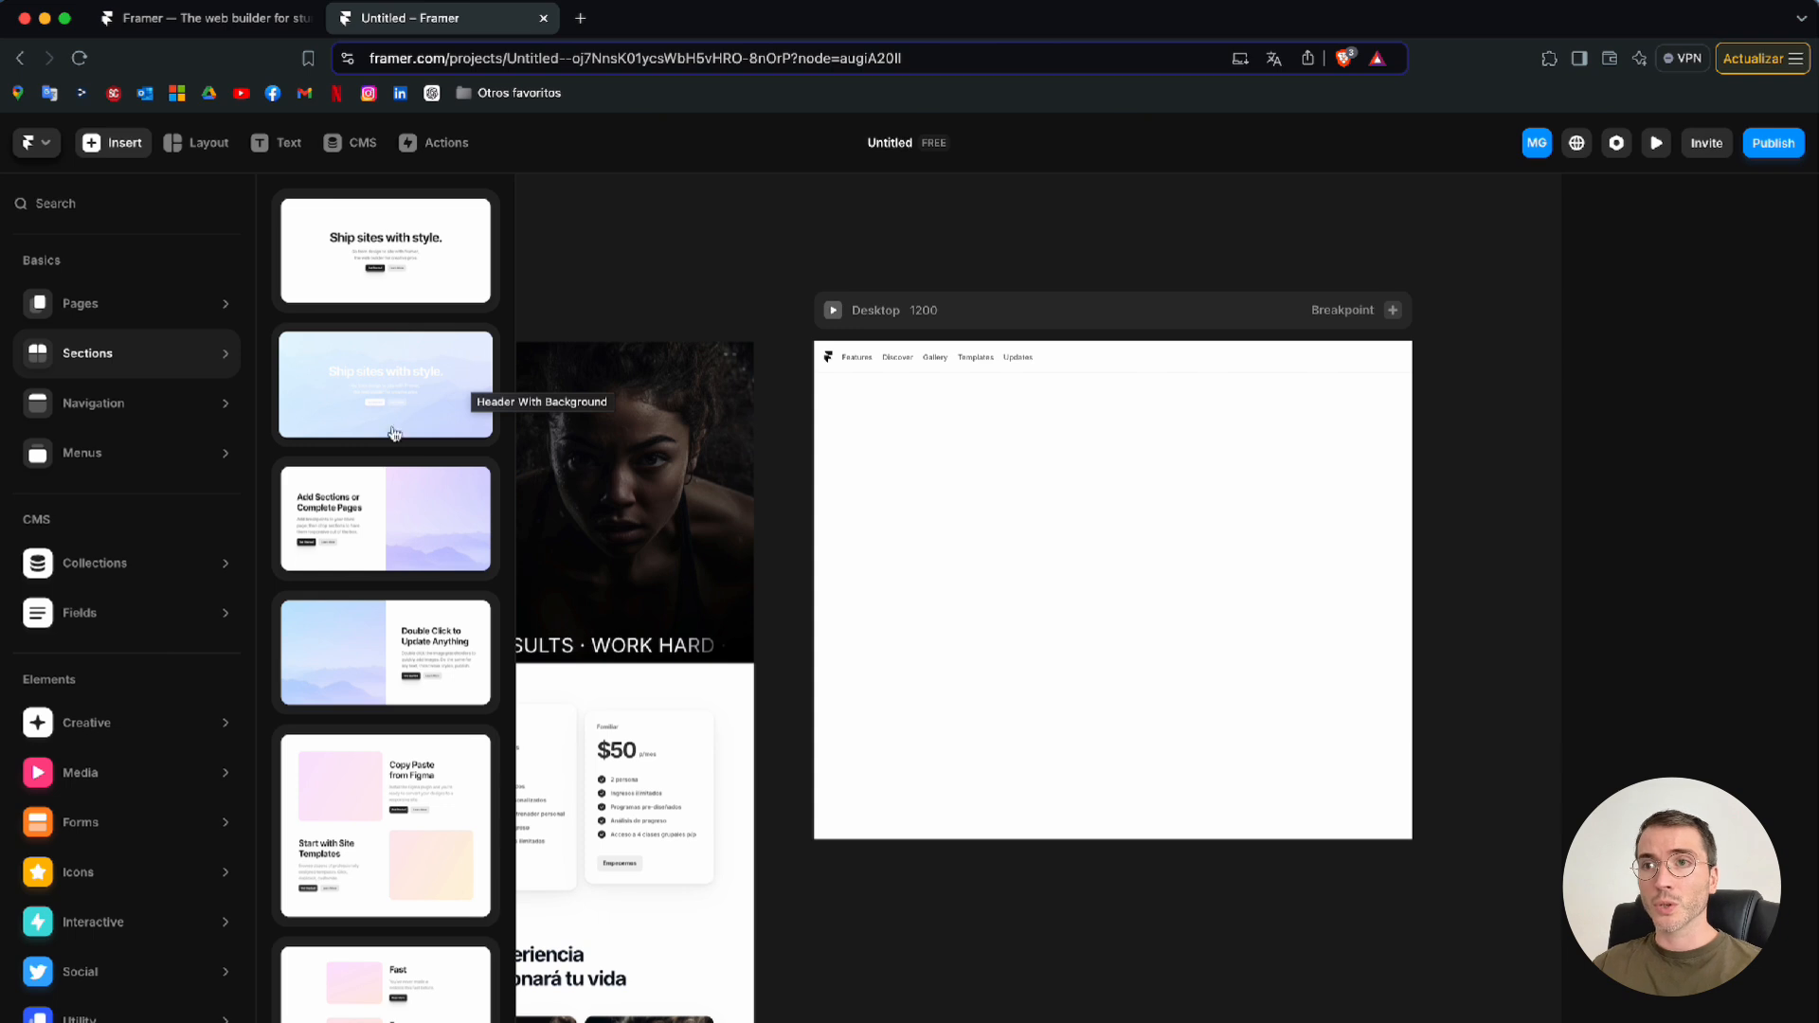
{"action": "left_click", "coordinate": [460, 371]}
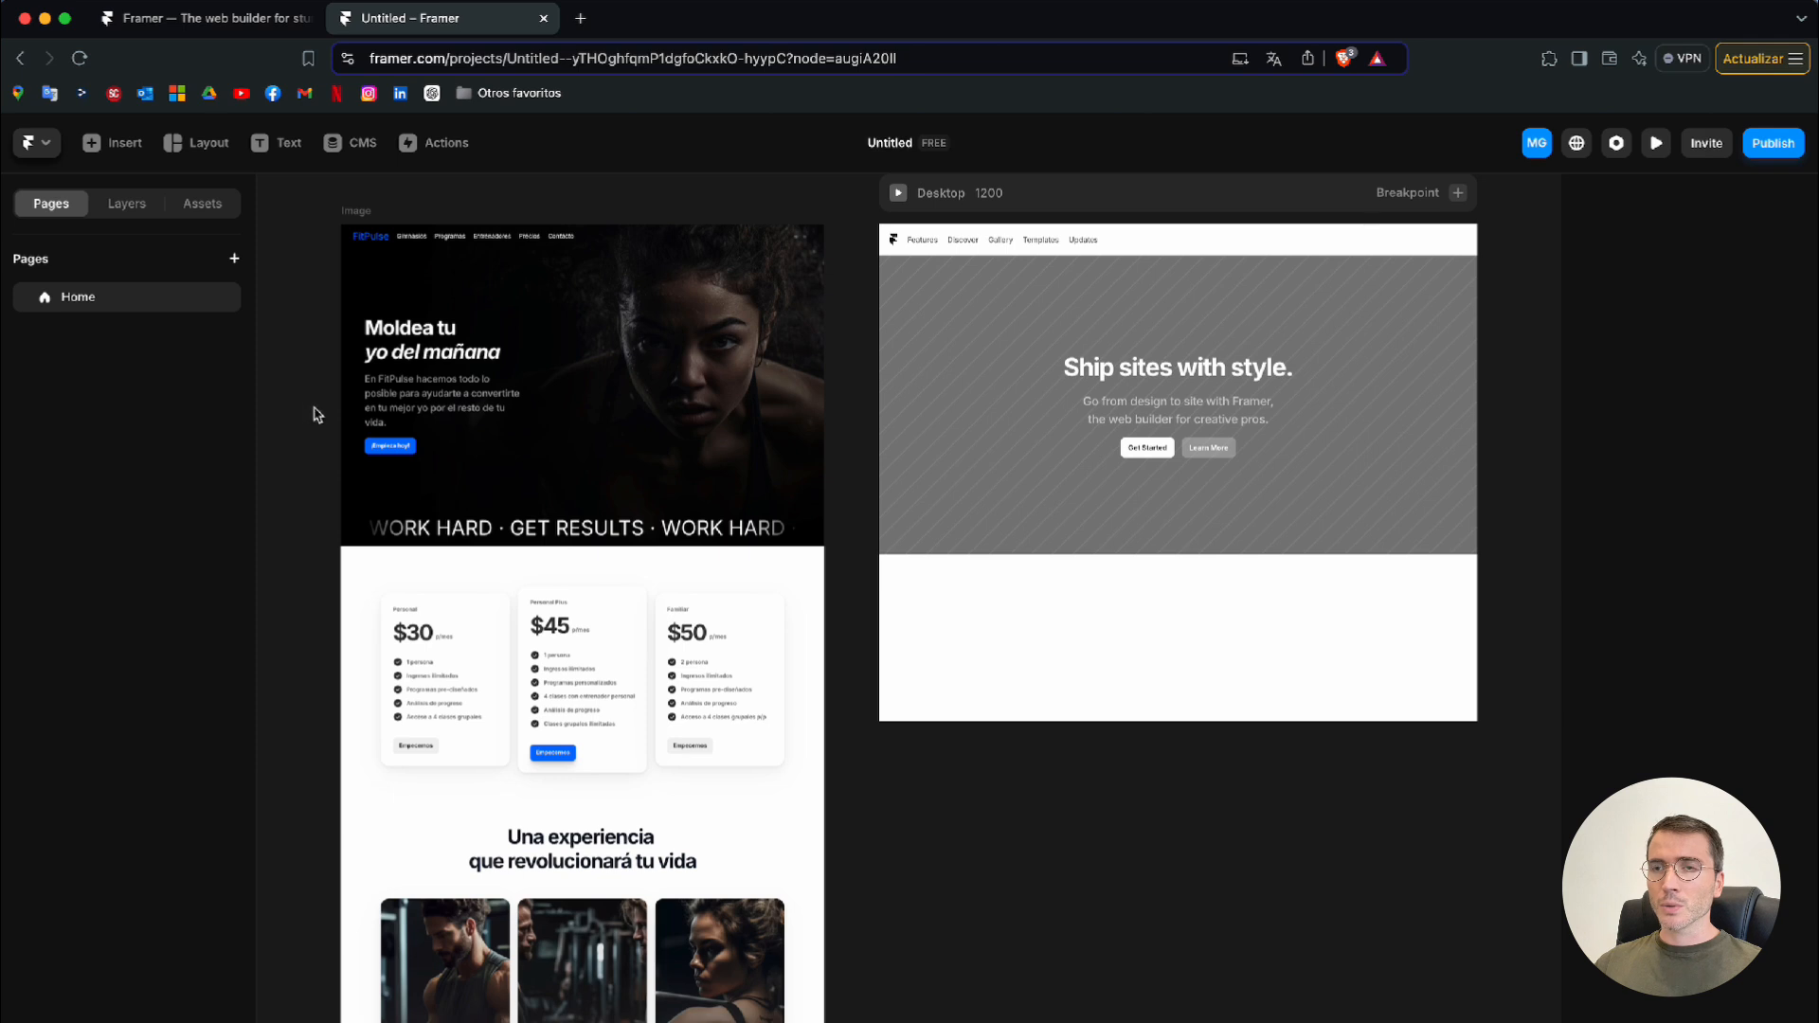
Place an interactive Ticker component directly below the header section on the Desktop page
{"action": "left_click", "coordinate": [125, 144]}
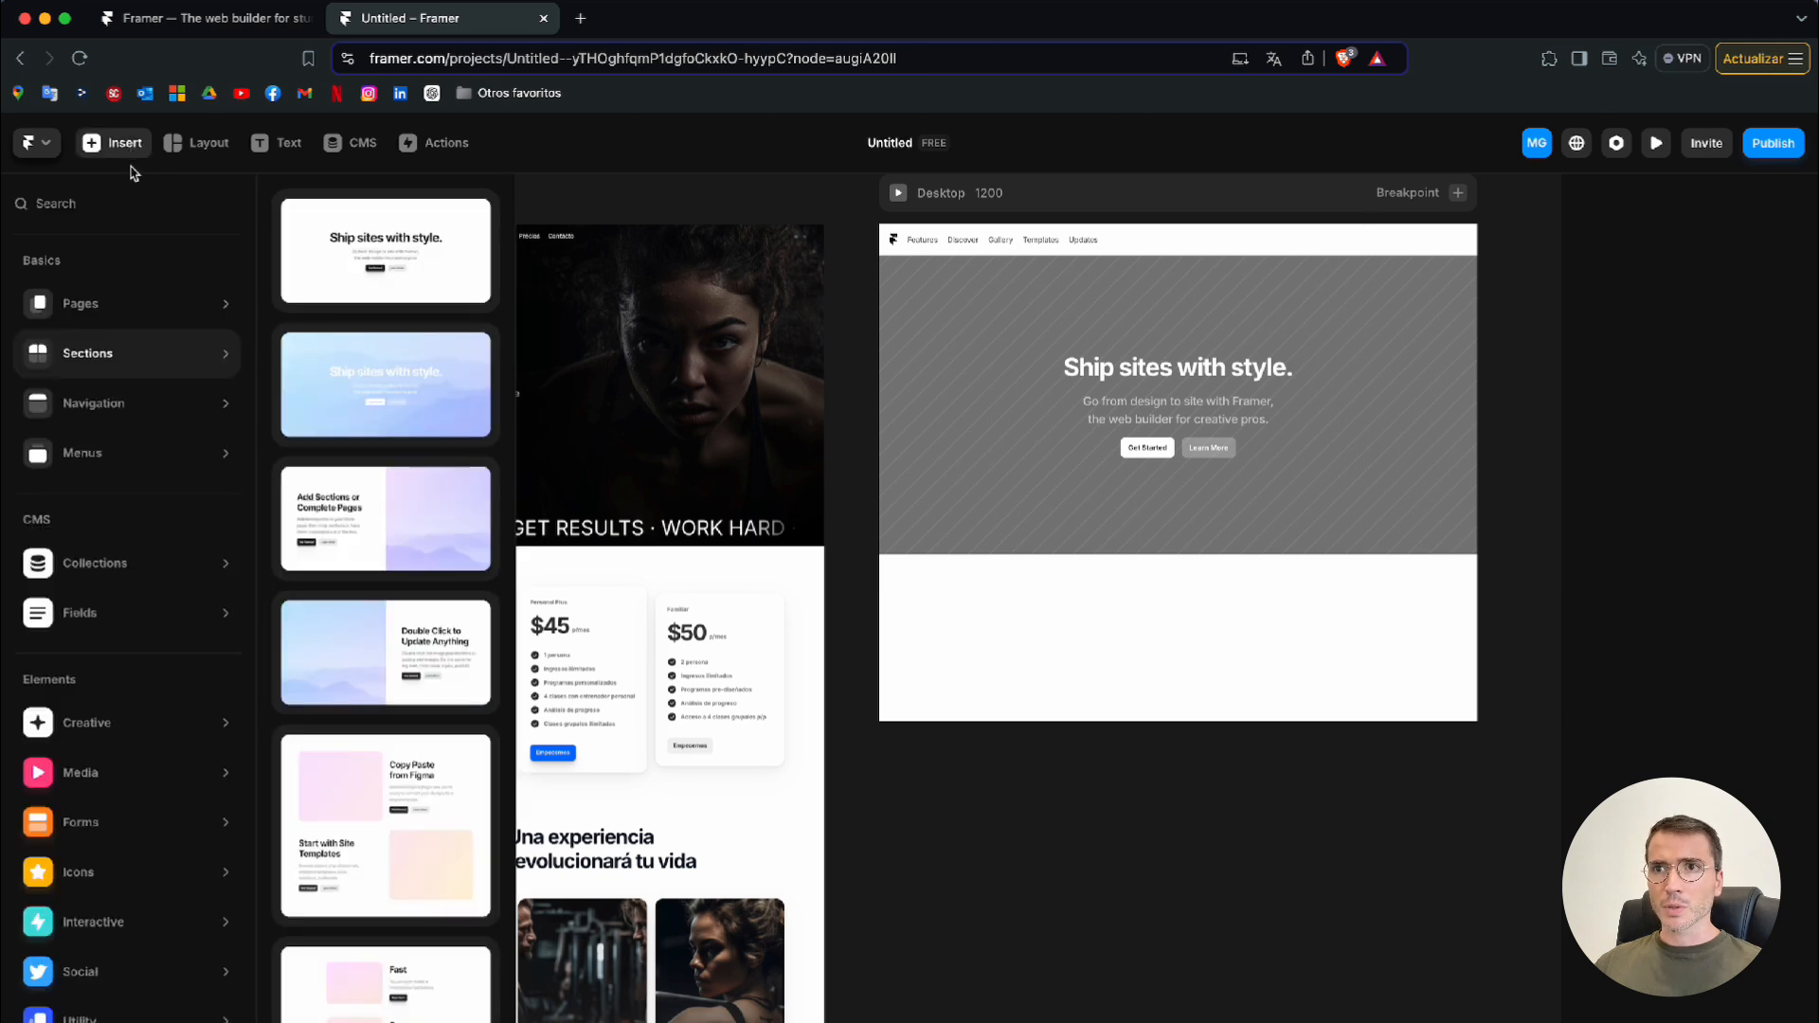
{"action": "mouse_move", "coordinate": [146, 302]}
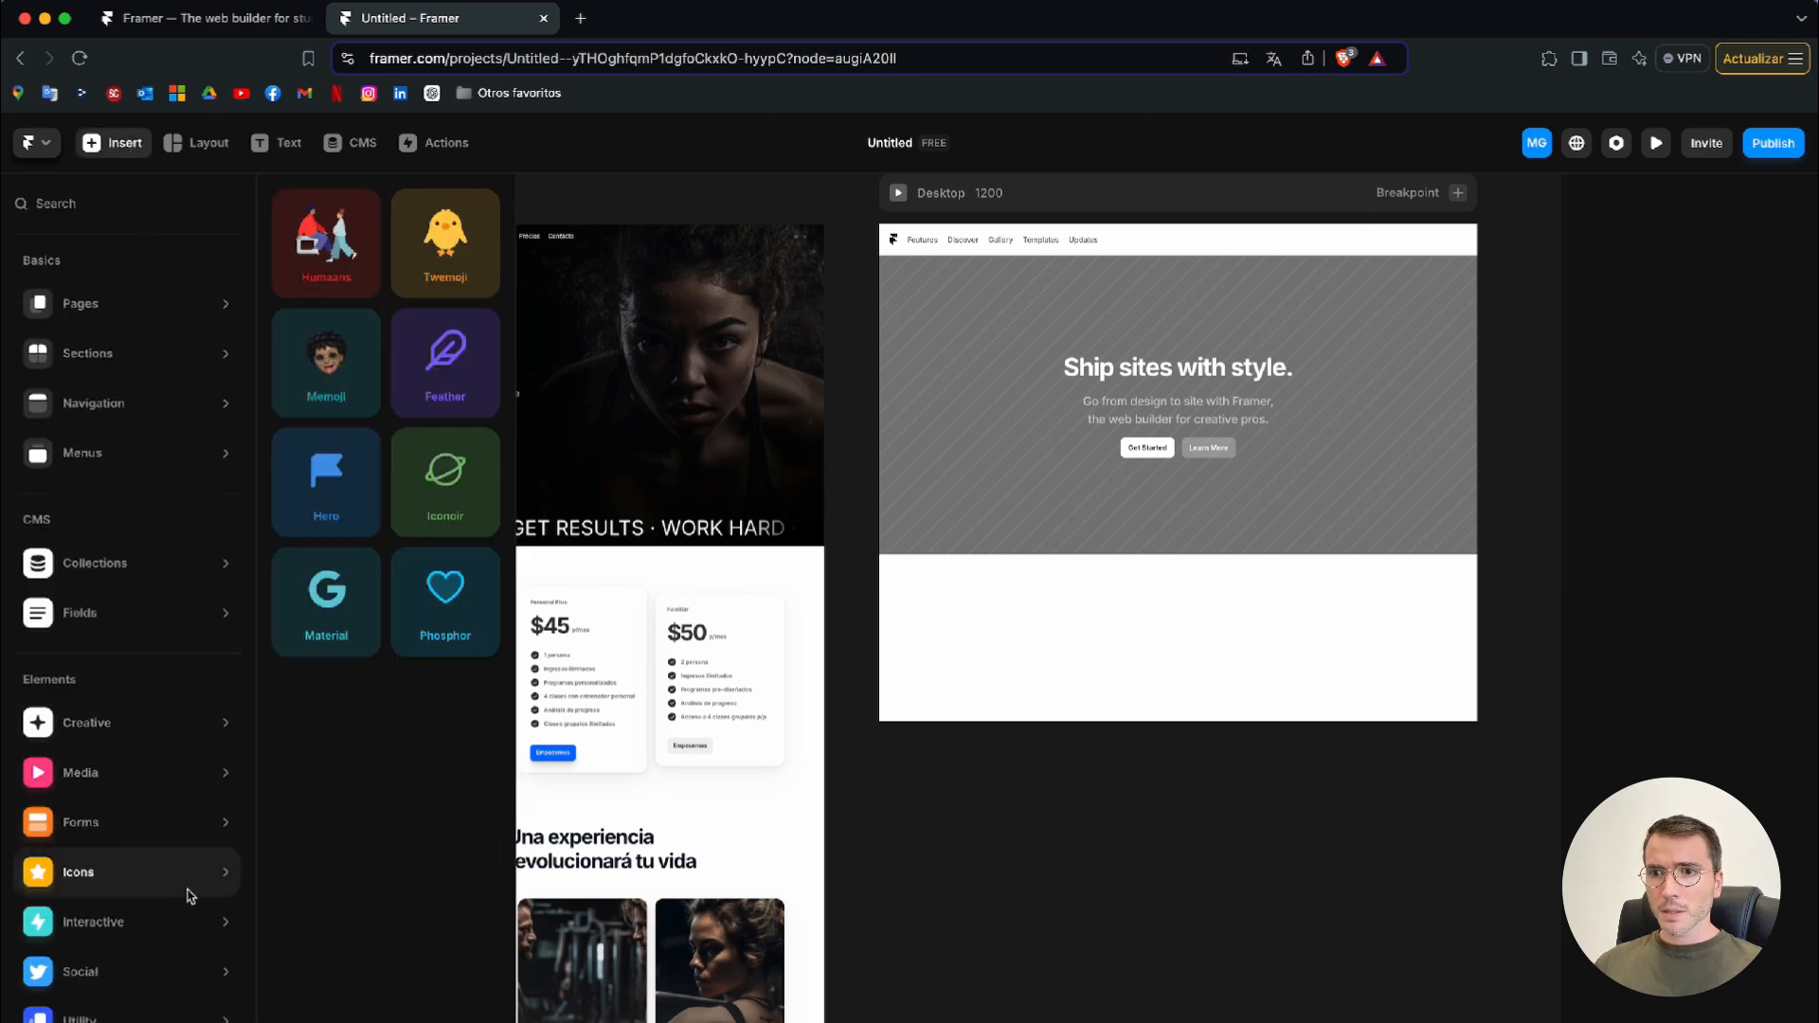
{"action": "mouse_move", "coordinate": [223, 919]}
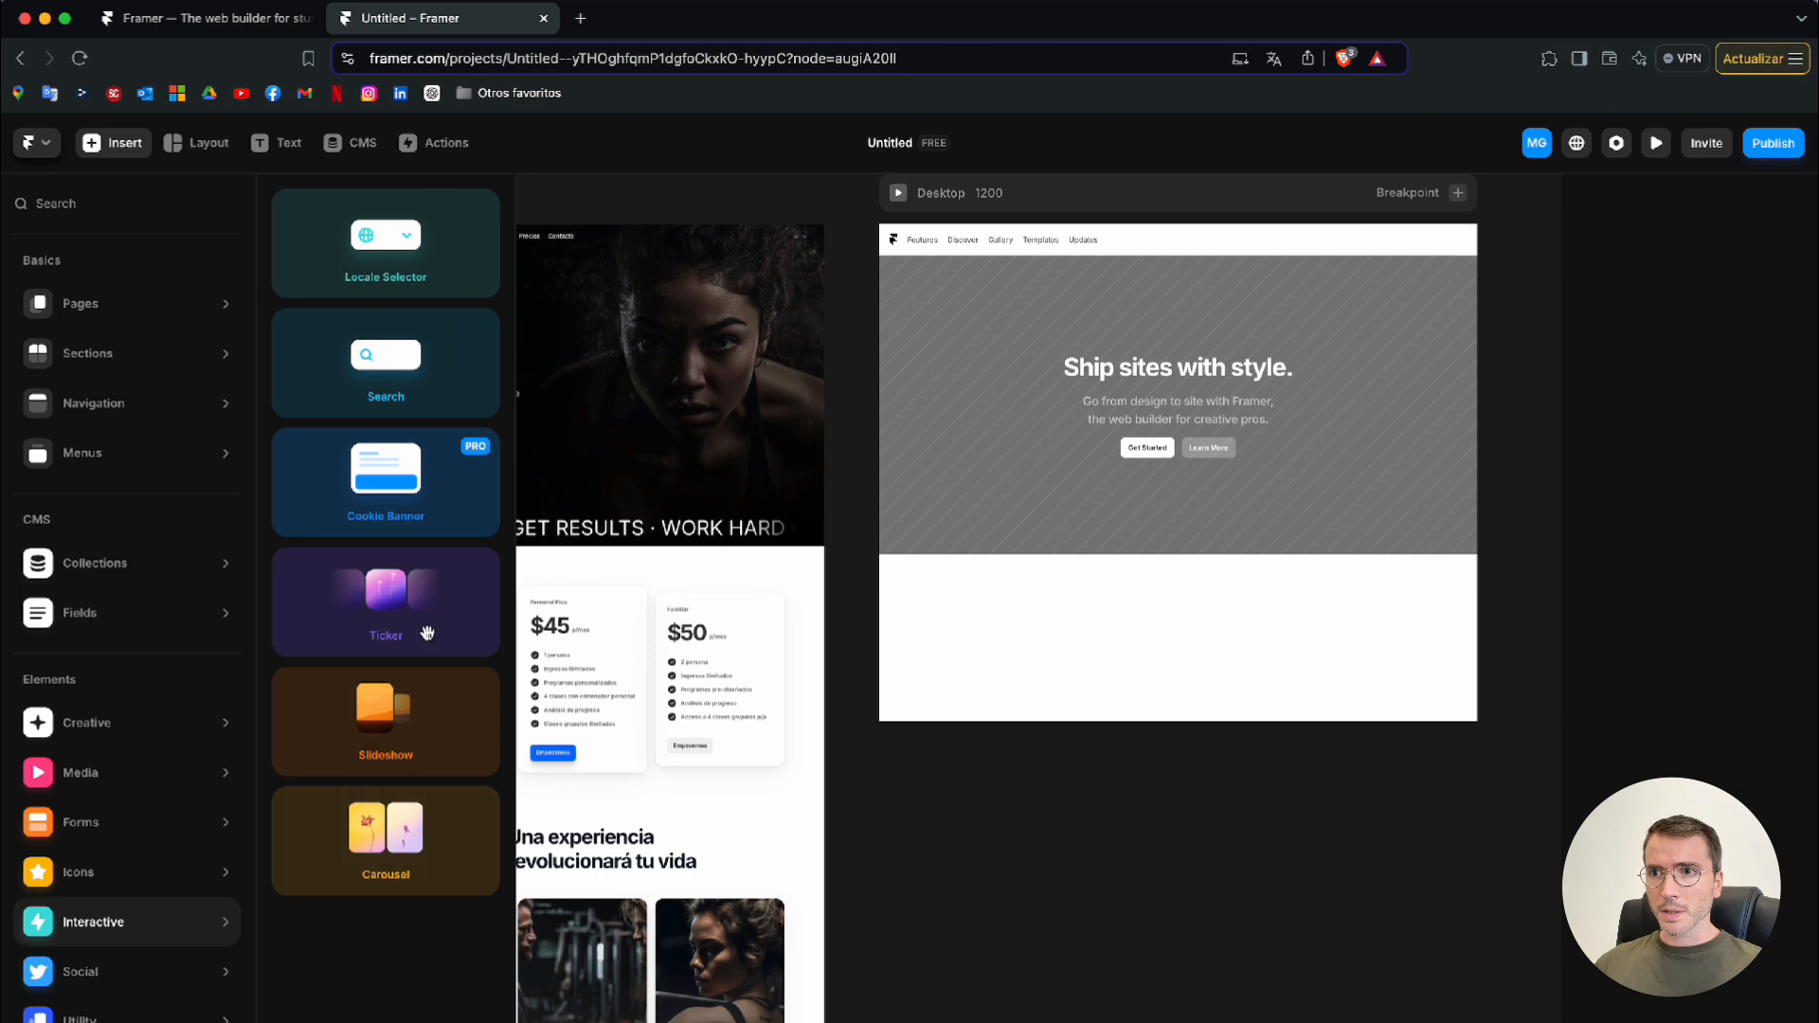
{"action": "left_click_drag", "start_coordinate": [427, 633], "coordinate": [1382, 625]}
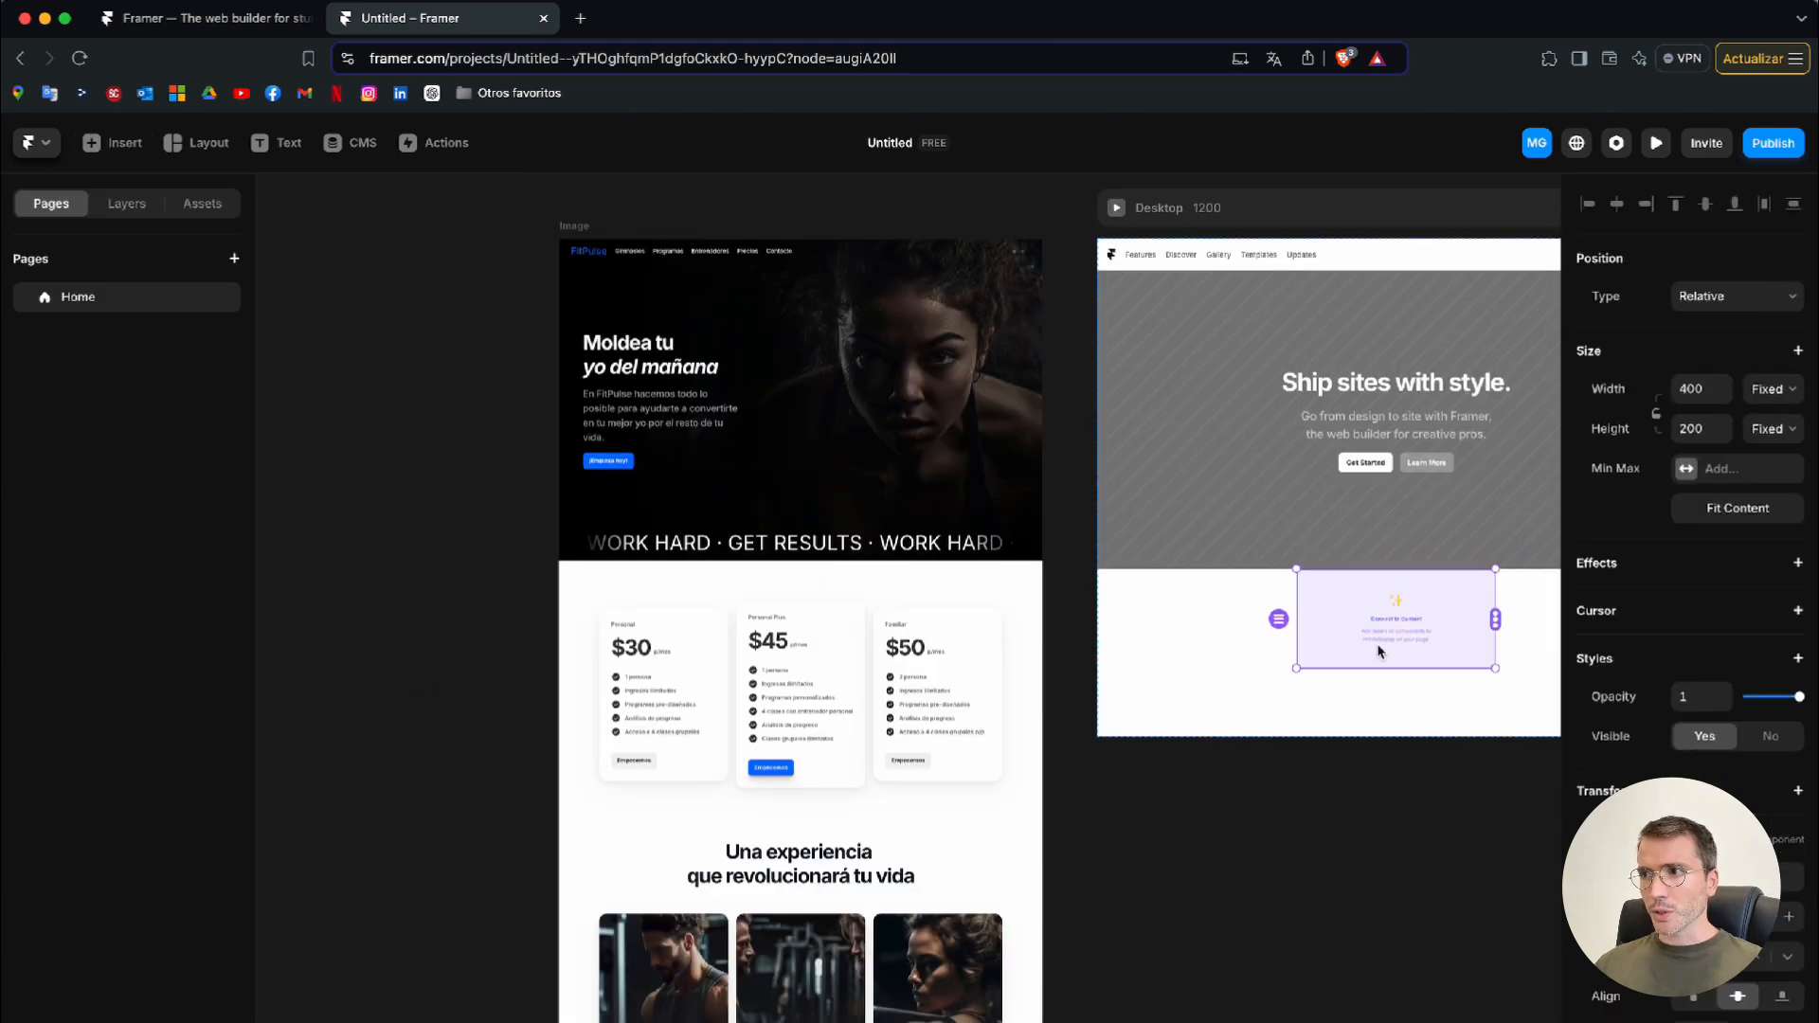
Set the ticker's width to Fill so it spans the page, and deselect it
{"action": "scroll", "coordinate": [1380, 645], "scroll_direction": "right", "scroll_amount": 5}
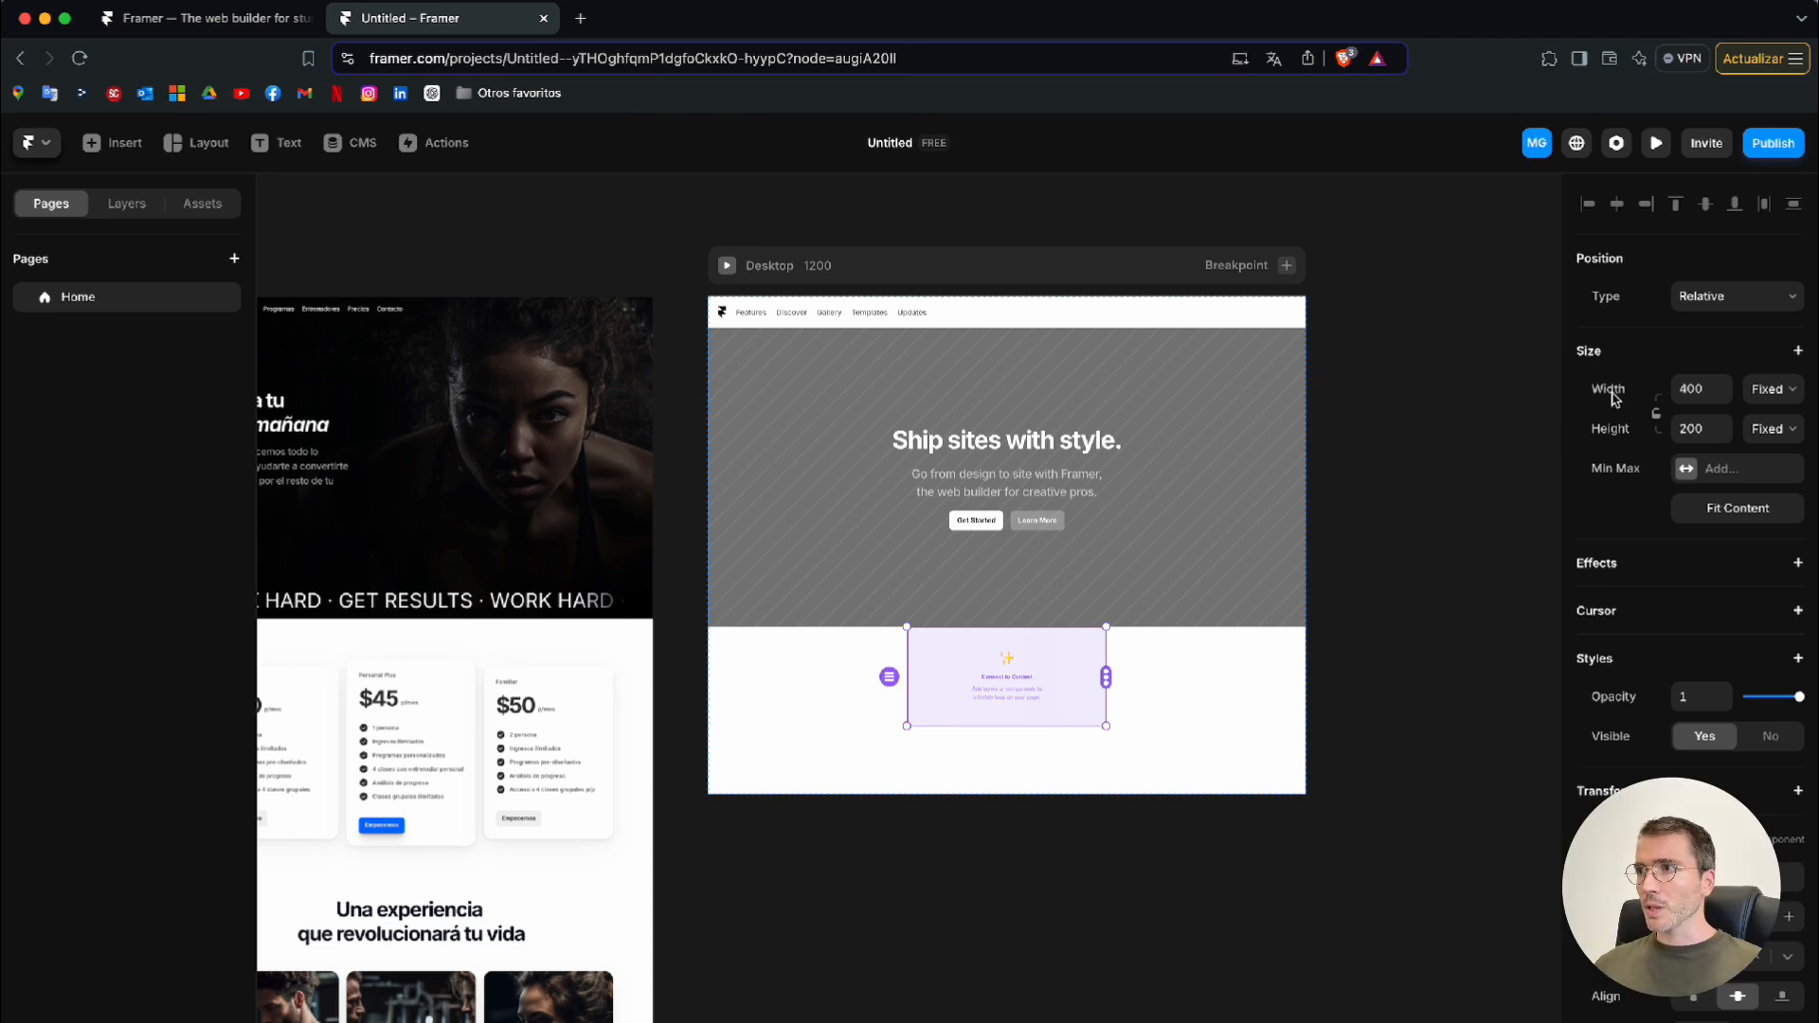
{"action": "left_click", "coordinate": [1772, 403]}
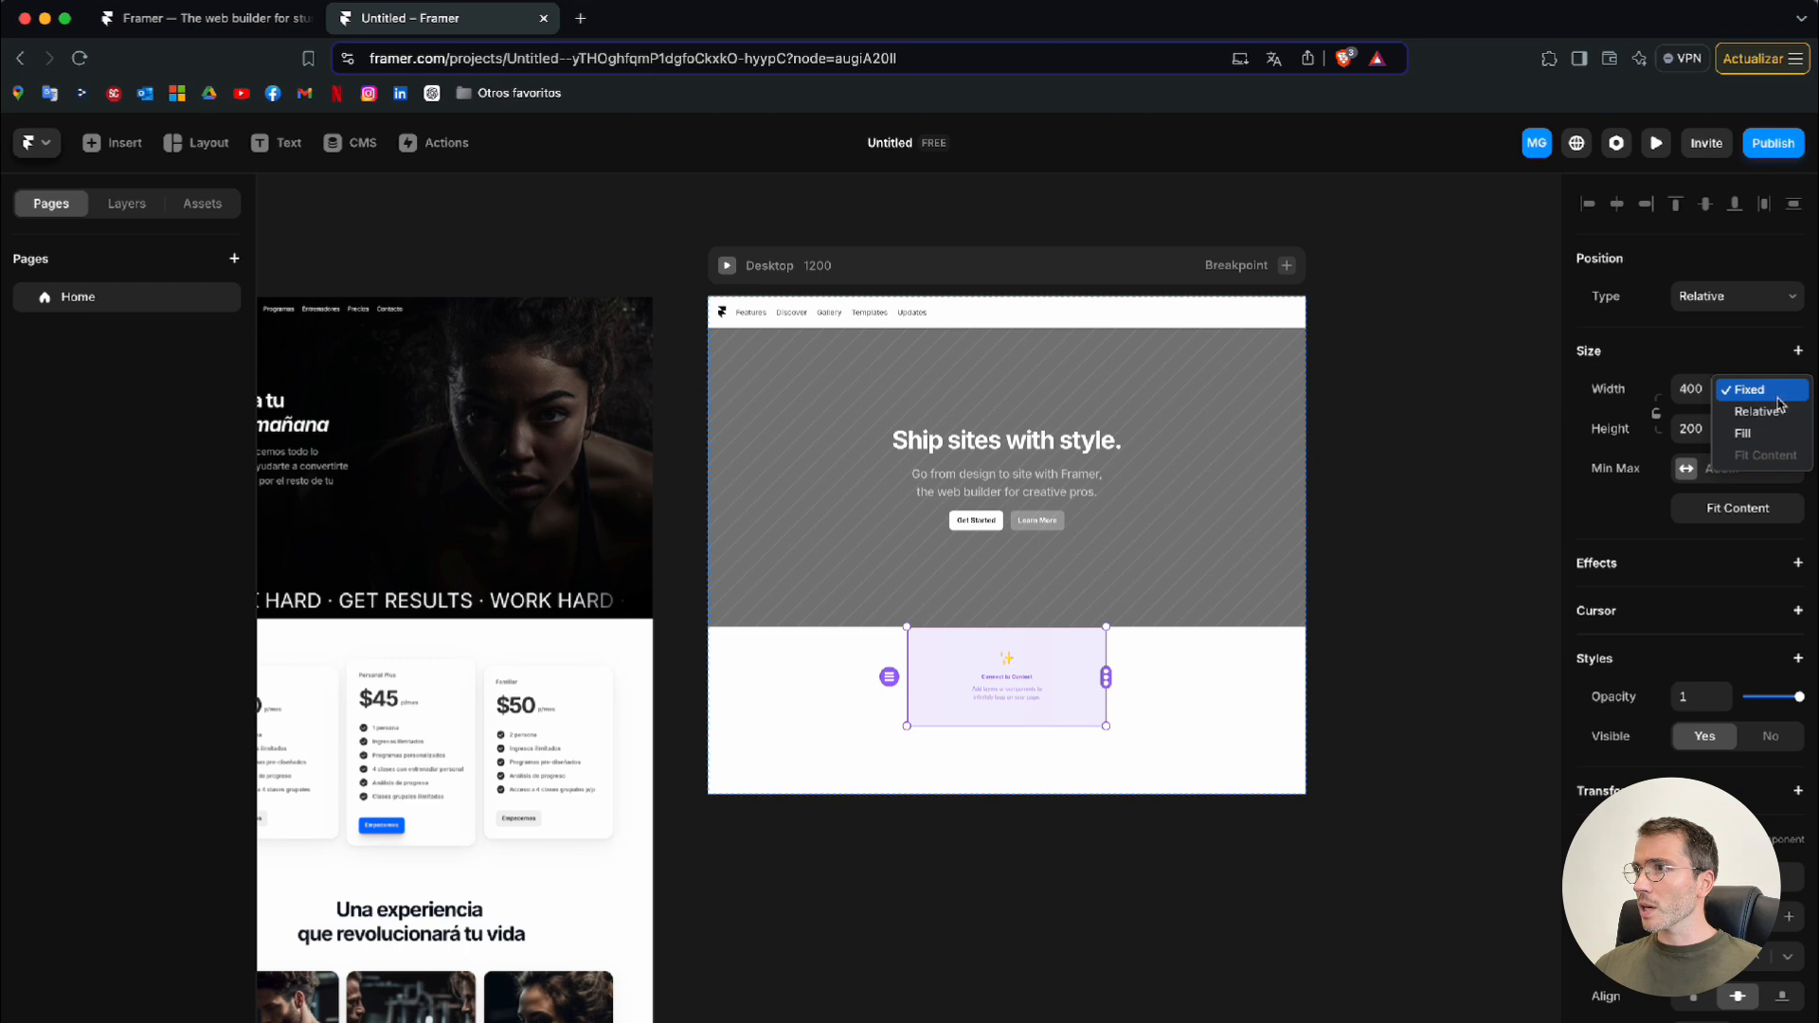
{"action": "left_click", "coordinate": [1763, 434]}
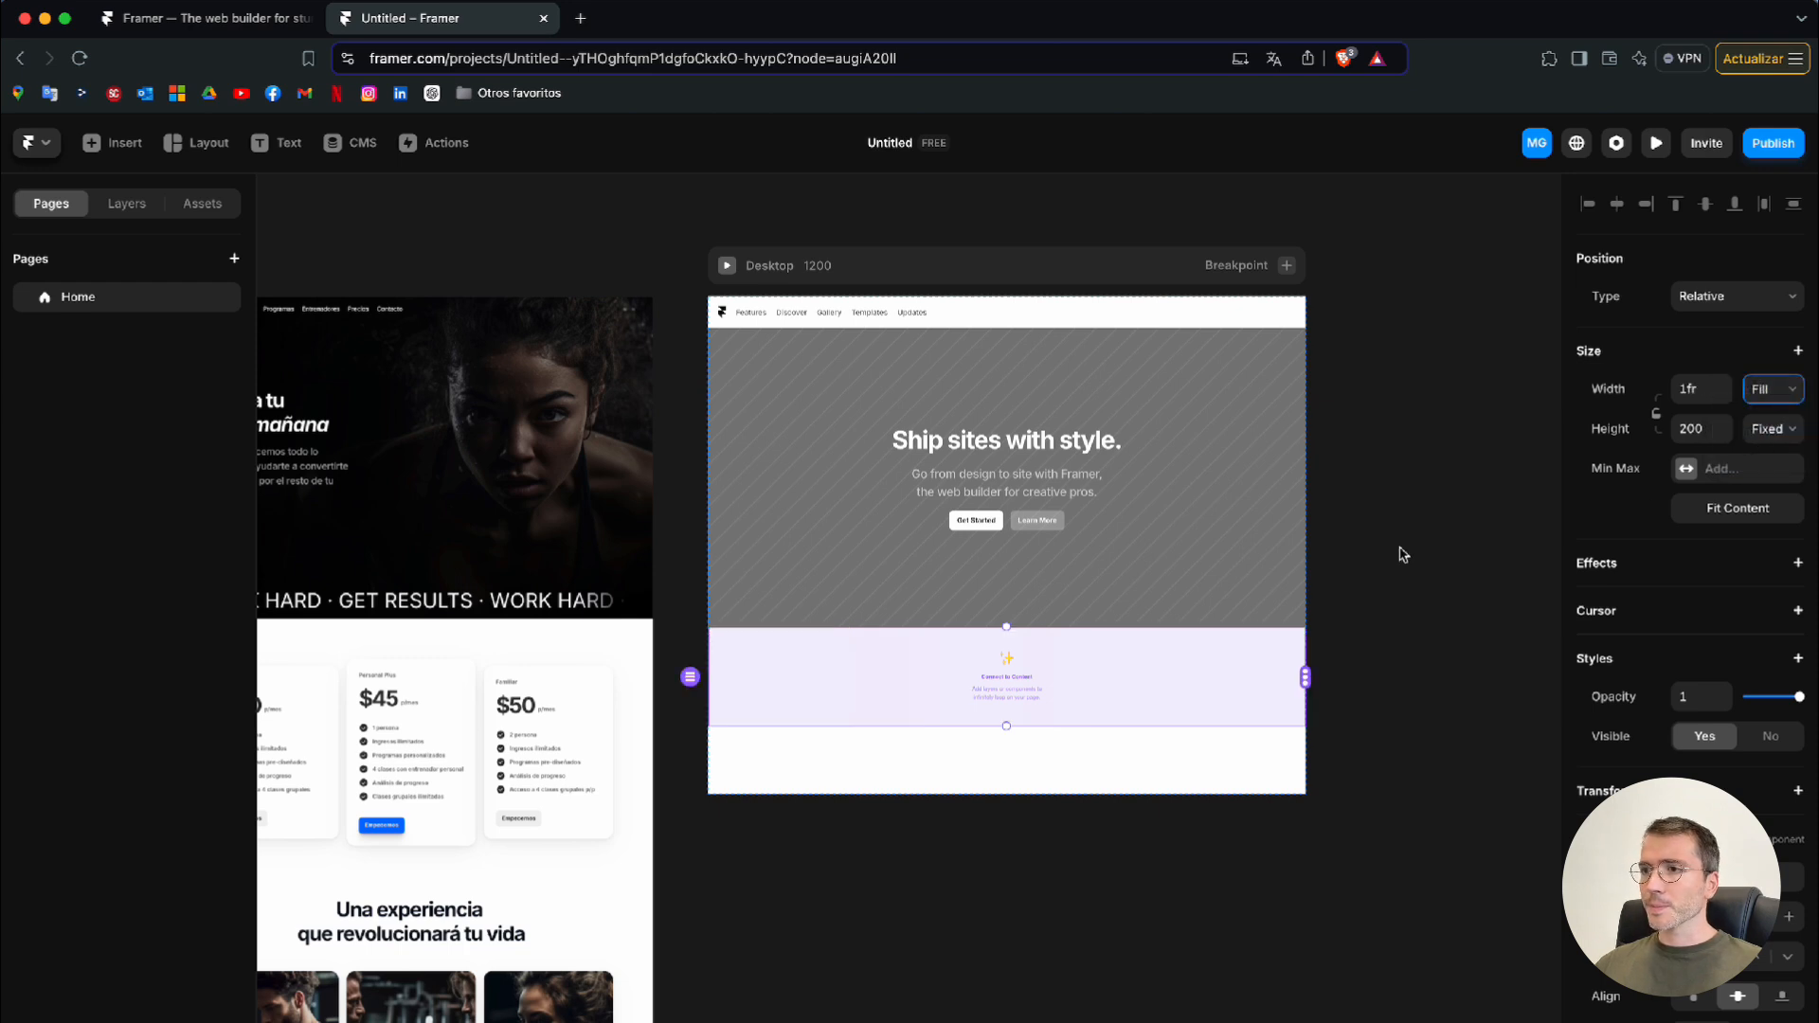
{"action": "key", "text": "Escape"}
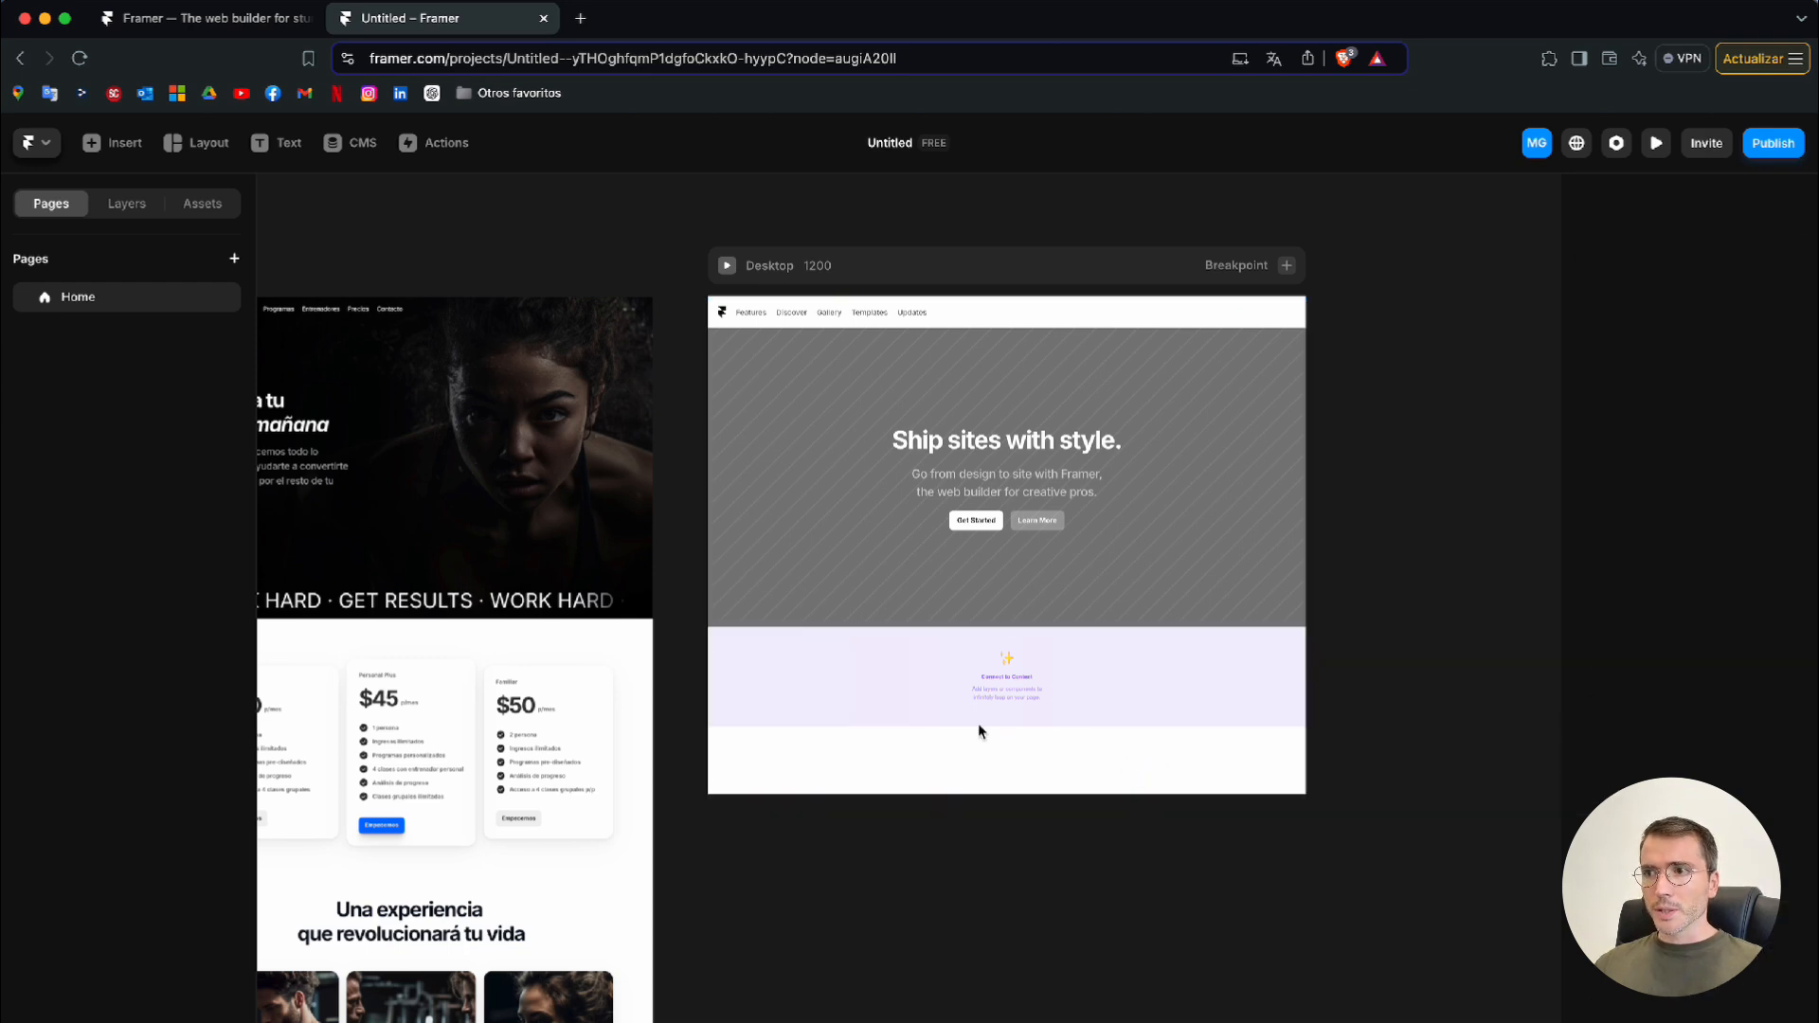
Add the three-plan pricing section with the $5, $10 and $50 cards below the ticker
{"action": "scroll", "coordinate": [969, 772], "scroll_direction": "left", "scroll_amount": 5}
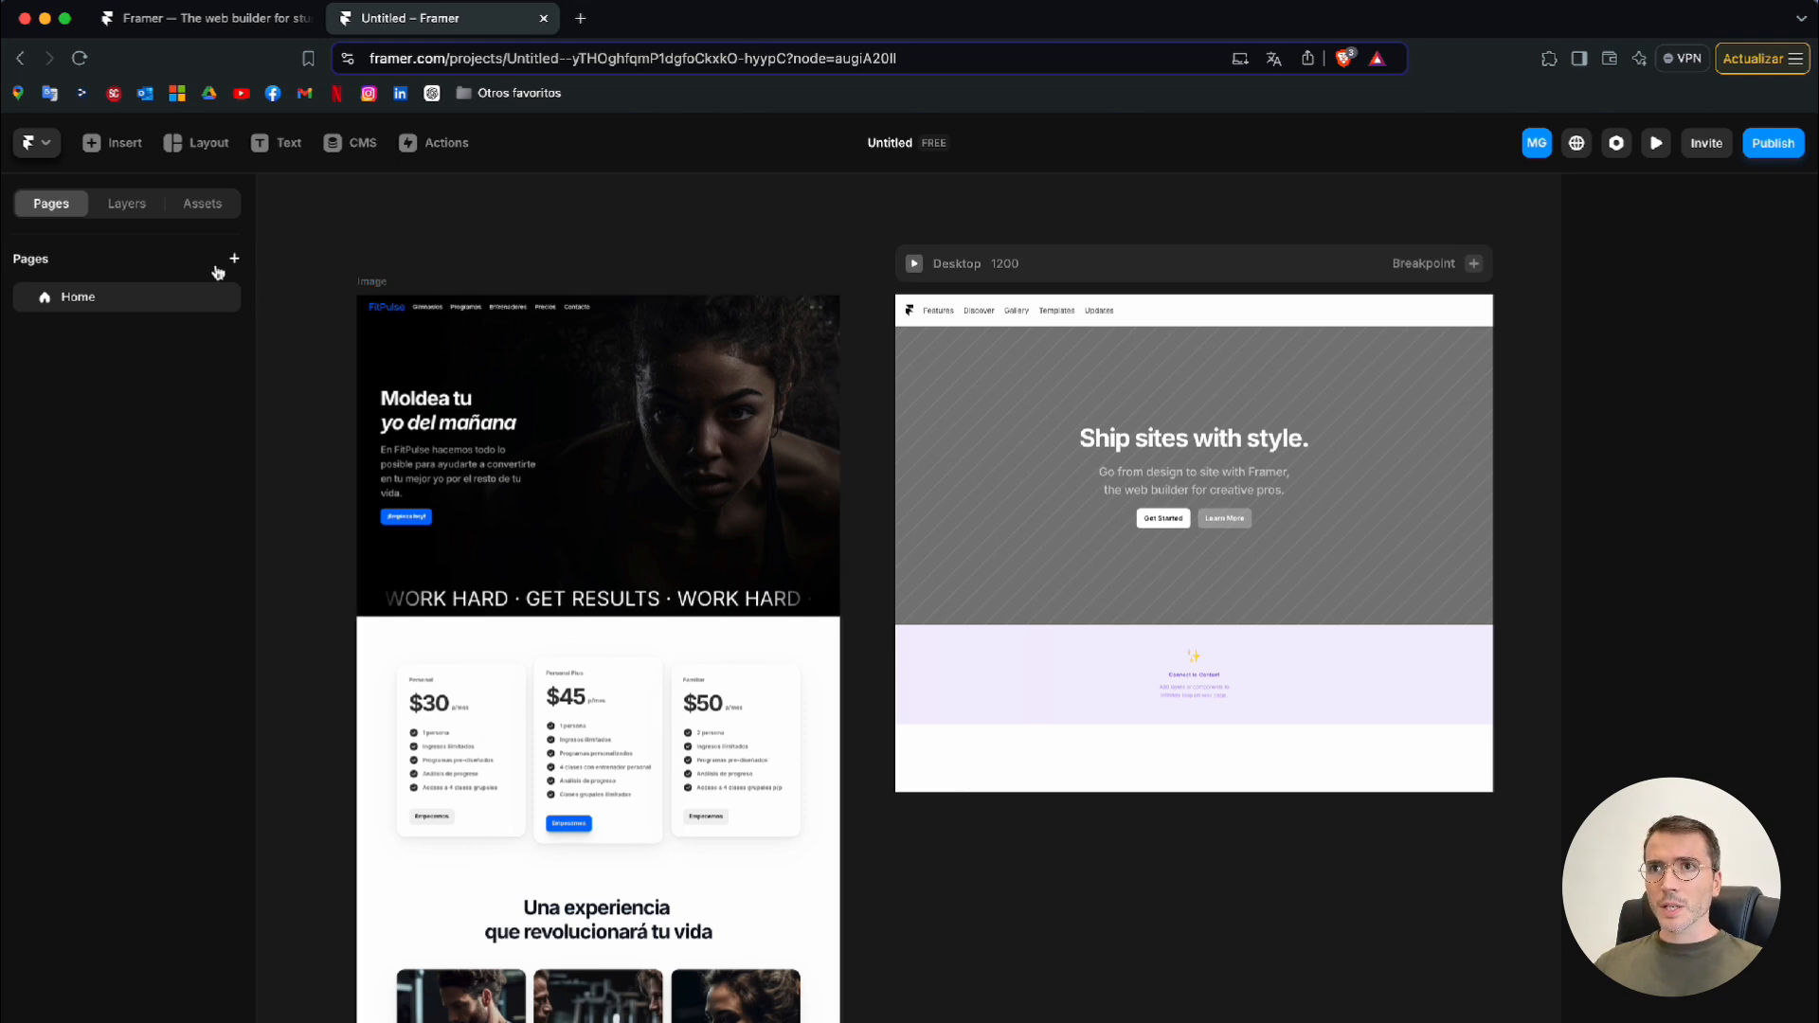
{"action": "left_click", "coordinate": [117, 144]}
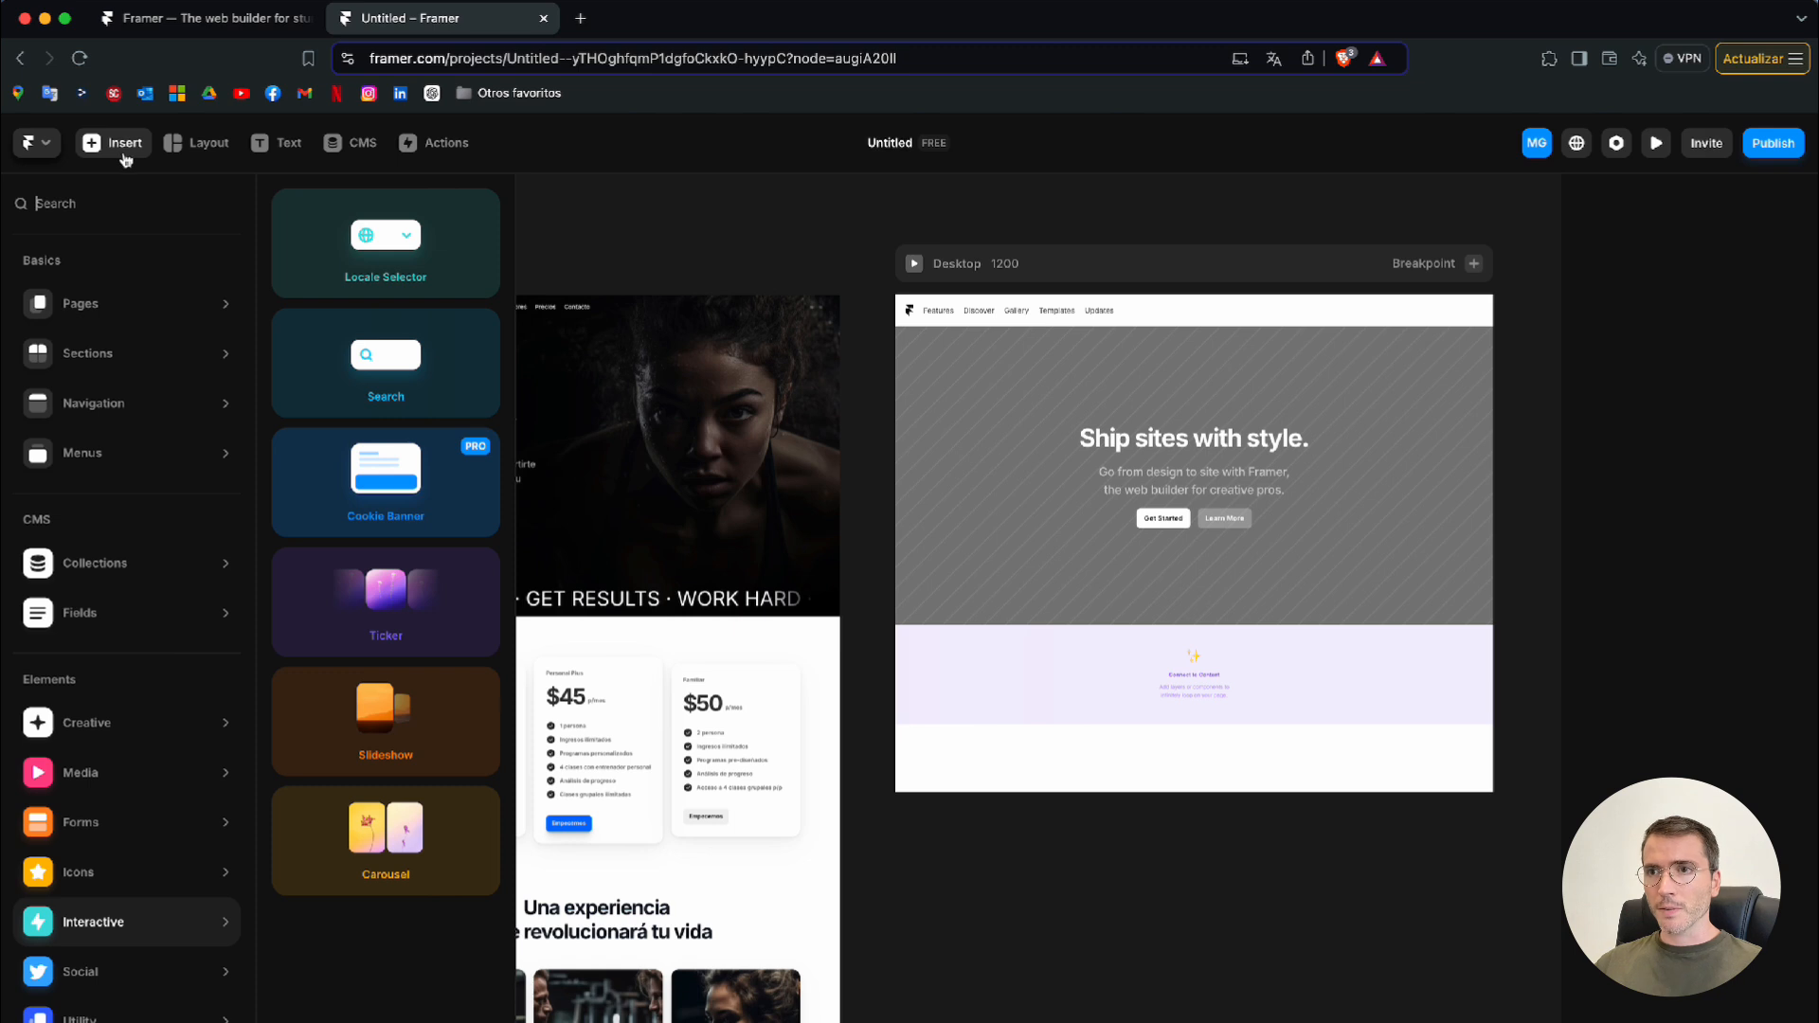
{"action": "mouse_move", "coordinate": [132, 340]}
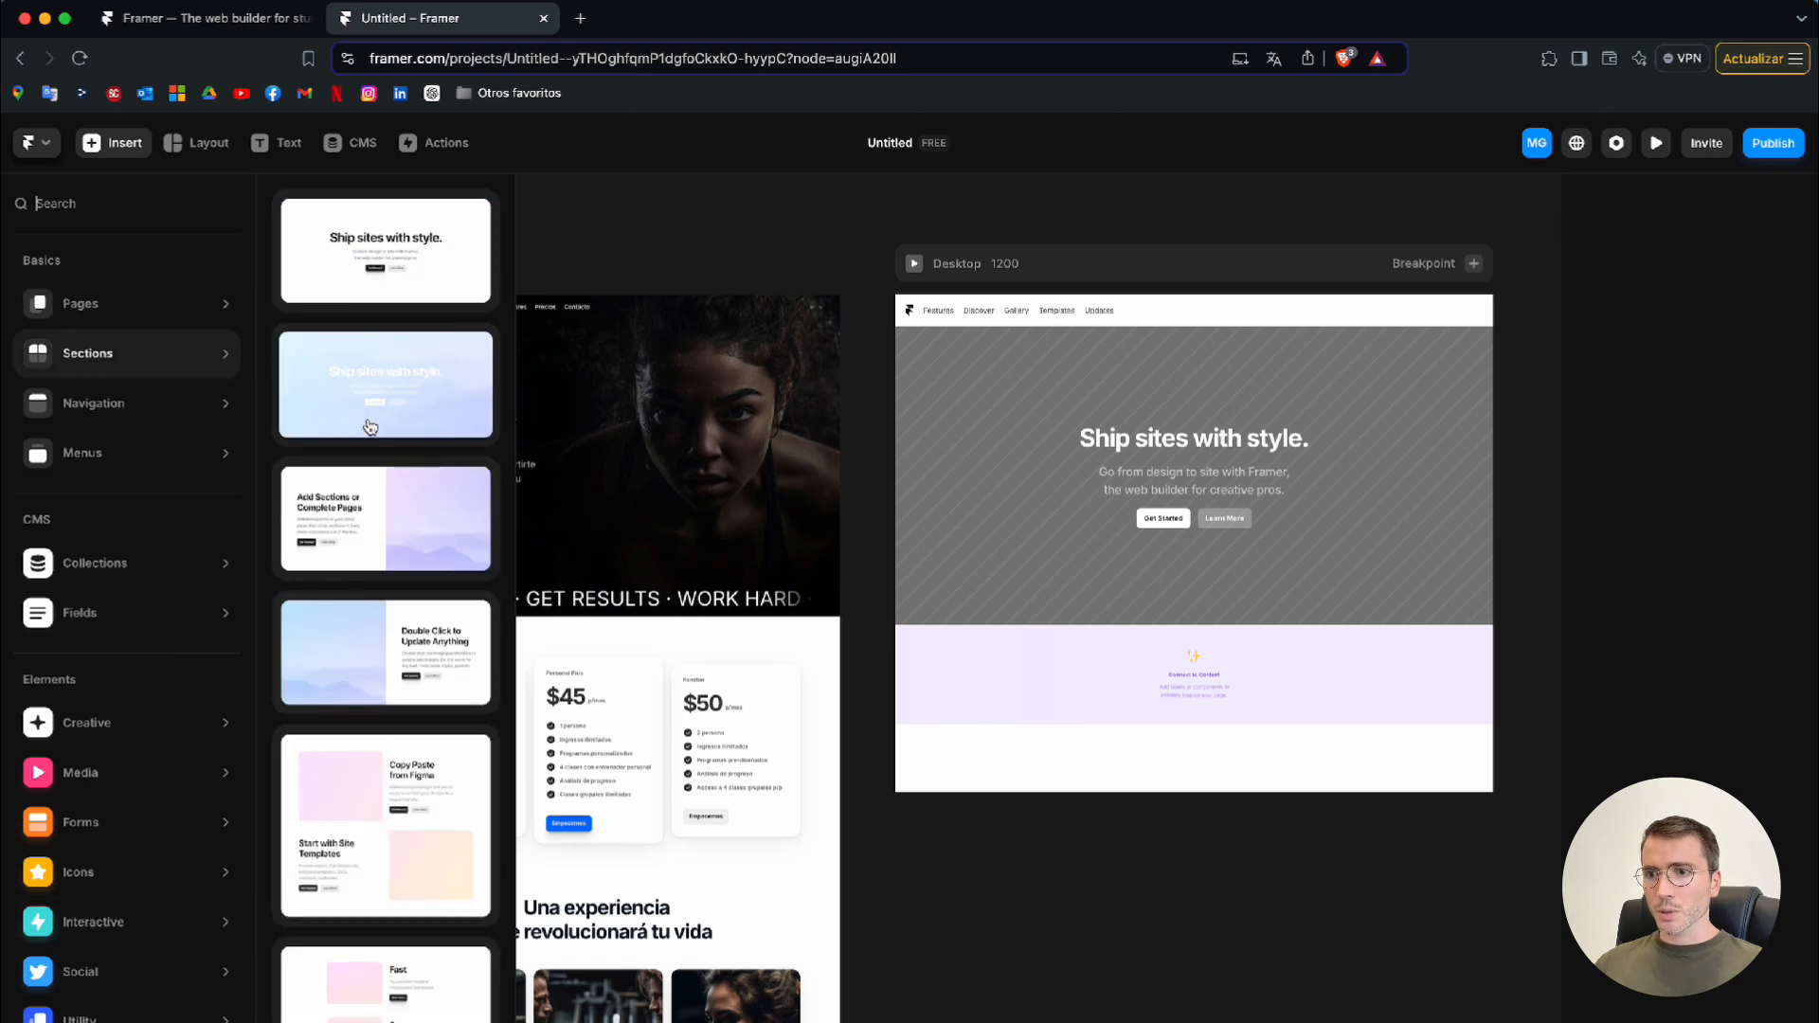
{"action": "scroll", "coordinate": [370, 427], "scroll_direction": "down", "scroll_amount": 6}
{"action": "scroll", "coordinate": [370, 428], "scroll_direction": "down", "scroll_amount": 6}
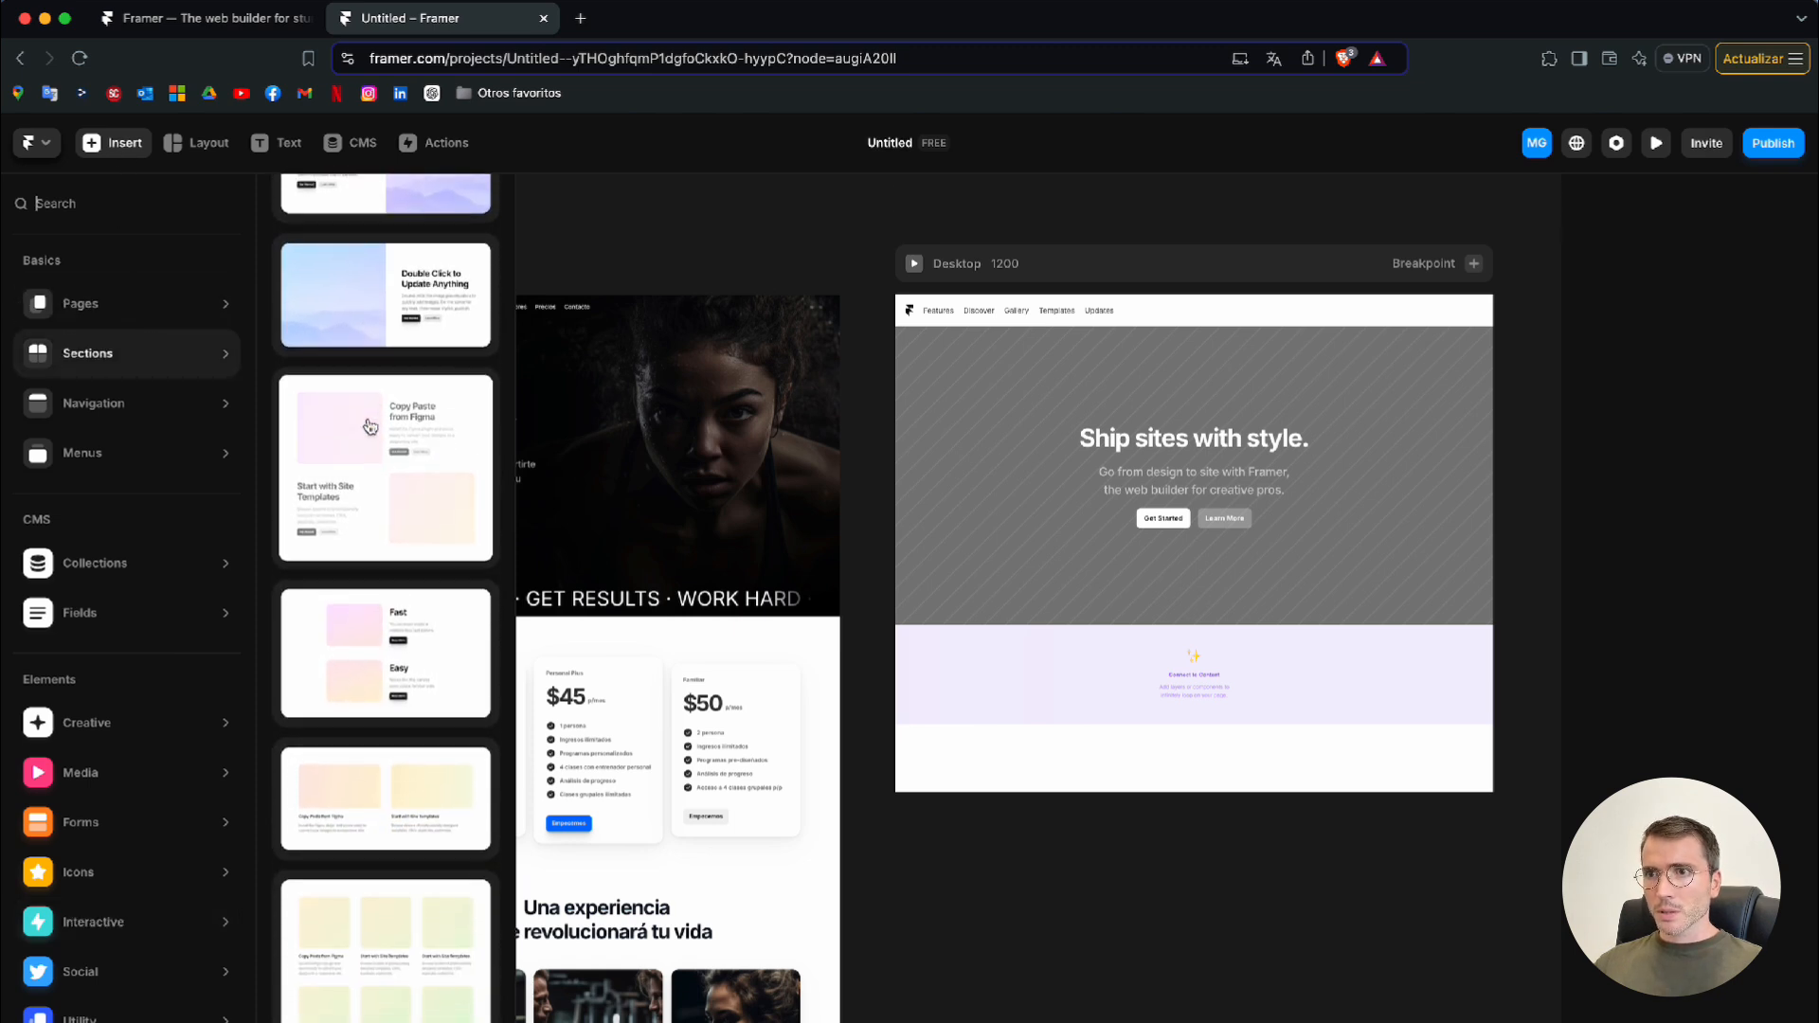
{"action": "scroll", "coordinate": [370, 427], "scroll_direction": "down", "scroll_amount": 6}
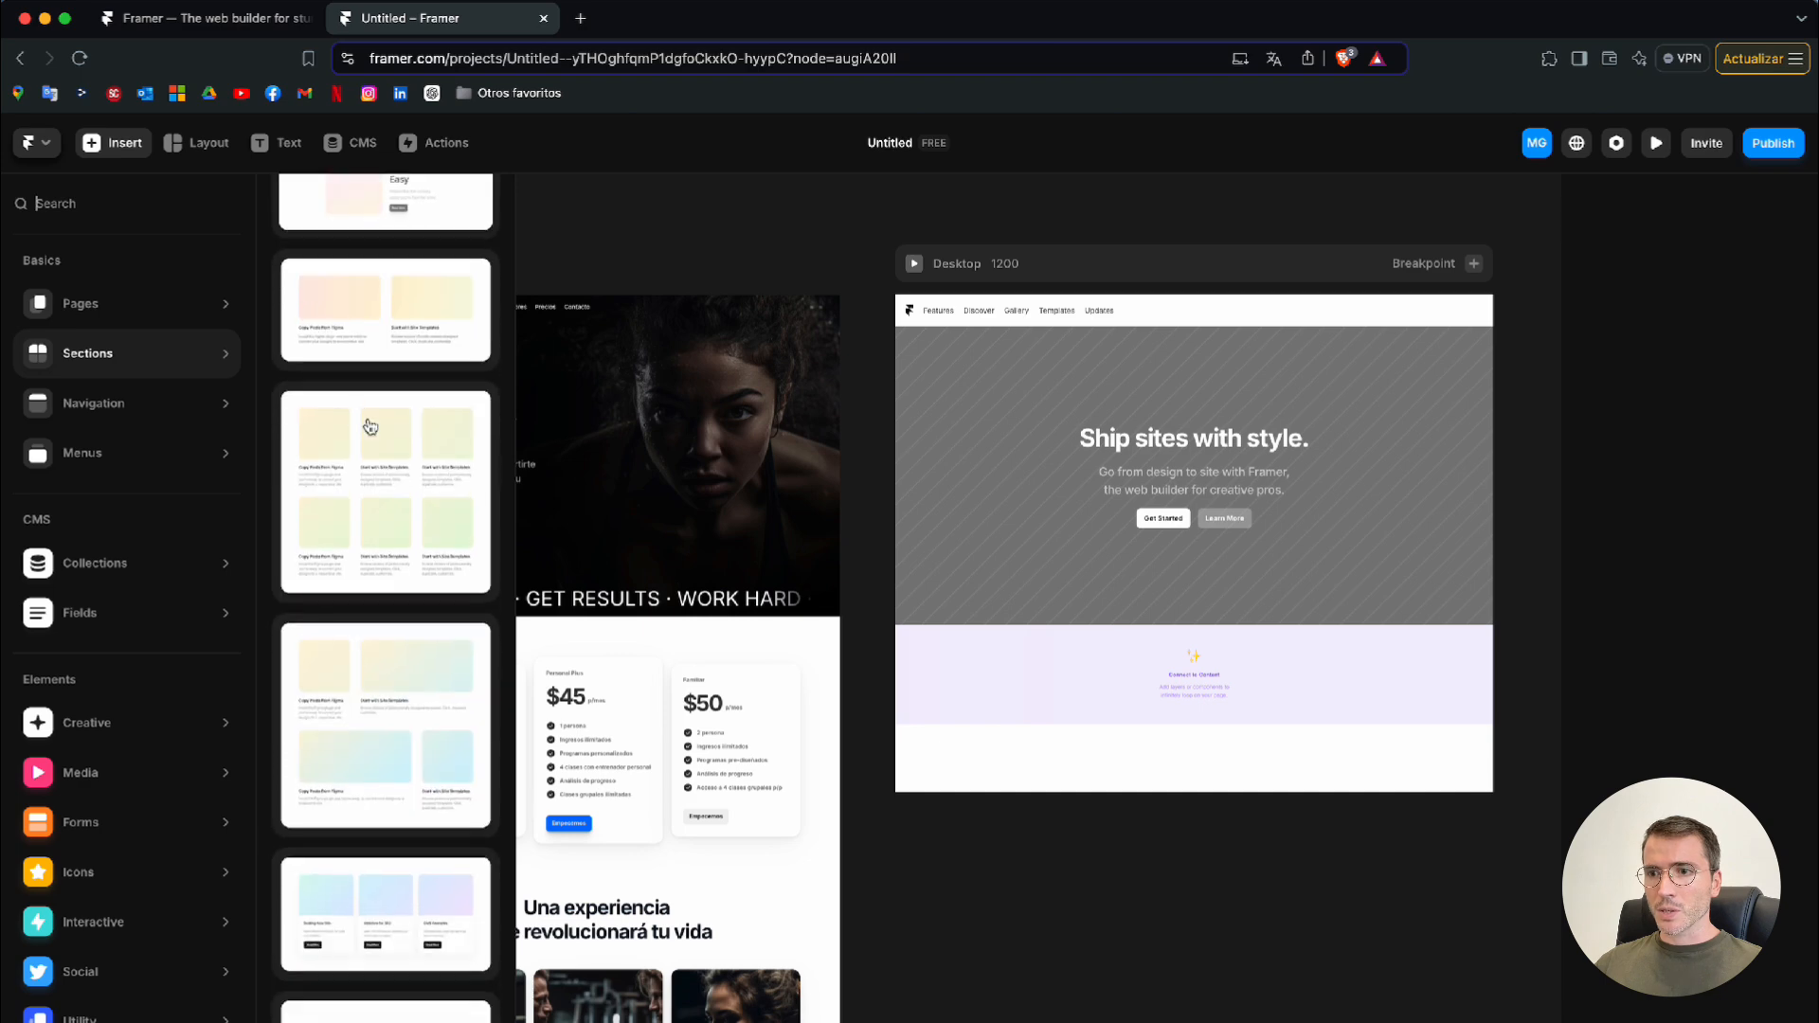
{"action": "scroll", "coordinate": [370, 427], "scroll_direction": "down", "scroll_amount": 10}
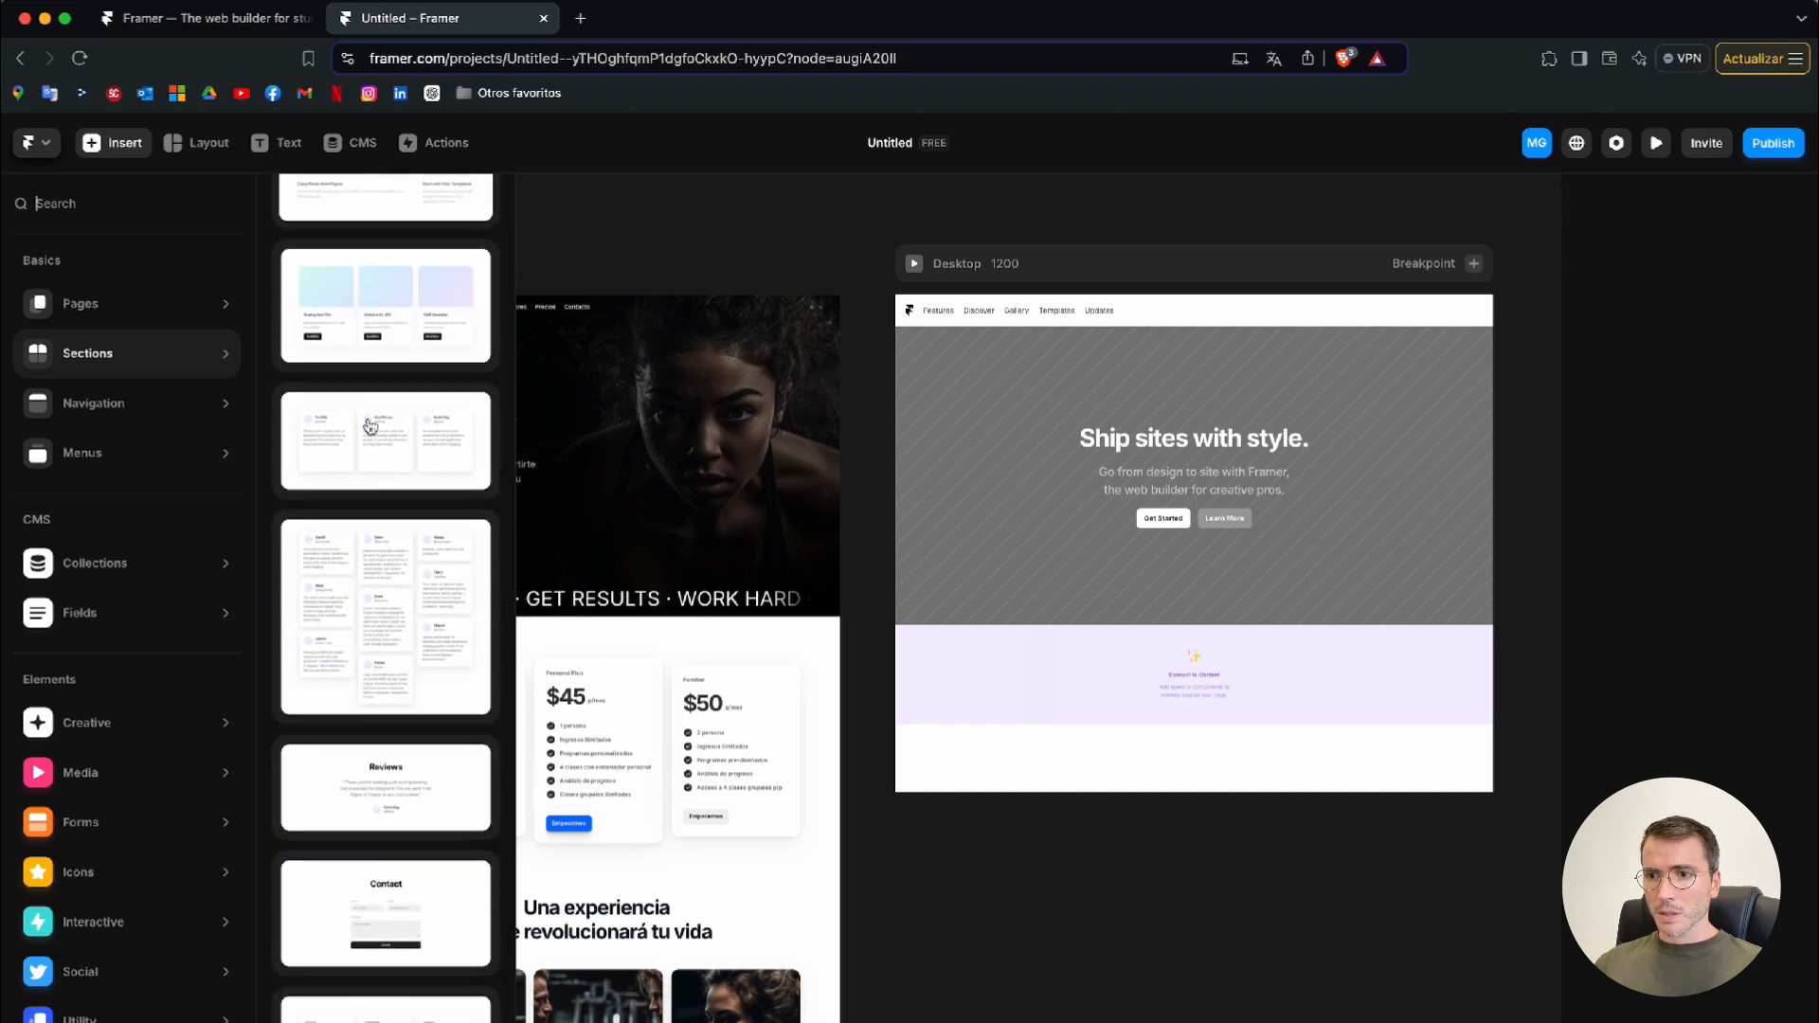
{"action": "scroll", "coordinate": [694, 840], "scroll_direction": "down", "scroll_amount": 4}
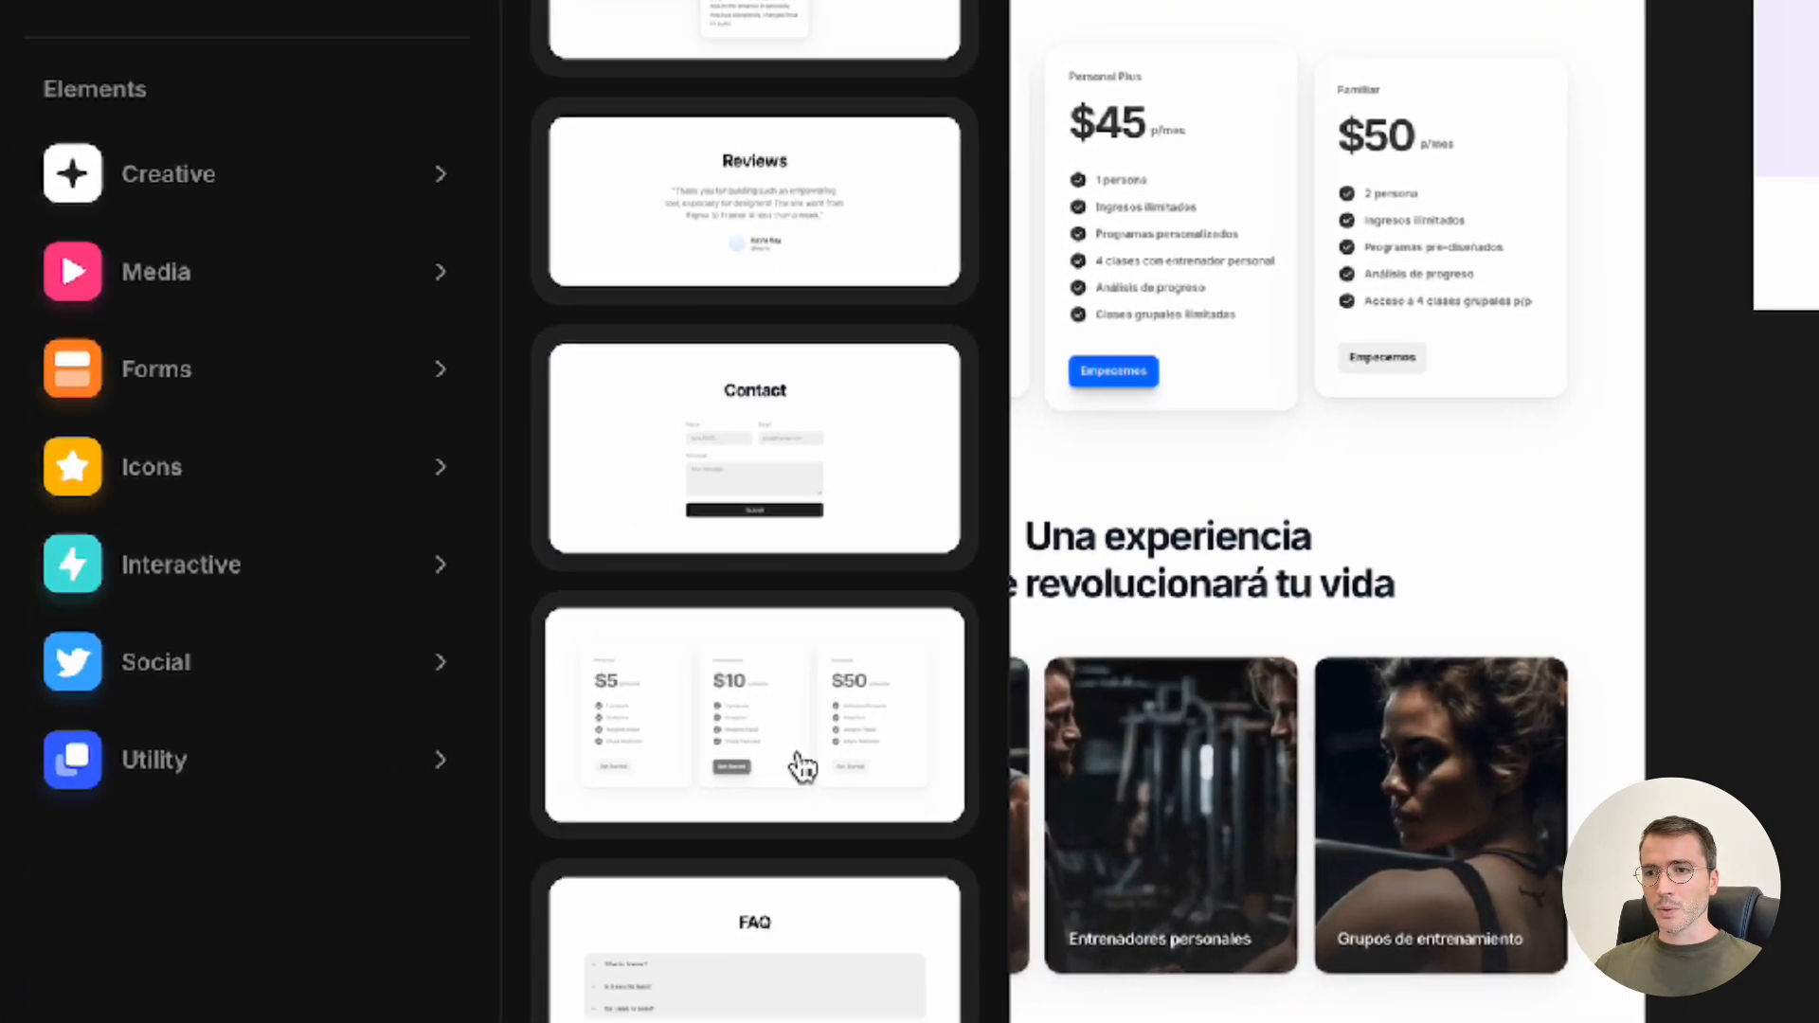
{"action": "left_click", "coordinate": [813, 692]}
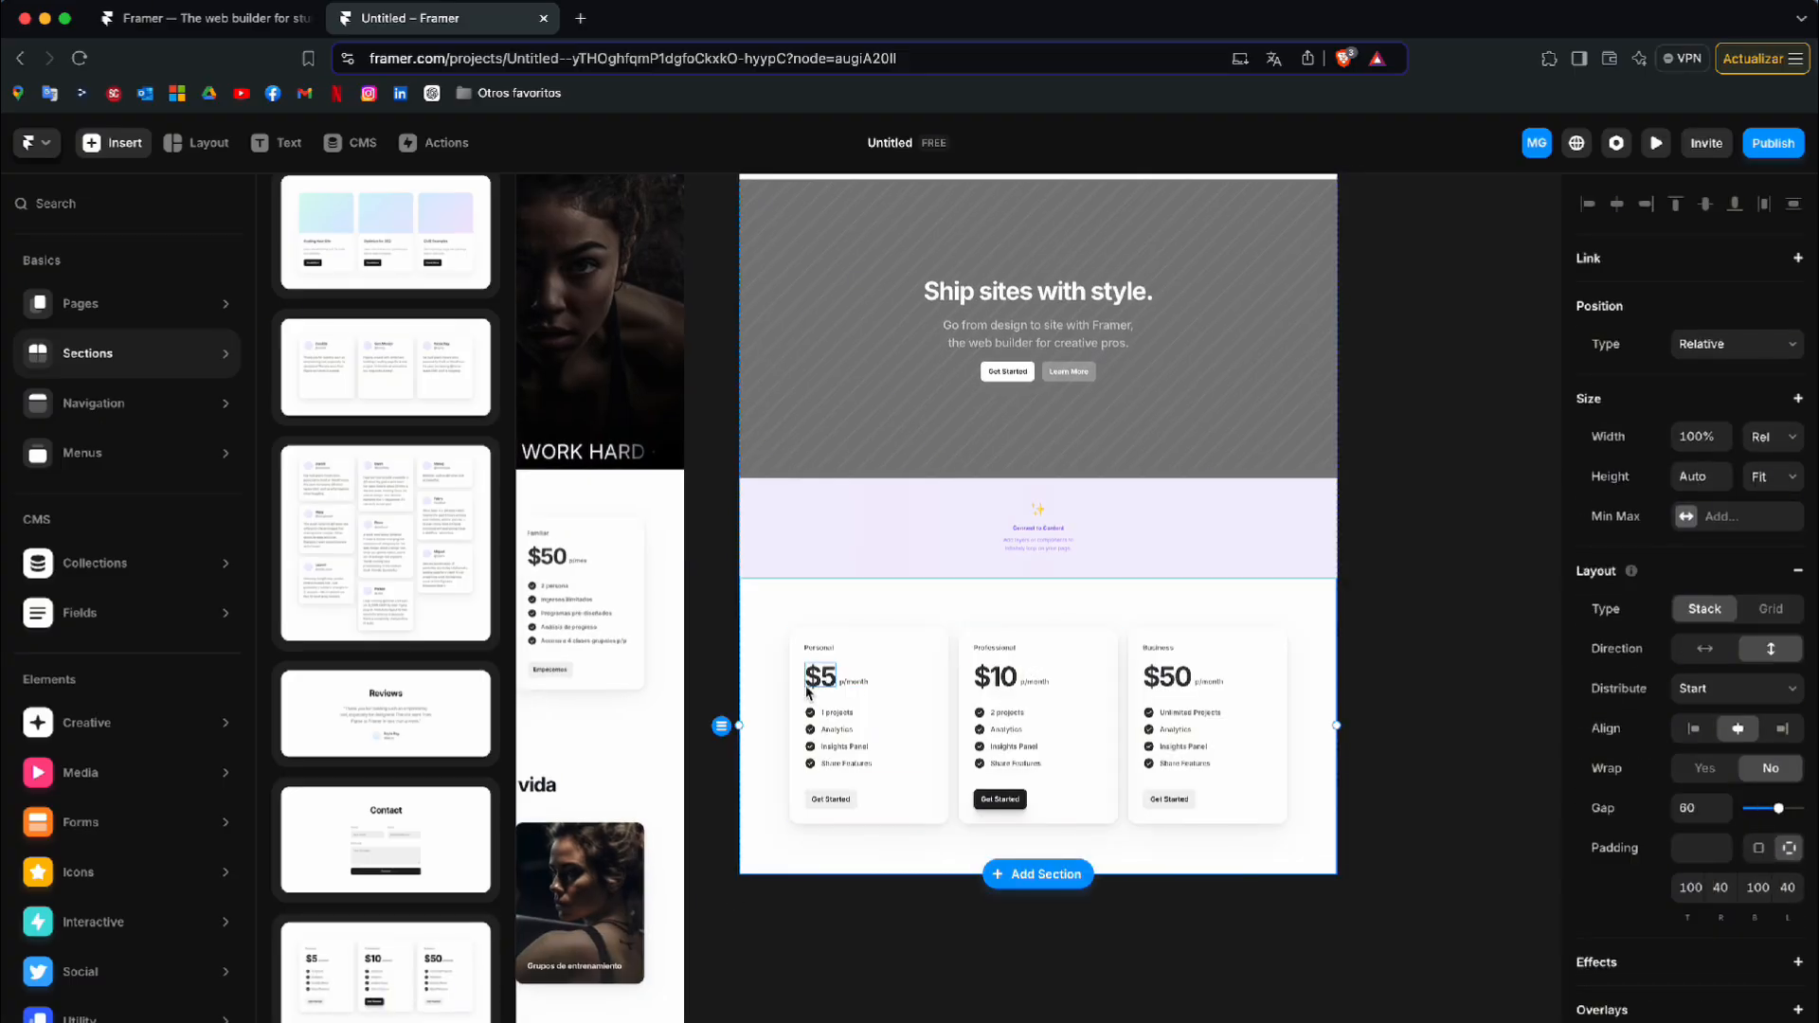
Add the section of three image cards with titles, descriptions and buttons below the pricing section
{"action": "scroll", "coordinate": [726, 653], "scroll_direction": "left", "scroll_amount": 5}
{"action": "scroll", "coordinate": [727, 654], "scroll_direction": "right", "scroll_amount": 1}
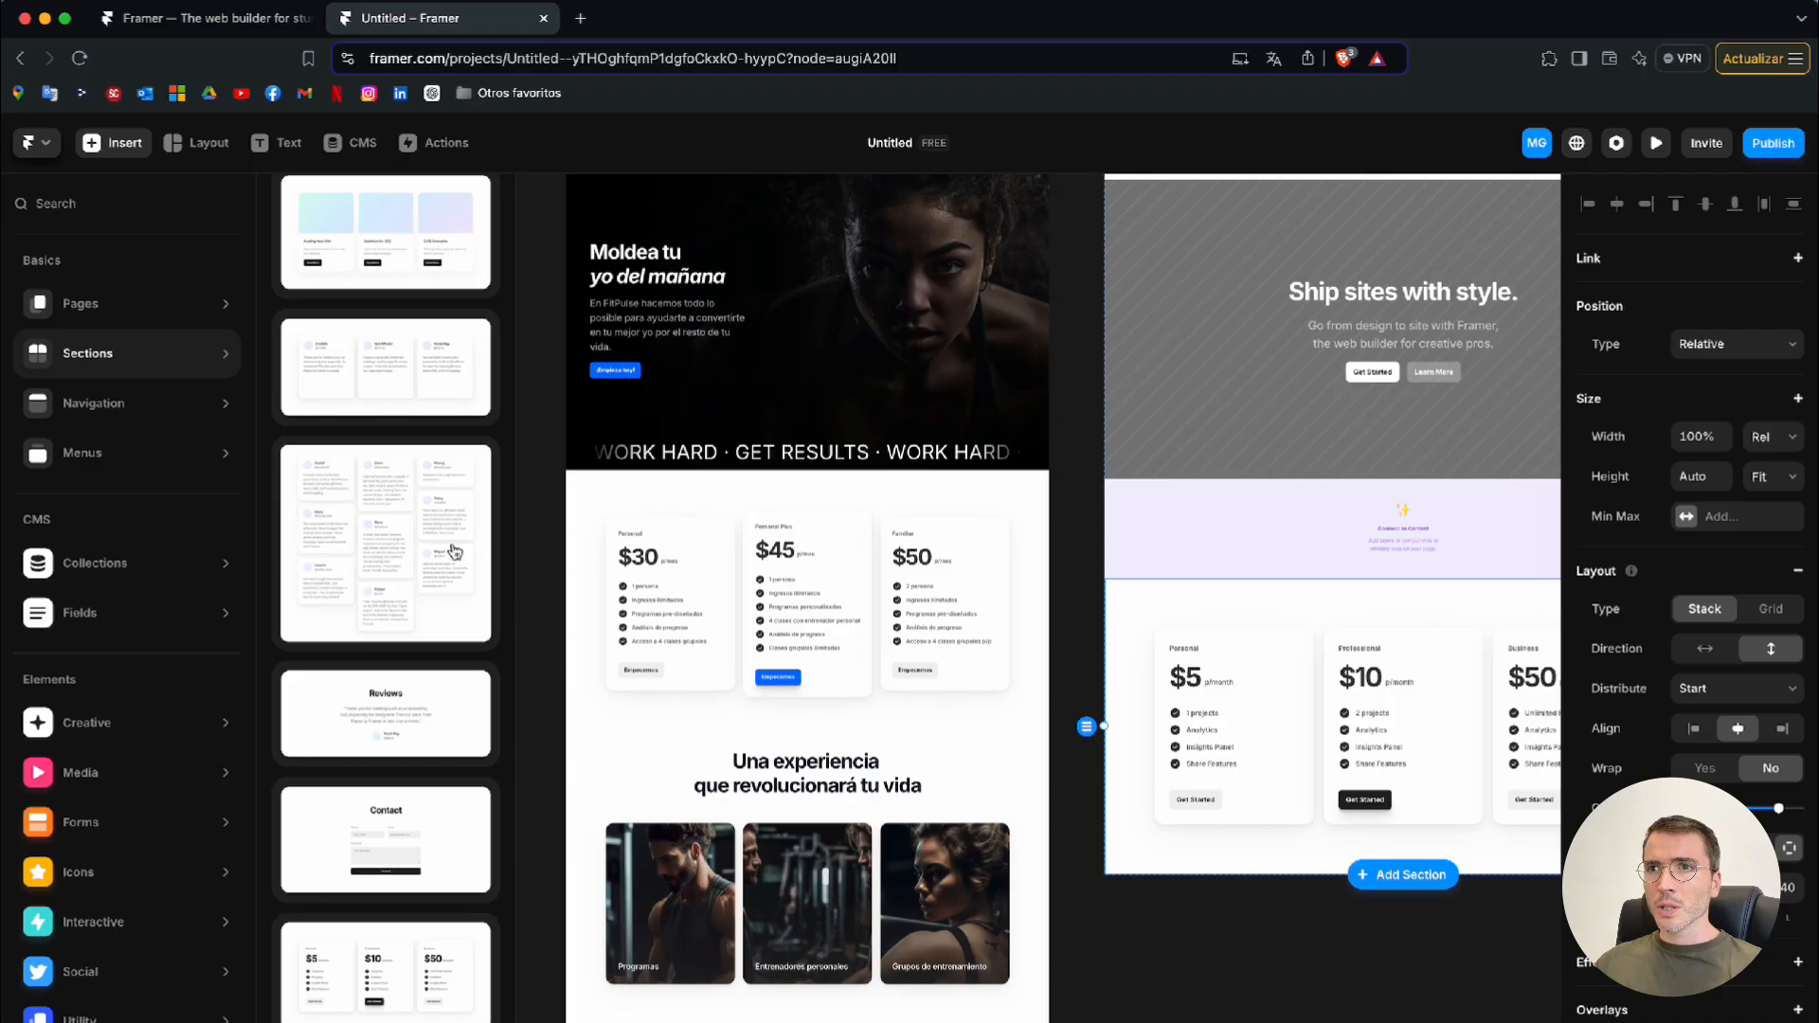
{"action": "scroll", "coordinate": [436, 528], "scroll_direction": "up", "scroll_amount": 3}
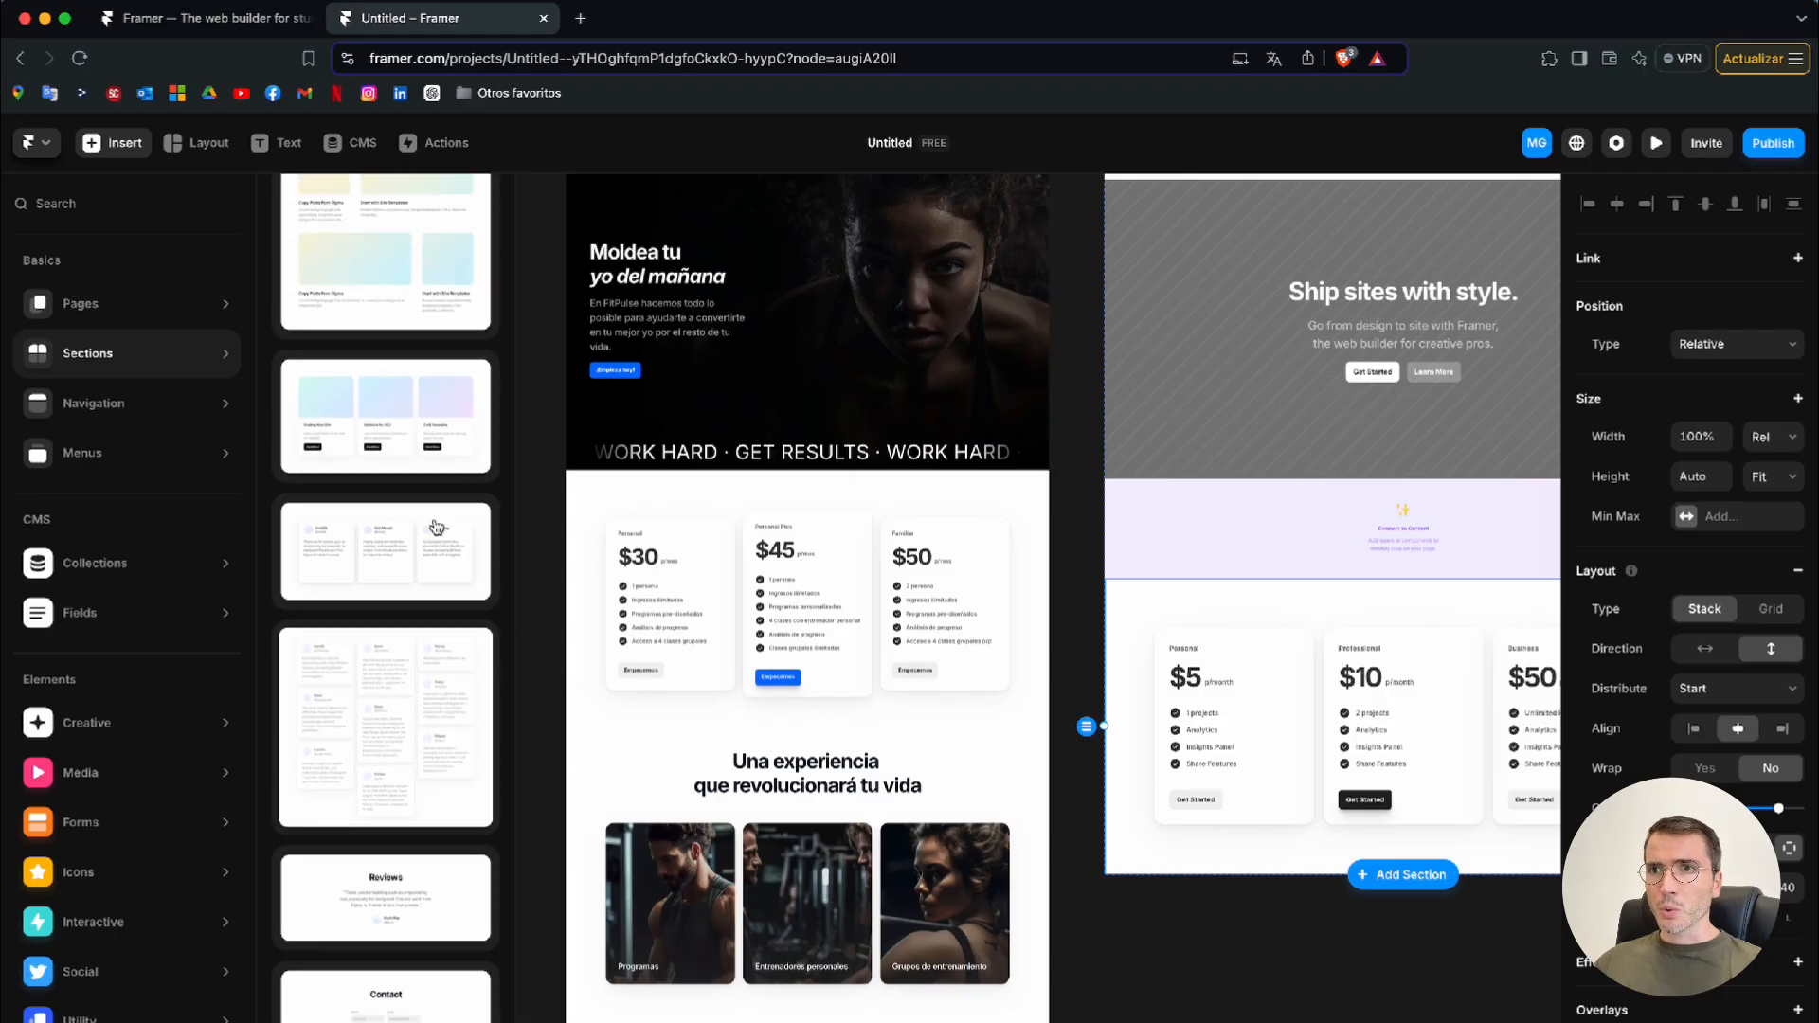
{"action": "scroll", "coordinate": [436, 528], "scroll_direction": "up", "scroll_amount": 3}
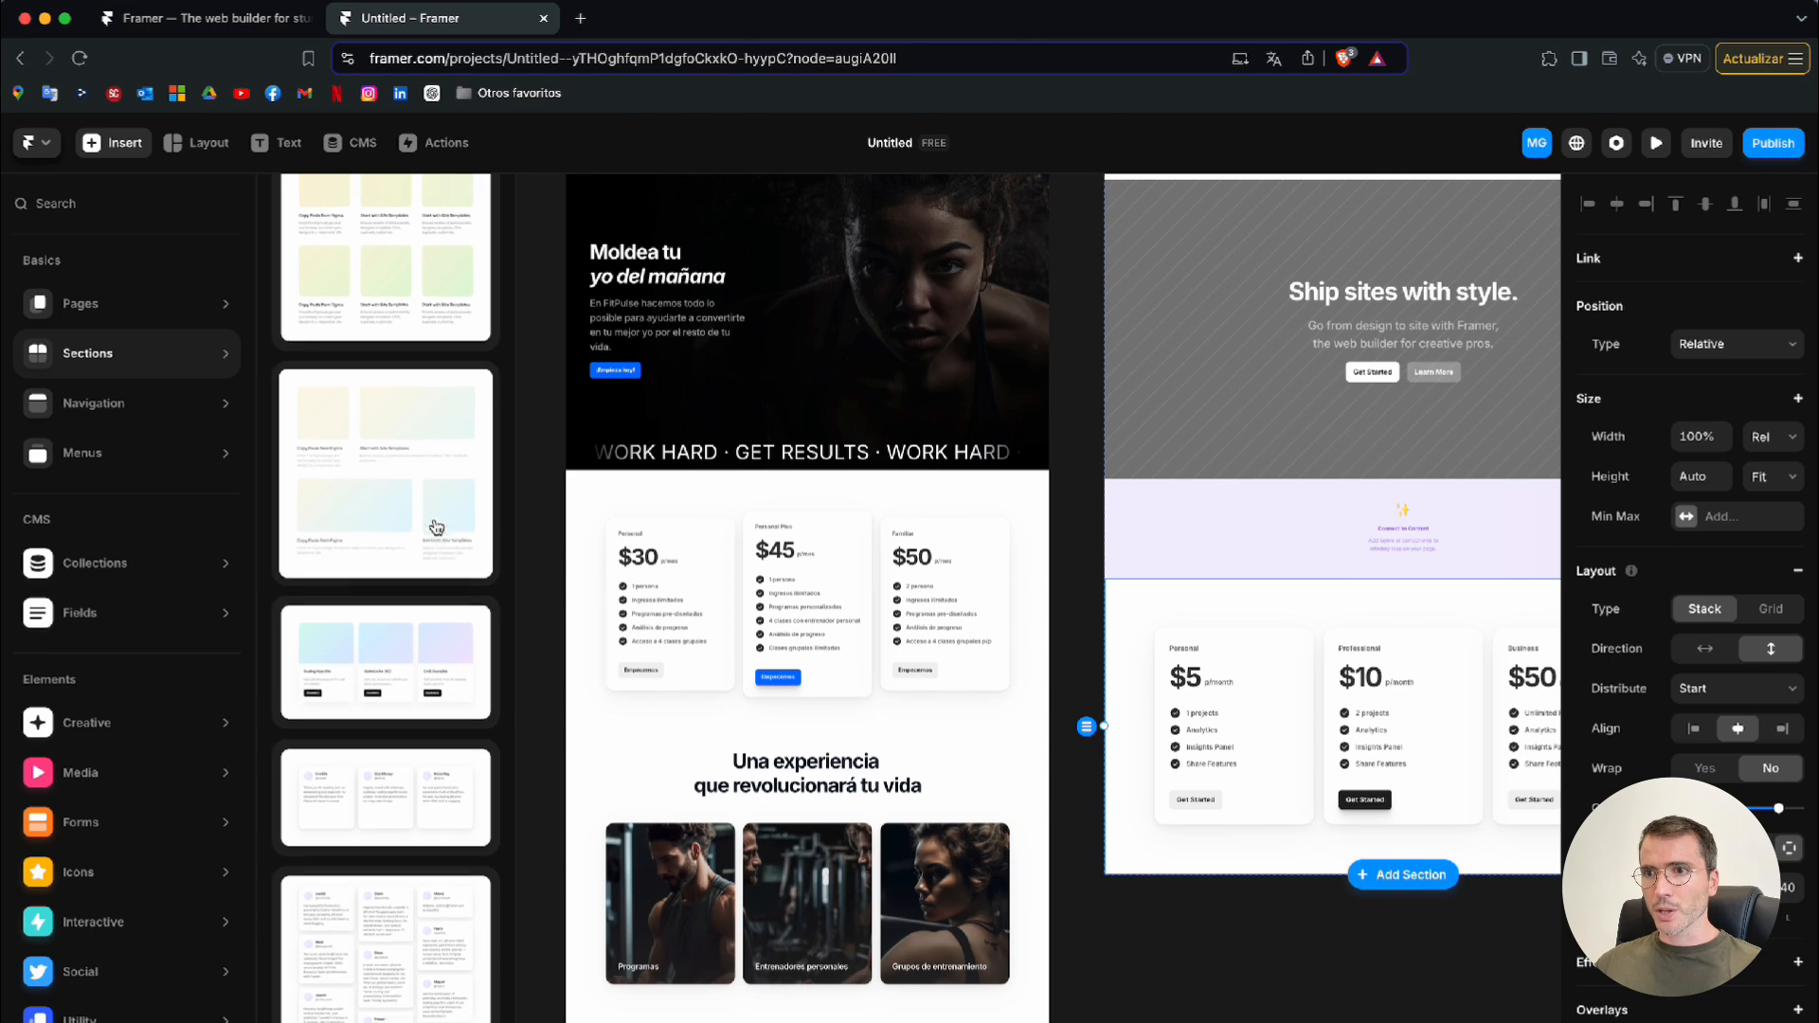
{"action": "scroll", "coordinate": [436, 528], "scroll_direction": "up", "scroll_amount": 3}
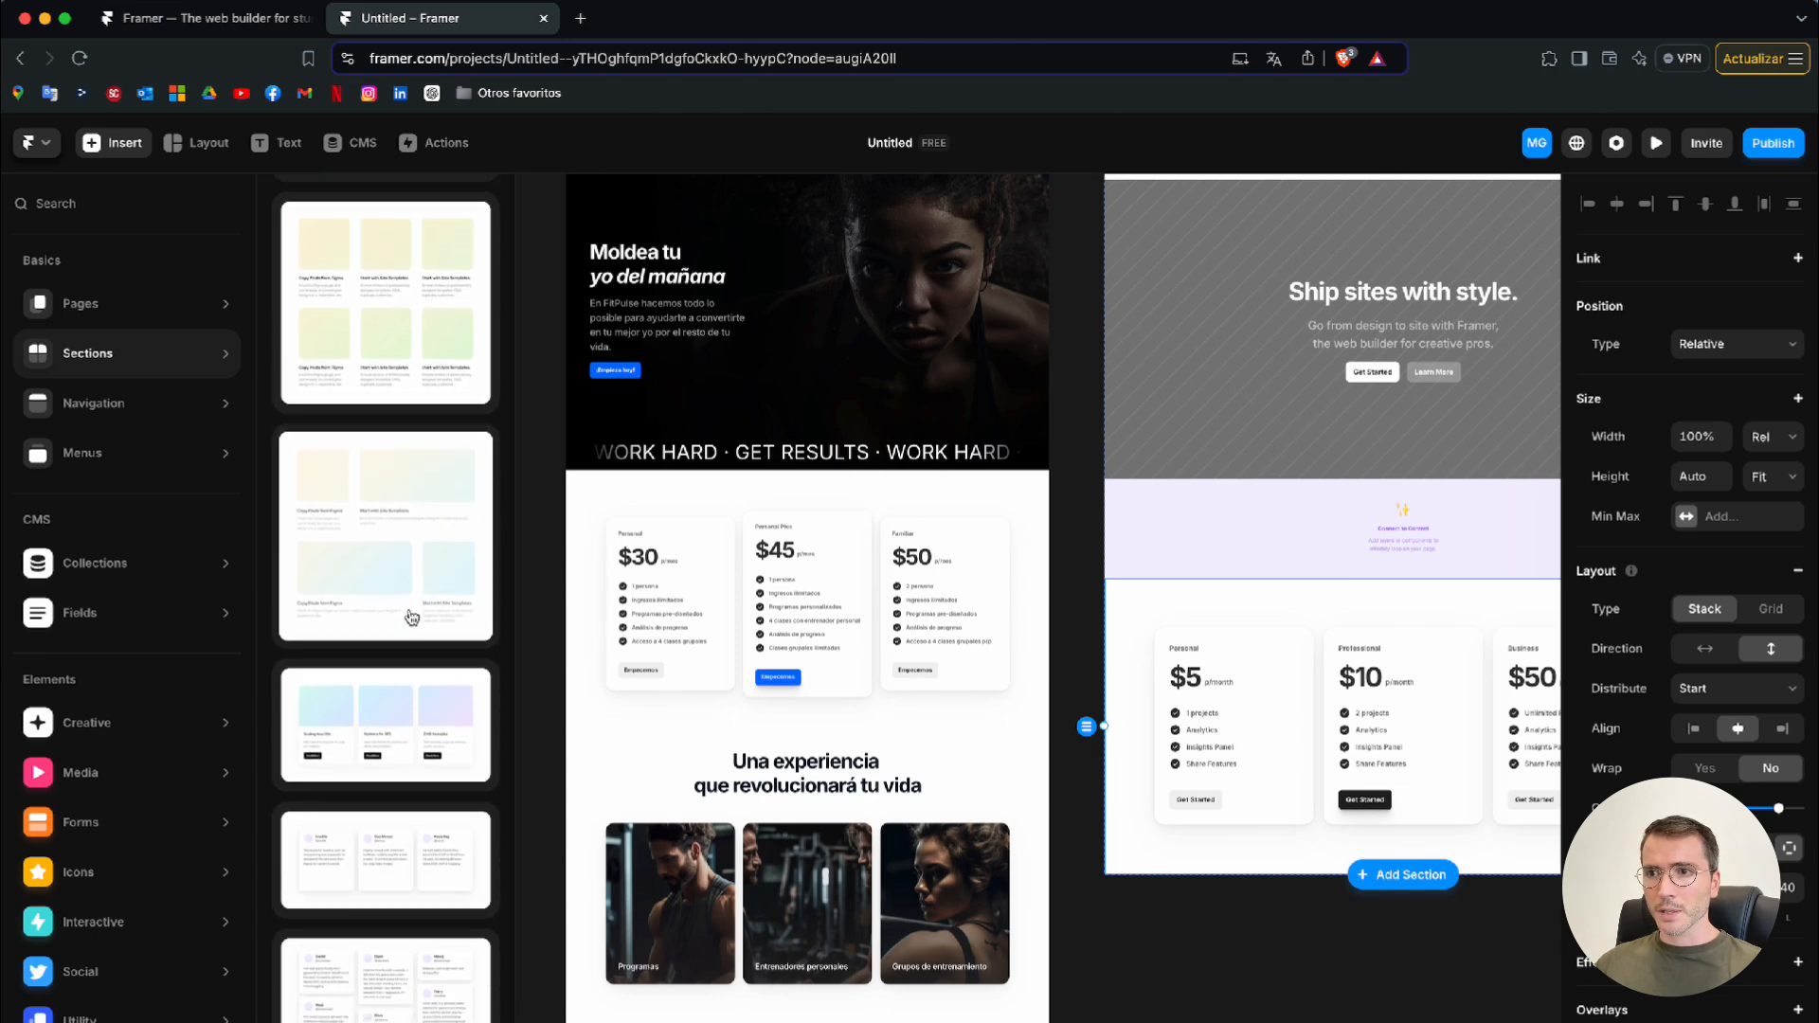
{"action": "left_click", "coordinate": [421, 731]}
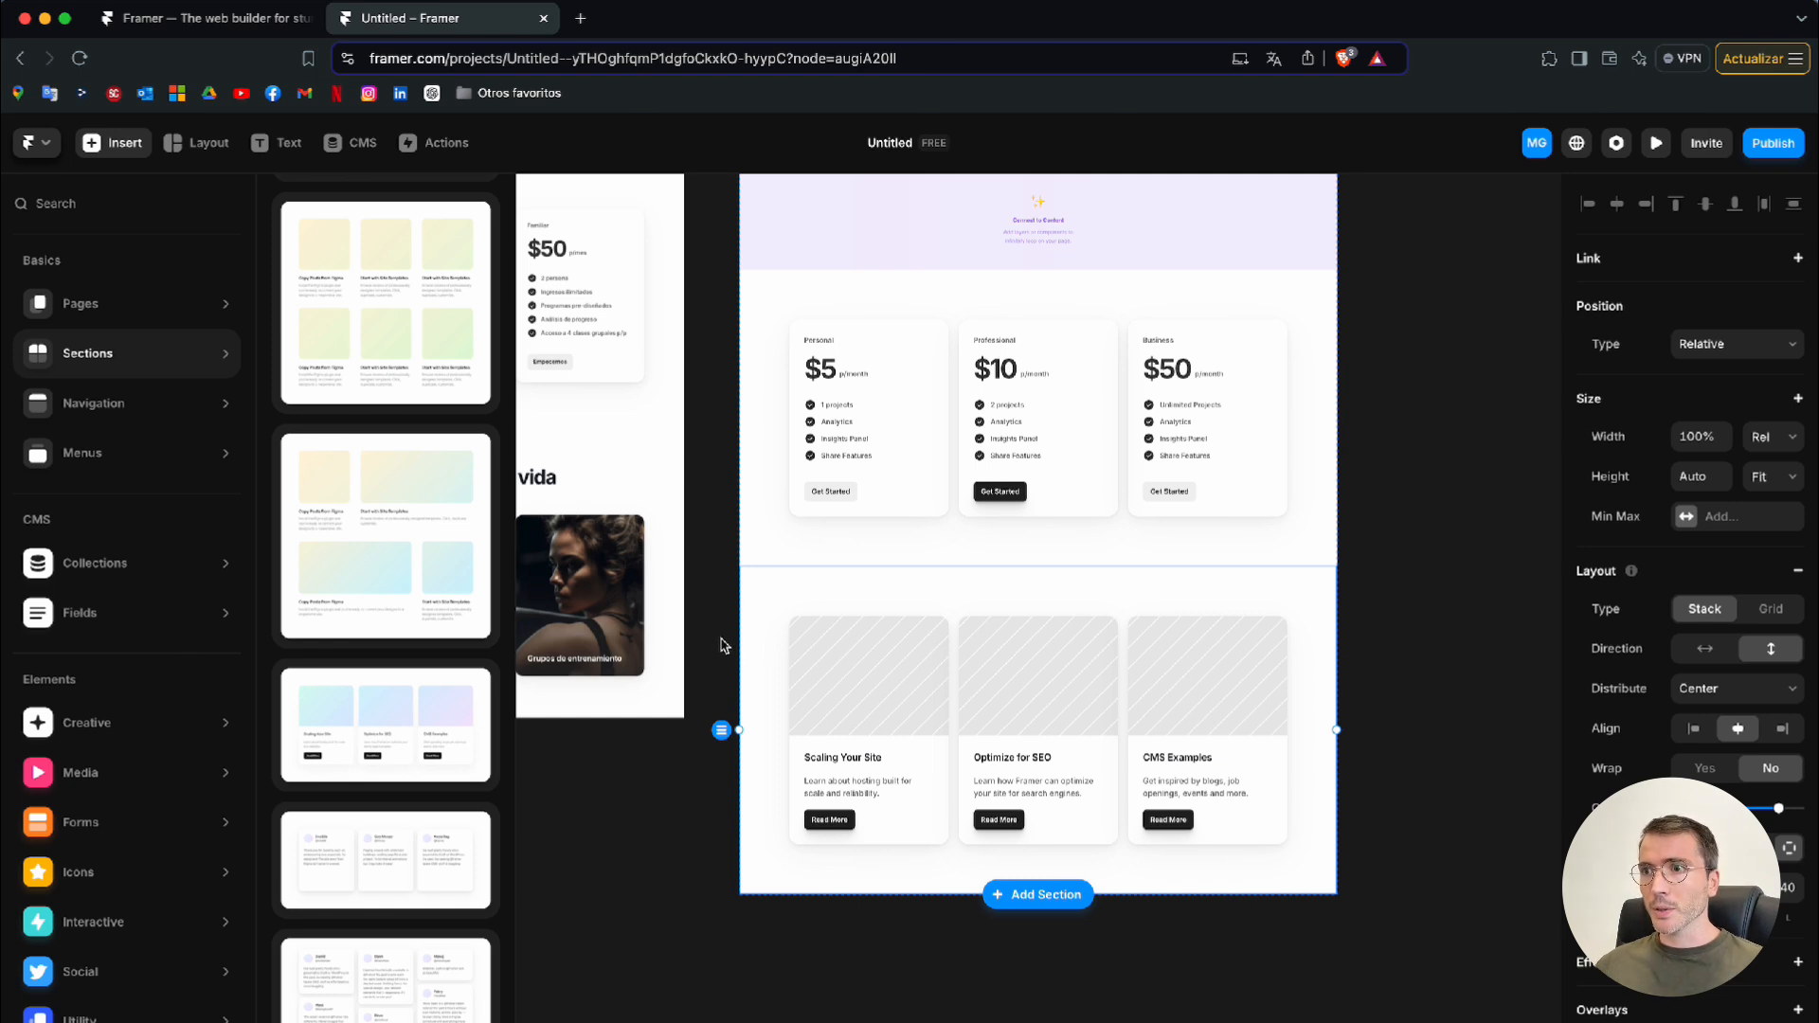
{"action": "scroll", "coordinate": [764, 673], "scroll_direction": "up", "scroll_amount": 1}
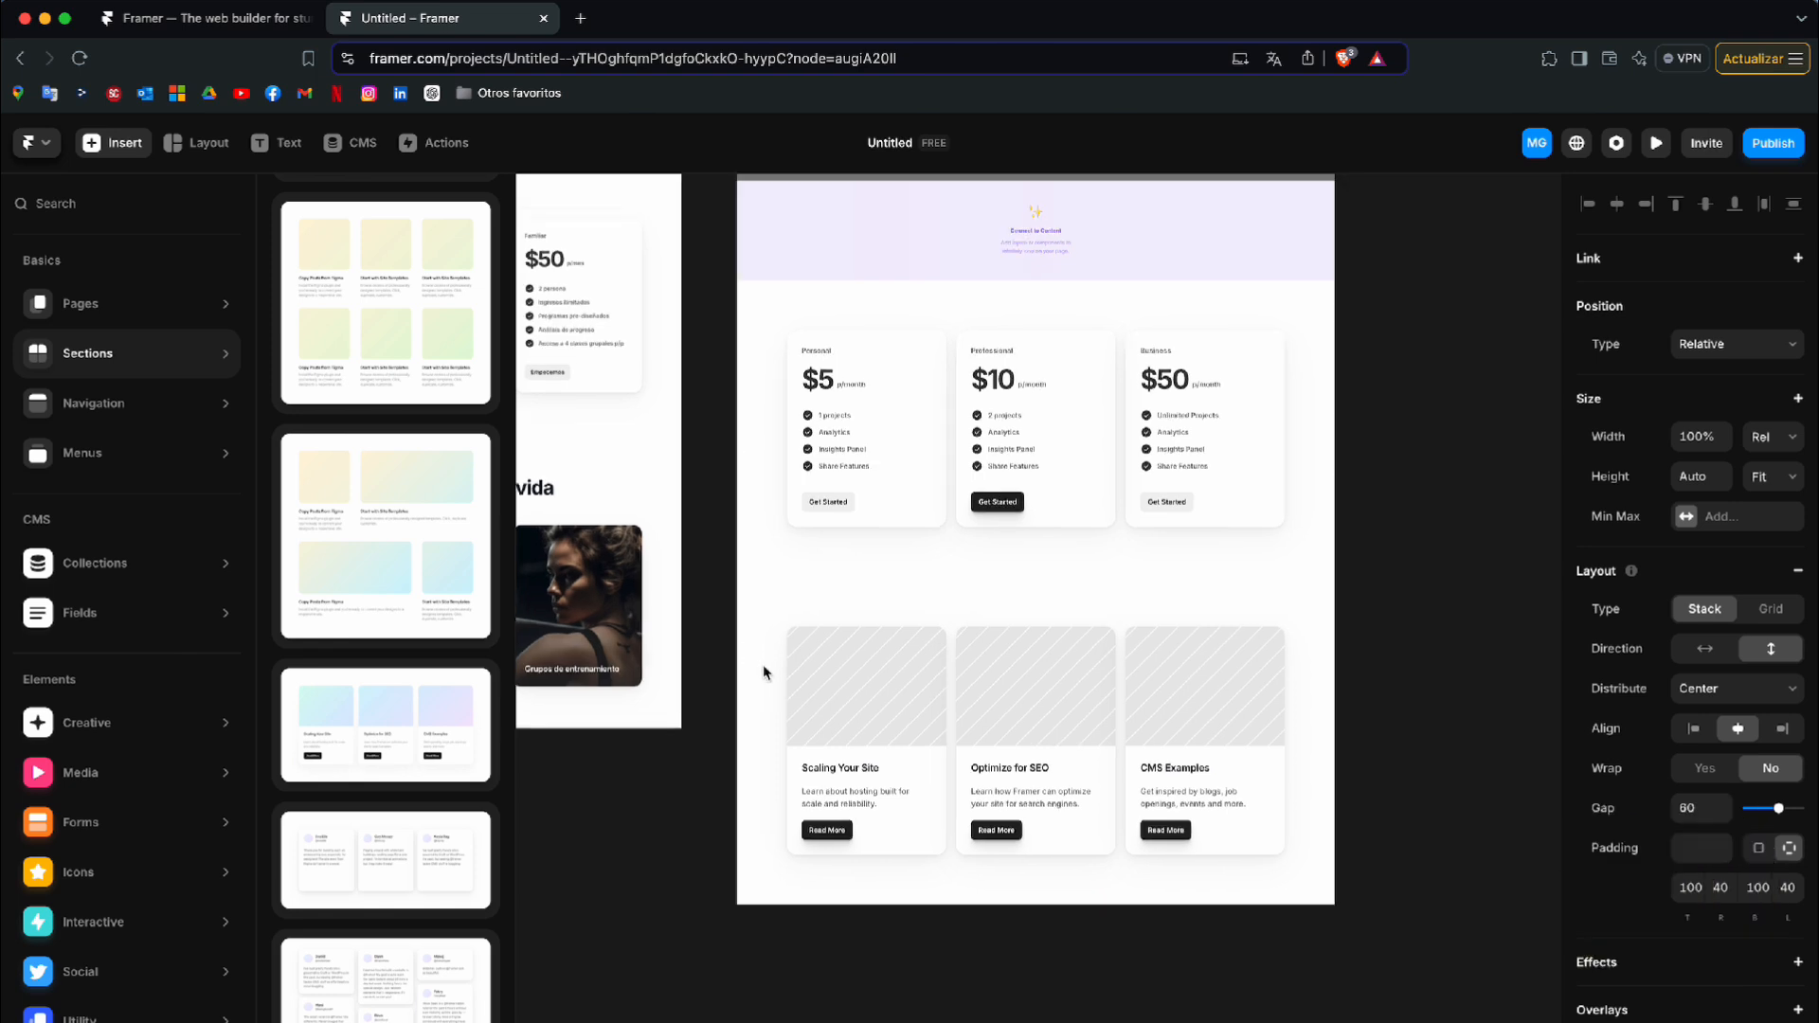
{"action": "scroll", "coordinate": [764, 673], "scroll_direction": "down", "scroll_amount": 5}
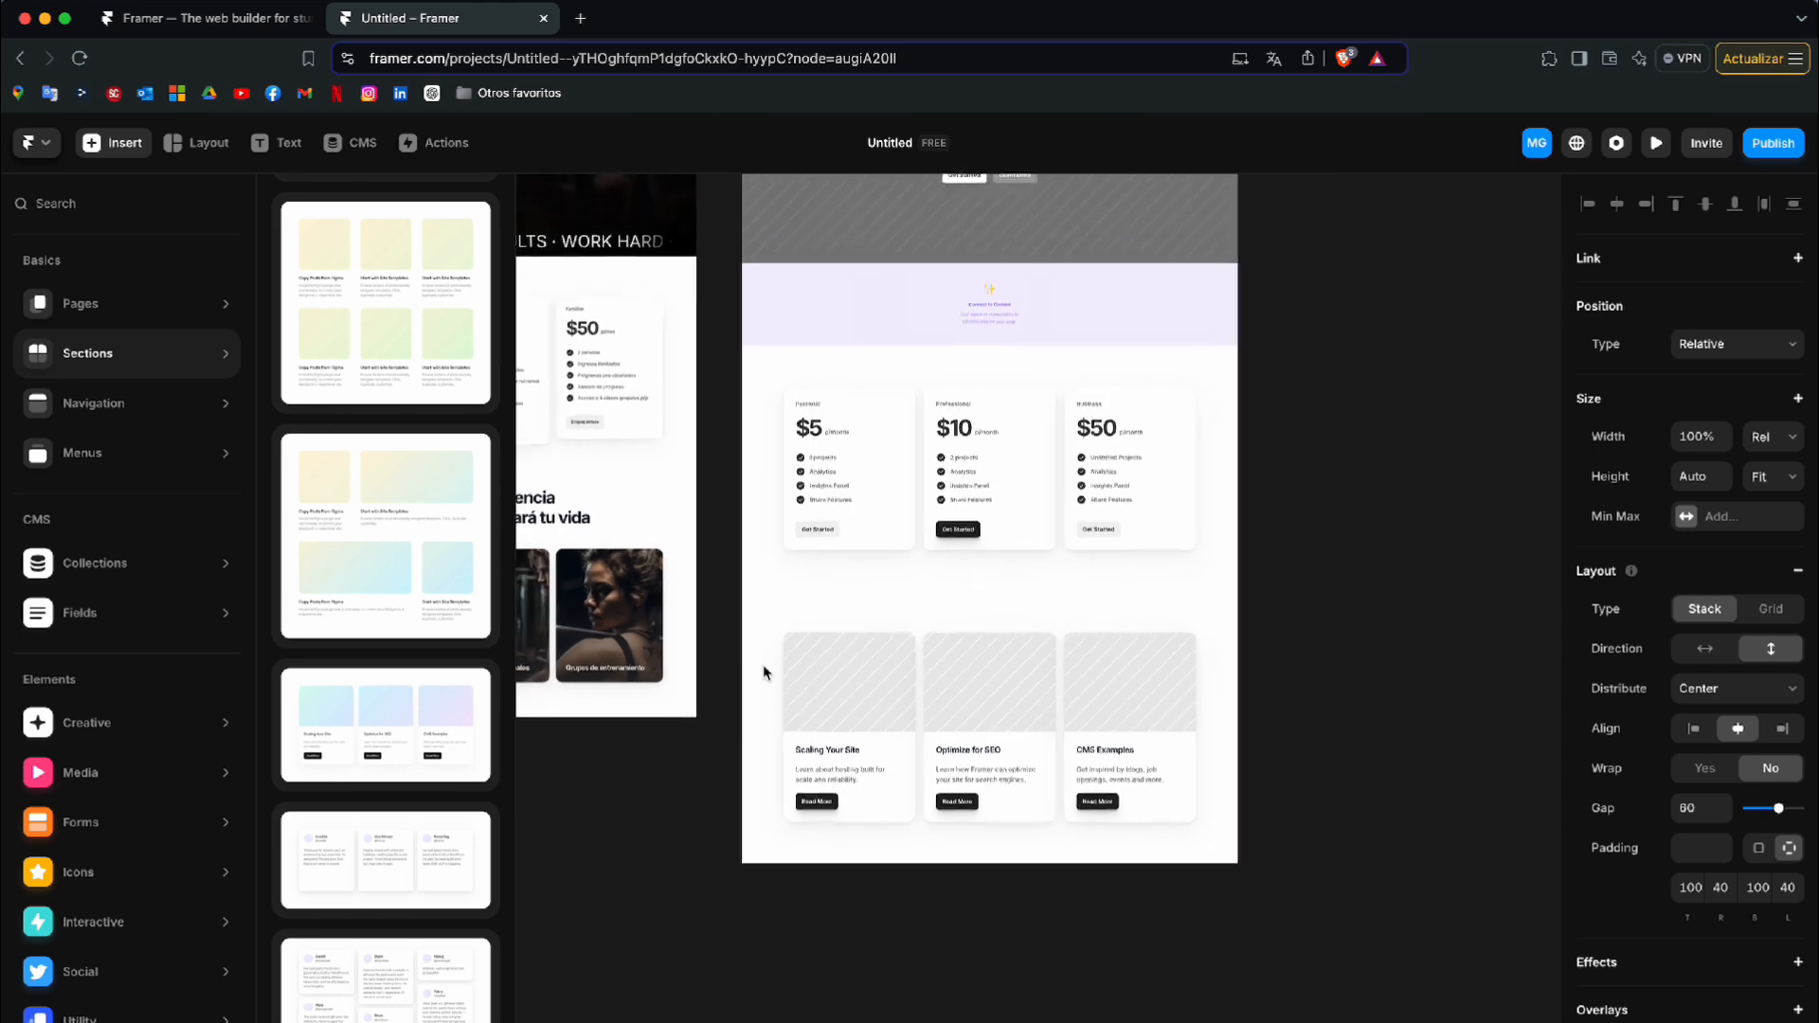
{"action": "scroll", "coordinate": [764, 673], "scroll_direction": "up", "scroll_amount": 5}
{"action": "scroll", "coordinate": [764, 673], "scroll_direction": "left", "scroll_amount": 3}
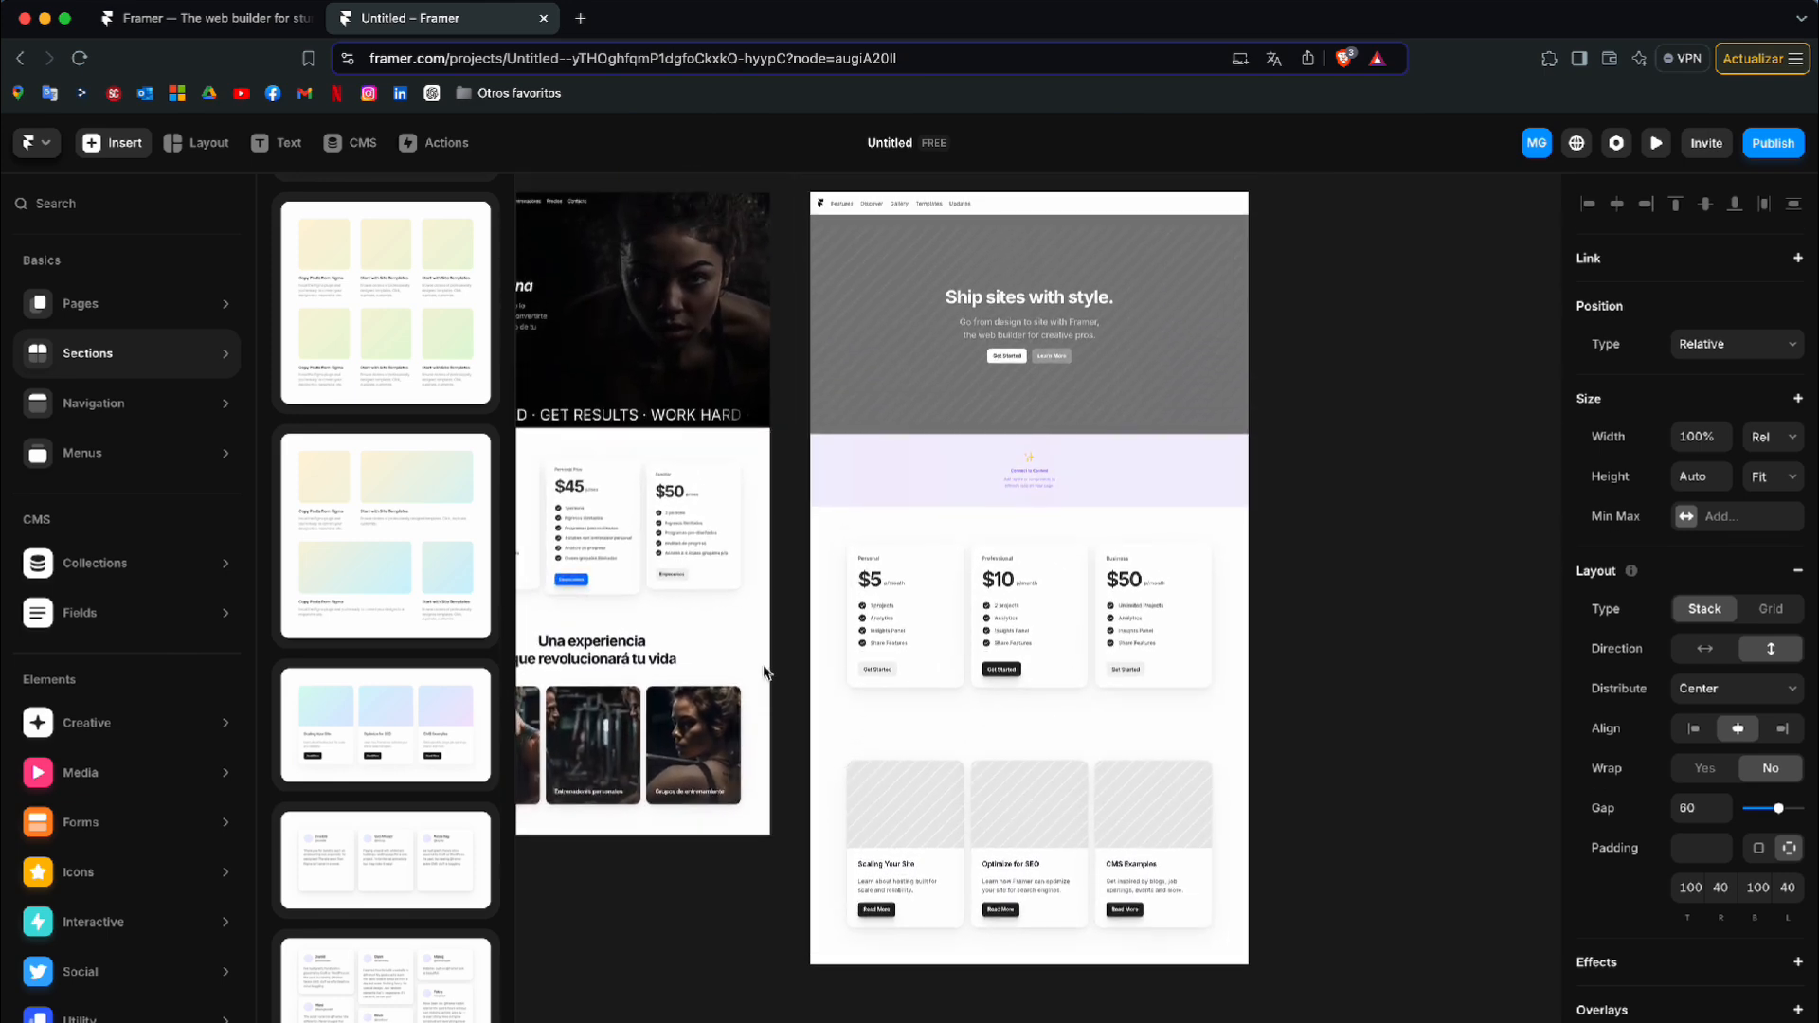
{"action": "scroll", "coordinate": [764, 672], "scroll_direction": "left", "scroll_amount": 2}
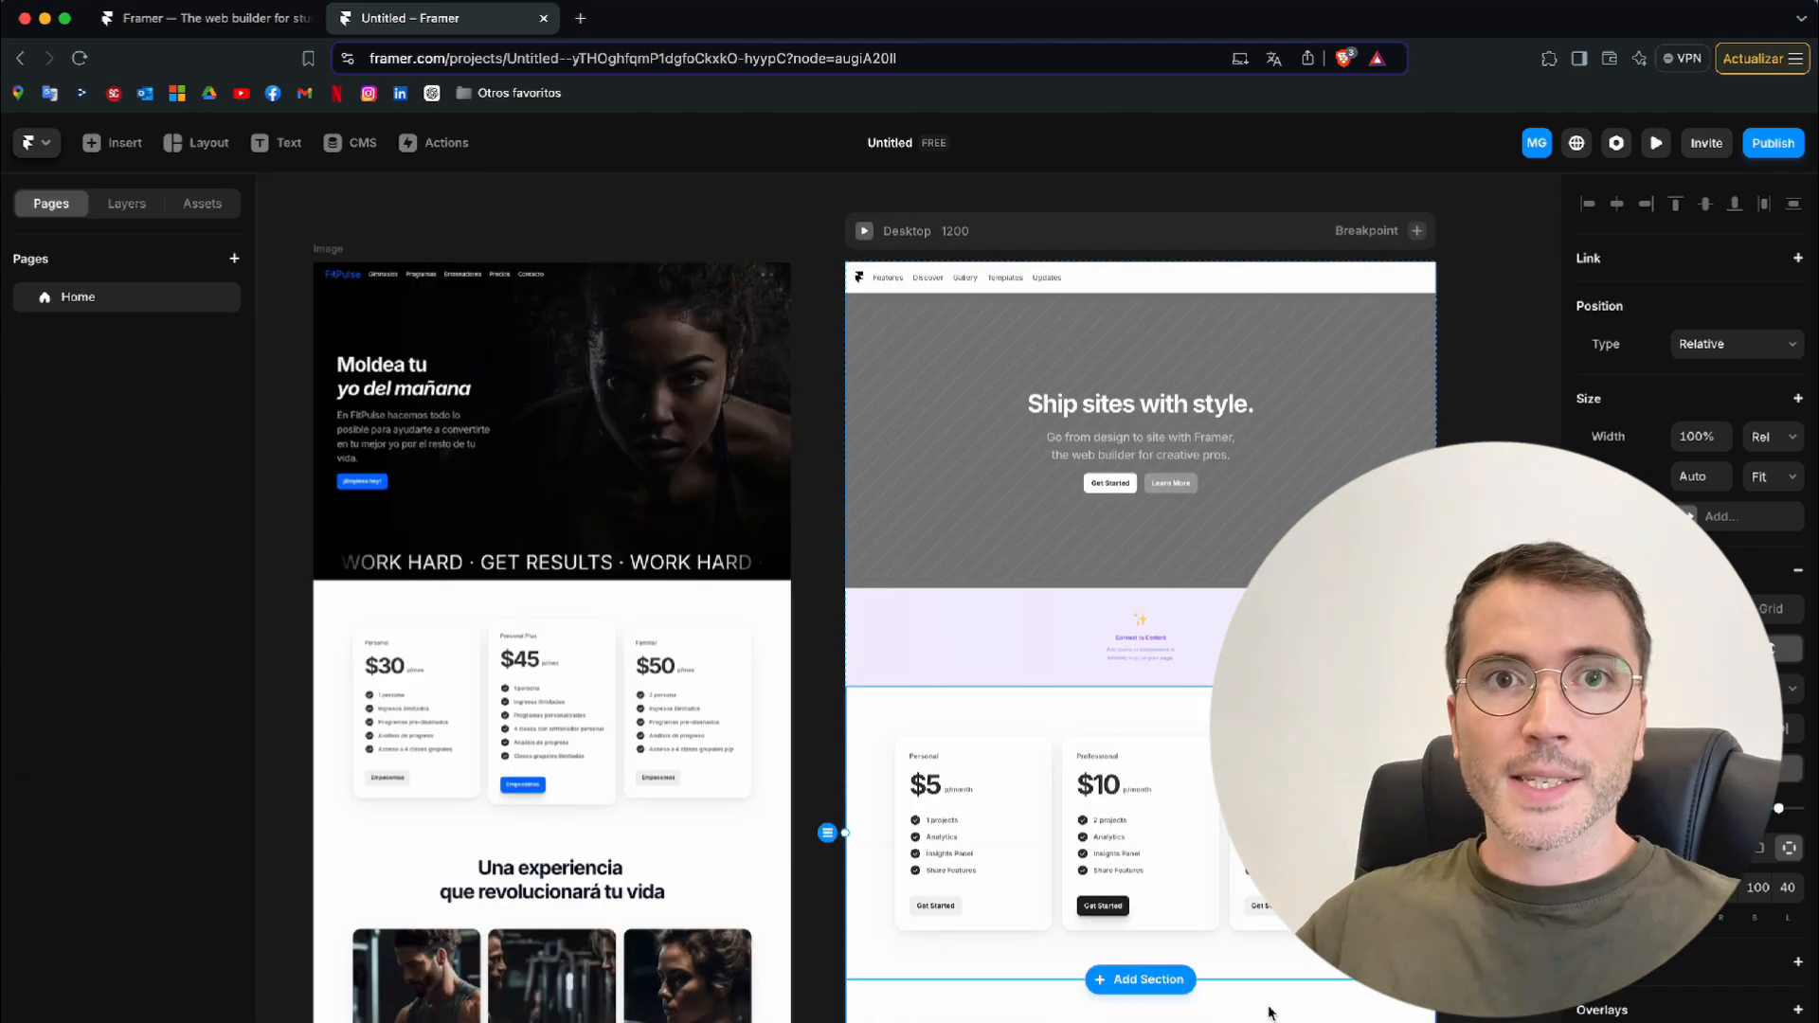
{"action": "left_click", "coordinate": [1497, 901]}
{"action": "scroll", "coordinate": [910, 616], "scroll_direction": "down", "scroll_amount": 1}
{"action": "scroll", "coordinate": [909, 616], "scroll_direction": "left", "scroll_amount": 1}
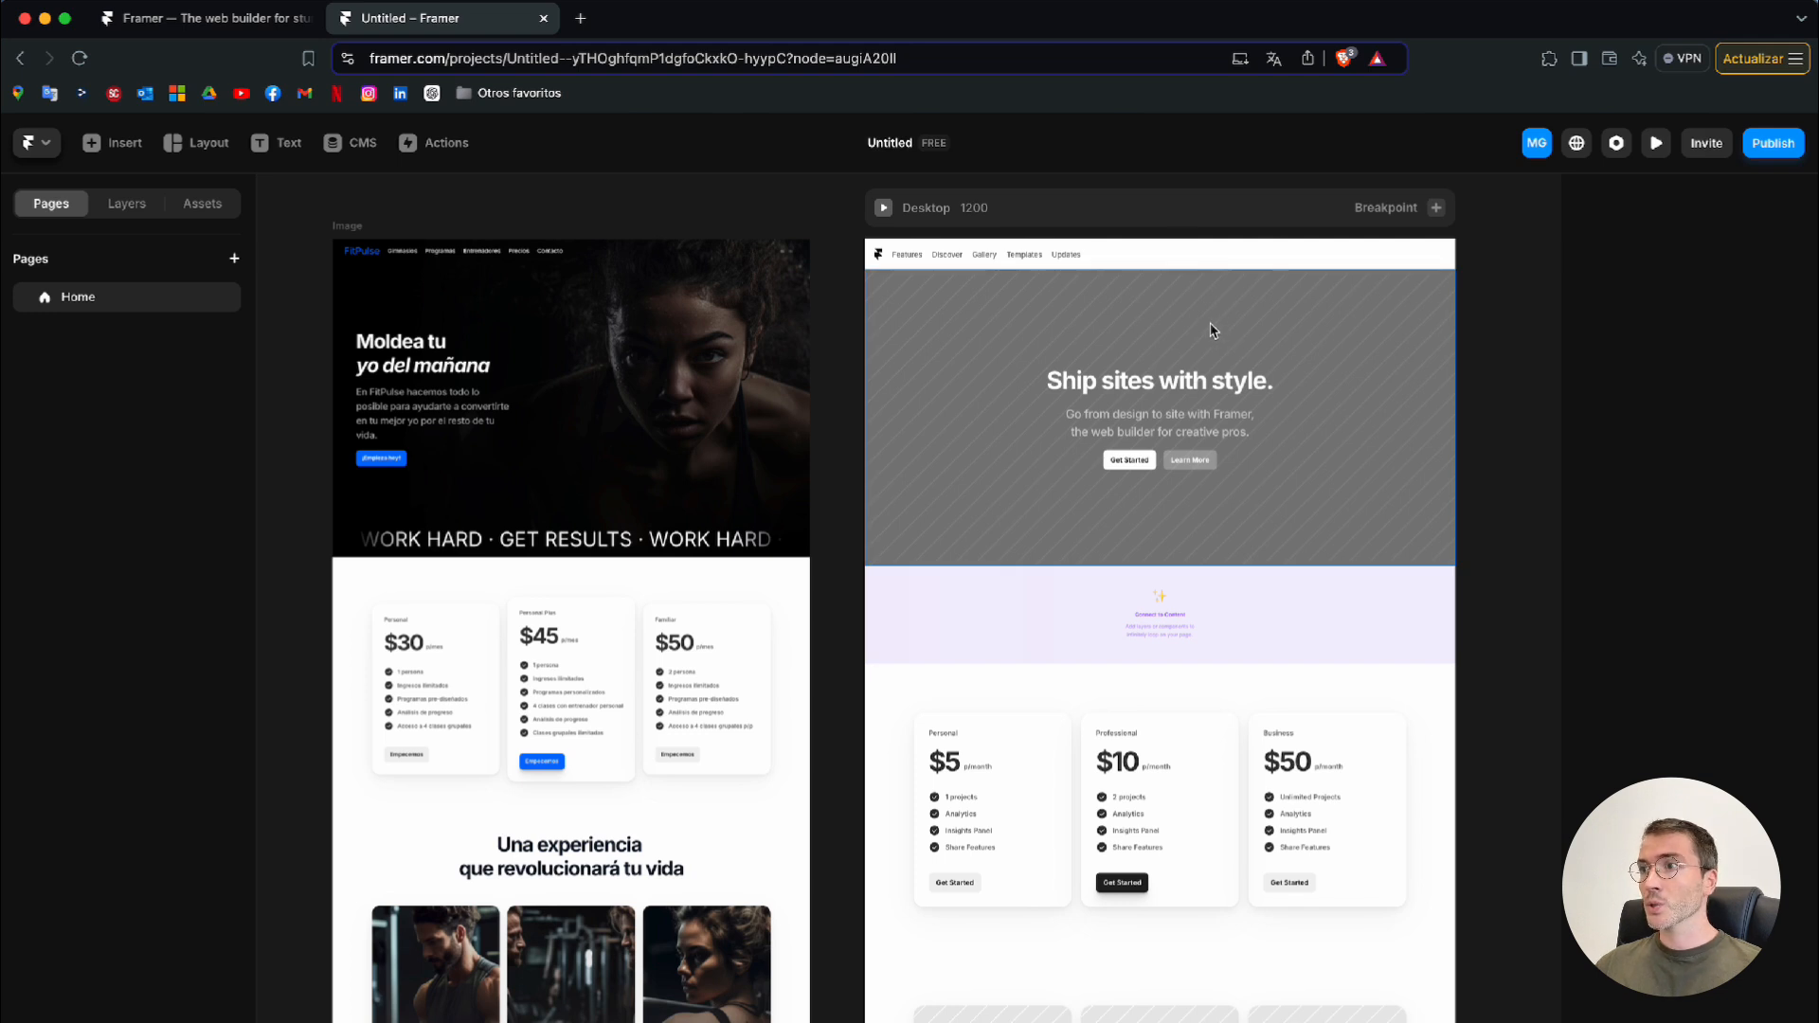
Set the navigation bar's position type to Absolute so it overlaps the header section
{"action": "left_click", "coordinate": [1199, 258]}
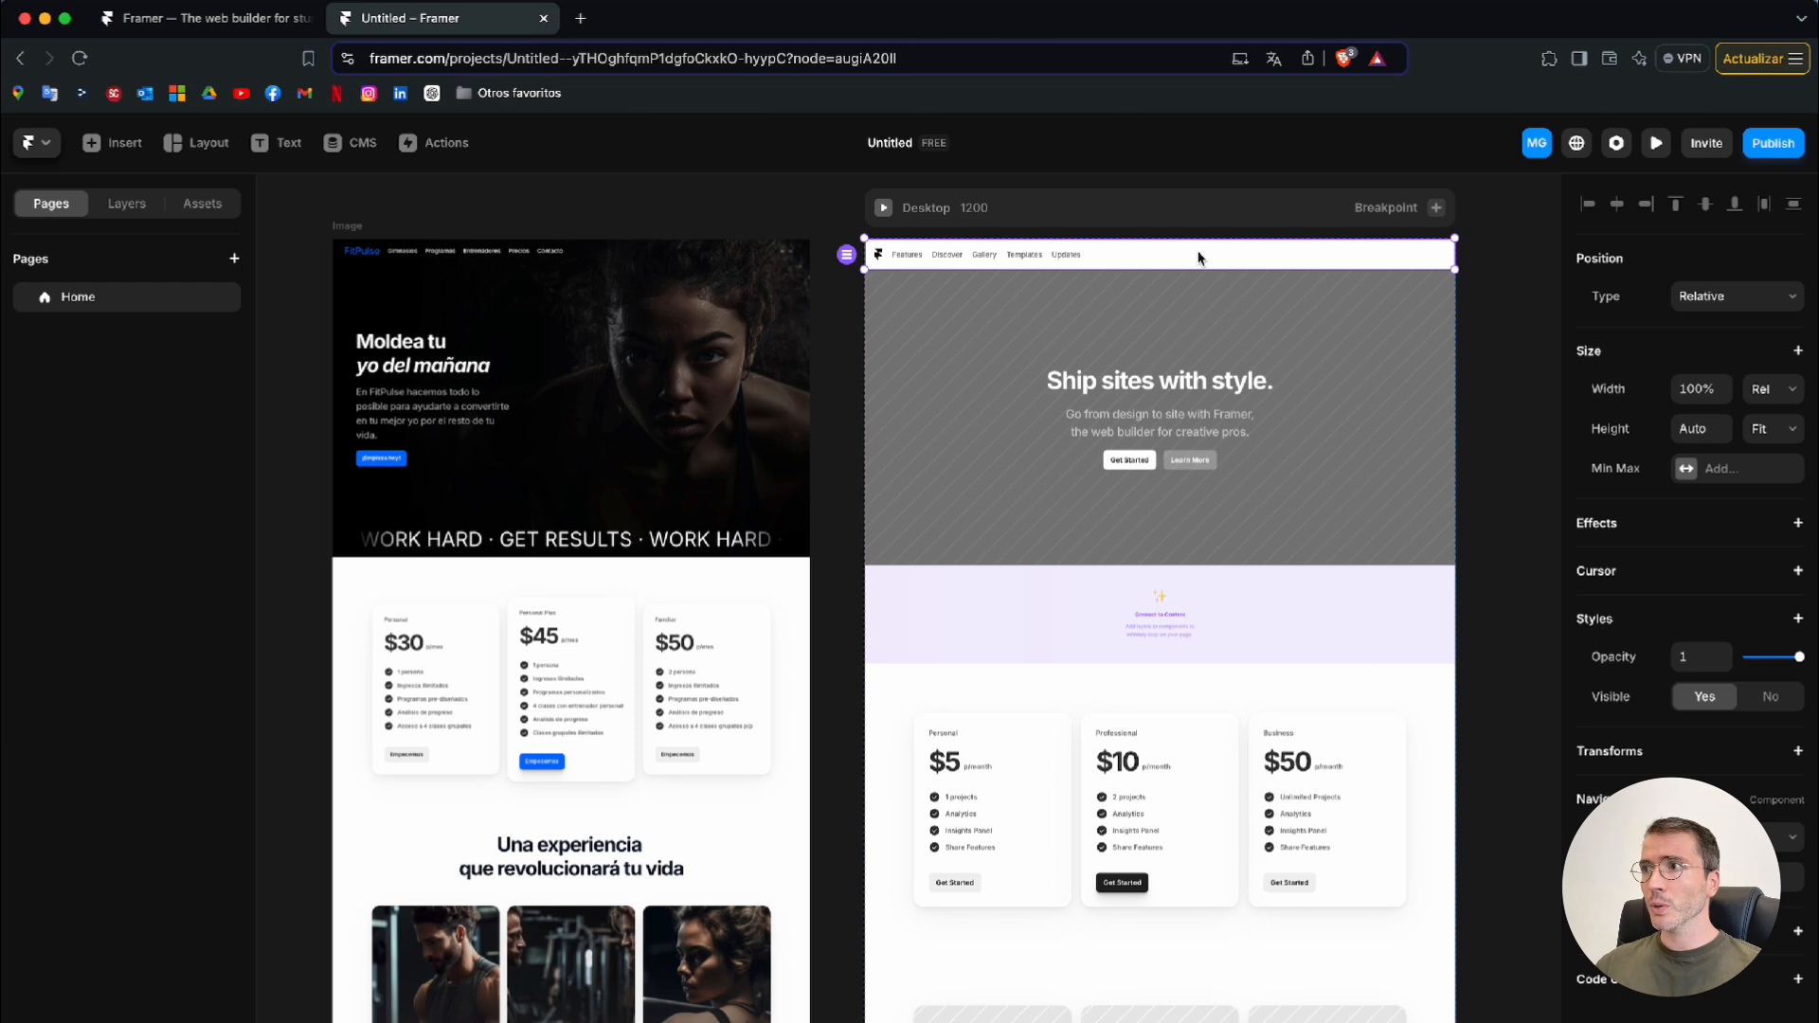
{"action": "left_click", "coordinate": [1752, 305]}
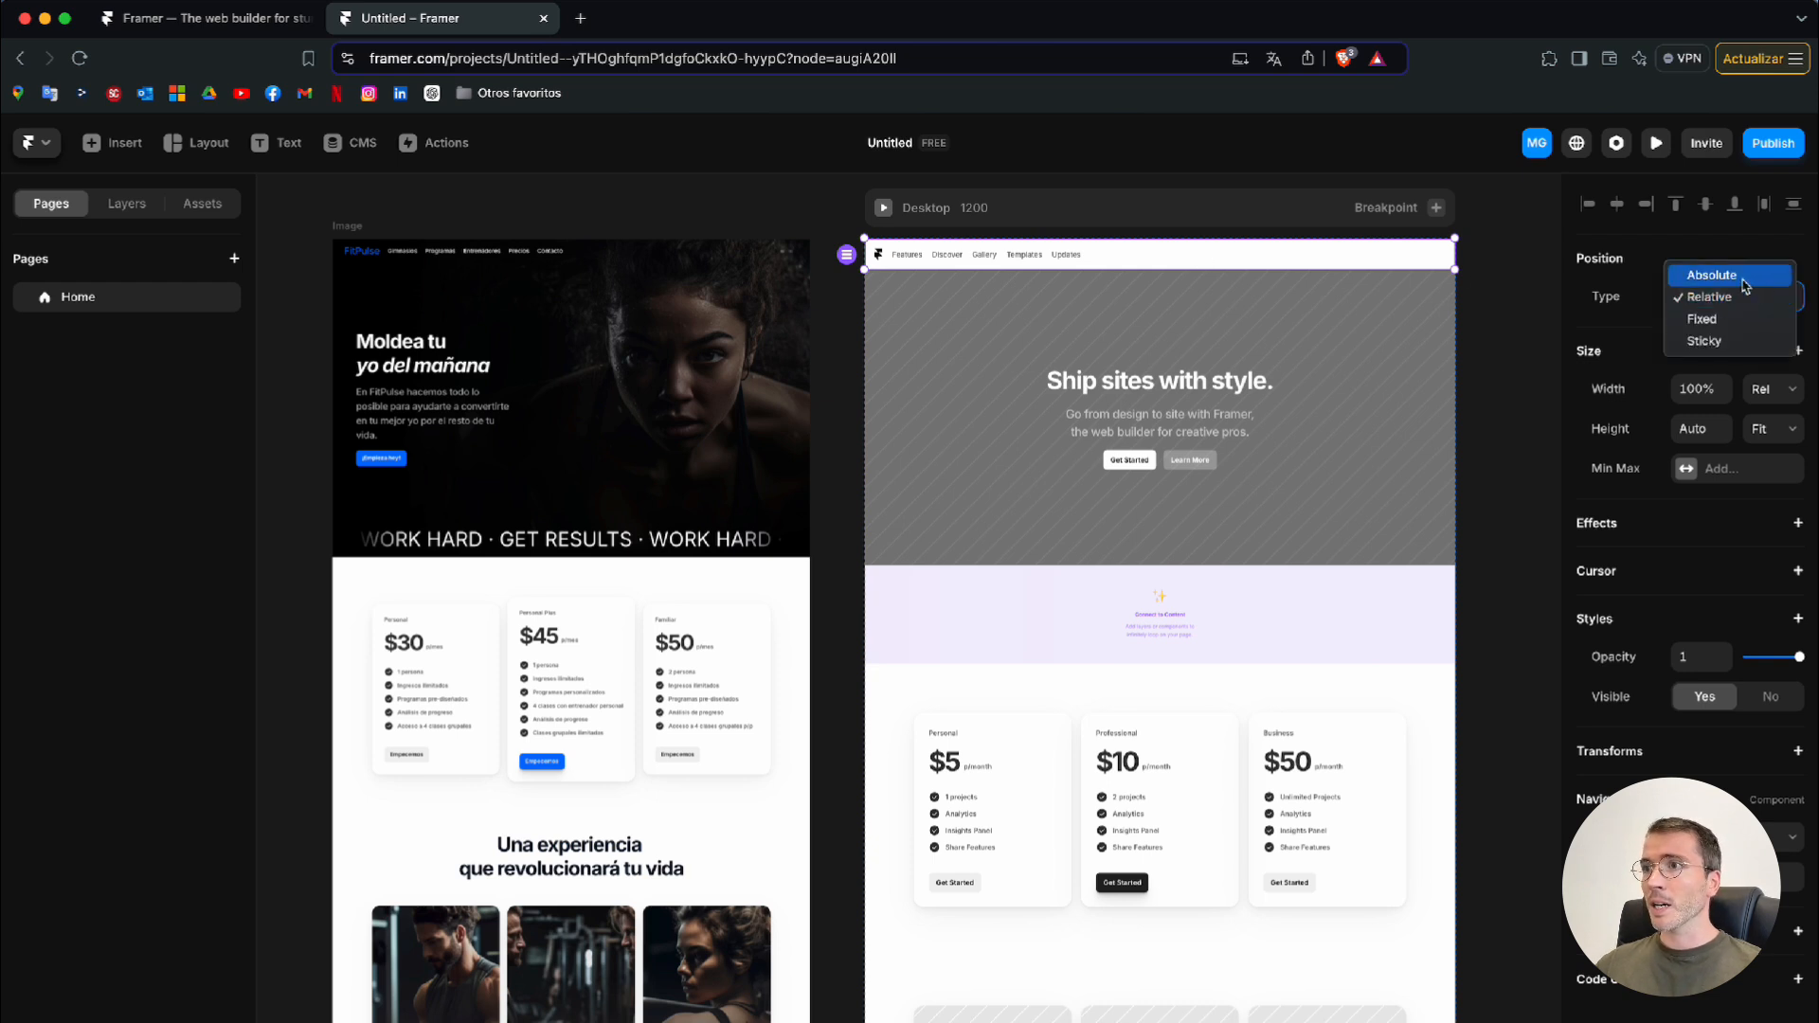
{"action": "left_click", "coordinate": [1745, 275]}
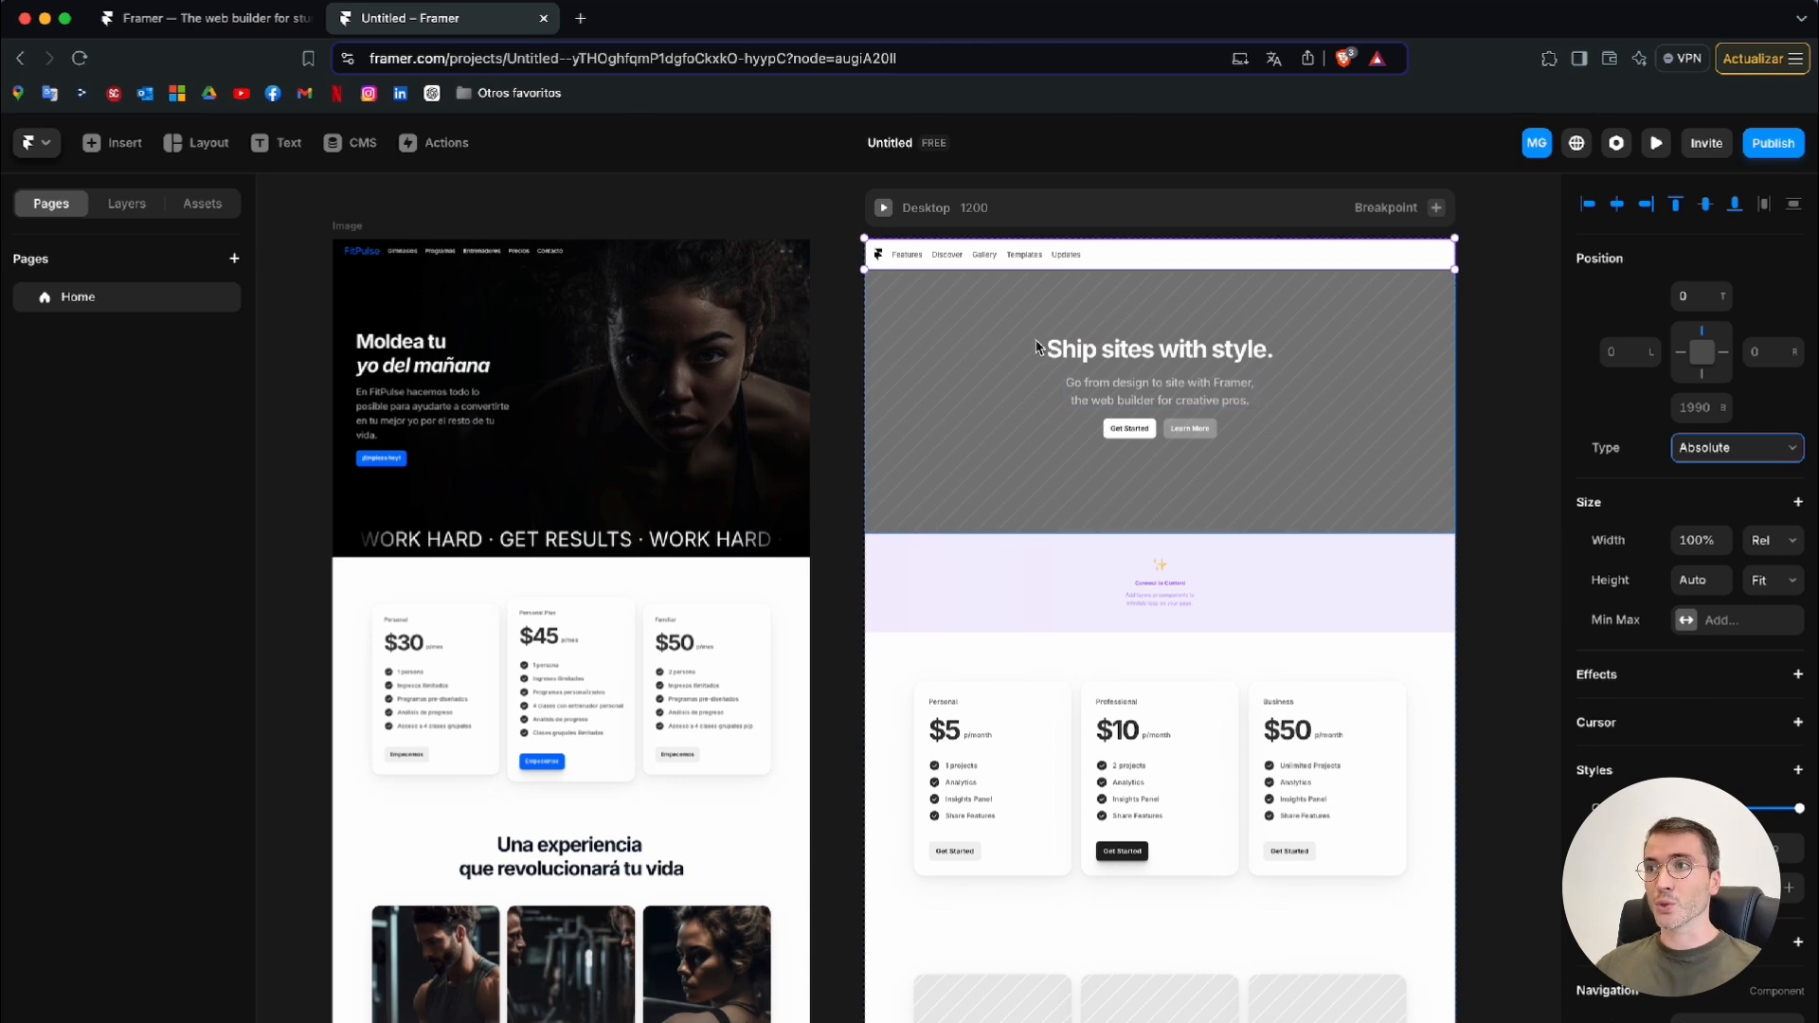
{"action": "left_click", "coordinate": [1133, 265]}
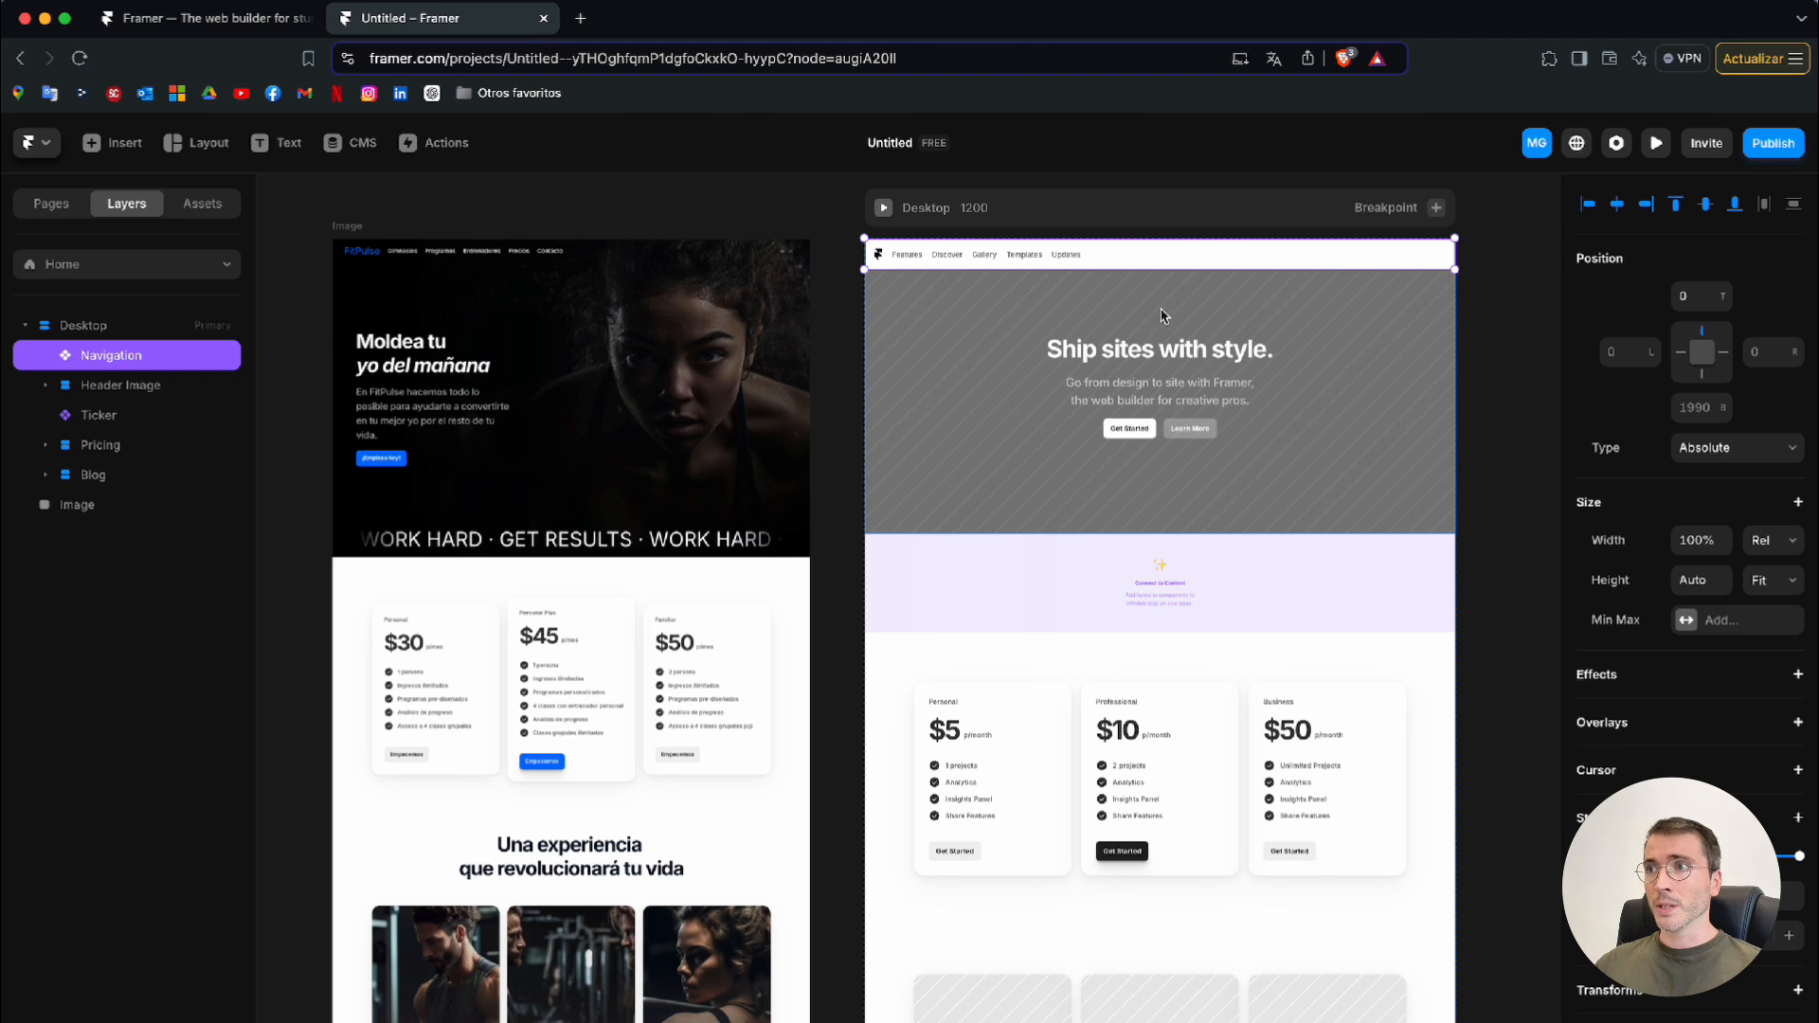
Open the Navigation component for editing and examine its Desktop, Phone and Phone Open variants
{"action": "double_click", "coordinate": [1148, 256]}
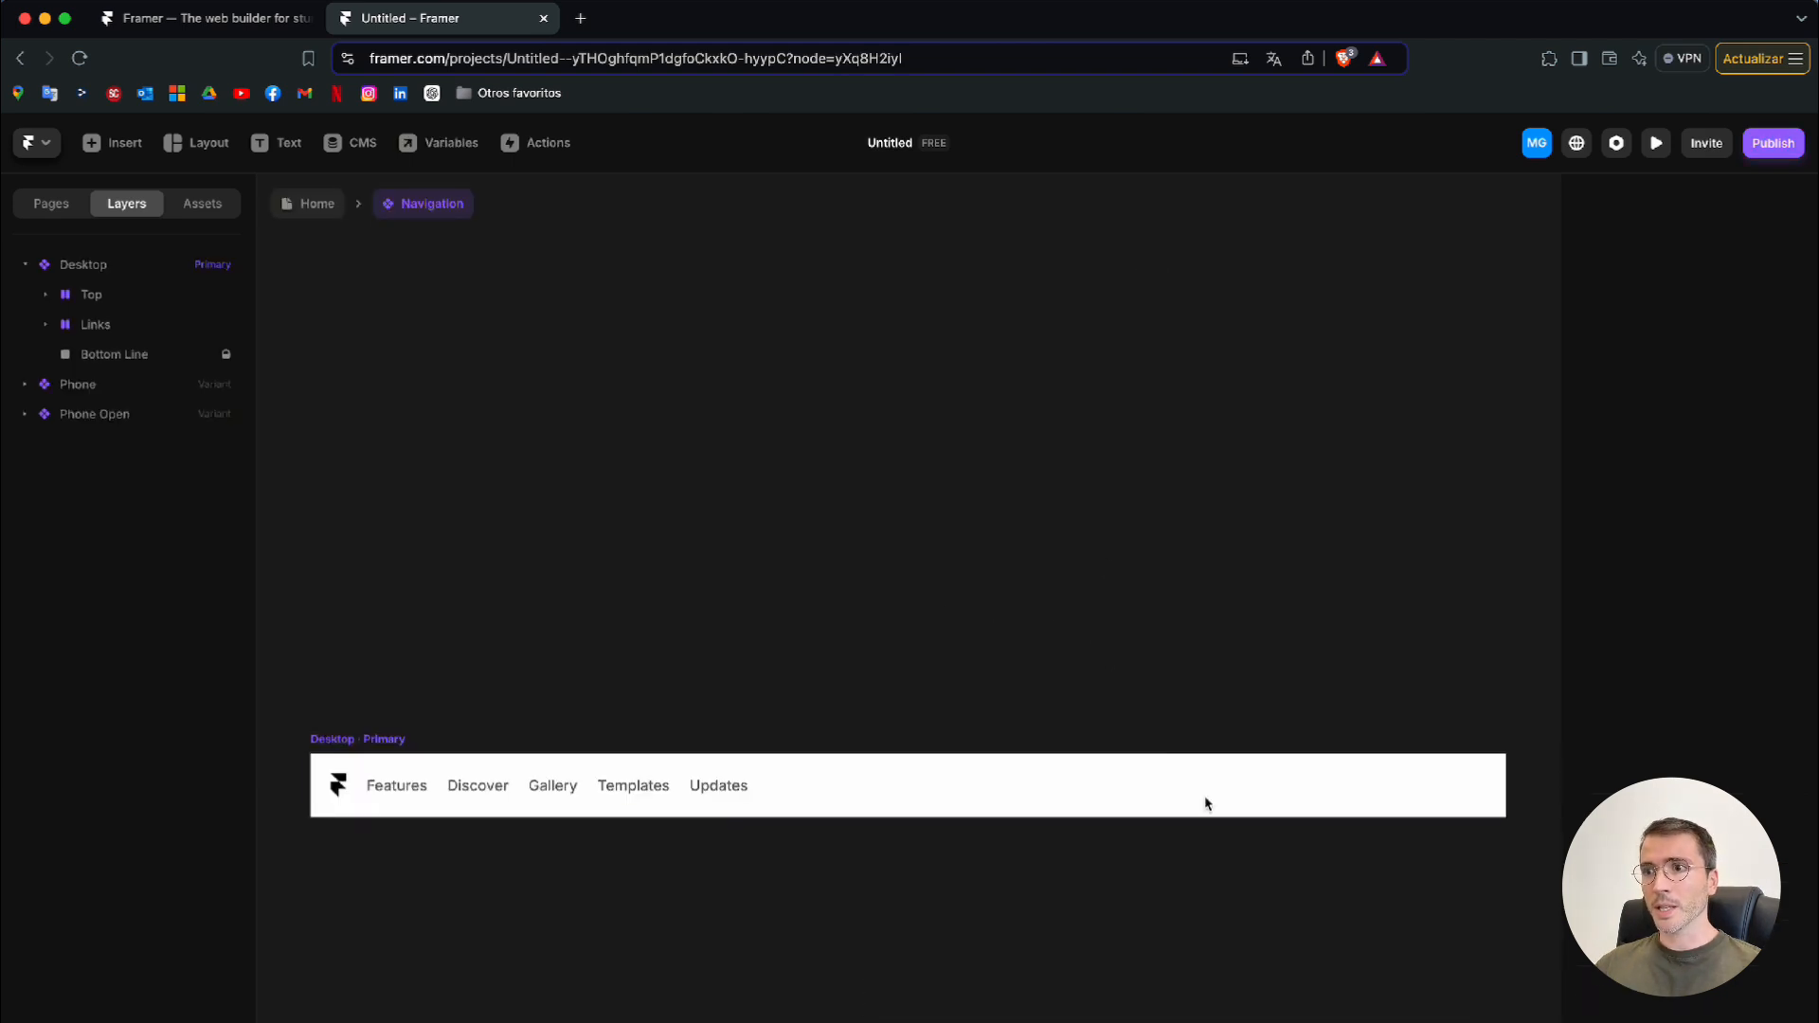
{"action": "scroll", "coordinate": [1213, 718], "scroll_direction": "down", "scroll_amount": 3}
{"action": "scroll", "coordinate": [1212, 718], "scroll_direction": "down", "scroll_amount": 3}
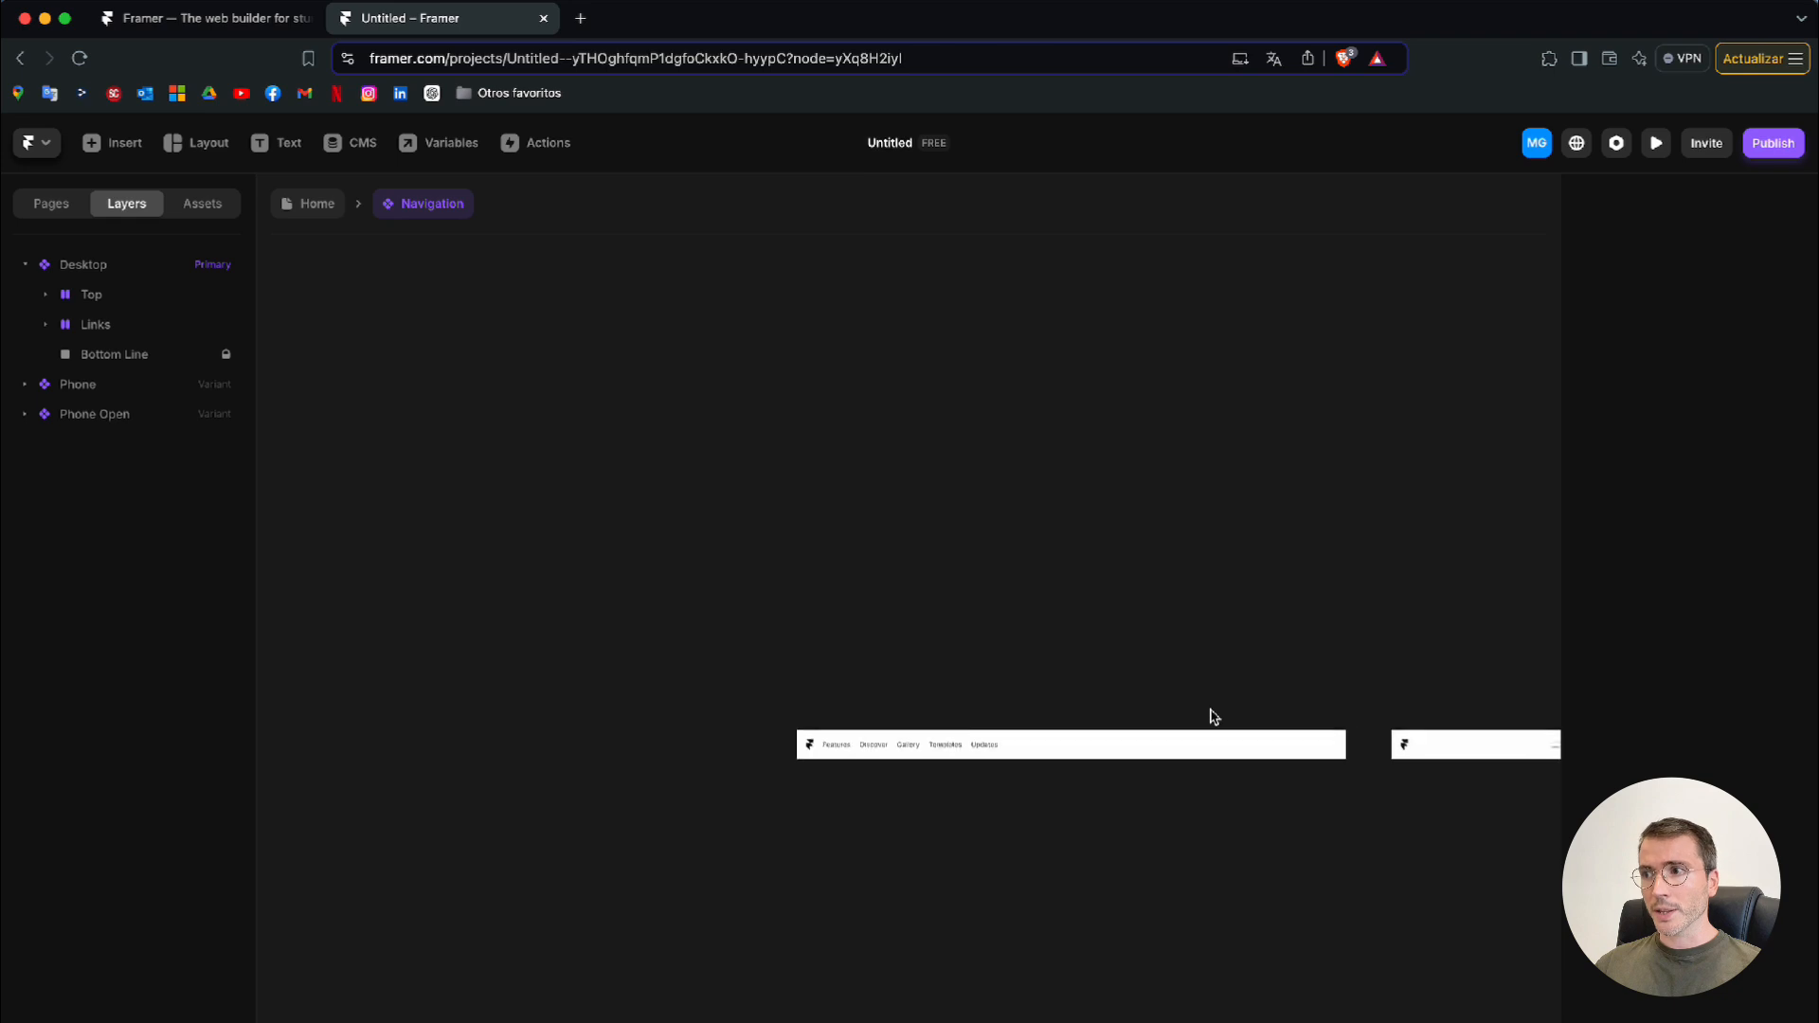
{"action": "scroll", "coordinate": [1213, 717], "scroll_direction": "right", "scroll_amount": 4}
{"action": "scroll", "coordinate": [1213, 718], "scroll_direction": "down", "scroll_amount": 1}
{"action": "scroll", "coordinate": [794, 804], "scroll_direction": "up", "scroll_amount": 1}
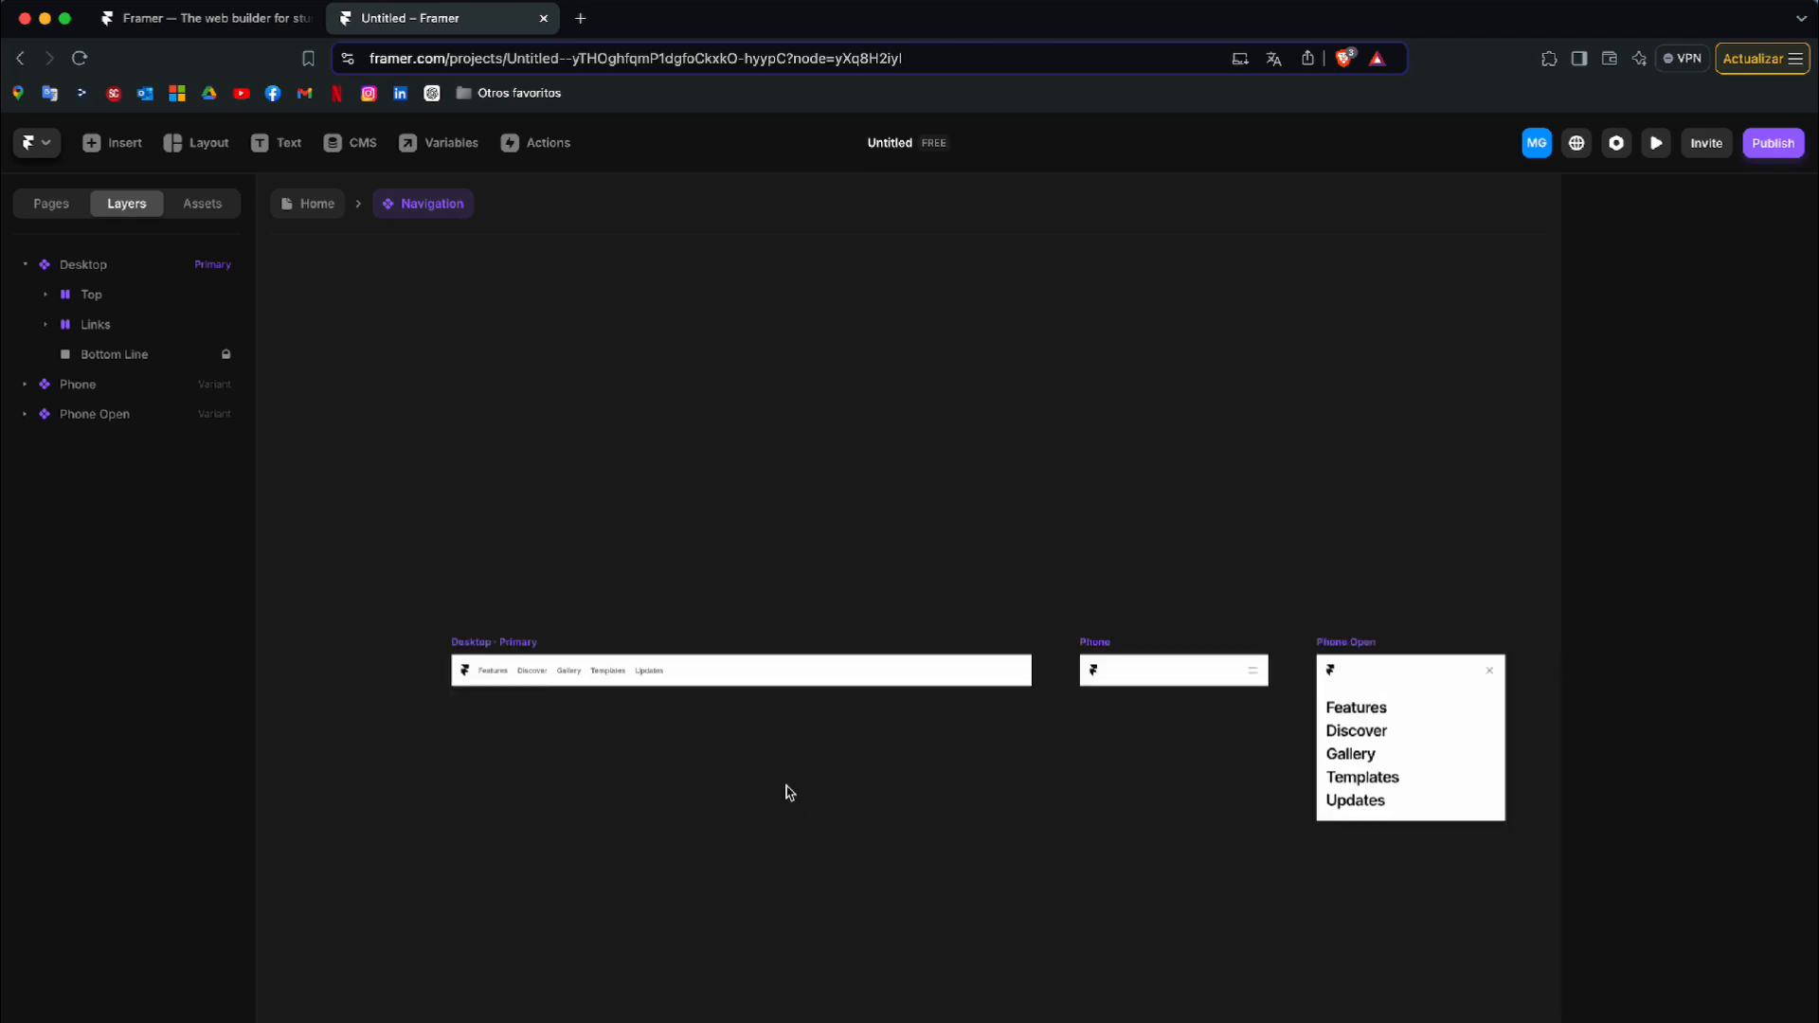
{"action": "scroll", "coordinate": [636, 773], "scroll_direction": "right", "scroll_amount": 2}
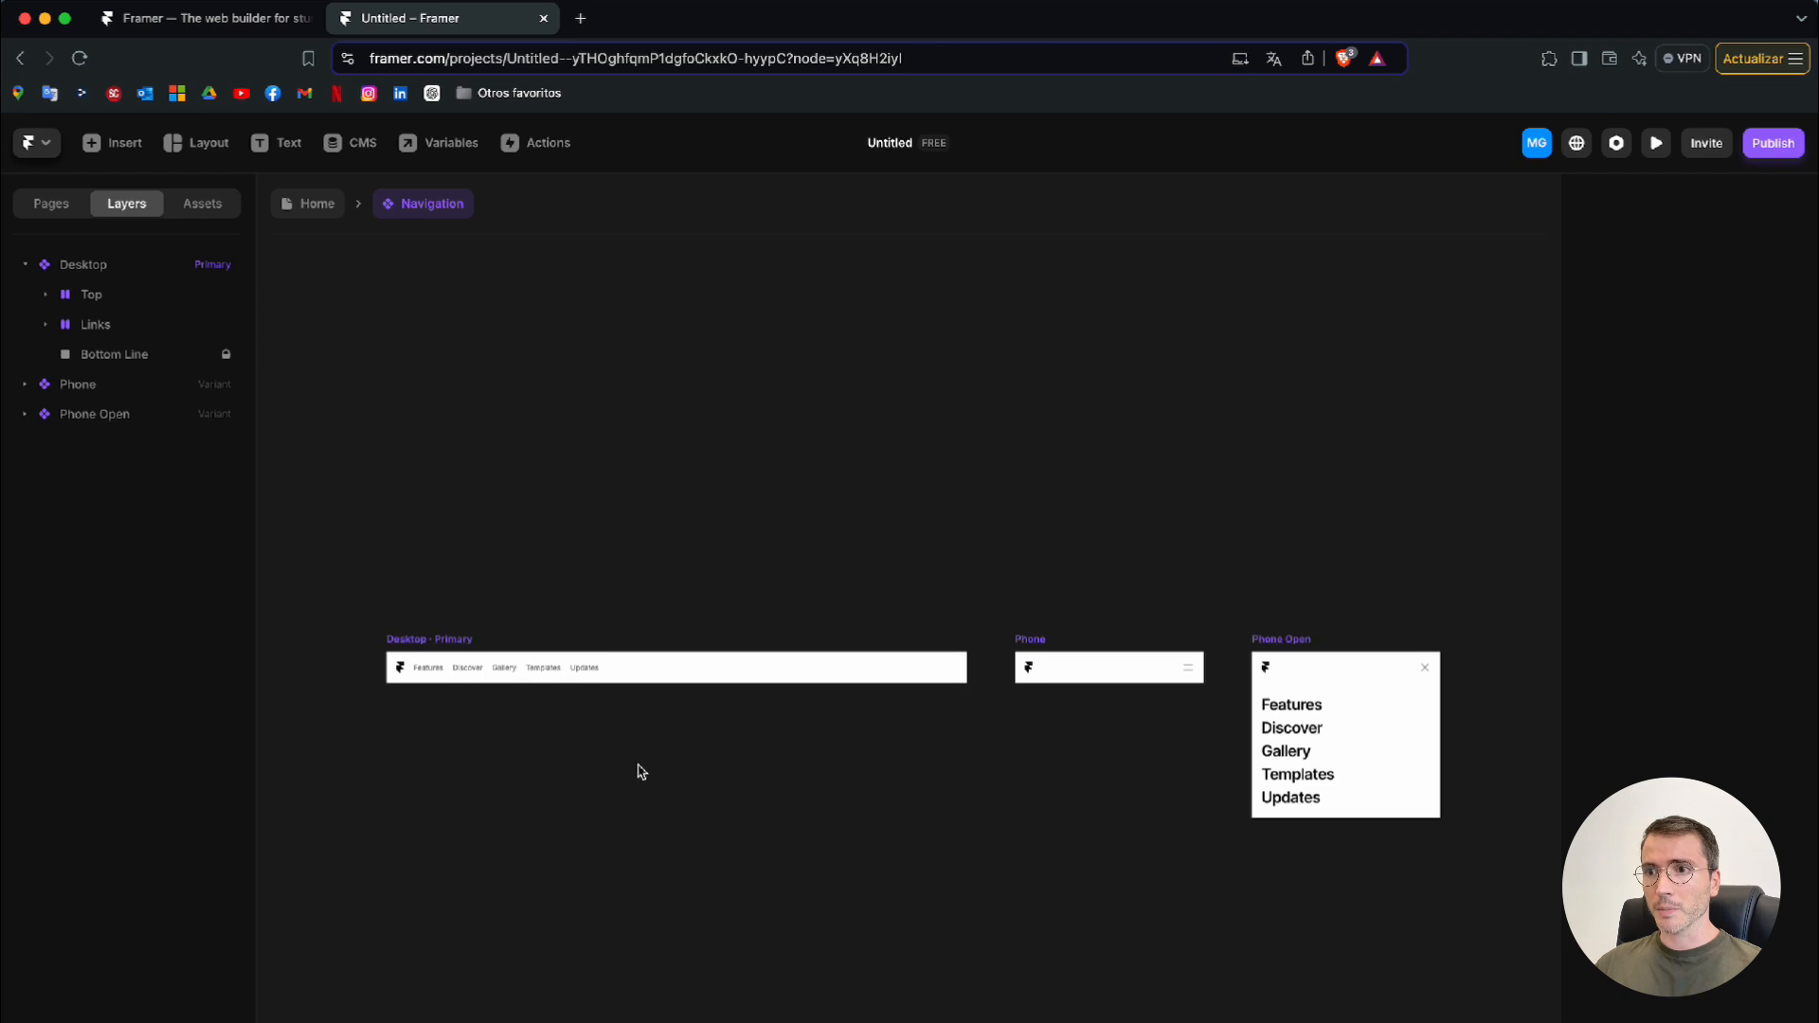
{"action": "scroll", "coordinate": [639, 767], "scroll_direction": "left", "scroll_amount": 2}
{"action": "scroll", "coordinate": [640, 767], "scroll_direction": "down", "scroll_amount": 1}
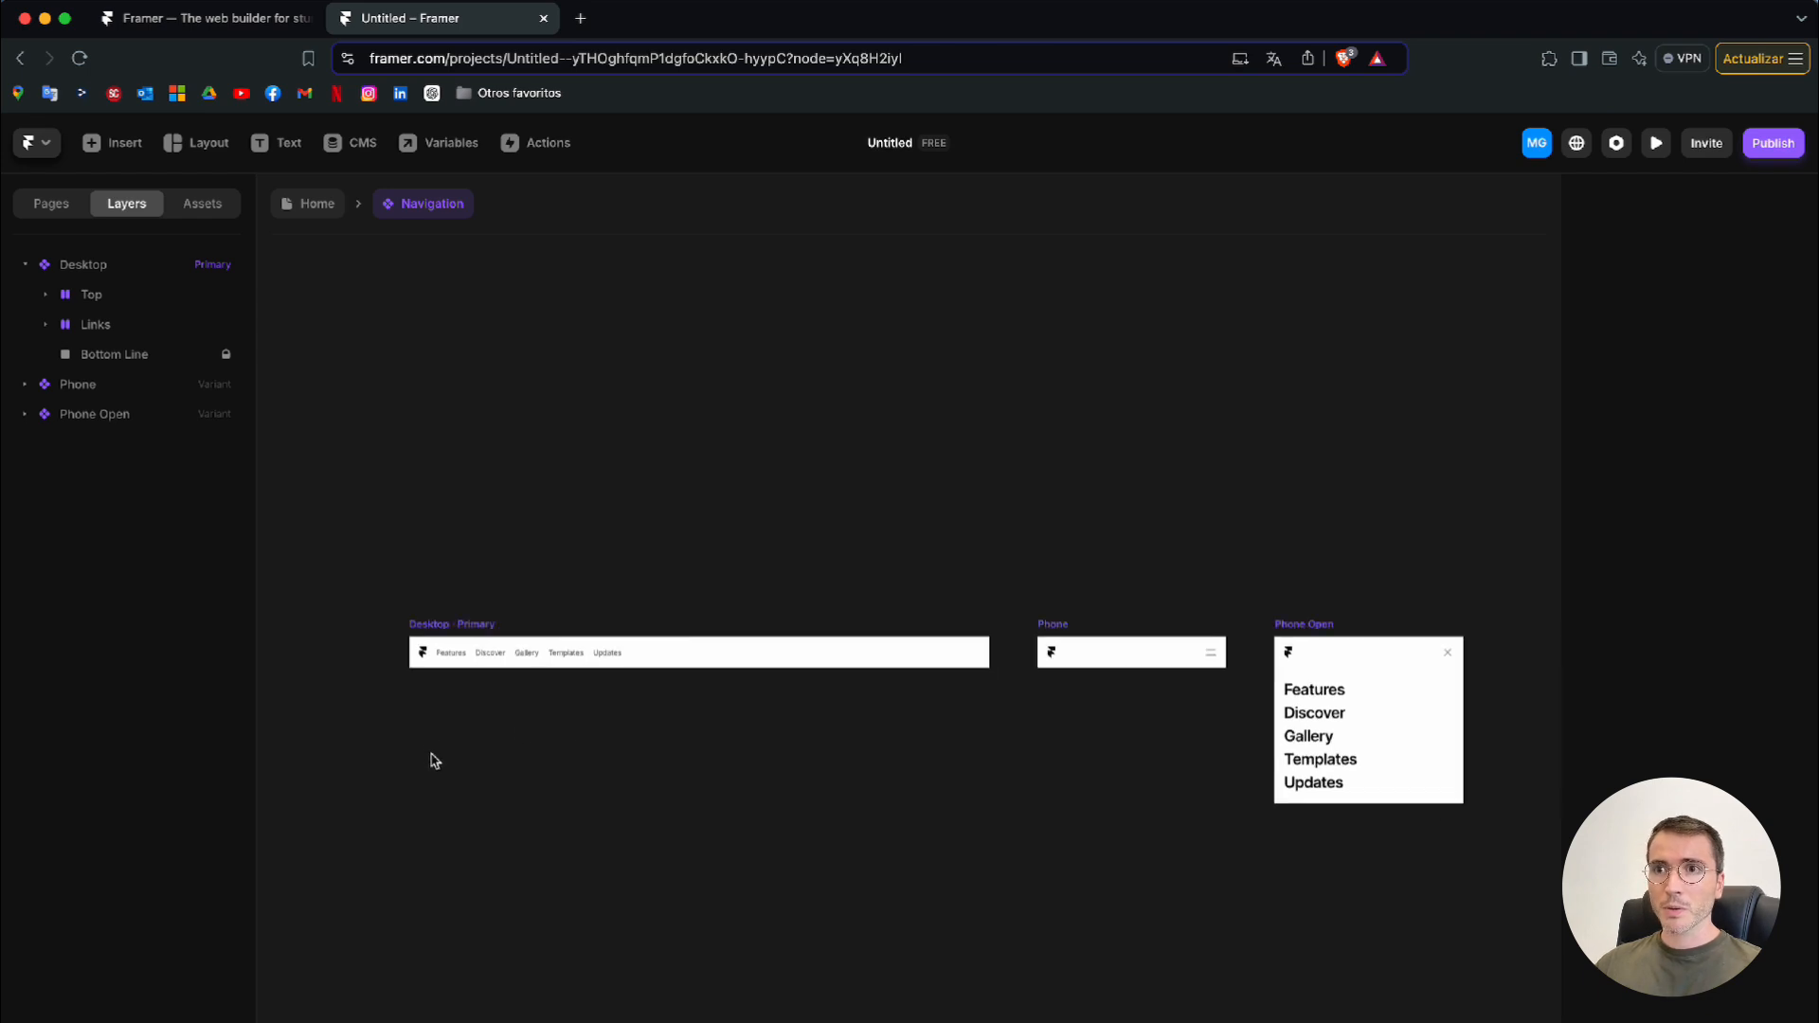
{"action": "scroll", "coordinate": [426, 656], "scroll_direction": "down", "scroll_amount": 1}
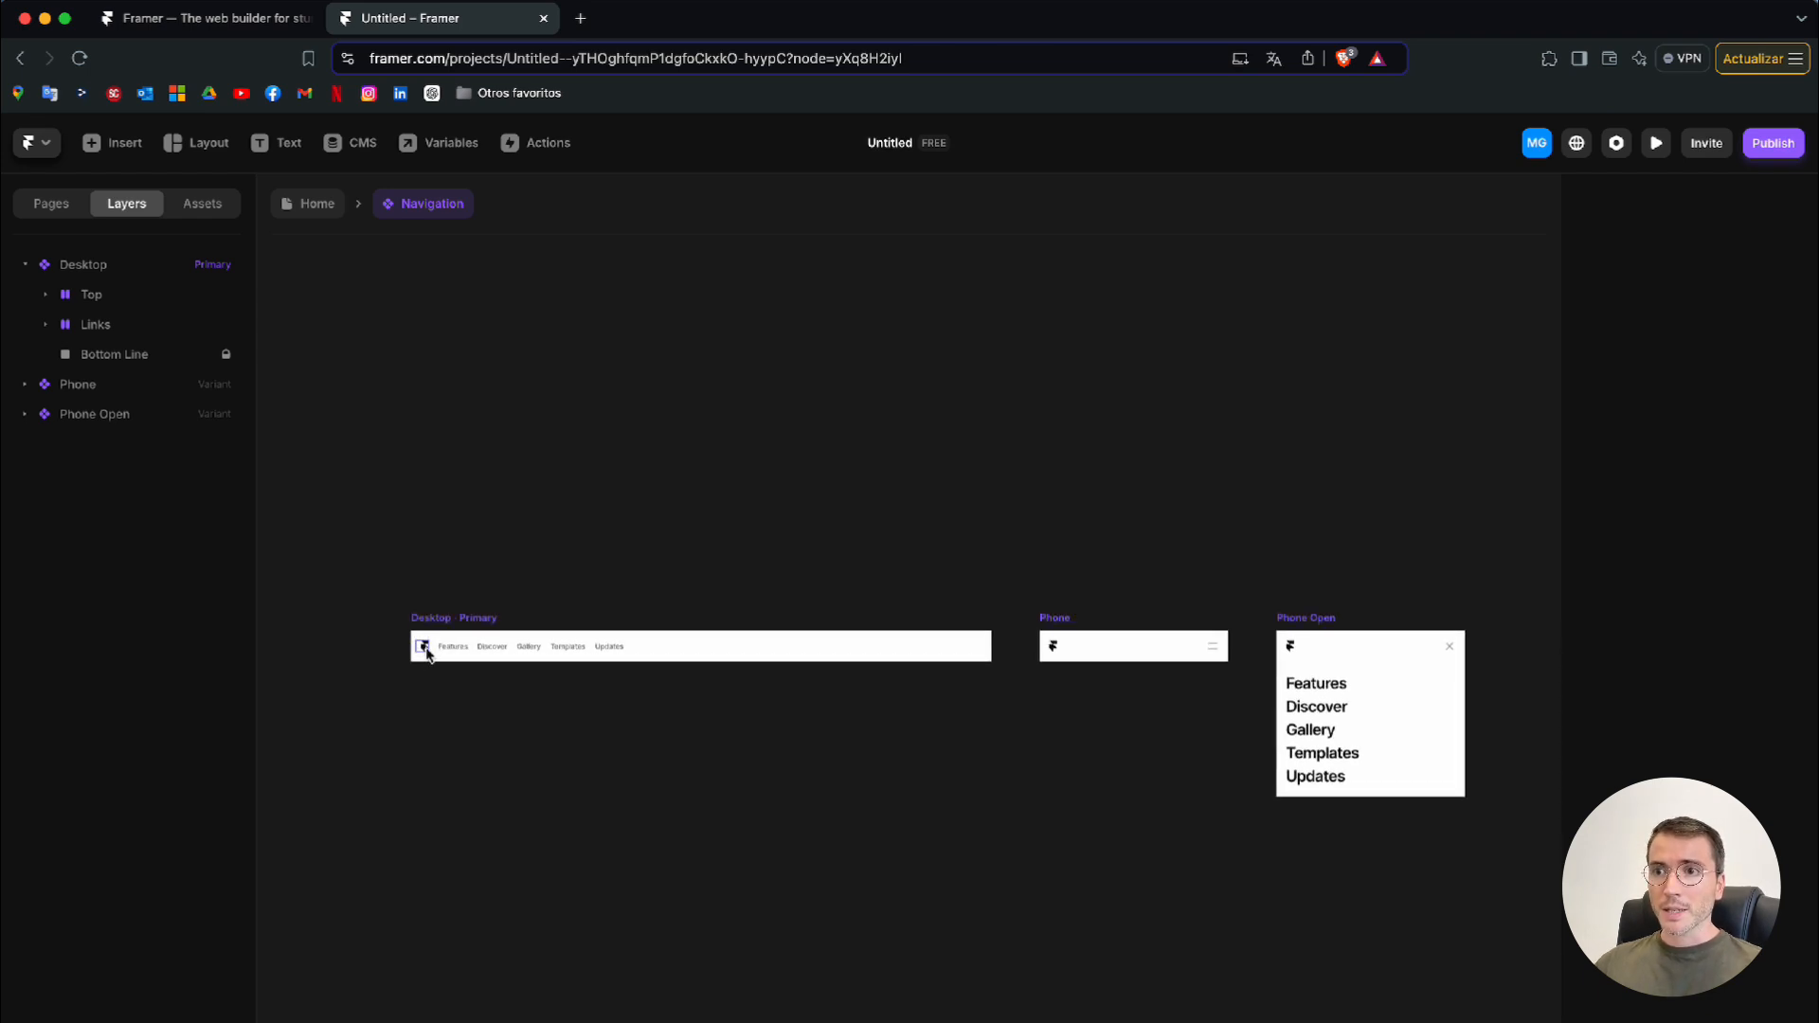
Delete the Framer logo from the Desktop variant of the navigation
{"action": "left_click", "coordinate": [424, 649]}
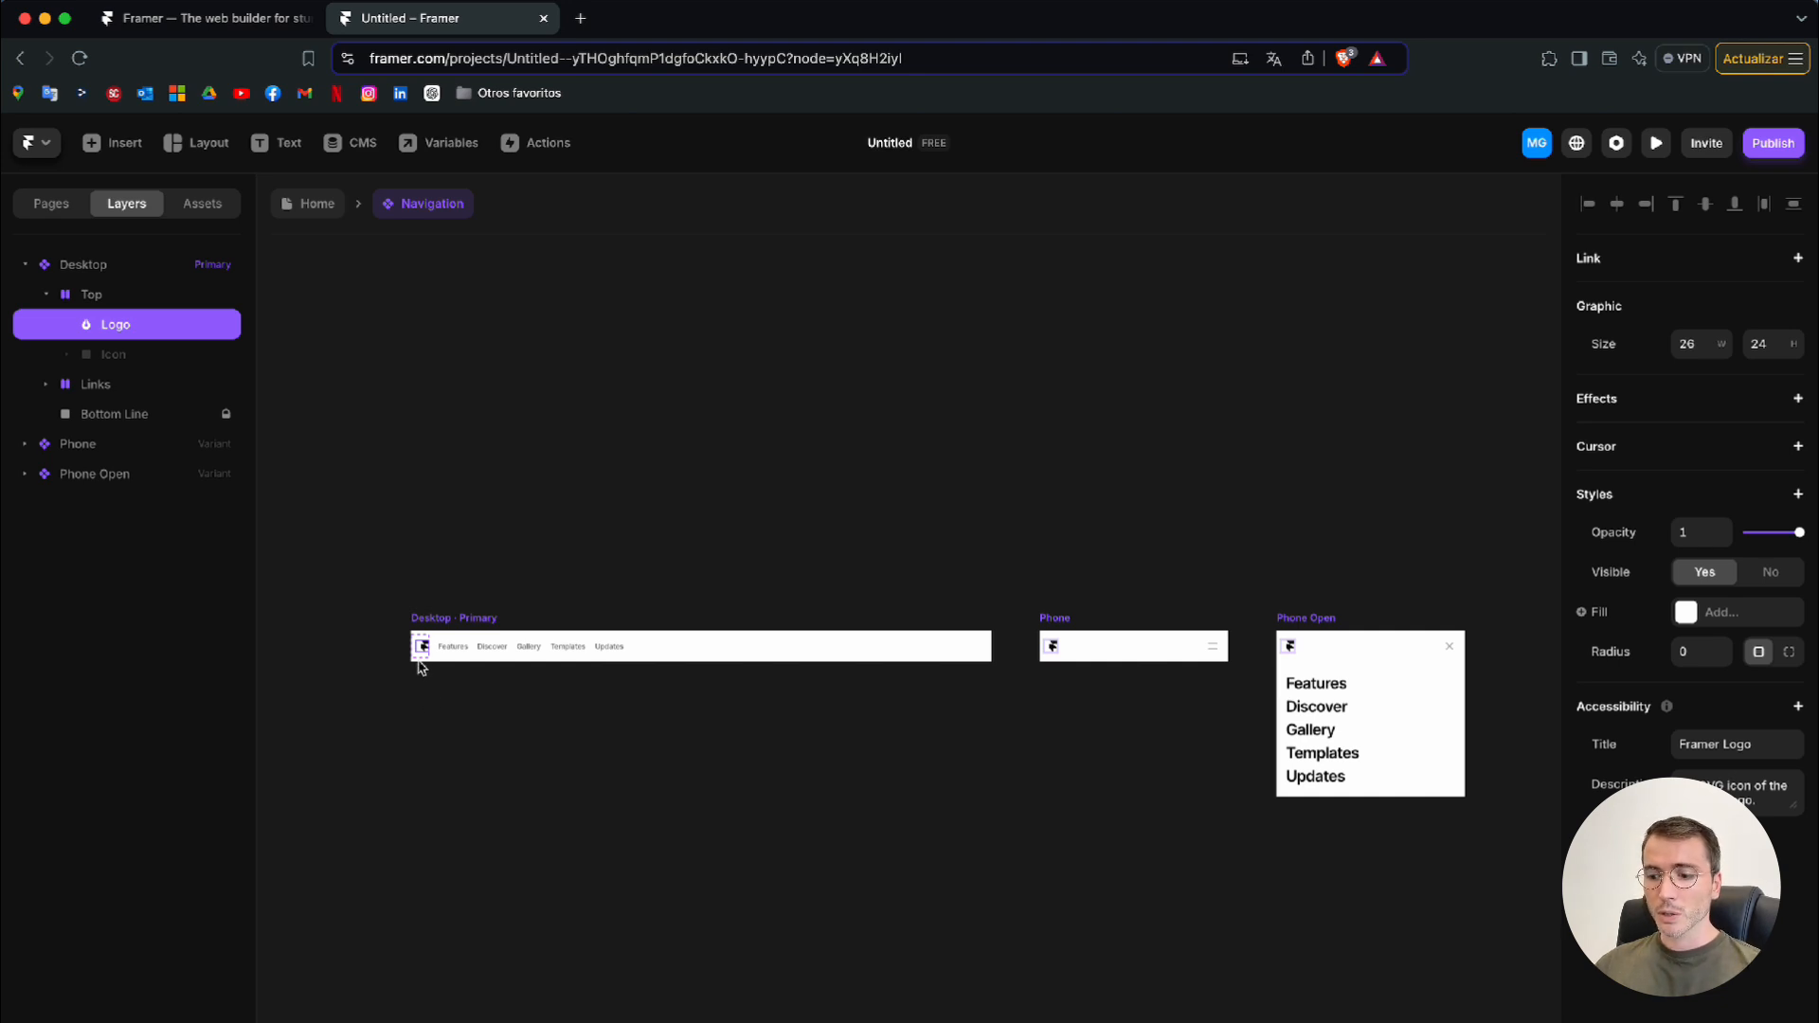
{"action": "right_click", "coordinate": [423, 654]}
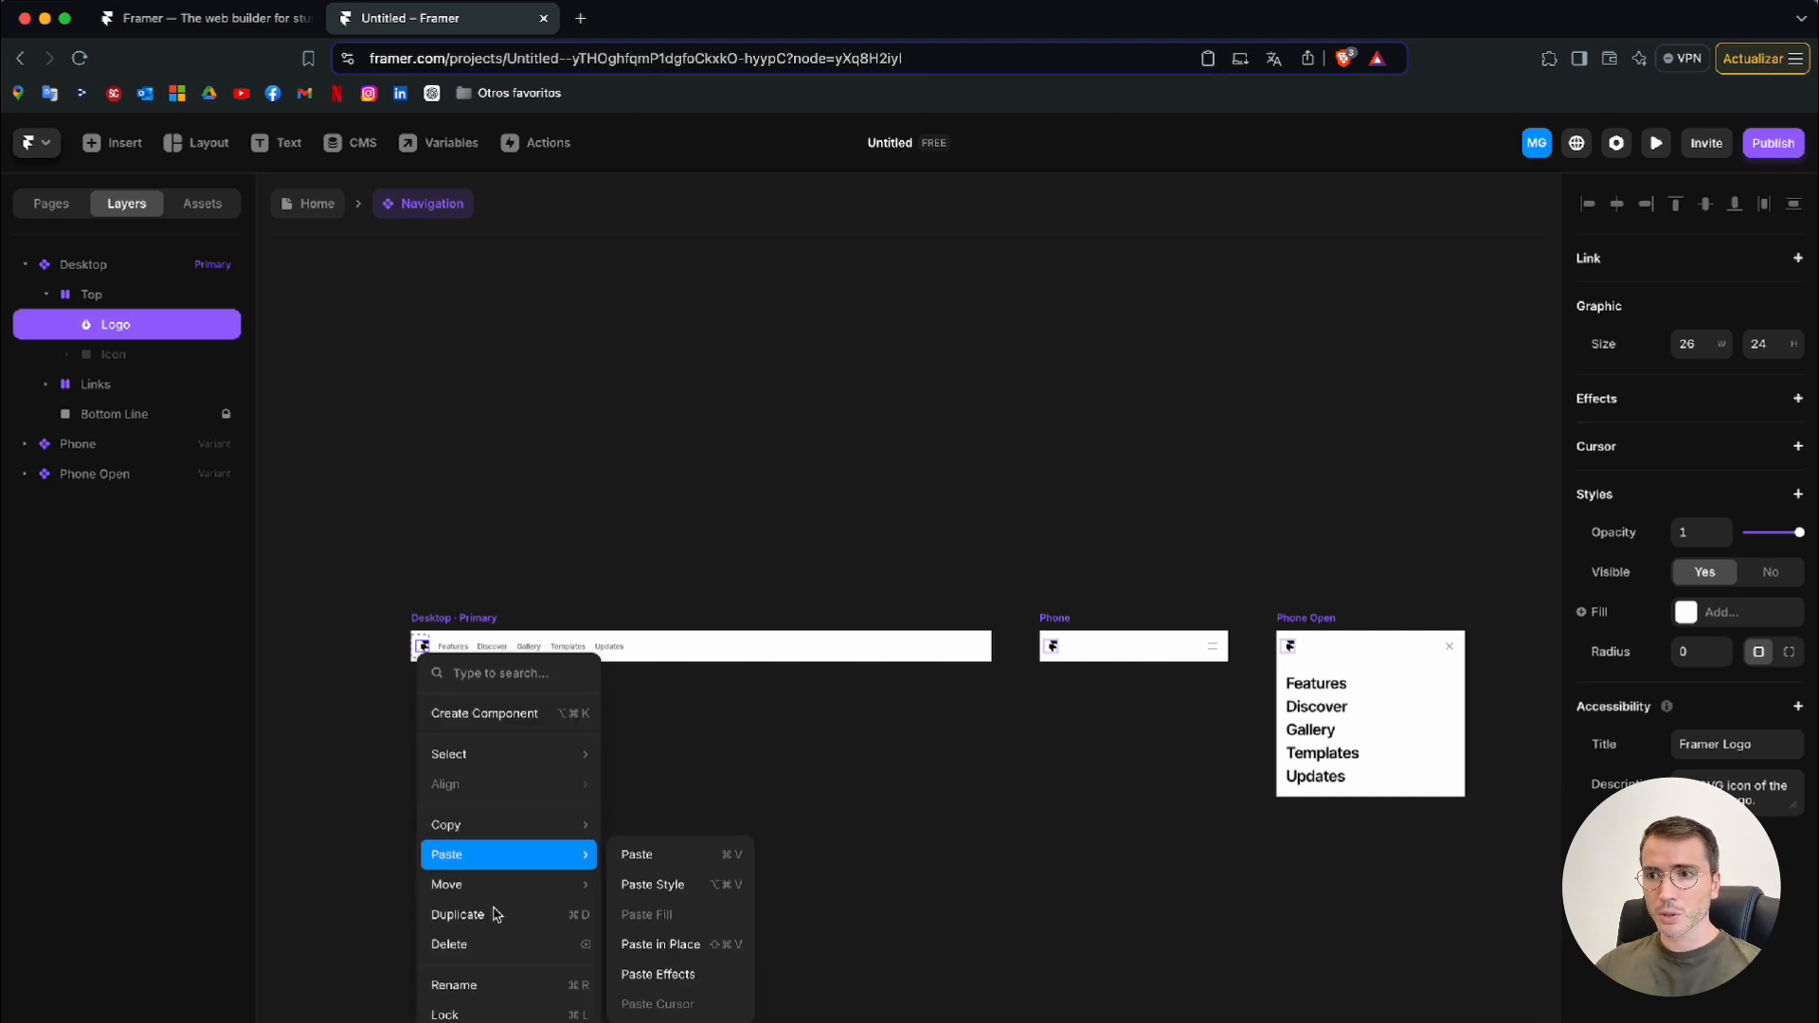
{"action": "left_click", "coordinate": [503, 950]}
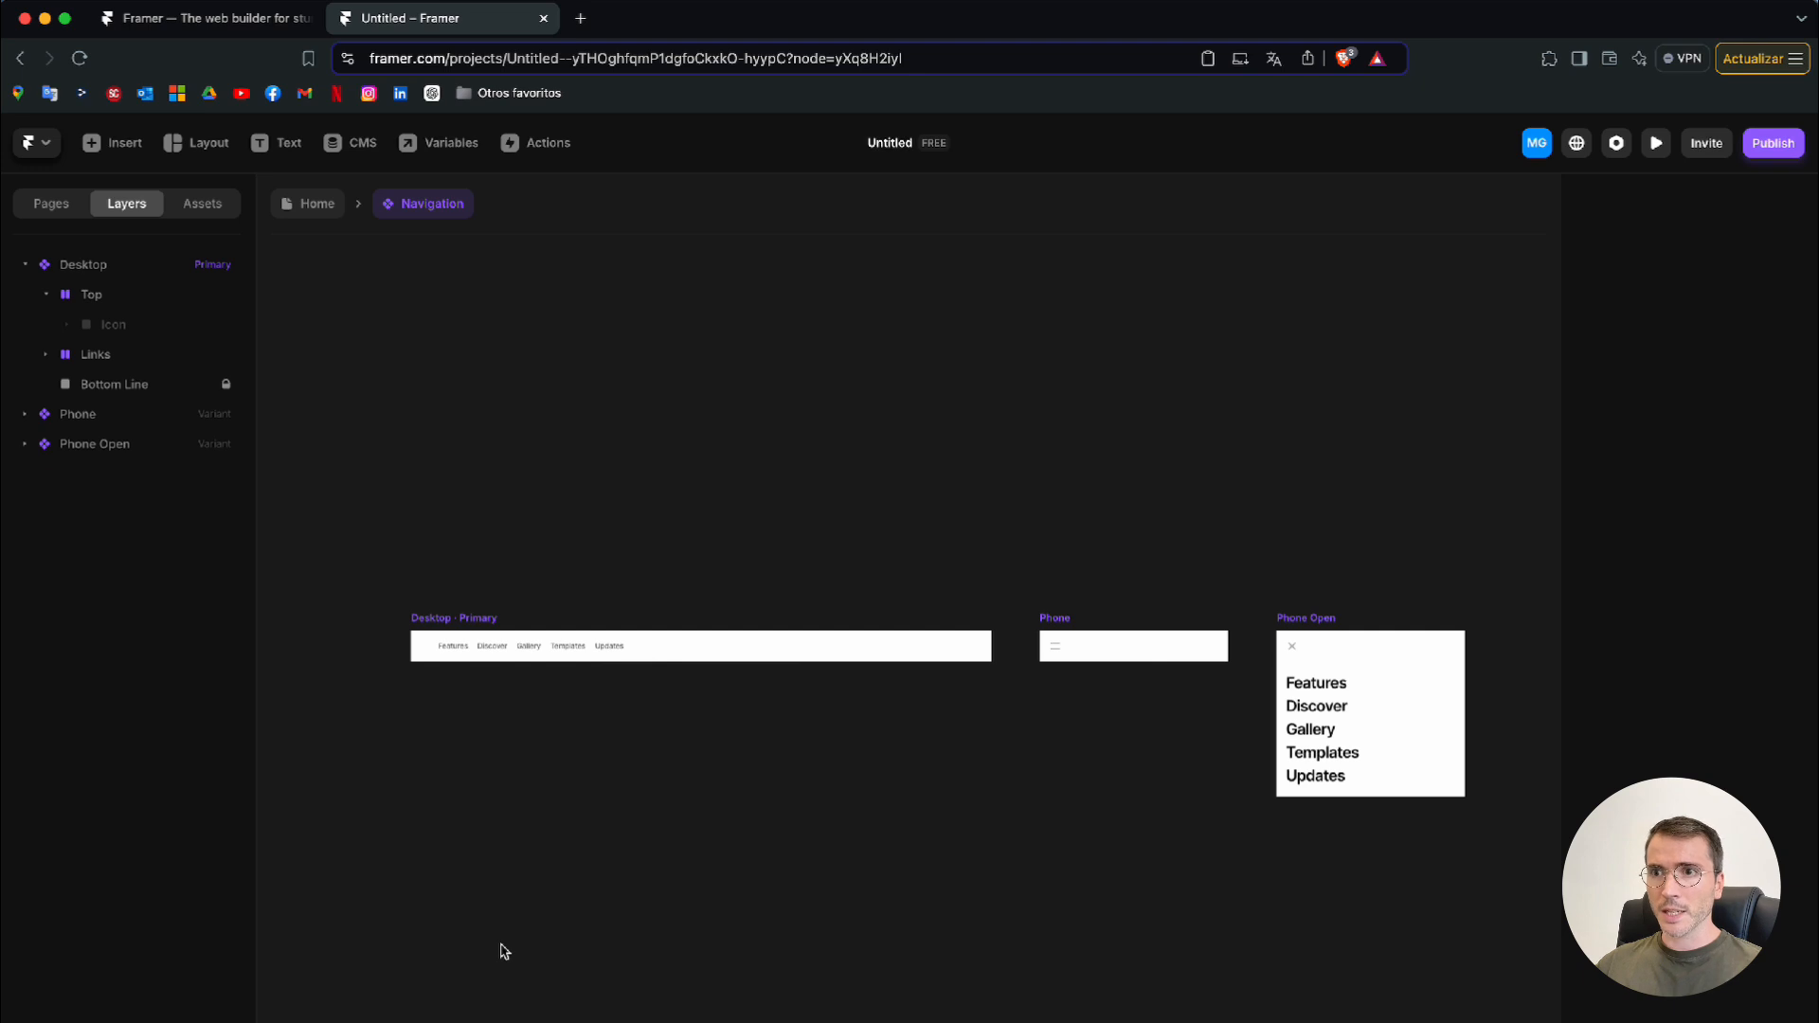
Add the text "FitPulse" inside the Top stack of the Desktop variant, in the logo's place
{"action": "left_click", "coordinate": [422, 651]}
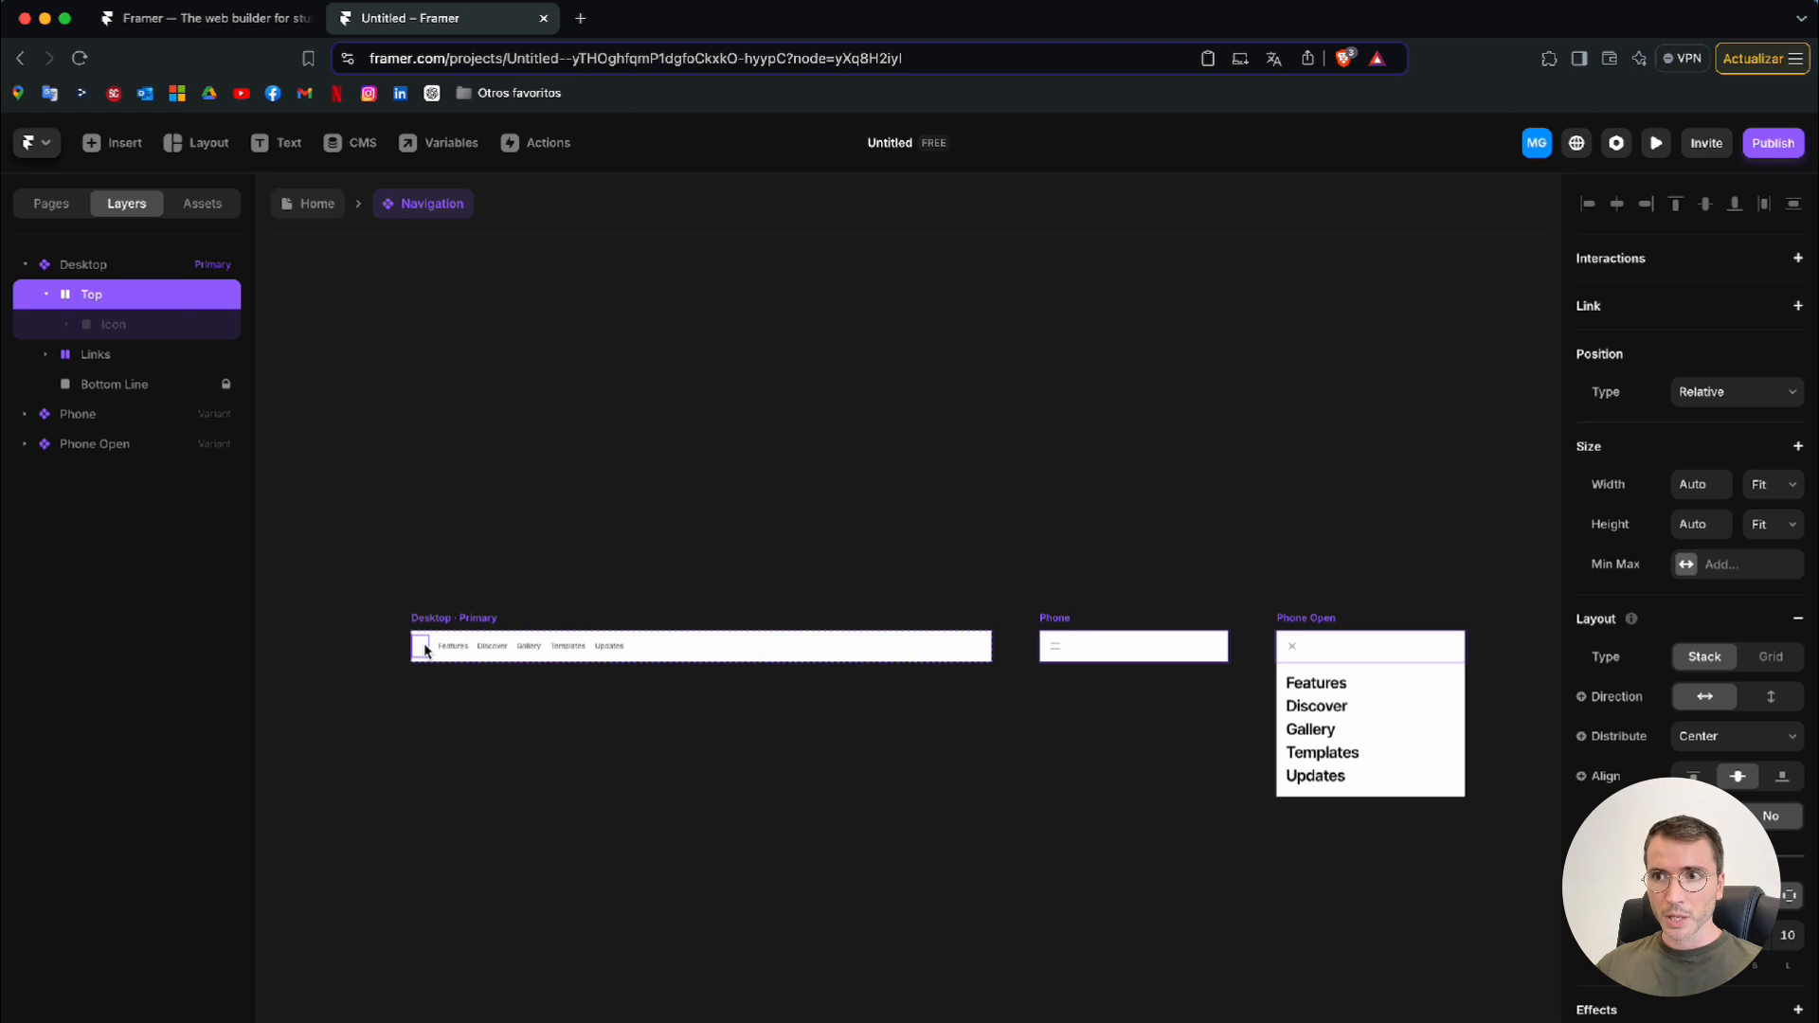
{"action": "key", "text": "t"}
{"action": "left_click", "coordinate": [419, 648]}
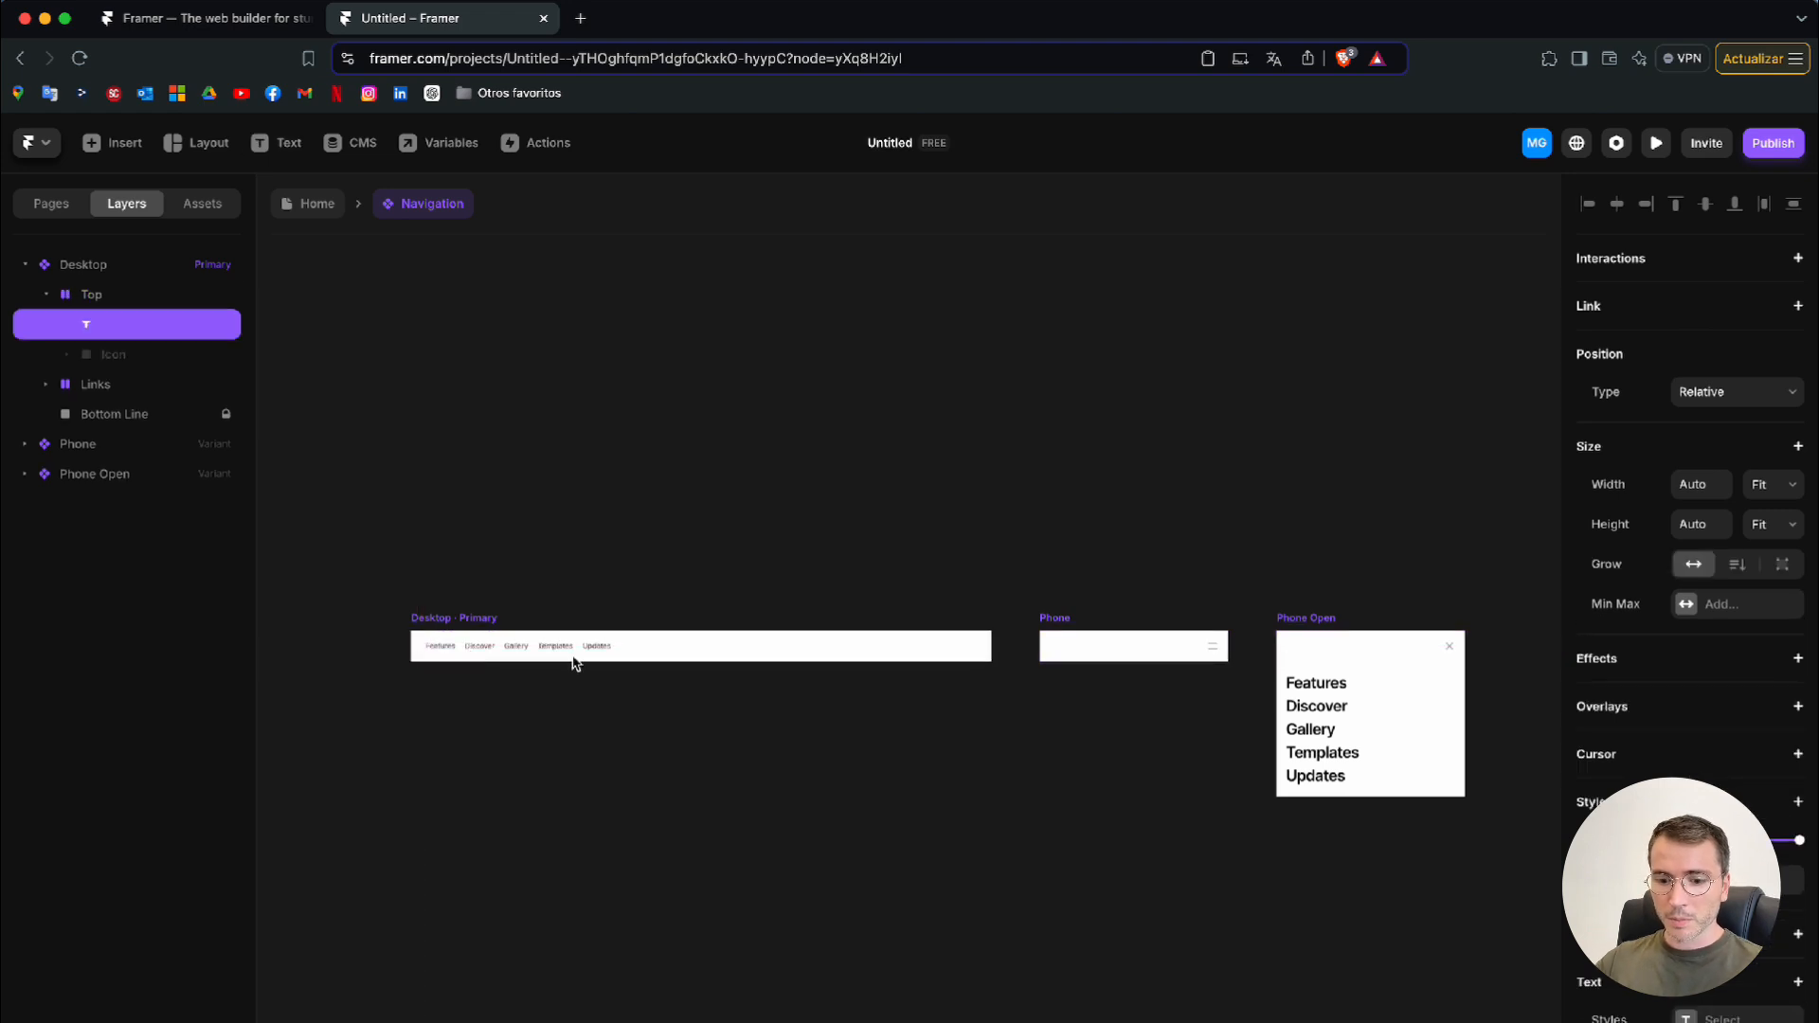
{"action": "type", "text": "Fi"}
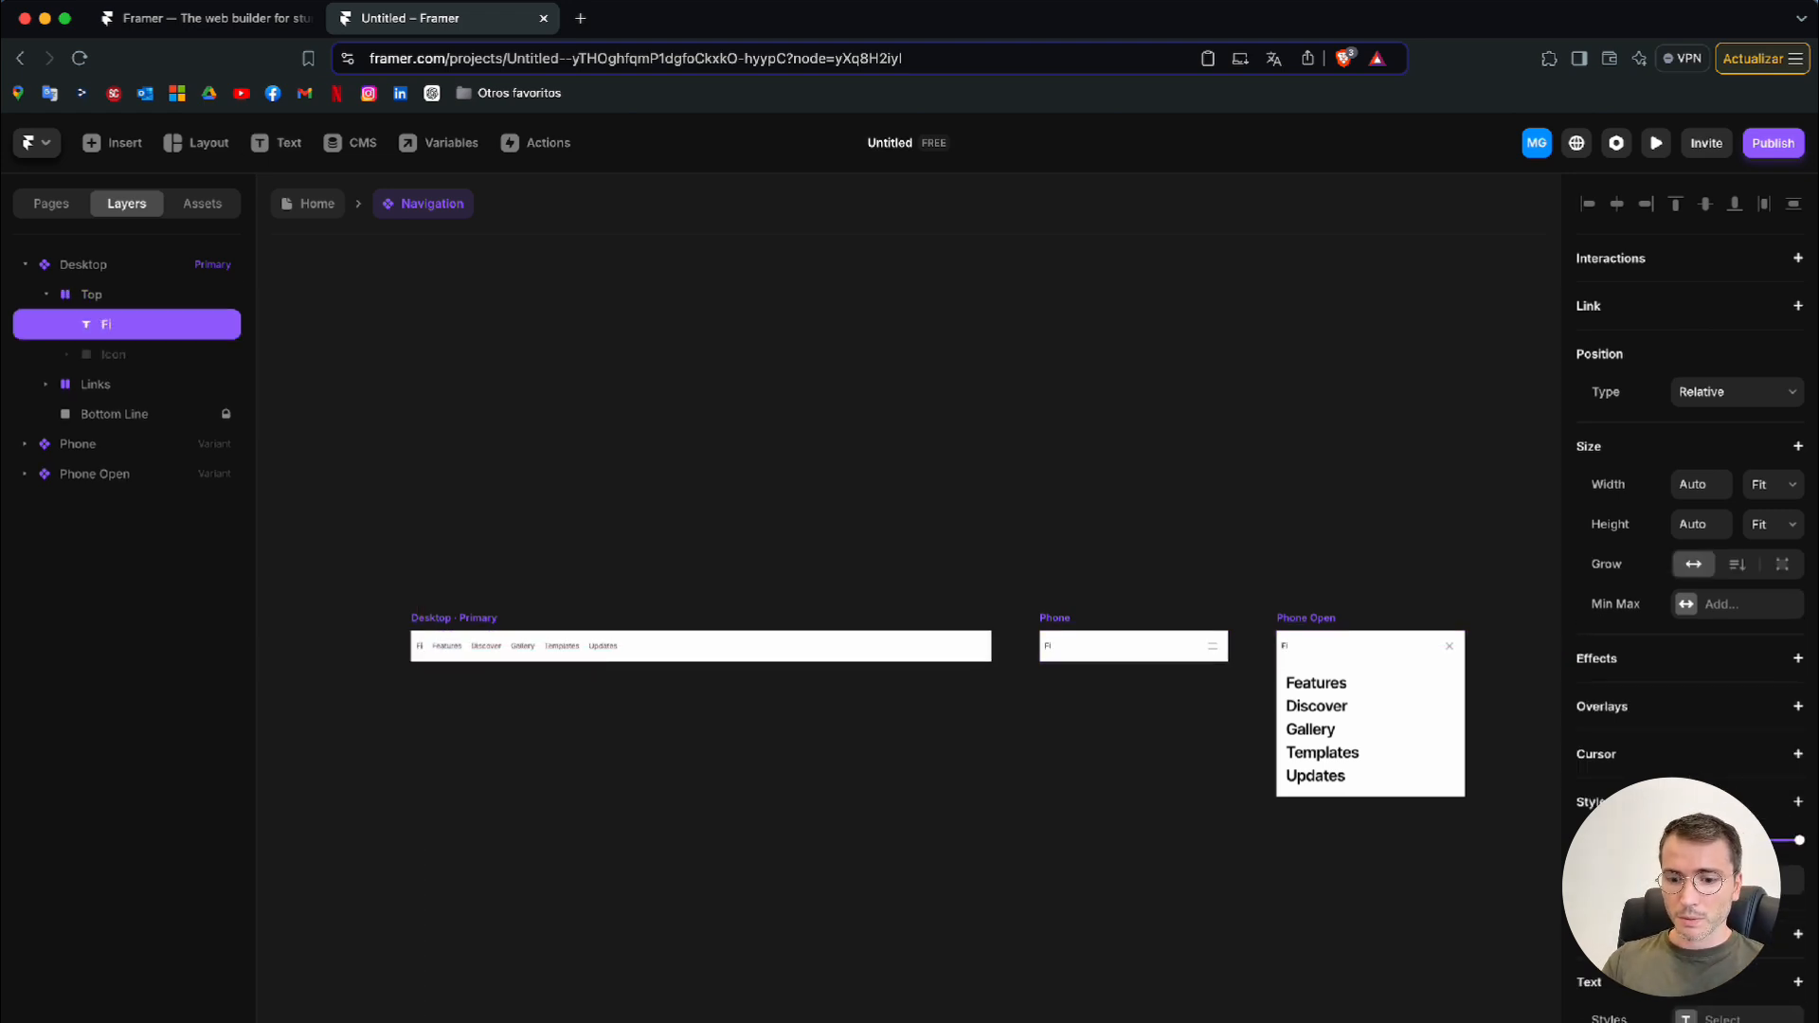
{"action": "type", "text": "tPulse"}
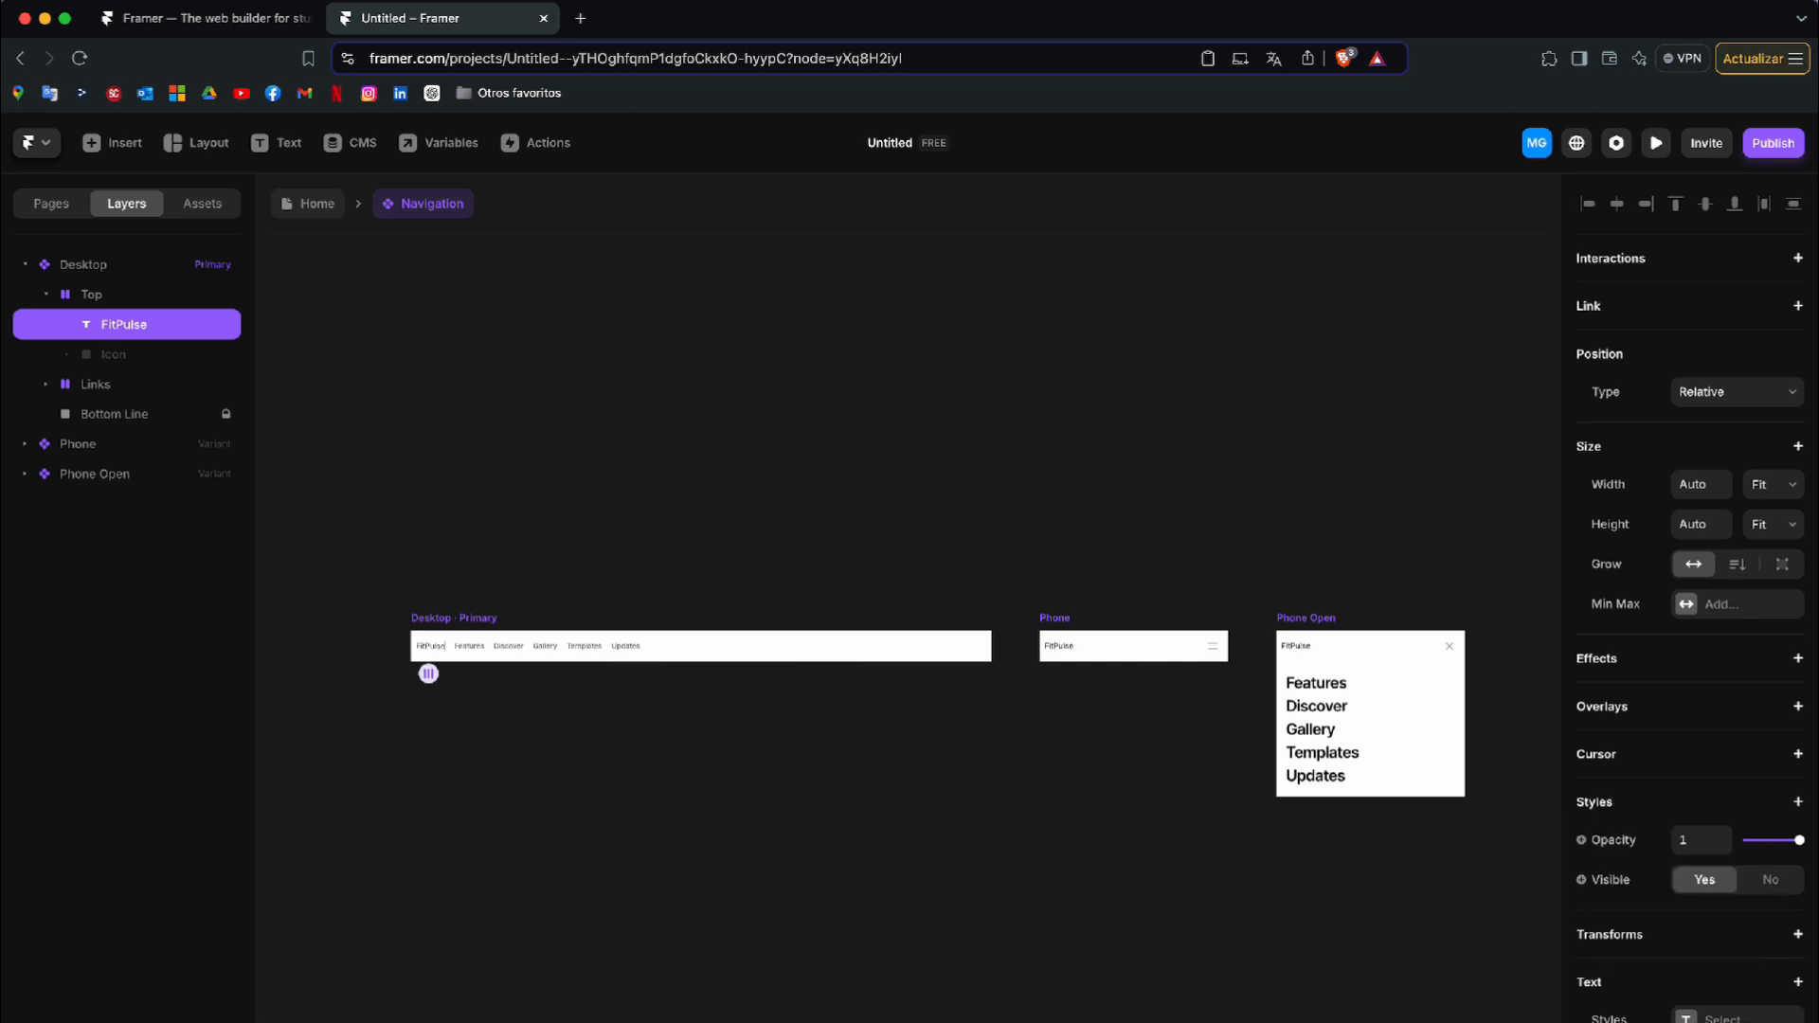
{"action": "key", "text": "Escape"}
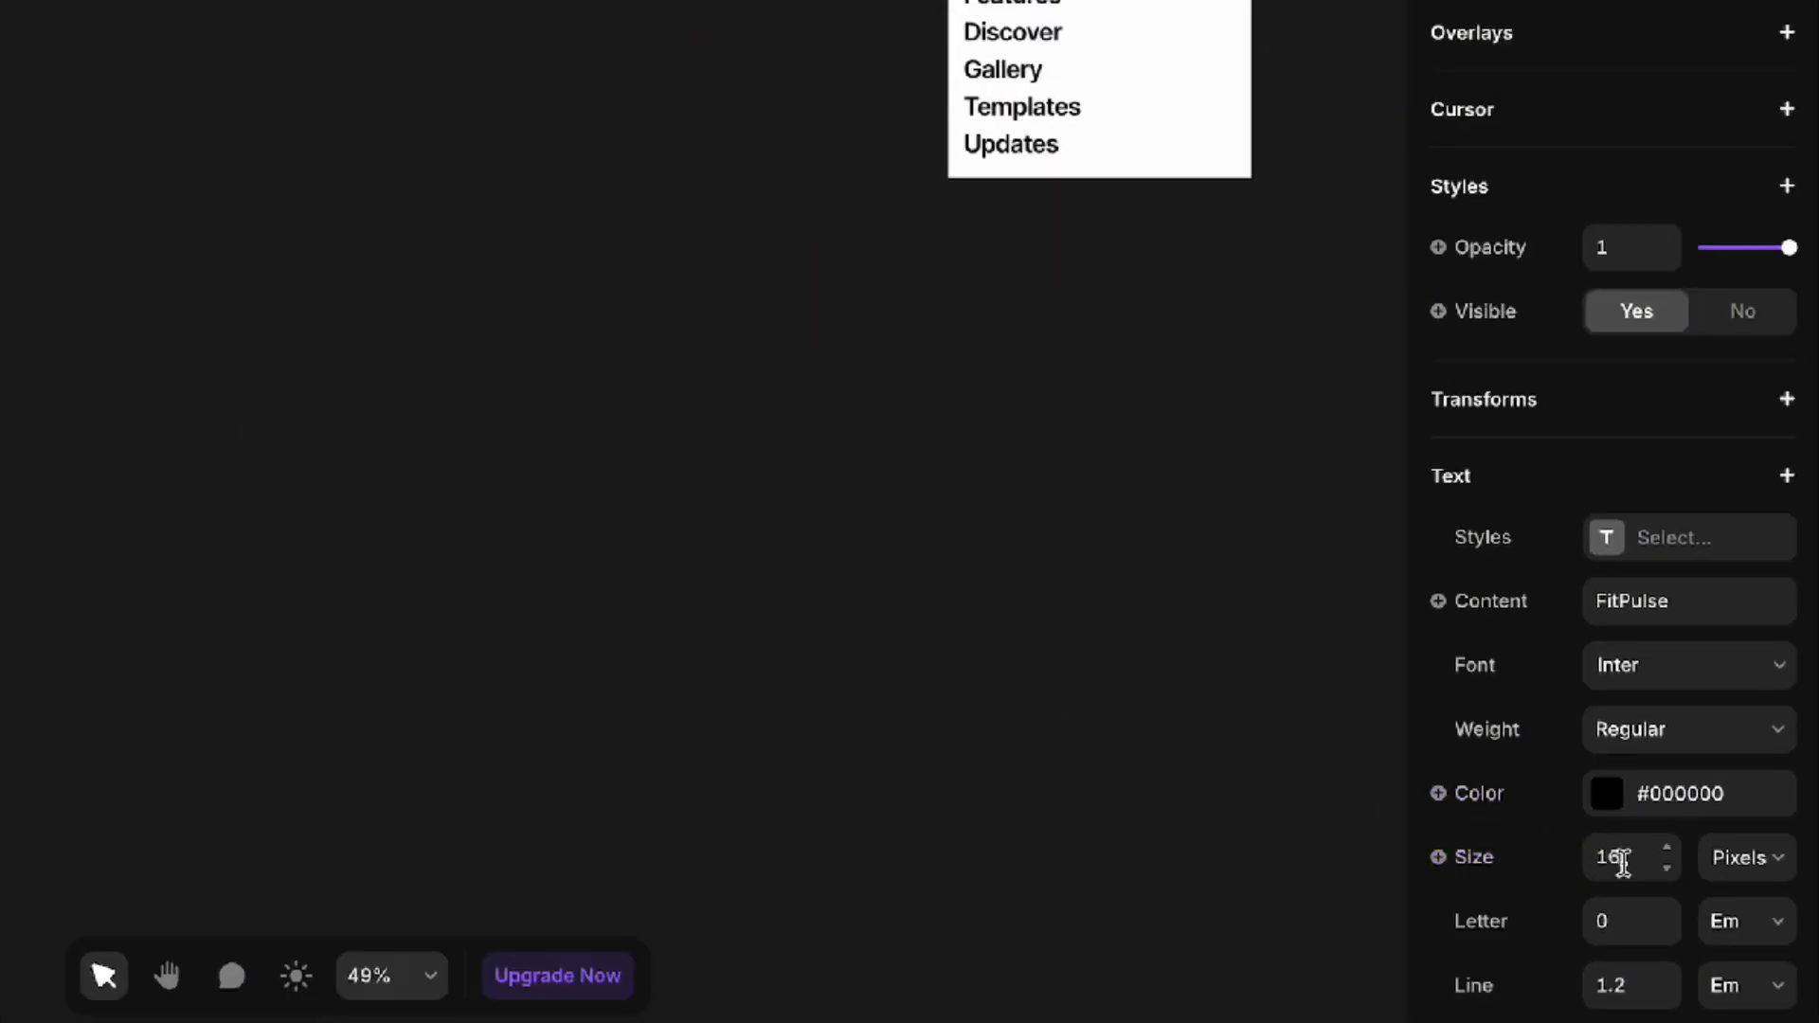
Set the FitPulse text to a size of 32 pixels and give it a blue color
{"action": "left_click", "coordinate": [1619, 858]}
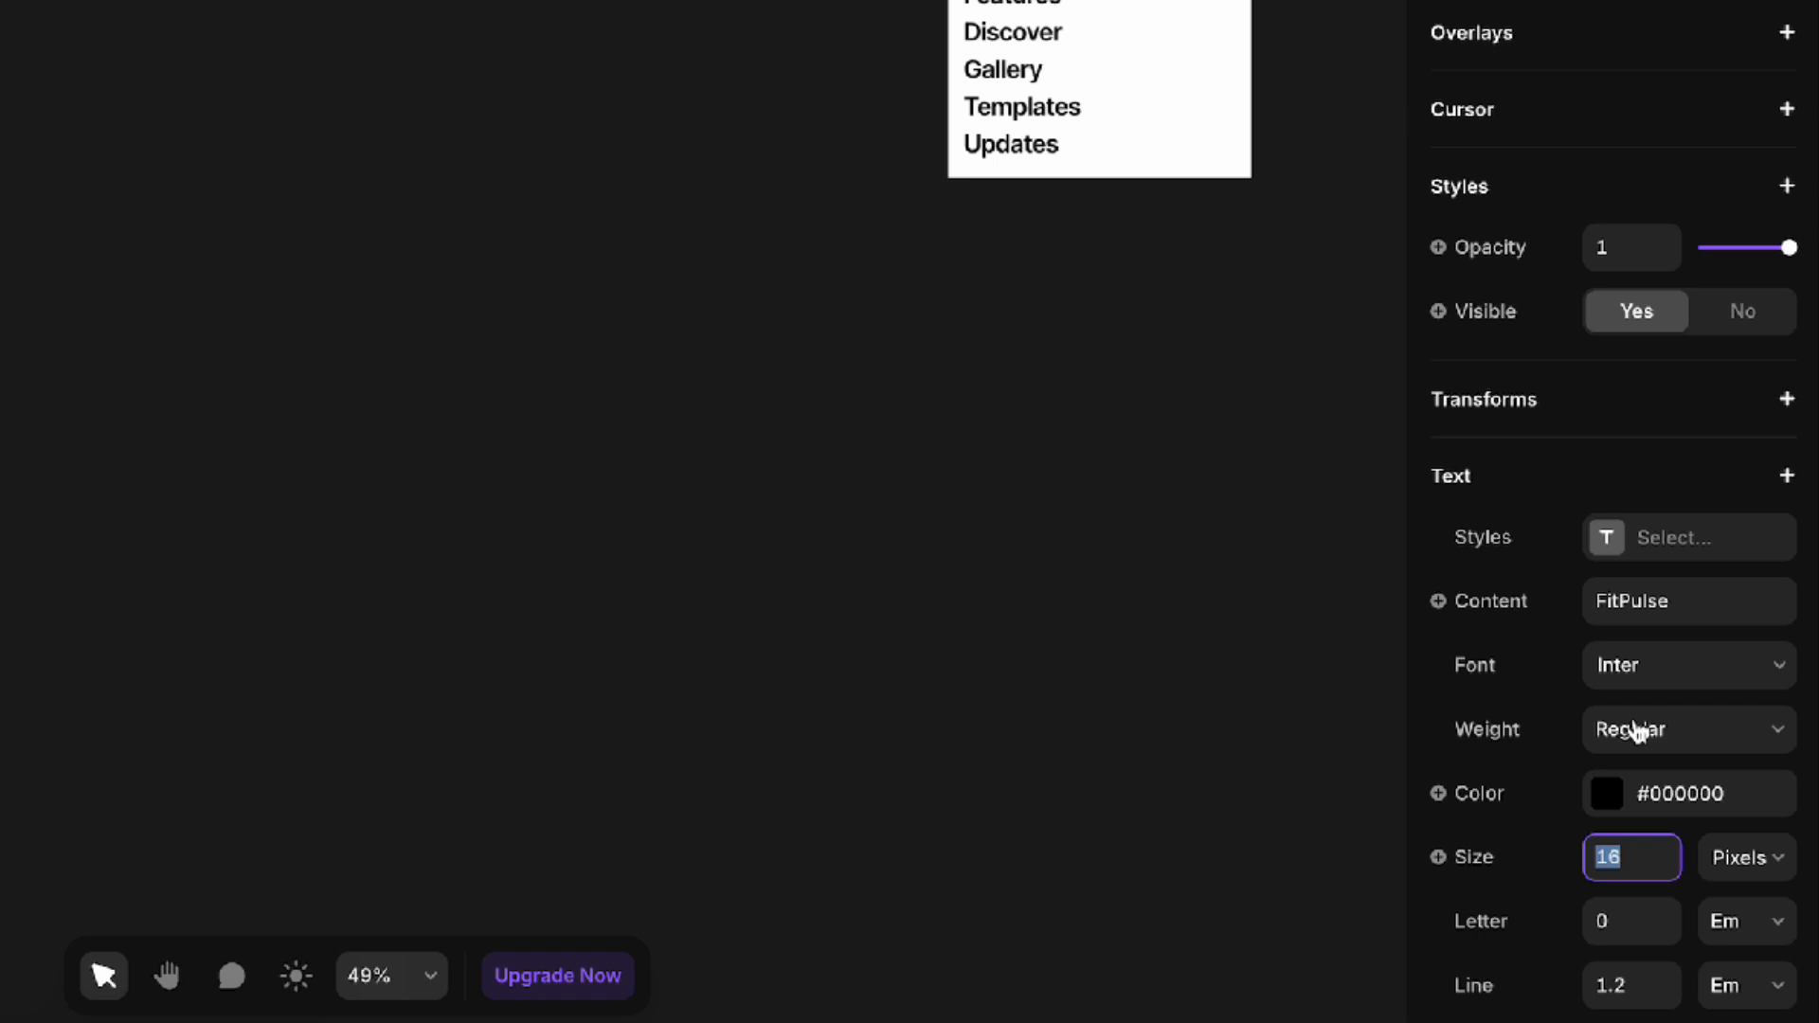
{"action": "type", "text": "32"}
{"action": "left_click", "coordinate": [1608, 801]}
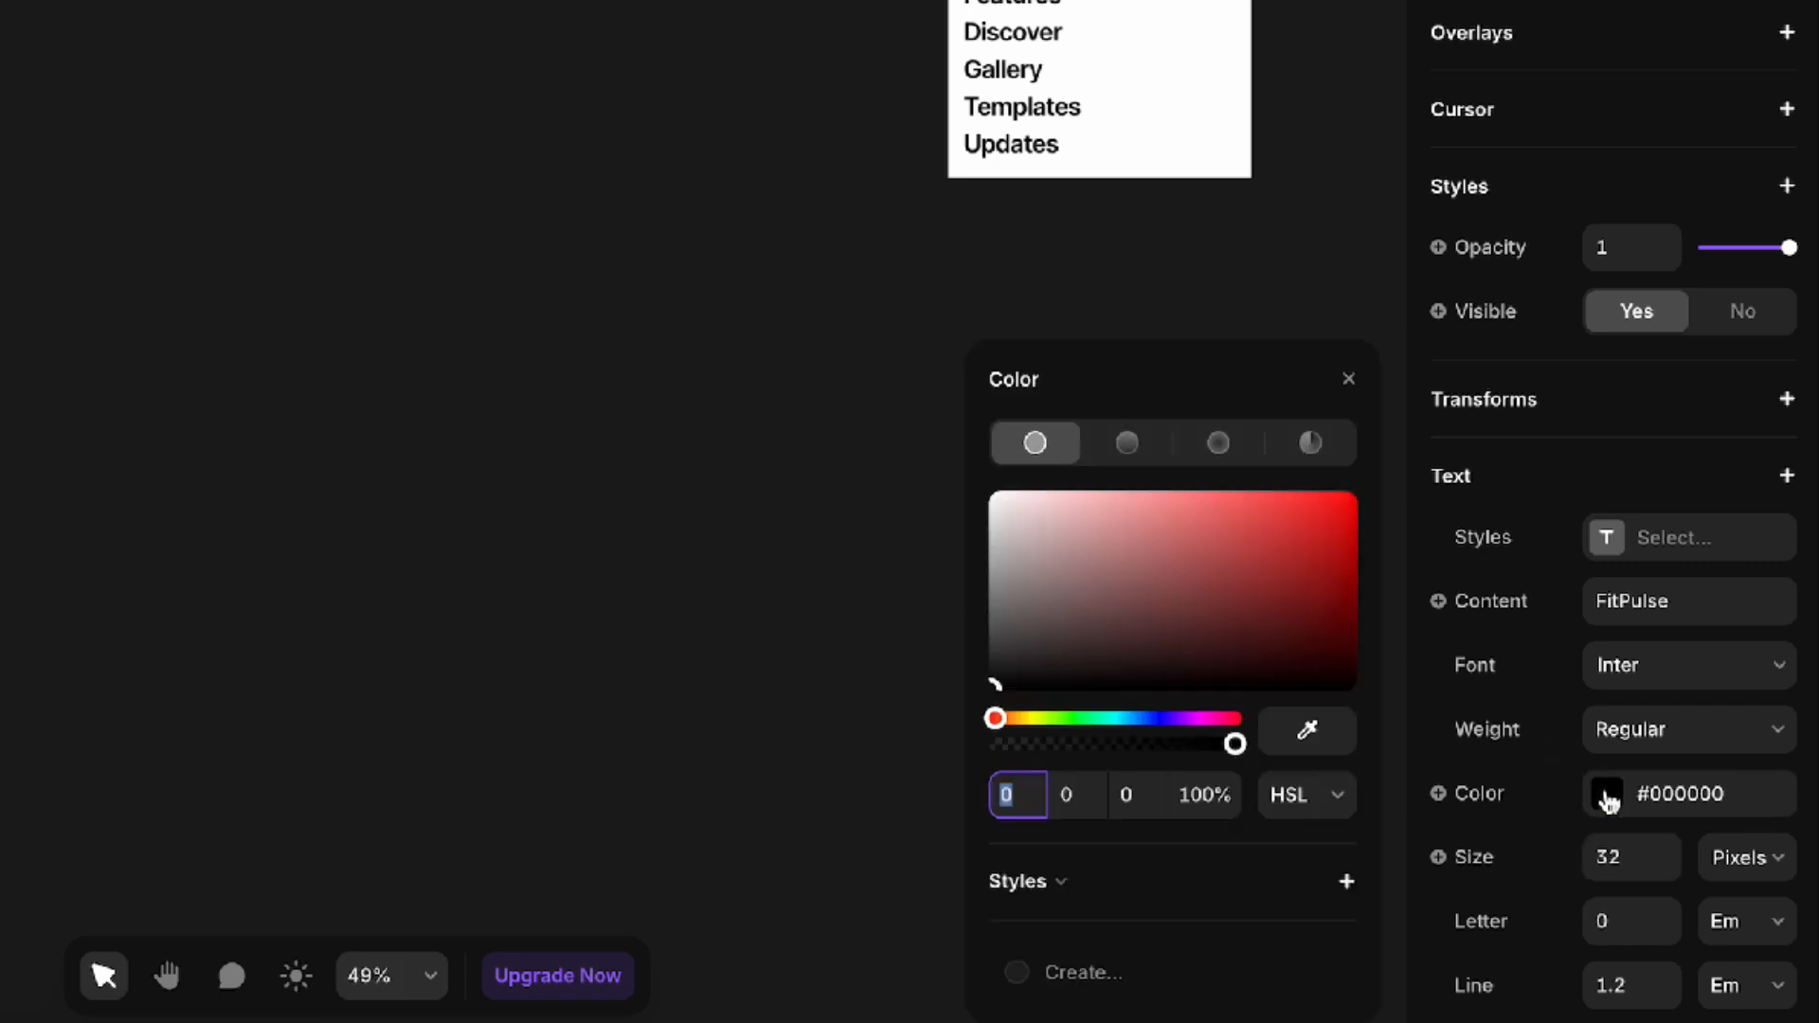
{"action": "left_click_drag", "start_coordinate": [1143, 721], "coordinate": [1149, 718]}
{"action": "left_click", "coordinate": [1287, 509]}
{"action": "mouse_move", "coordinate": [1291, 512]}
{"action": "left_mouse_down"}
{"action": "mouse_move", "coordinate": [1250, 509]}
{"action": "mouse_move", "coordinate": [1270, 509]}
{"action": "left_mouse_up"}
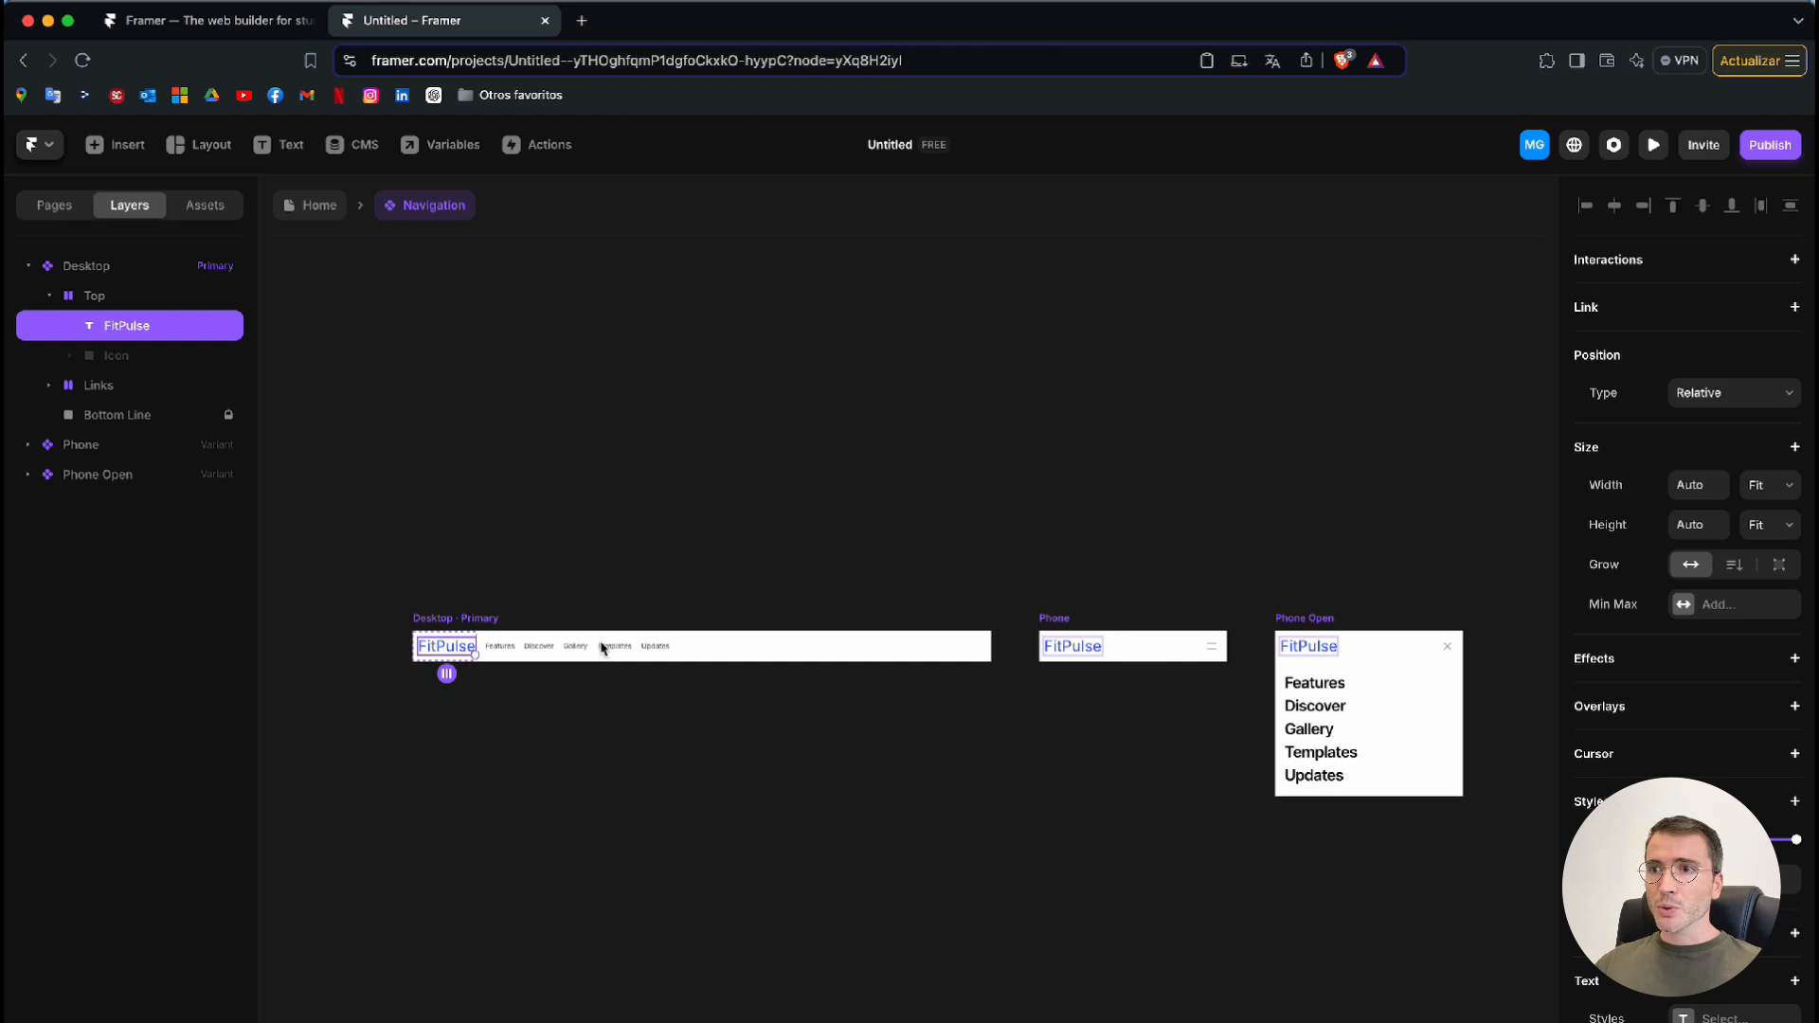
Remove the white fill from the Desktop primary variant so the navigation background is transparent
{"action": "left_click", "coordinate": [934, 653]}
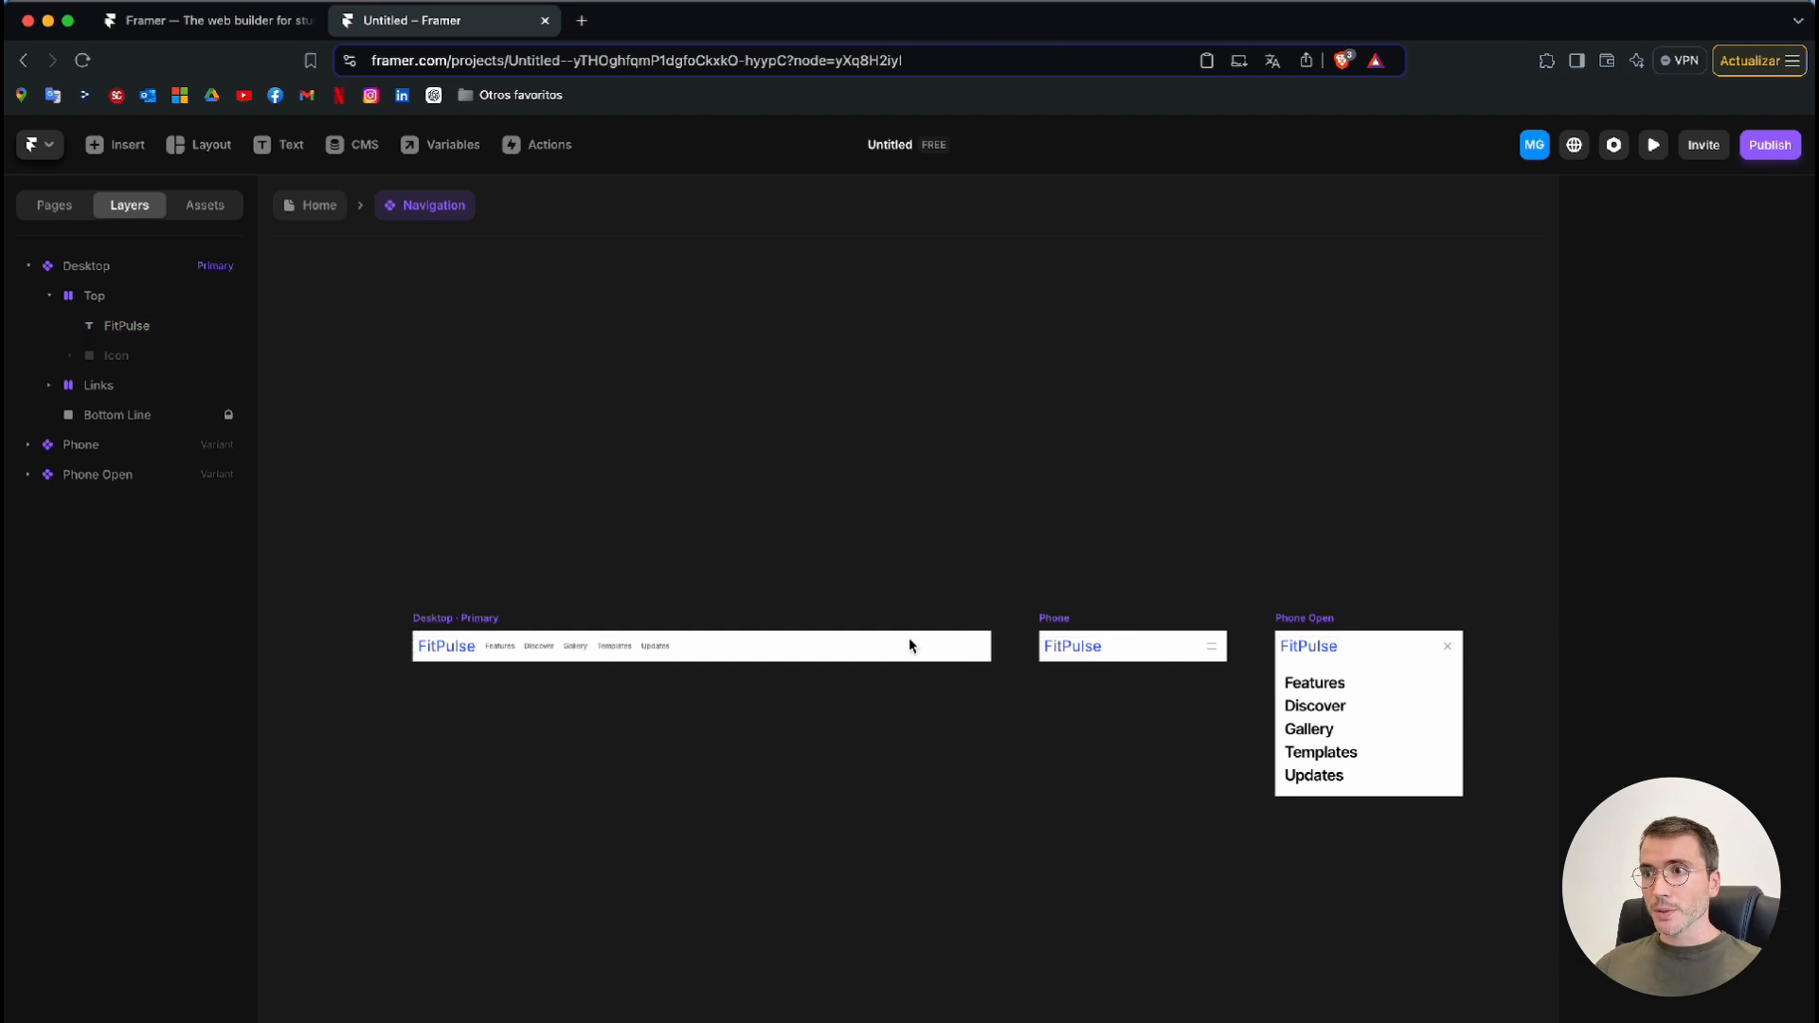
{"action": "left_click", "coordinate": [475, 619]}
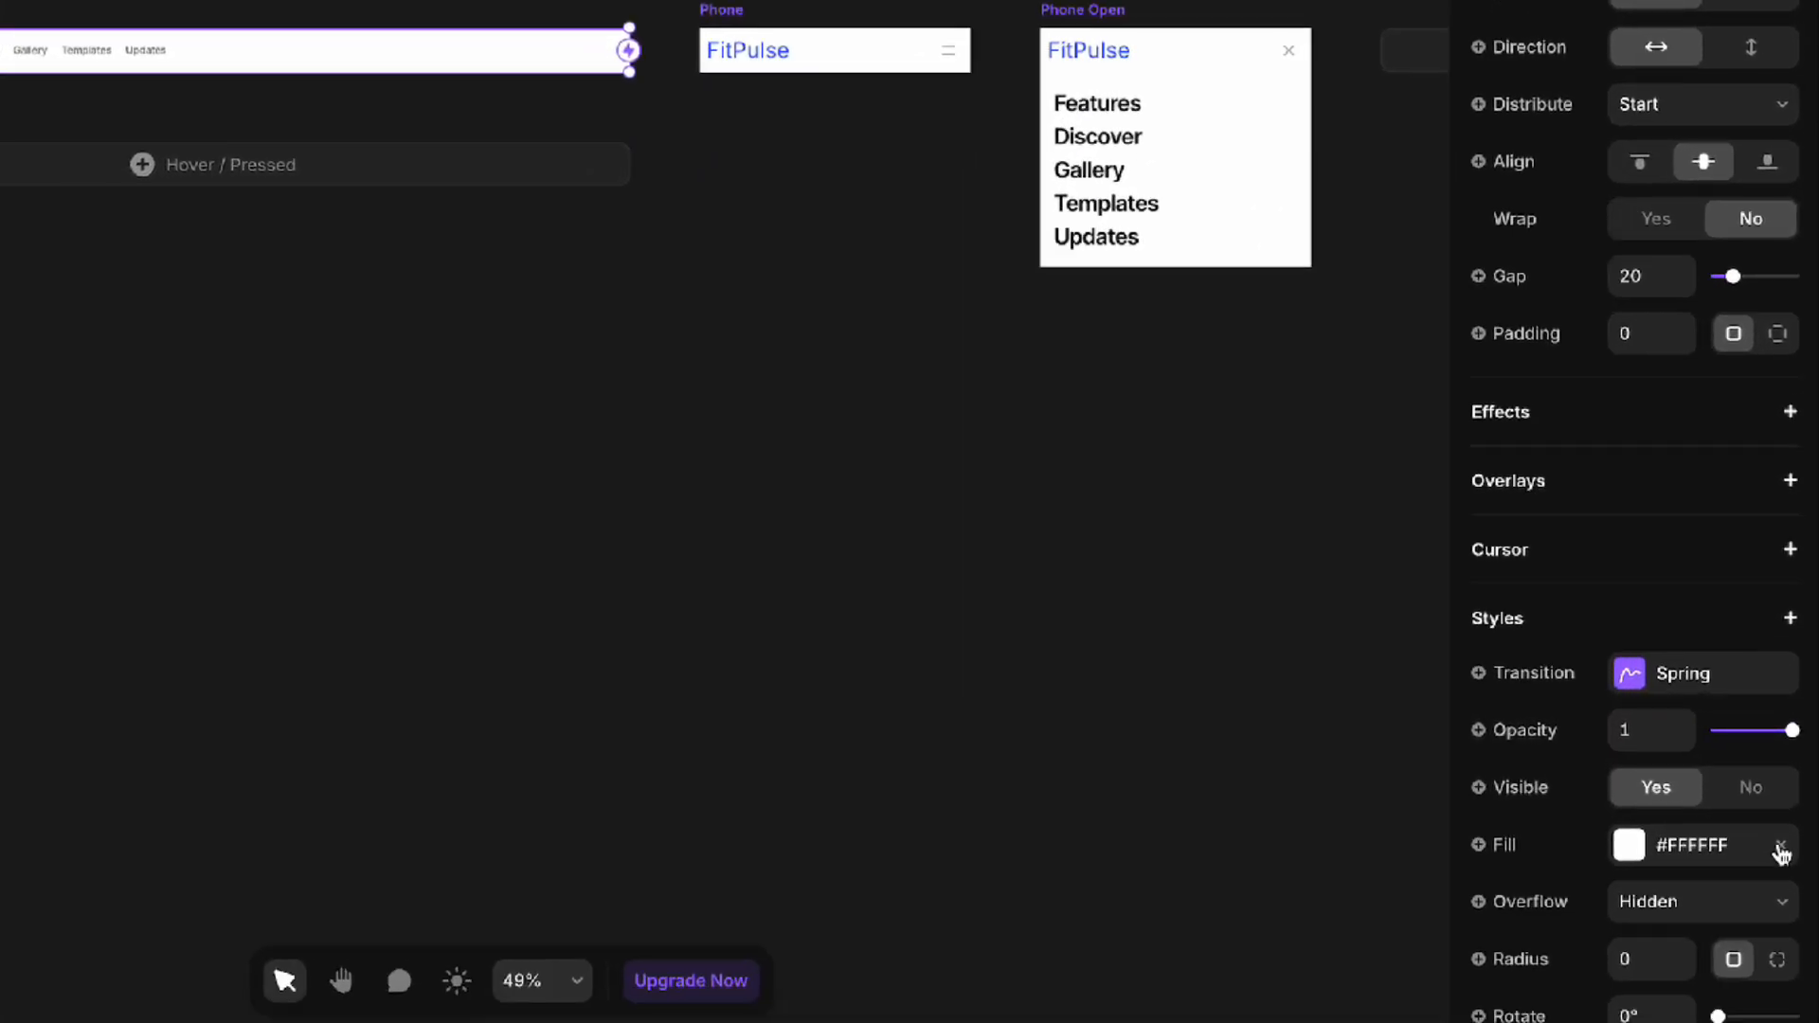
{"action": "left_click", "coordinate": [1782, 846]}
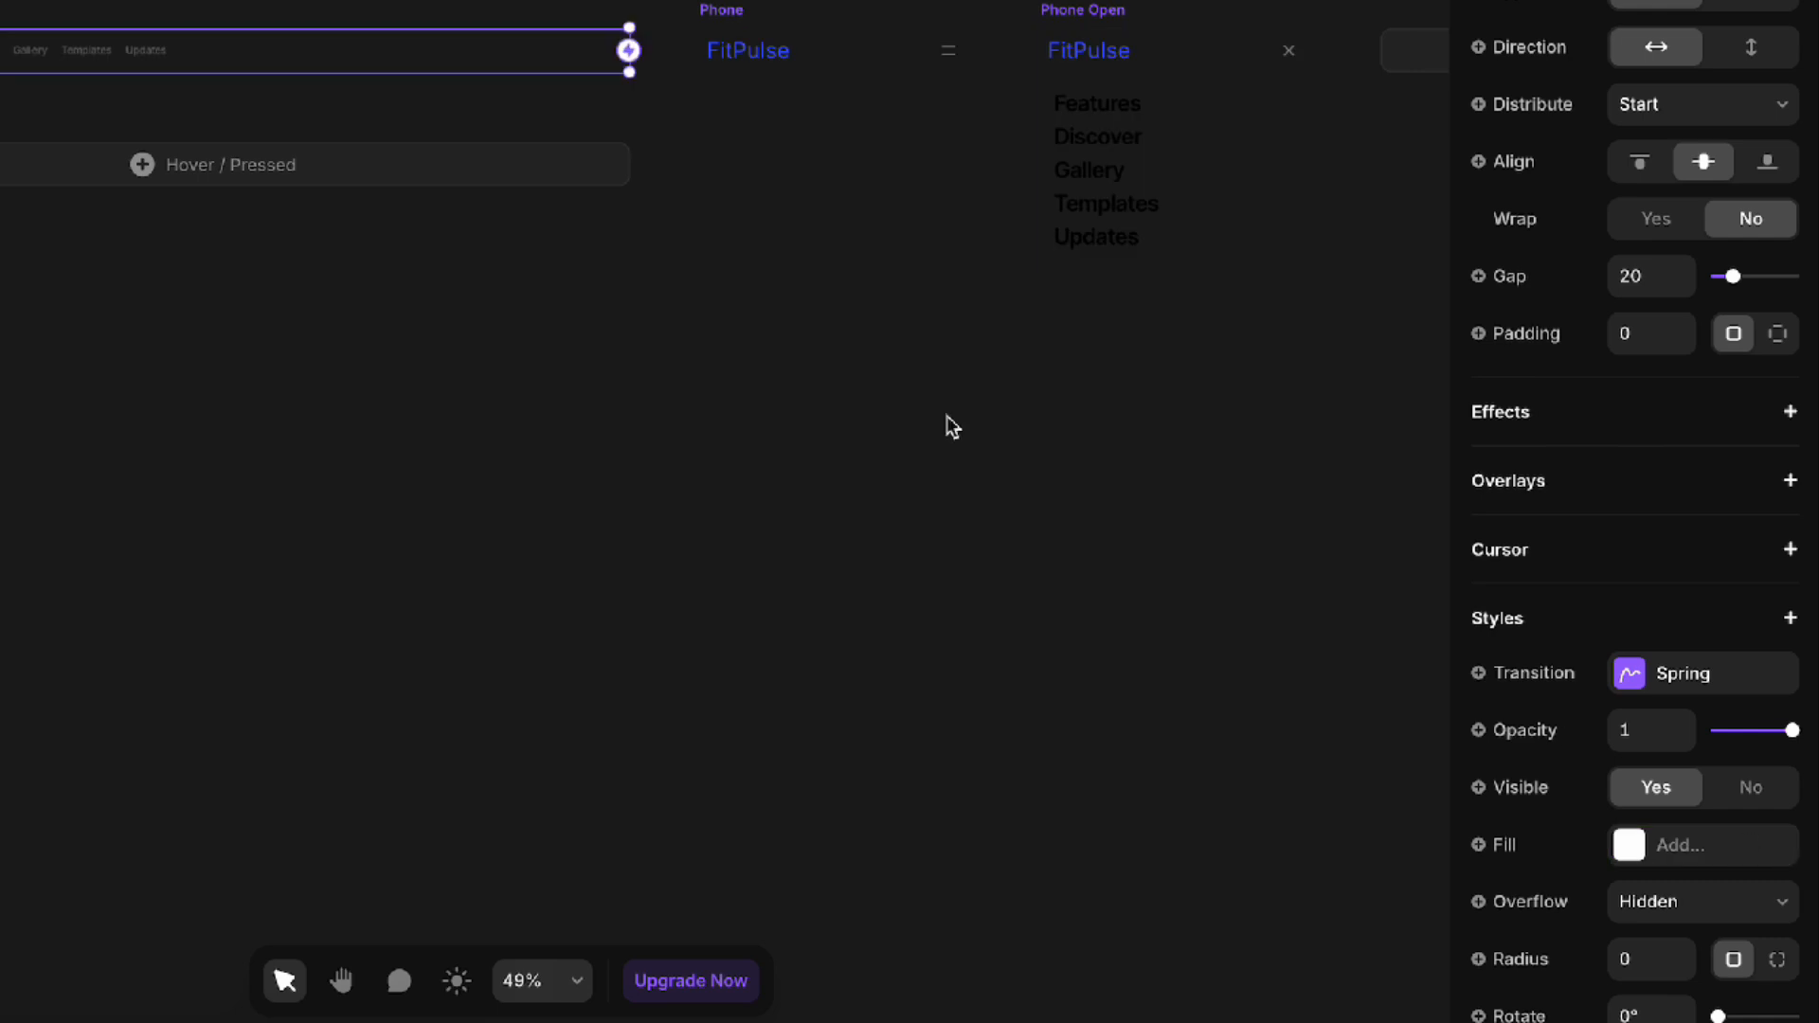
Change the color of the five links, Features through Updates, in the Desktop variant to white (#FFFFFF)
{"action": "left_click", "coordinate": [640, 470]}
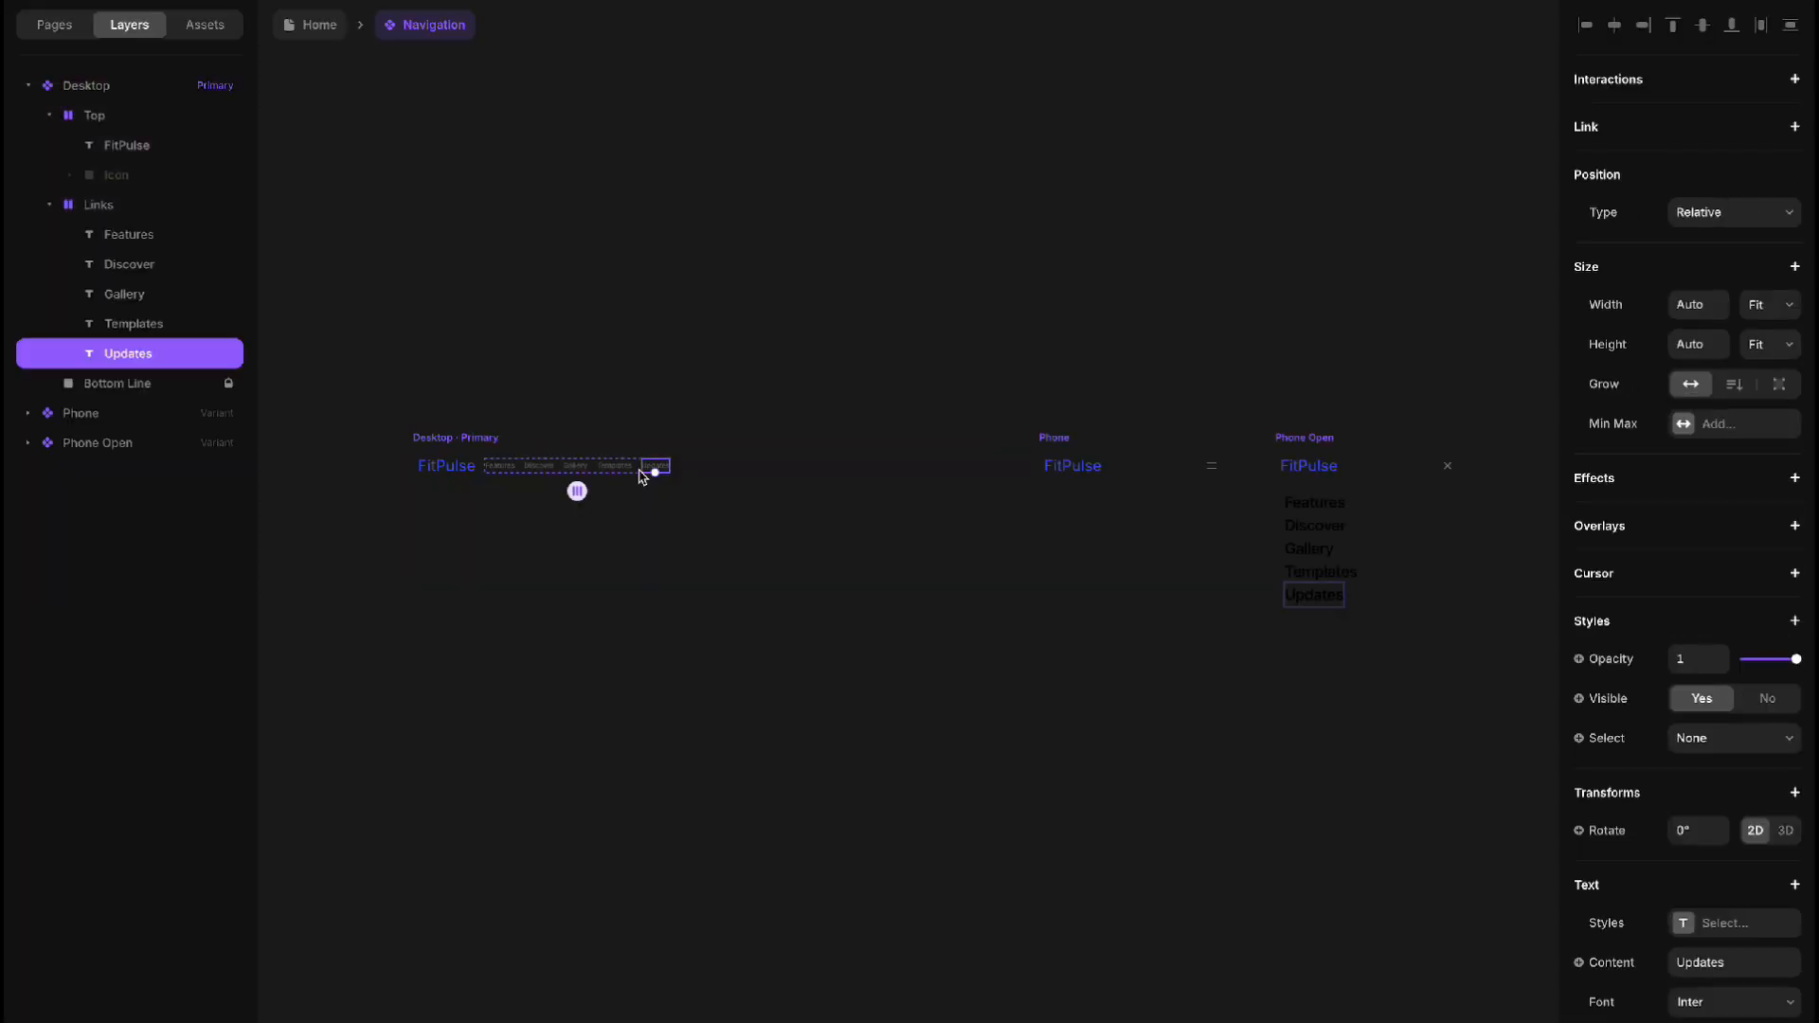
{"action": "left_click", "coordinate": [617, 468], "text": "shift"}
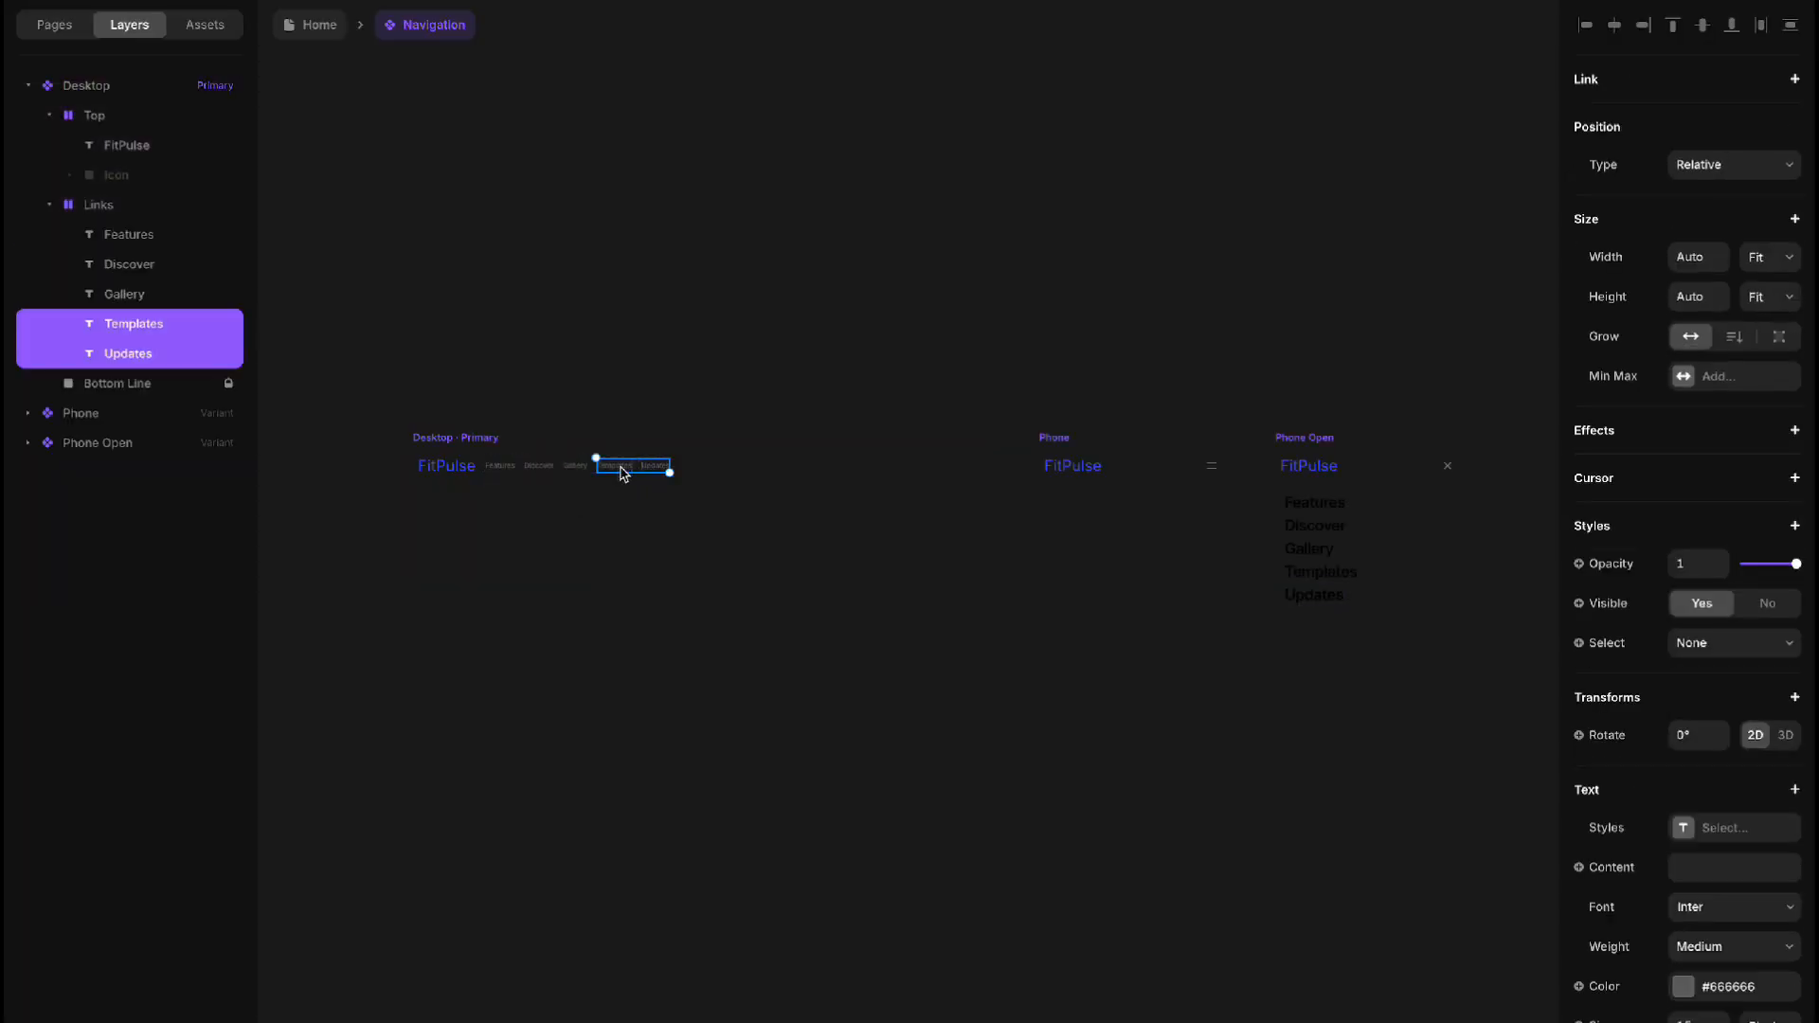
{"action": "left_click", "coordinate": [576, 468], "text": "shift"}
{"action": "left_click", "coordinate": [510, 474], "text": "shift"}
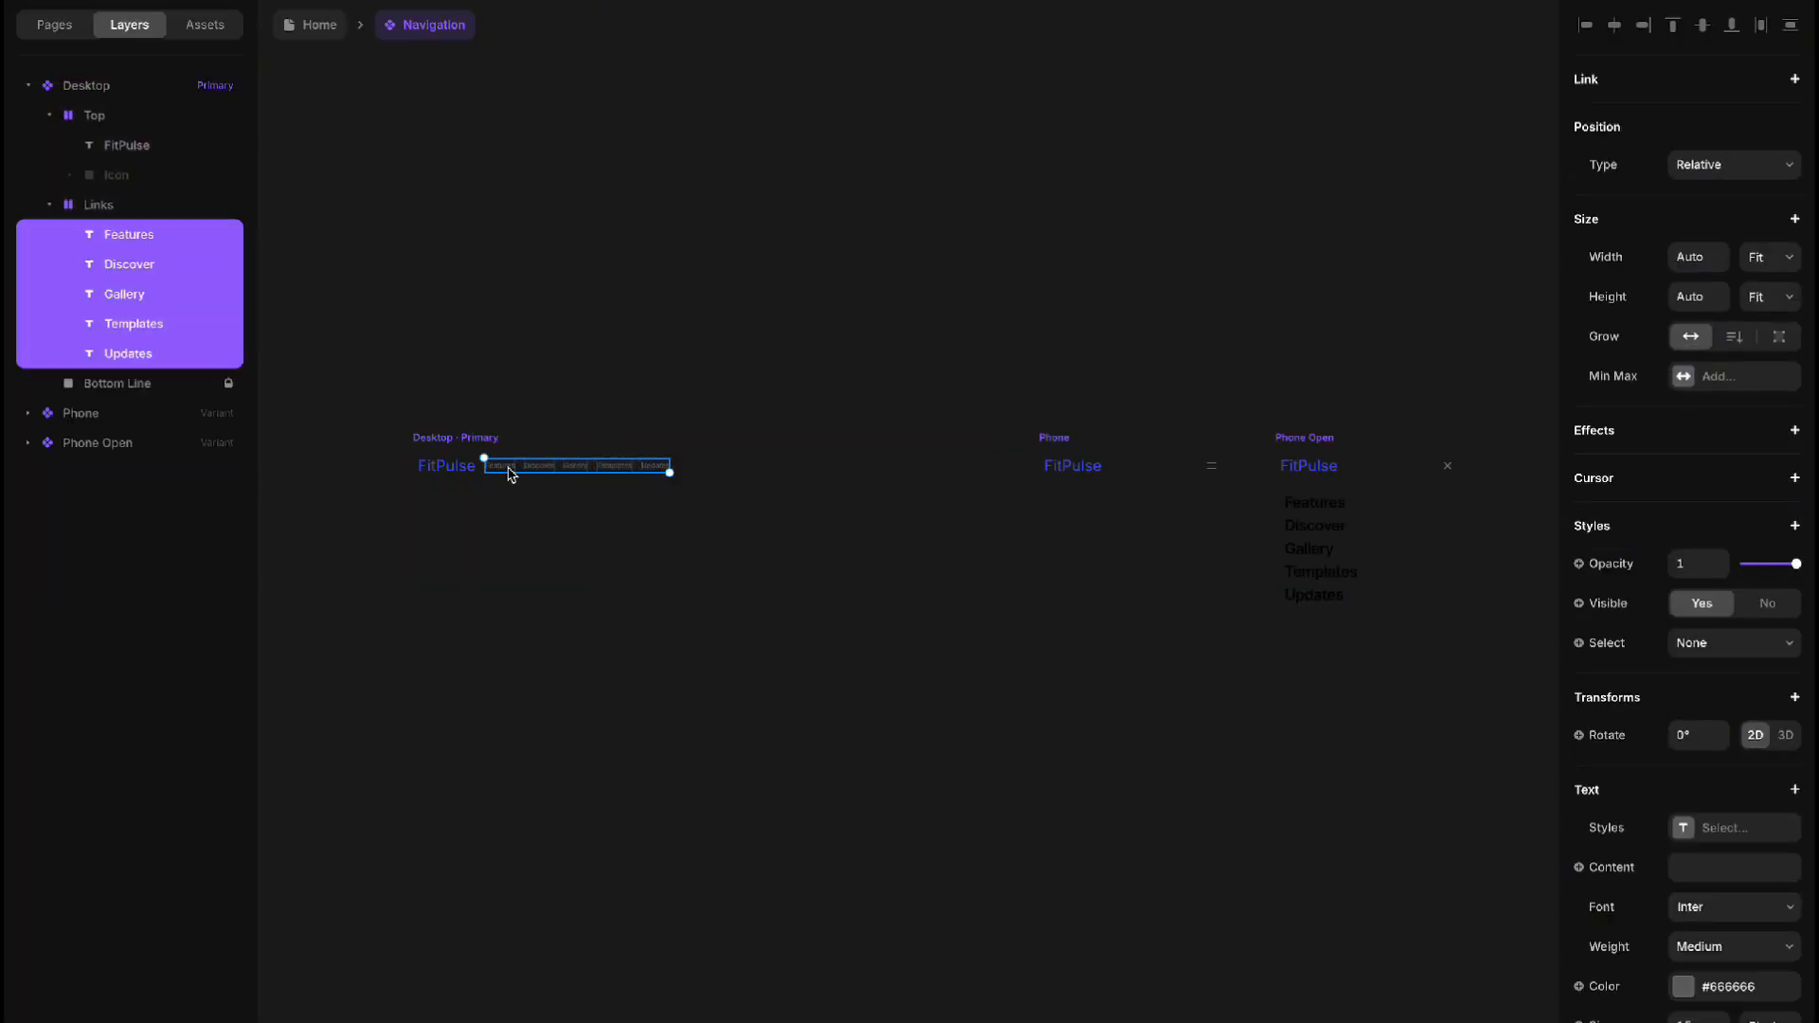
{"action": "left_click", "coordinate": [1684, 987]}
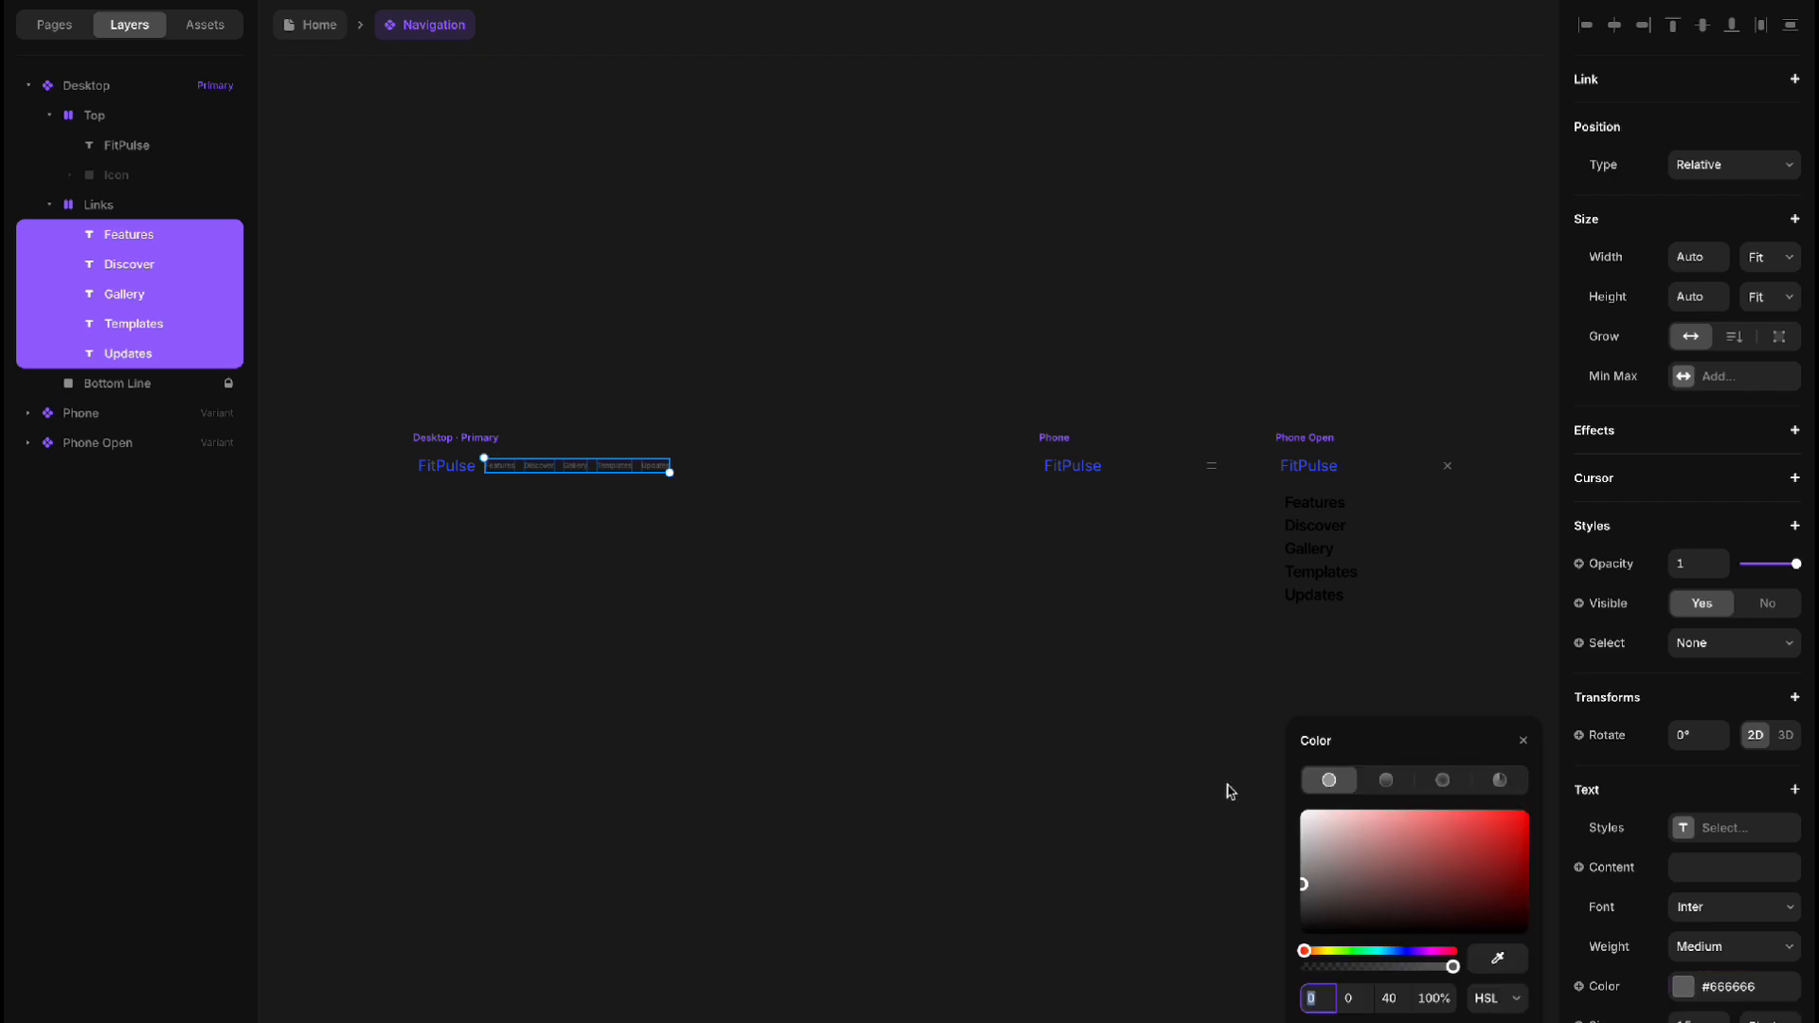
{"action": "left_click_drag", "start_coordinate": [1337, 856], "coordinate": [1189, 786]}
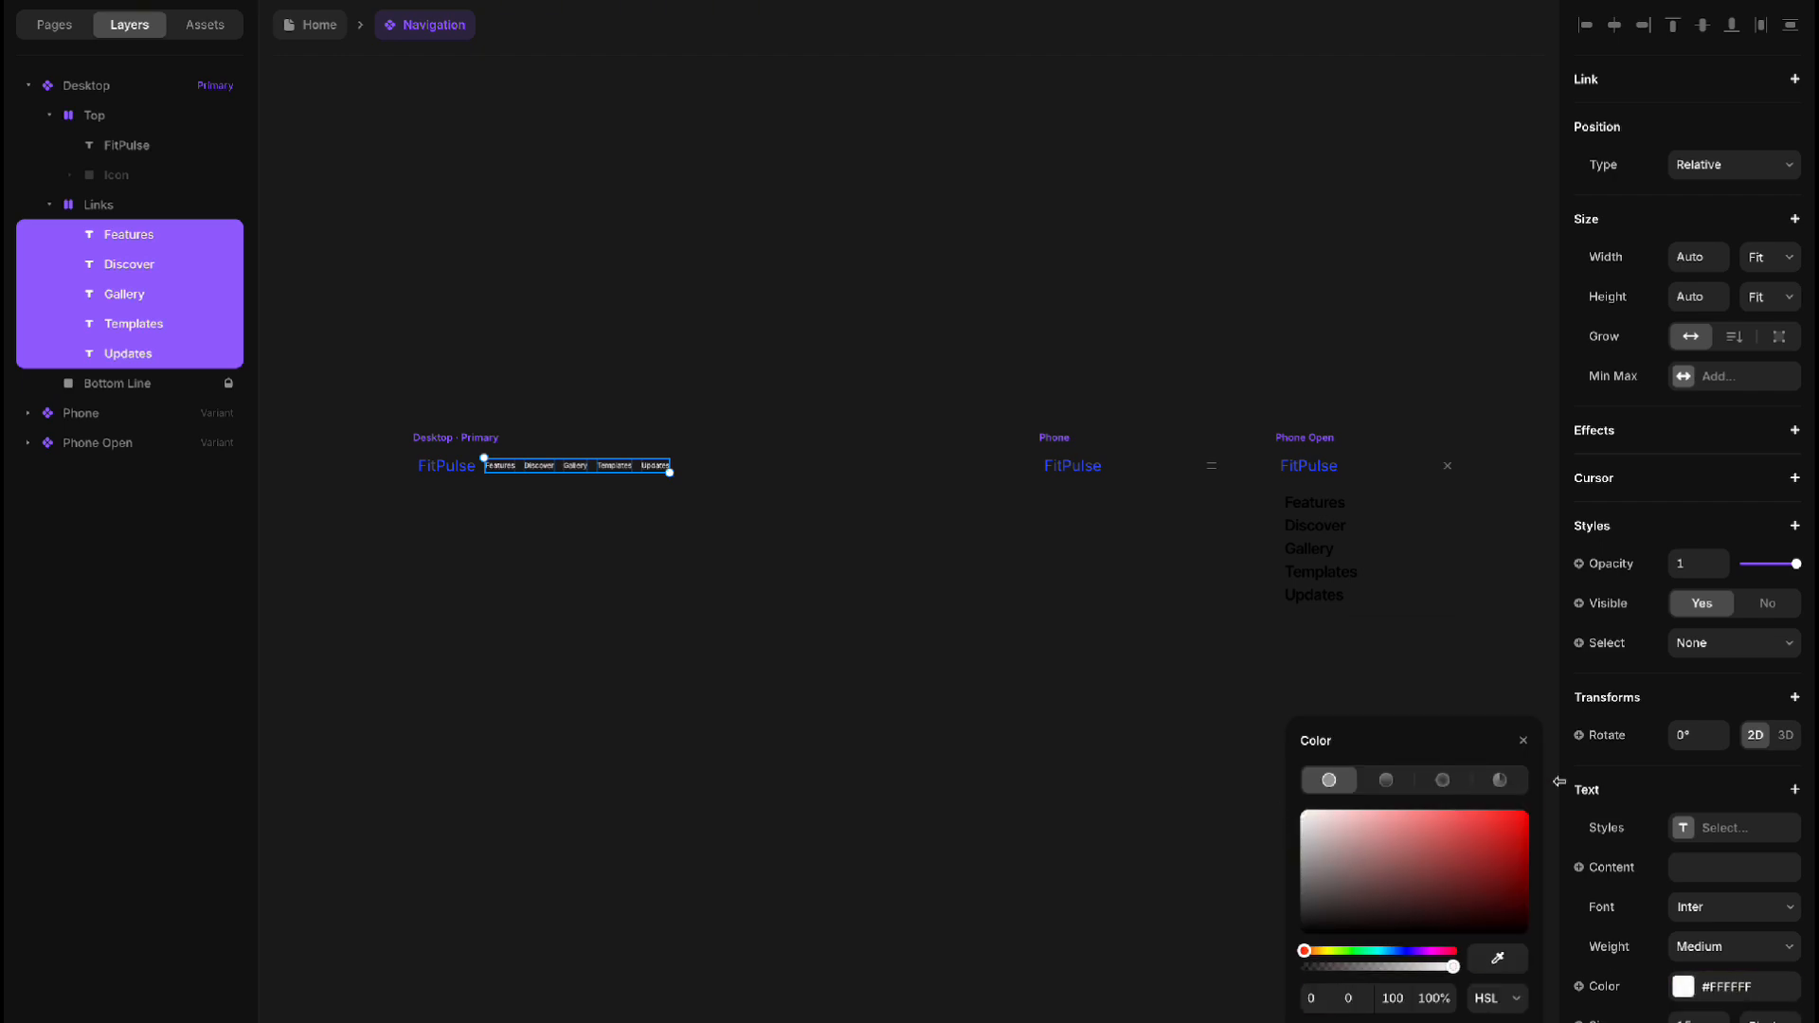
{"action": "left_click", "coordinate": [502, 531]}
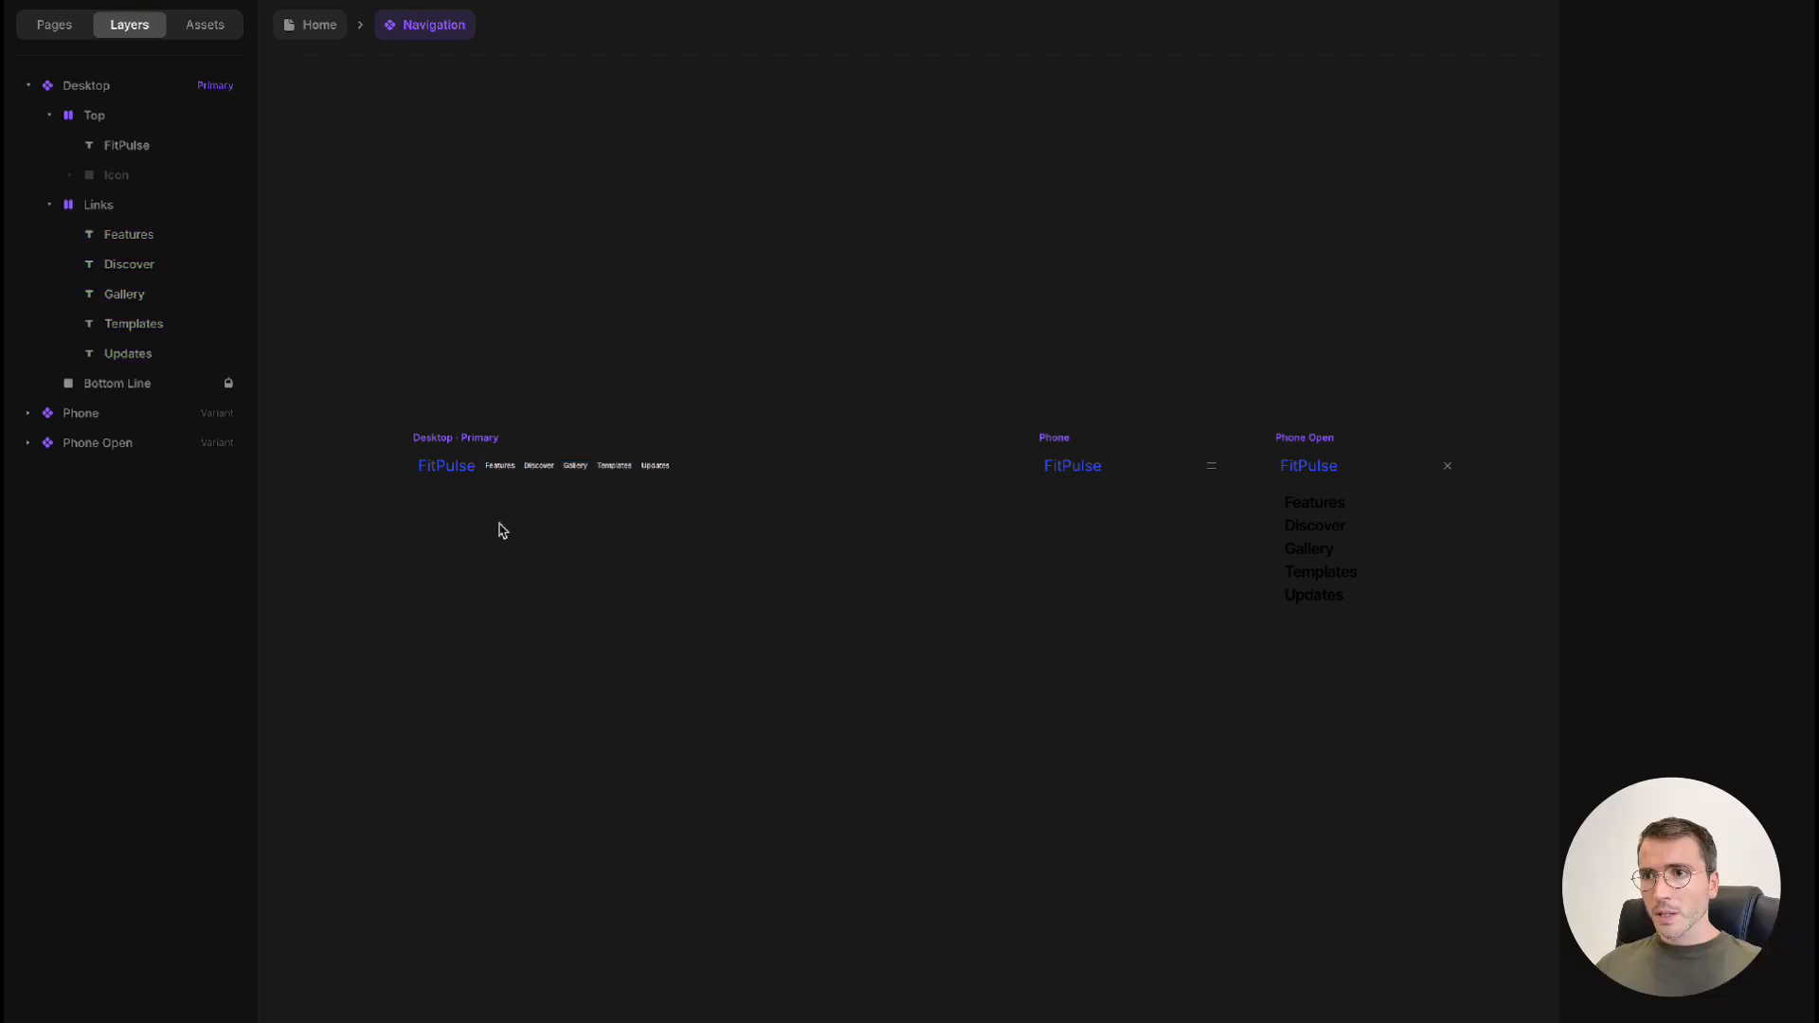
Rename the Features and Discover links in the Desktop variant to "Gimasios" and "Programas"
{"action": "left_click", "coordinate": [502, 467]}
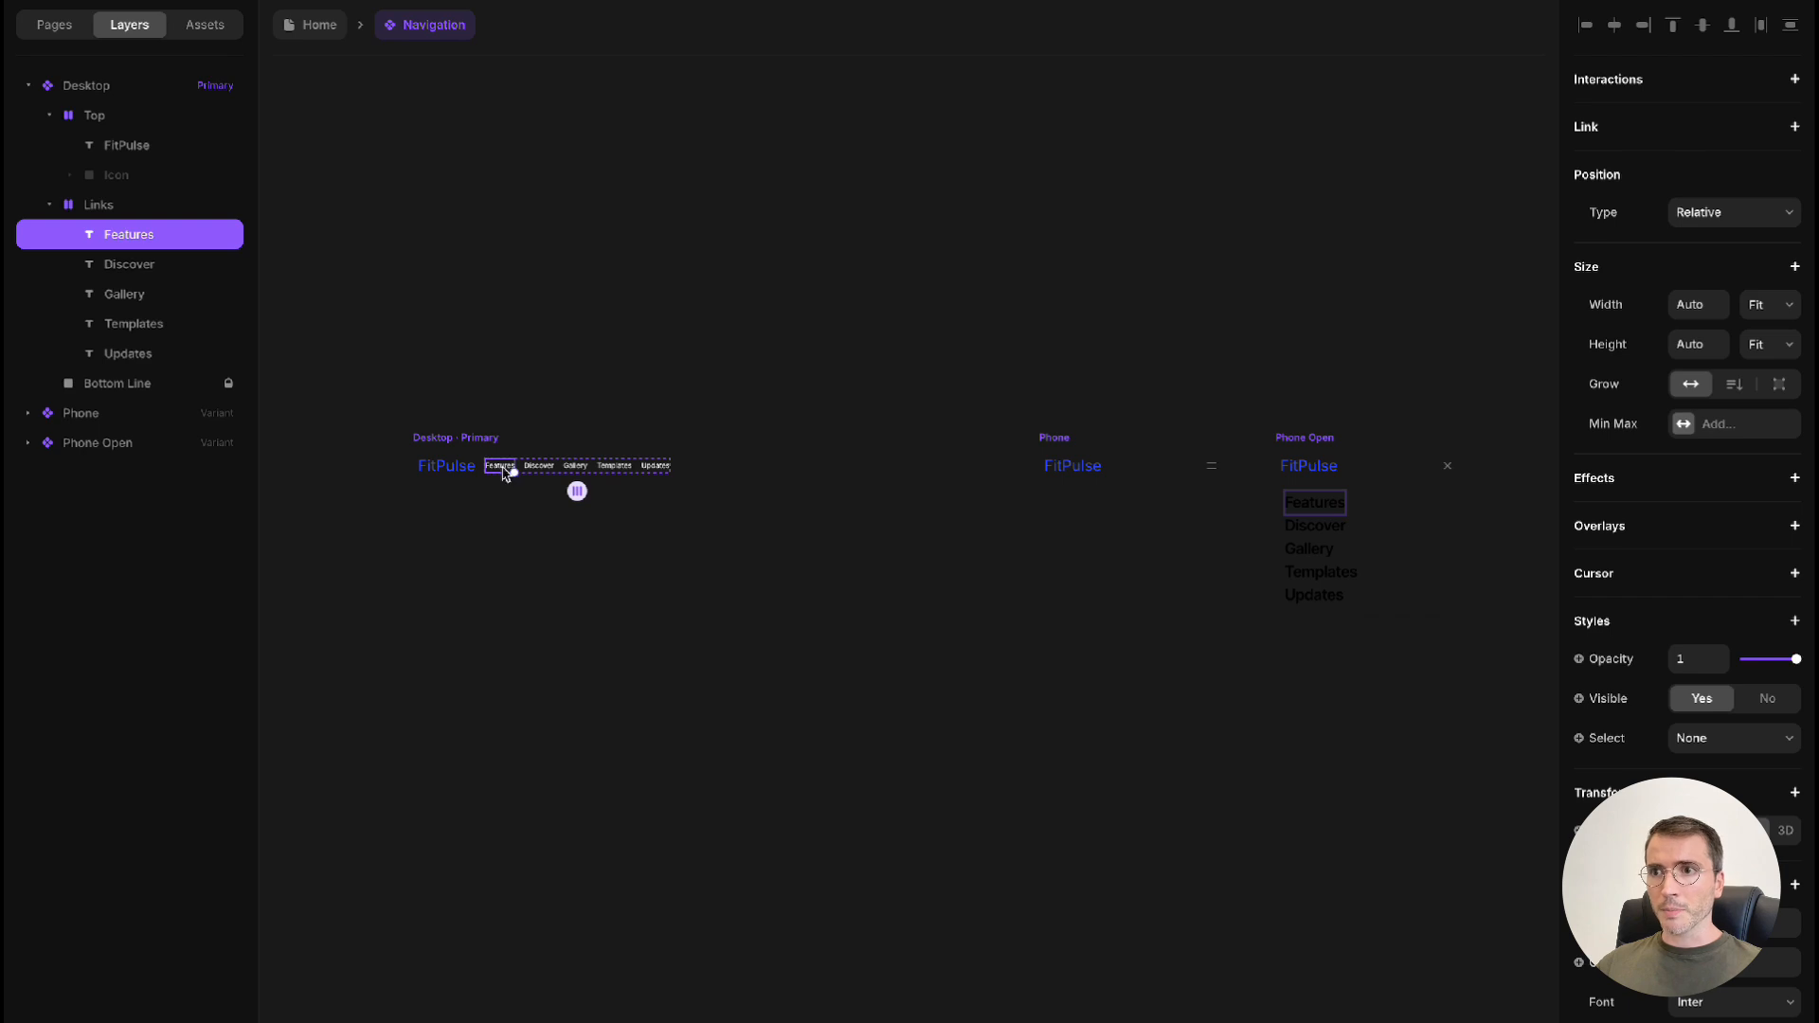
{"action": "scroll", "coordinate": [503, 469], "scroll_direction": "up", "scroll_amount": 5}
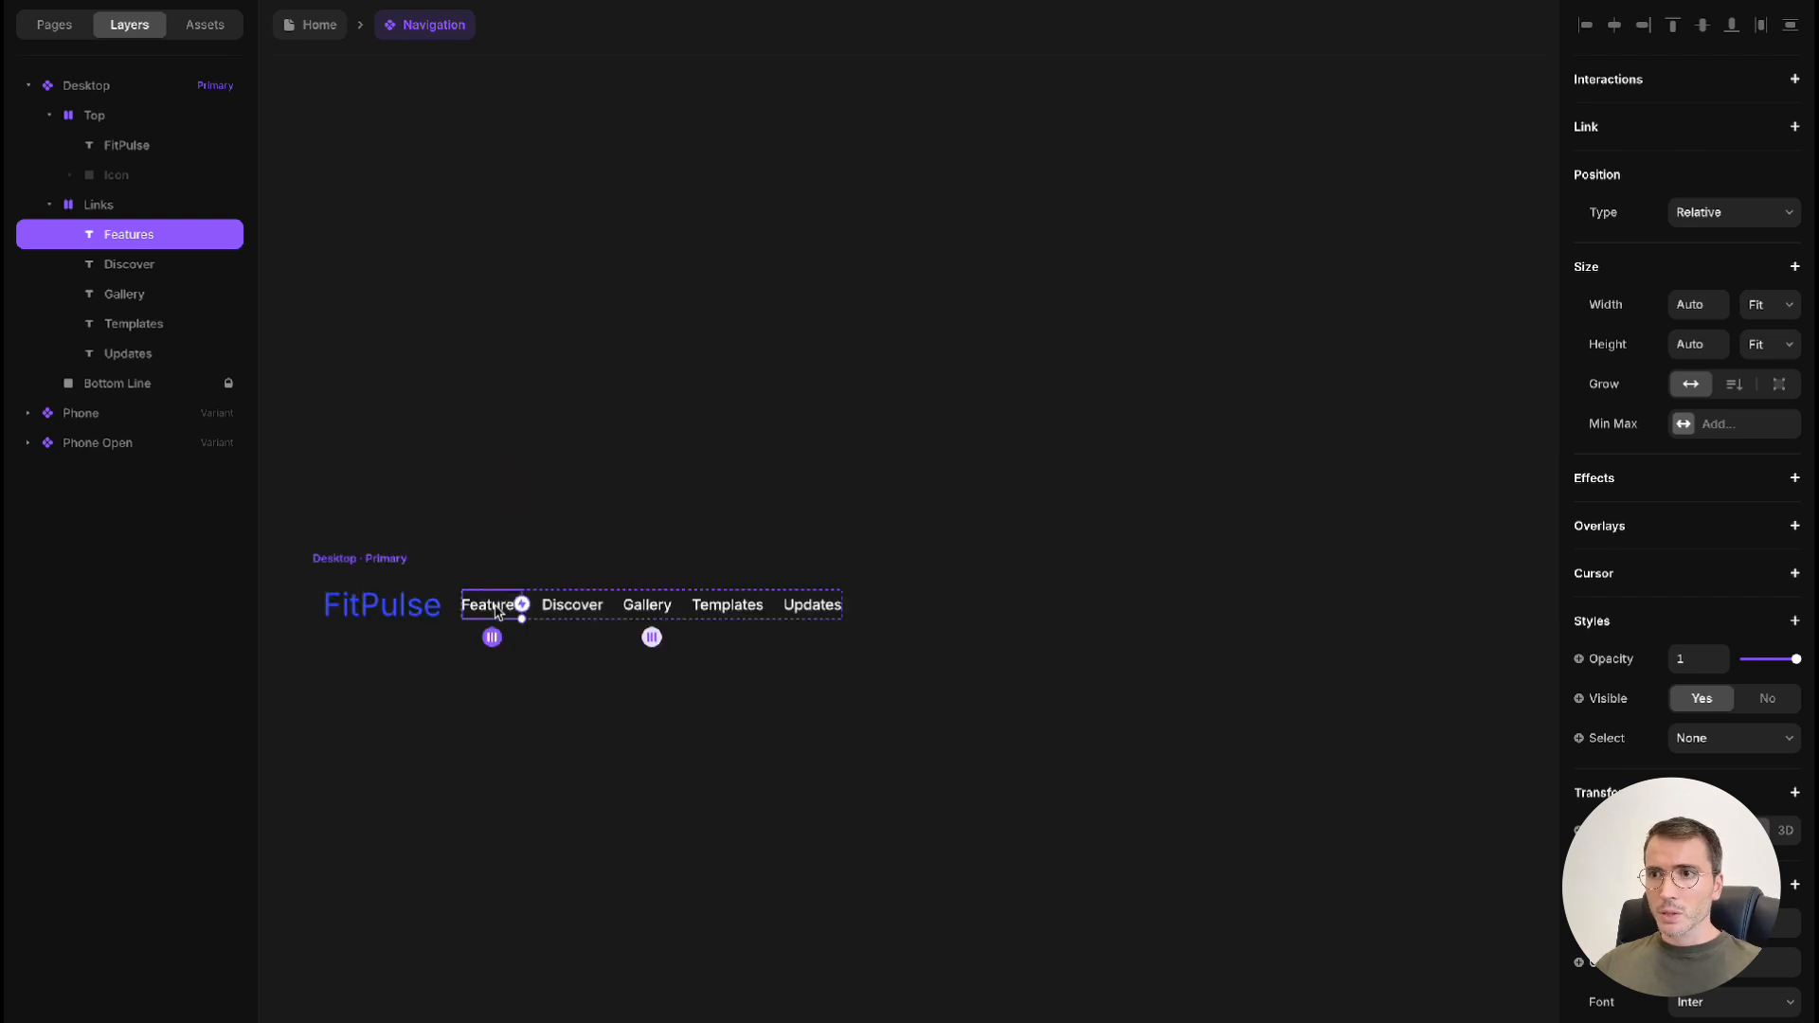
{"action": "double_click", "coordinate": [495, 610]}
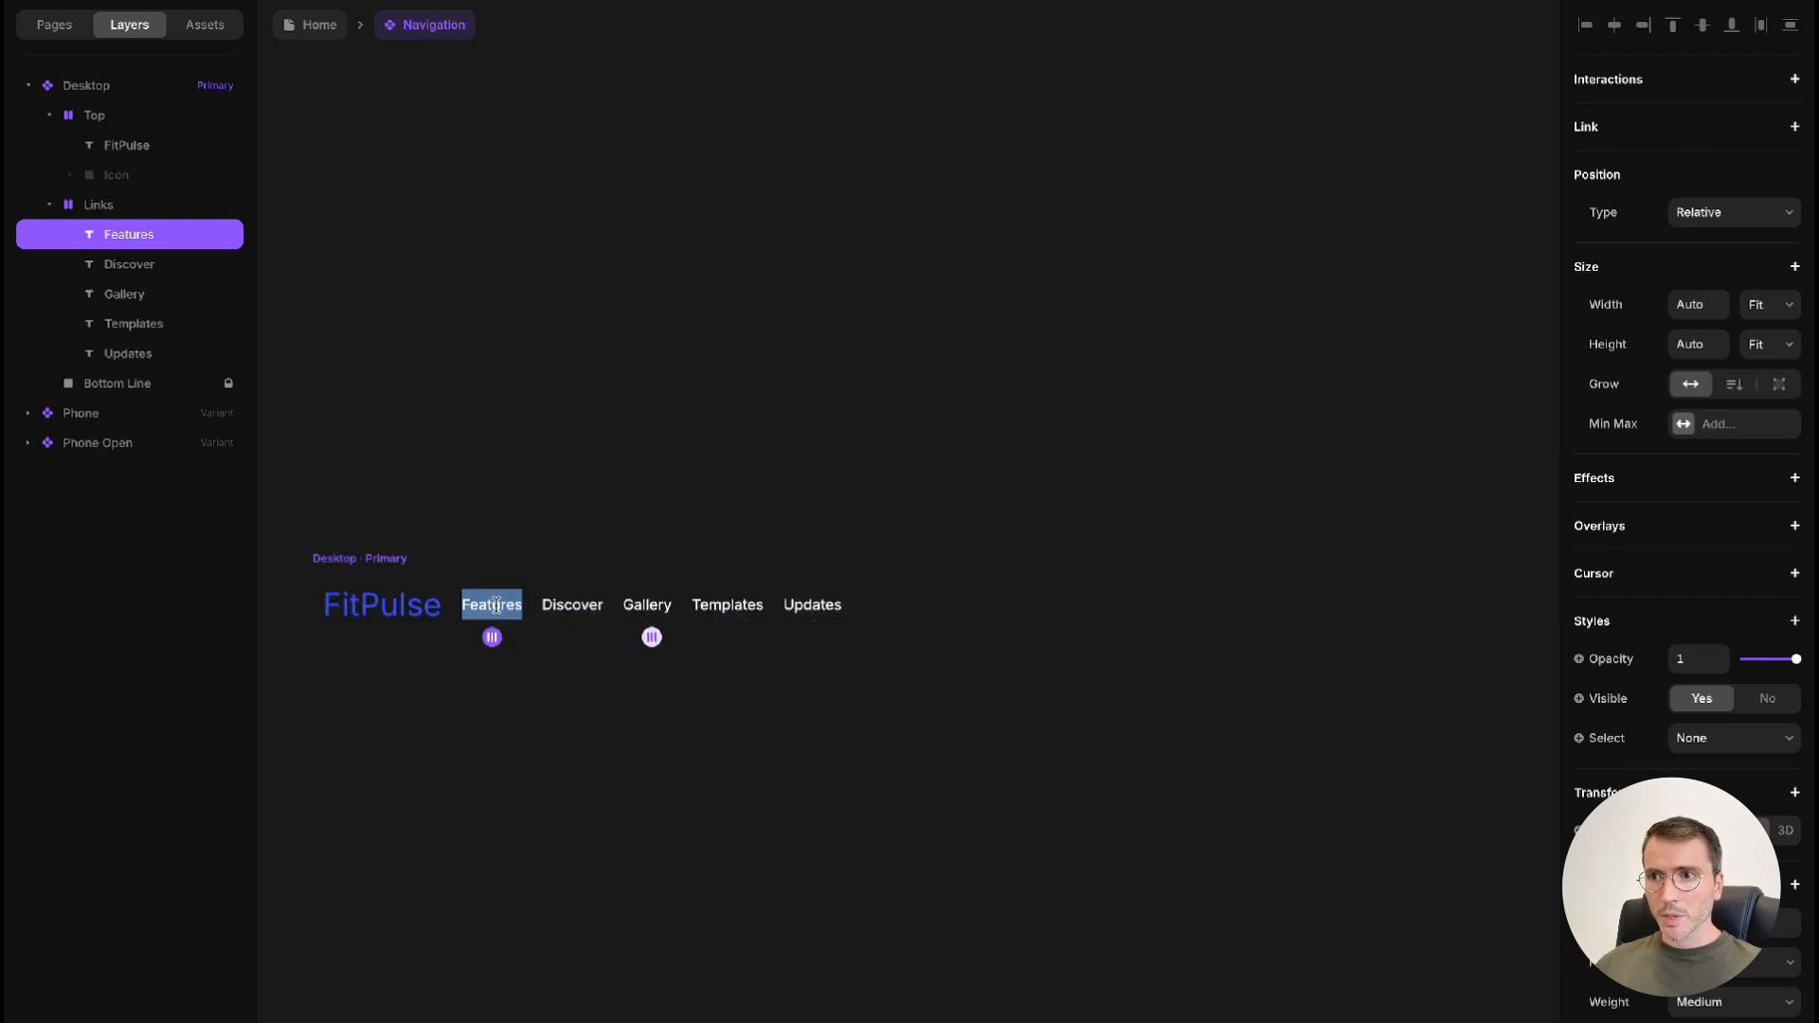
{"action": "type", "text": "Gima"}
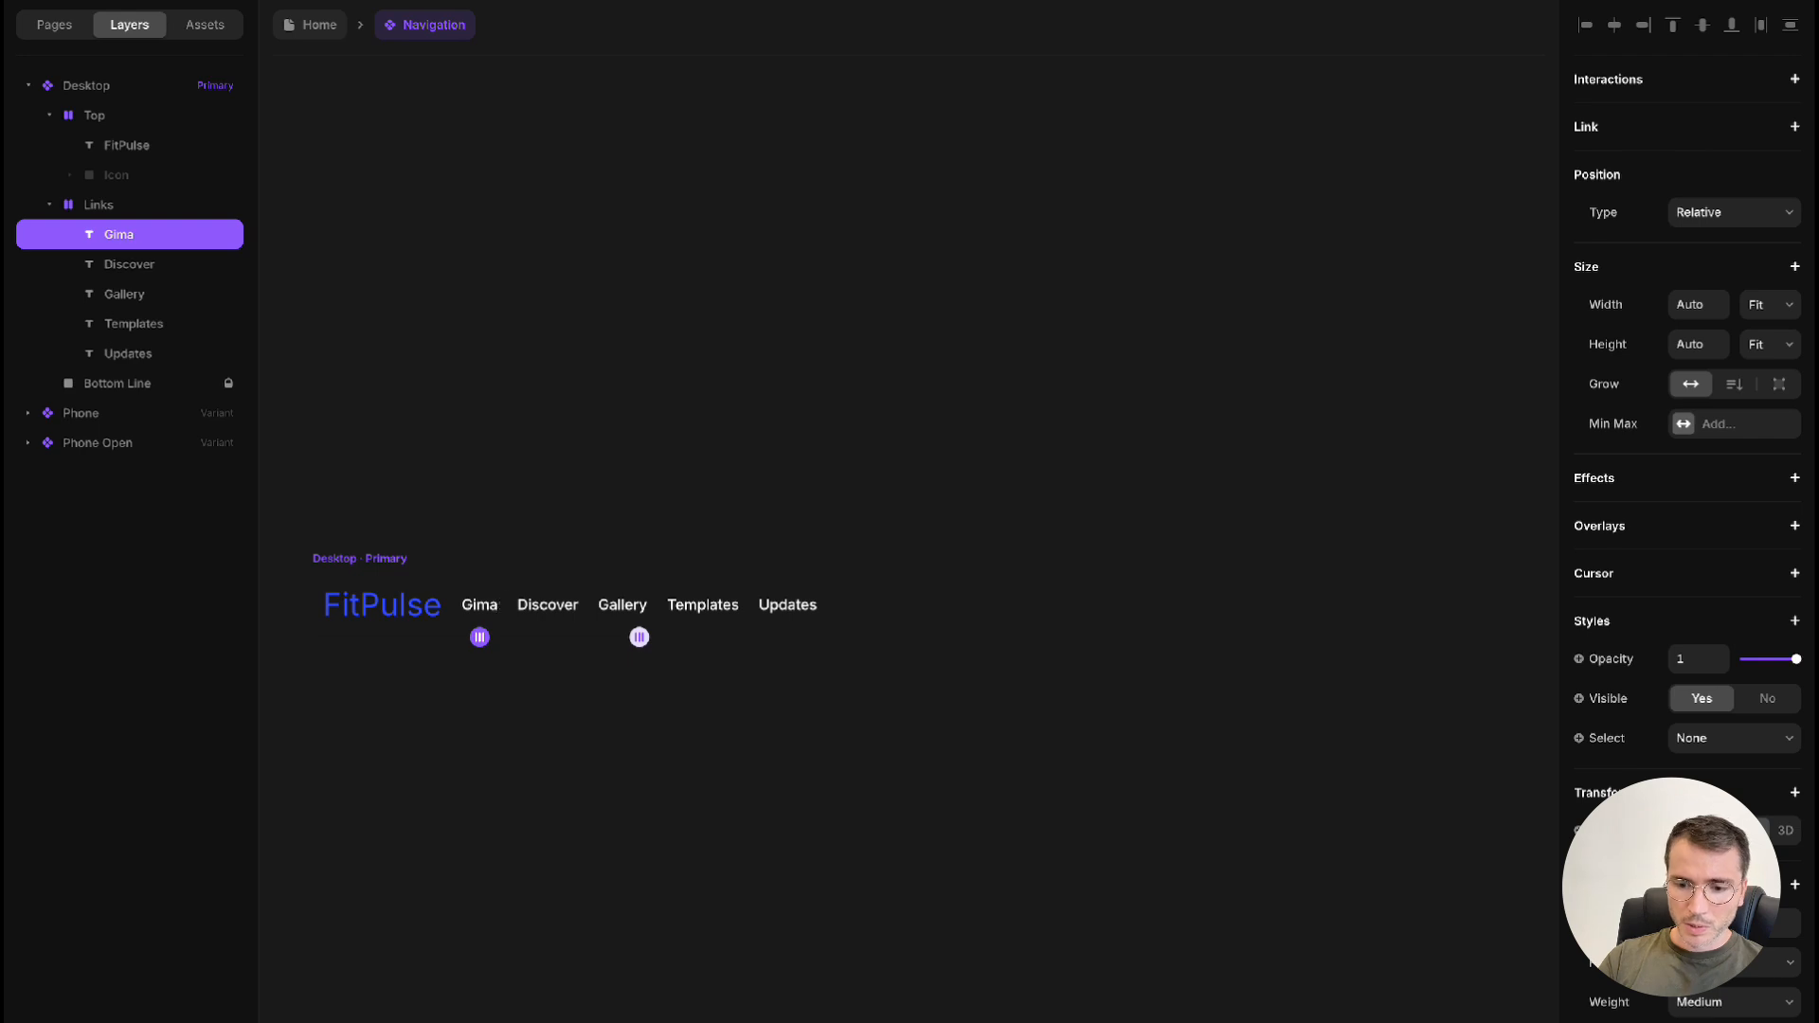
{"action": "type", "text": "sios"}
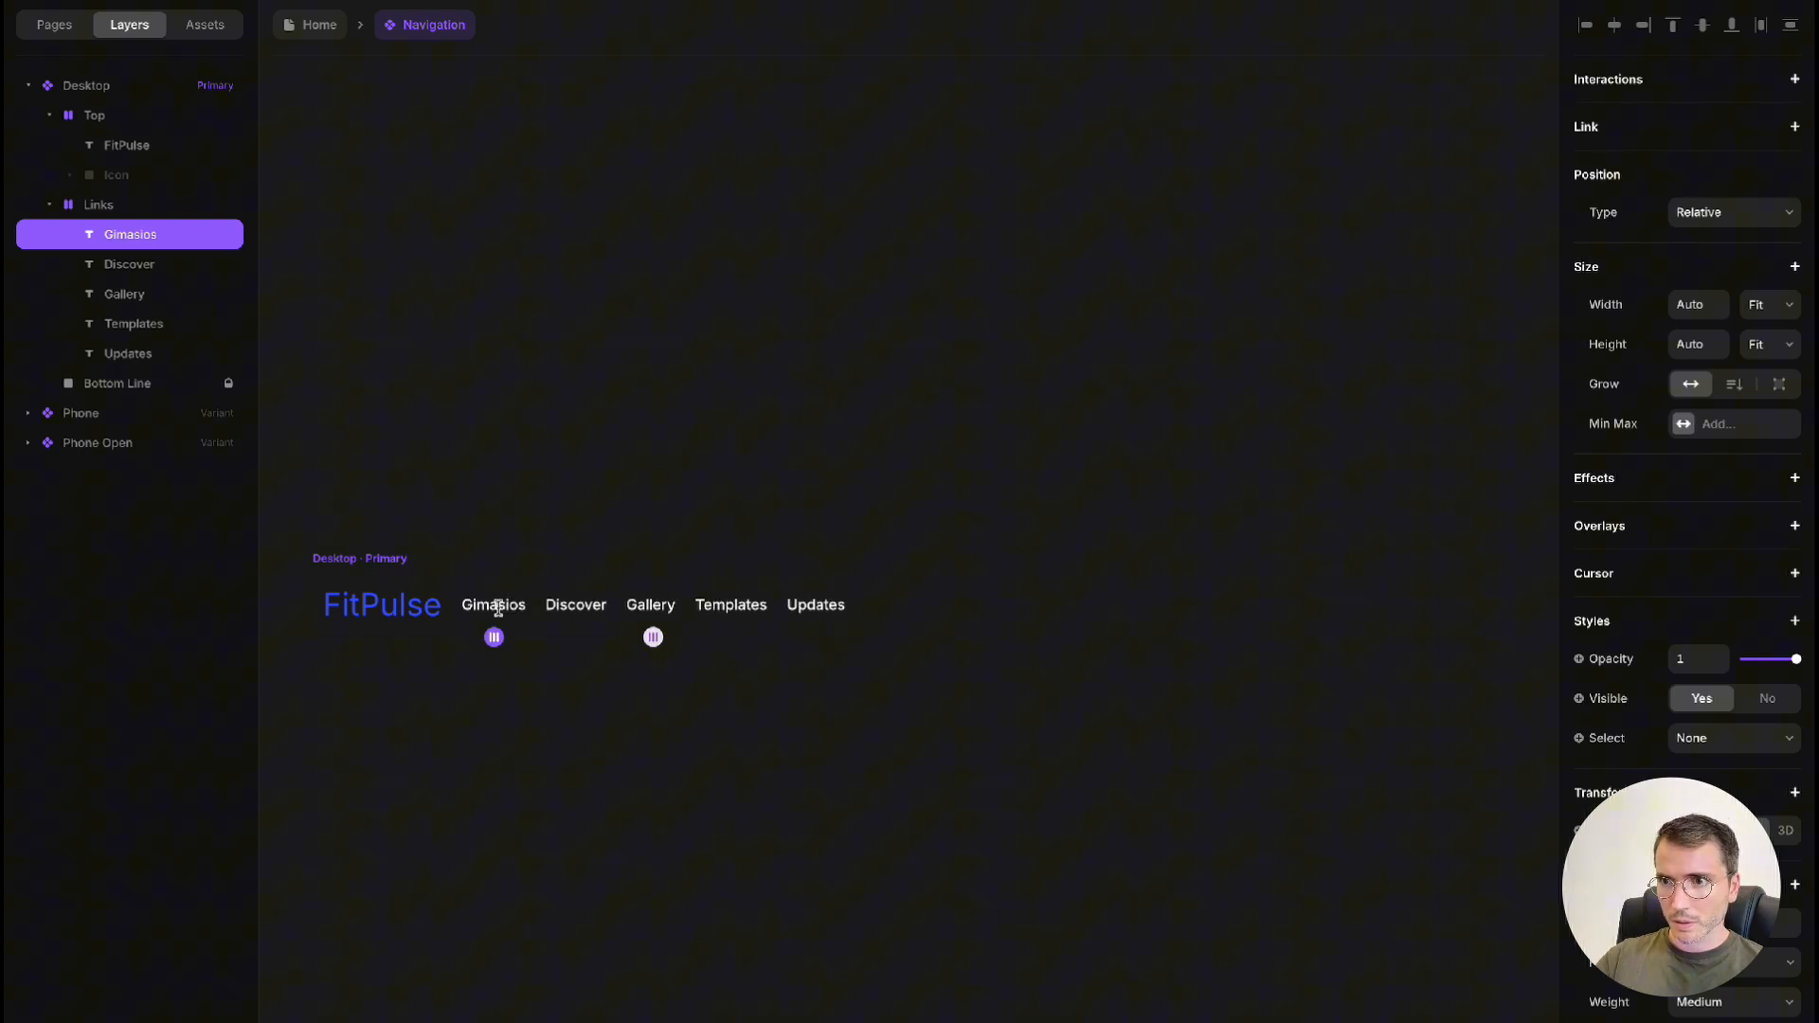
{"action": "double_click", "coordinate": [576, 606]}
{"action": "type", "text": "Programas"}
Rename the Gallery, Templates and Updates links in the Desktop variant to "Entrenadores", "Precios" and "Contacto"
{"action": "double_click", "coordinate": [662, 606]}
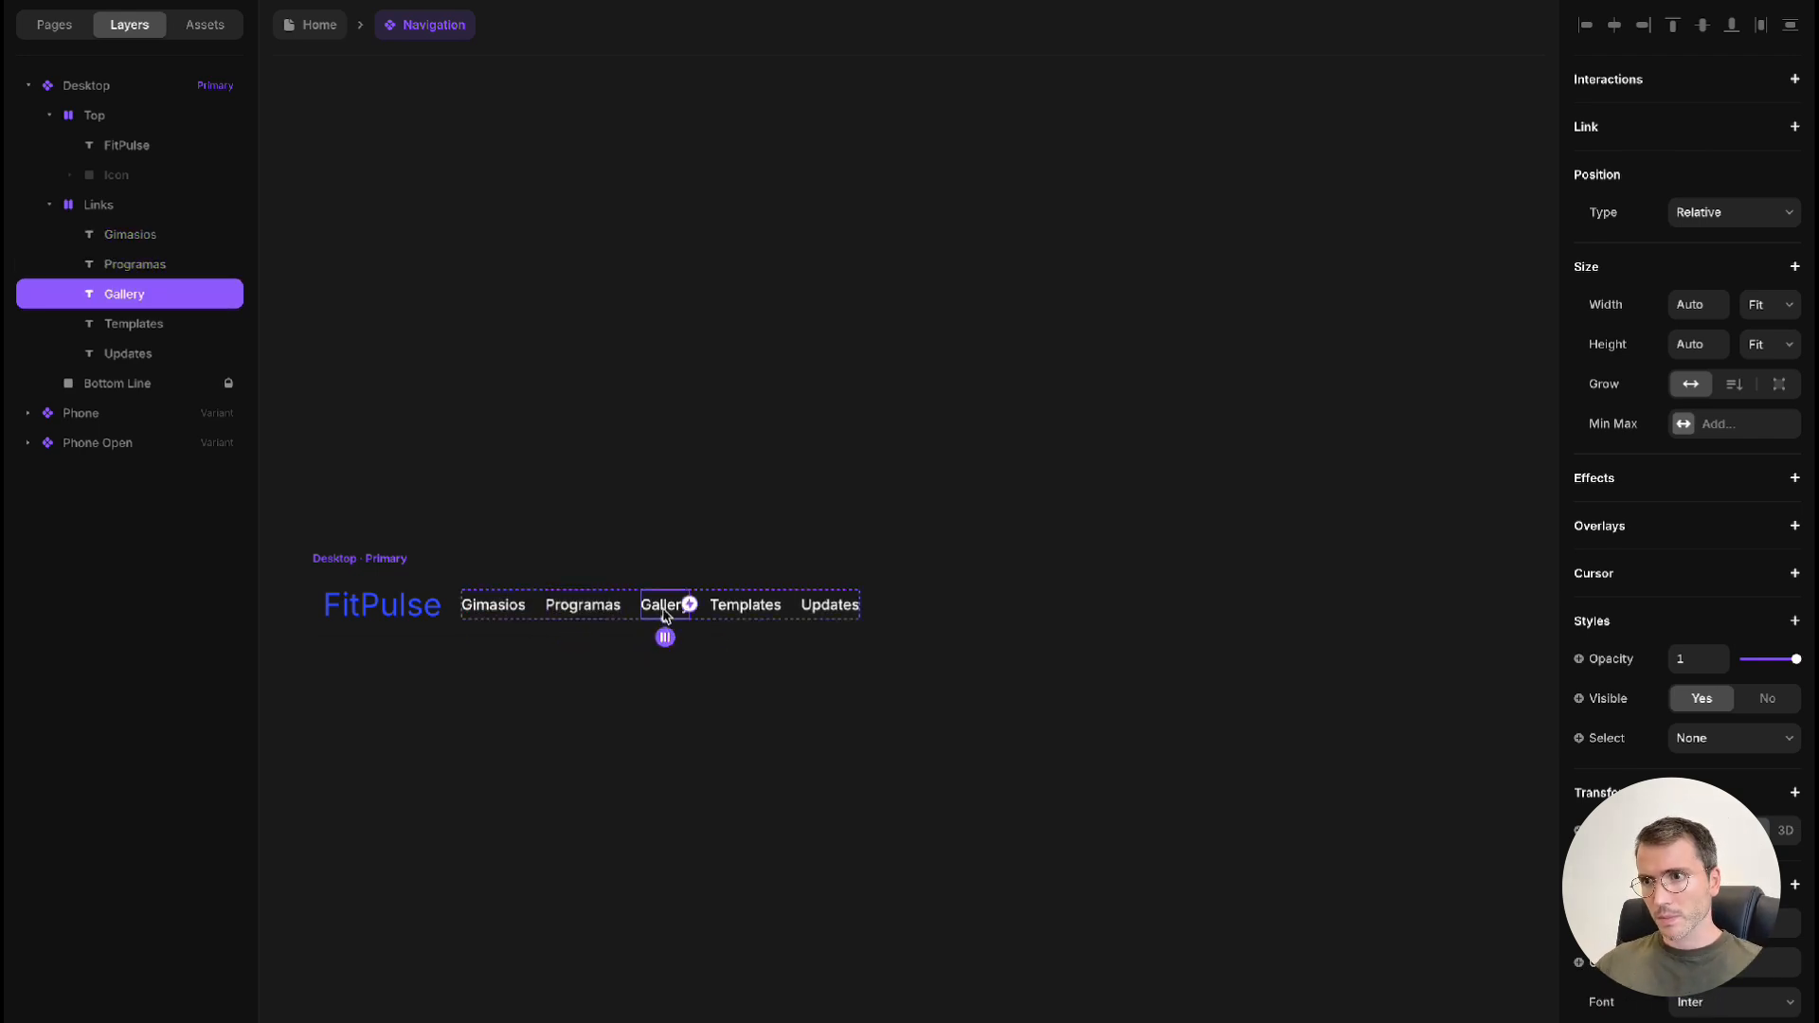
{"action": "type", "text": "Entrenadores"}
{"action": "left_click", "coordinate": [772, 607]}
{"action": "double_click", "coordinate": [758, 606]}
{"action": "type", "text": "Precios"}
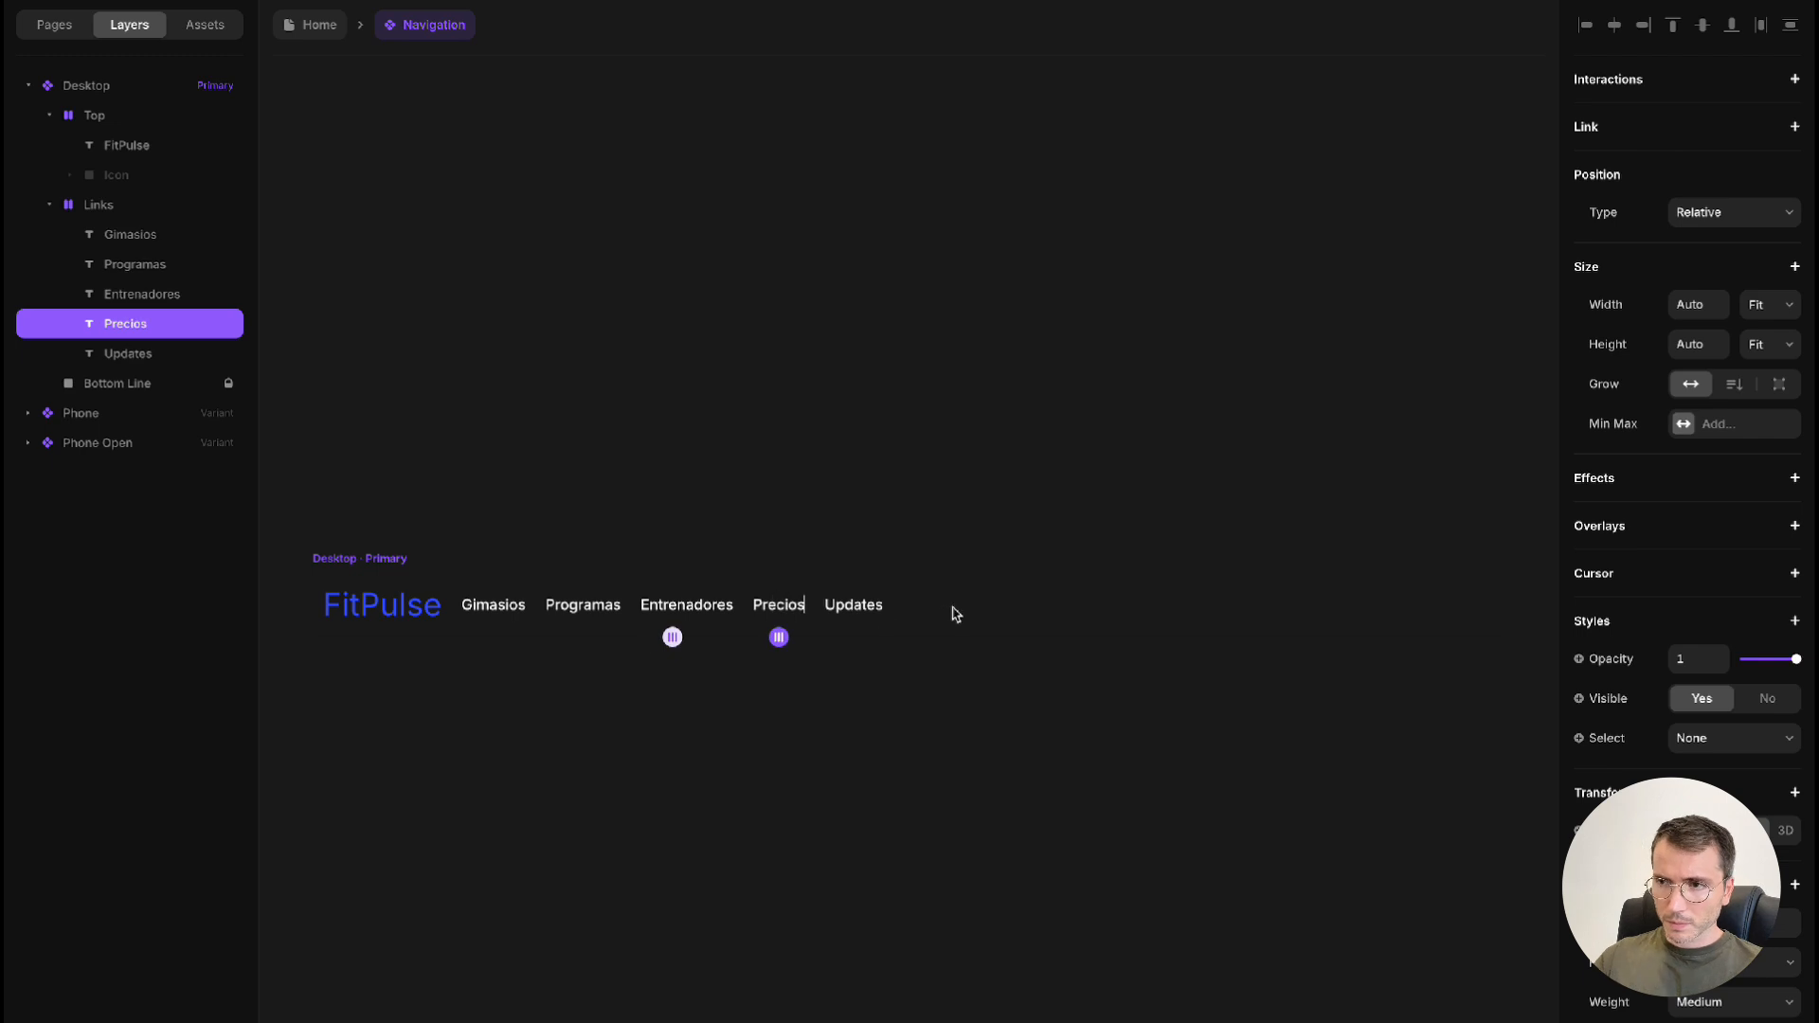
{"action": "double_click", "coordinate": [819, 604]}
{"action": "type", "text": "Contacto"}
{"action": "key", "text": "Escape"}
{"action": "key", "text": "shift+1"}
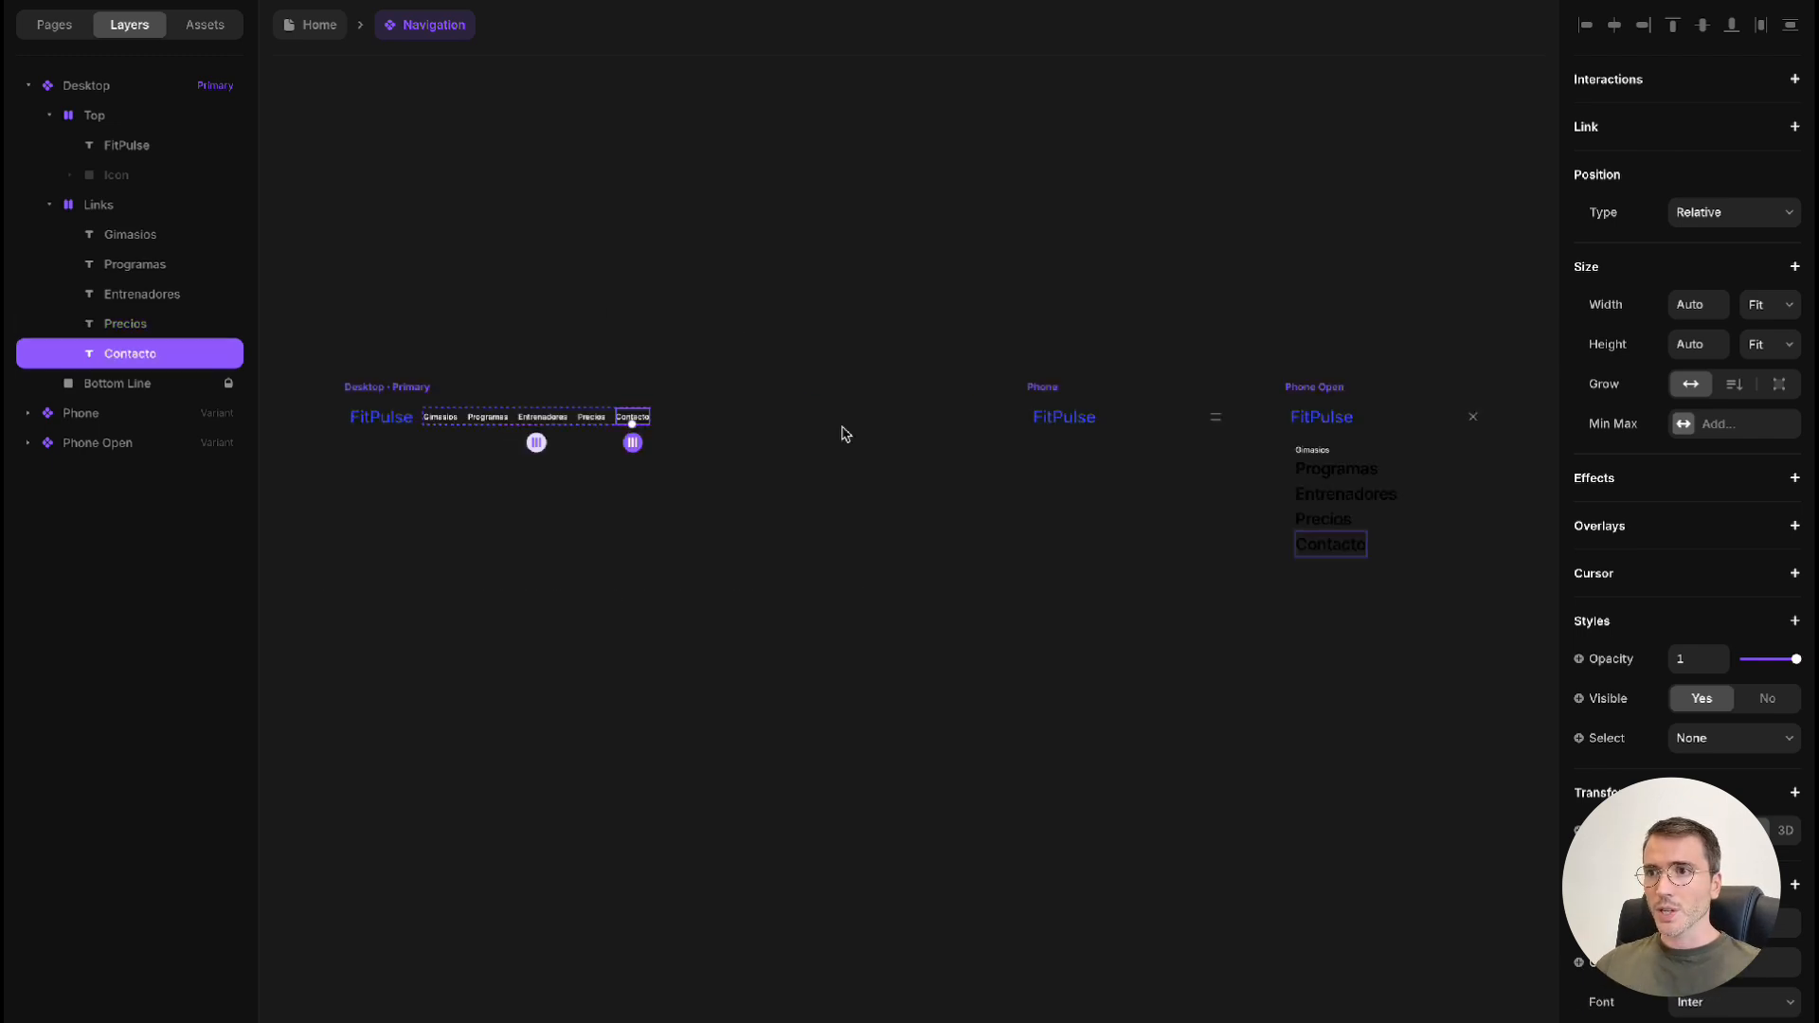
{"action": "left_click", "coordinate": [845, 434]}
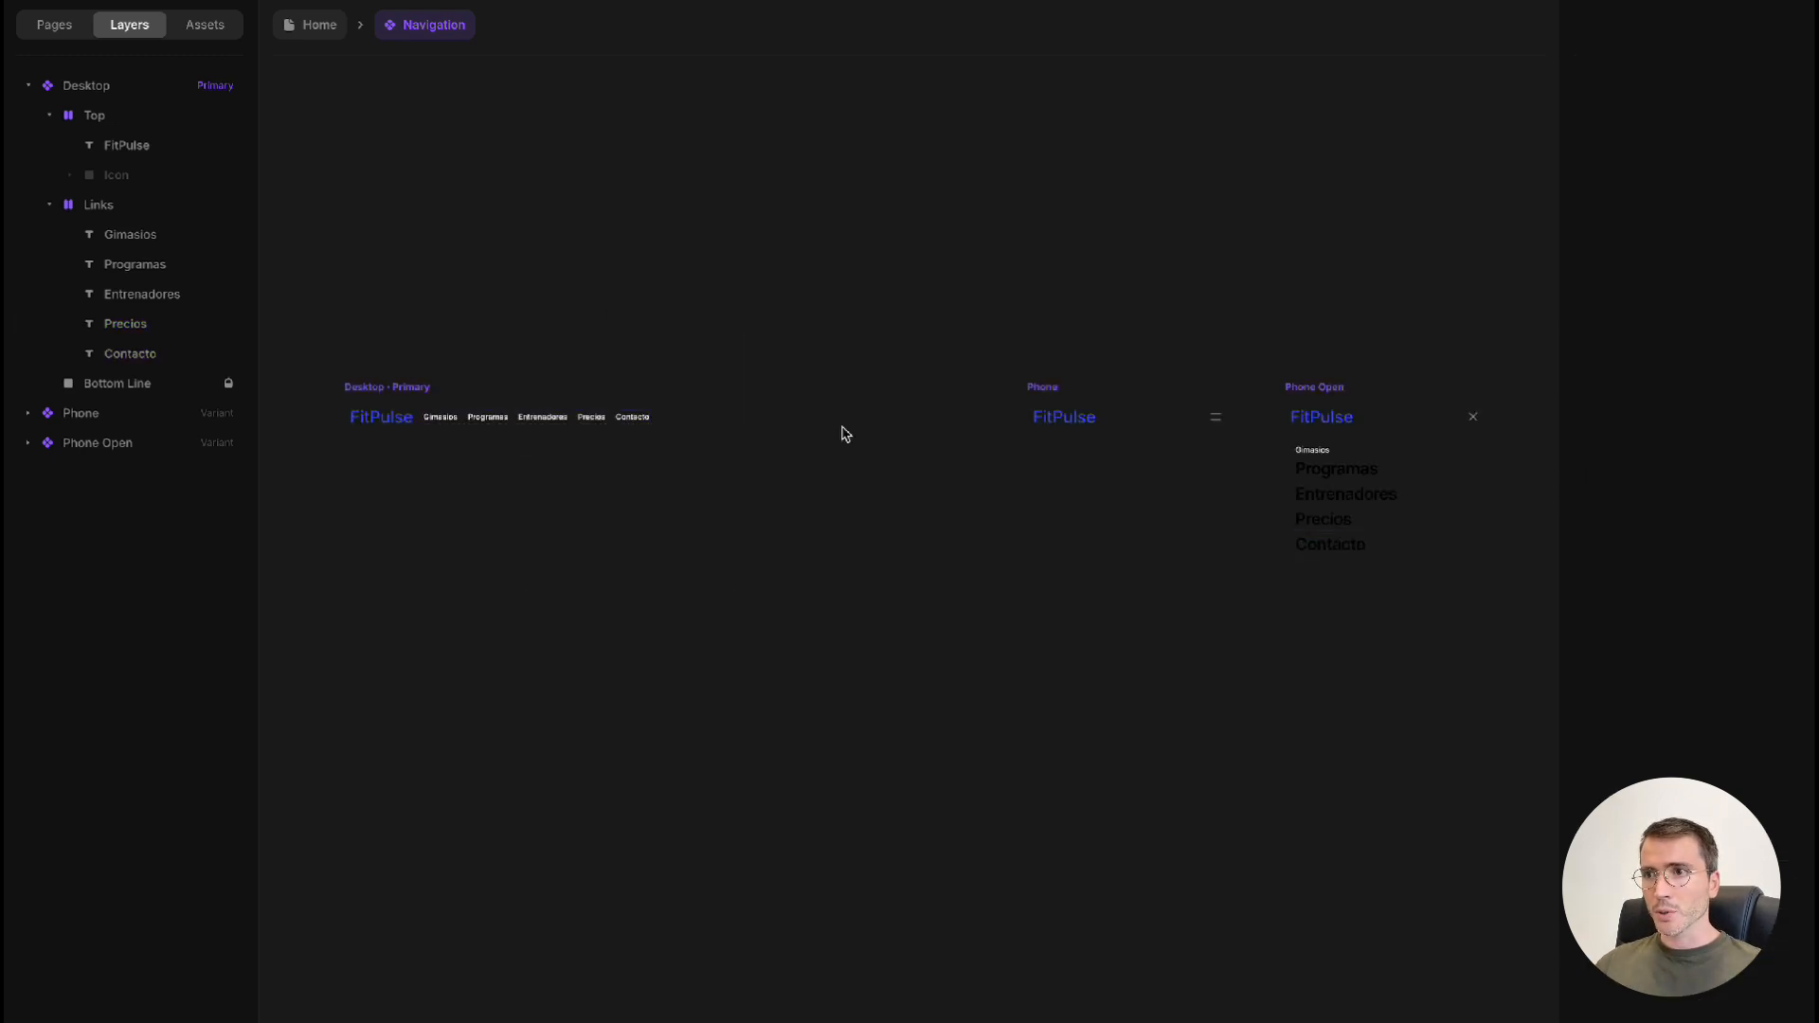
Change the color of the Programas, Entrenadores, Precios and Contacto links in the Phone Open variant to white (#FFFFFF)
{"action": "left_click", "coordinate": [1347, 475]}
{"action": "left_click", "coordinate": [1342, 493], "text": "shift"}
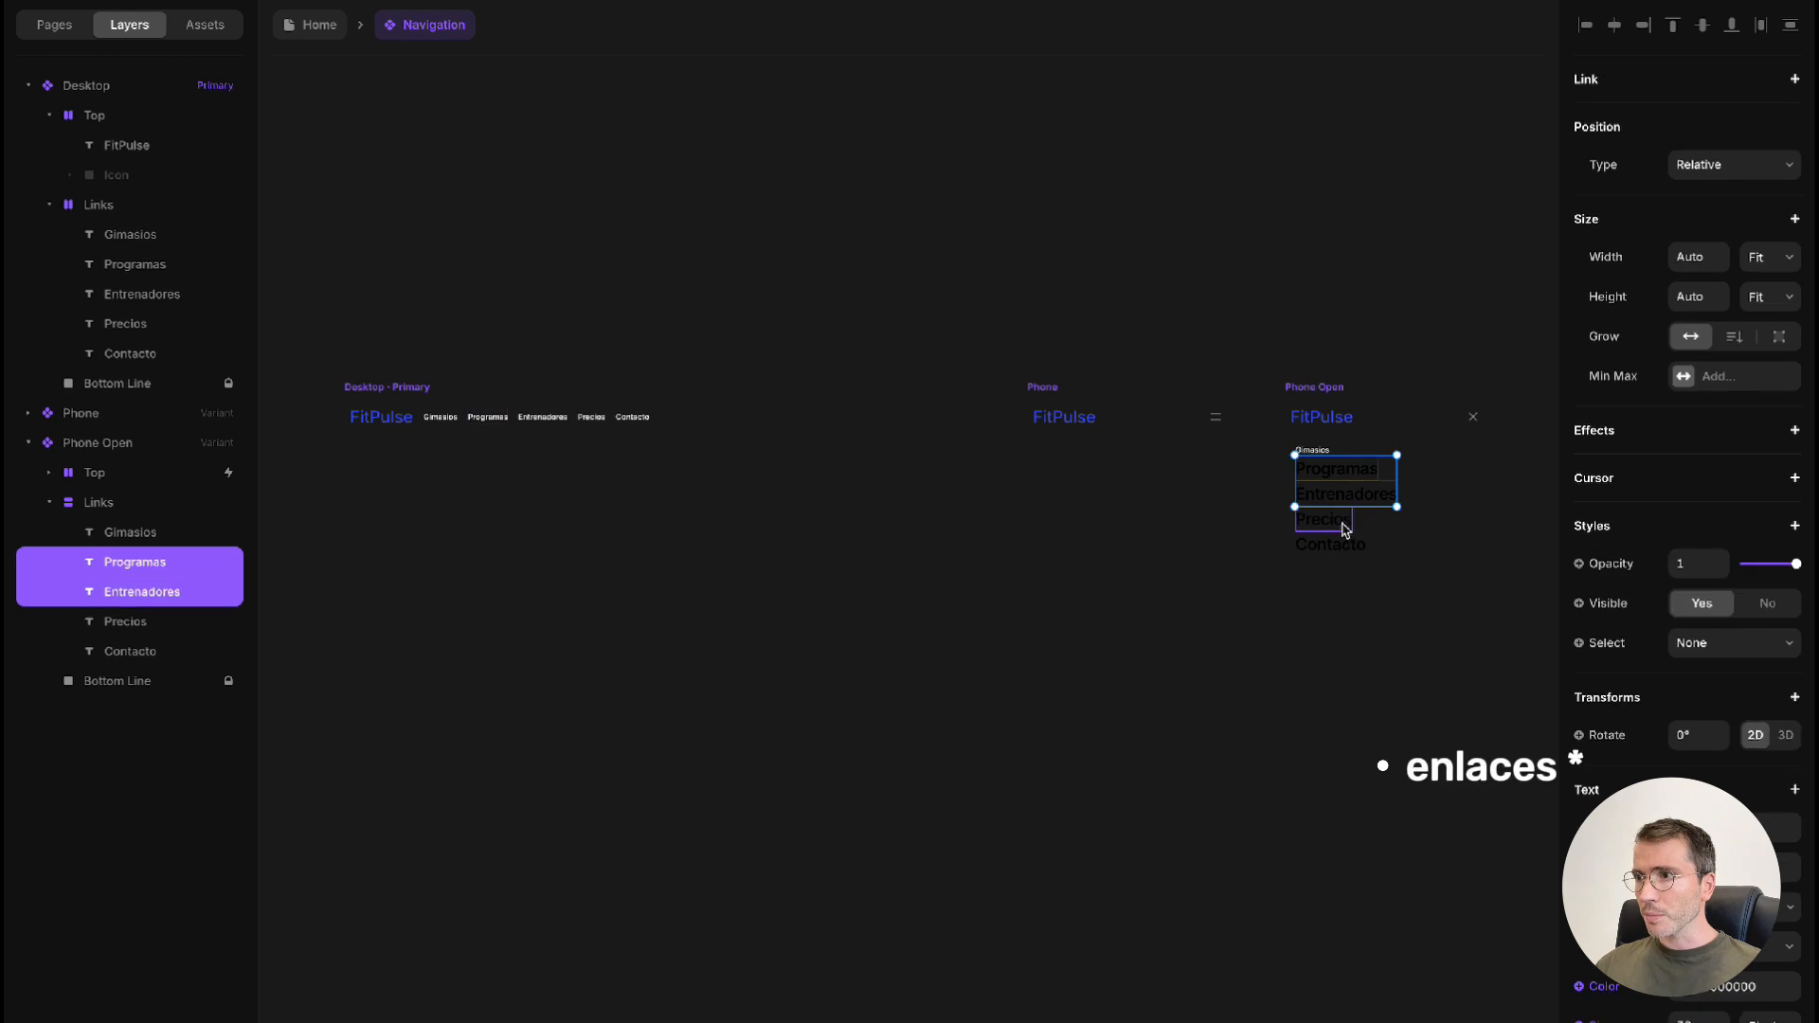
{"action": "left_click", "coordinate": [1343, 519], "text": "shift"}
{"action": "left_click", "coordinate": [1345, 547], "text": "shift"}
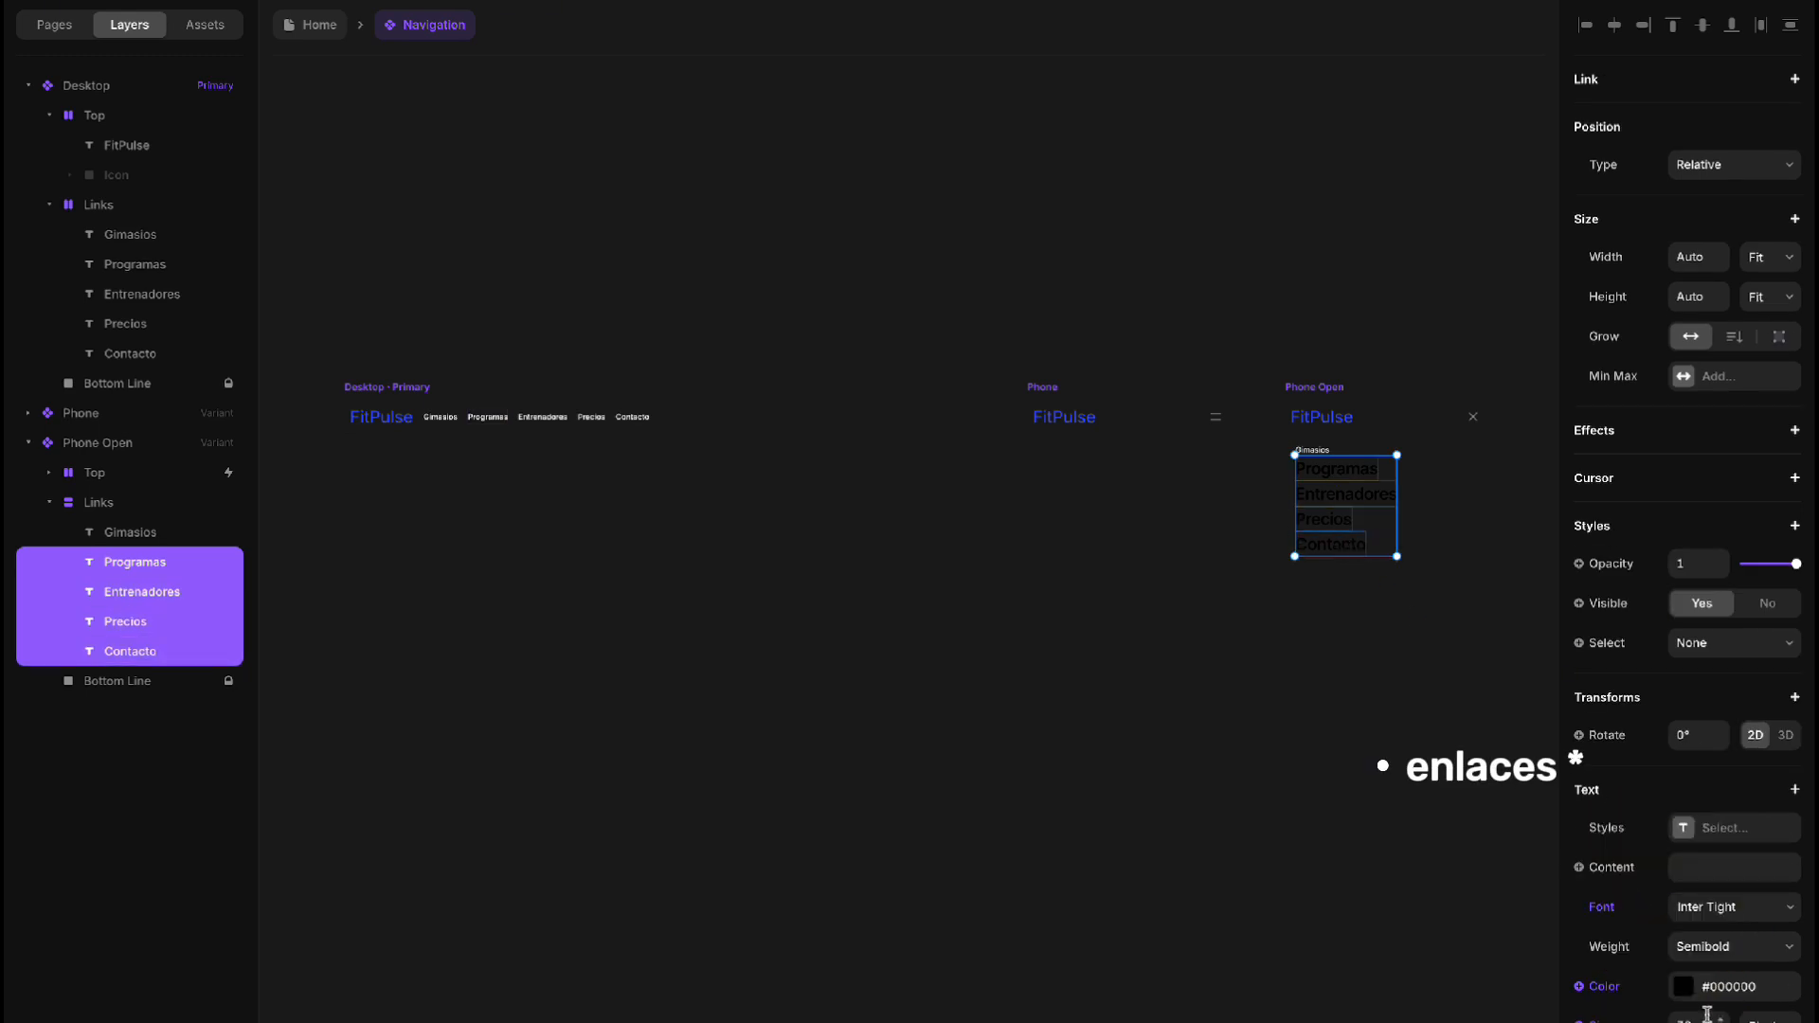
{"action": "left_click", "coordinate": [1724, 986]}
{"action": "left_click", "coordinate": [1303, 813]}
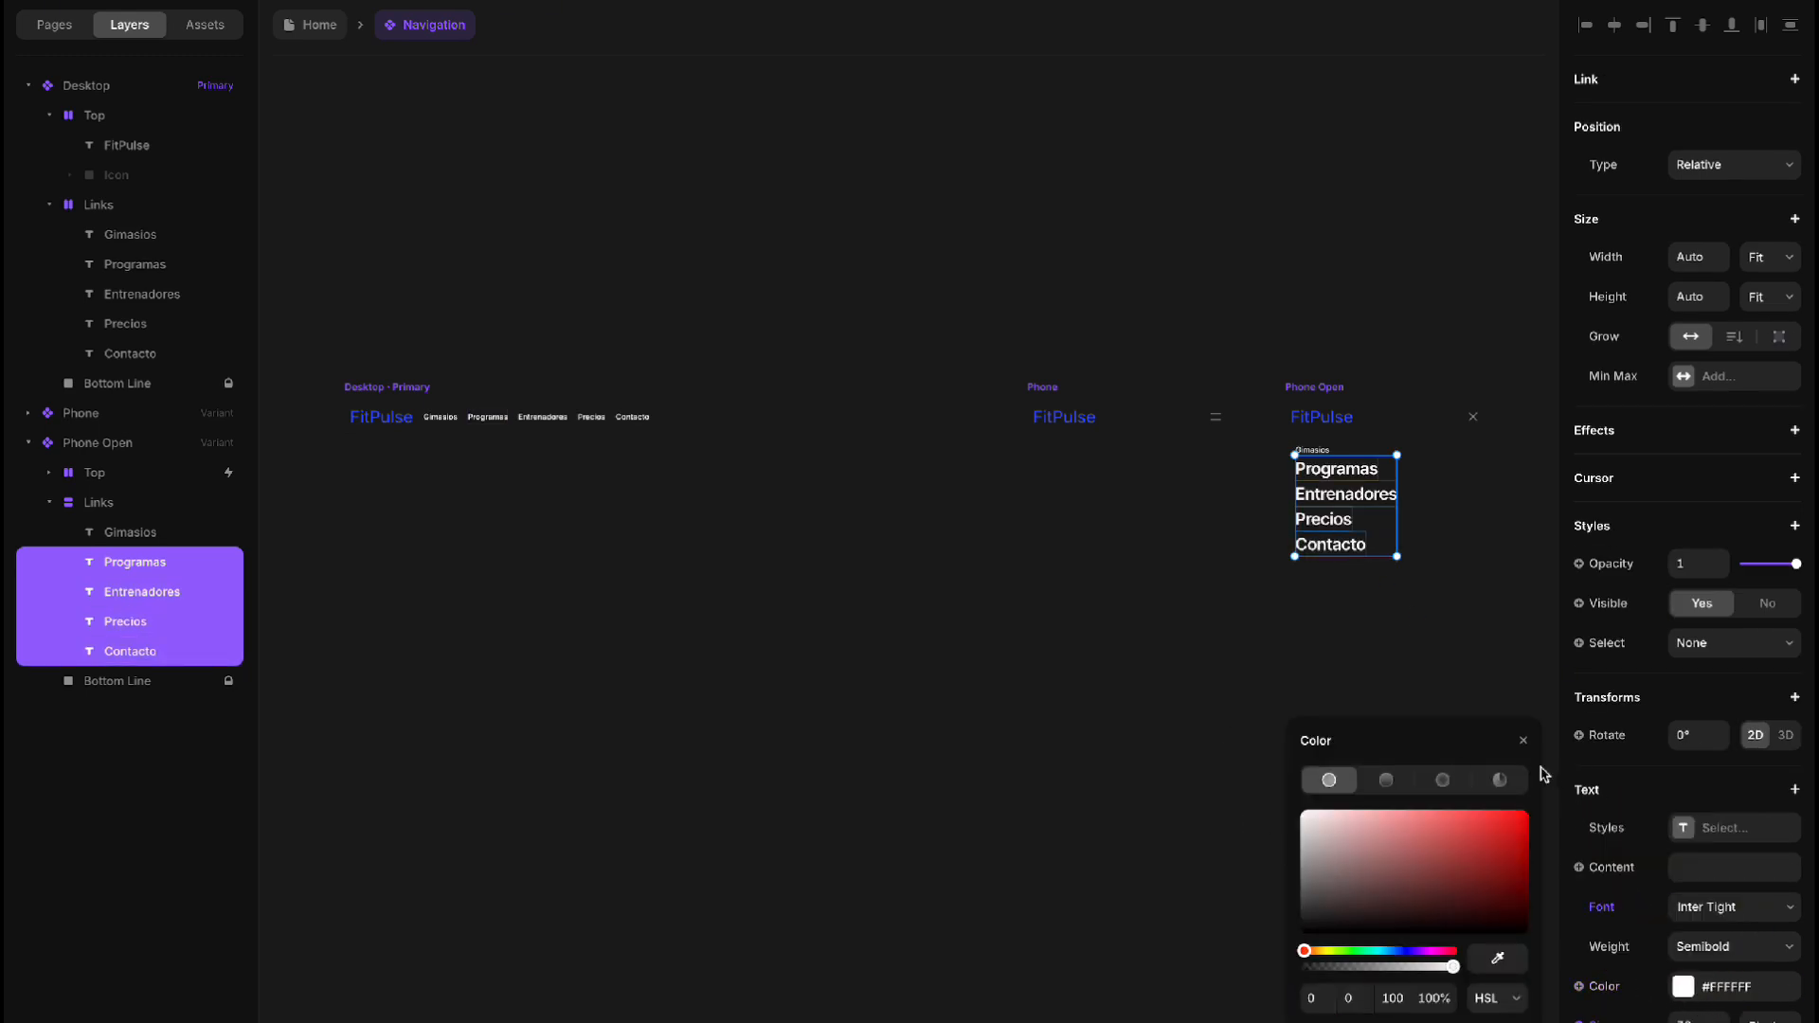
{"action": "left_click", "coordinate": [1523, 741]}
Set the Gimasios link in the Phone Open variant to a text size of 32 pixels
{"action": "left_click", "coordinate": [1320, 454]}
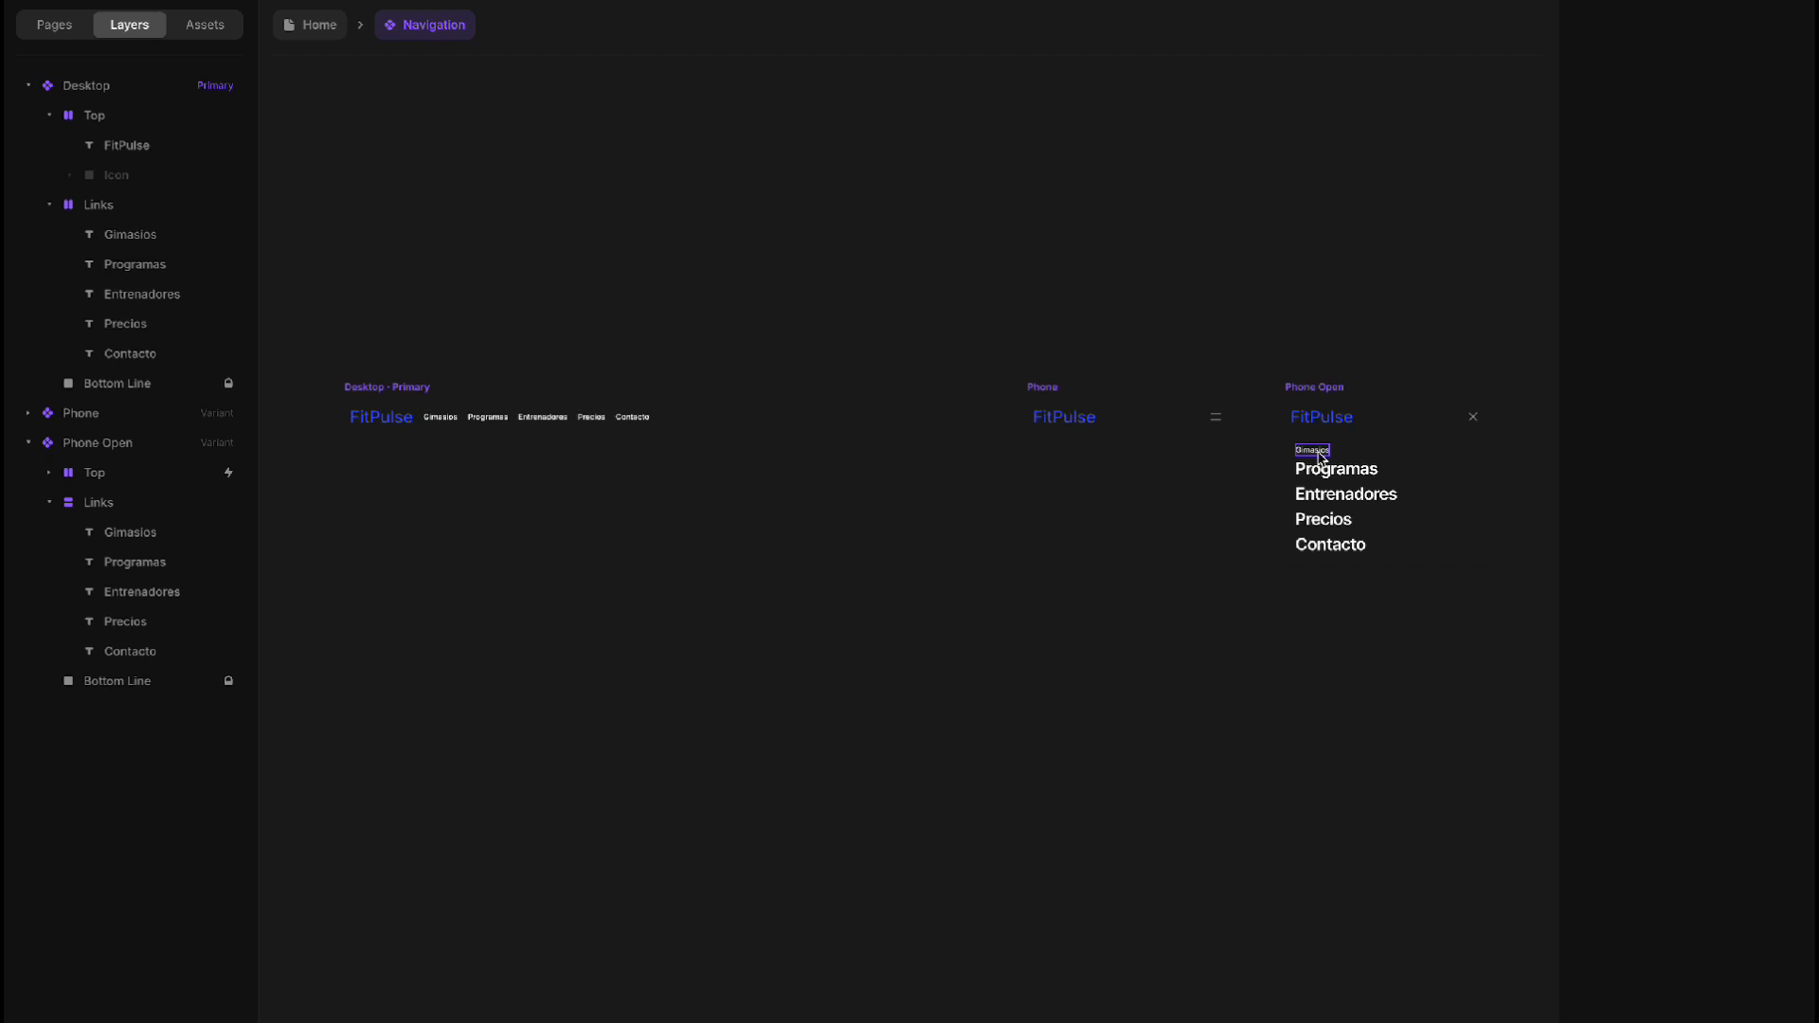
{"action": "left_click", "coordinate": [1322, 453]}
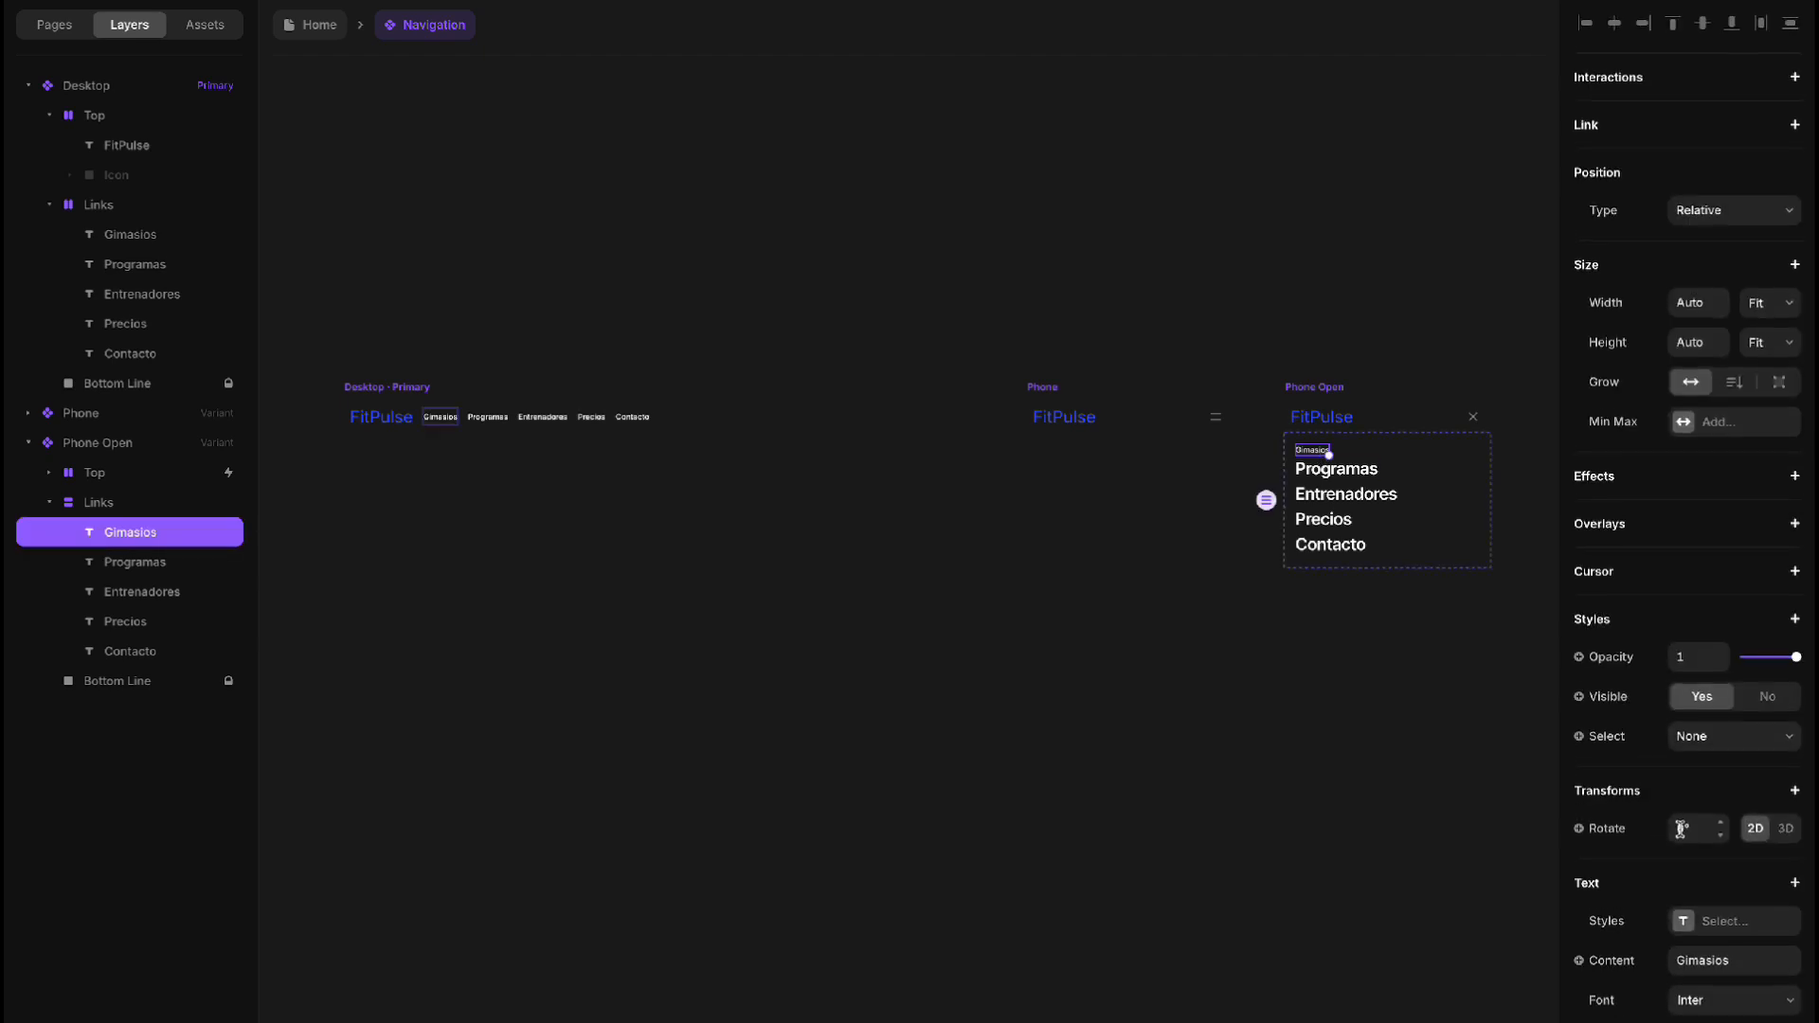
{"action": "scroll", "coordinate": [1677, 815], "scroll_direction": "down", "scroll_amount": 3}
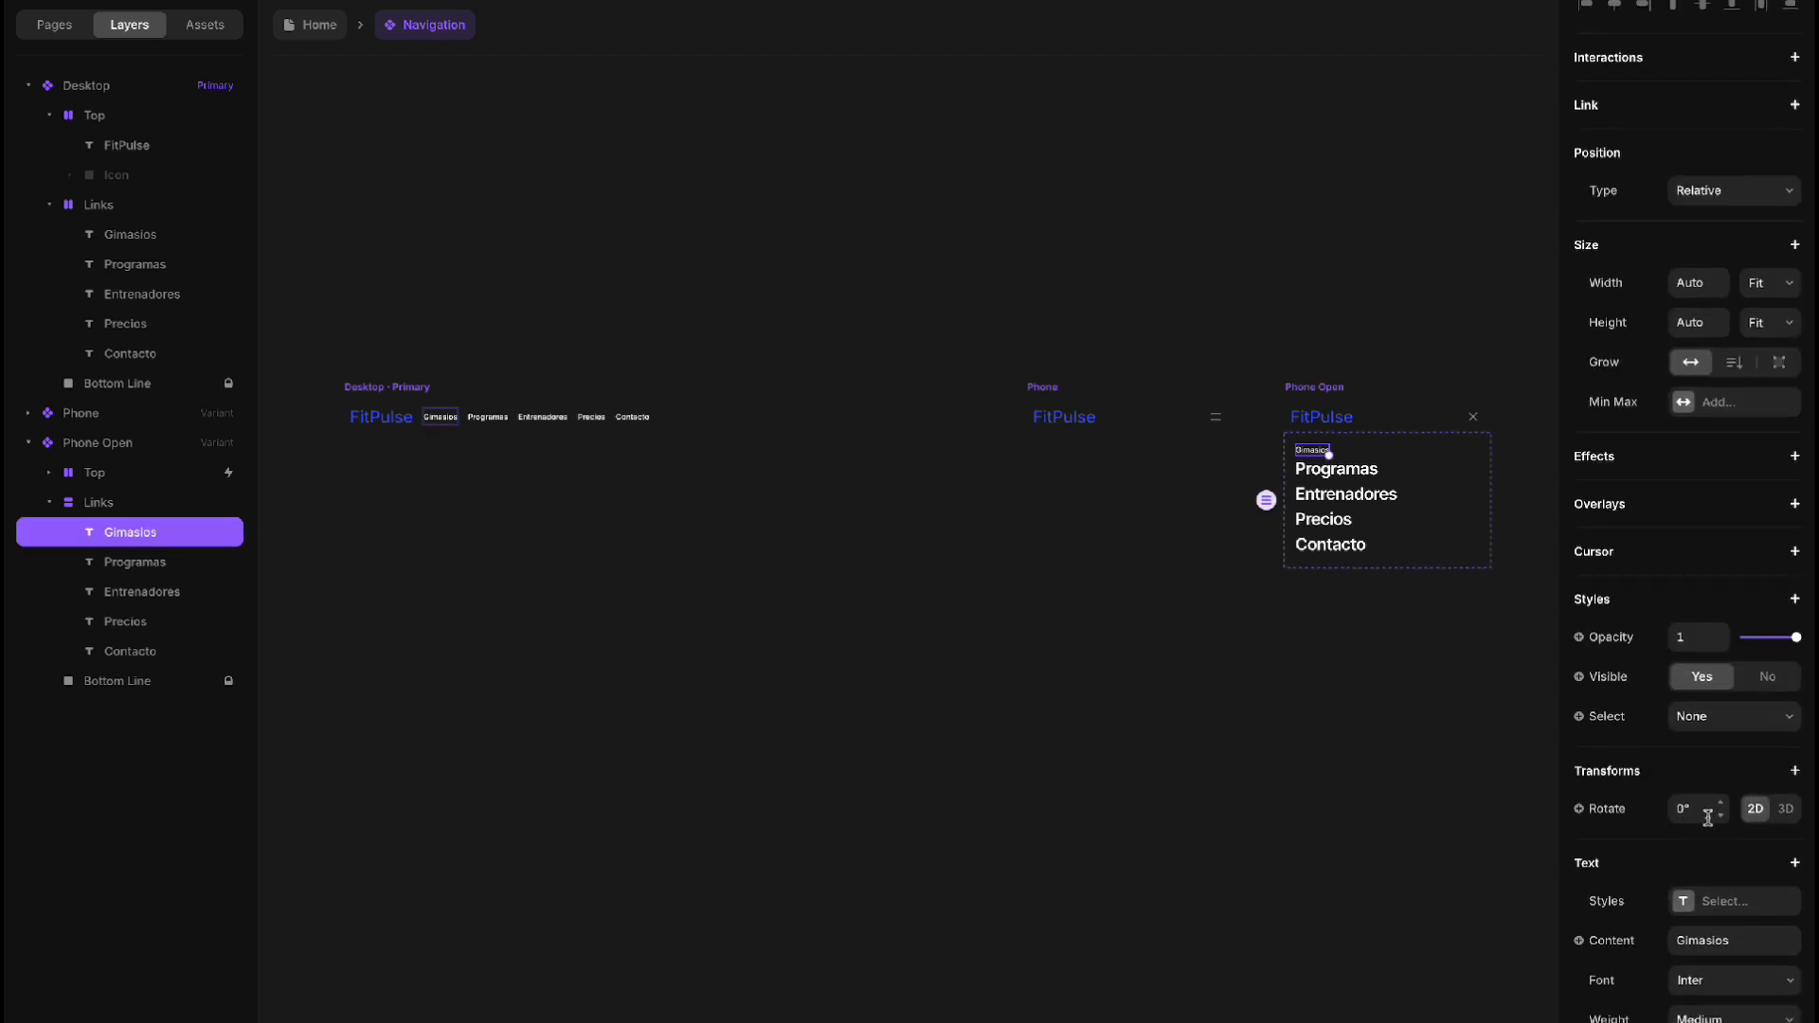
{"action": "left_click", "coordinate": [1332, 474]}
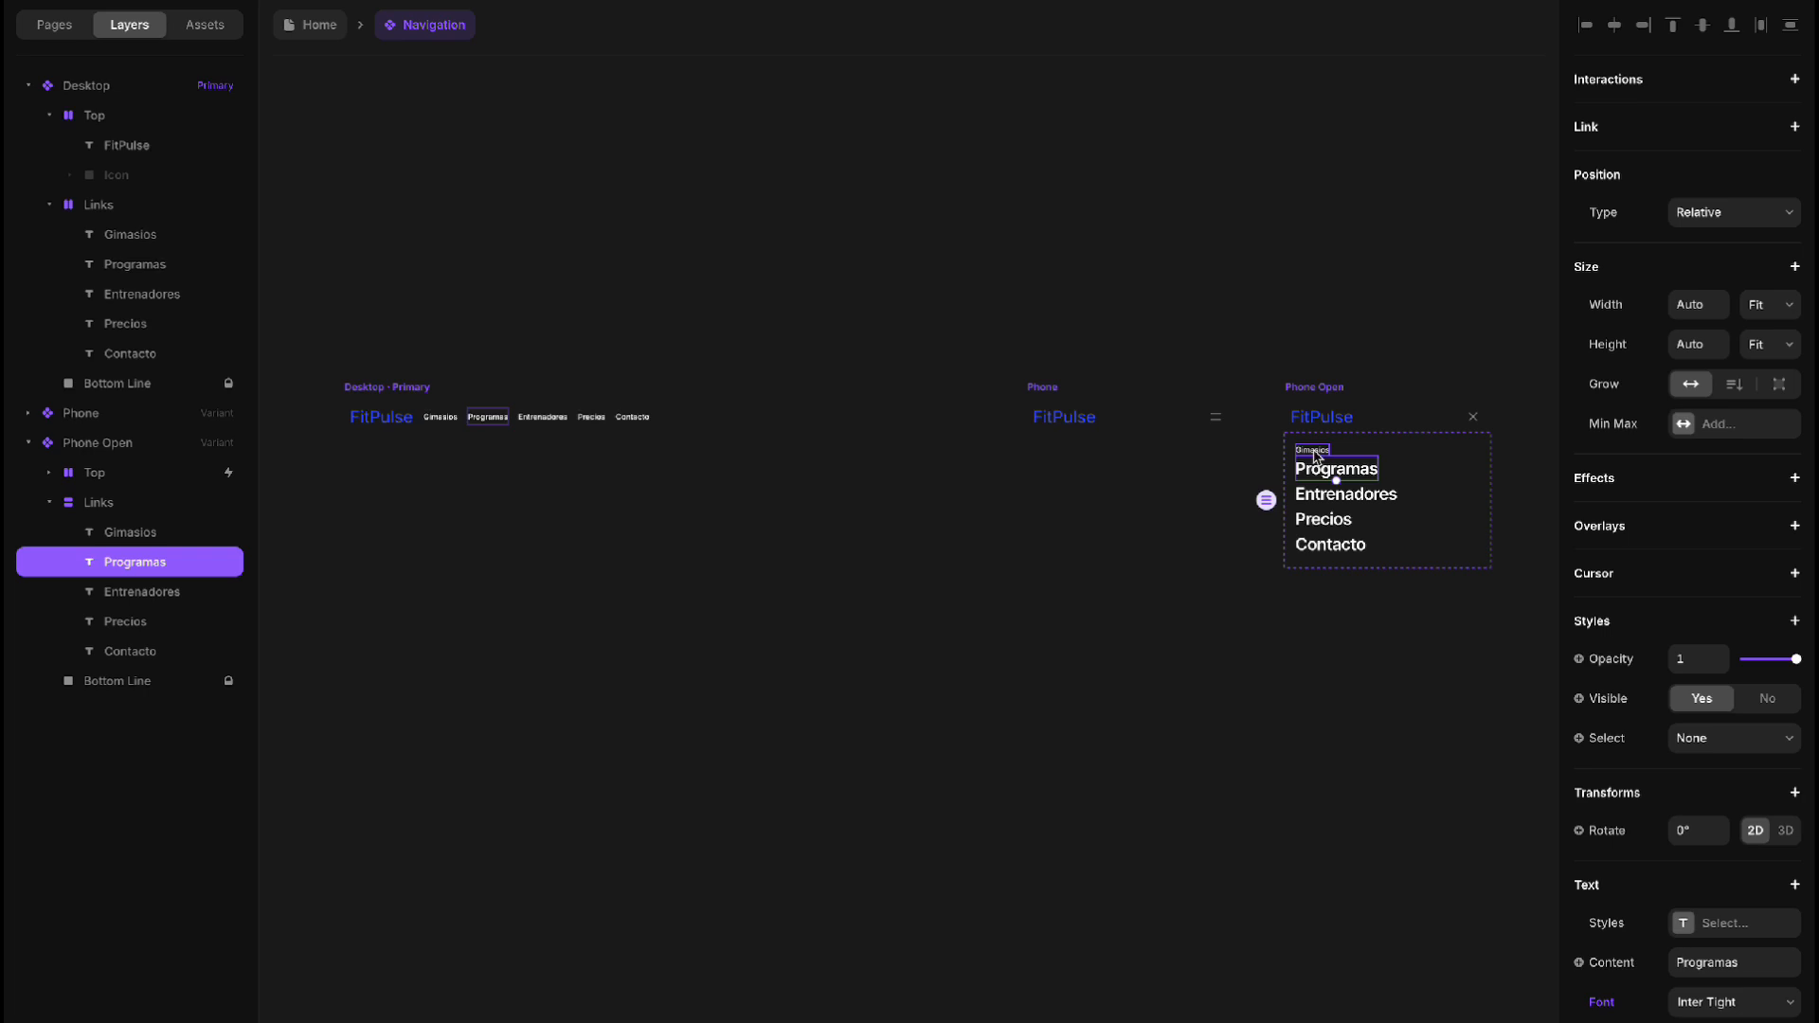
{"action": "left_click", "coordinate": [1314, 453]}
{"action": "left_click", "coordinate": [1689, 998]}
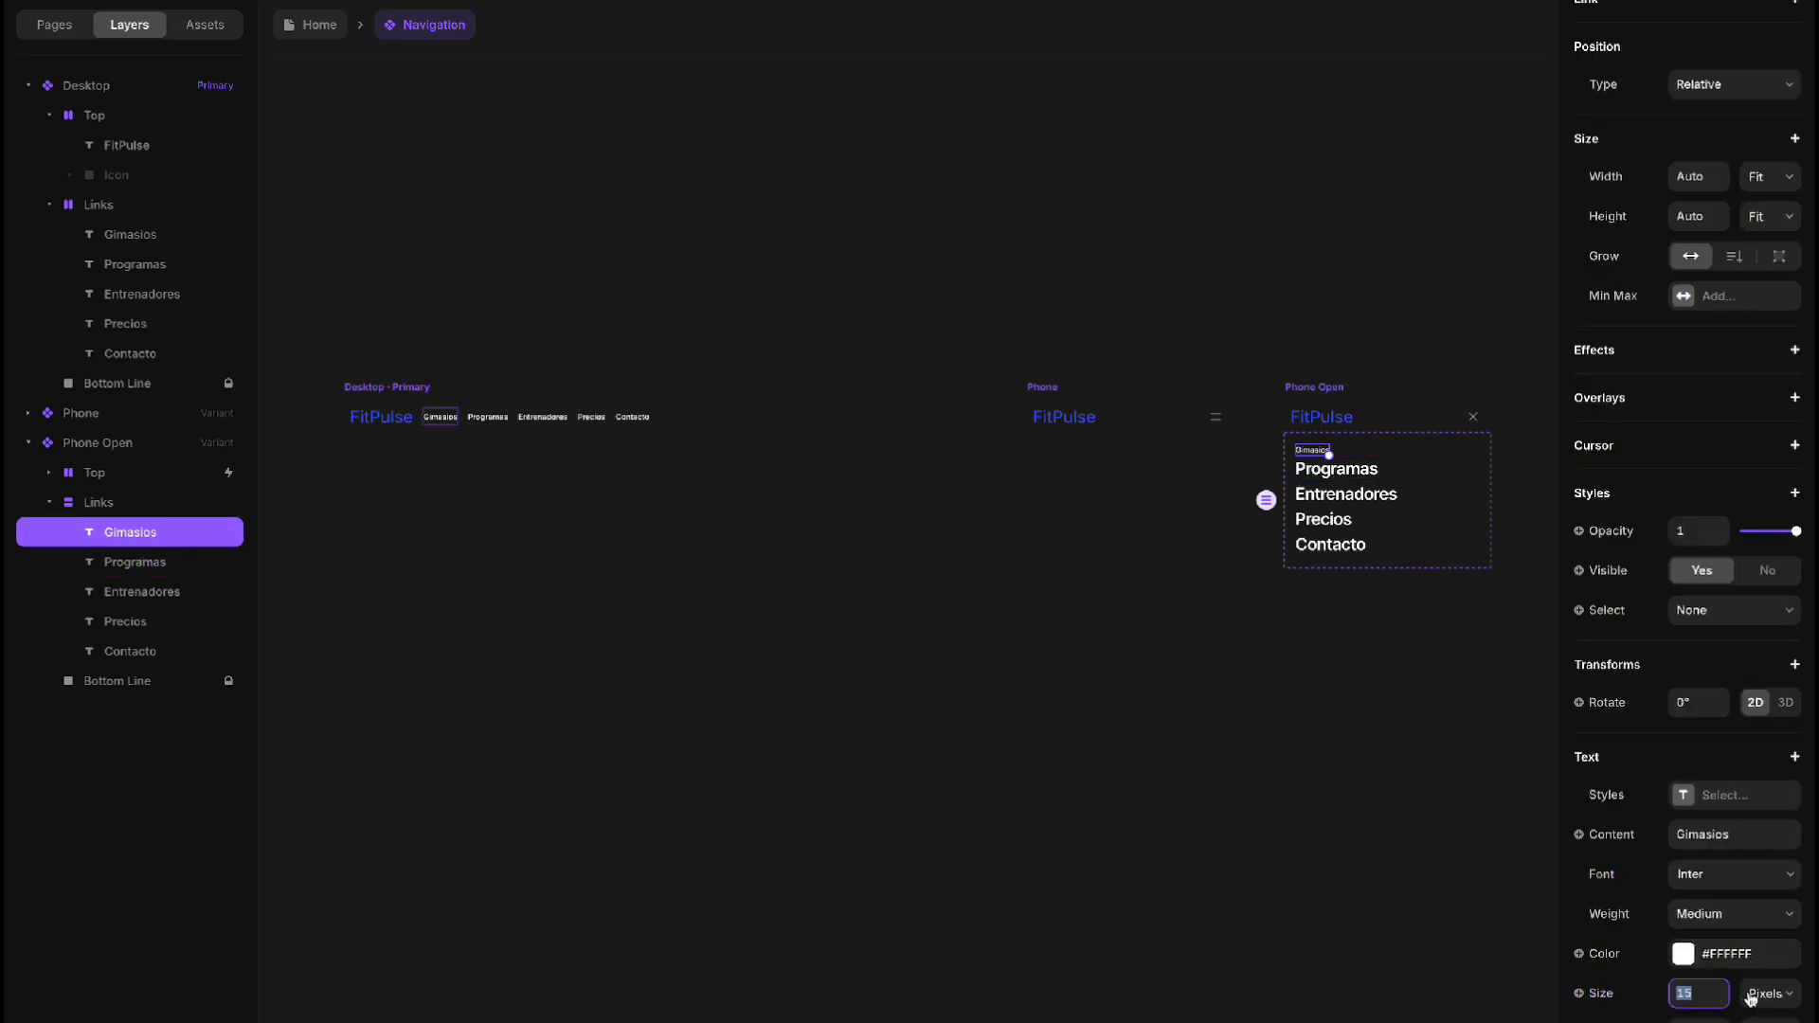
{"action": "type", "text": "32"}
{"action": "key", "text": "Return"}
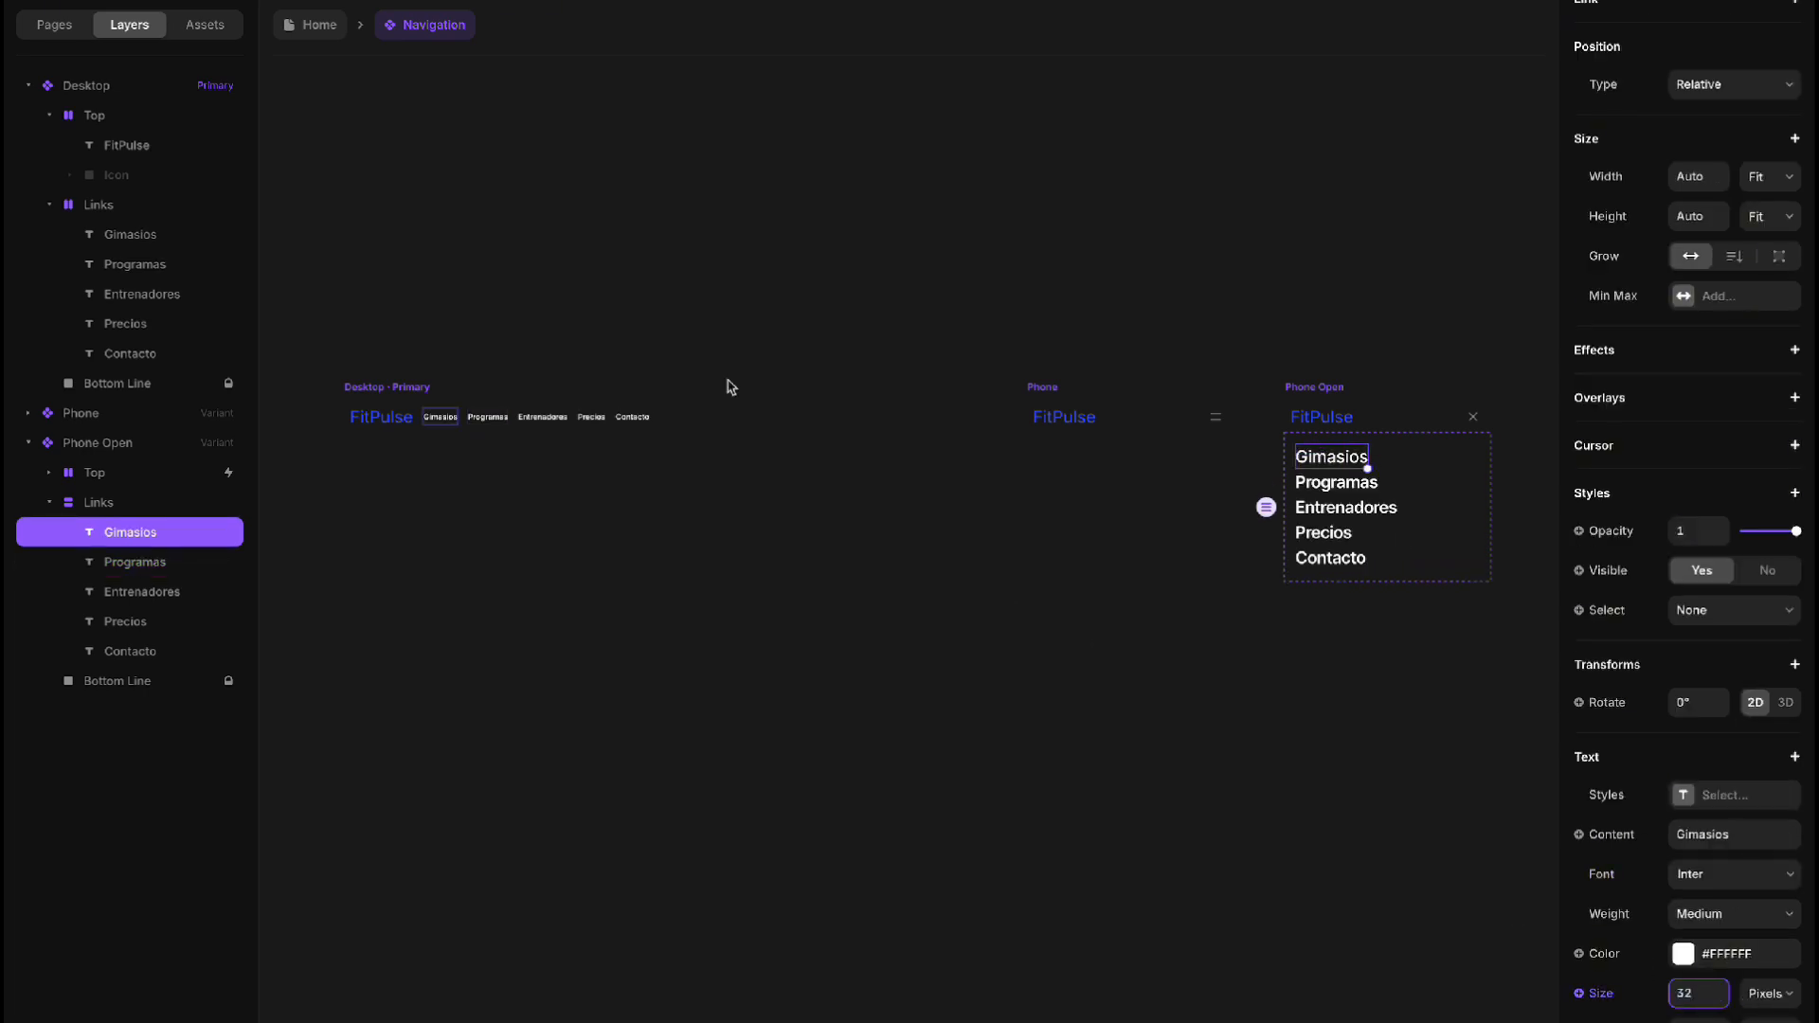
Return to the Home page and fill the Header Image section with the picture hero_img.jpg
{"action": "left_click", "coordinate": [325, 38]}
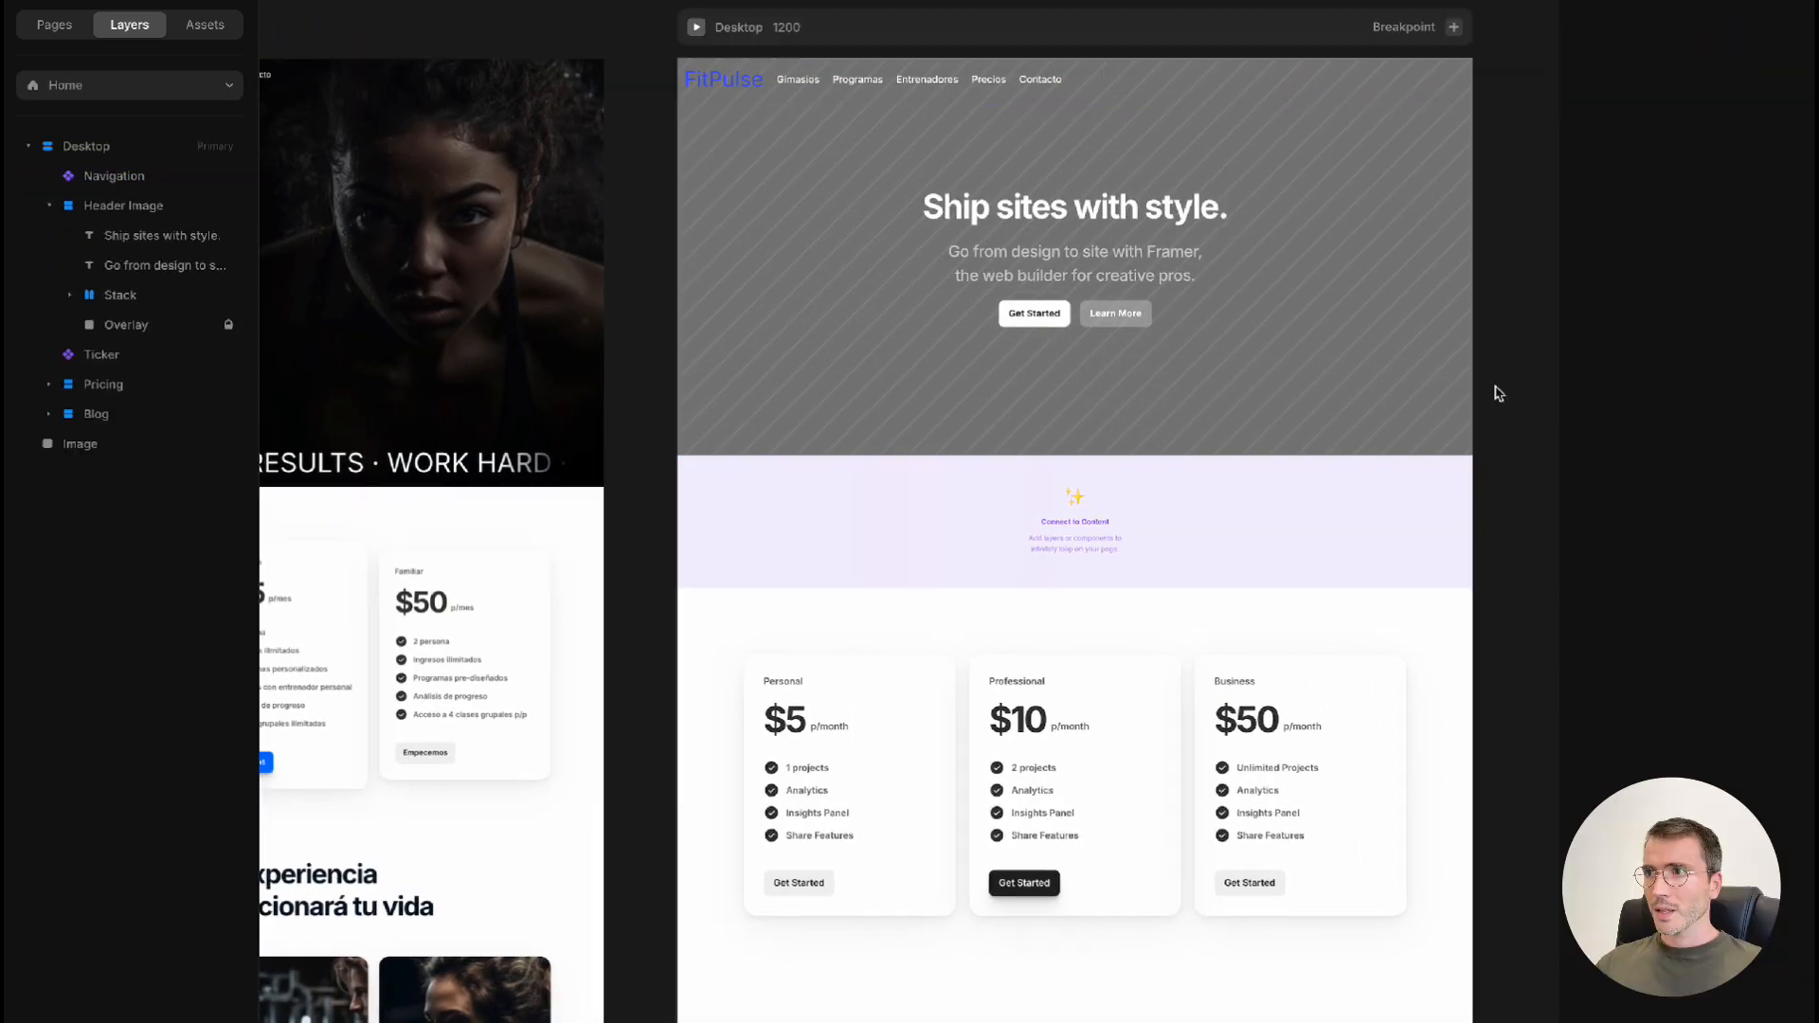
{"action": "left_click", "coordinate": [1355, 302]}
{"action": "double_click", "coordinate": [1353, 285]}
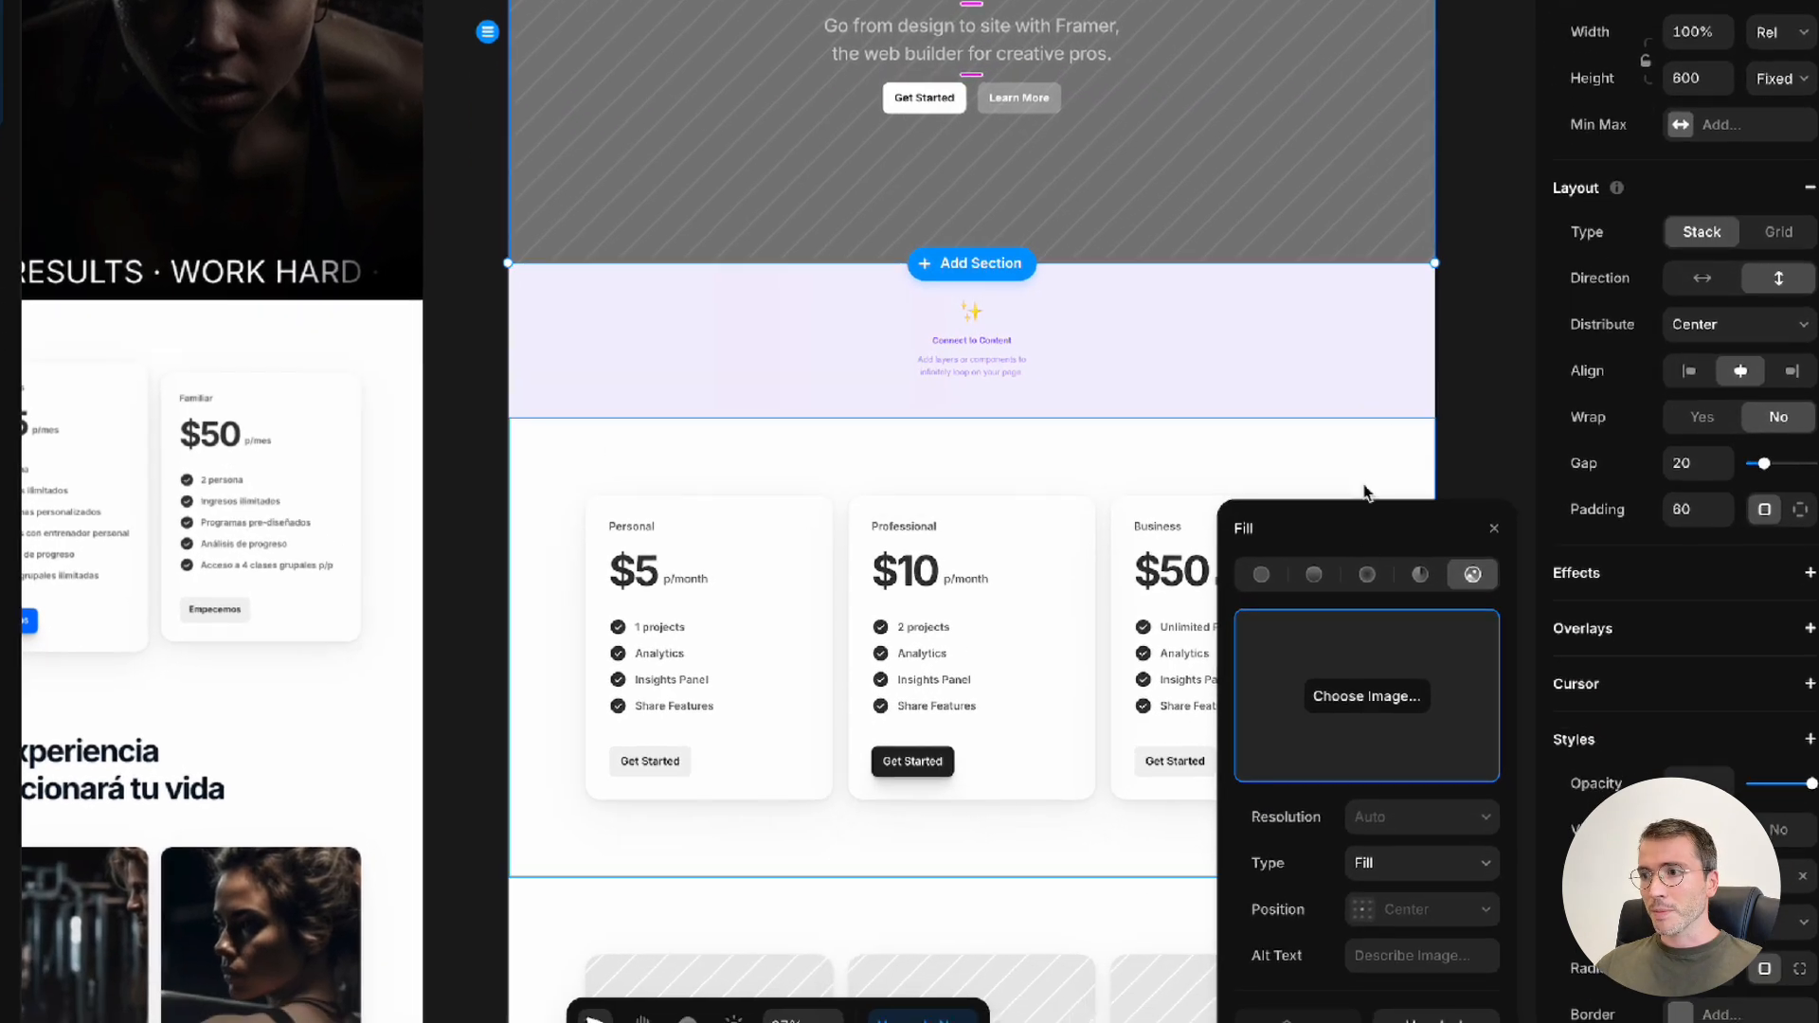
{"action": "left_click", "coordinate": [1384, 709]}
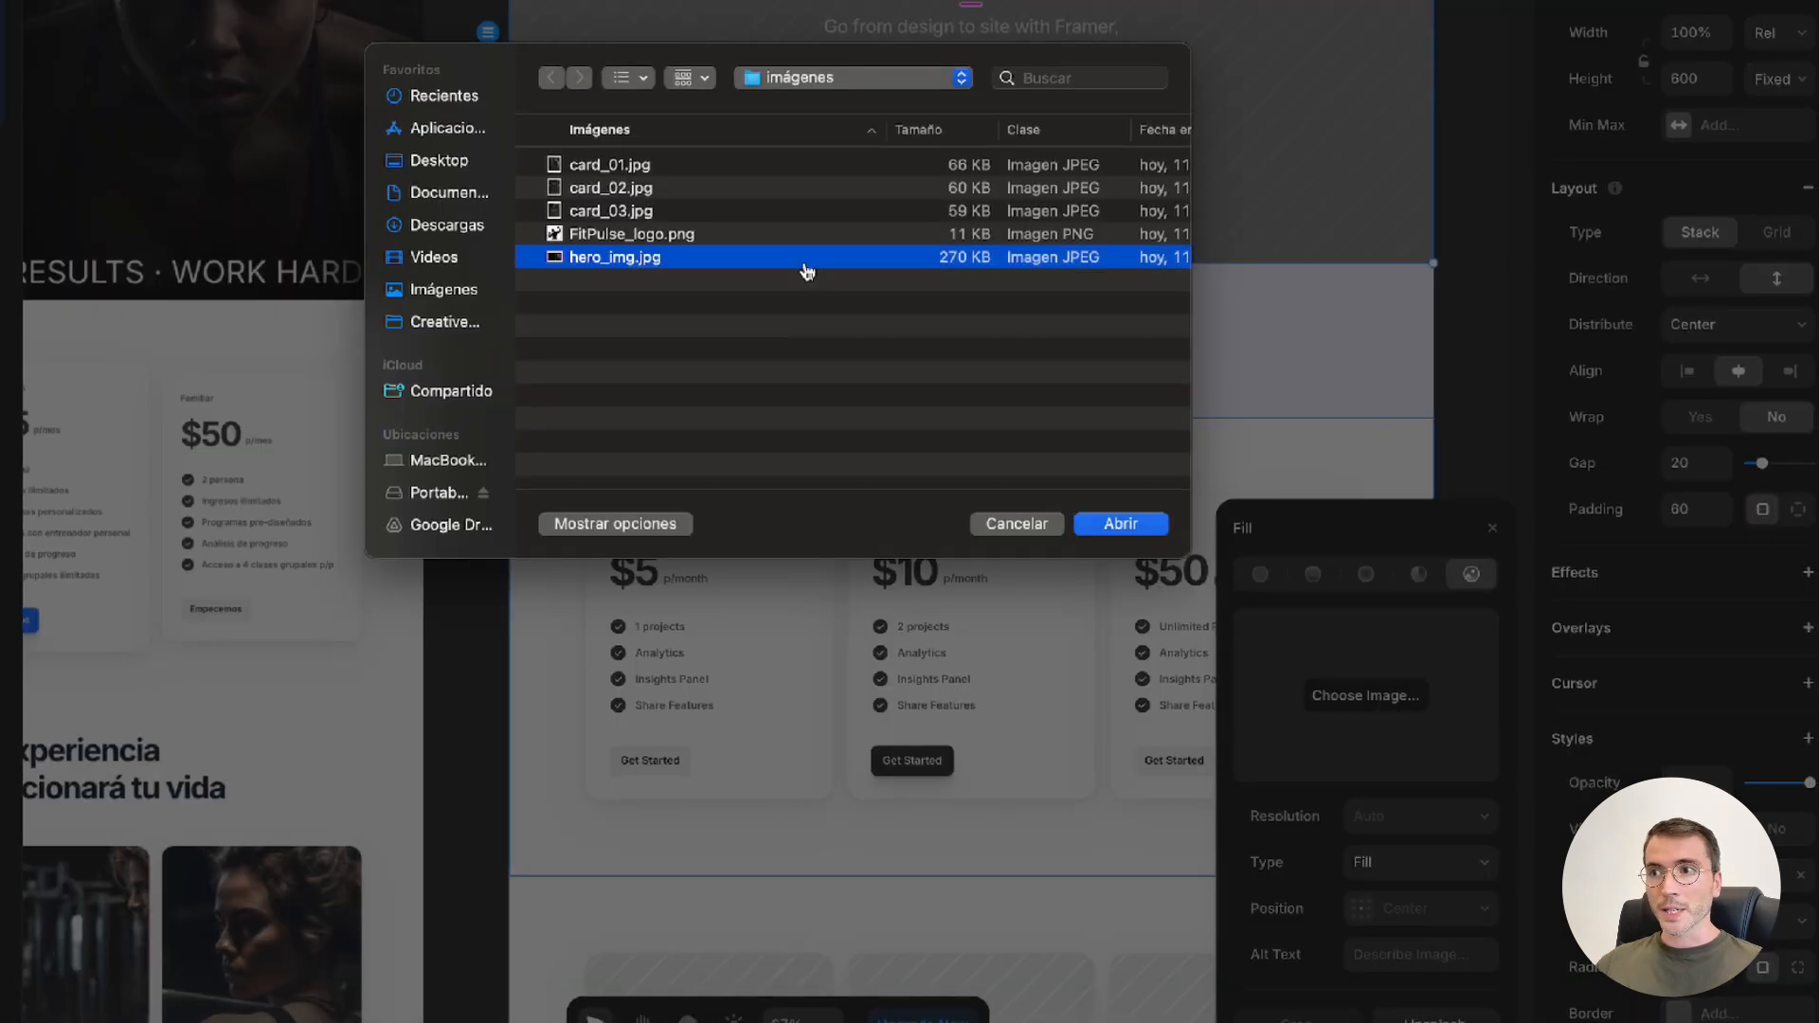
{"action": "double_click", "coordinate": [807, 265]}
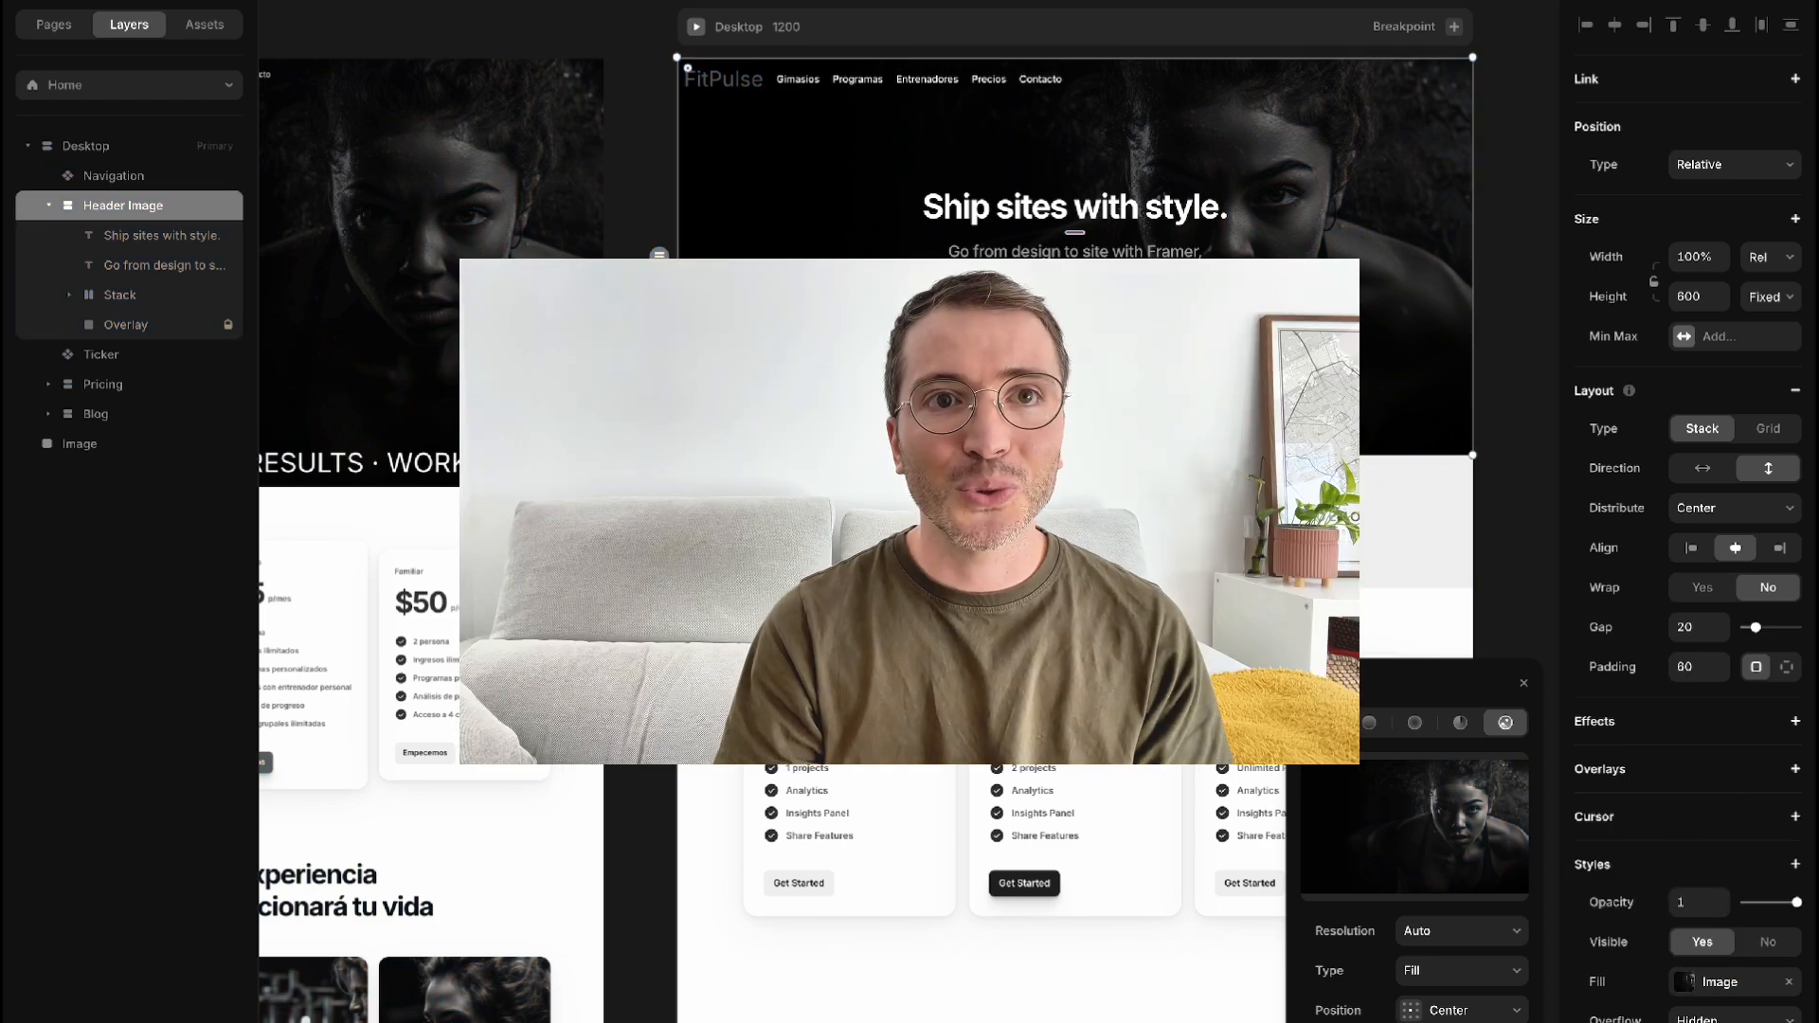
{"action": "scroll", "coordinate": [910, 512], "scroll_direction": "down", "scroll_amount": 5}
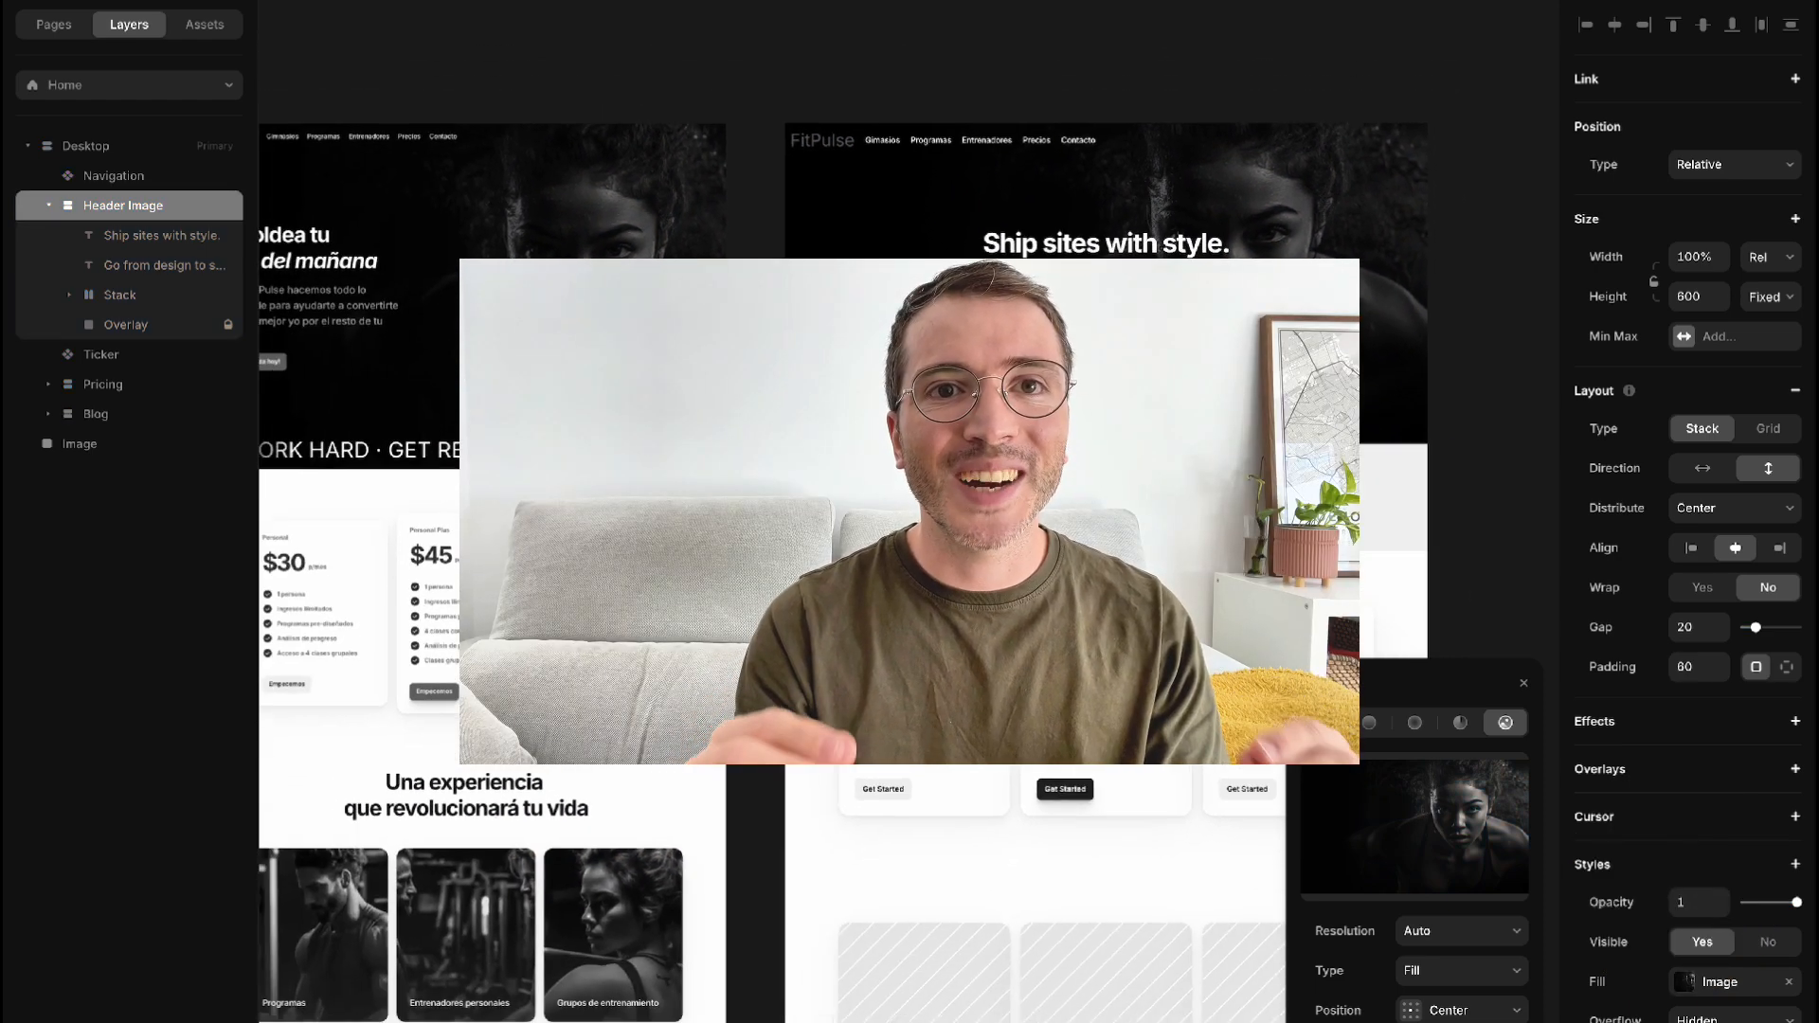
{"action": "scroll", "coordinate": [743, 849], "scroll_direction": "up", "scroll_amount": 3}
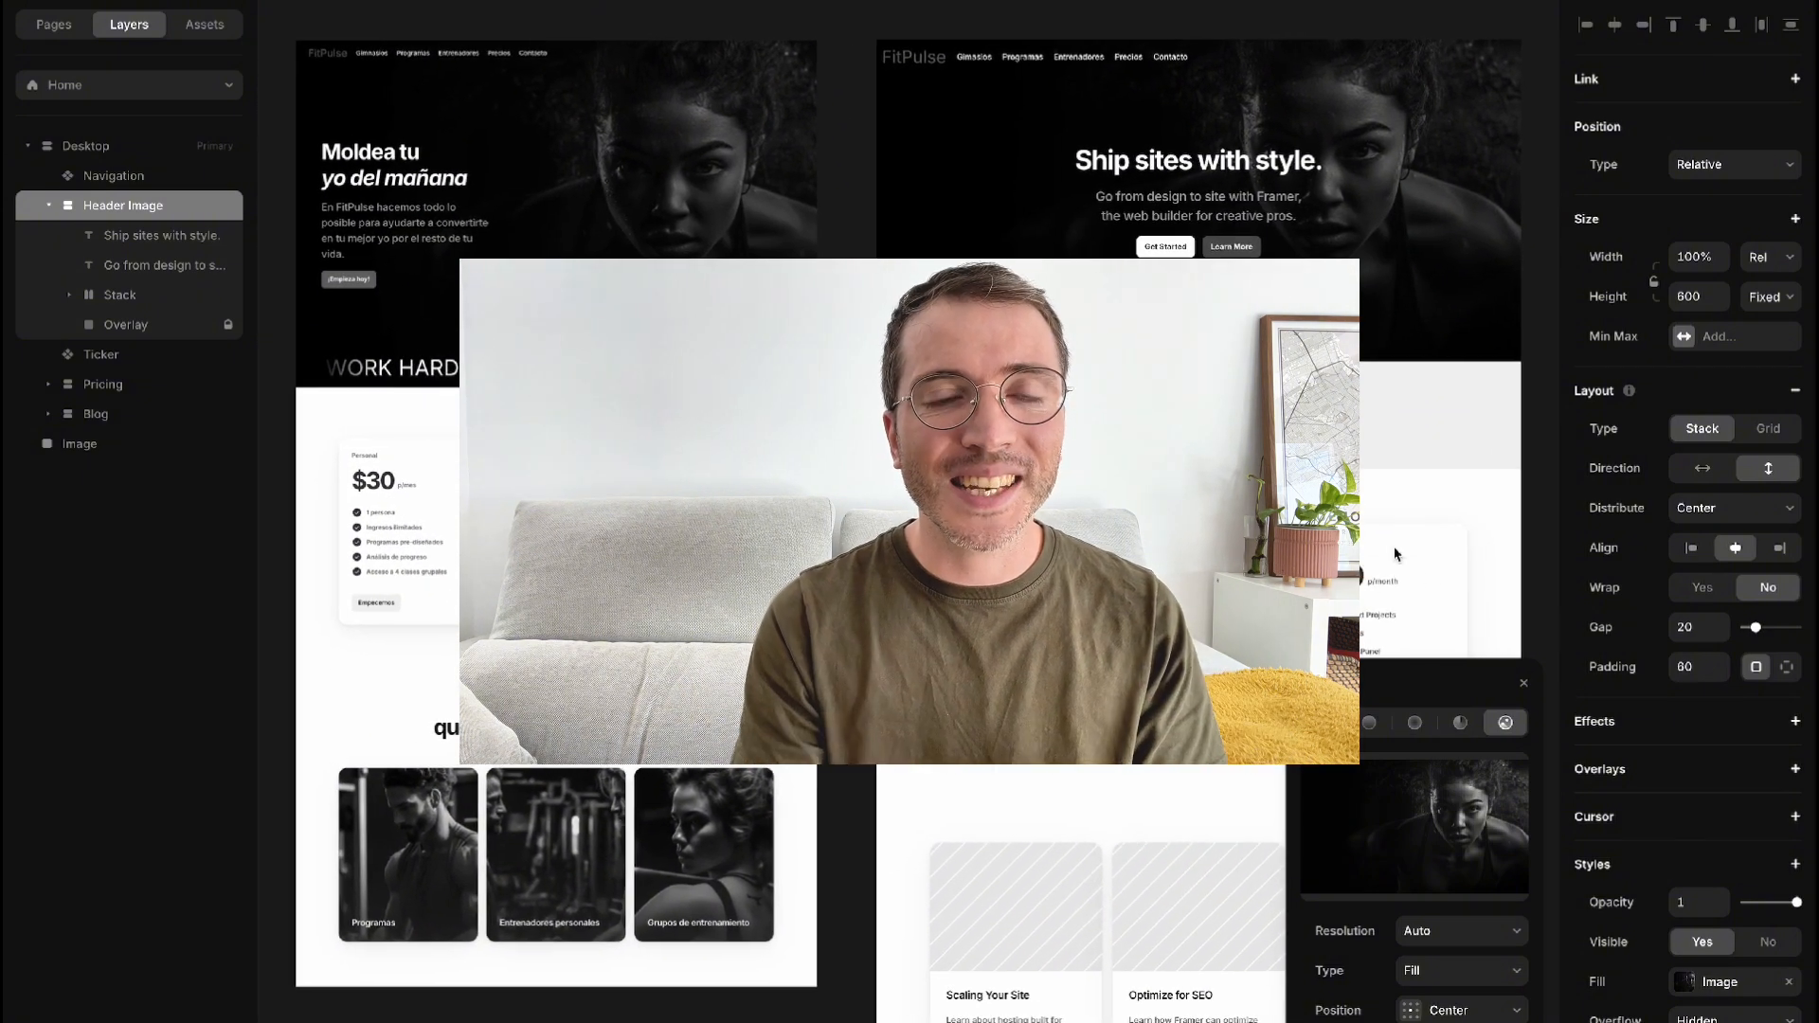
{"action": "left_click", "coordinate": [1525, 684]}
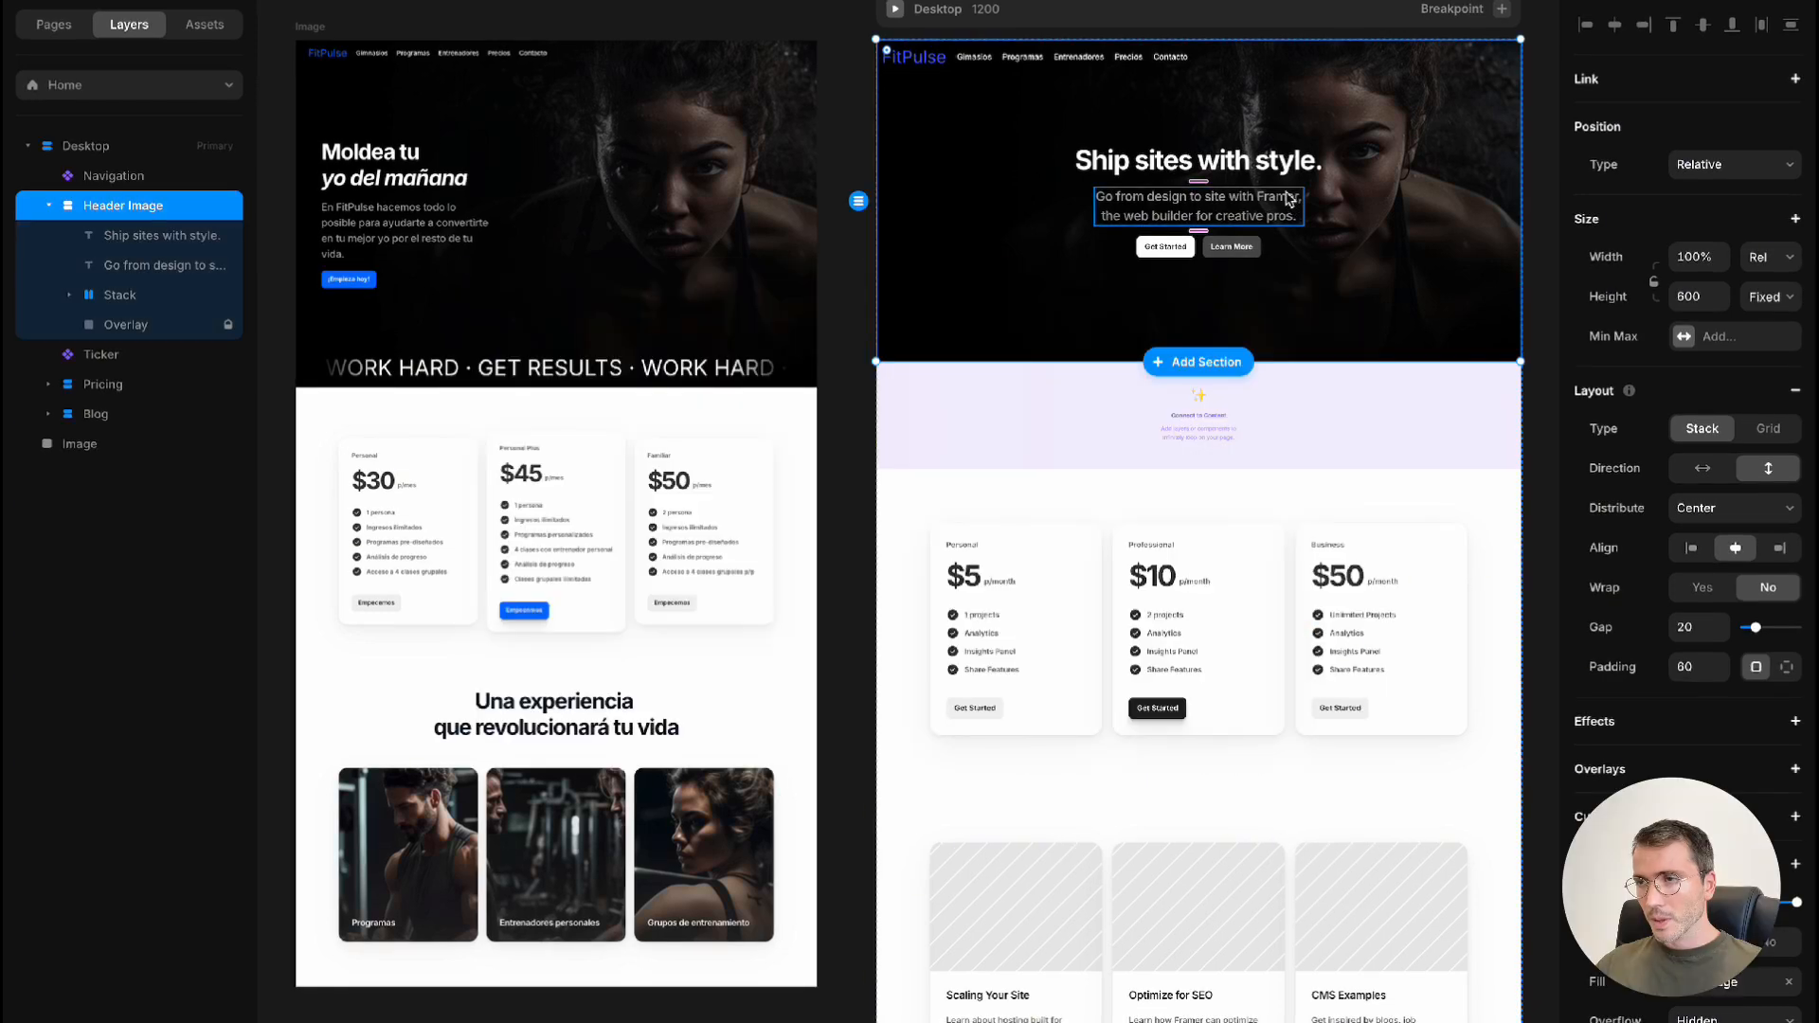
Replace the header's heading with "Moldea tu yo del mañana", breaking the line after "tu"
{"action": "double_click", "coordinate": [1264, 159]}
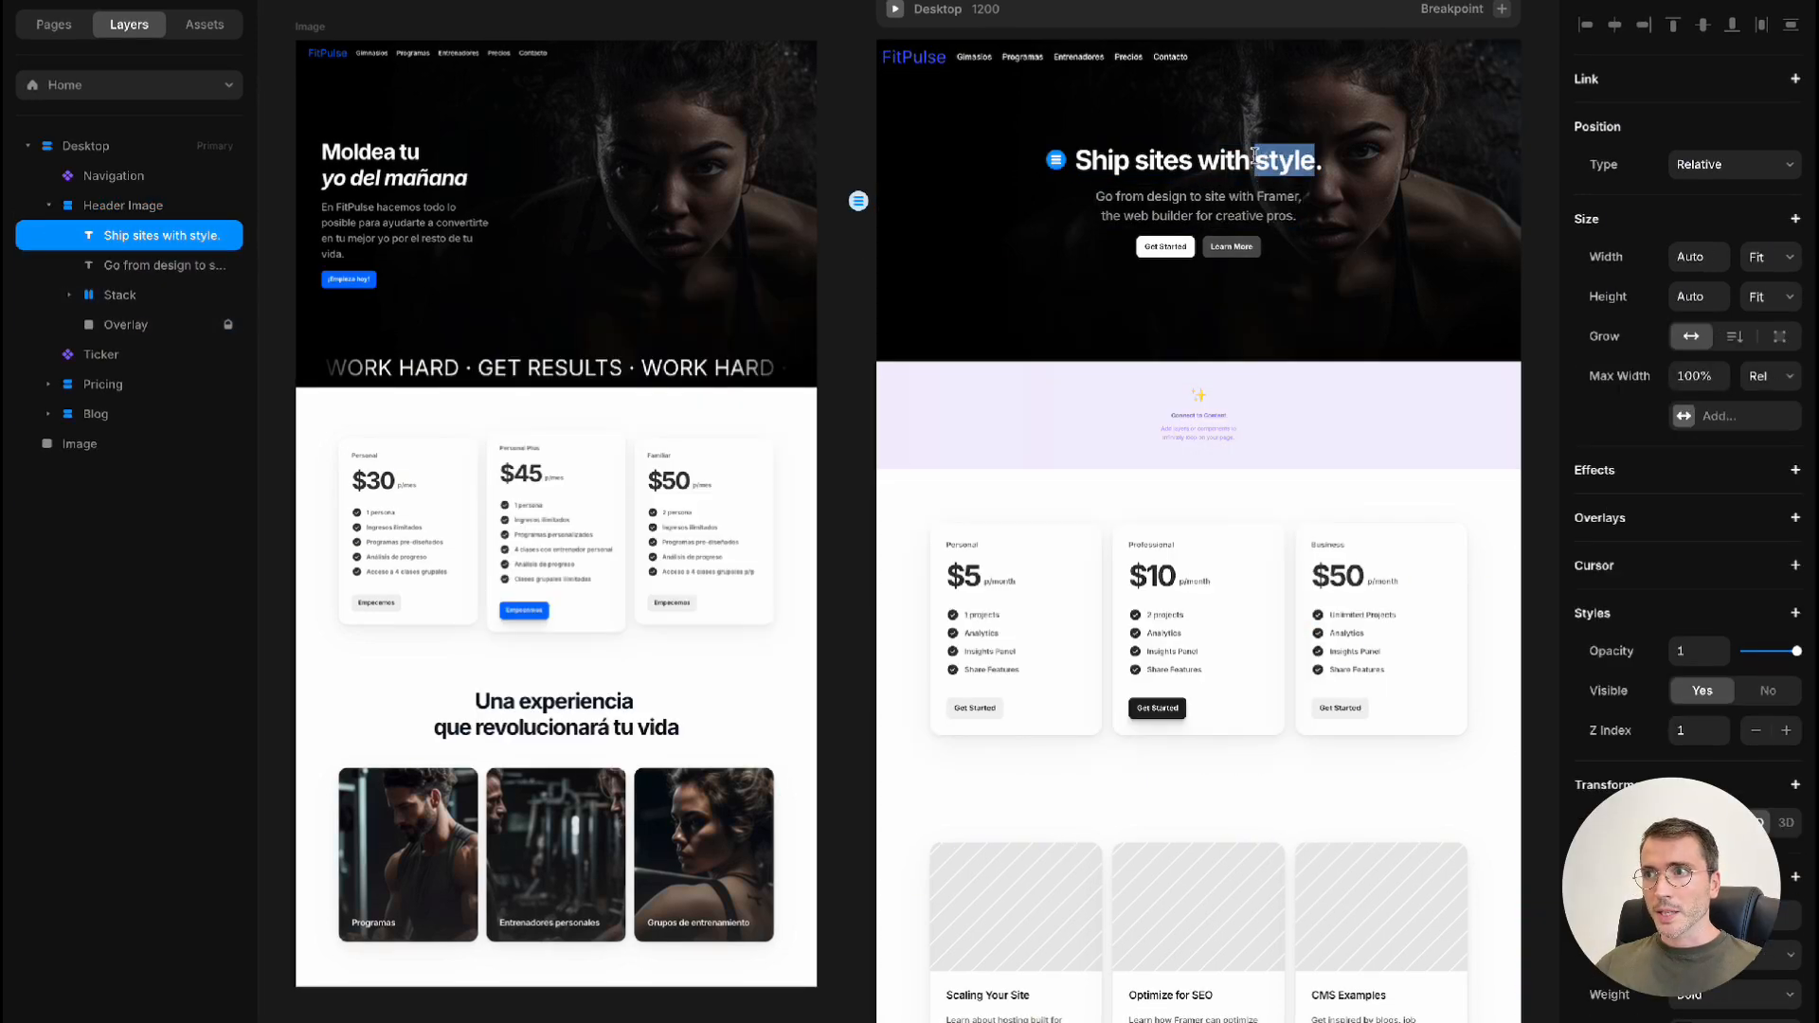
{"action": "triple_click", "coordinate": [1254, 156]}
{"action": "type", "text": "Moldea"}
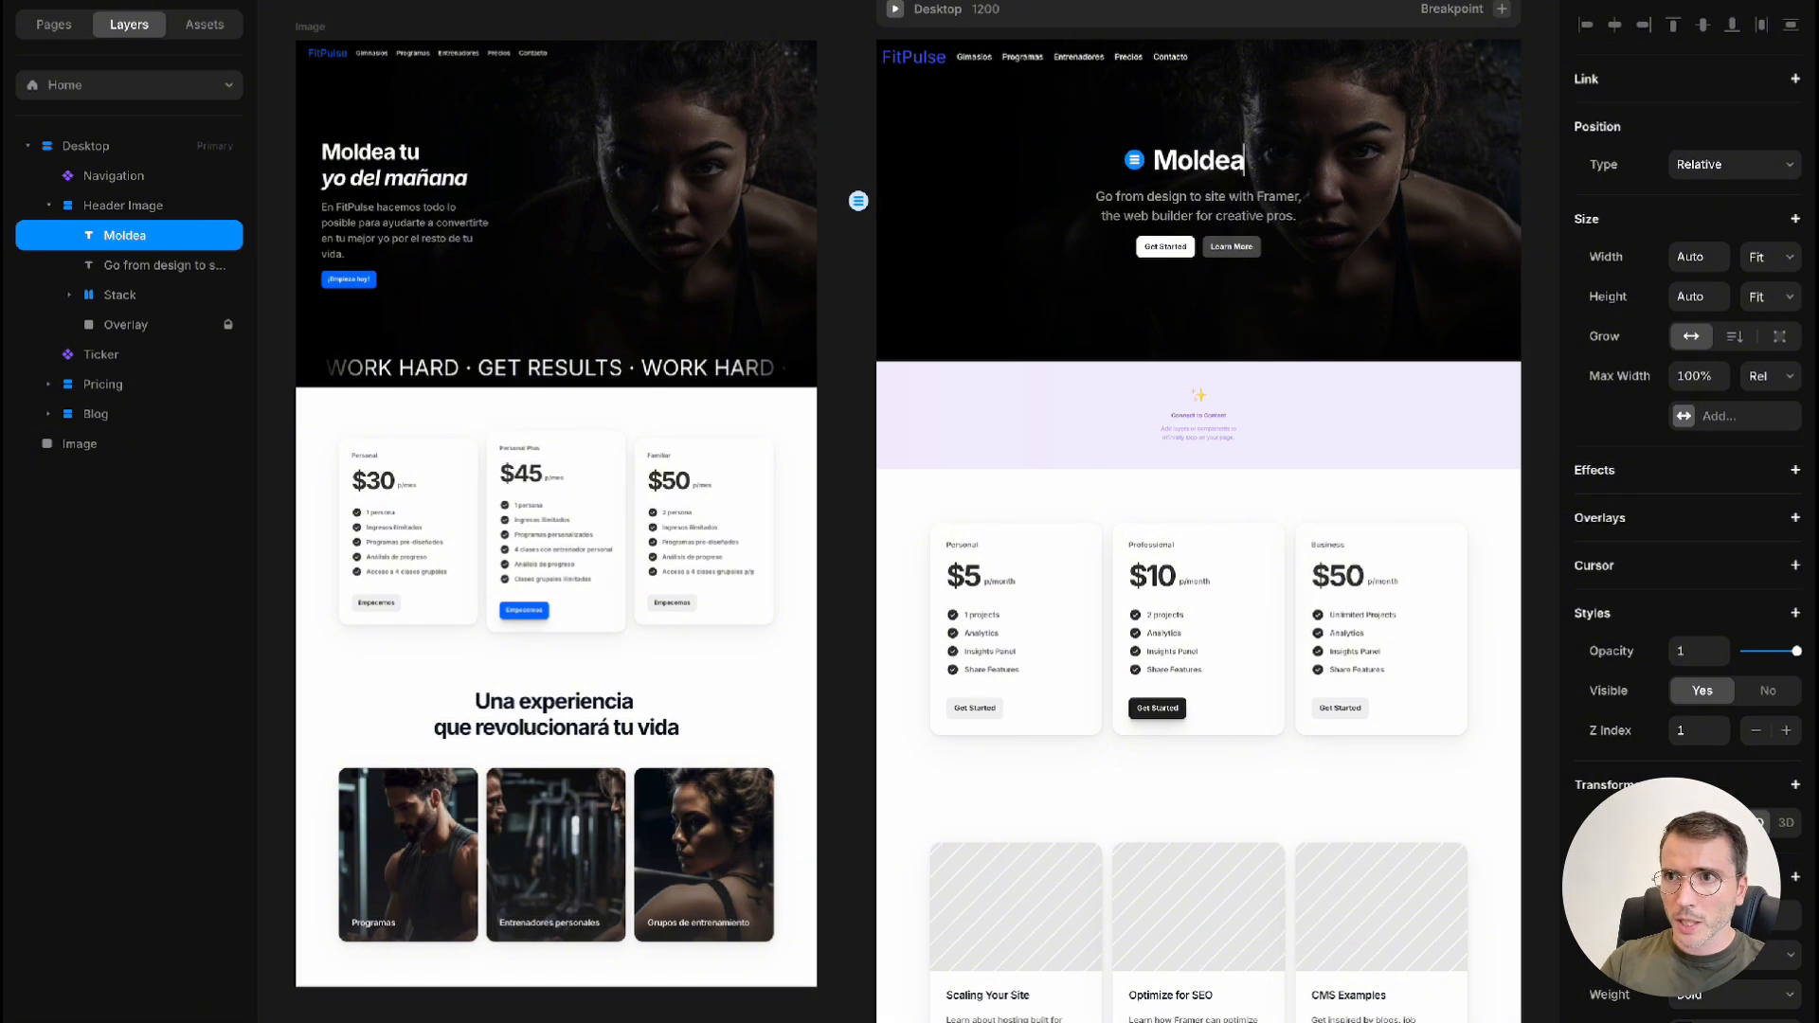
{"action": "type", "text": " tu yo del m"}
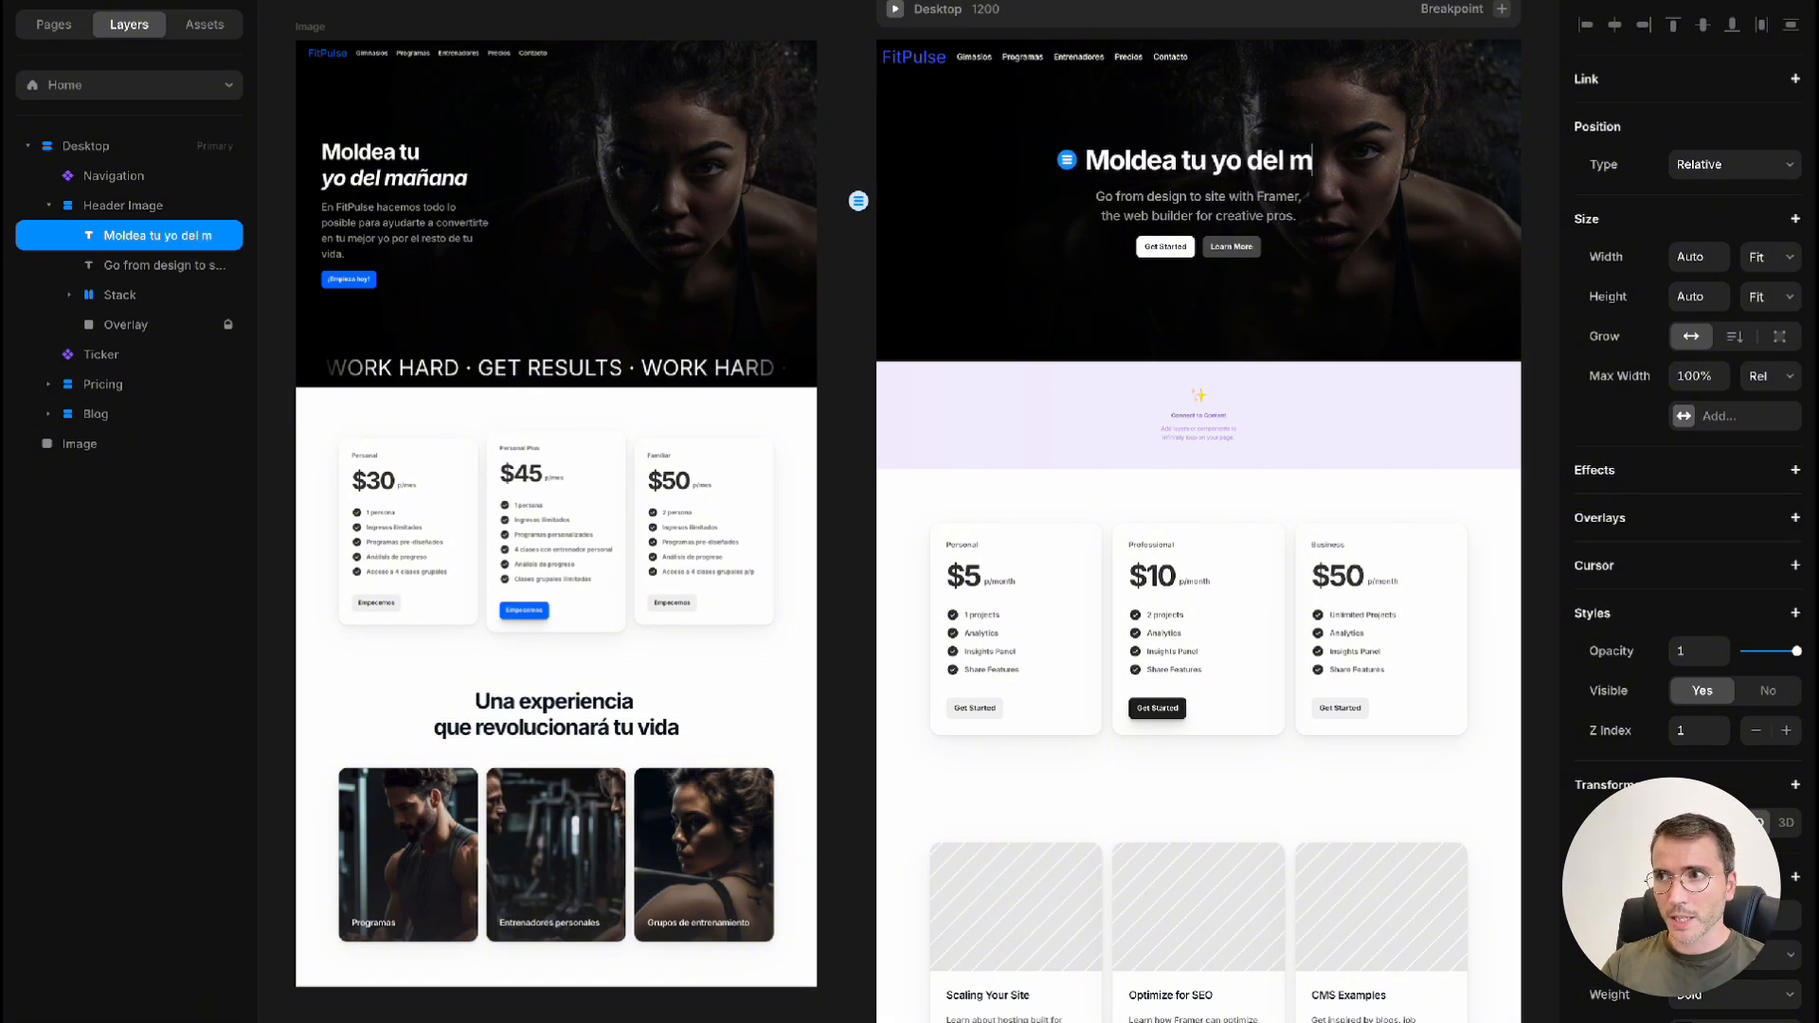
{"action": "type", "text": "añana"}
{"action": "left_click", "coordinate": [1175, 161]}
{"action": "key", "text": "Return"}
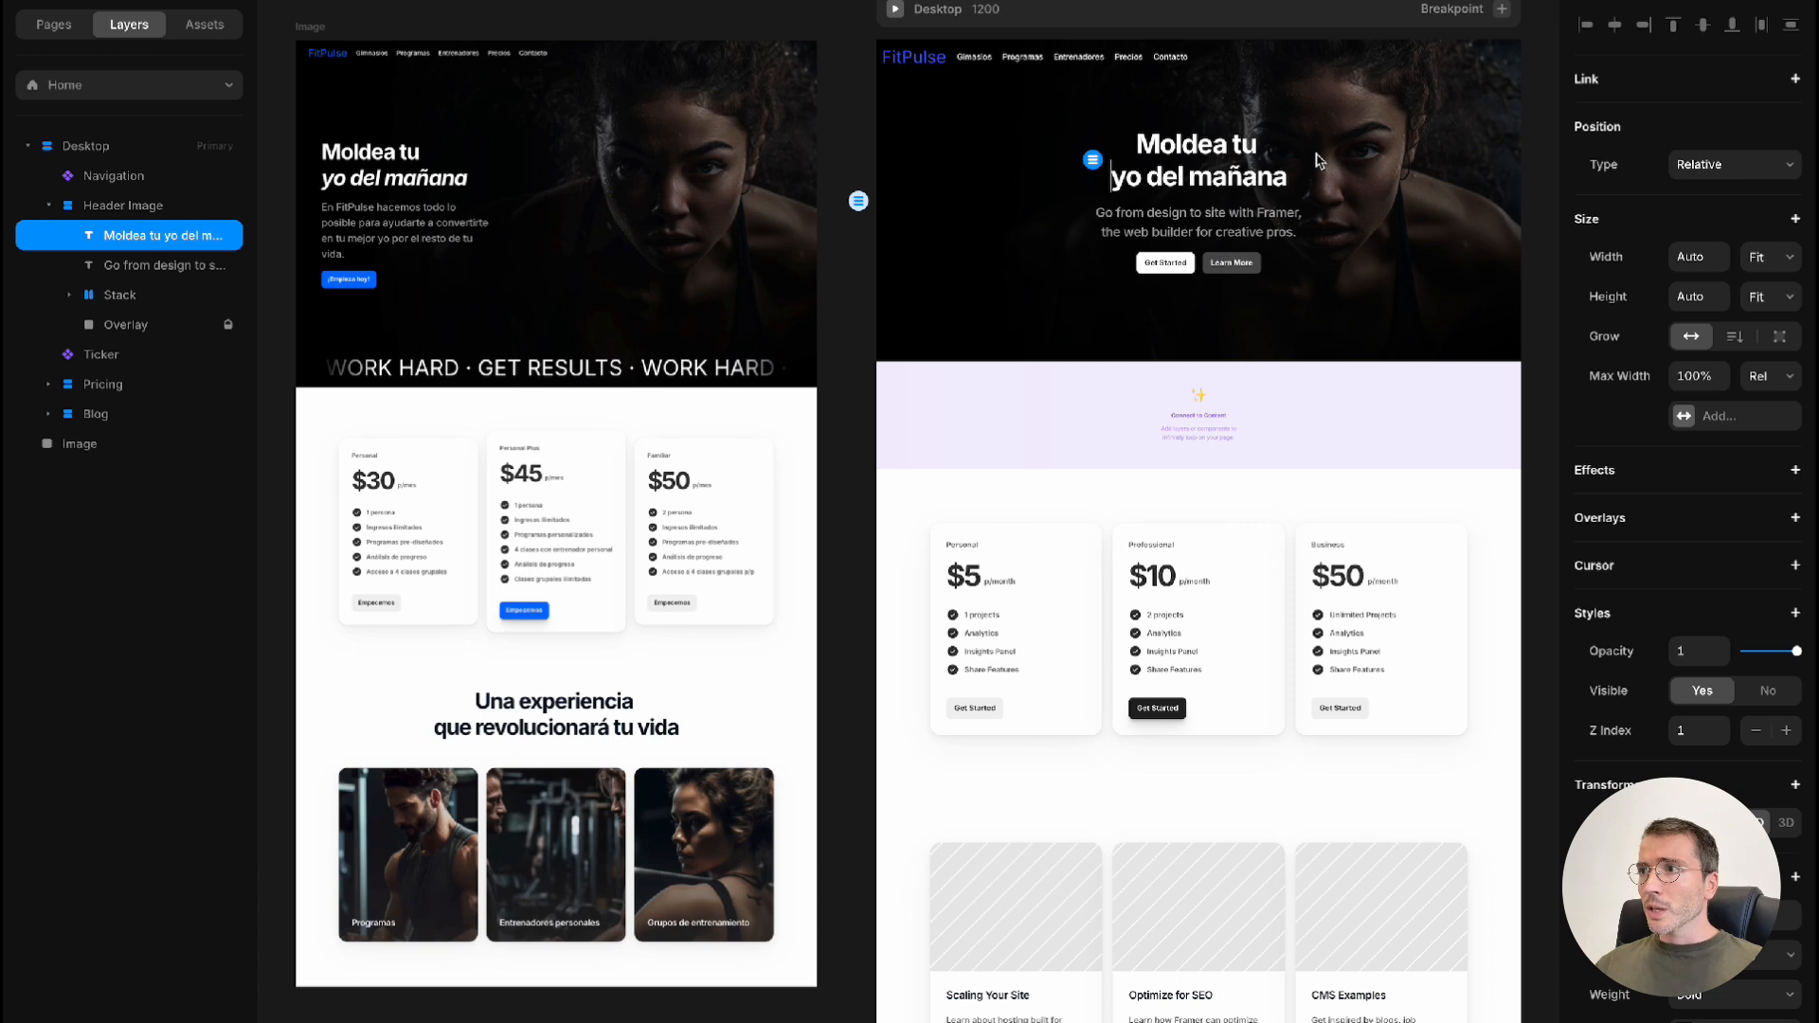
{"action": "key", "text": "Escape"}
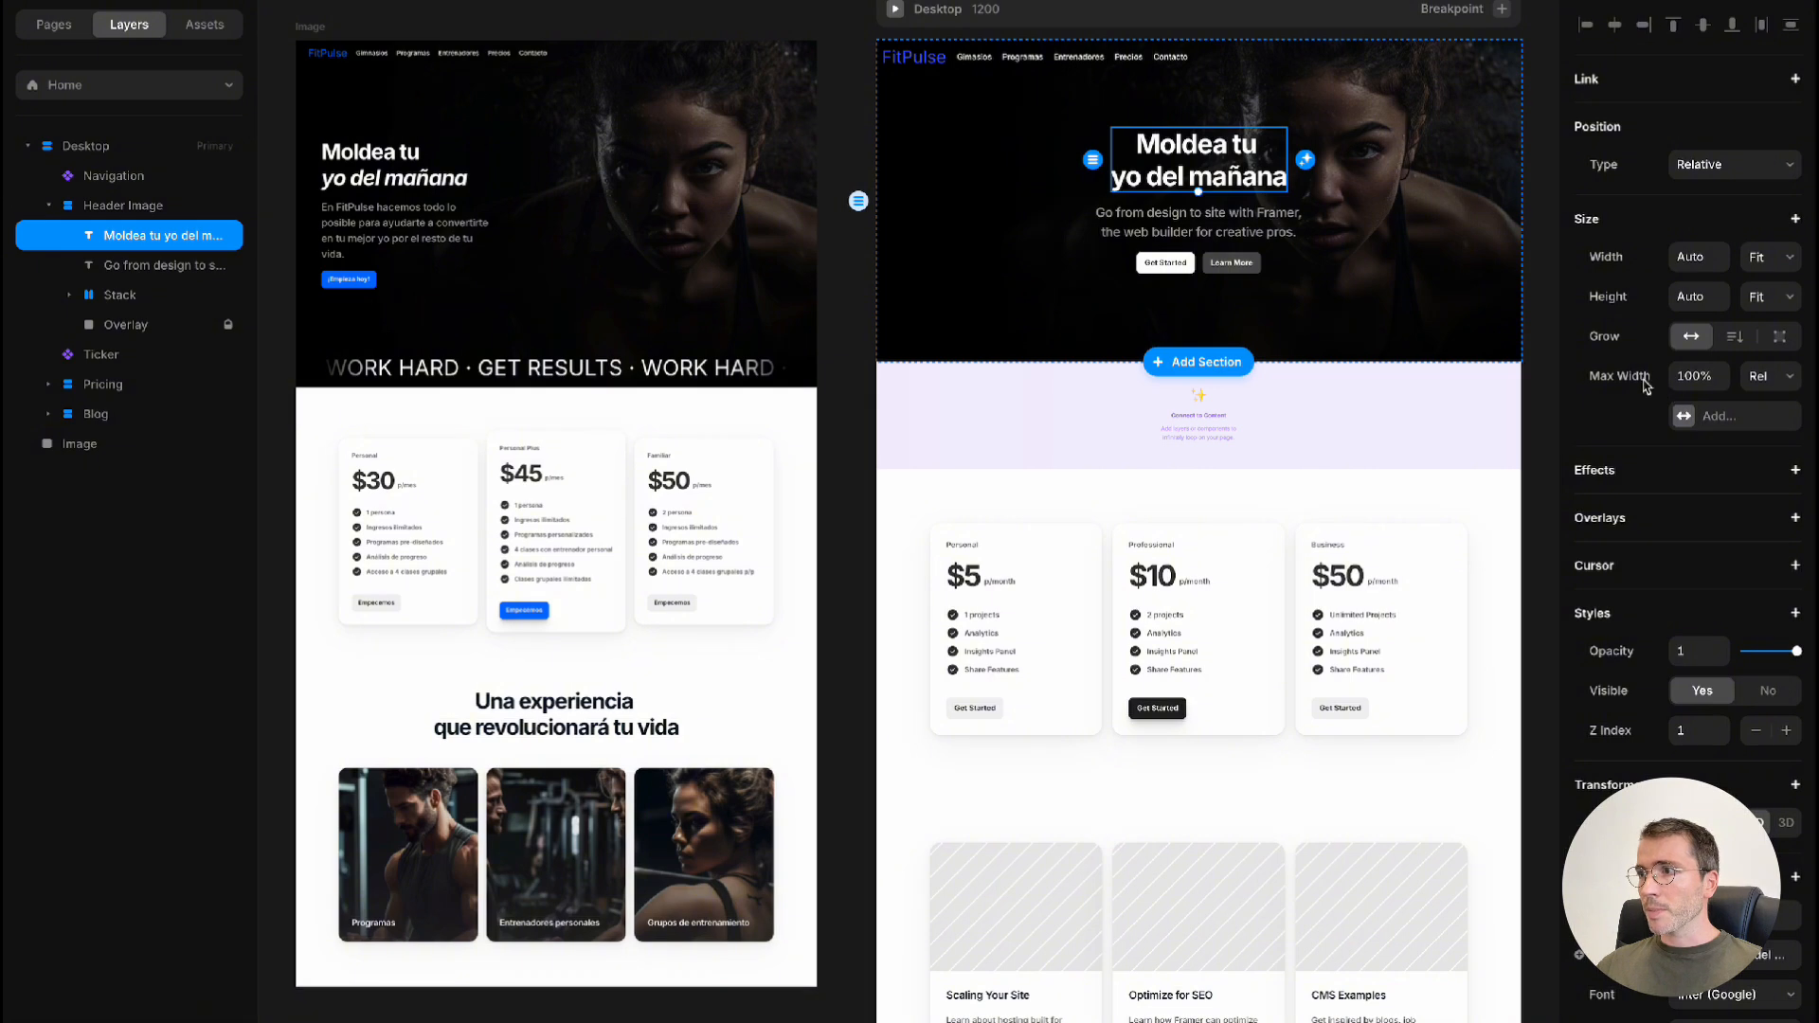
Left-align the text of the header's heading and of the paragraph beneath it
{"action": "scroll", "coordinate": [1646, 385], "scroll_direction": "down", "scroll_amount": 4}
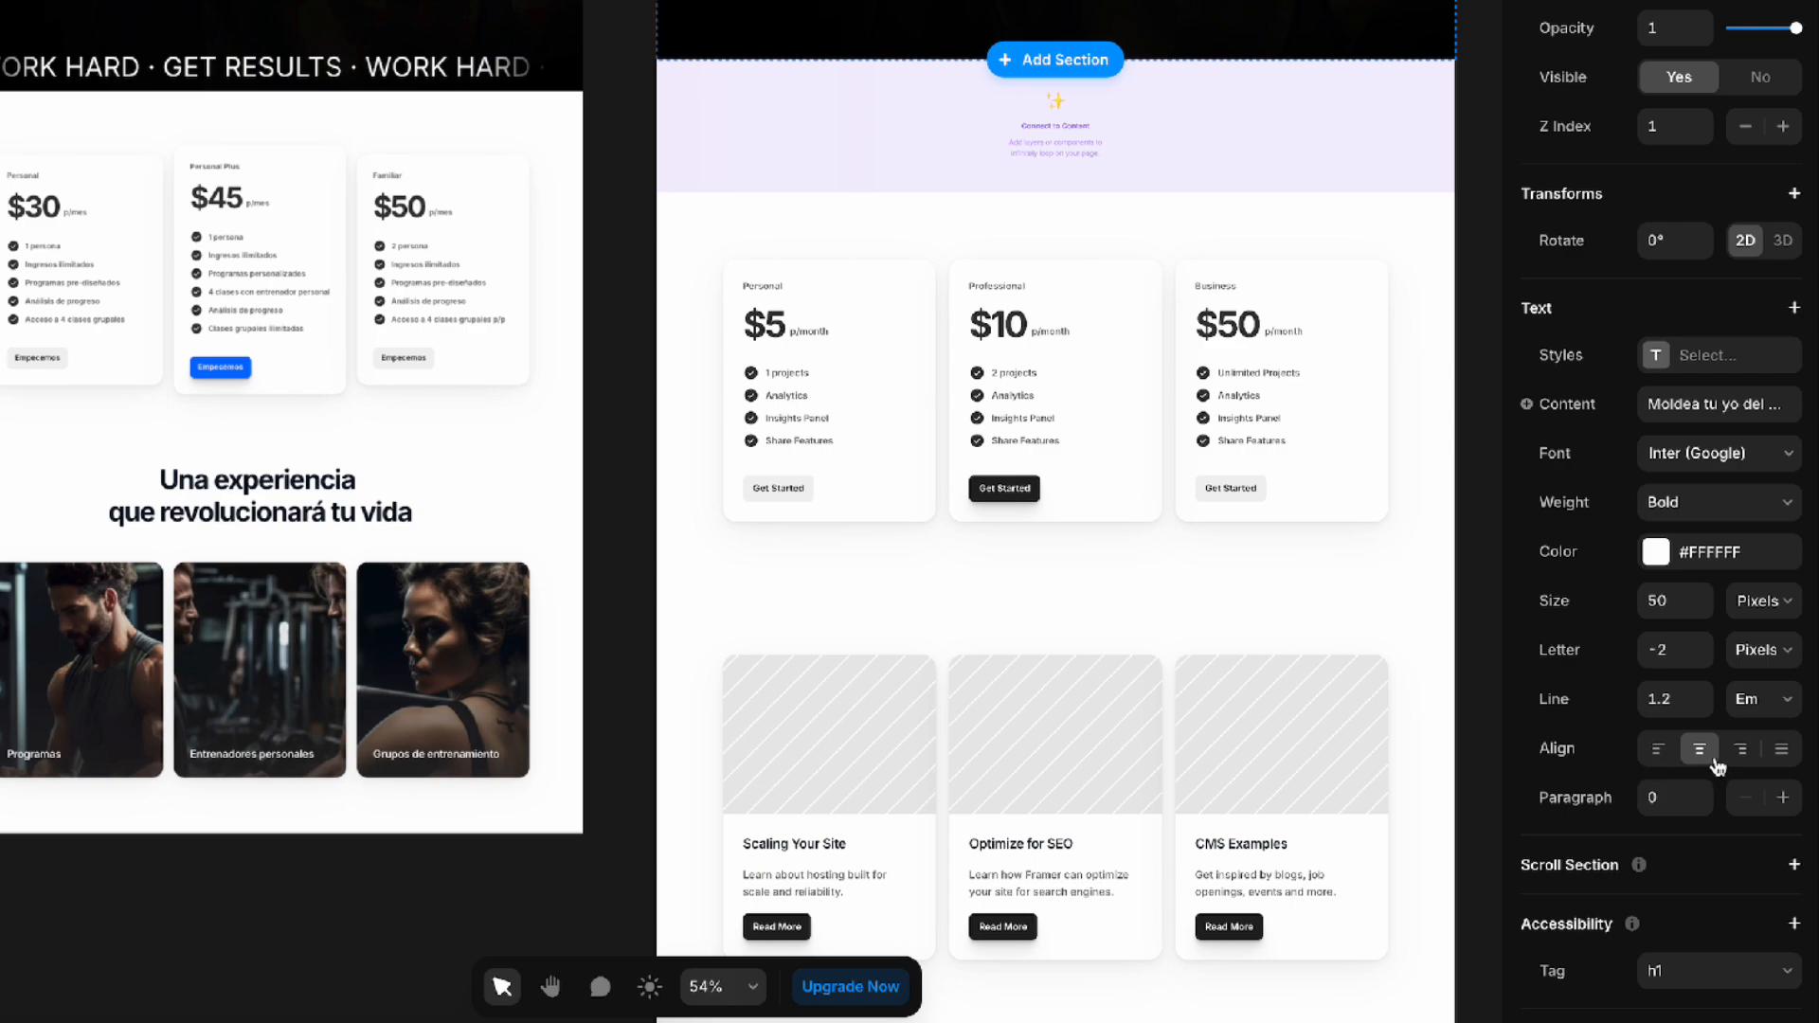
{"action": "left_click", "coordinate": [1657, 755]}
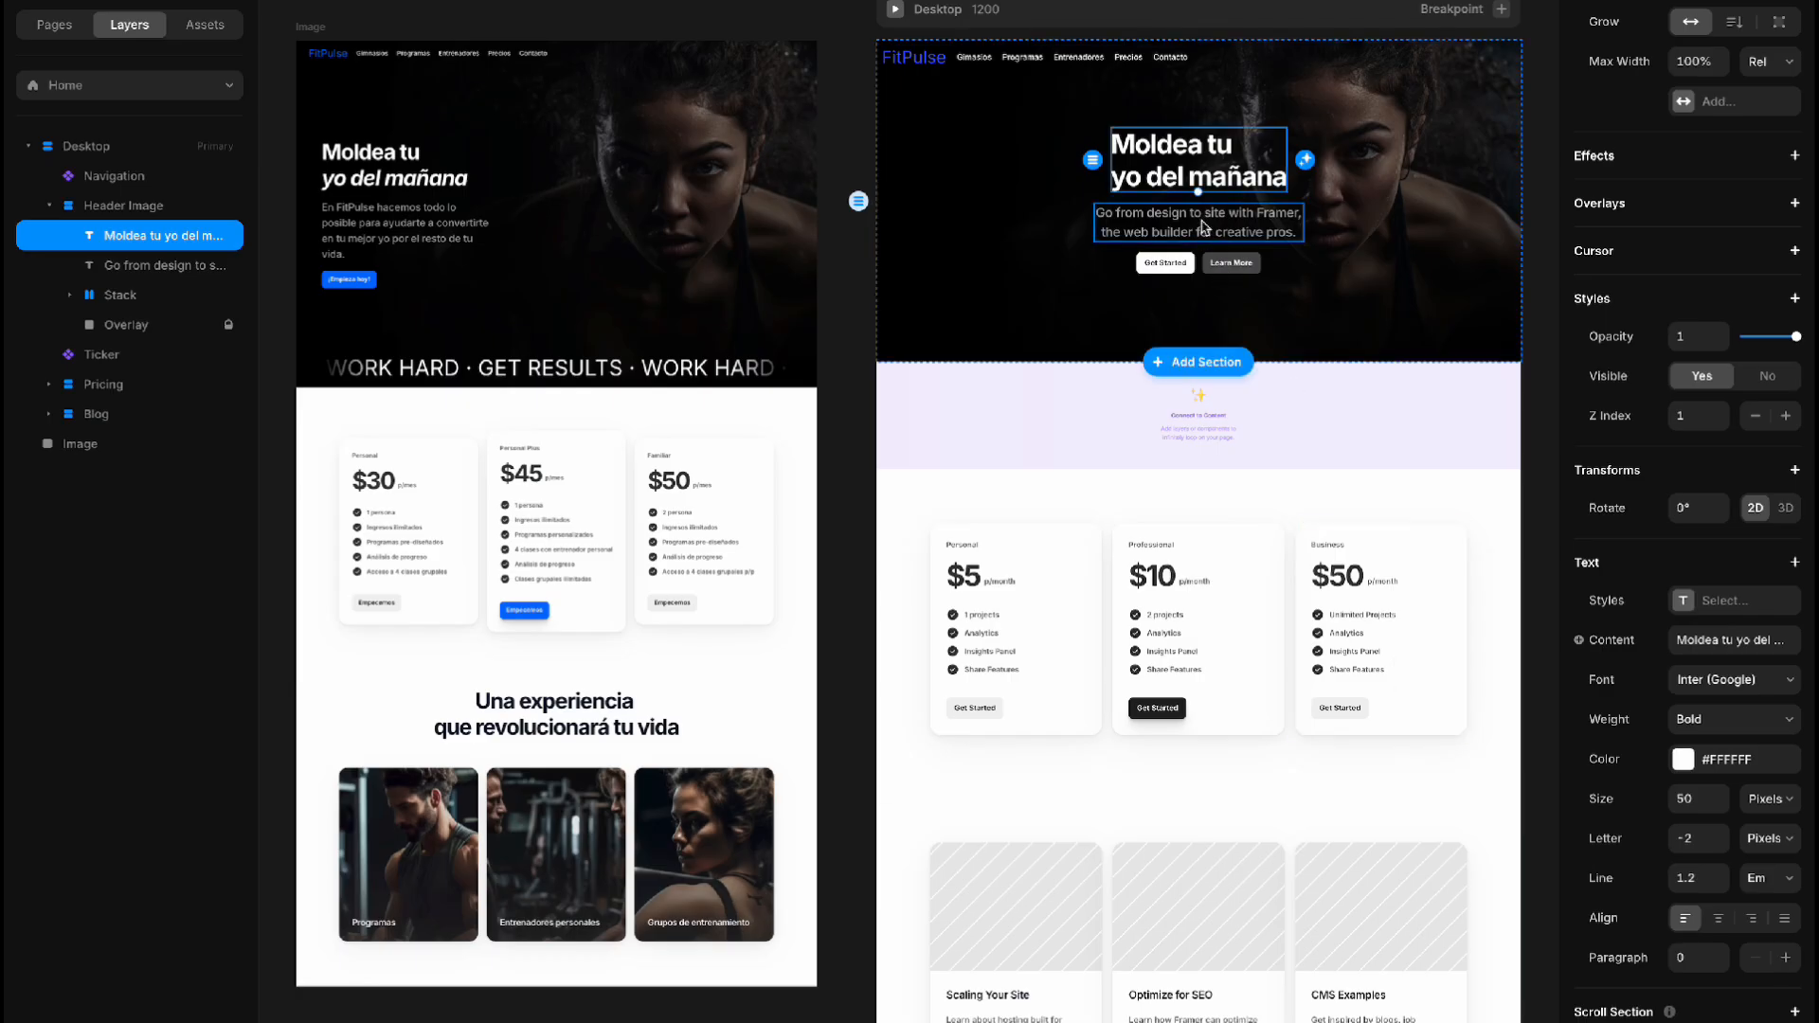
{"action": "left_click", "coordinate": [1202, 227]}
{"action": "scroll", "coordinate": [1712, 739], "scroll_direction": "down", "scroll_amount": 3}
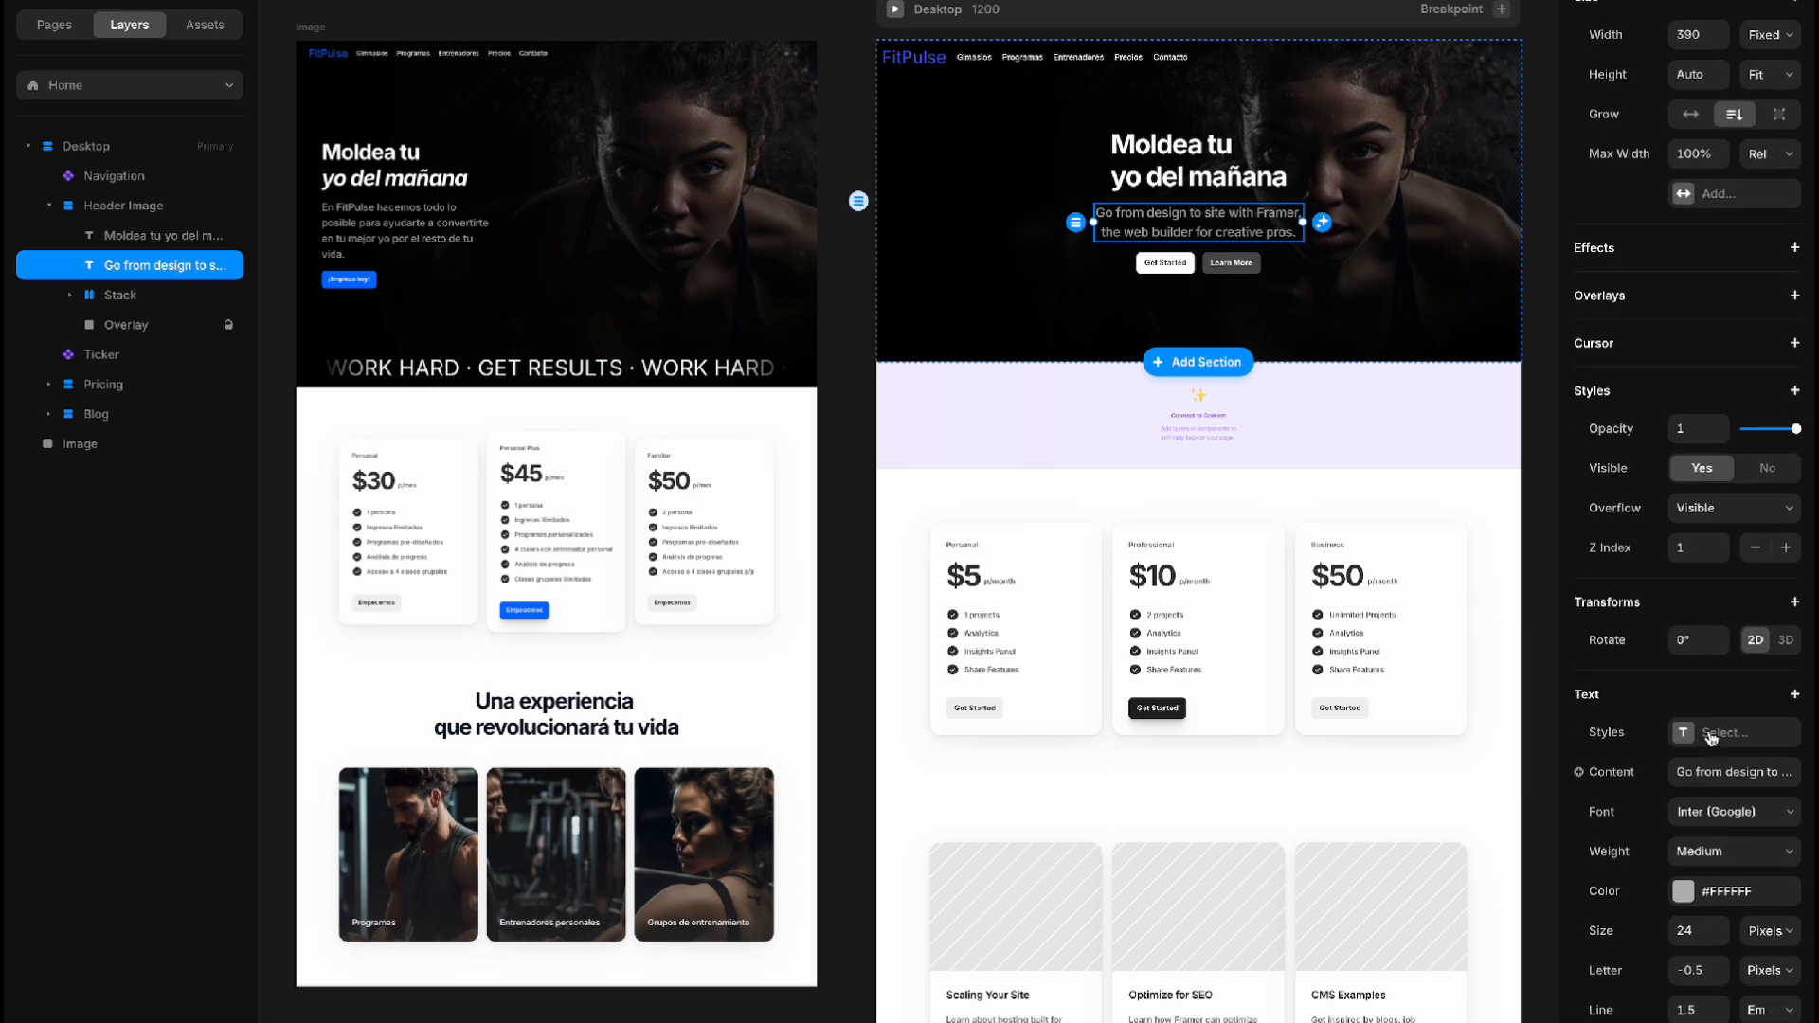
{"action": "scroll", "coordinate": [1712, 738], "scroll_direction": "down", "scroll_amount": 2}
{"action": "left_click", "coordinate": [1686, 938]}
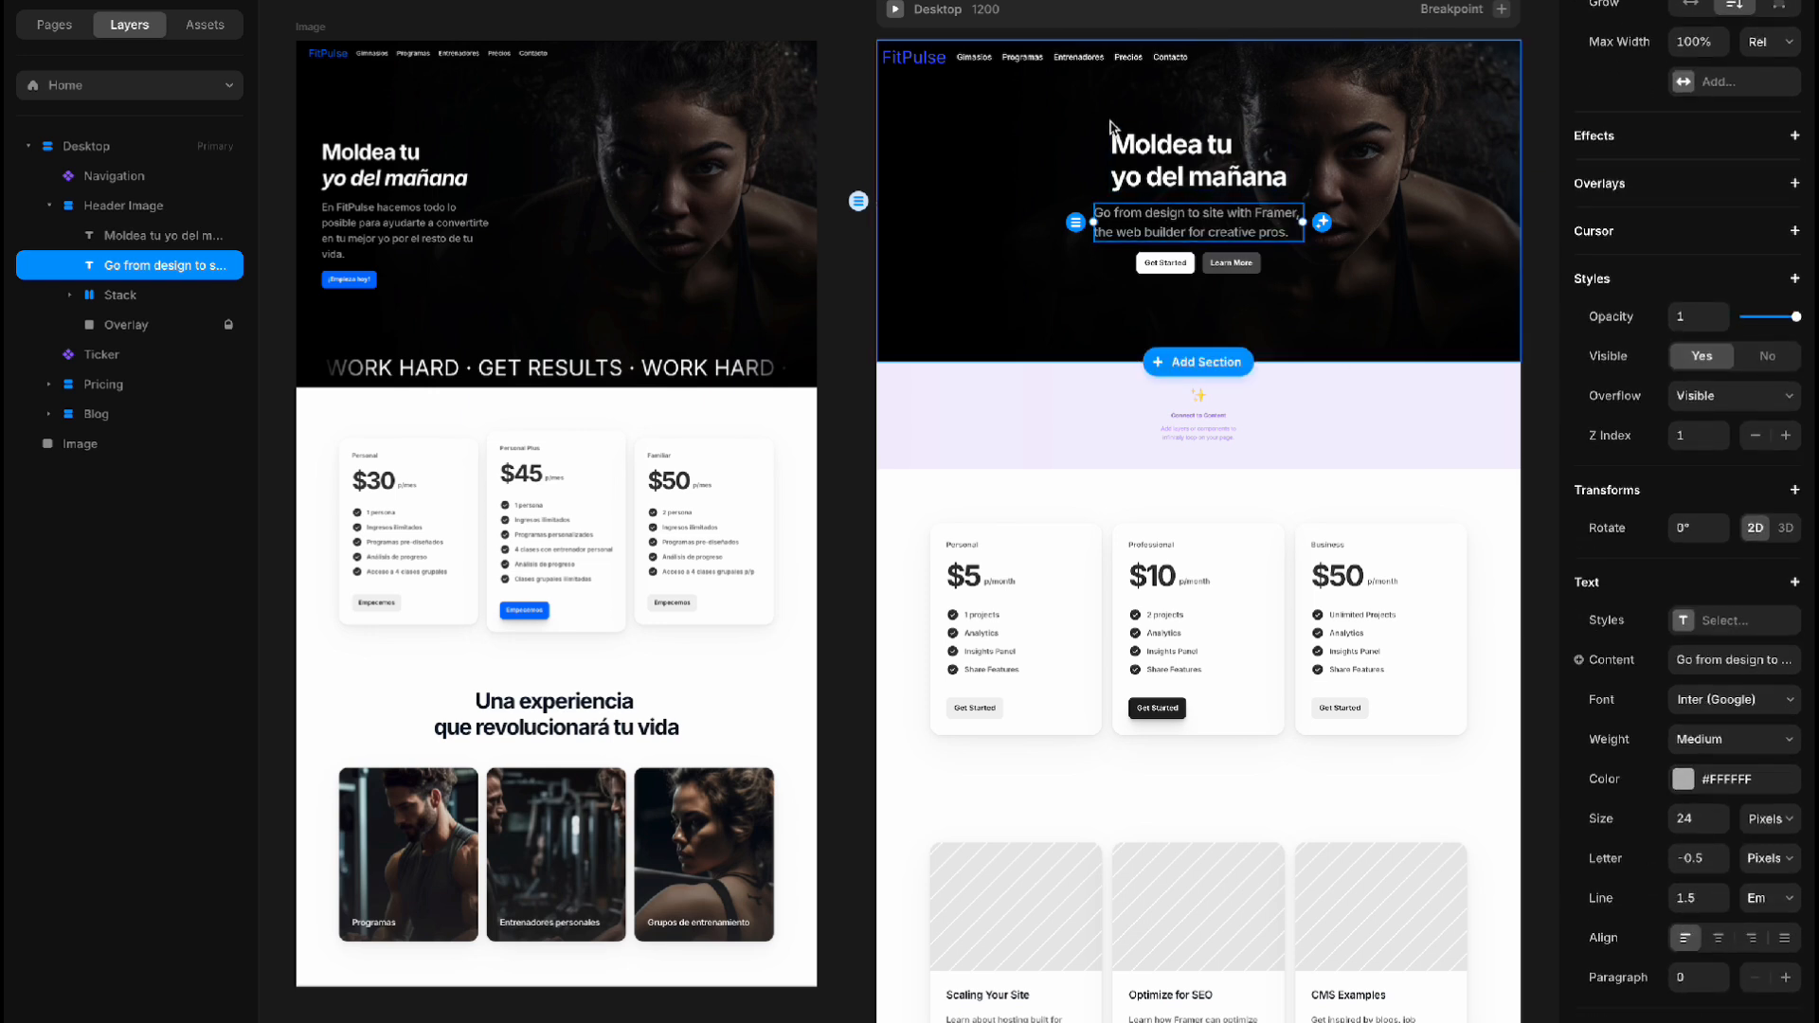
Replace the header's paragraph with "En FitPulse hacemos todo lo posible para ayudarte a convertirte en tu mejor yo por el resto de tu vida"
{"action": "double_click", "coordinate": [1204, 230]}
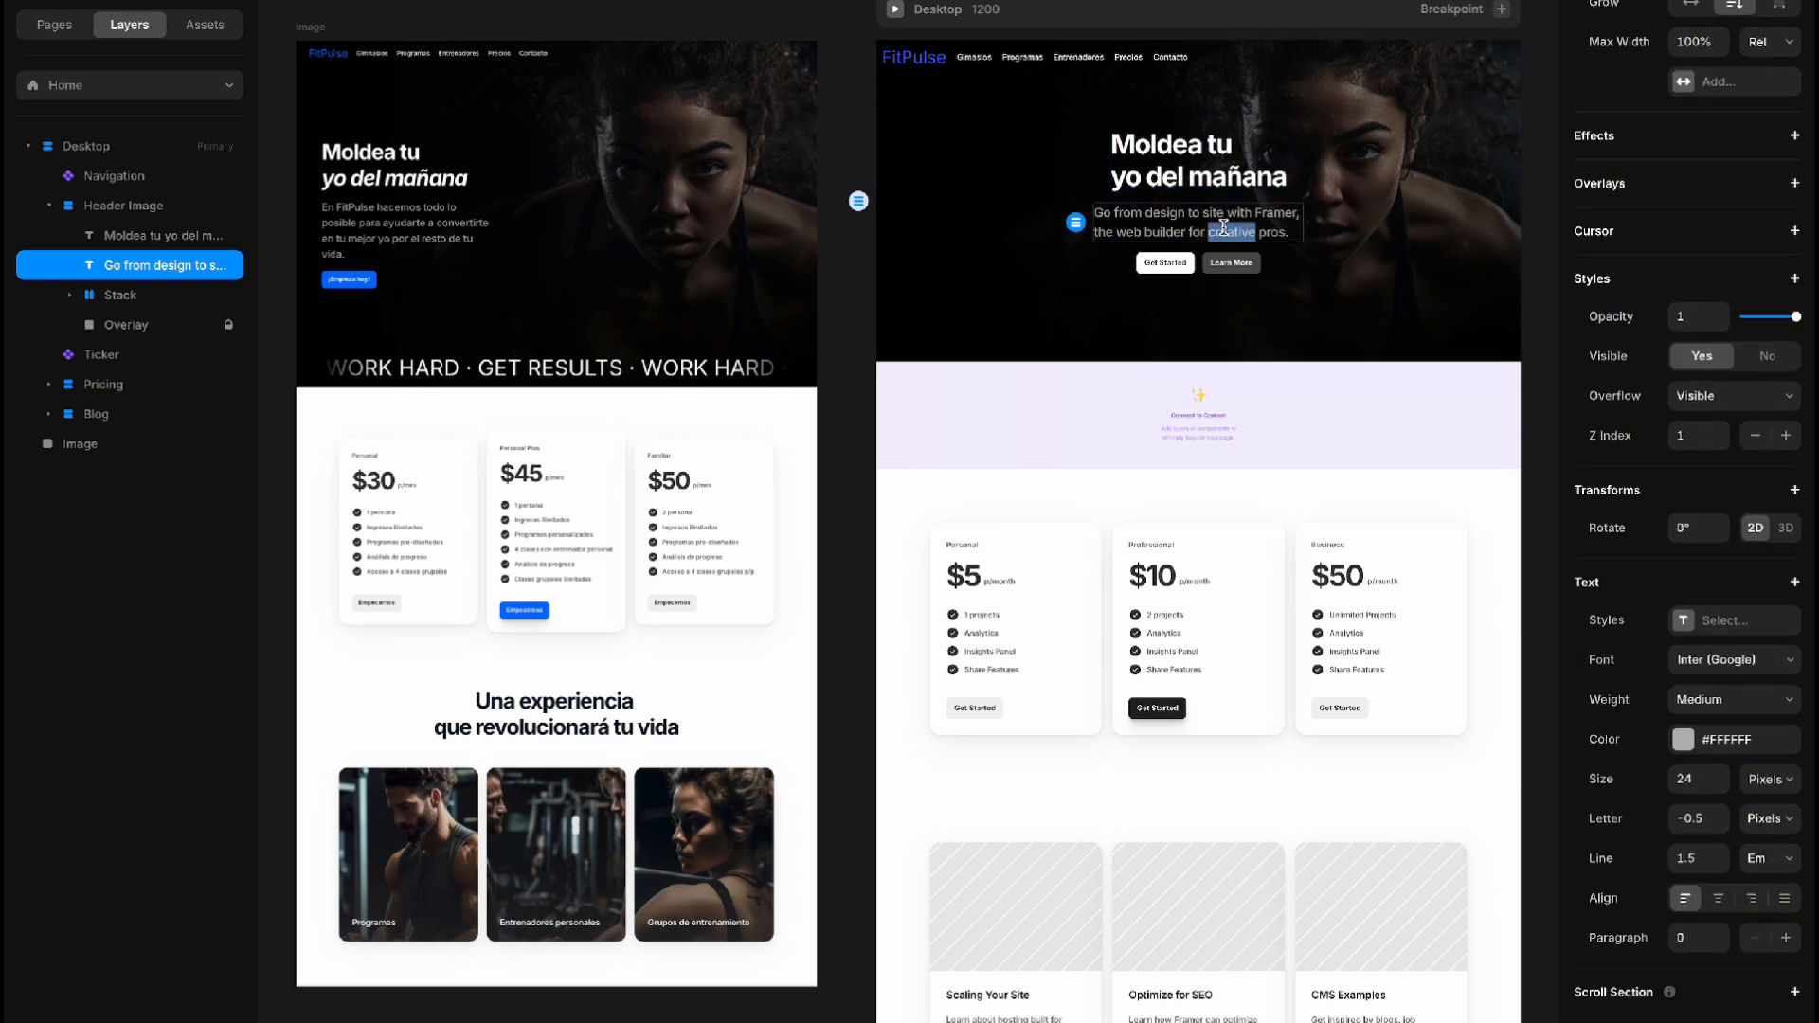
{"action": "triple_click", "coordinate": [1223, 227]}
{"action": "type", "text": "En"}
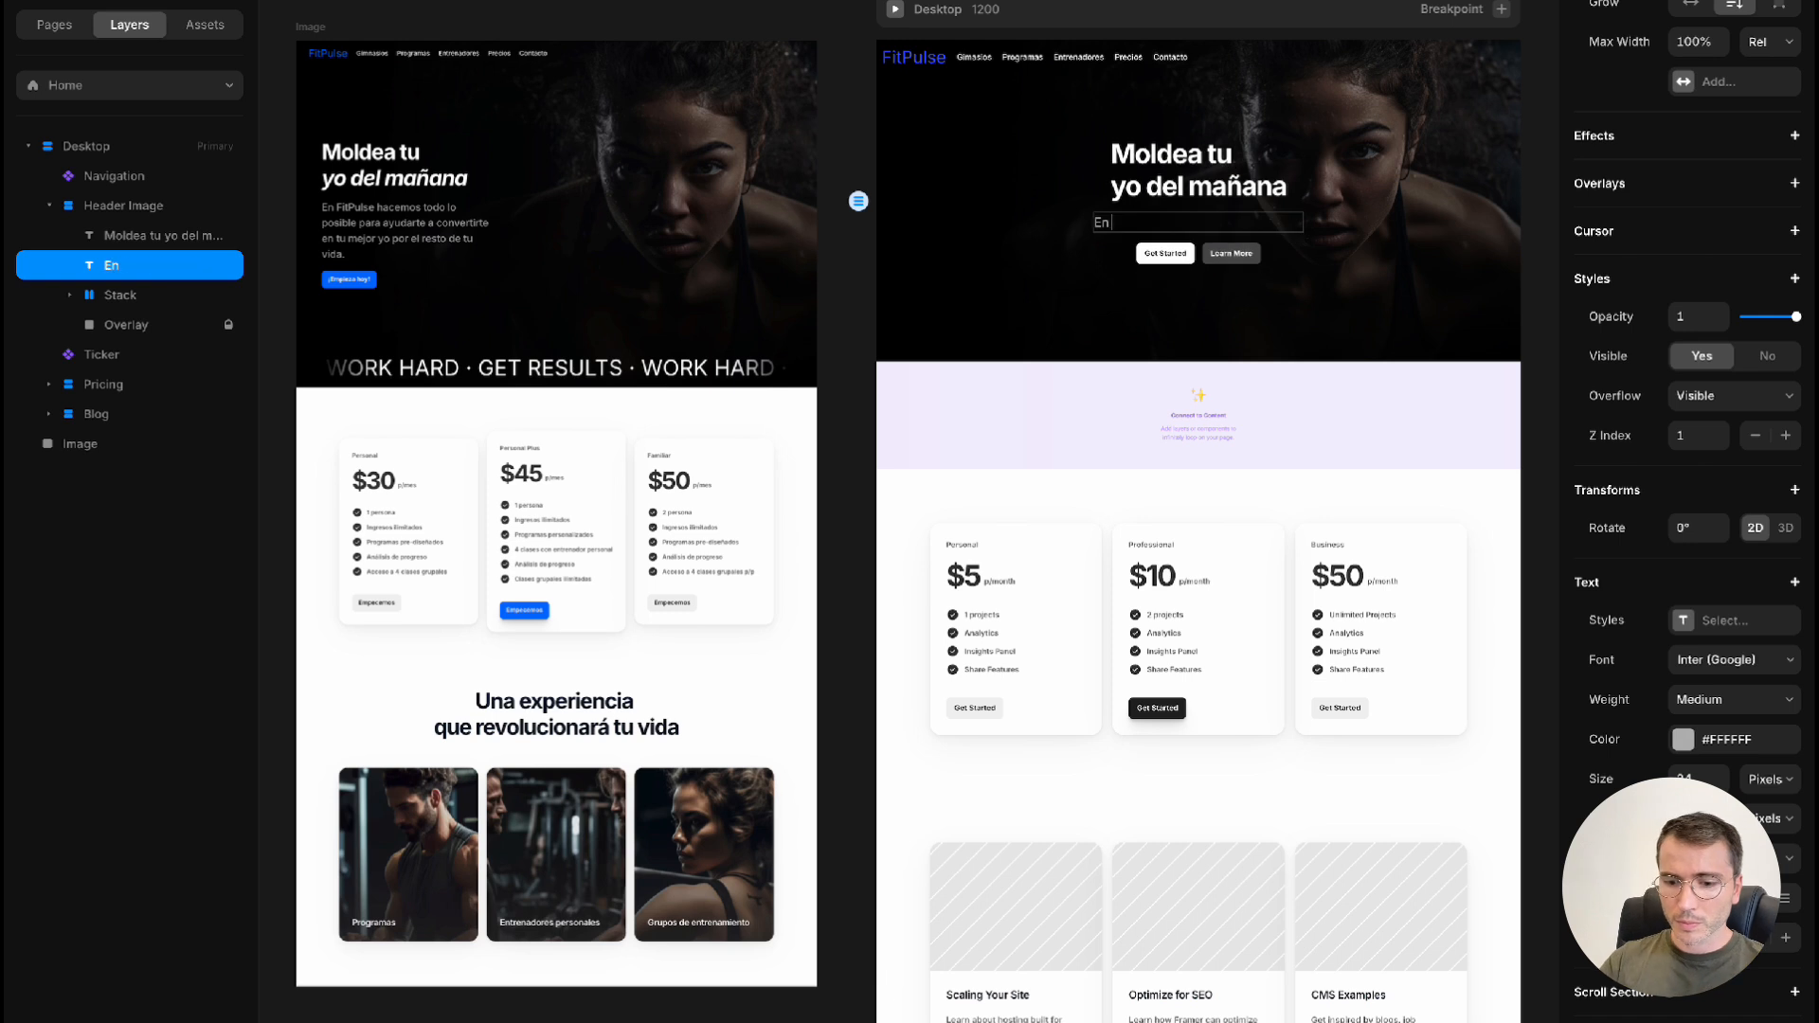
{"action": "type", "text": " FitPulse"}
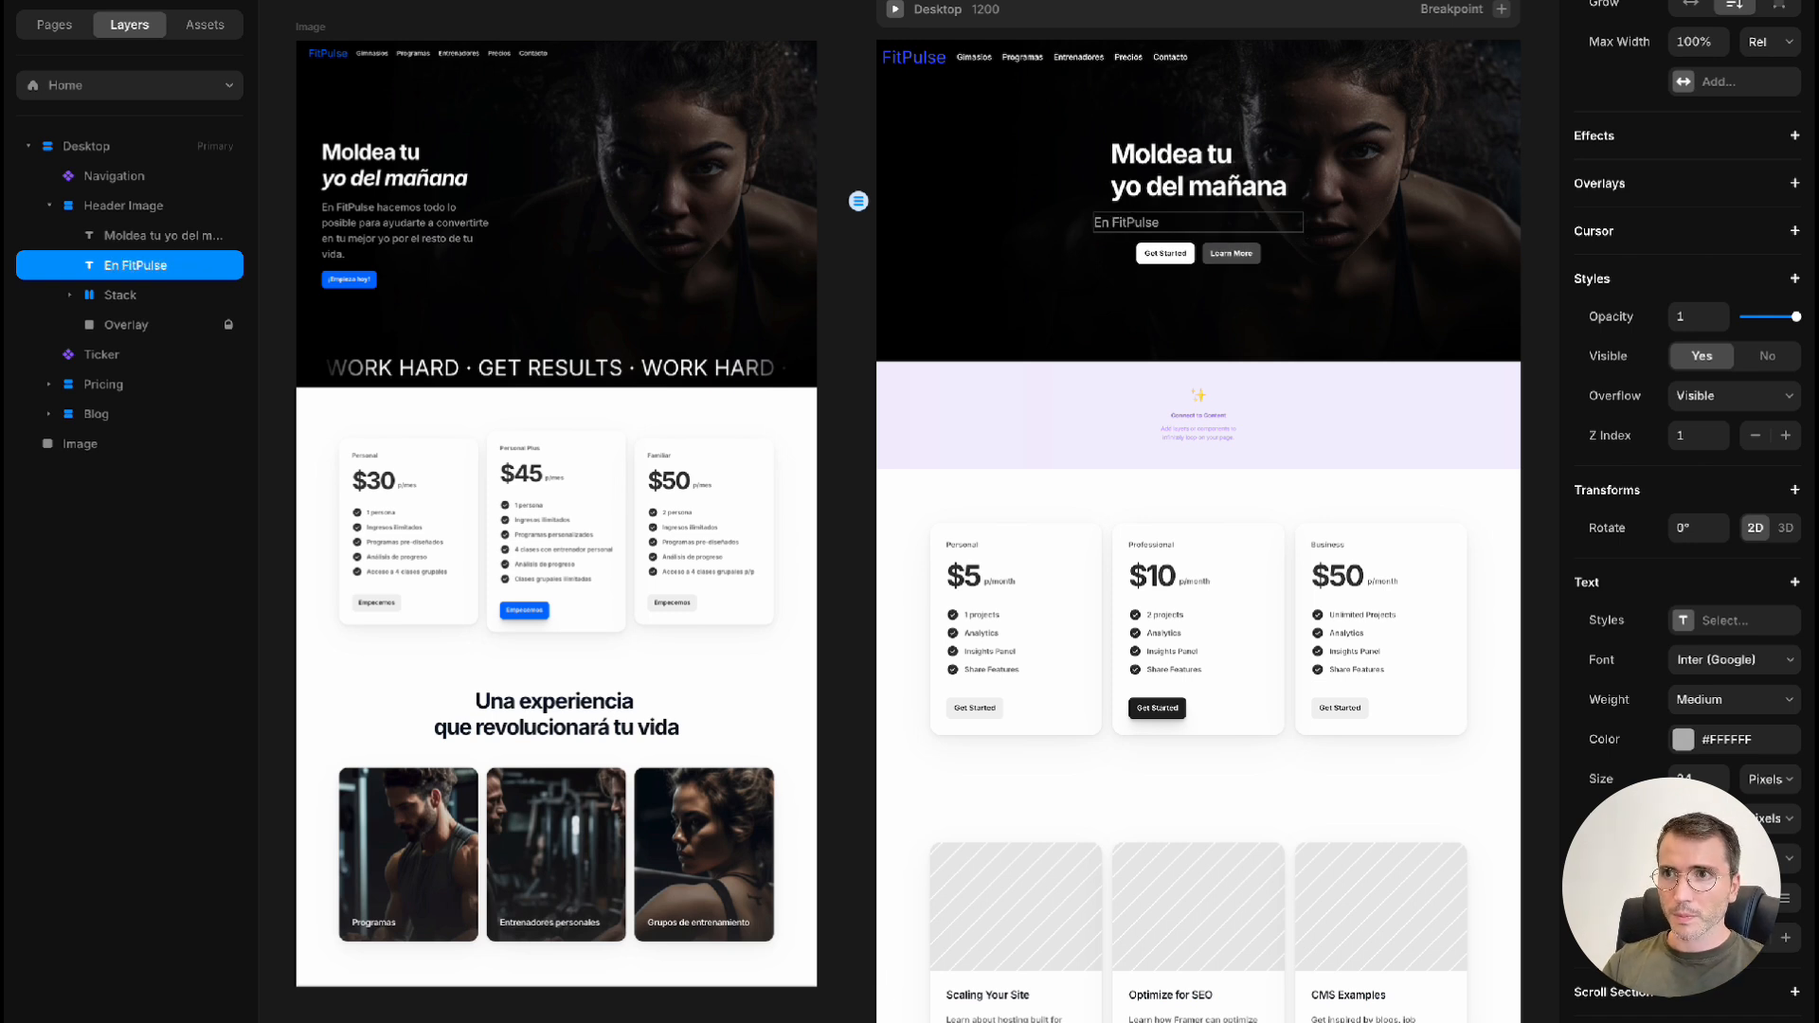
{"action": "type", "text": " hacemos todo lo posible para ay"}
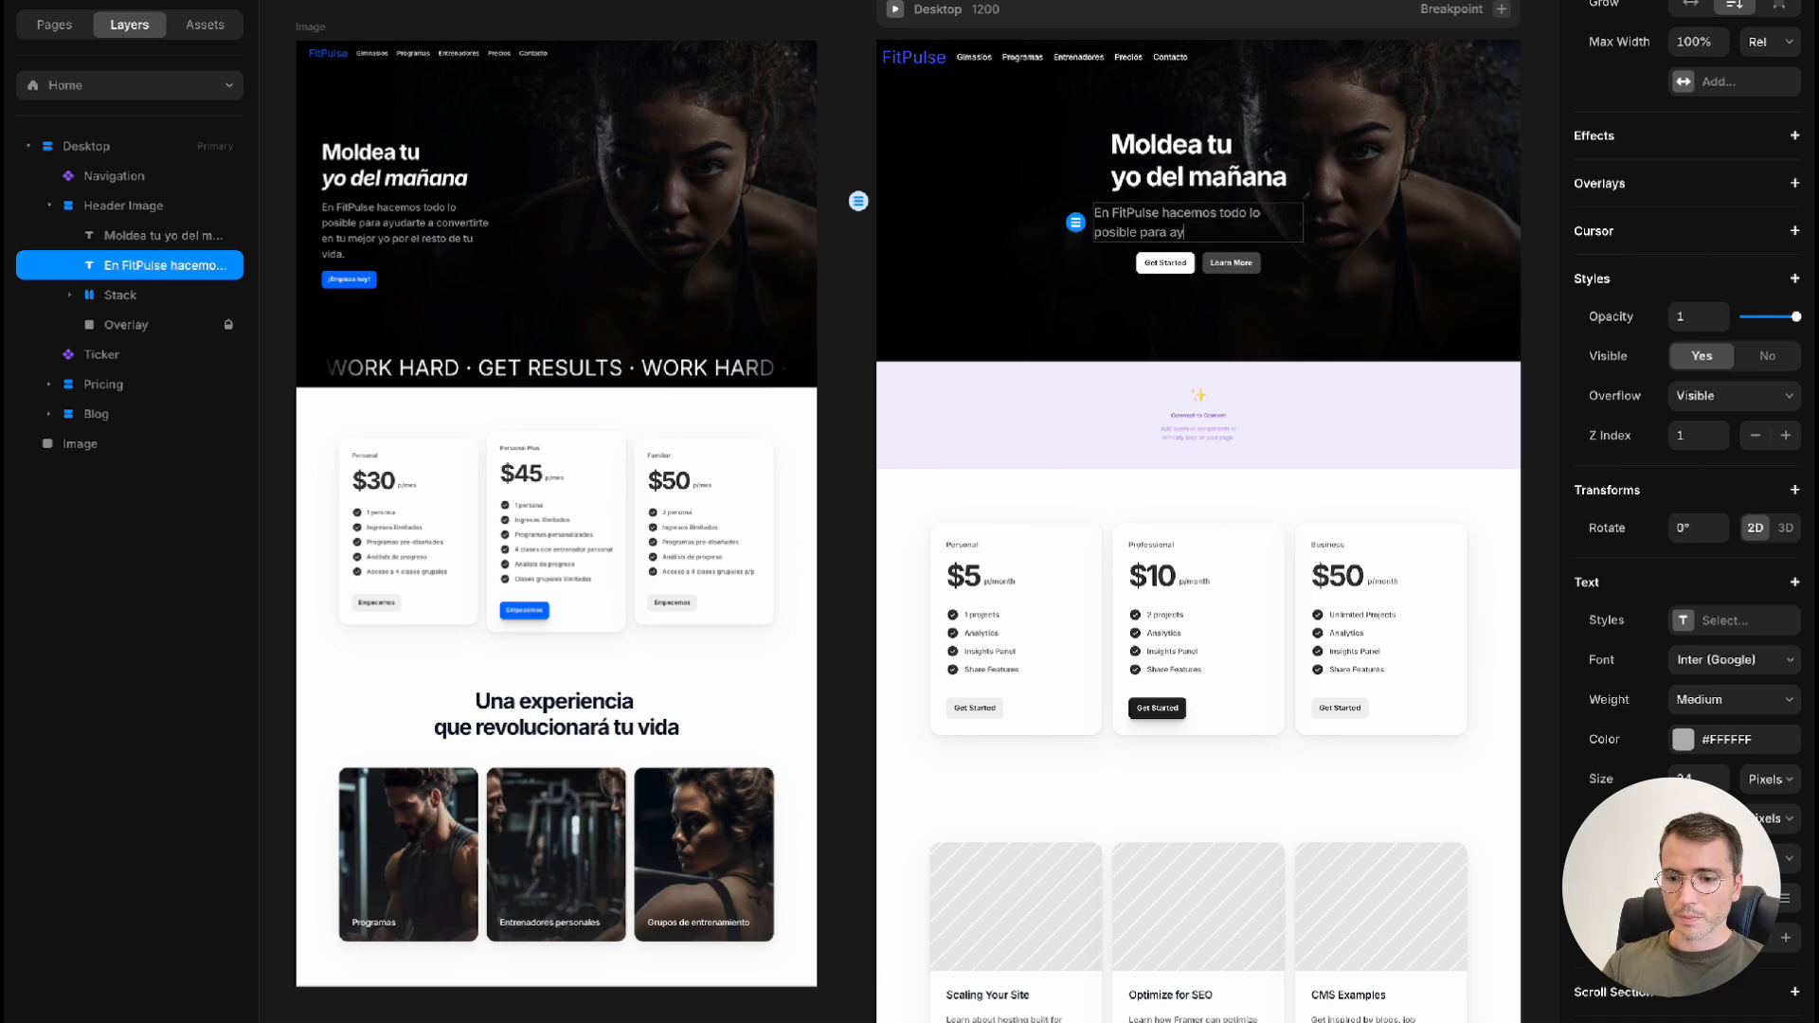
{"action": "type", "text": "udarte a convertirte en tu mejor"}
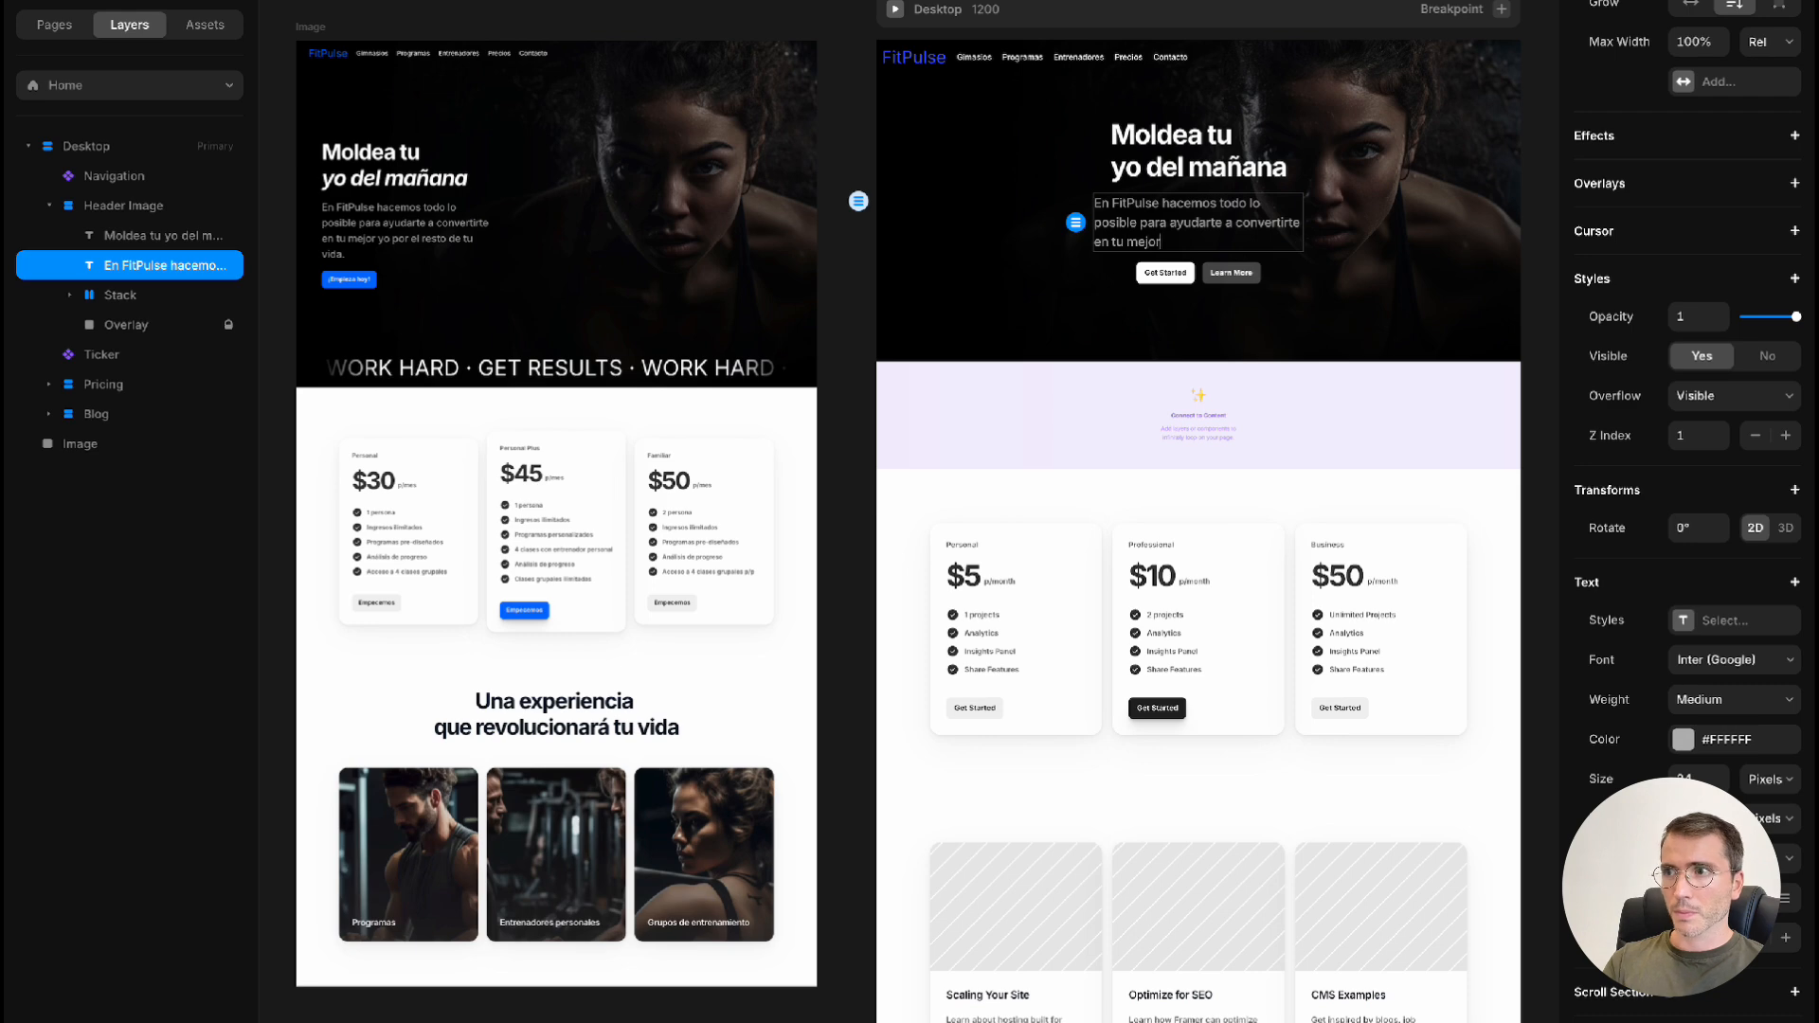
{"action": "type", "text": " yo por el resto de tu vida"}
{"action": "key", "text": "Escape"}
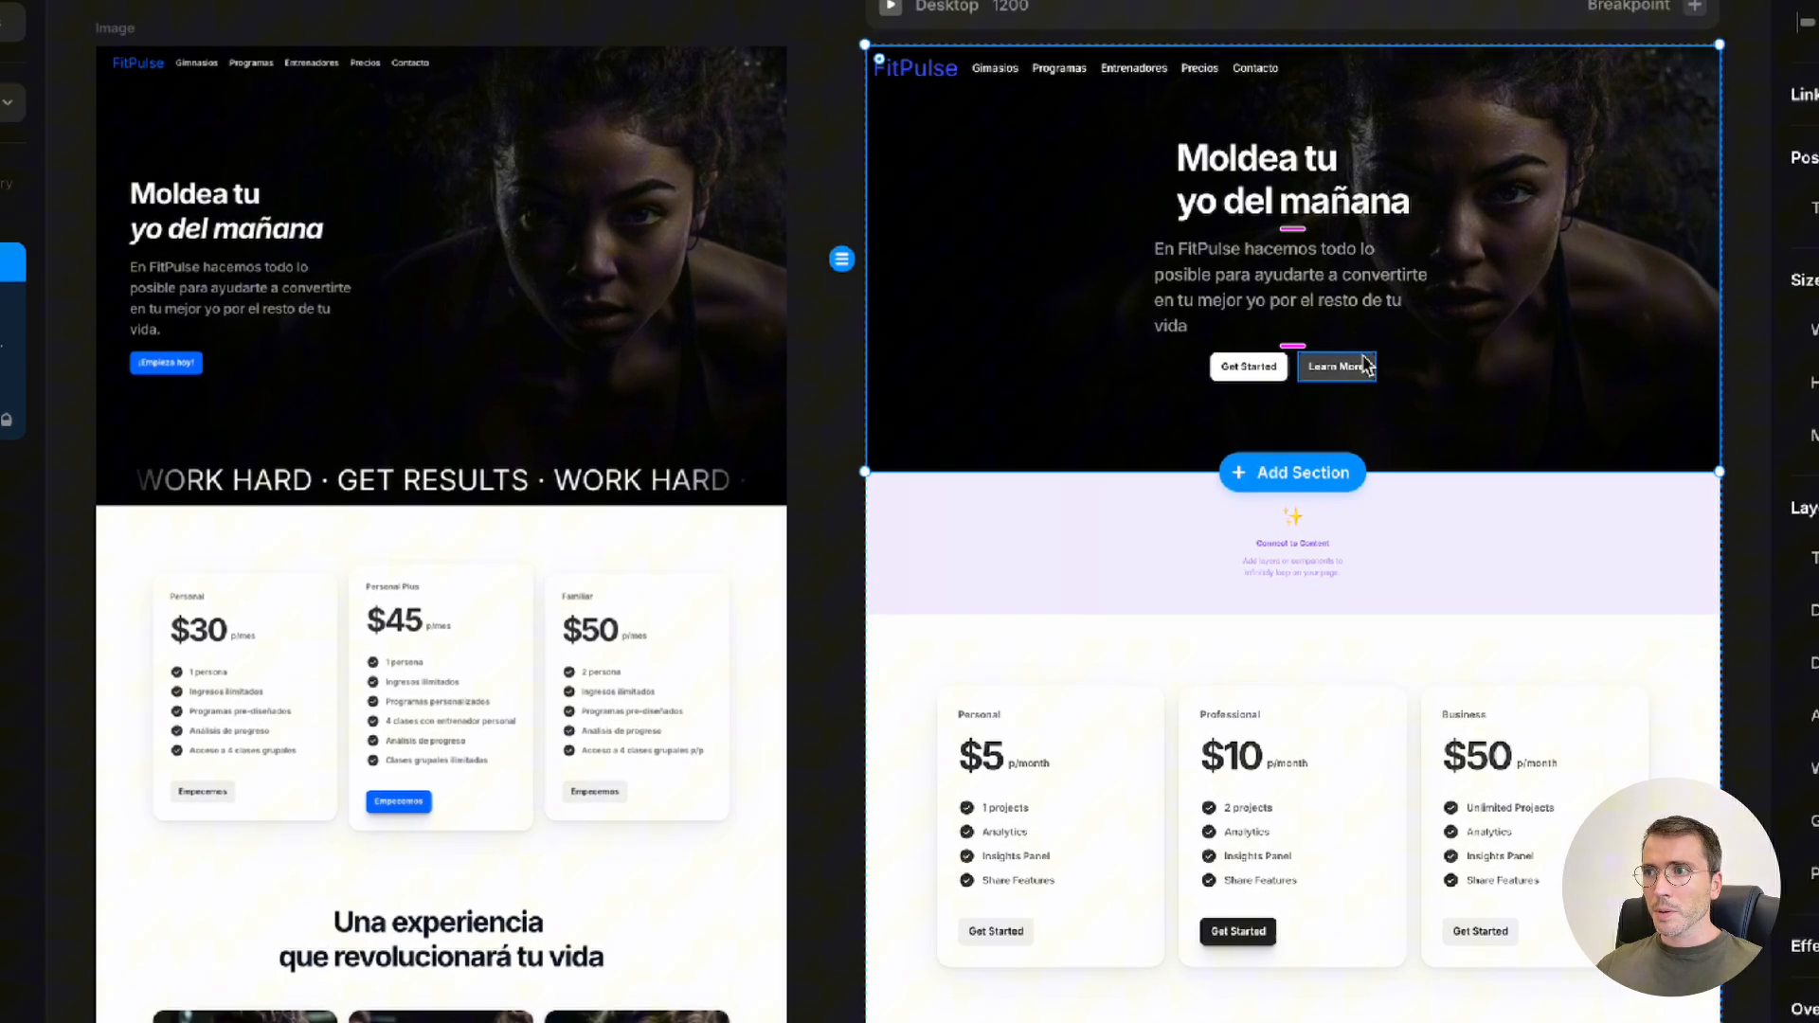
Delete the header's Learn More button and relabel the Get Started button beside it as "¡Empieza hoy!"
{"action": "left_click", "coordinate": [1287, 317]}
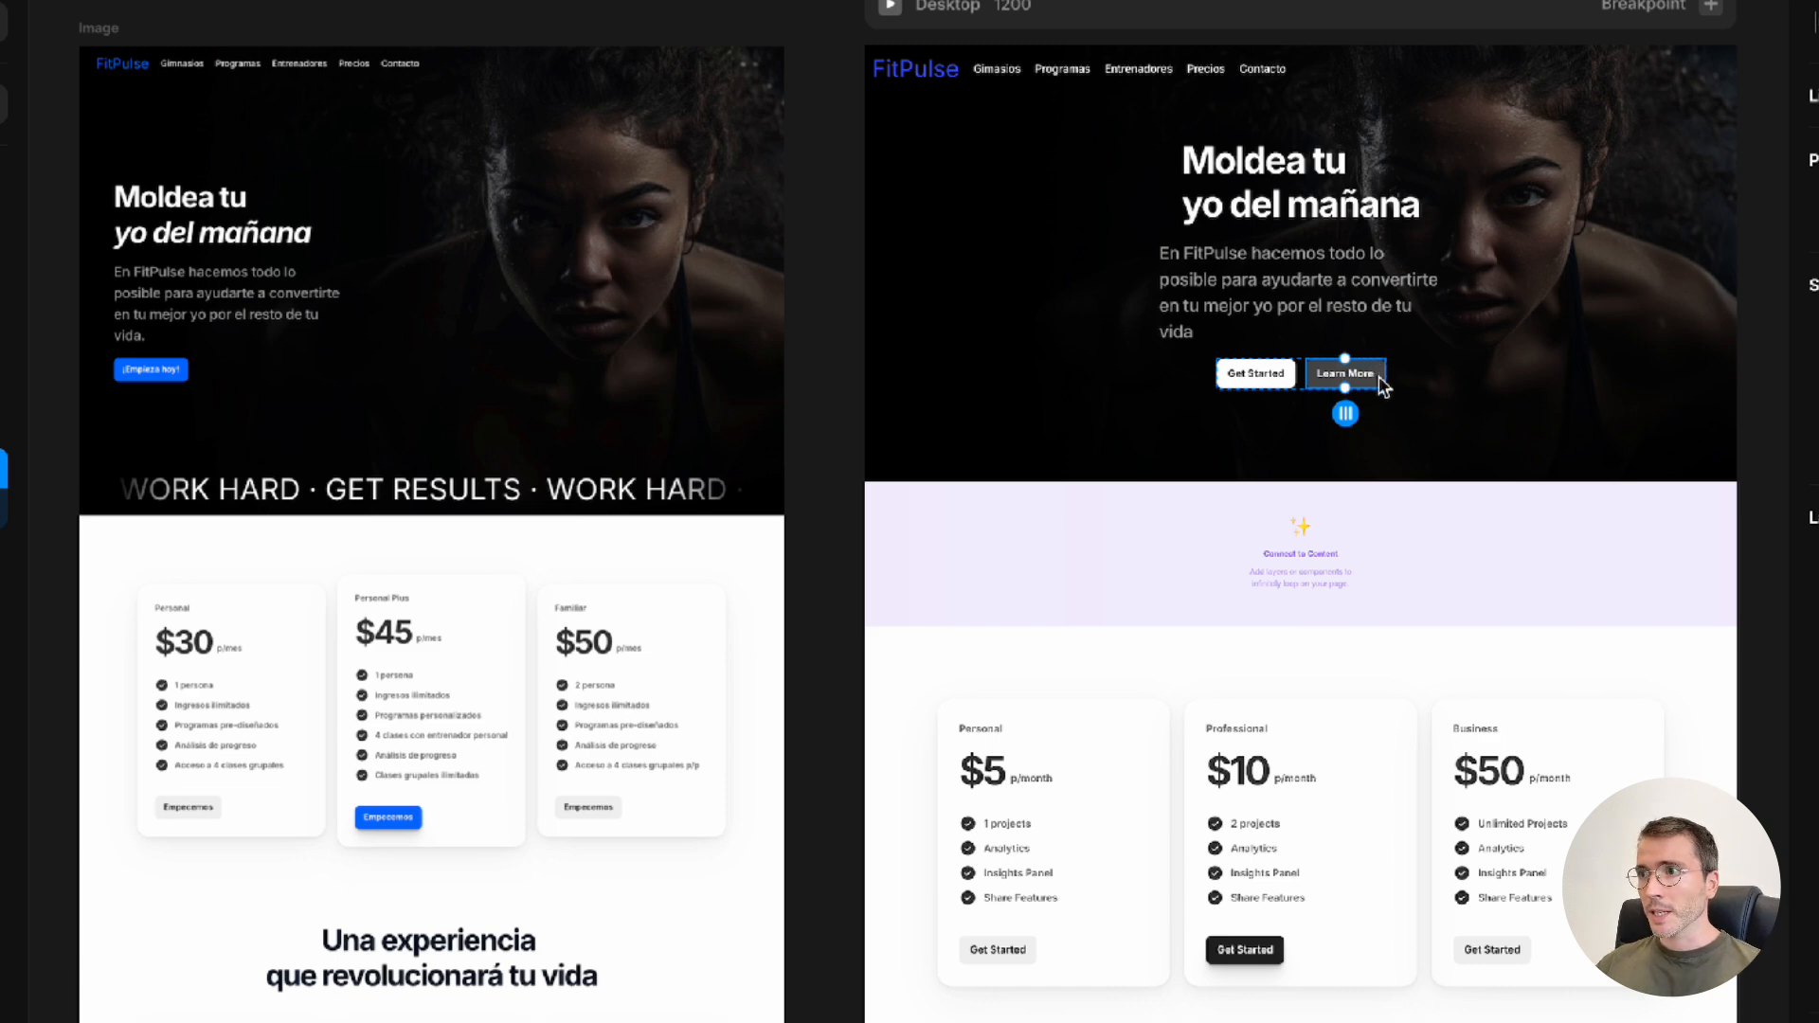
{"action": "key", "text": "Delete"}
{"action": "left_click", "coordinate": [1308, 375]}
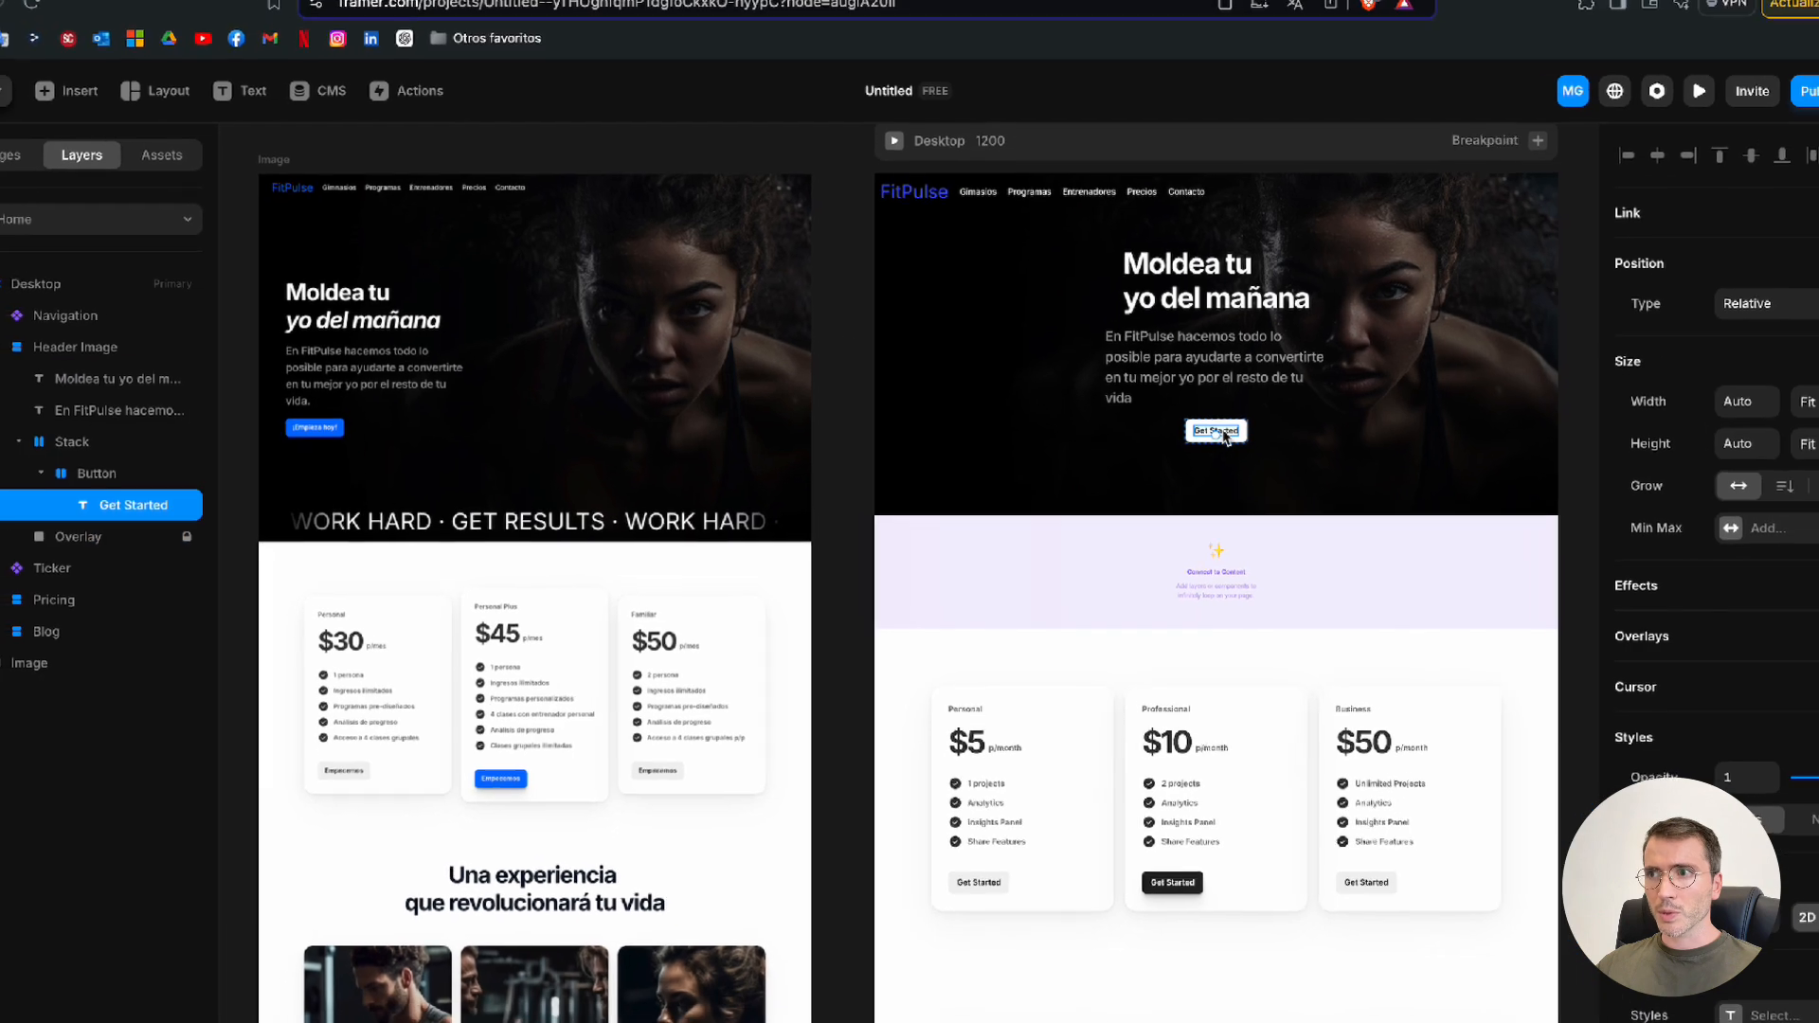
{"action": "double_click", "coordinate": [1222, 434]}
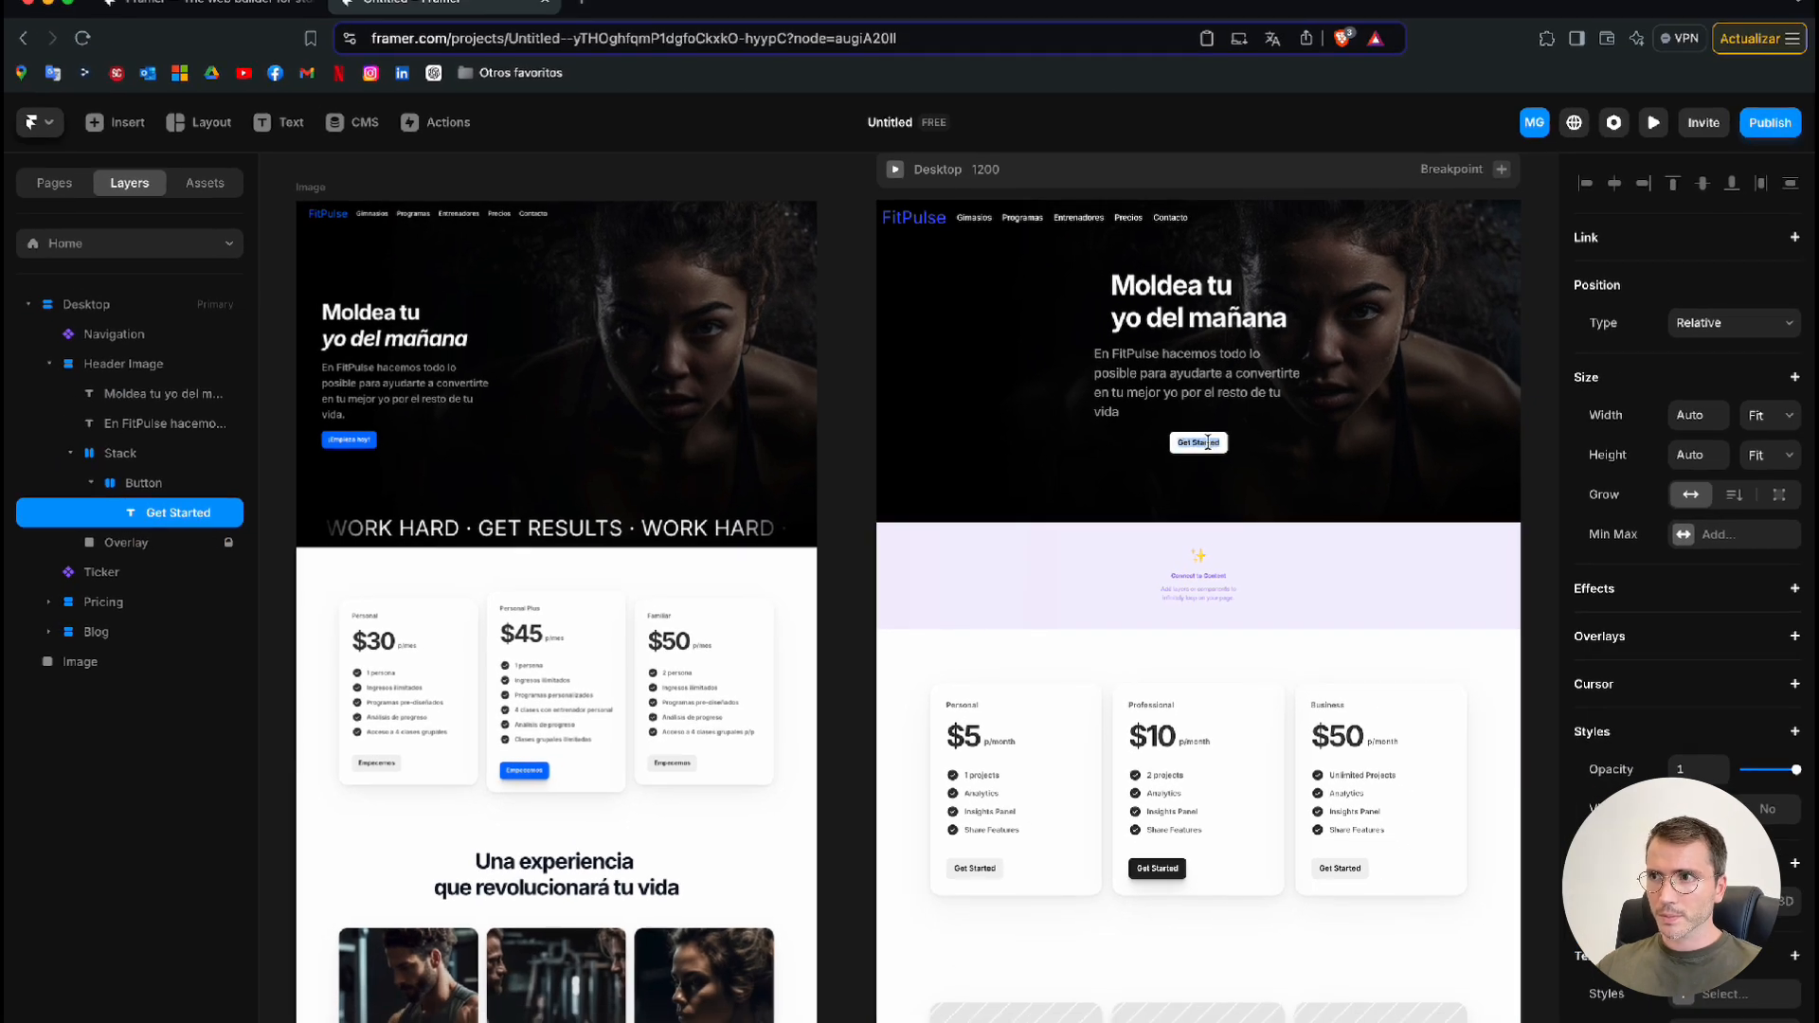
{"action": "key", "text": "super+a"}
{"action": "type", "text": "¡Emp"}
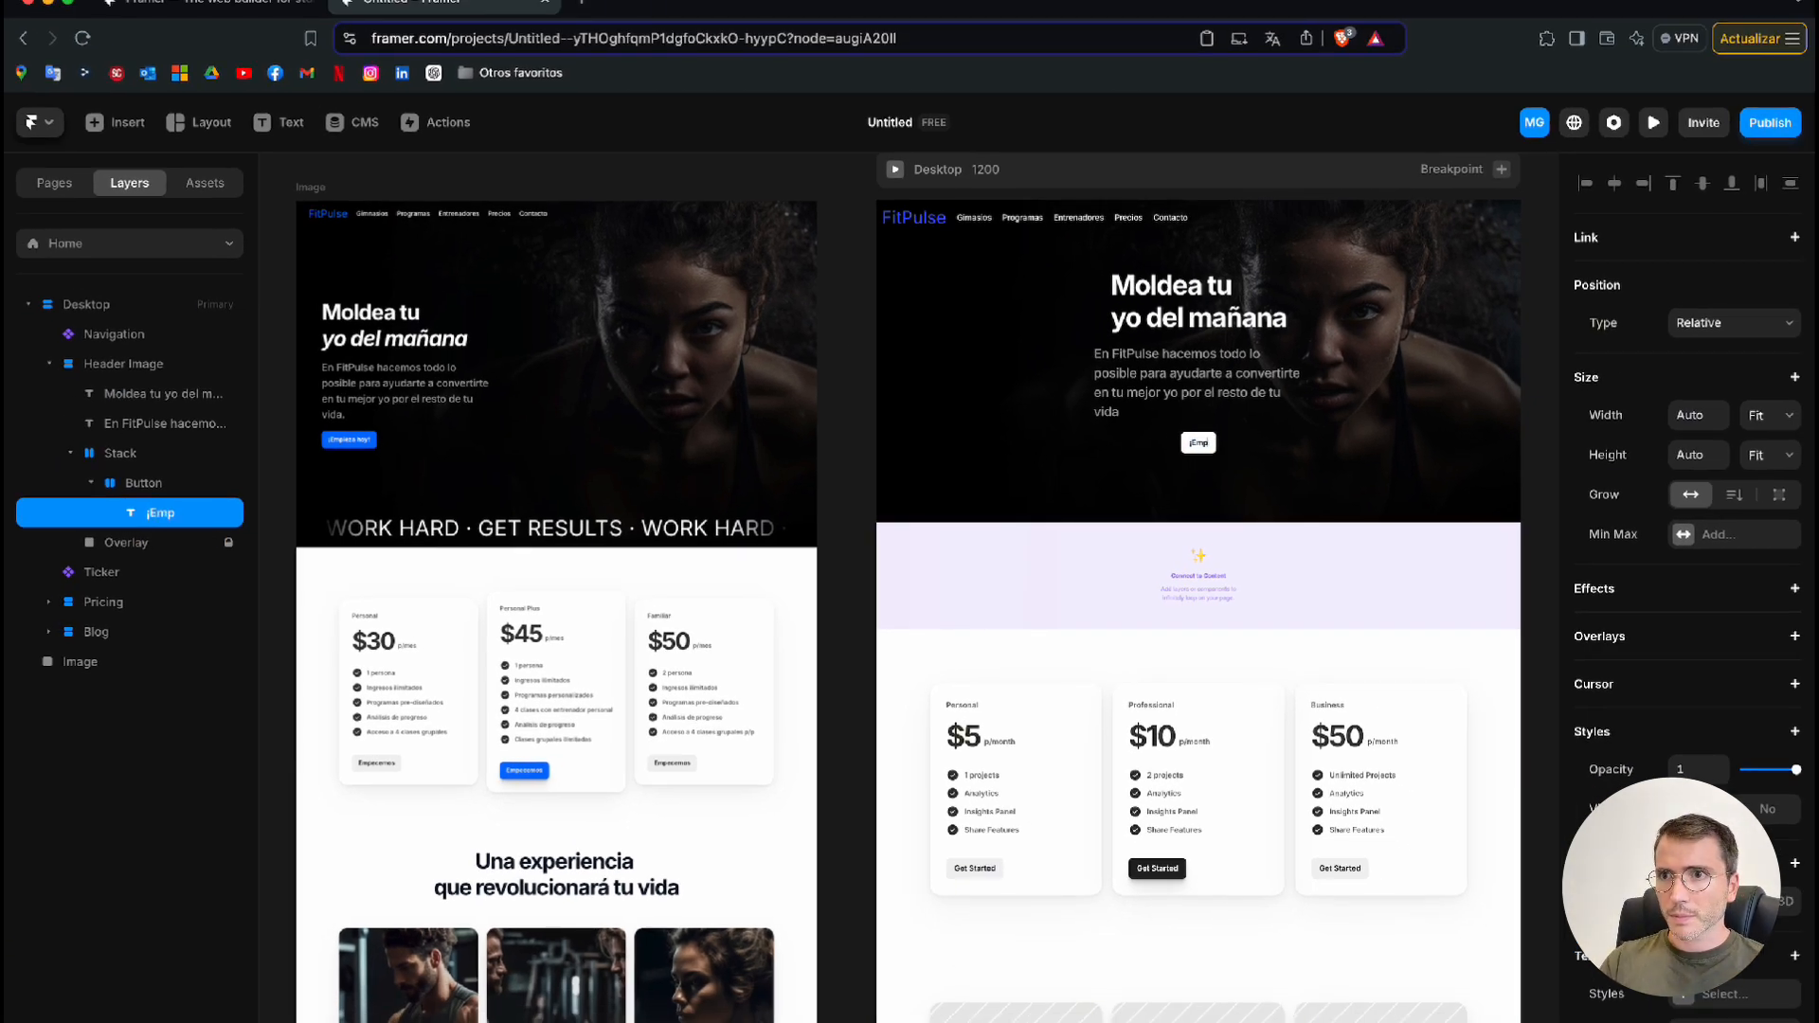
{"action": "type", "text": "ieza hoy!"}
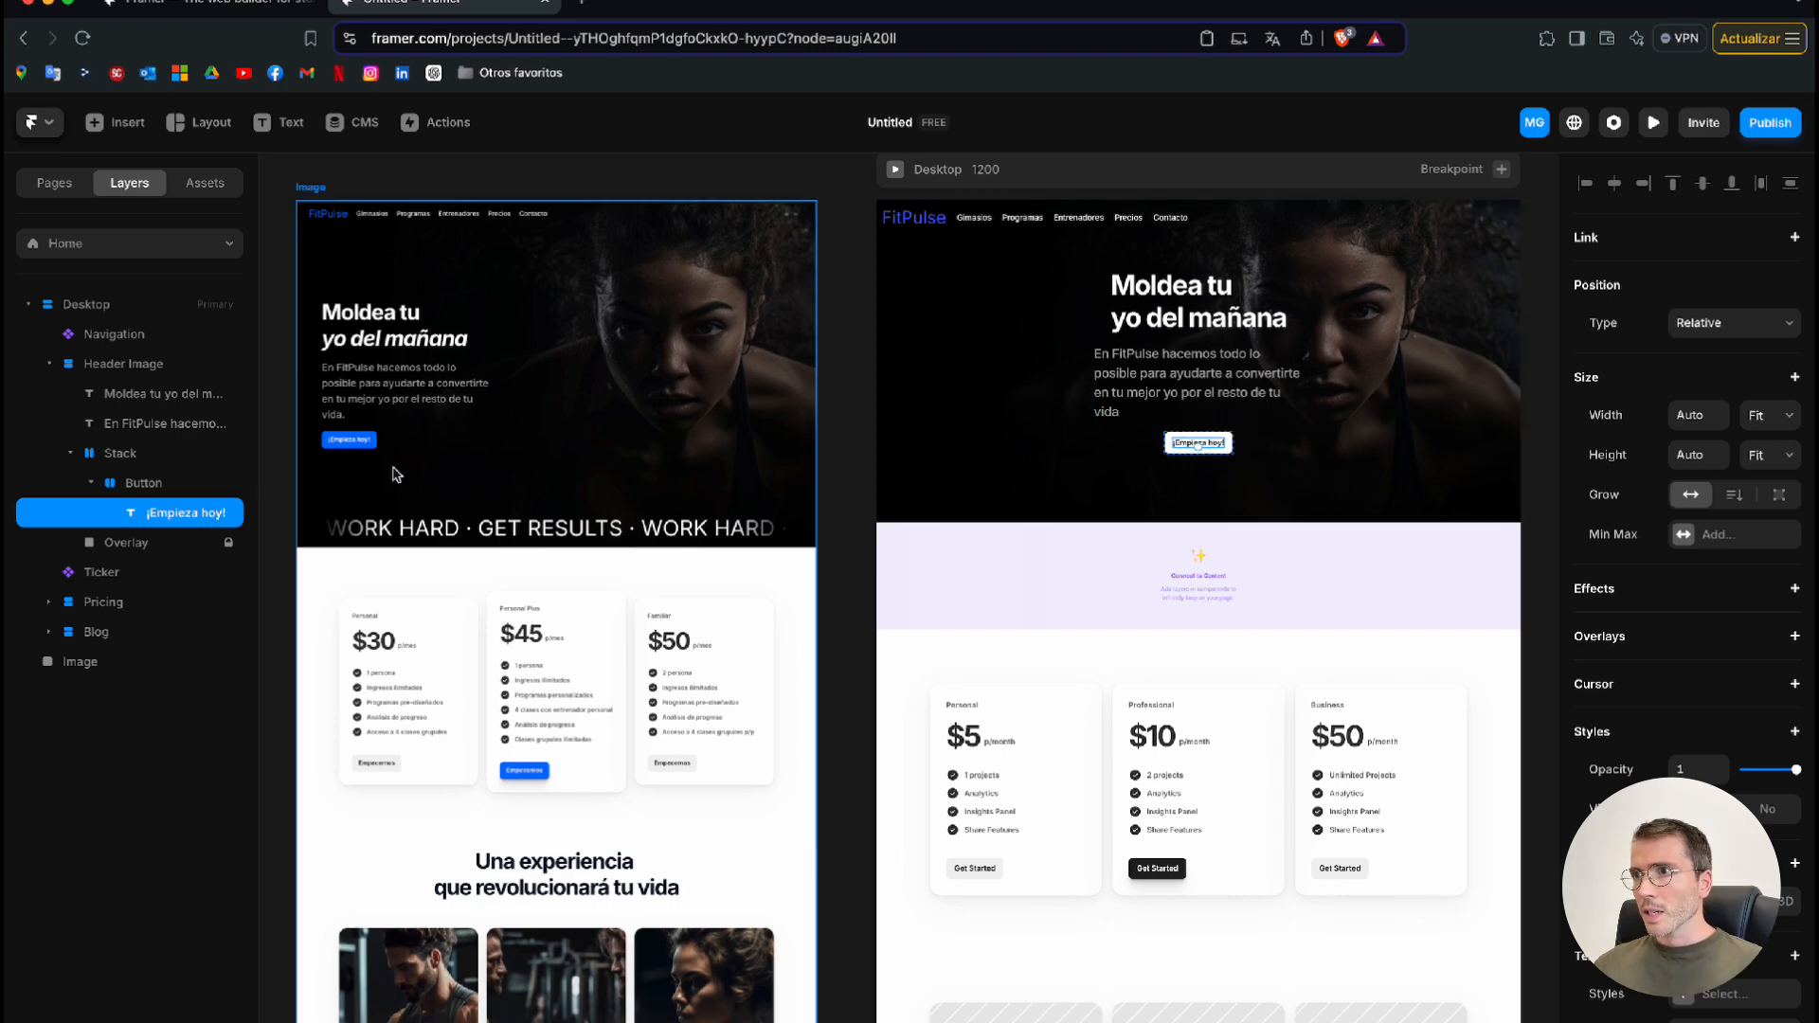
Fill the "¡Empieza hoy!" button with the blue sampled from the FitPulse logo in the navigation
{"action": "left_click", "coordinate": [172, 485]}
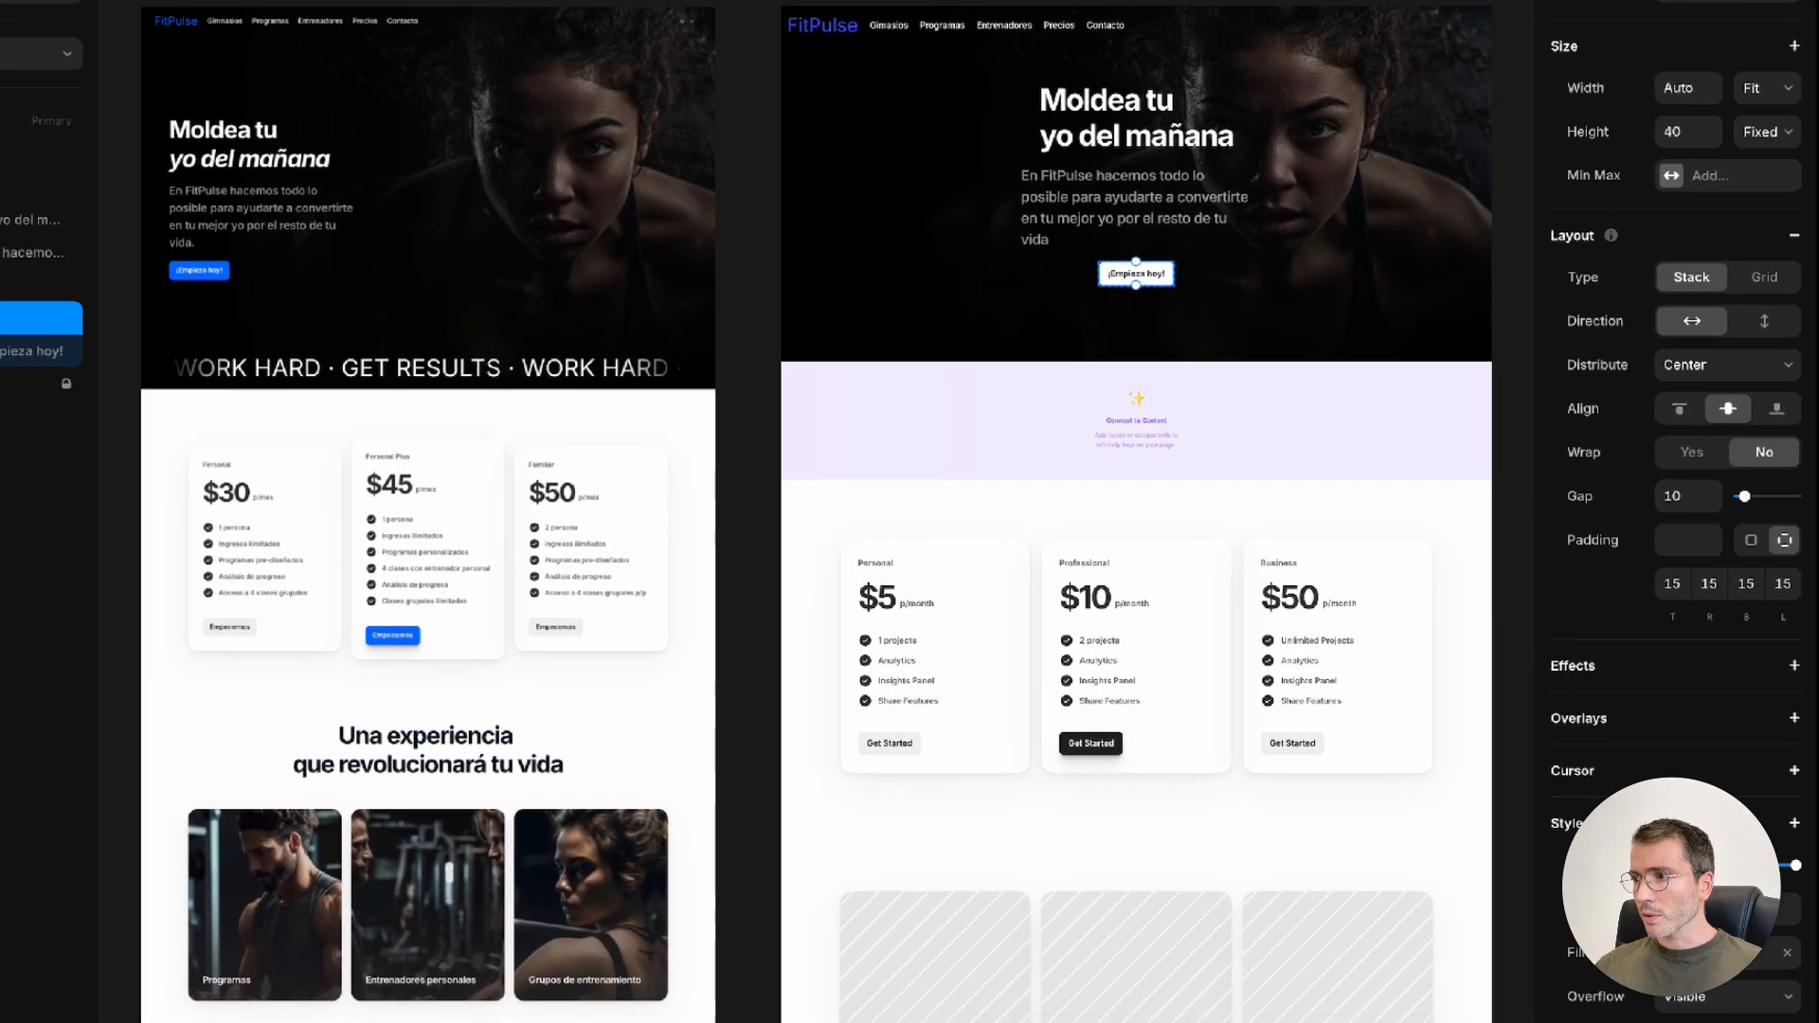
{"action": "left_click", "coordinate": [1676, 955]}
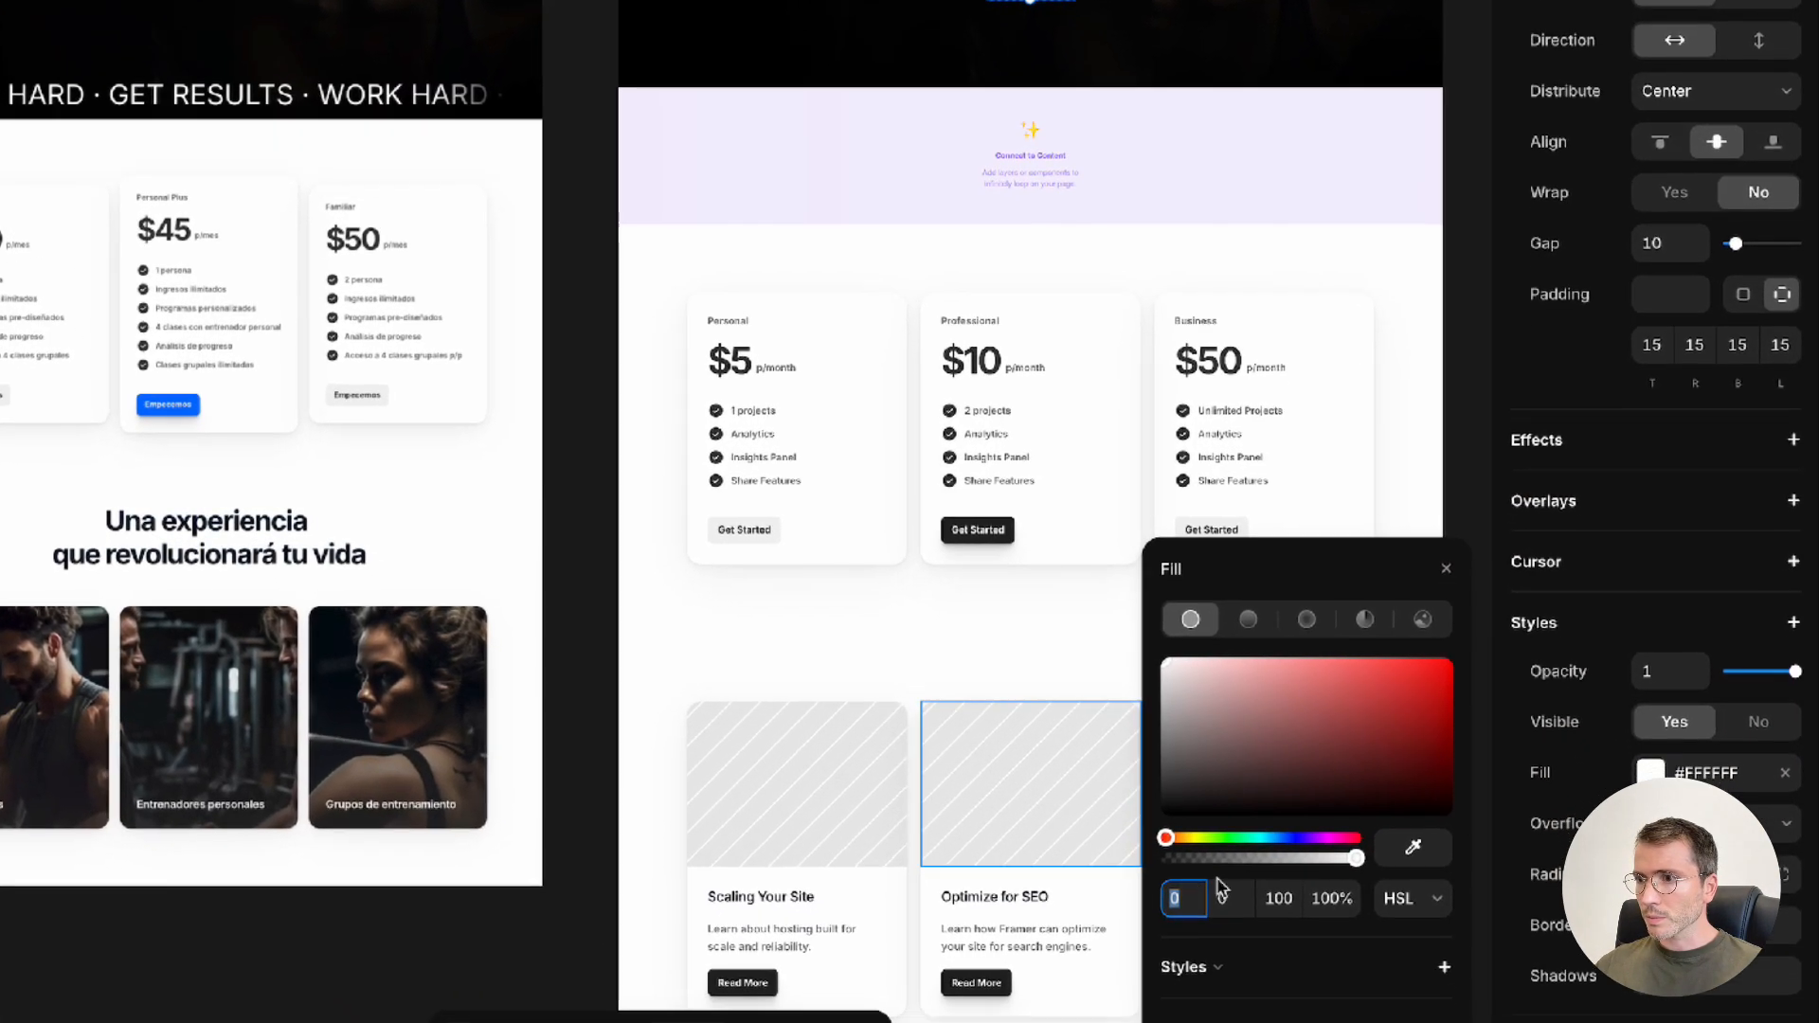
{"action": "left_click", "coordinate": [1410, 850]}
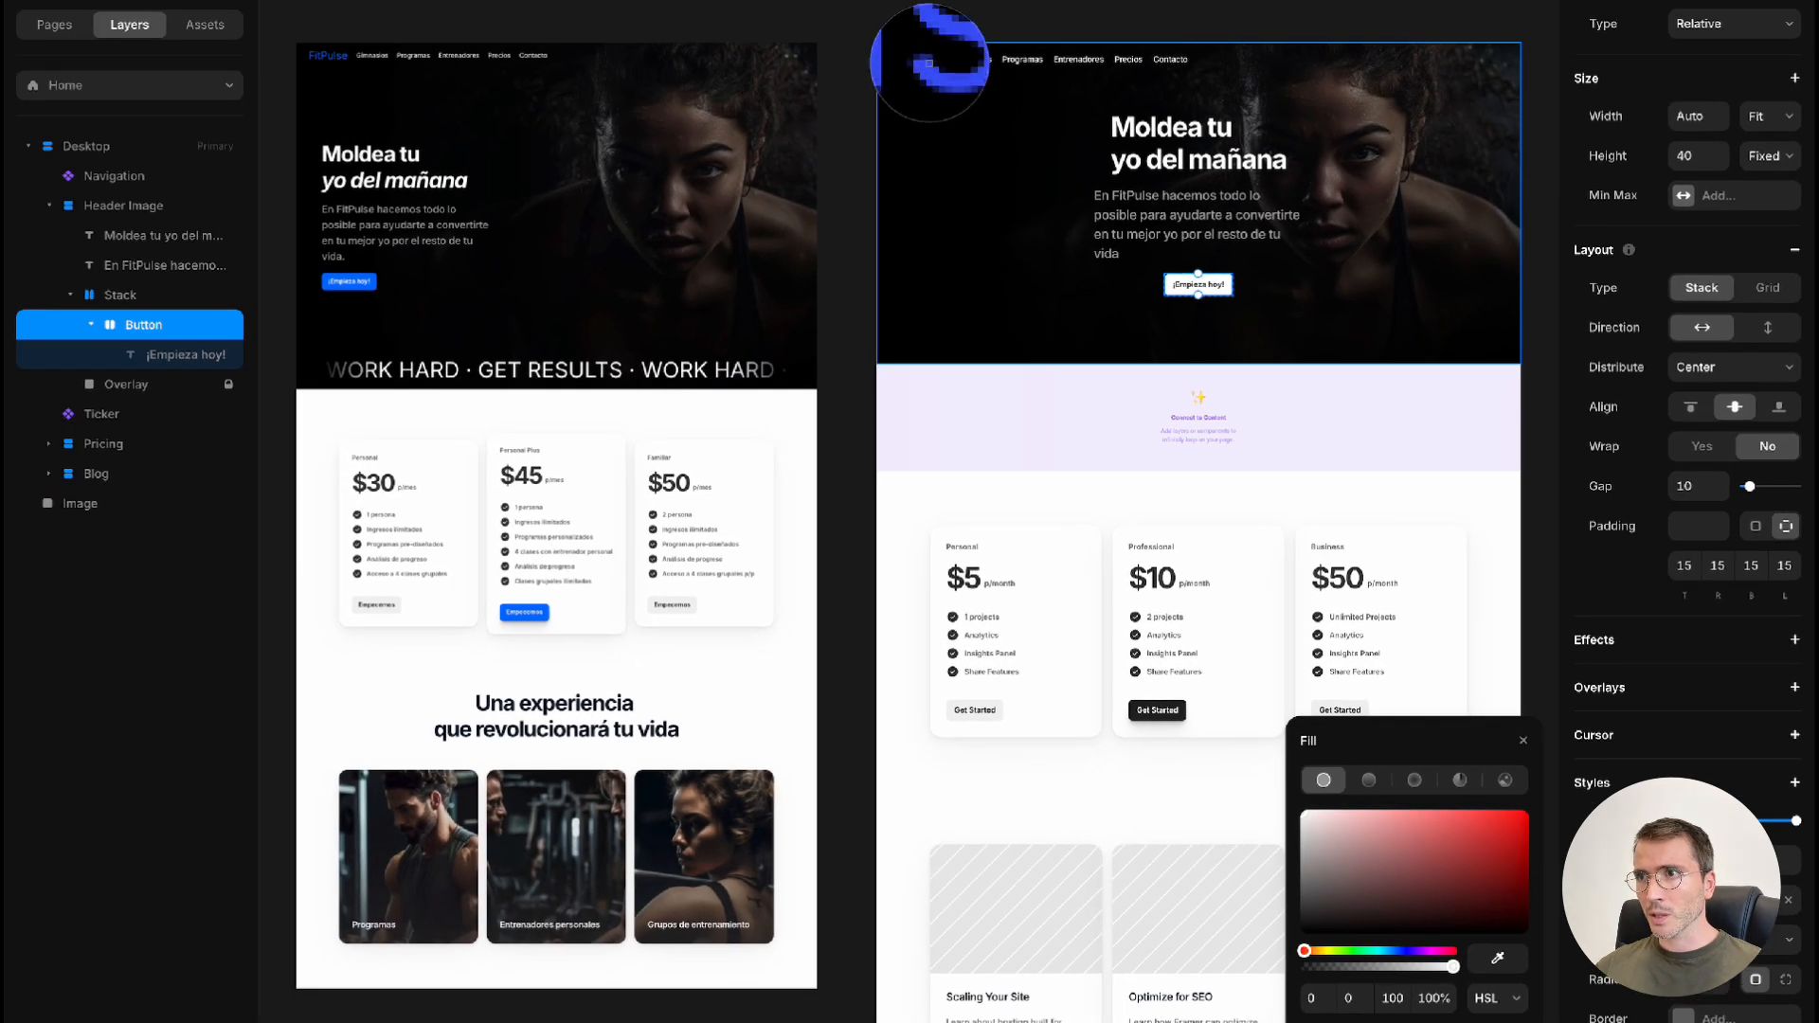
{"action": "left_click", "coordinate": [924, 65]}
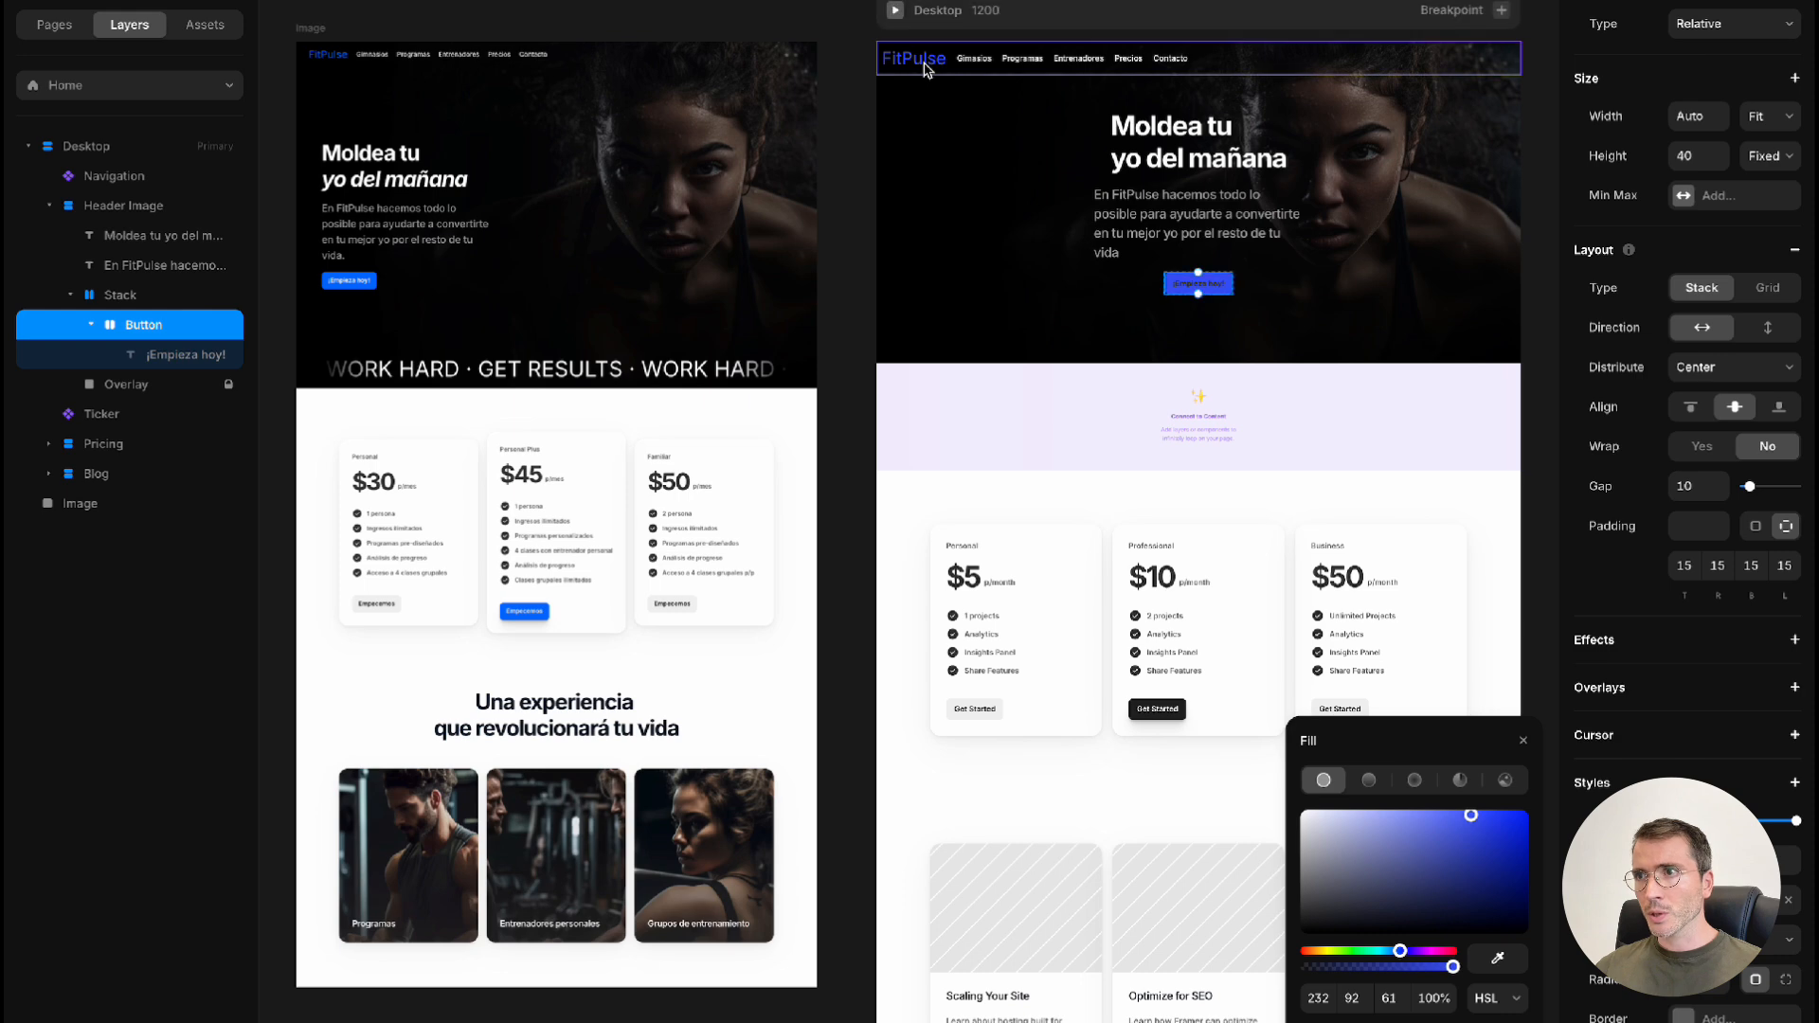
{"action": "left_click", "coordinate": [1522, 740]}
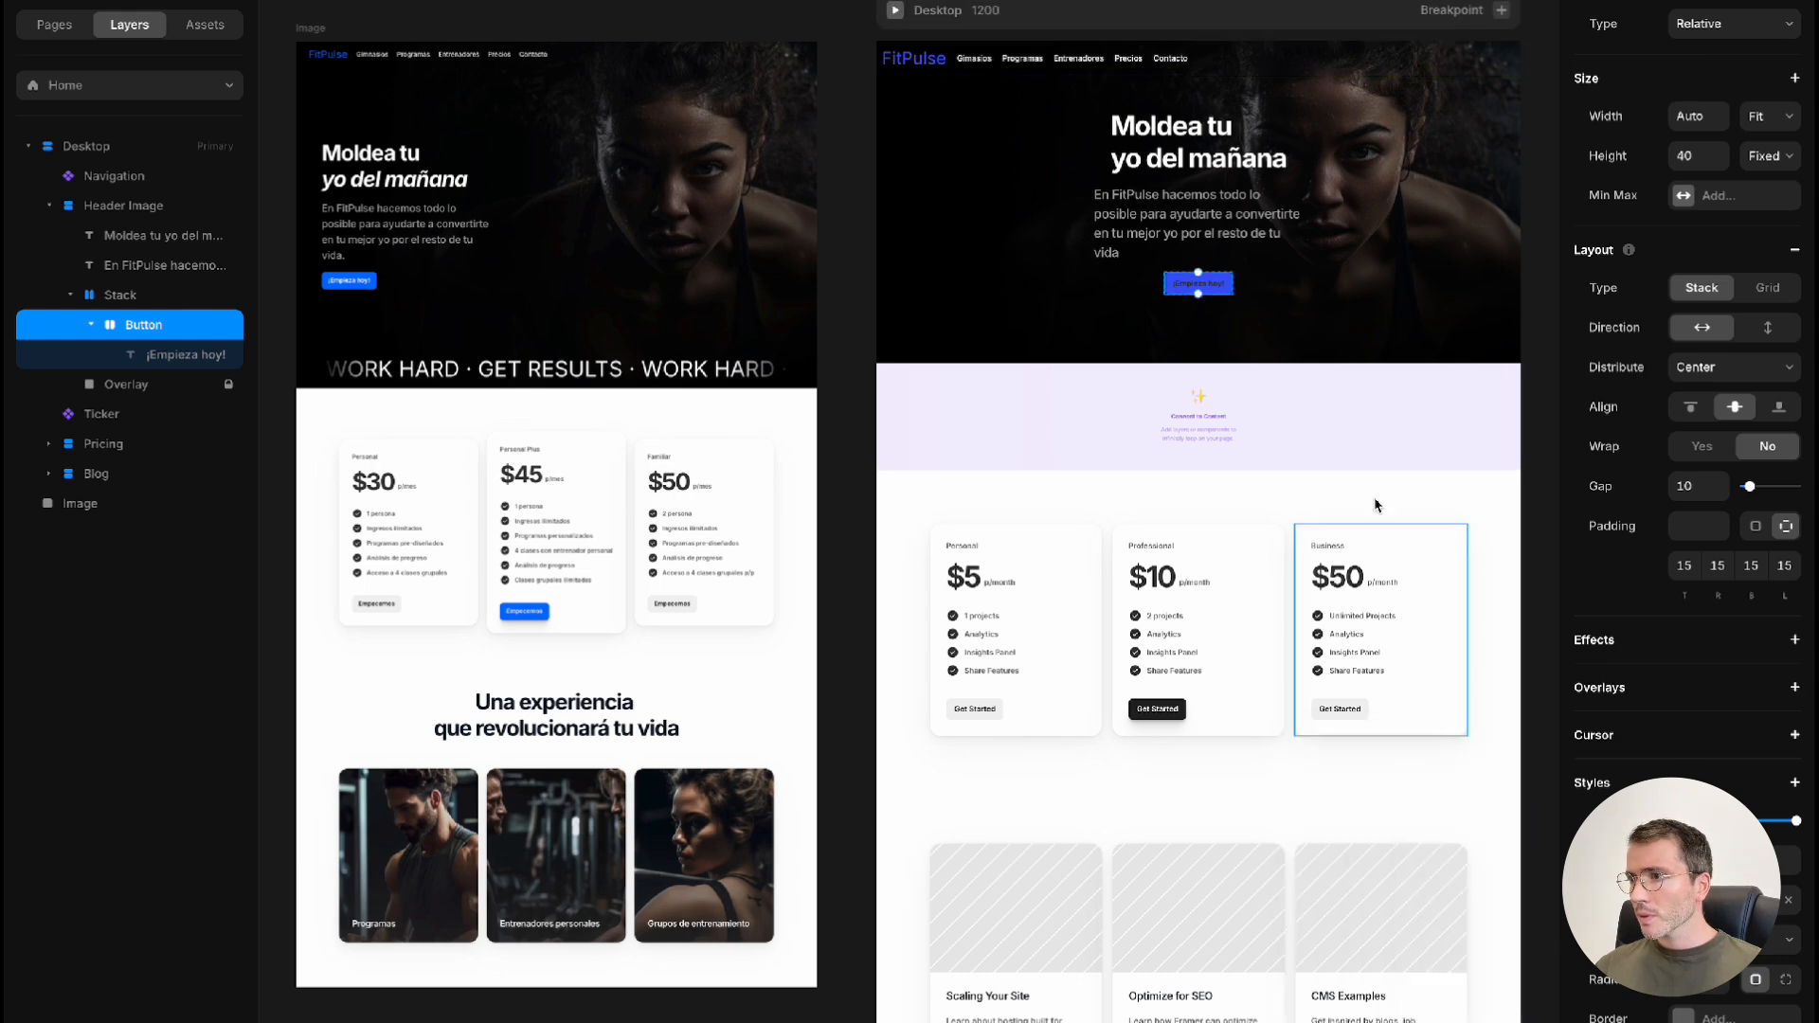
Set the text color of the "¡Empieza hoy!" button's label to white, #FFFFFF
{"action": "double_click", "coordinate": [1212, 286]}
{"action": "scroll", "coordinate": [1218, 289], "scroll_direction": "down", "scroll_amount": 1}
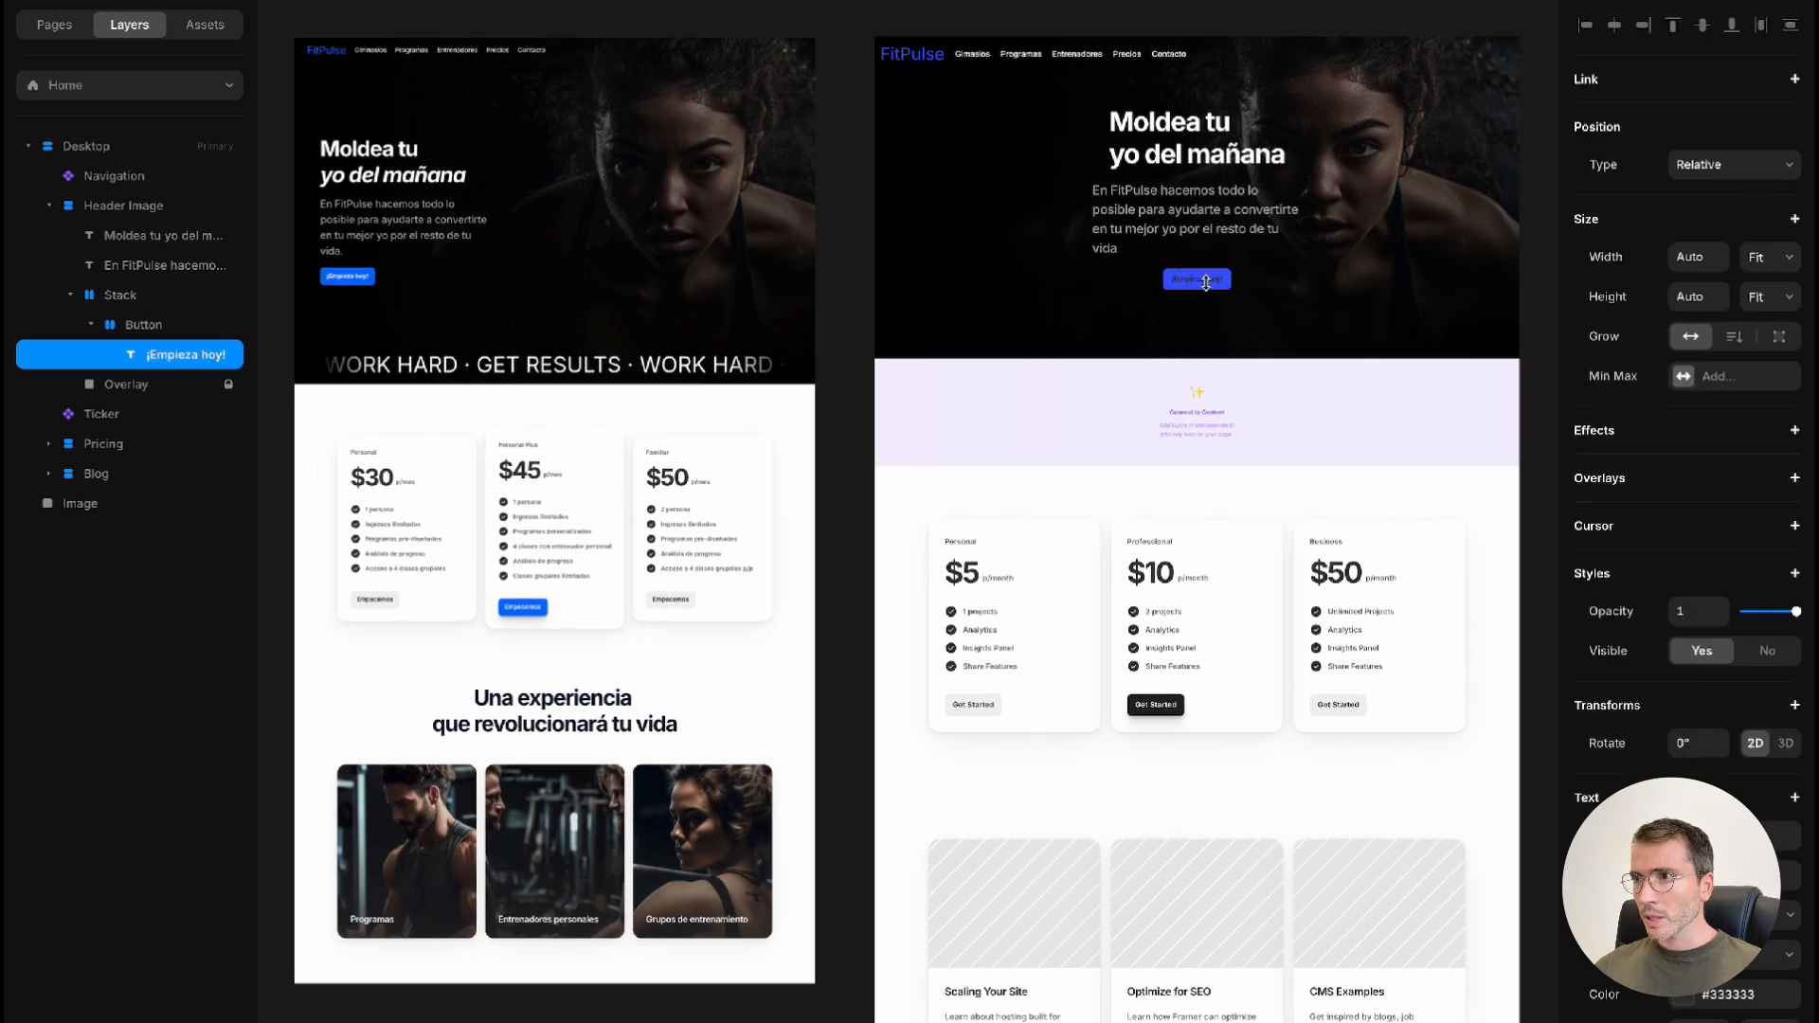
{"action": "left_click", "coordinate": [1706, 994]}
{"action": "left_click_drag", "start_coordinate": [1338, 884], "coordinate": [1259, 785]}
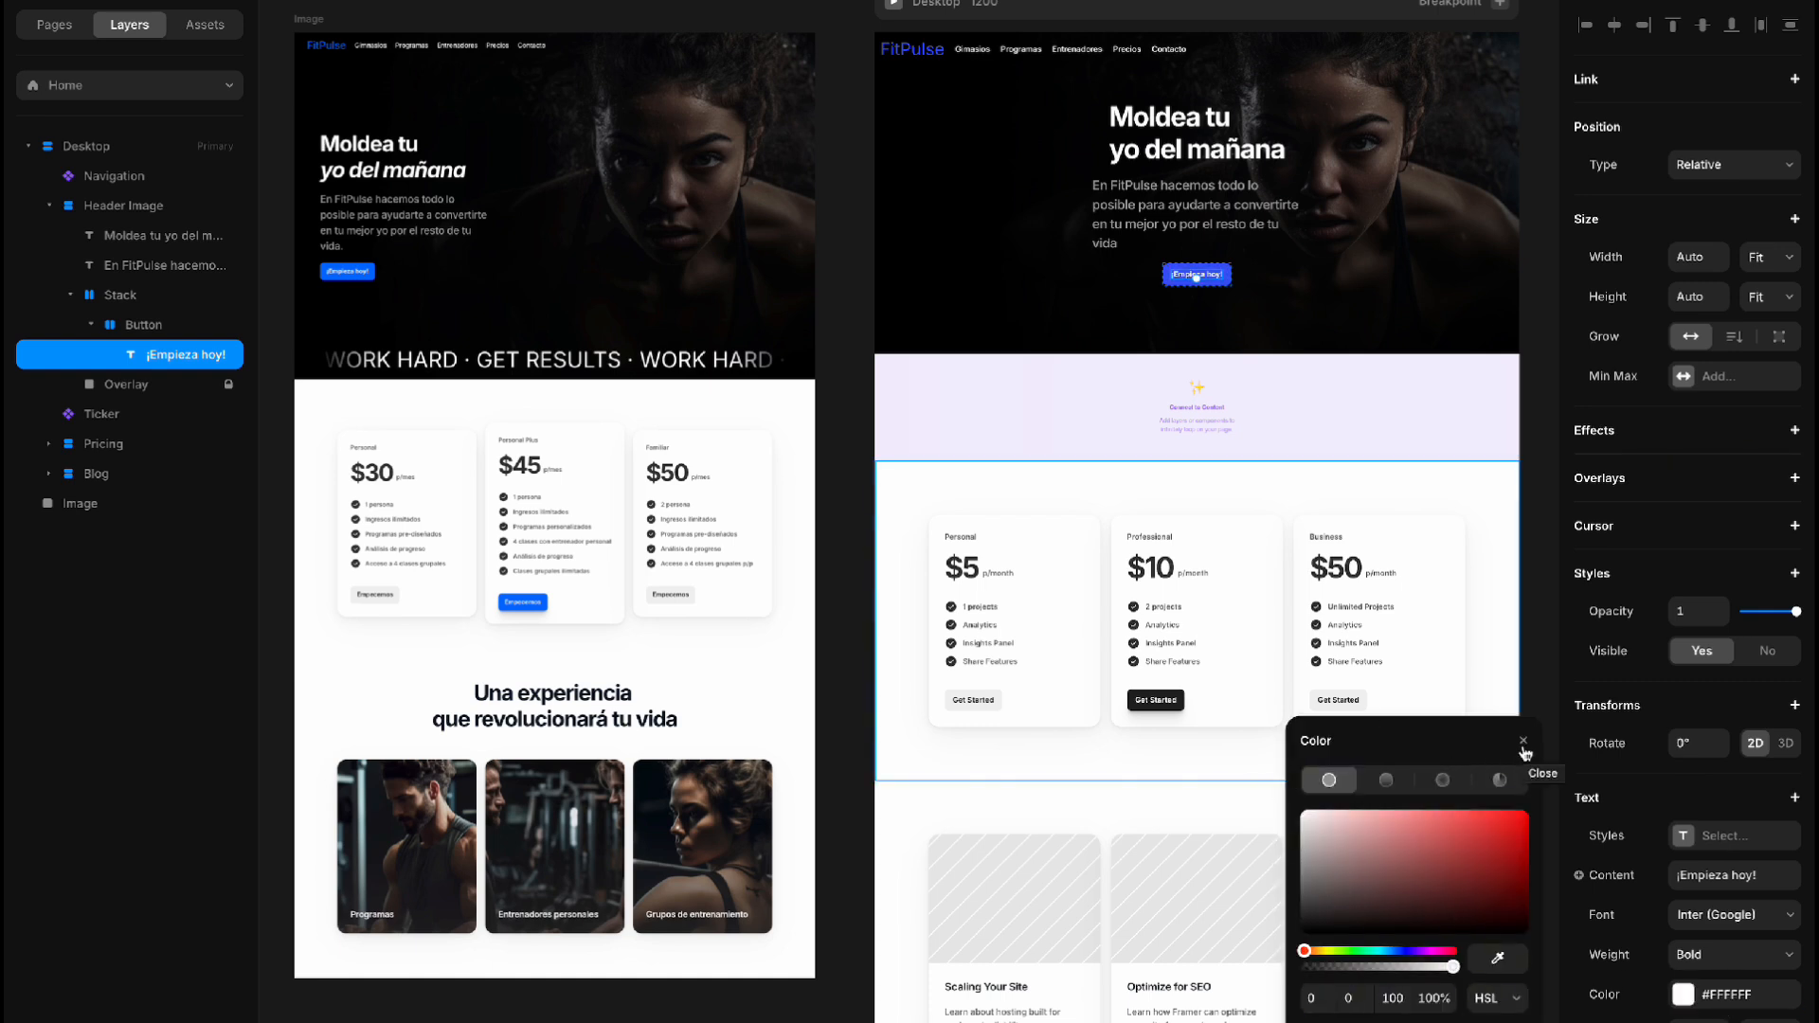
{"action": "left_click", "coordinate": [1523, 743]}
Wrap the header's heading, paragraph and button in a new stack and align its contents to the left
{"action": "left_click", "coordinate": [1337, 272]}
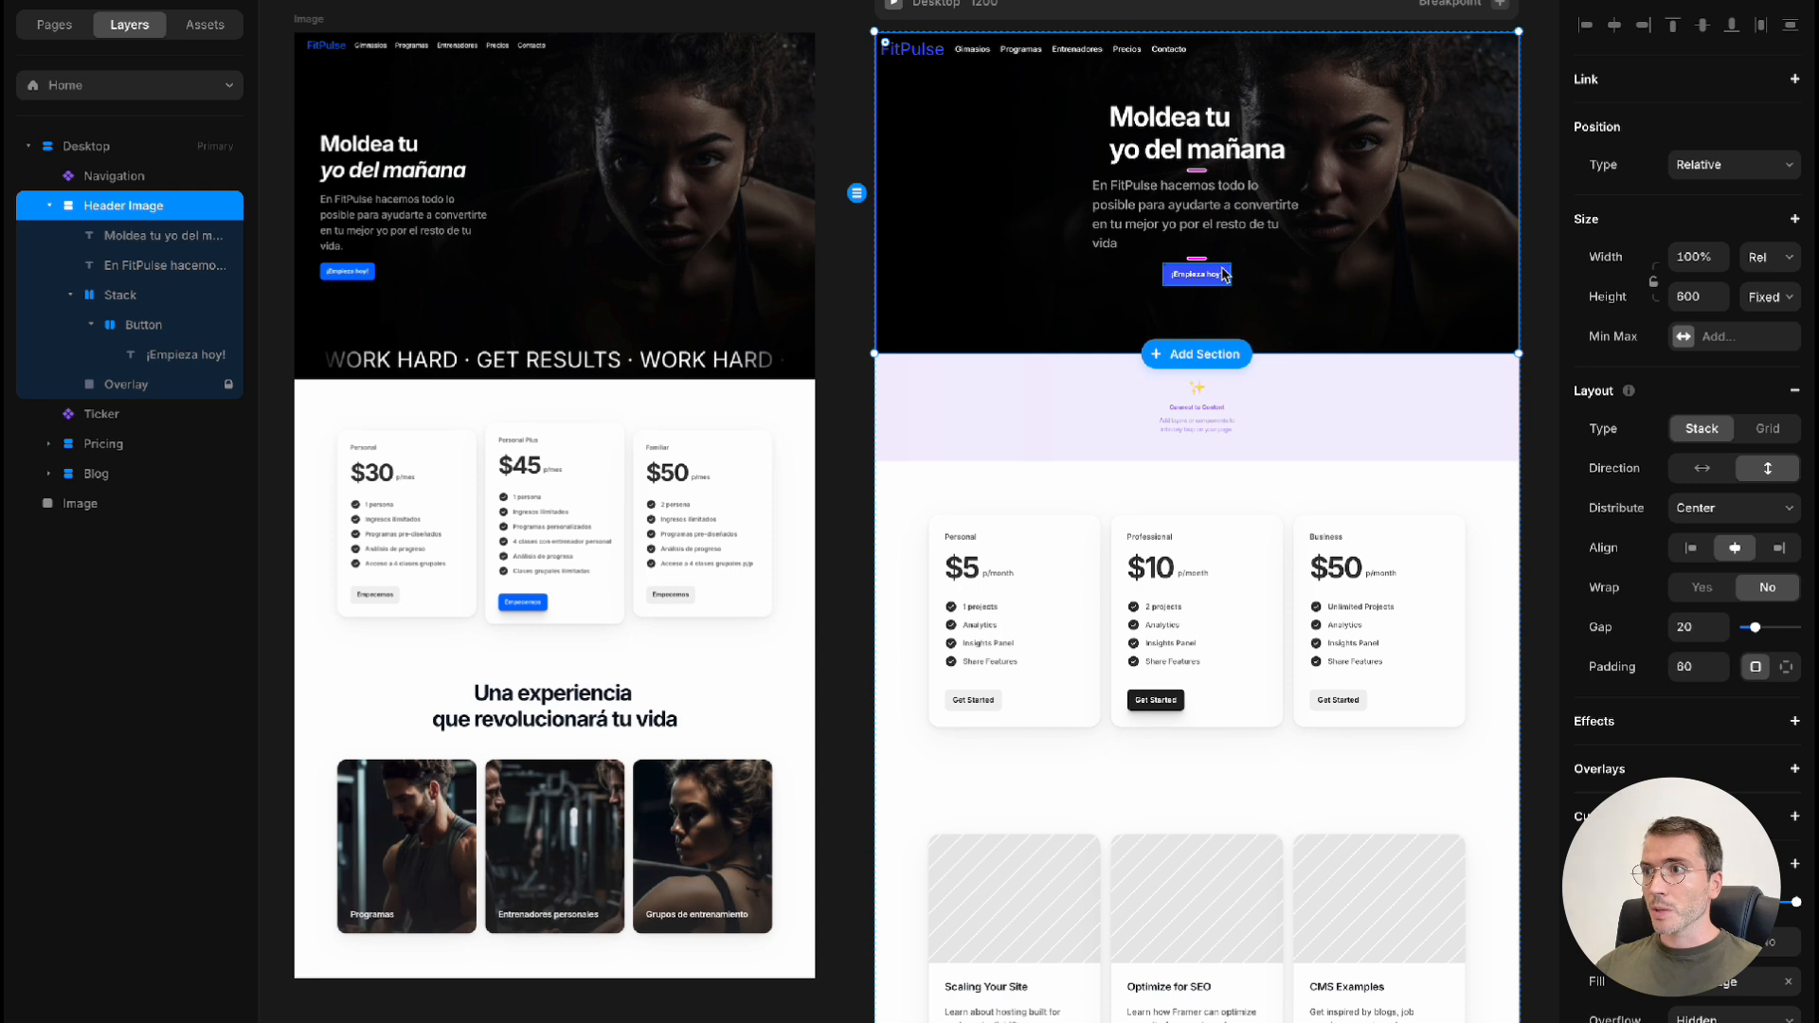
{"action": "left_click", "coordinate": [1223, 274]}
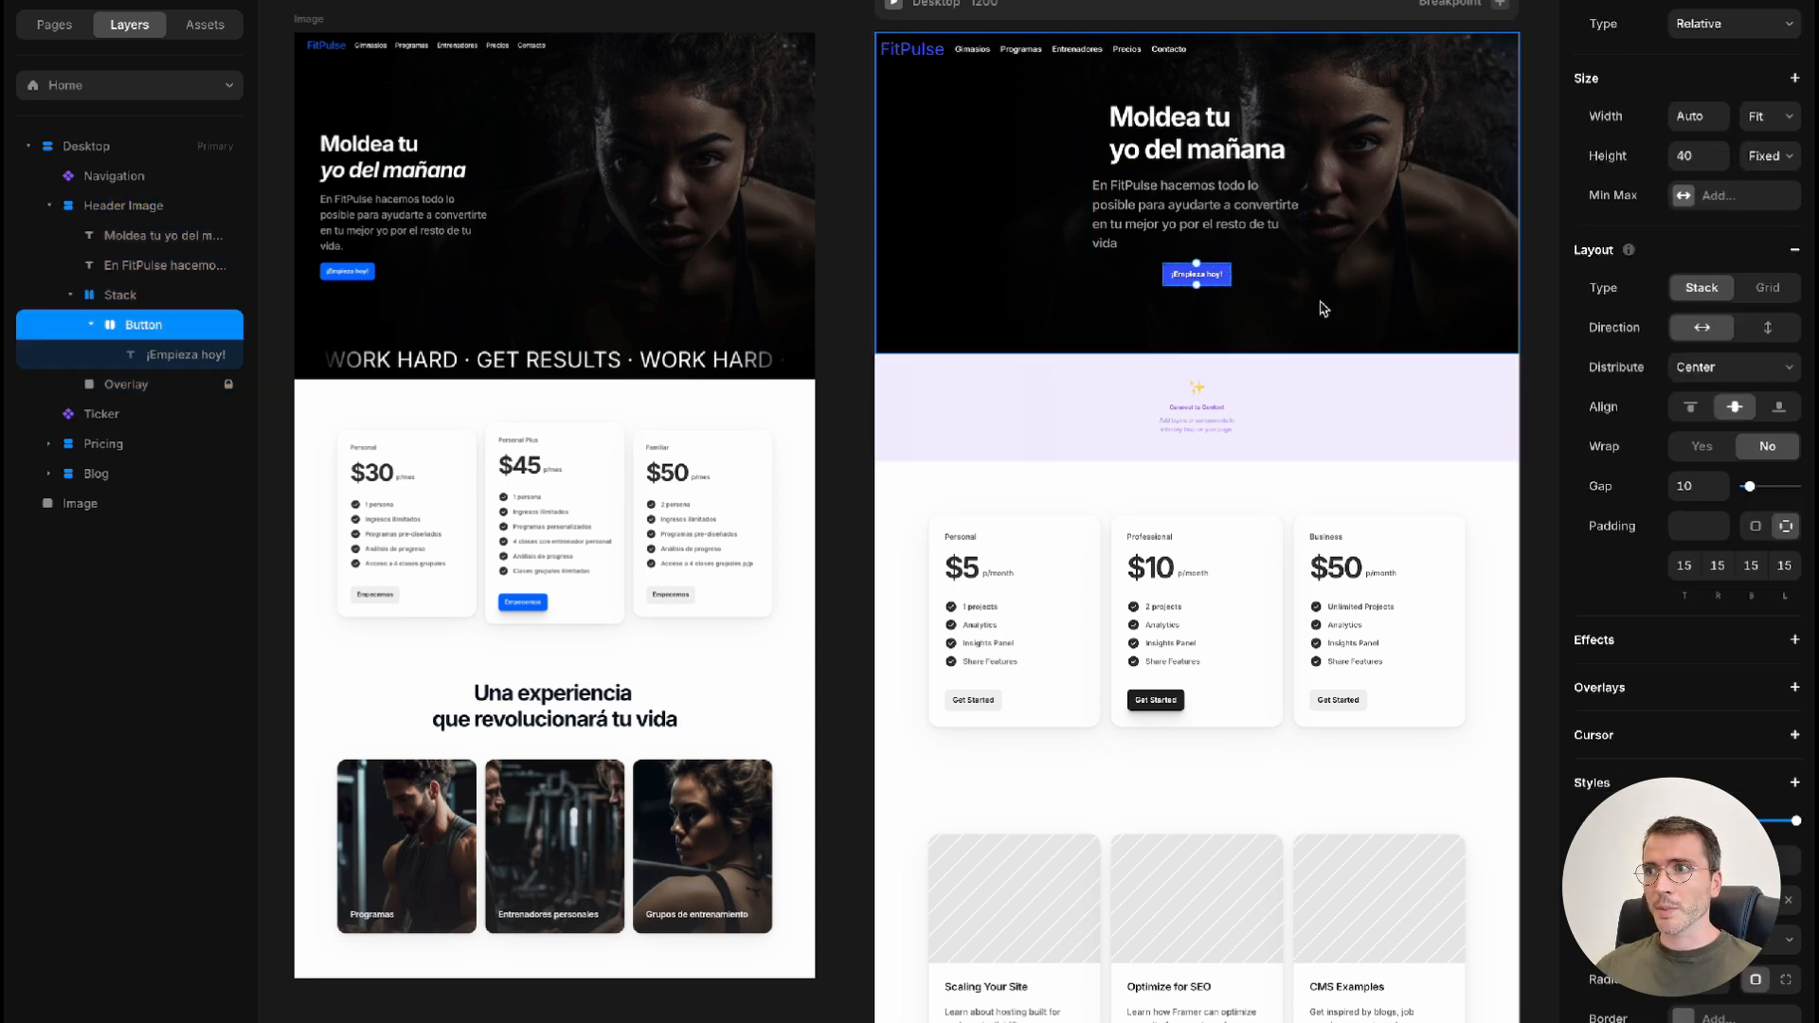
{"action": "left_click", "coordinate": [1223, 234], "text": "shift"}
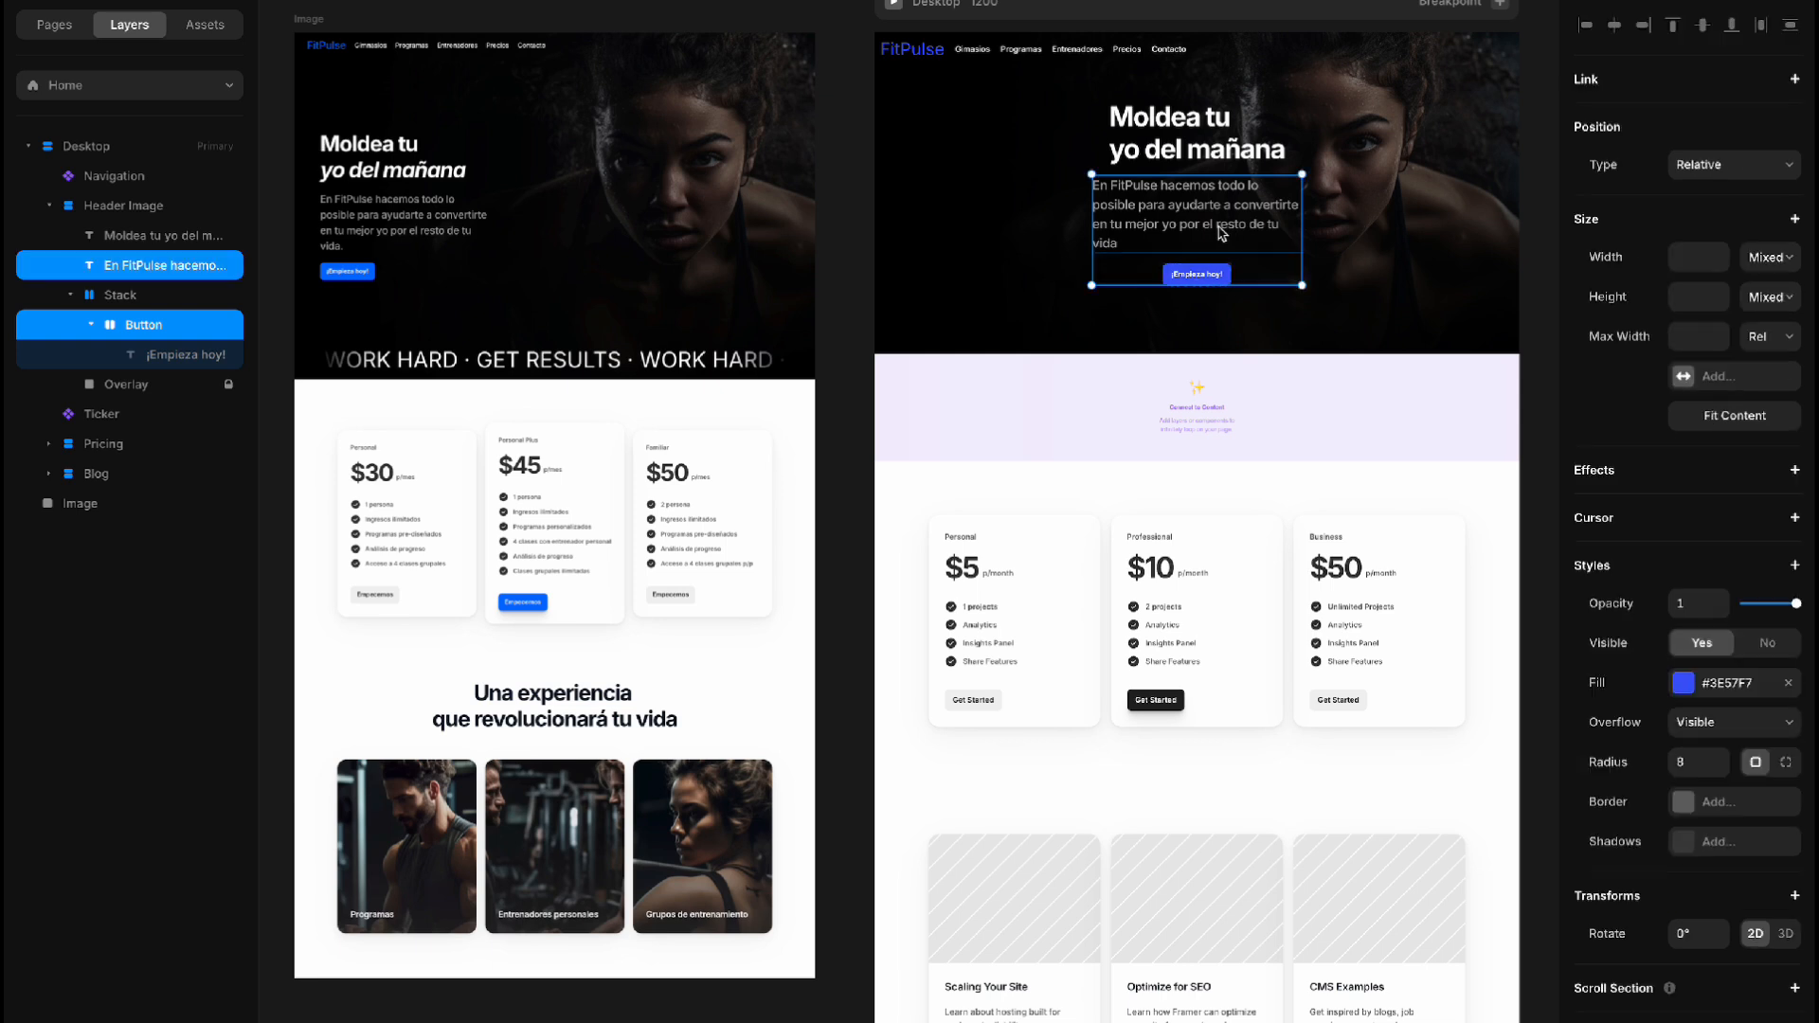
{"action": "left_click", "coordinate": [1197, 155], "text": "shift"}
{"action": "right_click", "coordinate": [1249, 180]}
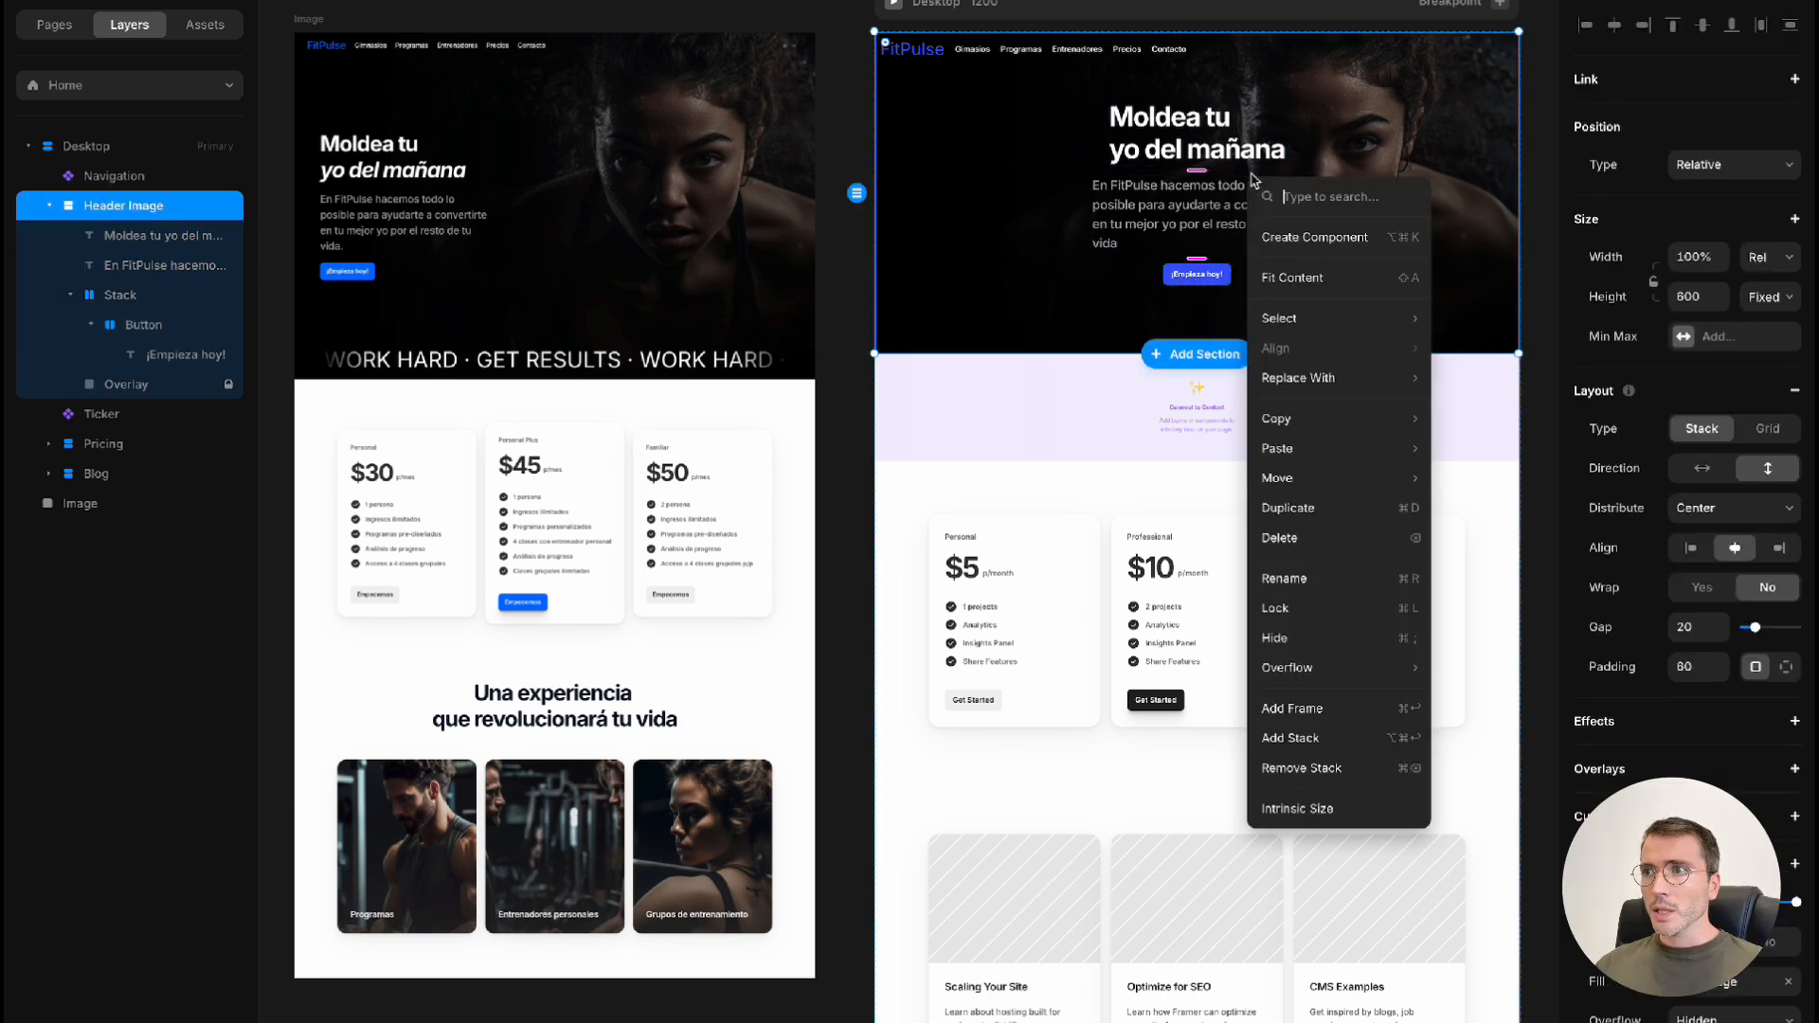
{"action": "left_click", "coordinate": [1361, 749]}
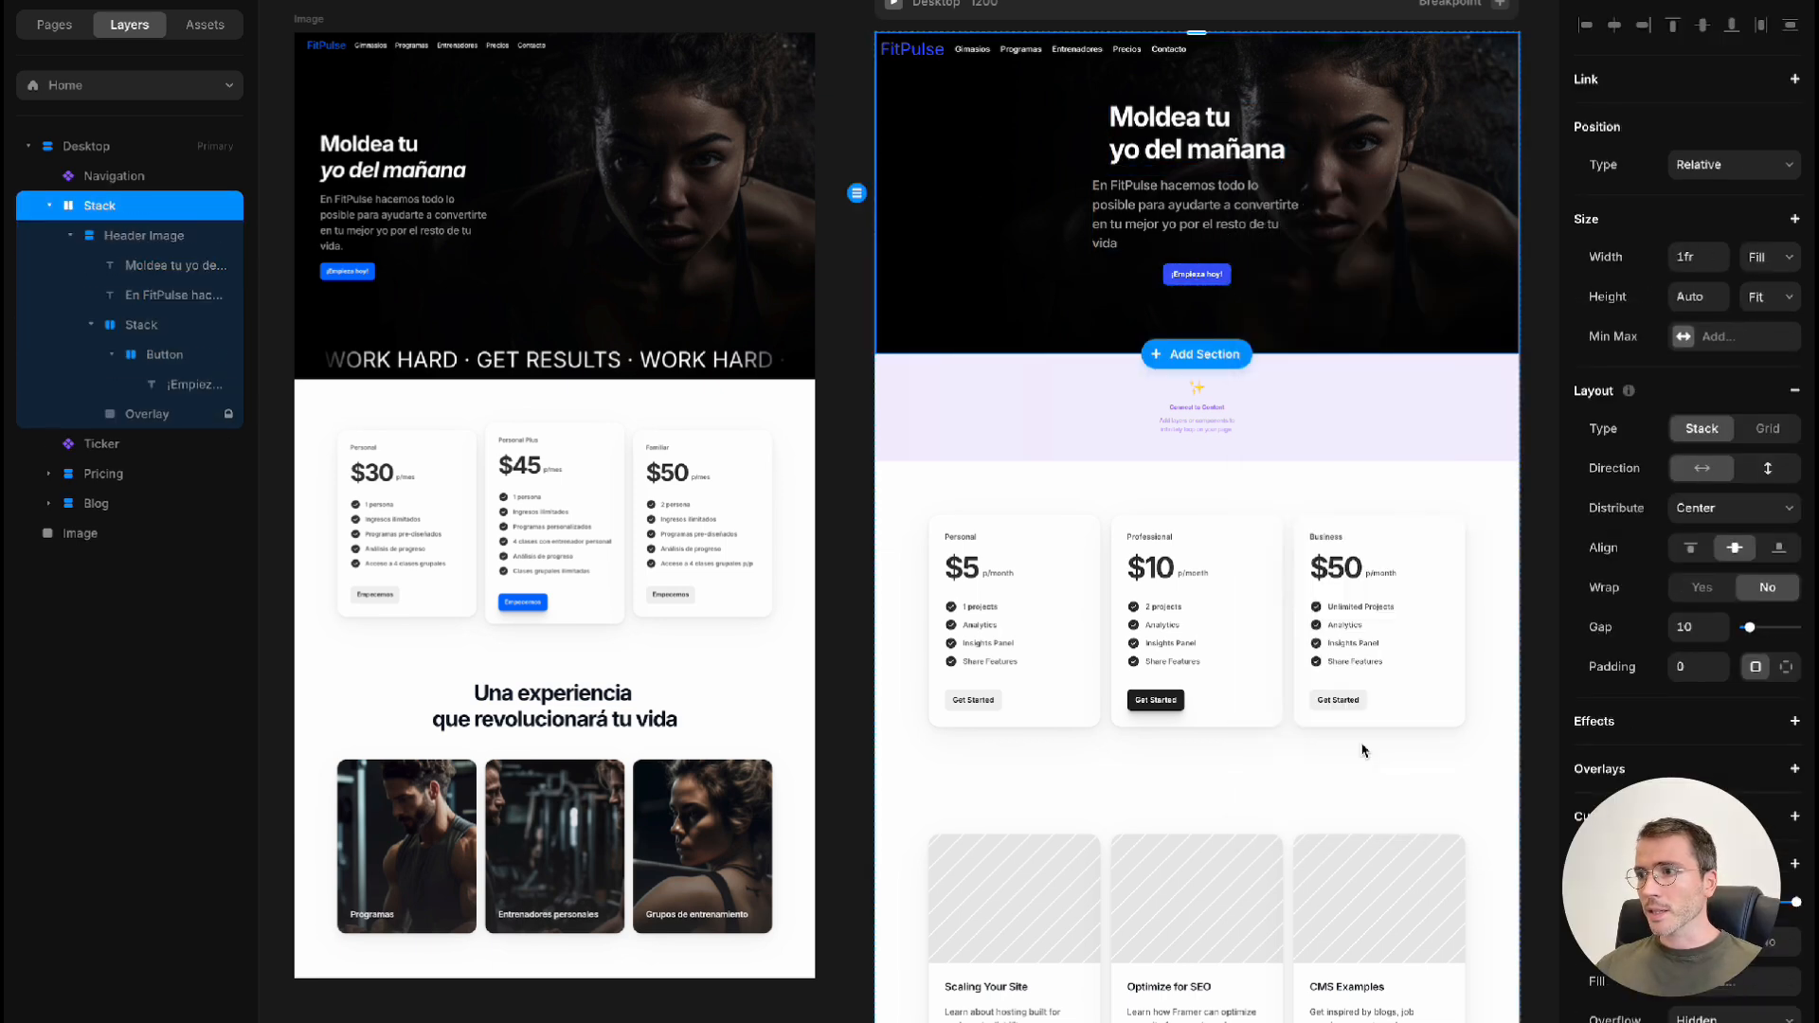
{"action": "left_click", "coordinate": [1692, 550]}
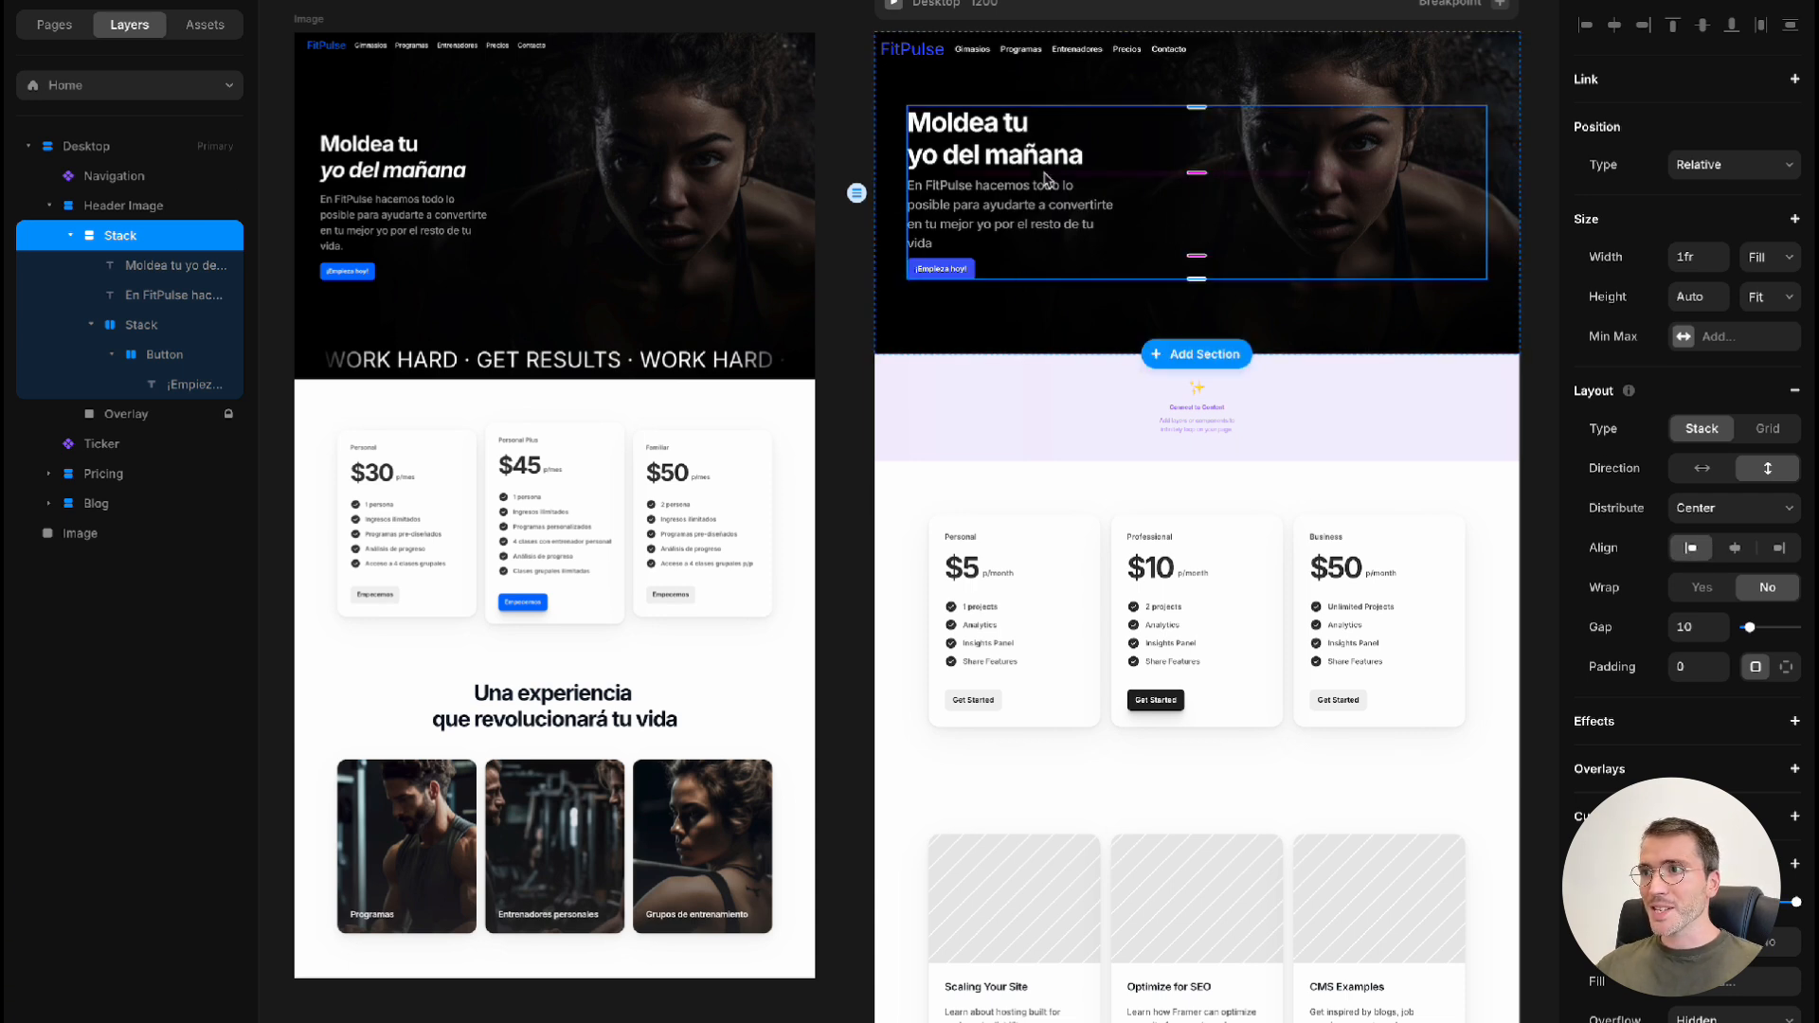
Set only the heading's second line, "yo del mañana", to the Bold Italic weight
{"action": "left_click", "coordinate": [976, 161]}
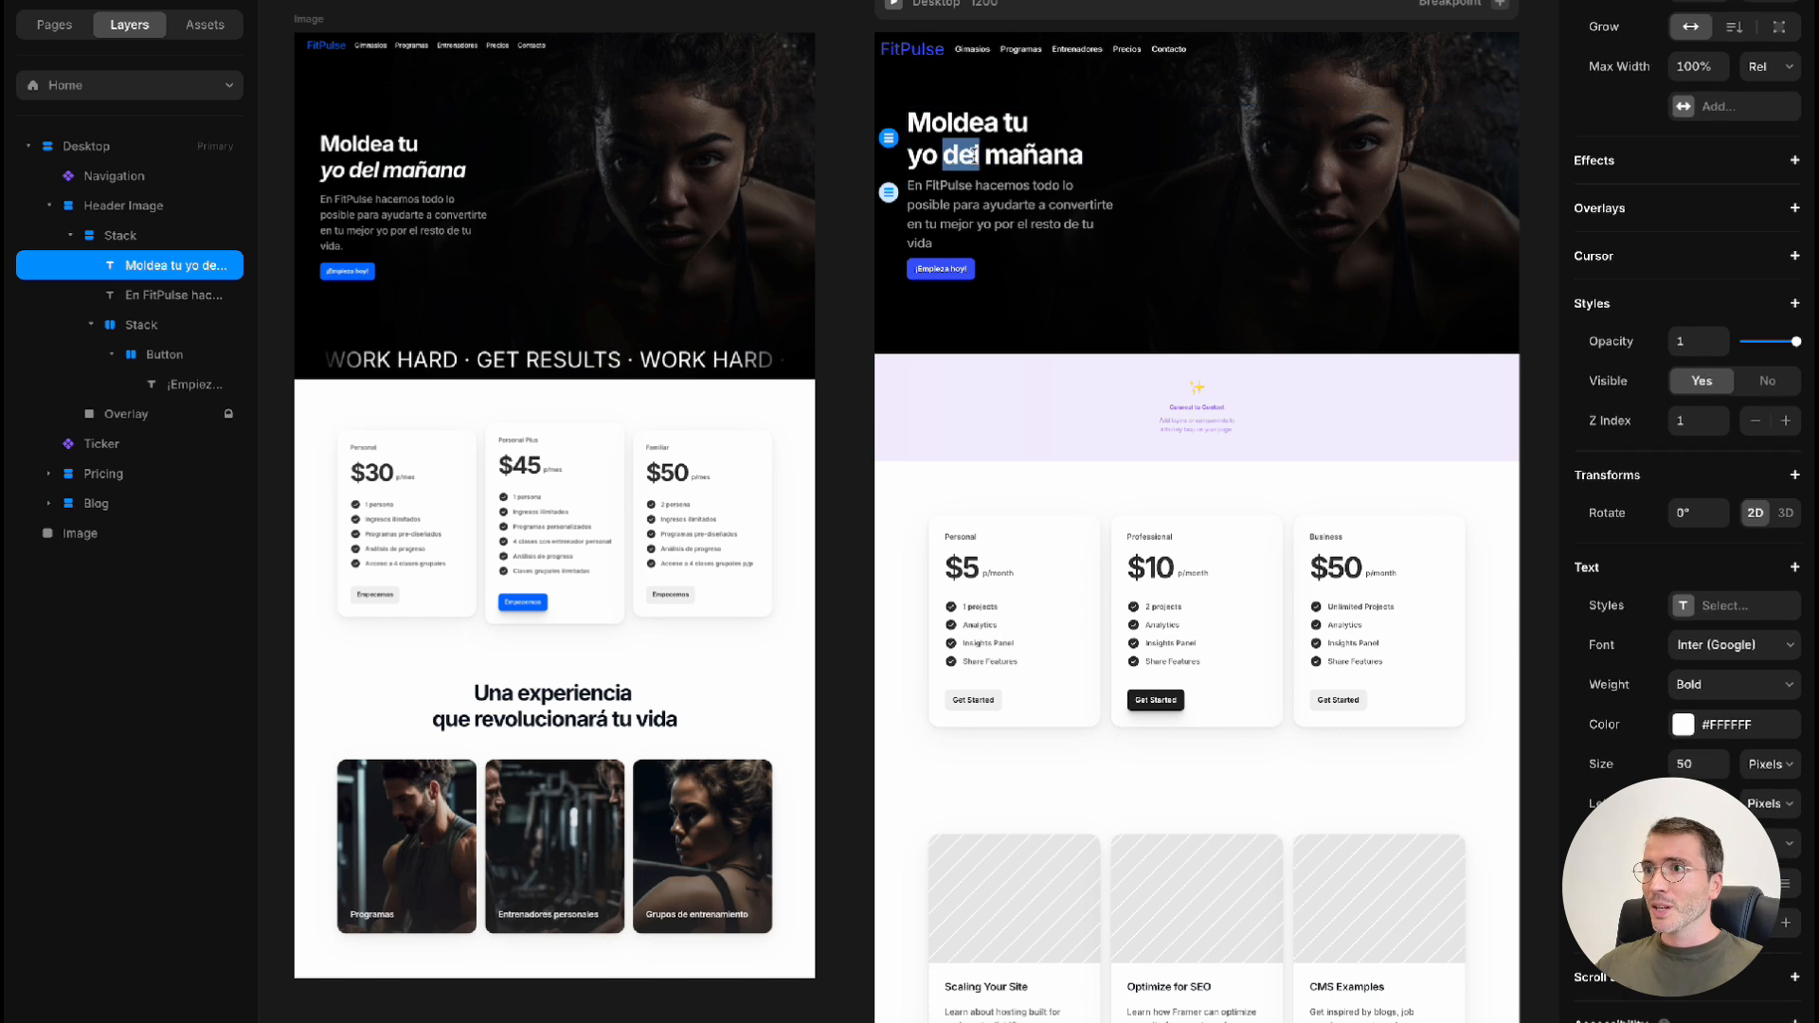
{"action": "double_click", "coordinate": [976, 160]}
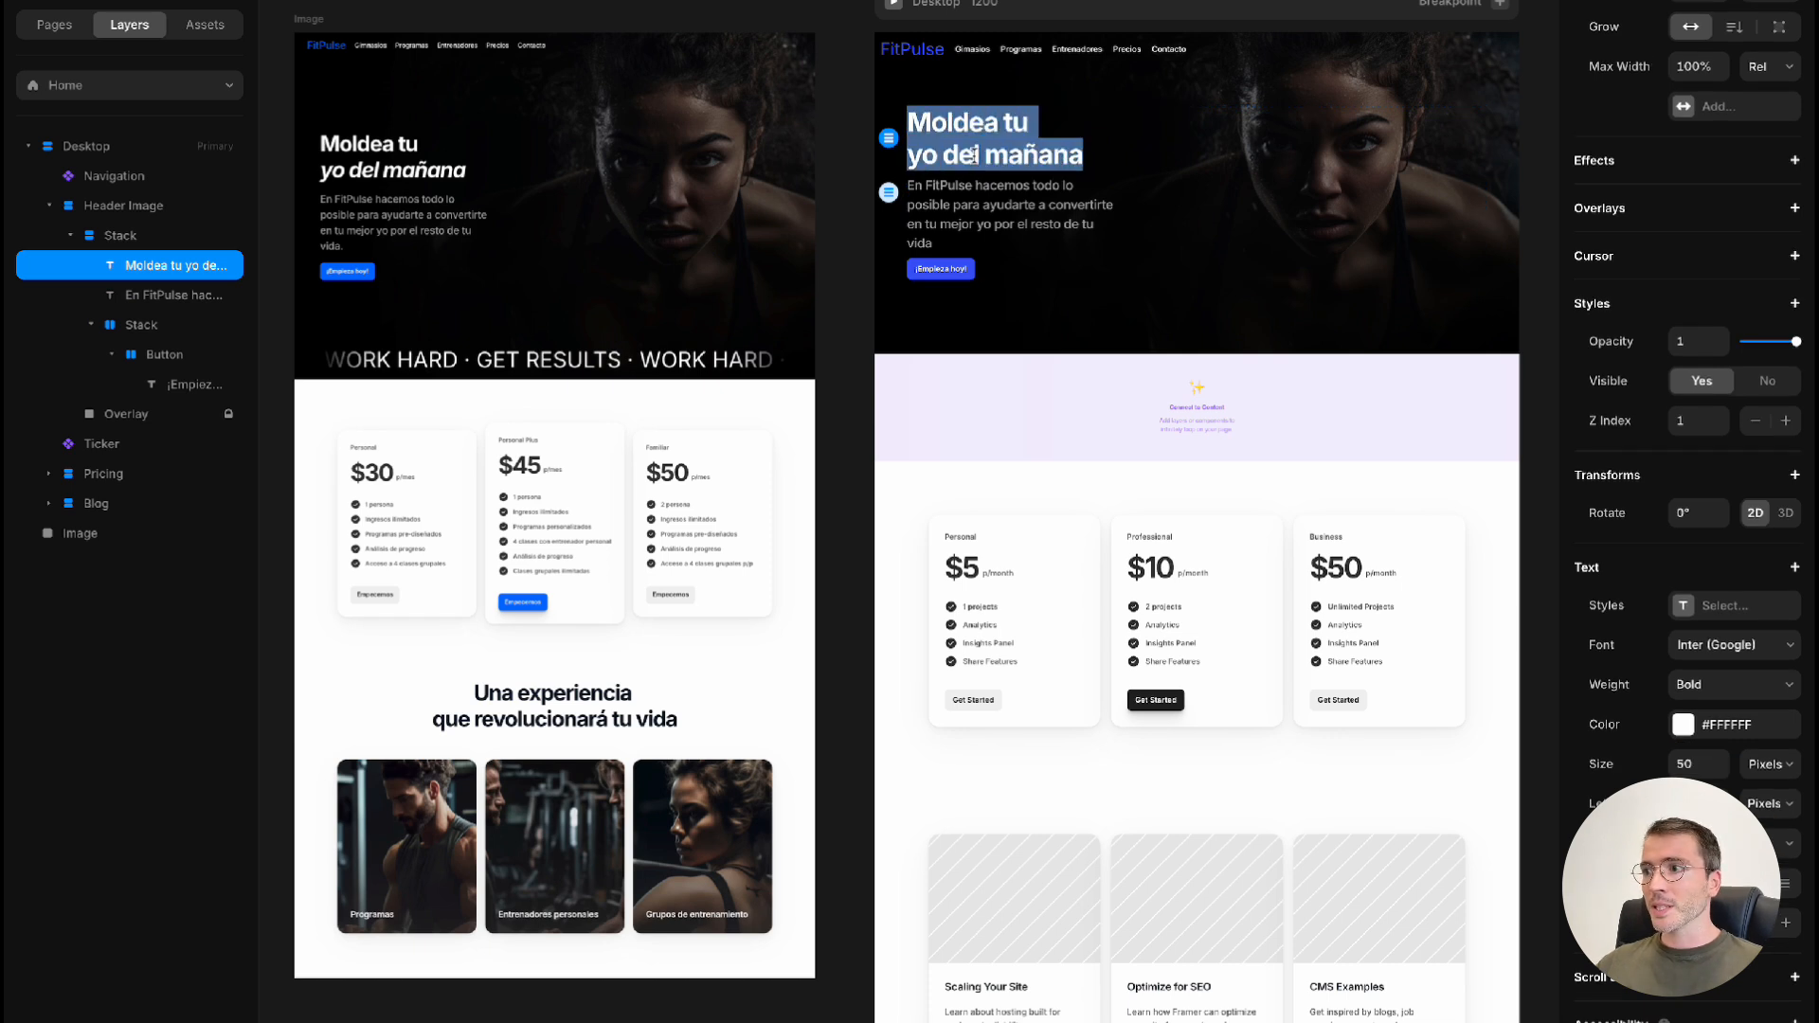
{"action": "left_click", "coordinate": [973, 154]}
{"action": "triple_click", "coordinate": [967, 153]}
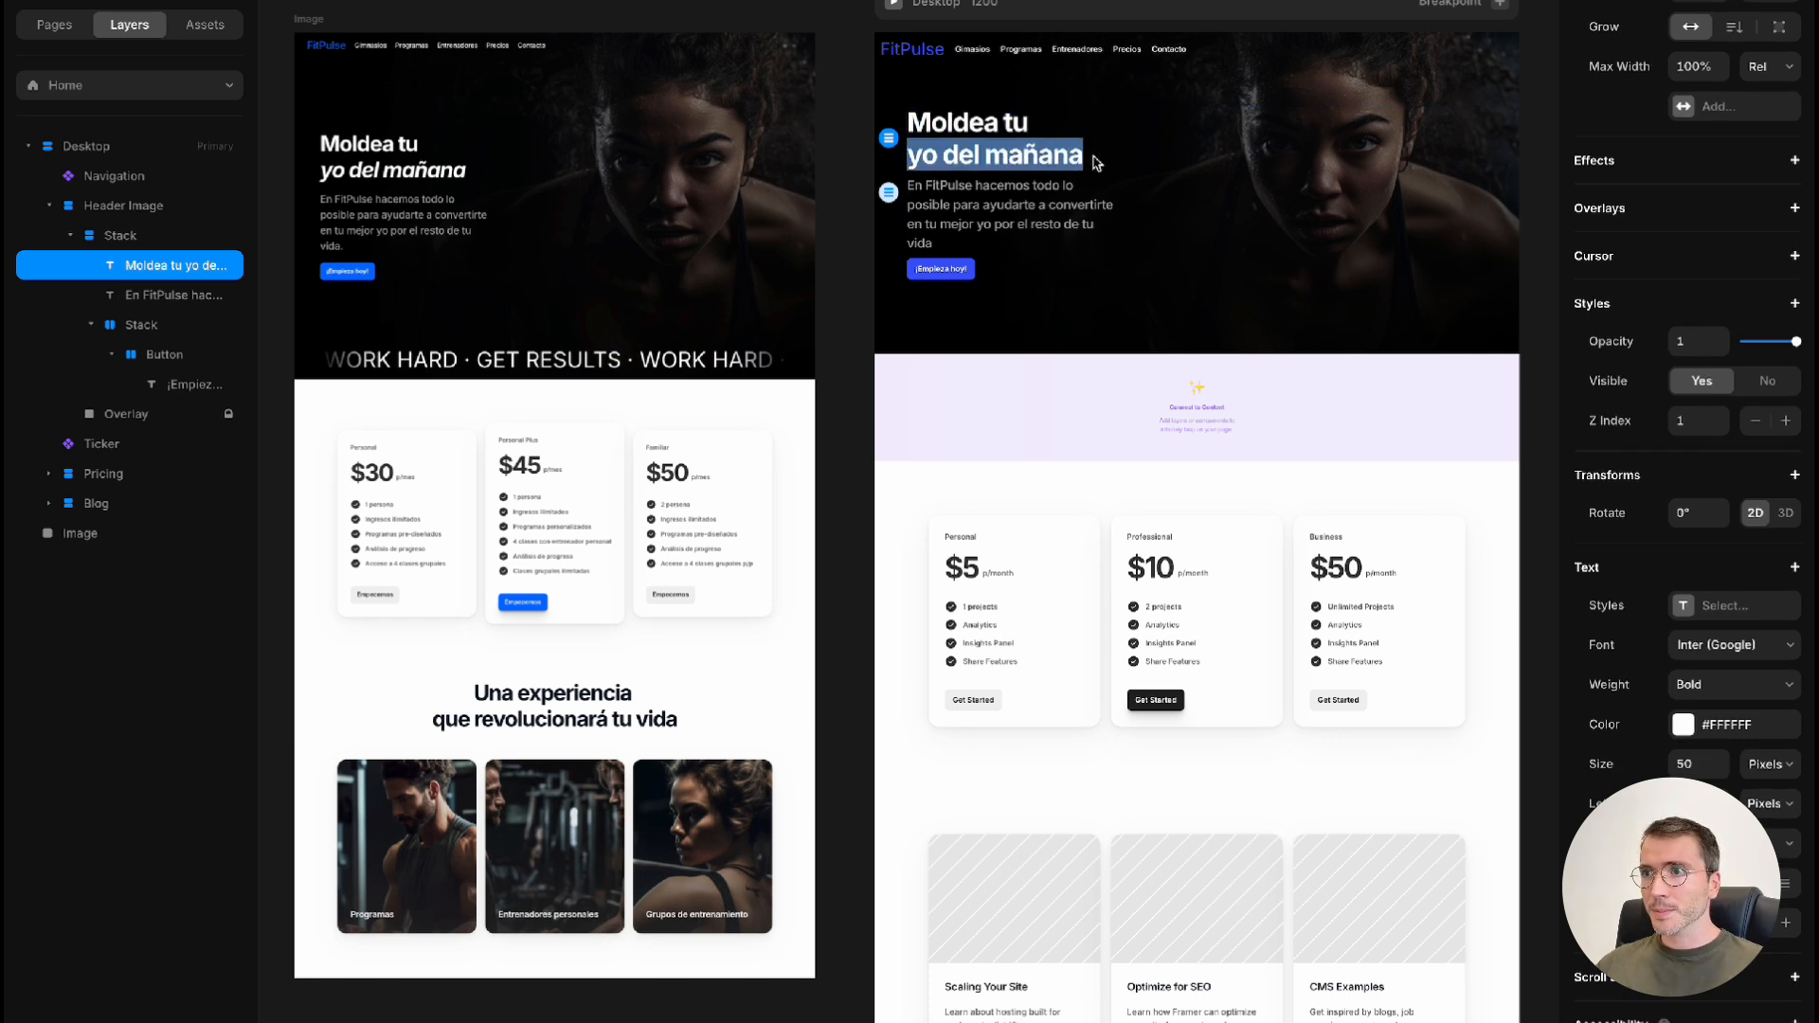
{"action": "left_click", "coordinate": [1790, 686]}
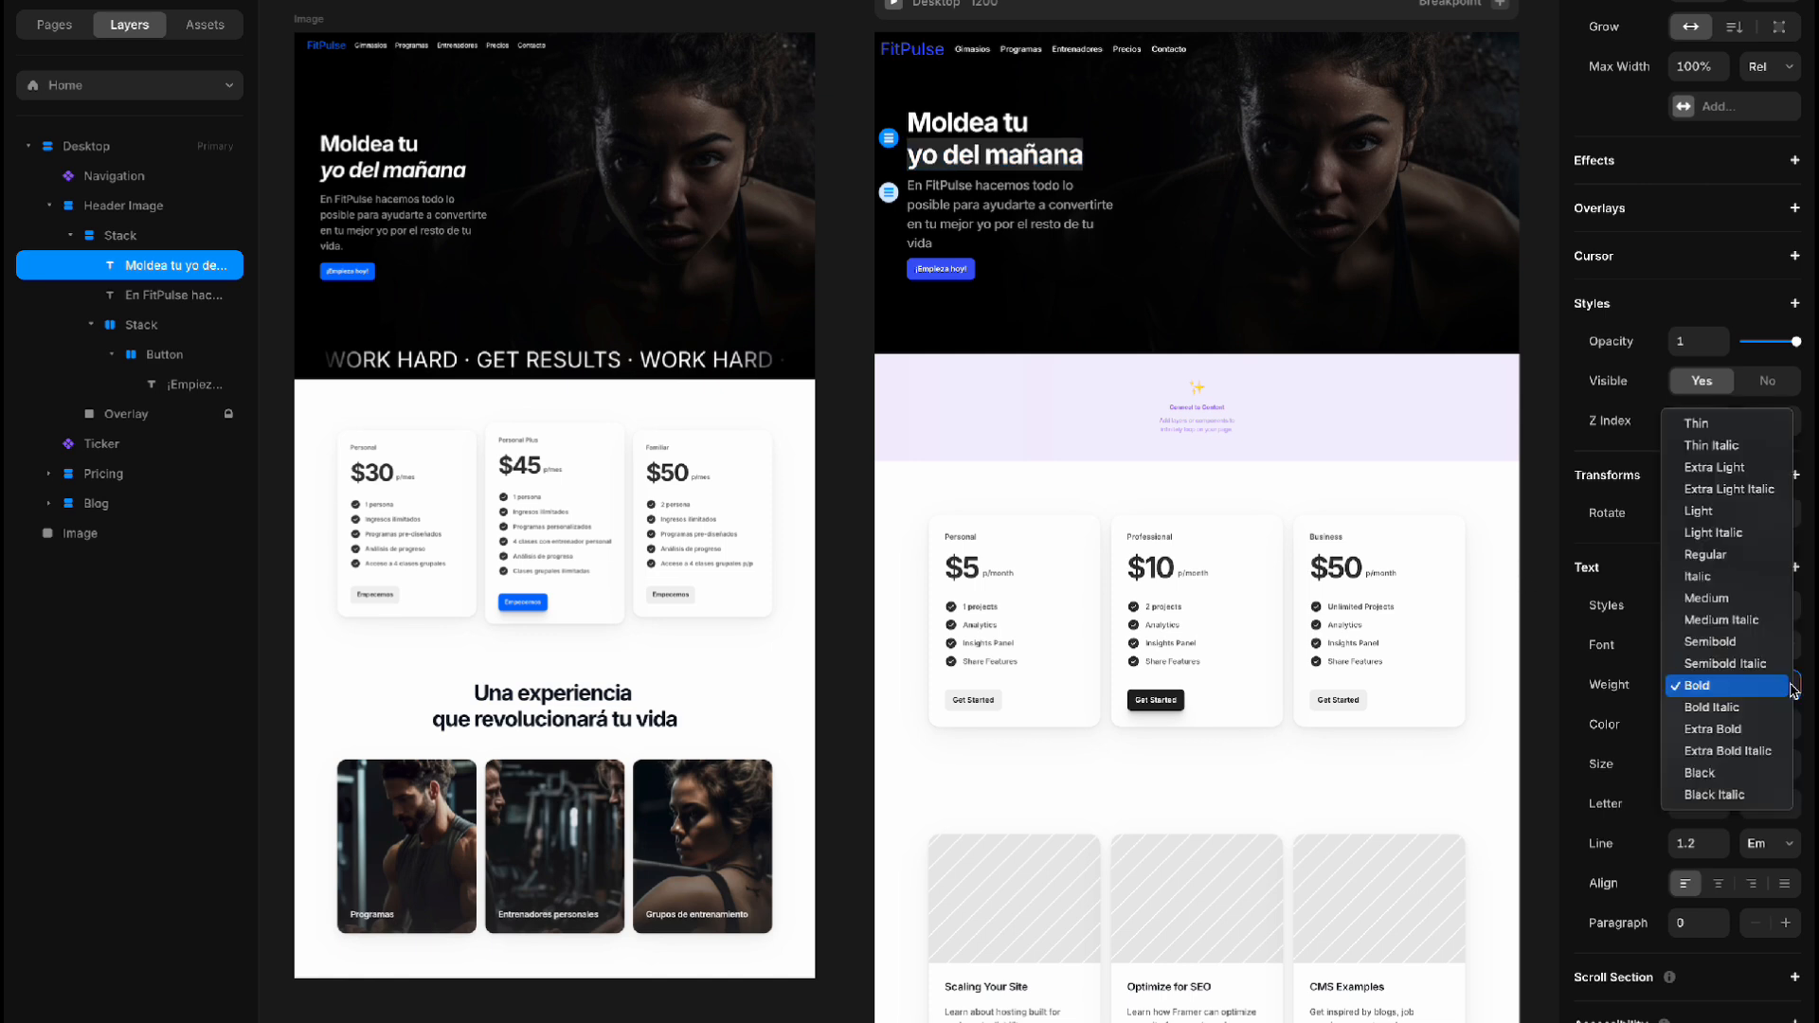
{"action": "left_click", "coordinate": [1758, 708]}
{"action": "scroll", "coordinate": [1336, 327], "scroll_direction": "up", "scroll_amount": 1}
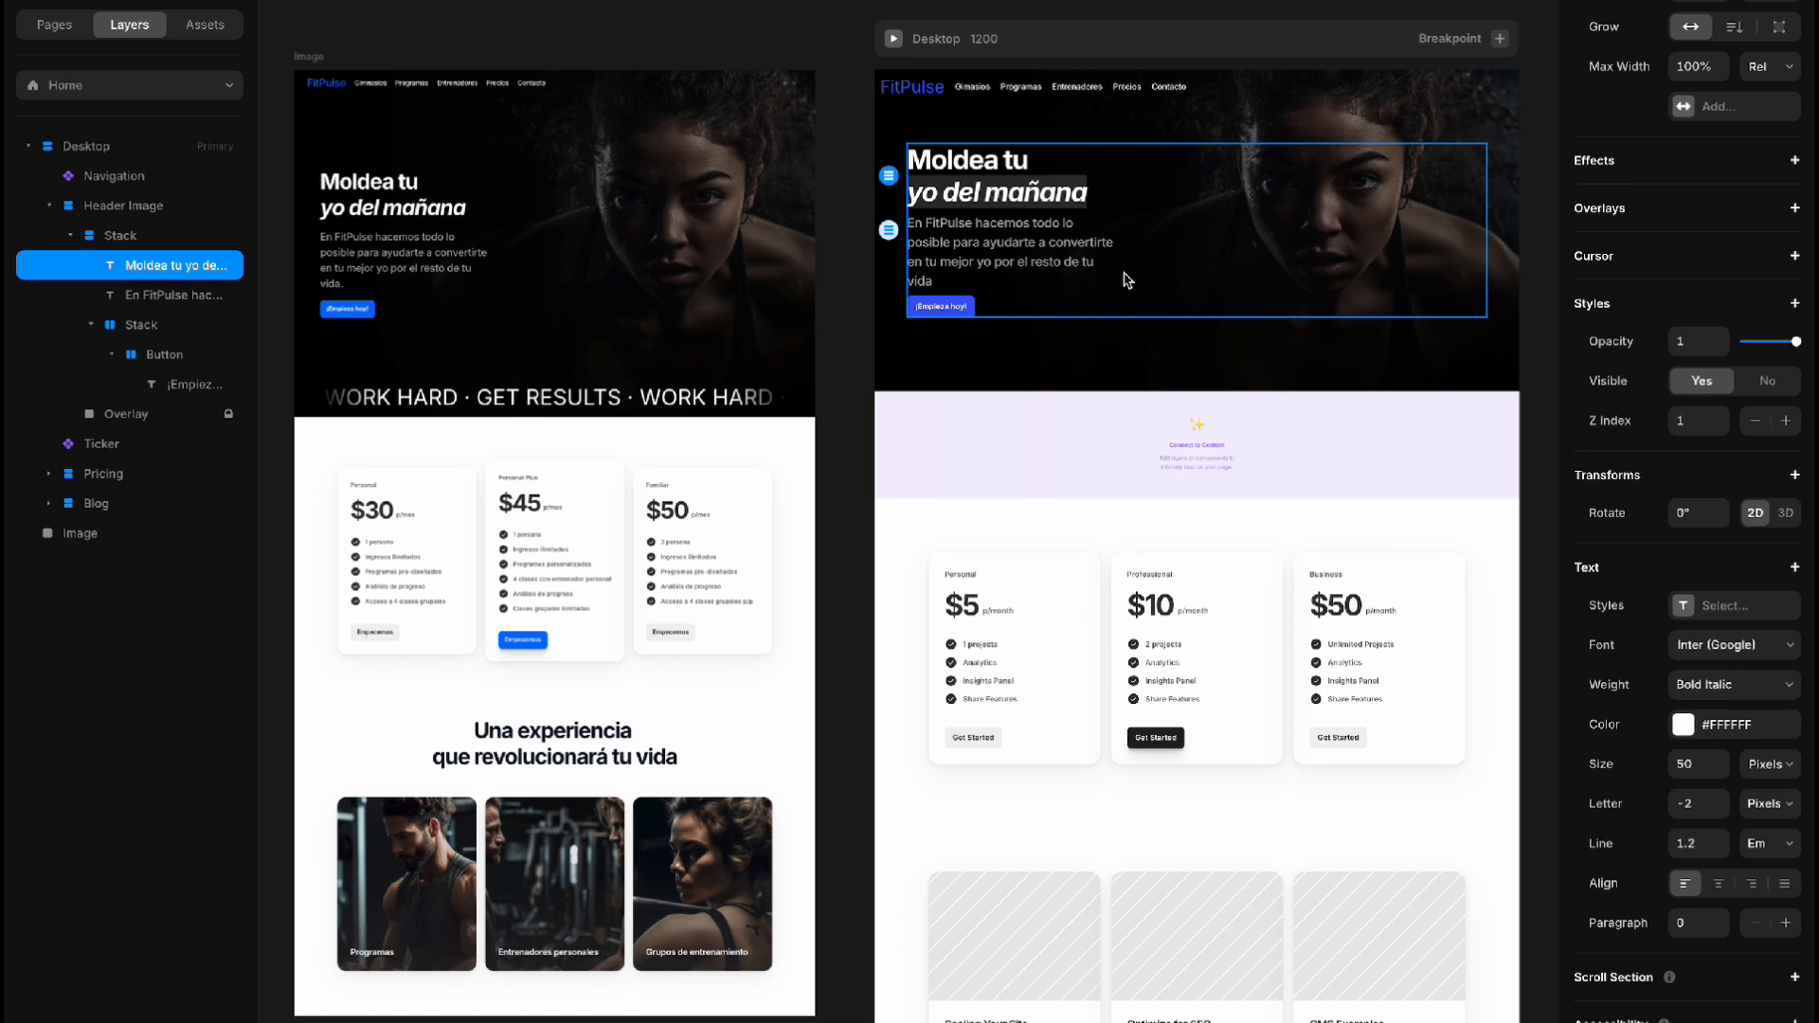
{"action": "left_click", "coordinate": [1181, 282]}
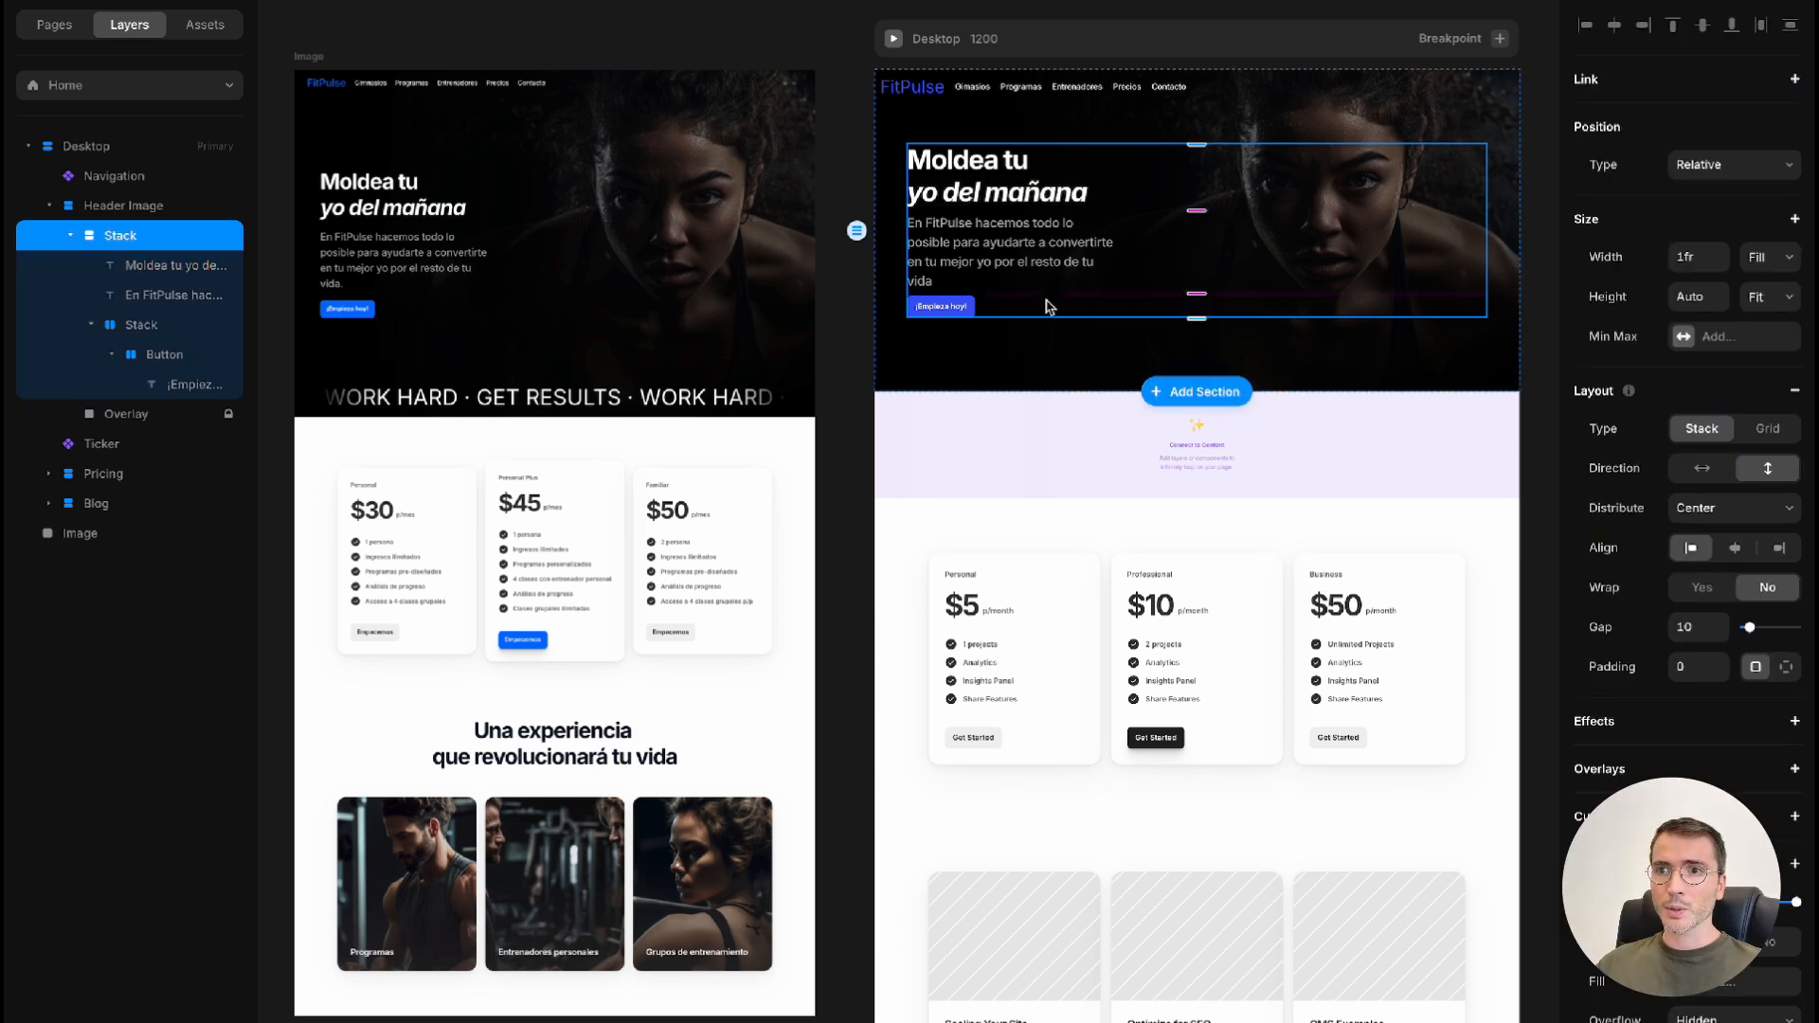
Move the Ticker component into the Header Image section, placing it after the Overlay layer
{"action": "left_click", "coordinate": [104, 451]}
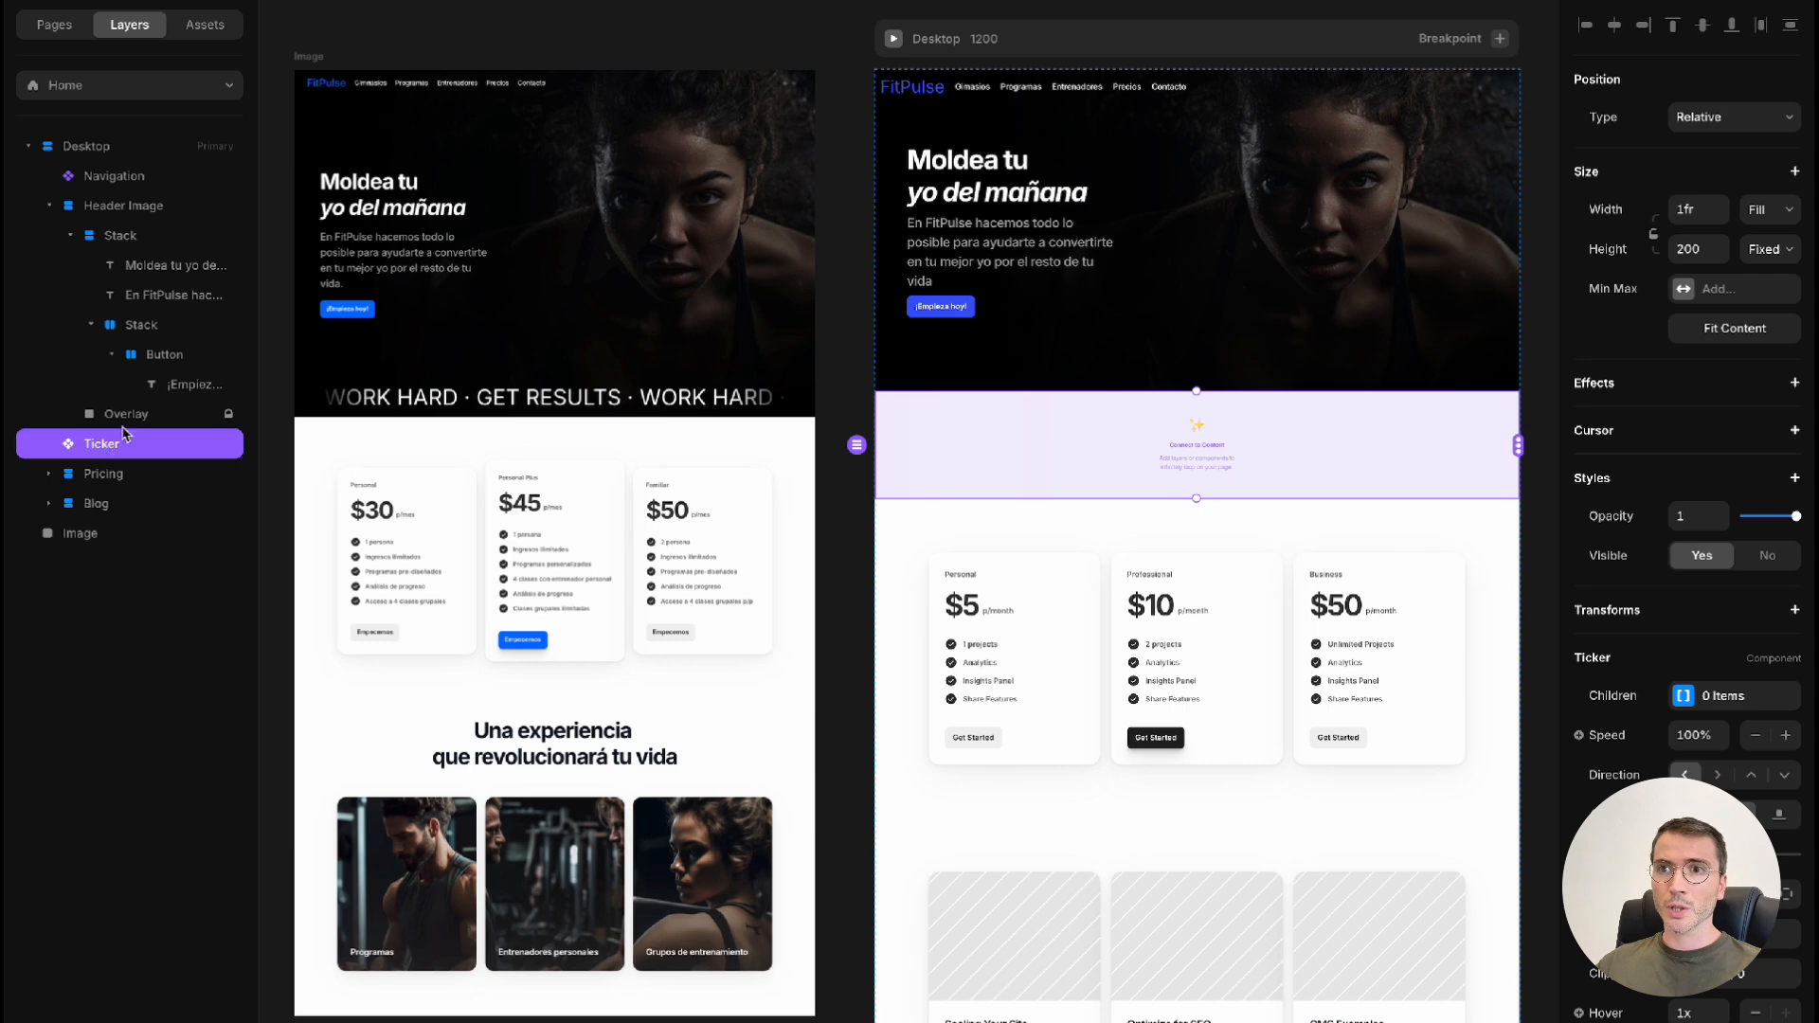
{"action": "left_click", "coordinate": [133, 207]}
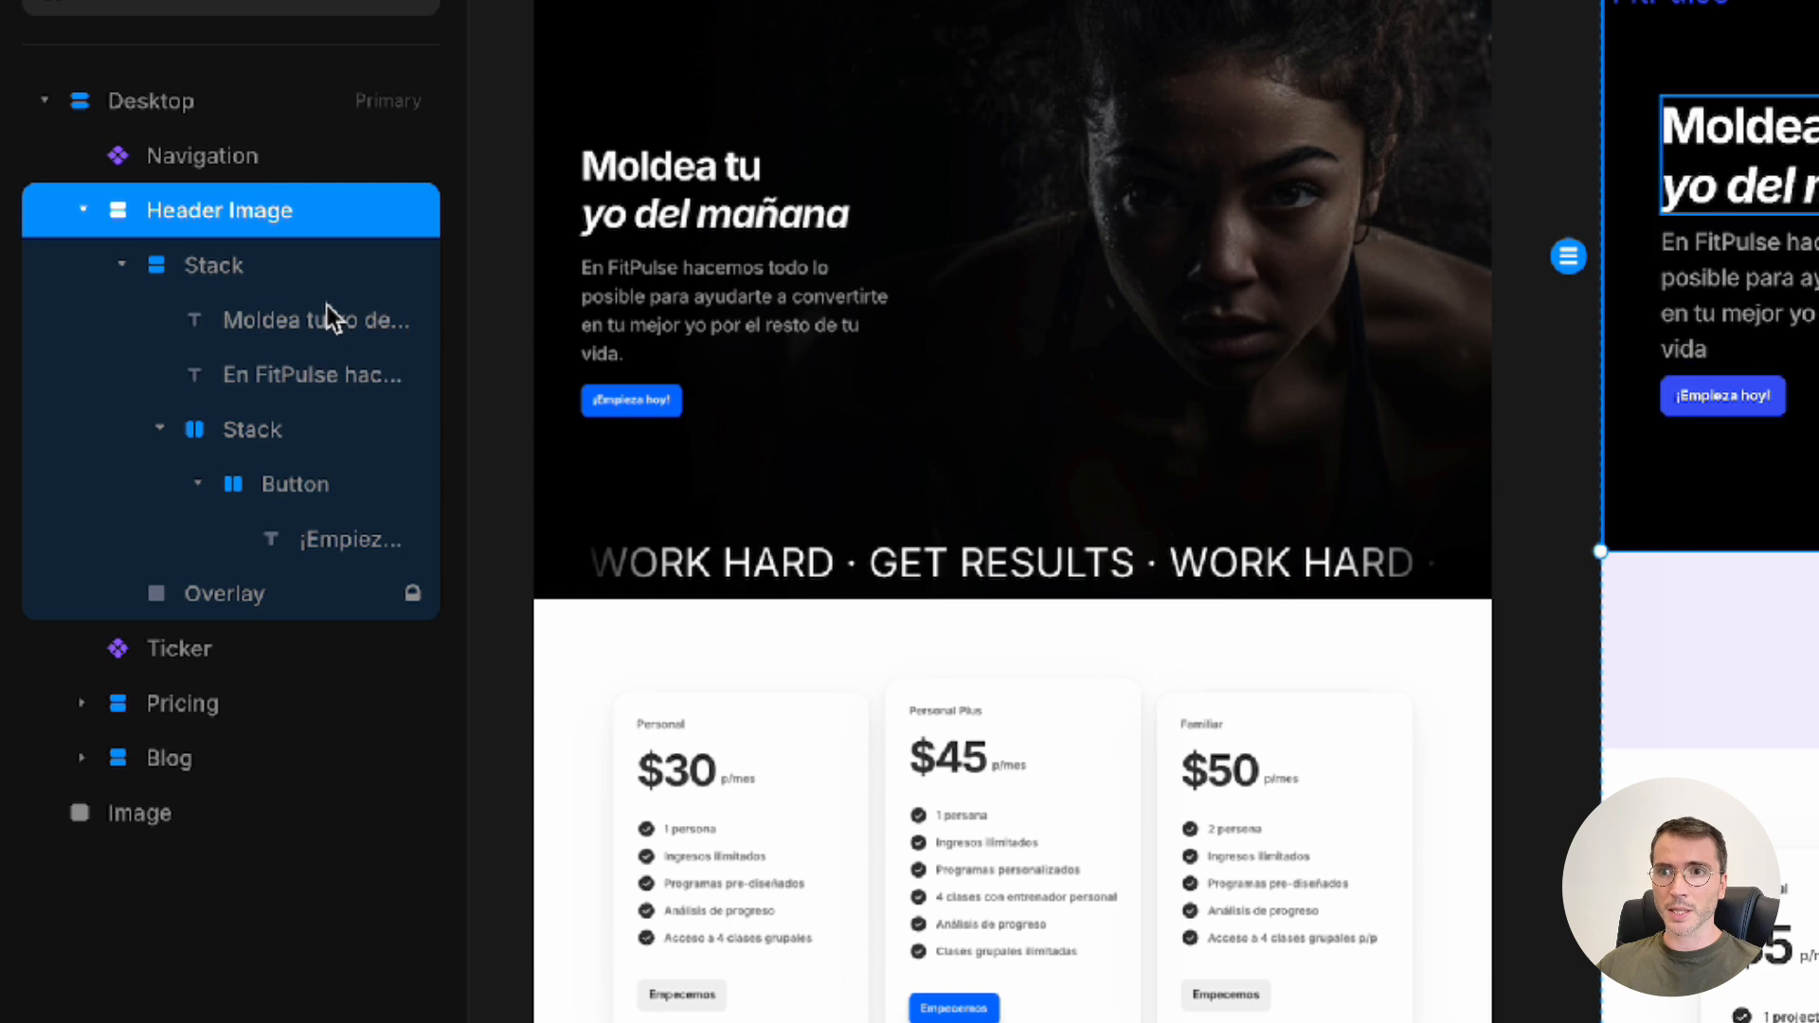
{"action": "left_click", "coordinate": [173, 663]}
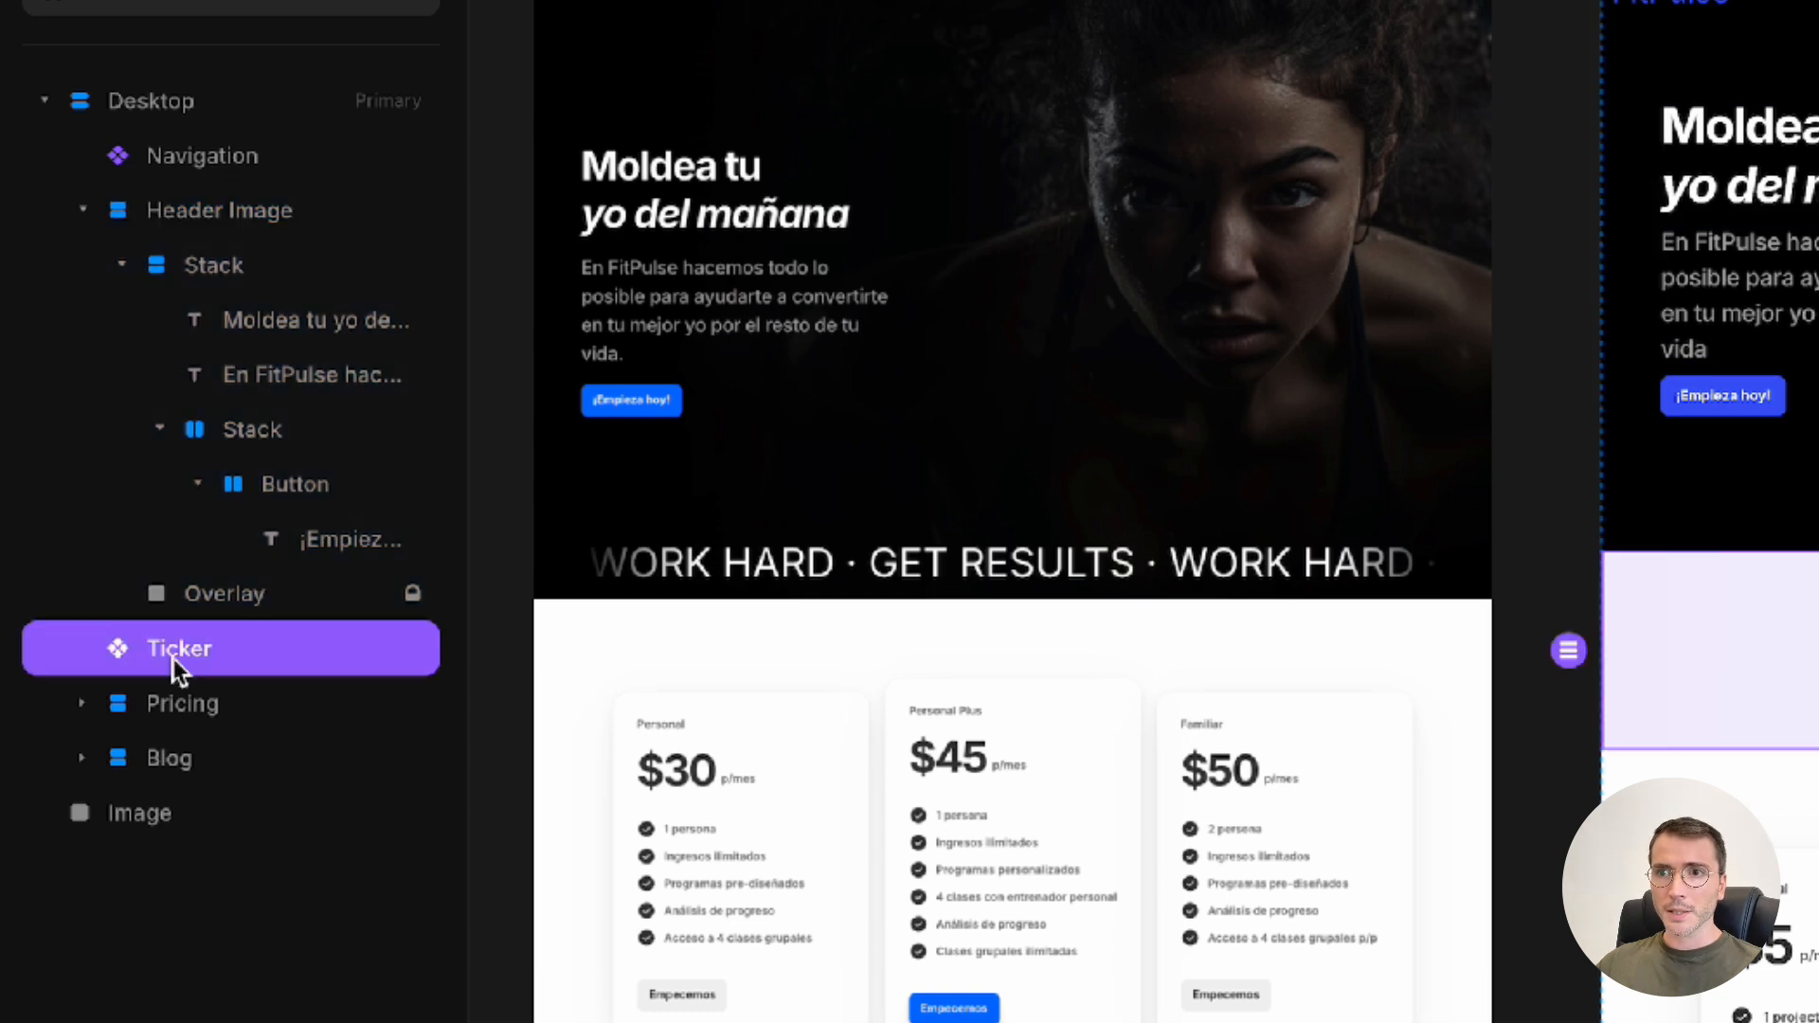
{"action": "left_click_drag", "start_coordinate": [173, 657], "coordinate": [200, 611]}
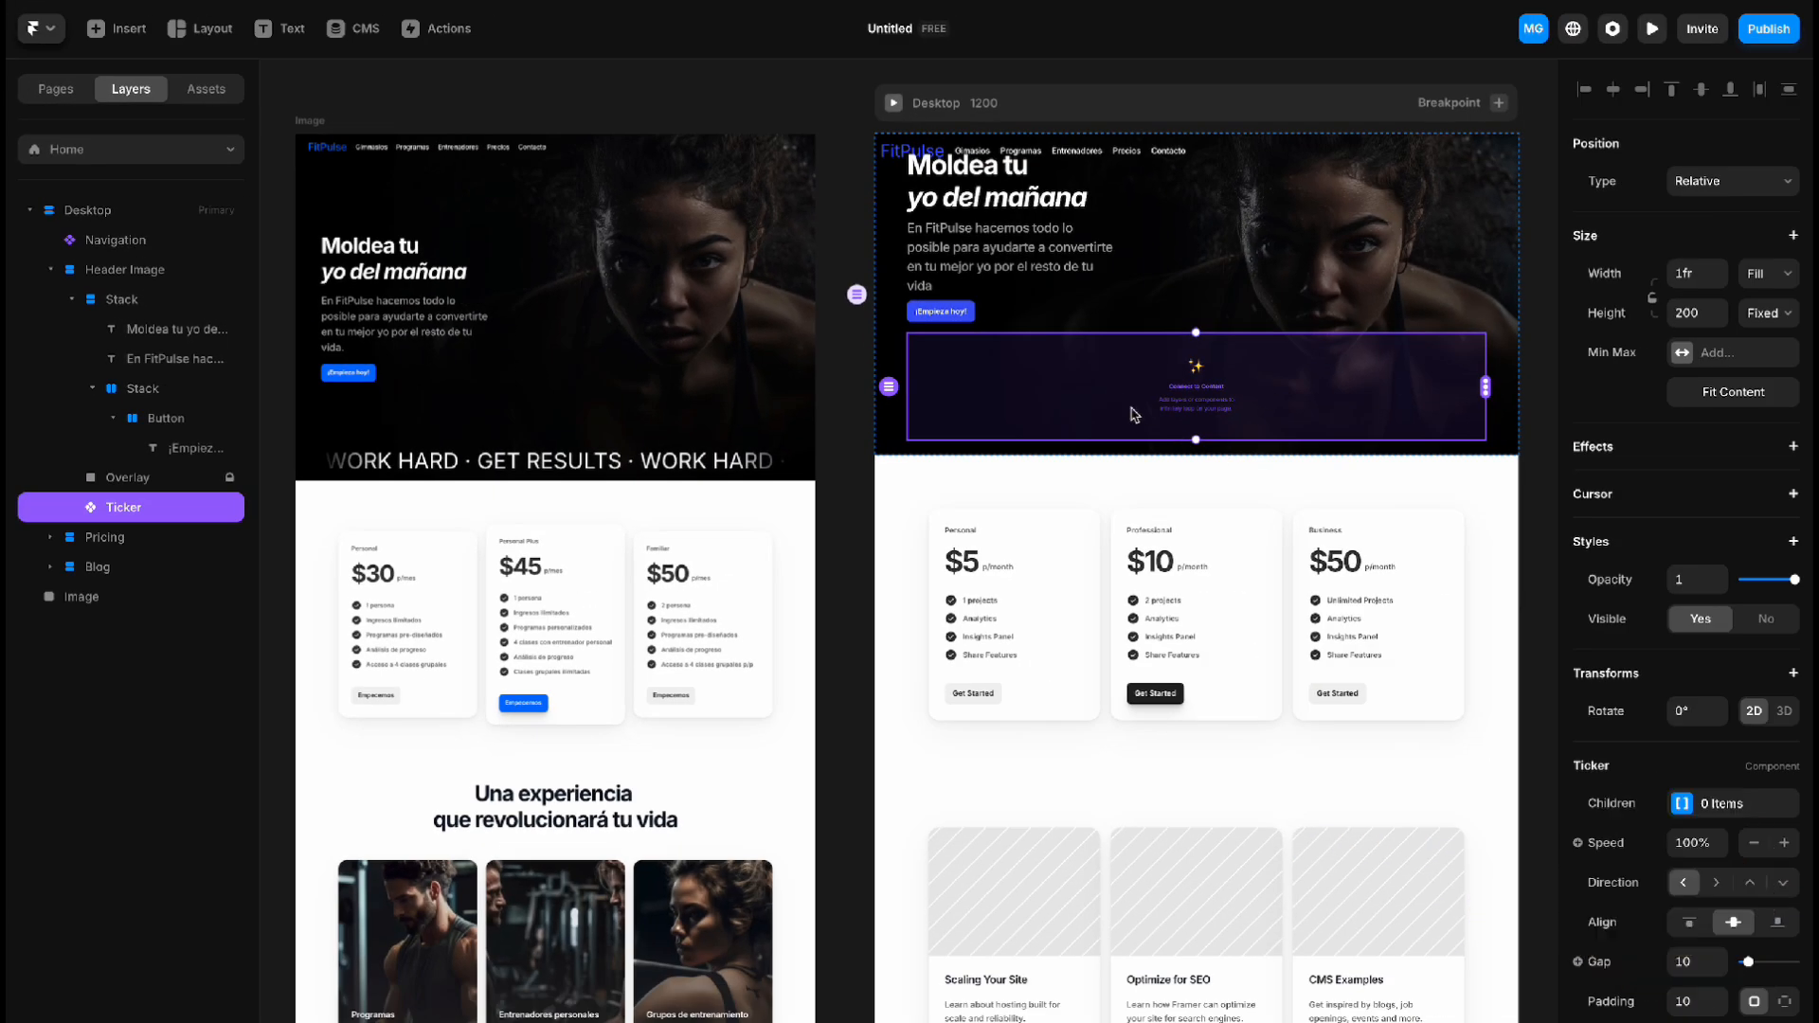
{"action": "scroll", "coordinate": [1298, 385], "scroll_direction": "left", "scroll_amount": 1}
{"action": "scroll", "coordinate": [1299, 386], "scroll_direction": "right", "scroll_amount": 1}
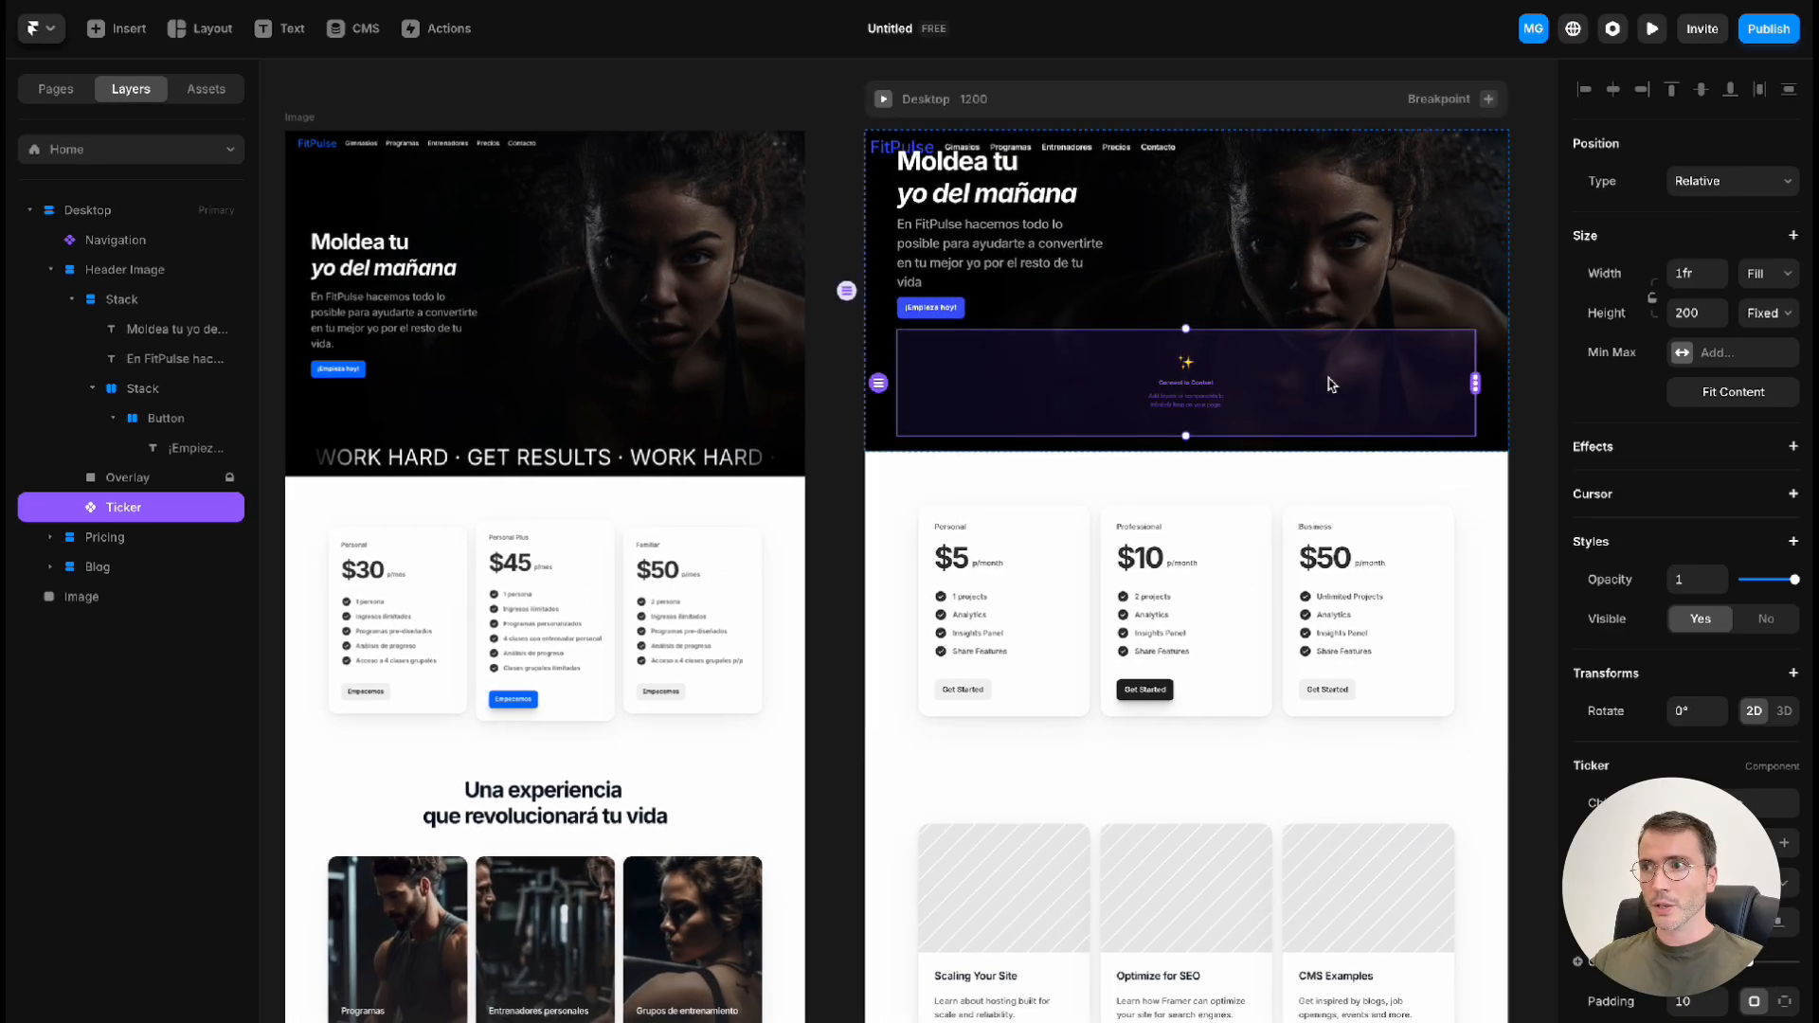
Add a text layer on the empty canvas beside the Desktop frame reading "WORK HARD · GET RESULTS ·"
{"action": "scroll", "coordinate": [1330, 381], "scroll_direction": "right", "scroll_amount": 5}
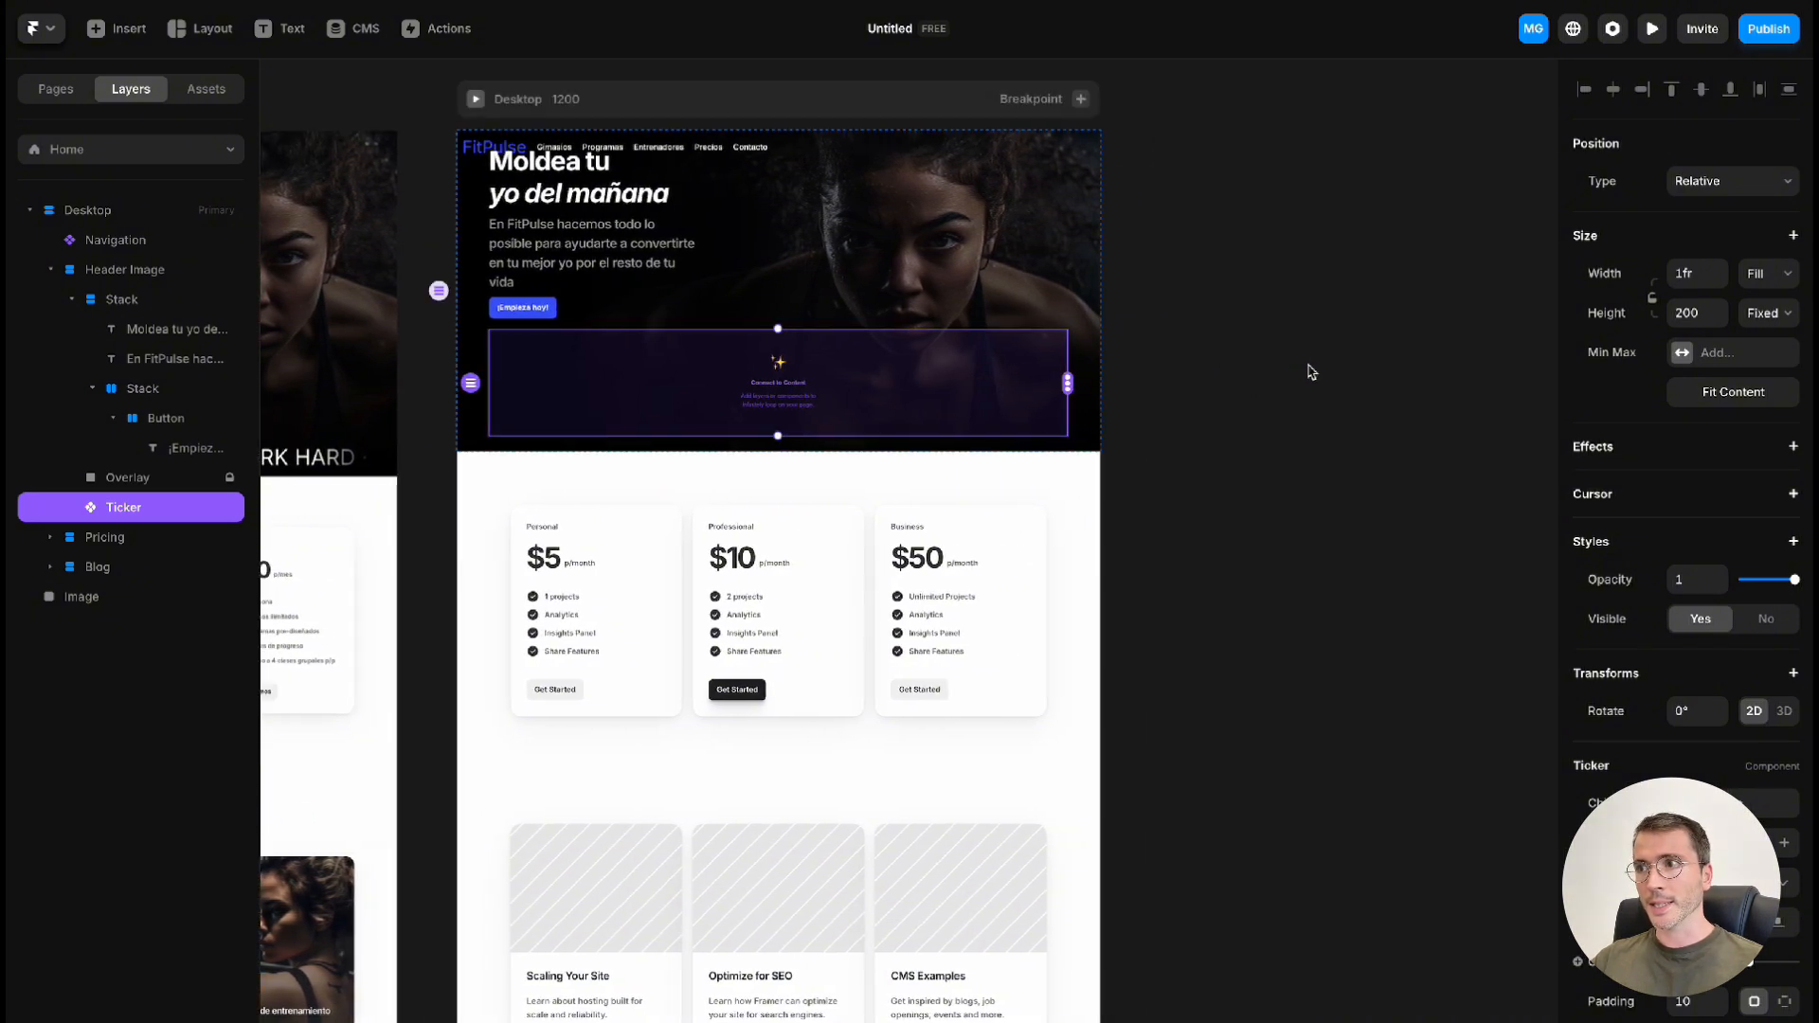
{"action": "key", "text": "t"}
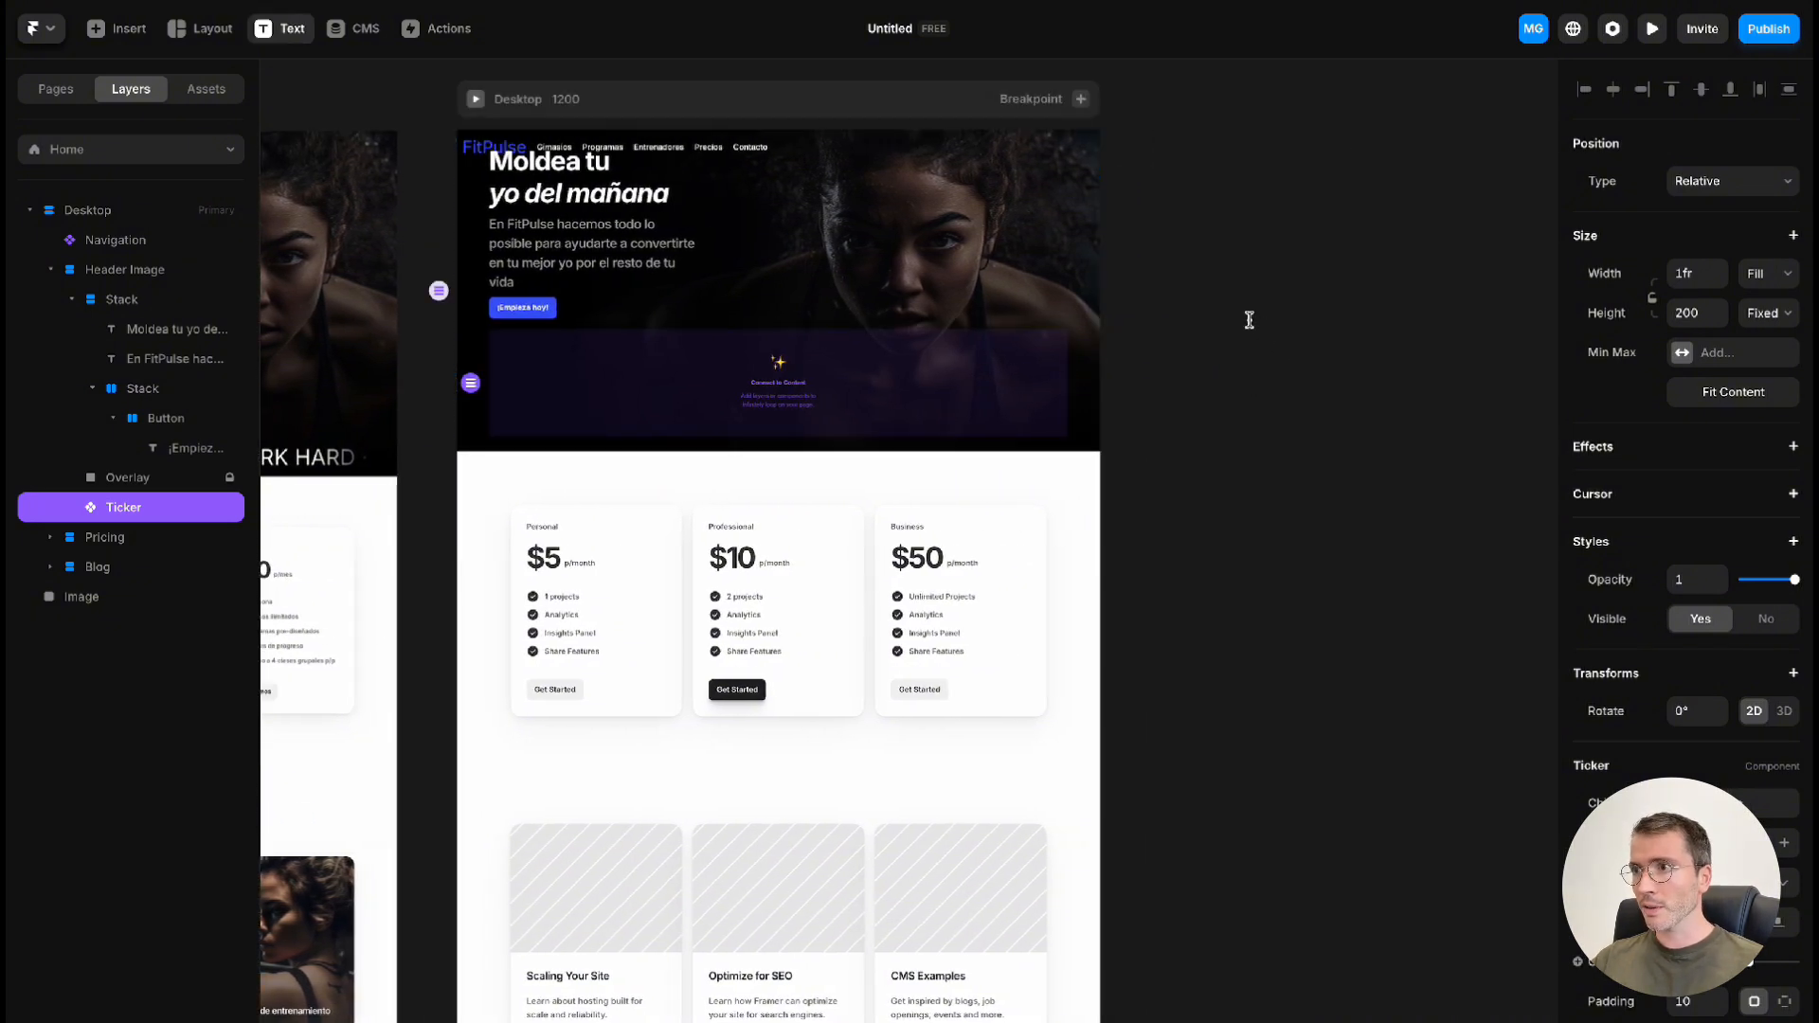
{"action": "left_click", "coordinate": [1250, 320]}
{"action": "scroll", "coordinate": [1334, 384], "scroll_direction": "right", "scroll_amount": 3}
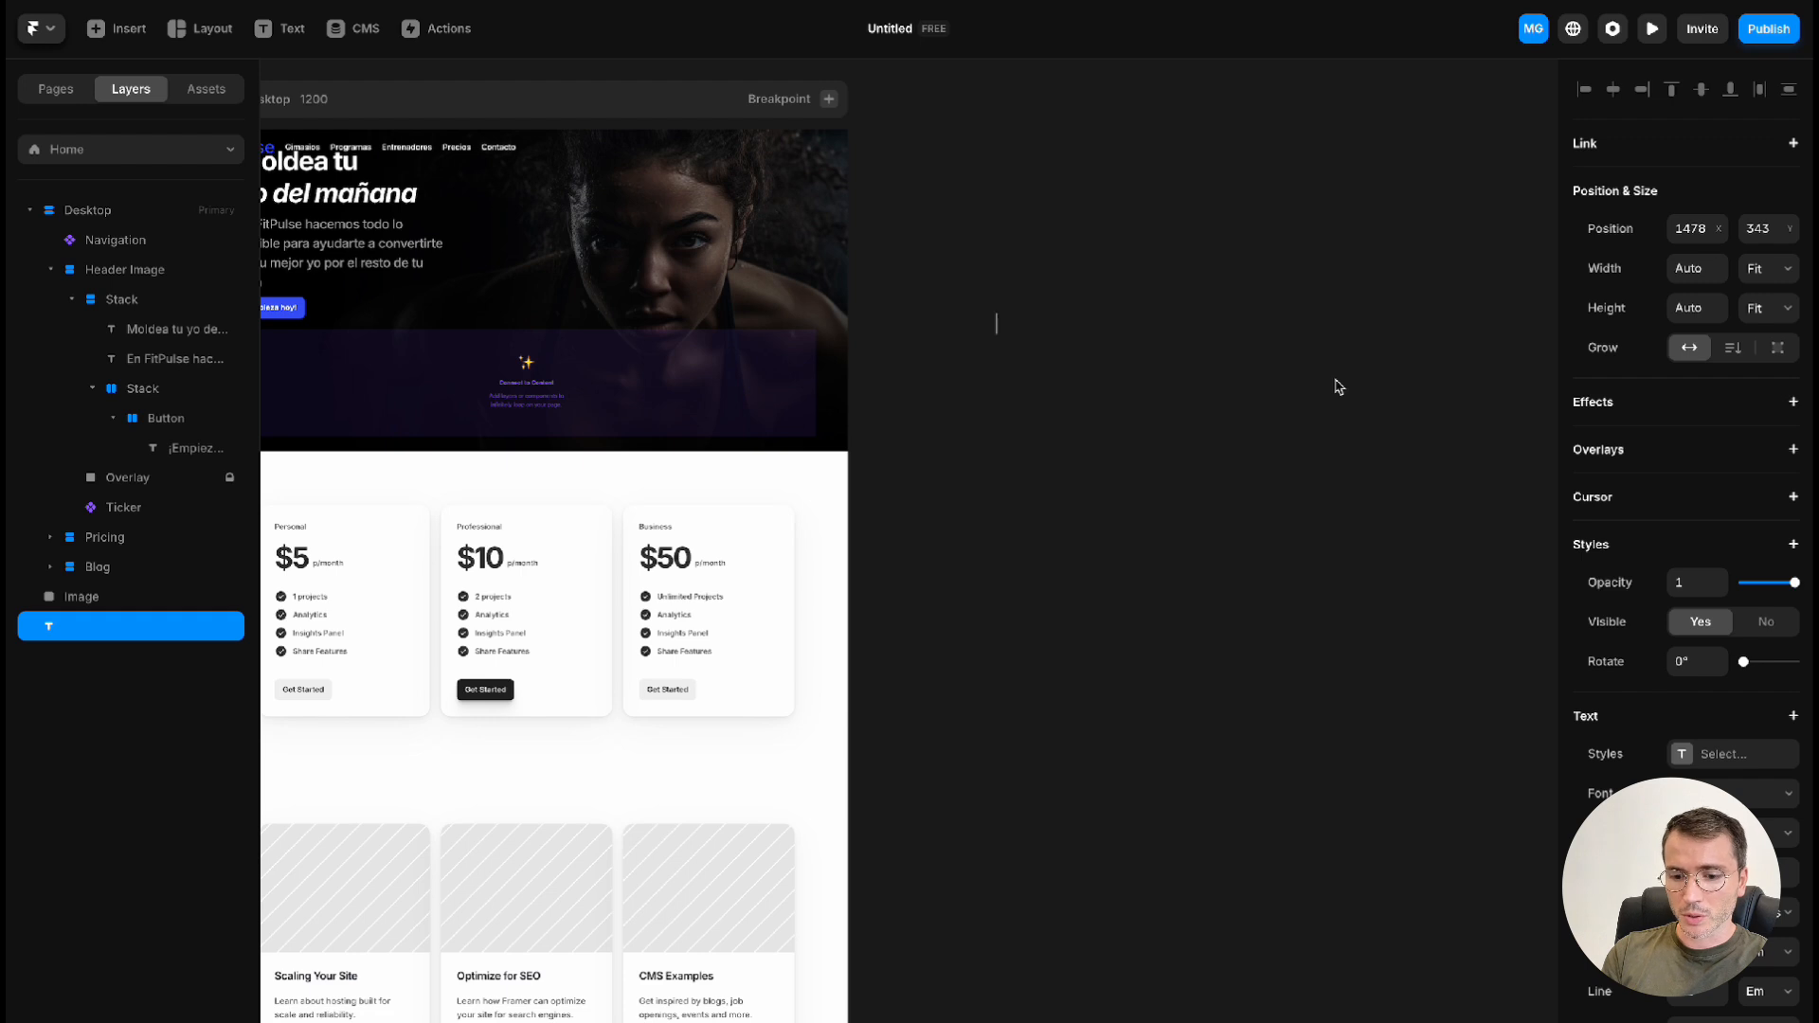
{"action": "type", "text": "WORK HARD · "}
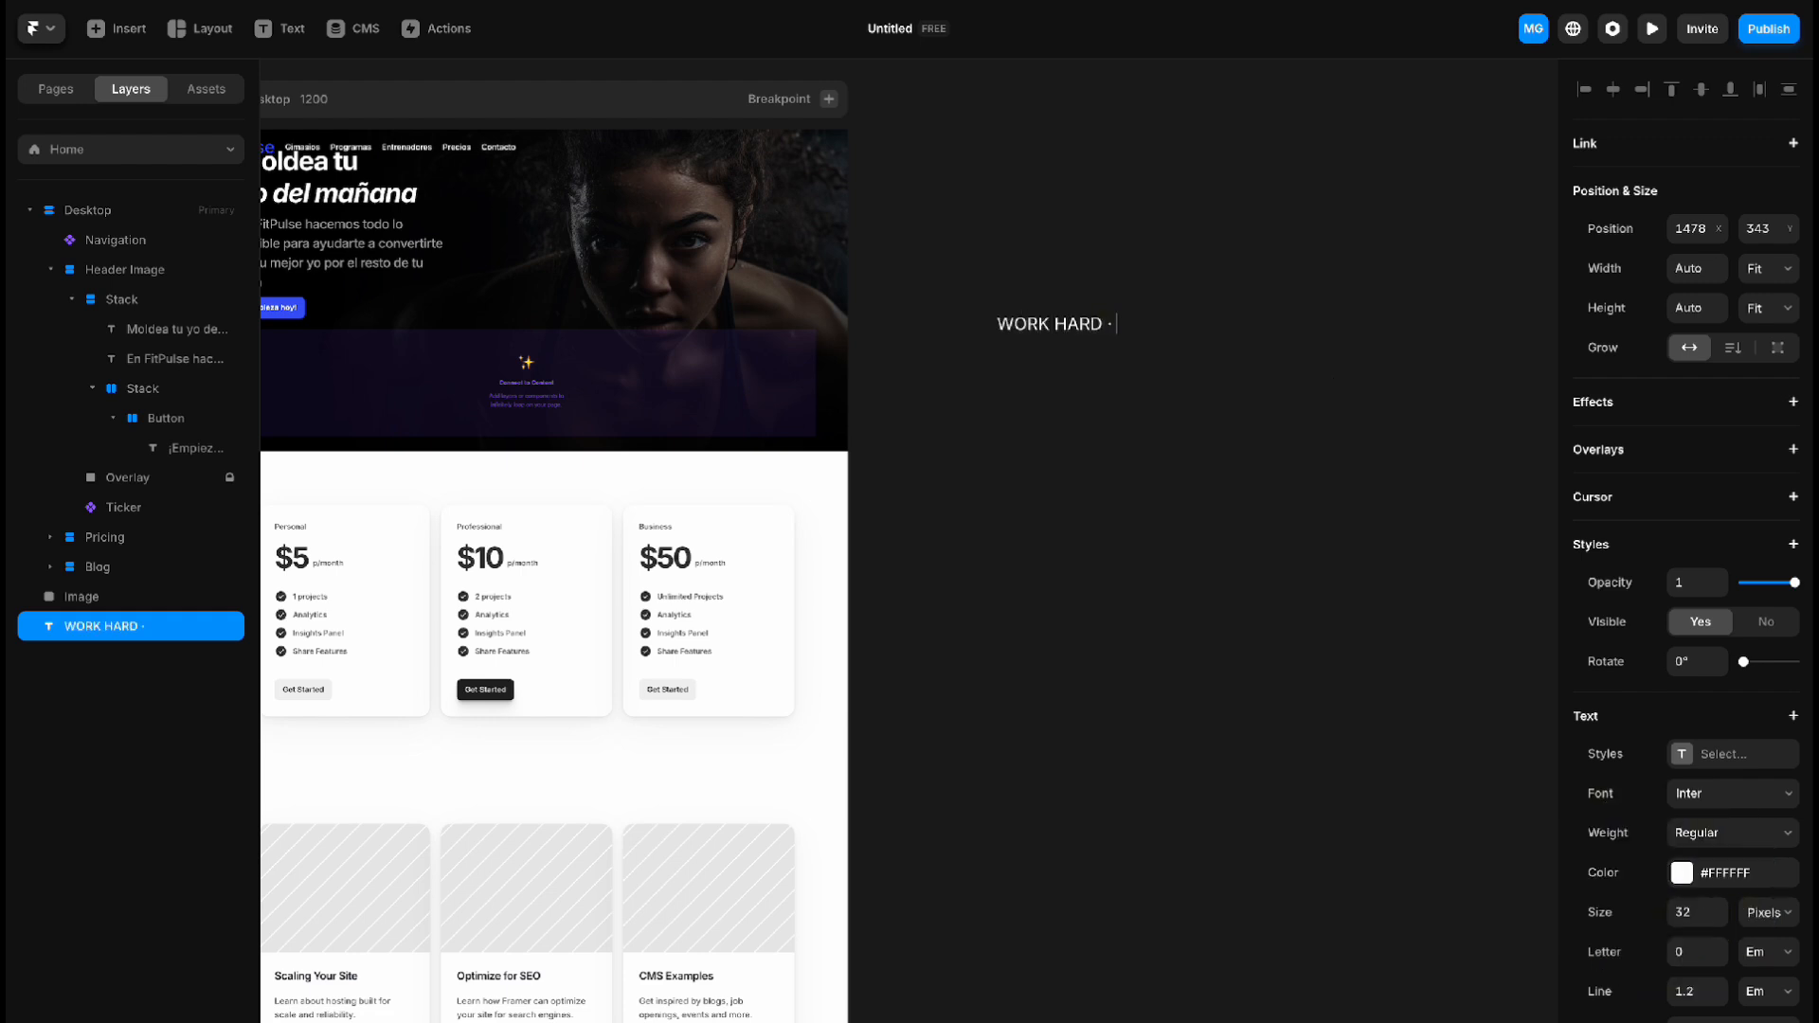
{"action": "type", "text": "GET RESULTS"}
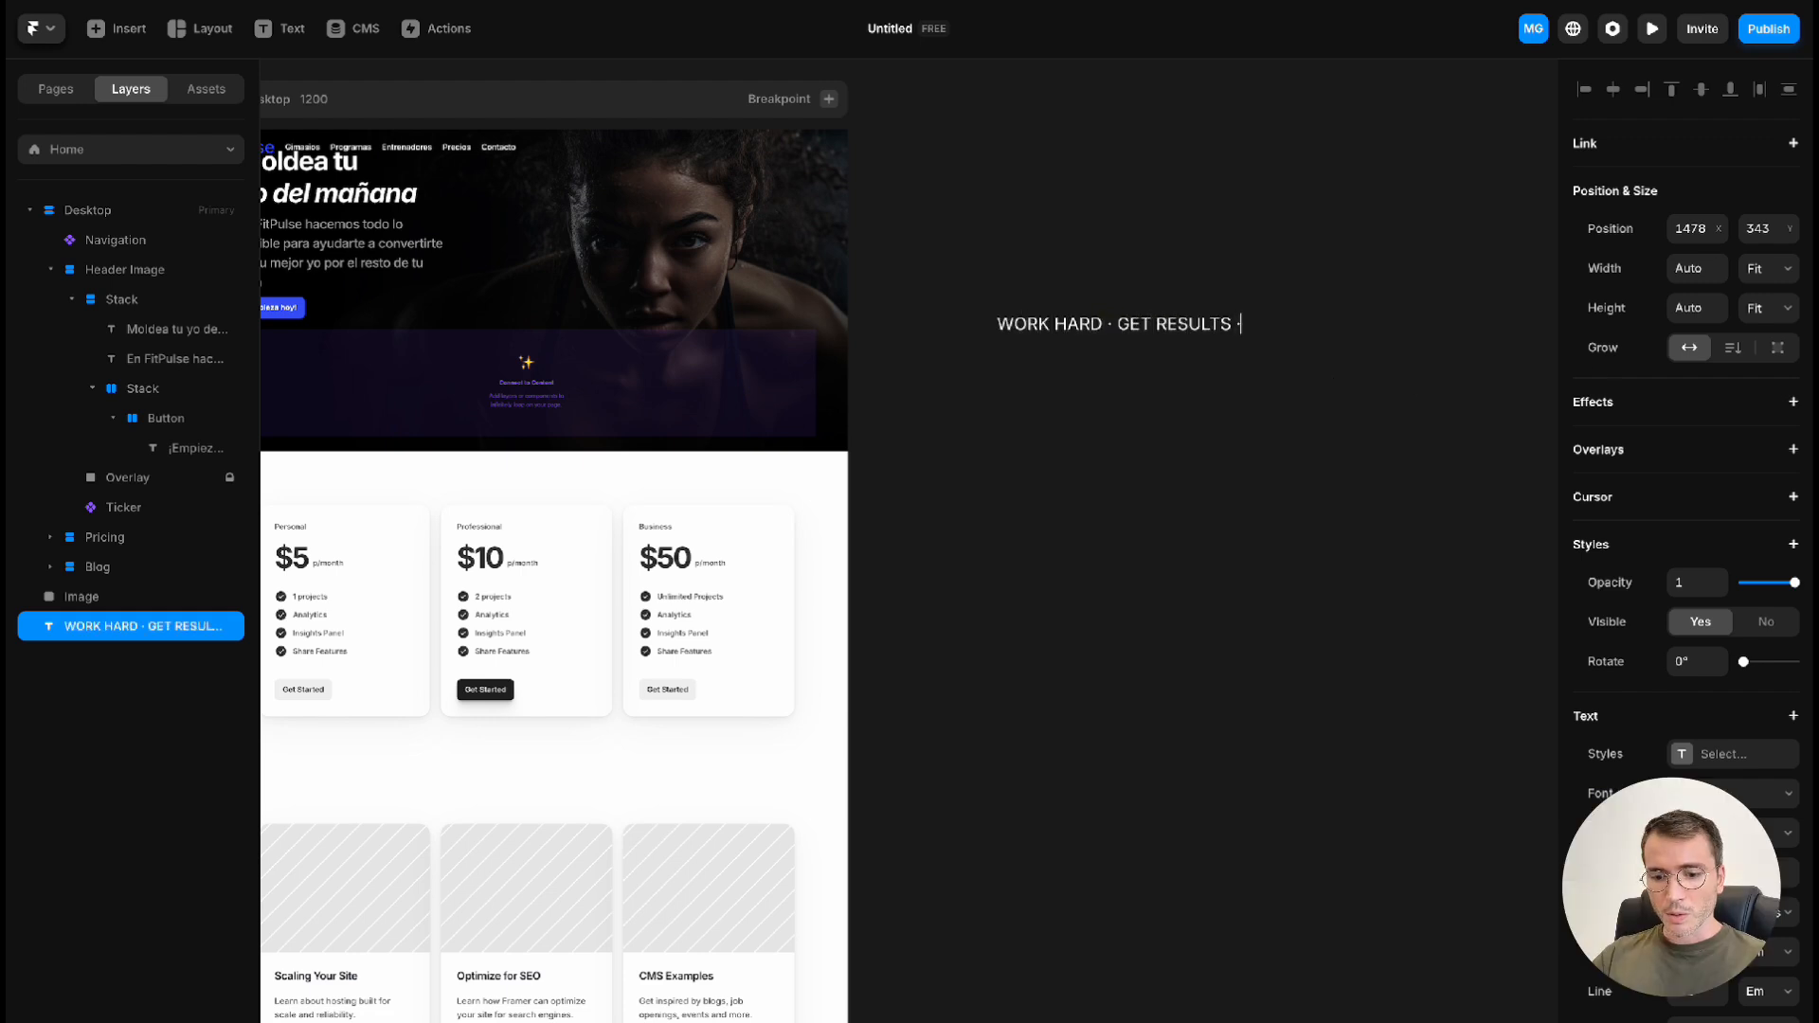
{"action": "type", "text": " ·"}
Duplicate the phrase within the same text layer so "WORK HARD · GET RESULTS ·" repeats four times on one line
{"action": "key", "text": "ctrl+a"}
{"action": "key", "text": "ctrl+c"}
{"action": "key", "text": "Right"}
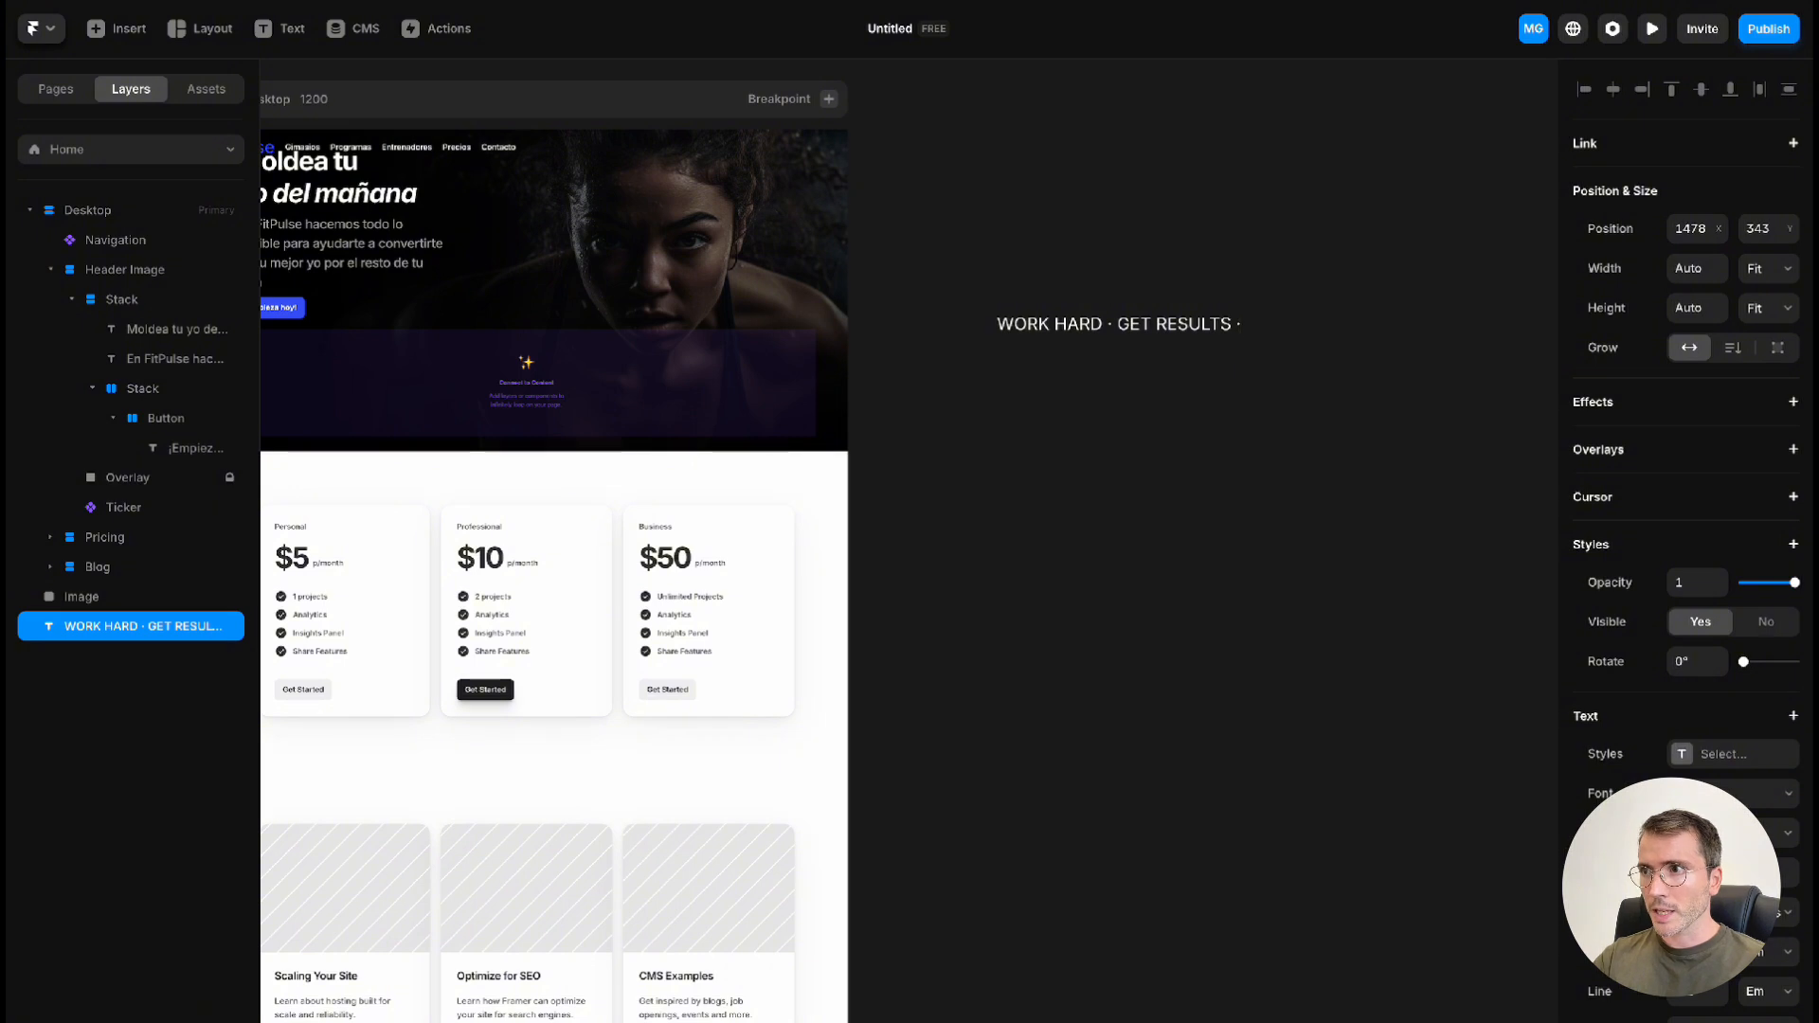
{"action": "key", "text": "ctrl+v"}
{"action": "key", "text": "ctrl+v"}
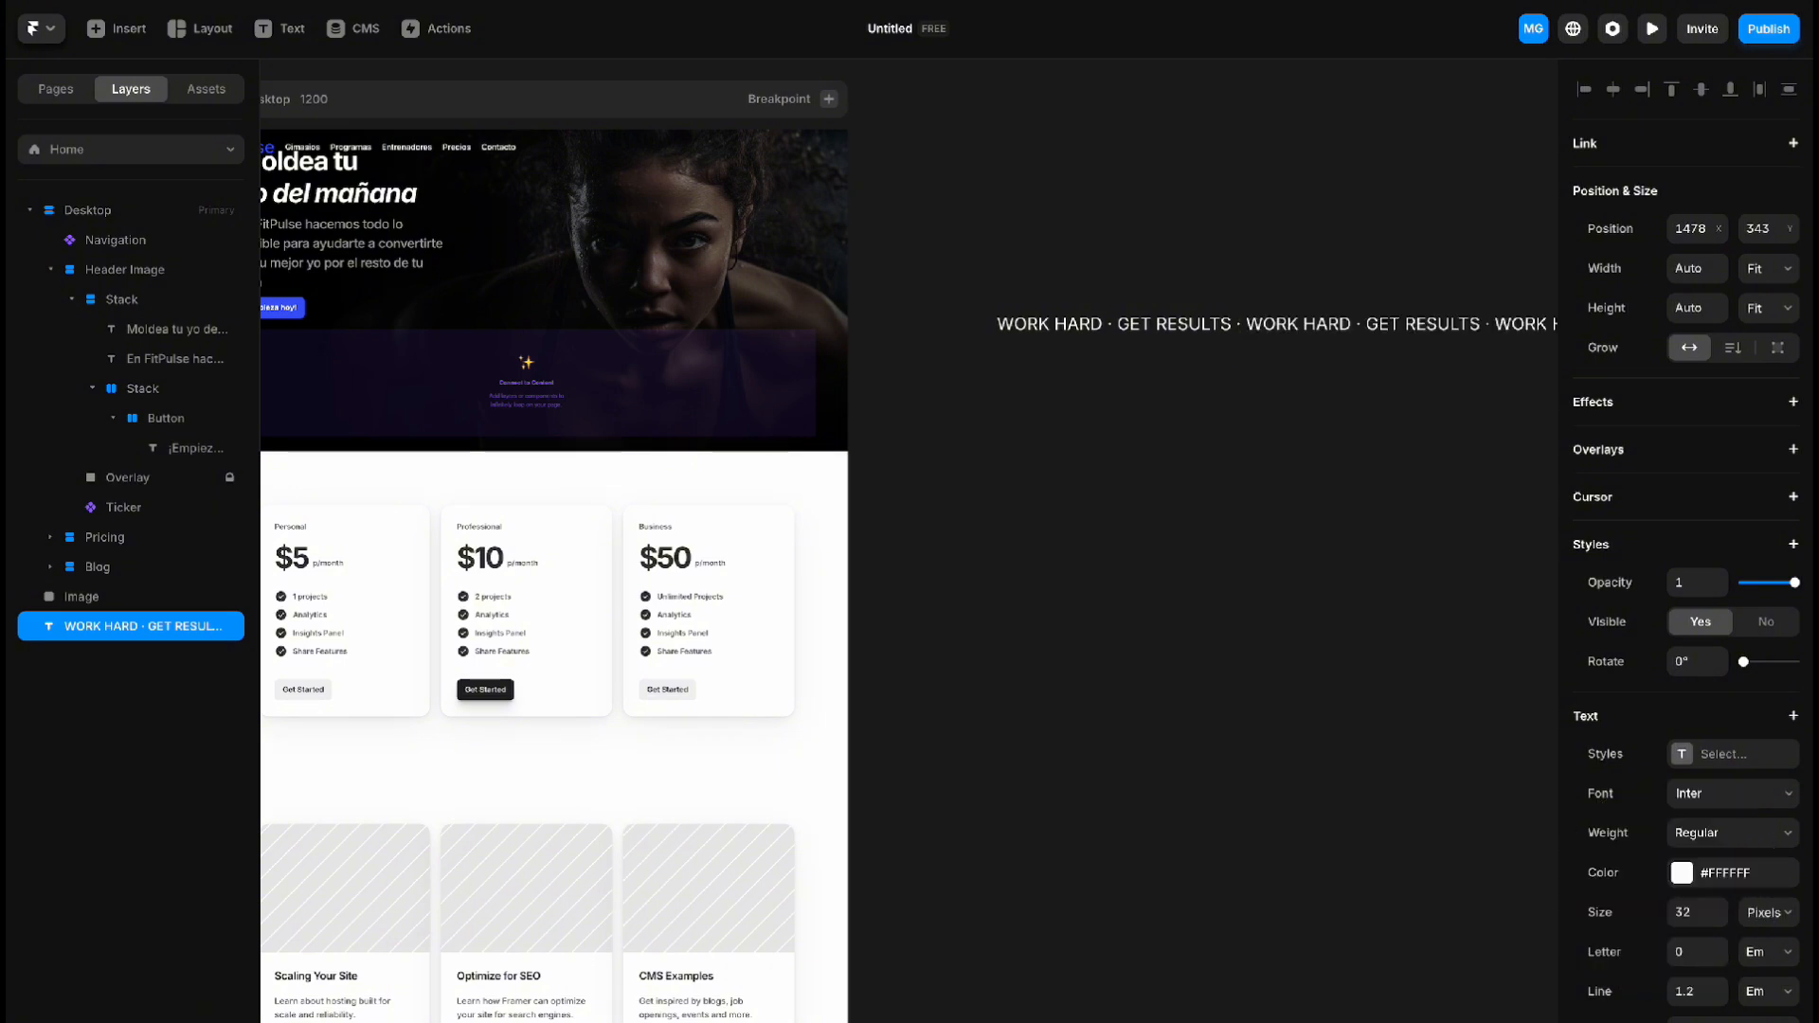
{"action": "scroll", "coordinate": [753, 400], "scroll_direction": "right", "scroll_amount": 4}
{"action": "left_click", "coordinate": [753, 401]}
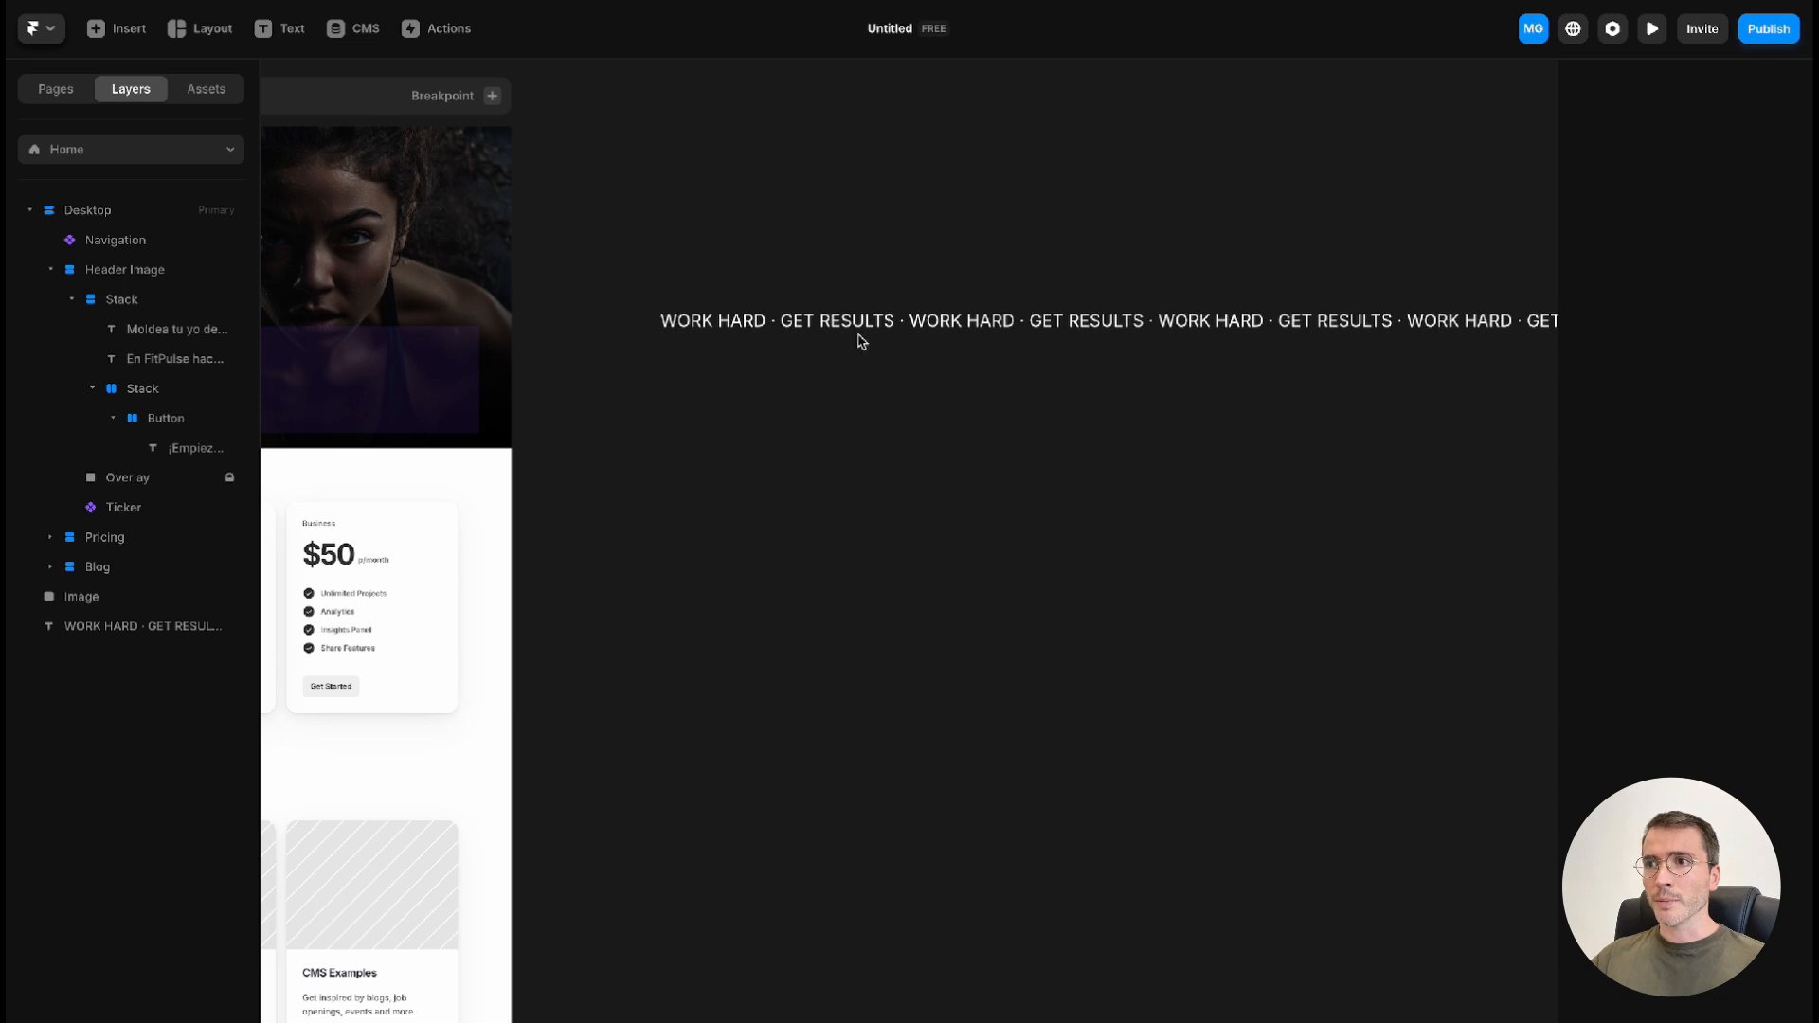
Turn the repeated text into a component named "Texto Hero Section", remove its variant's white fill, and return to the Home page
{"action": "right_click", "coordinate": [822, 329]}
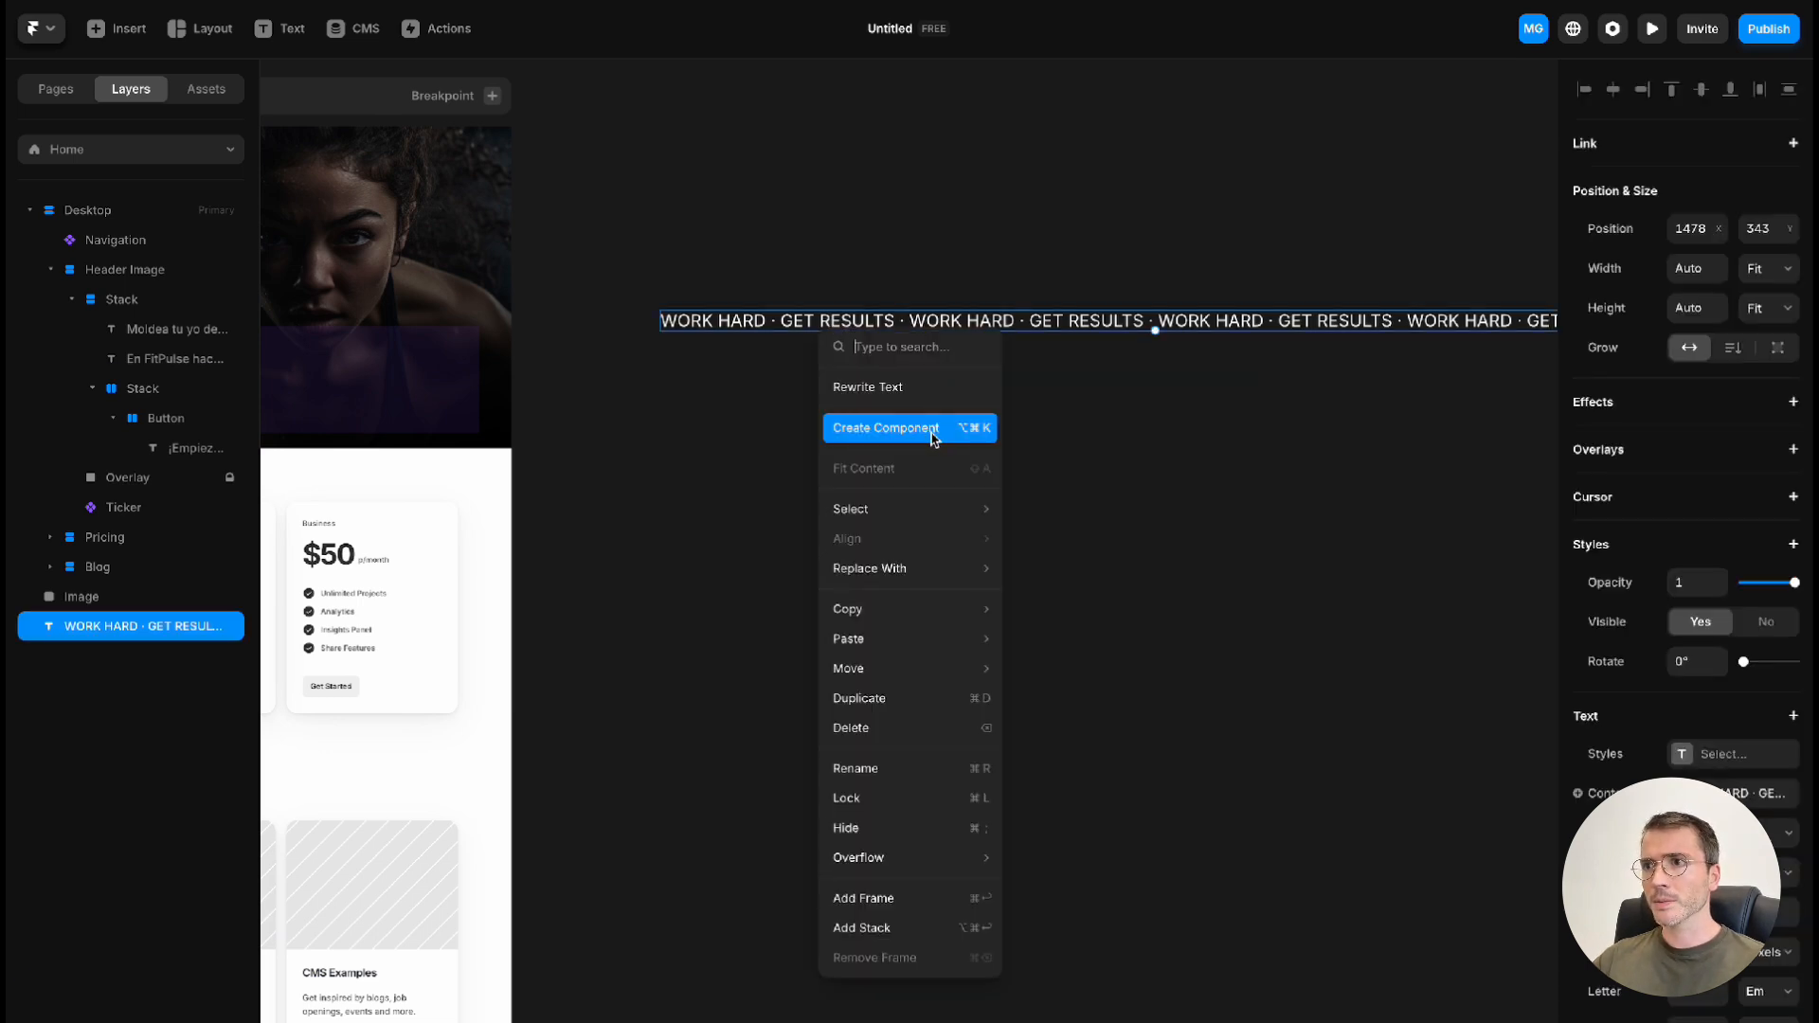
{"action": "left_click", "coordinate": [886, 428]}
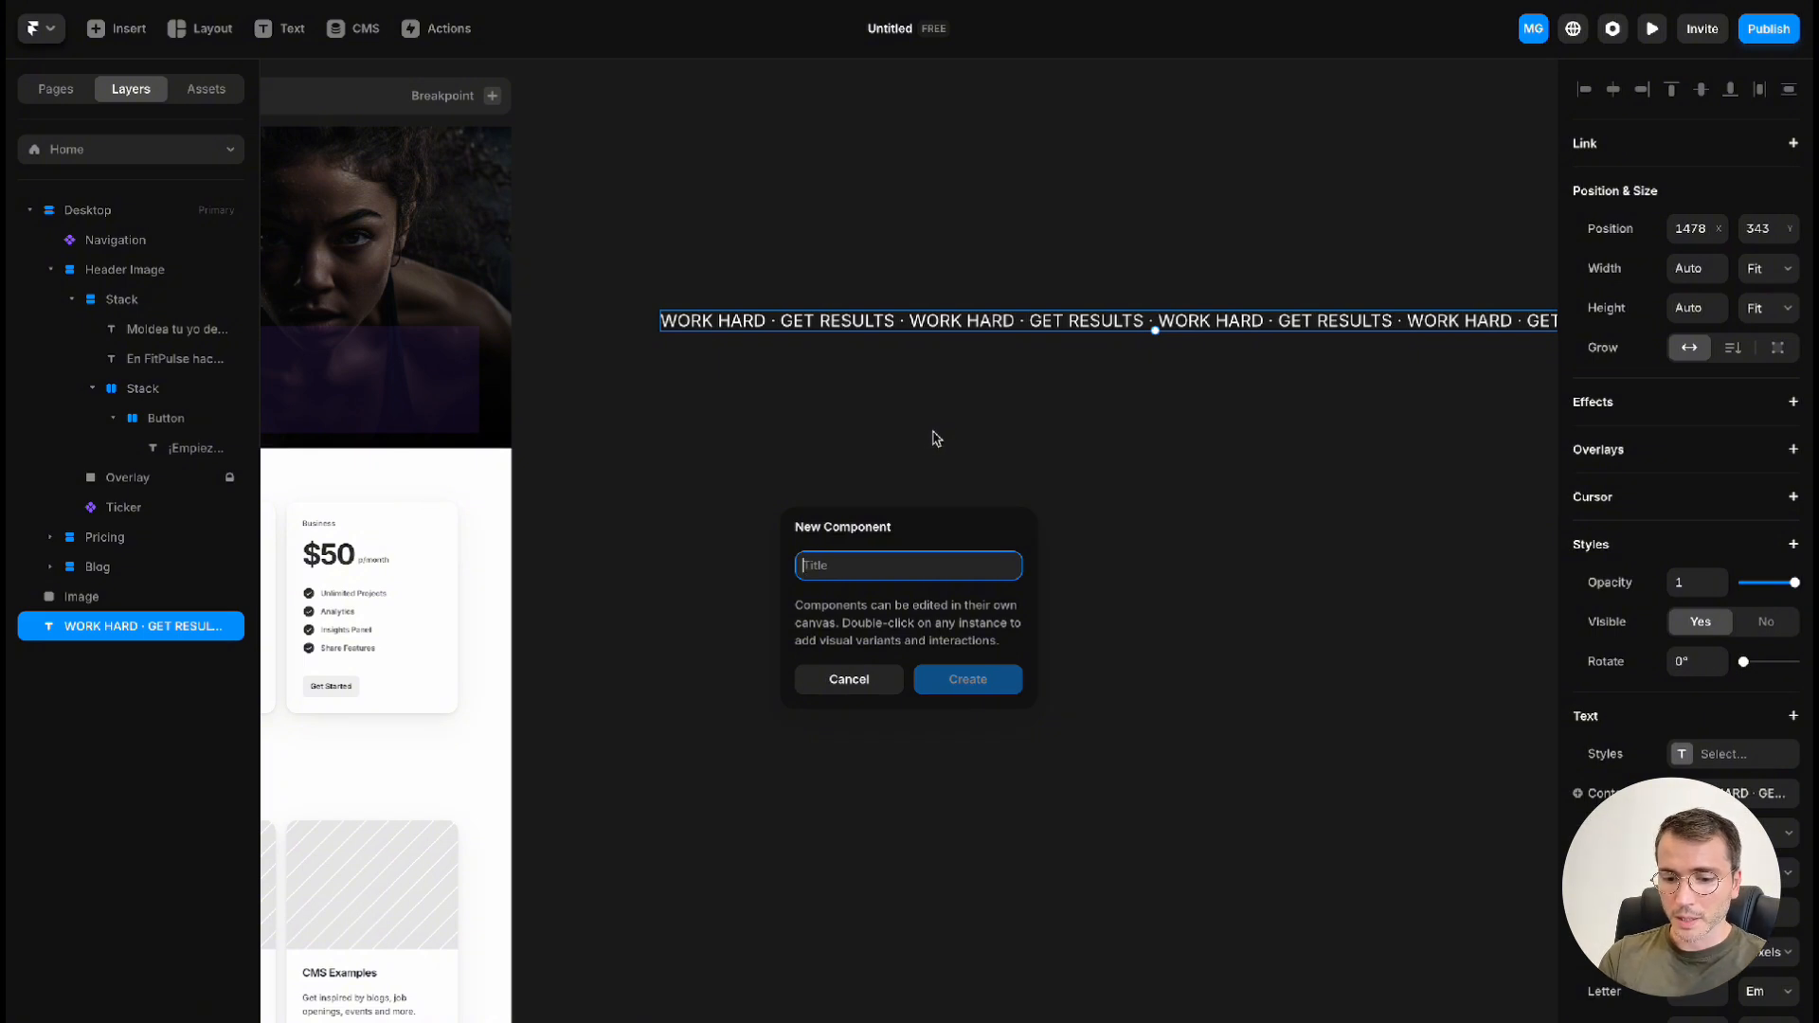
{"action": "type", "text": "Texto Hero"}
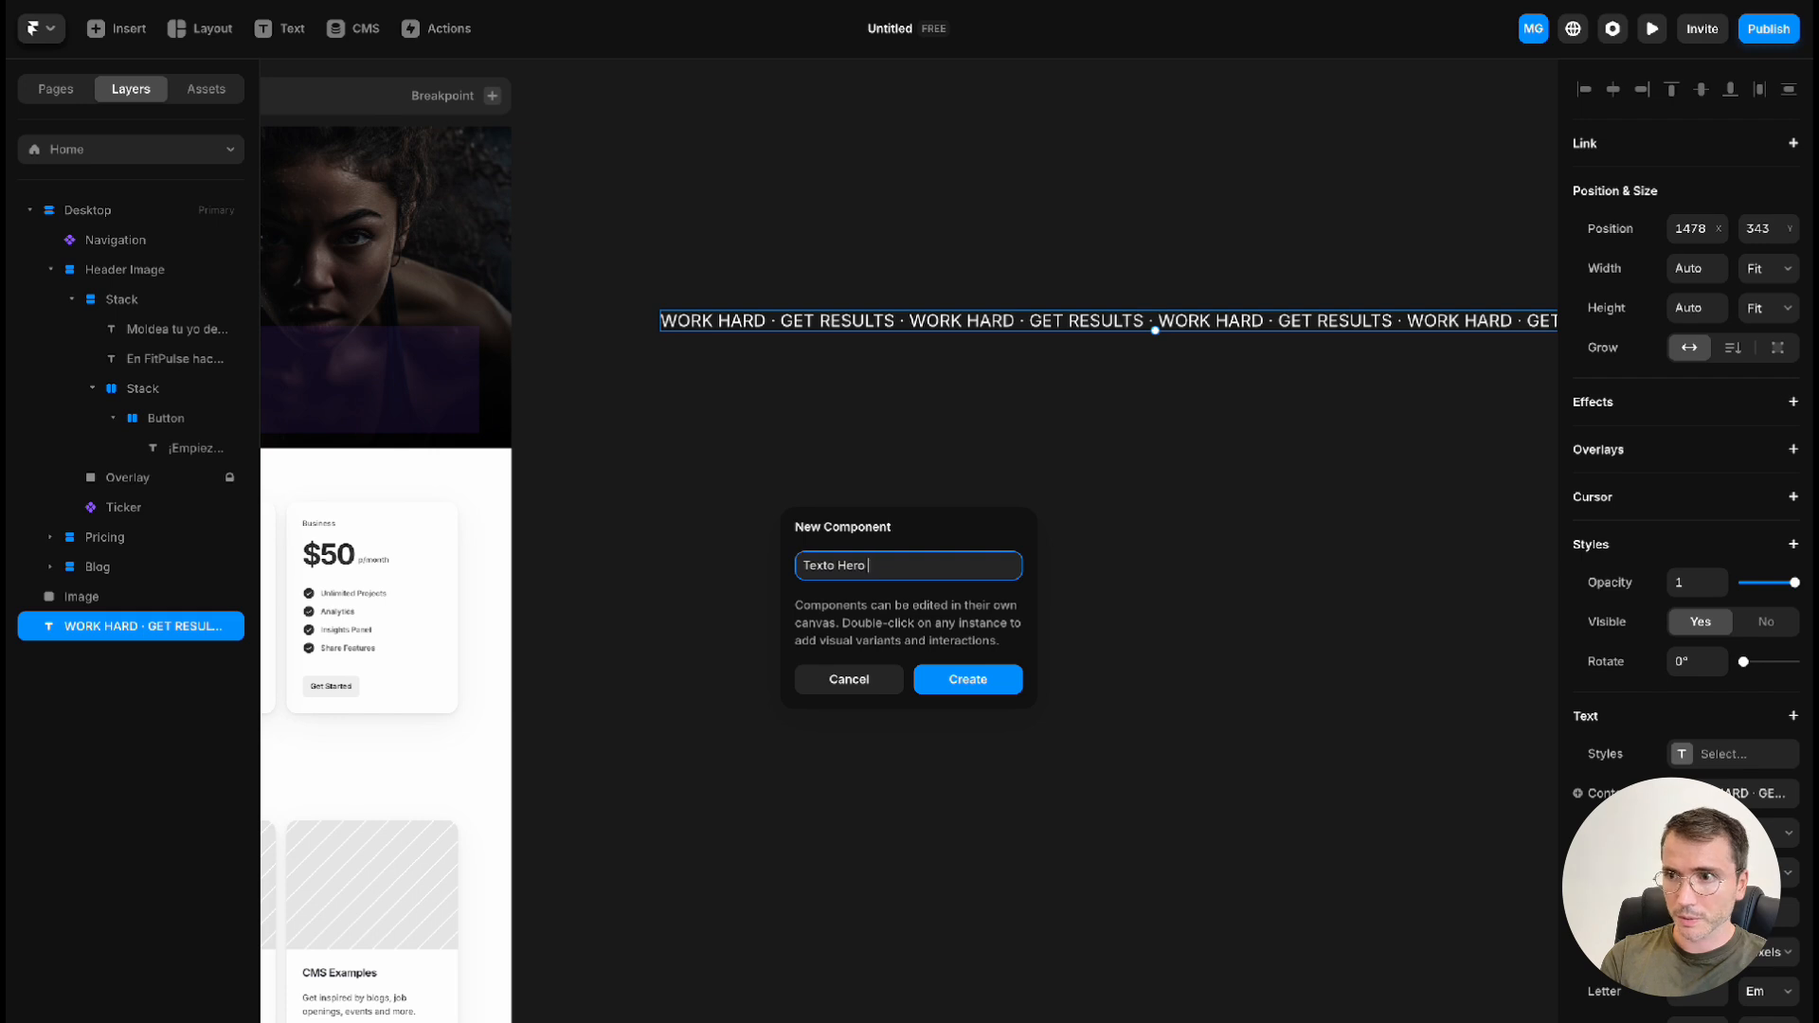
{"action": "type", "text": " Section"}
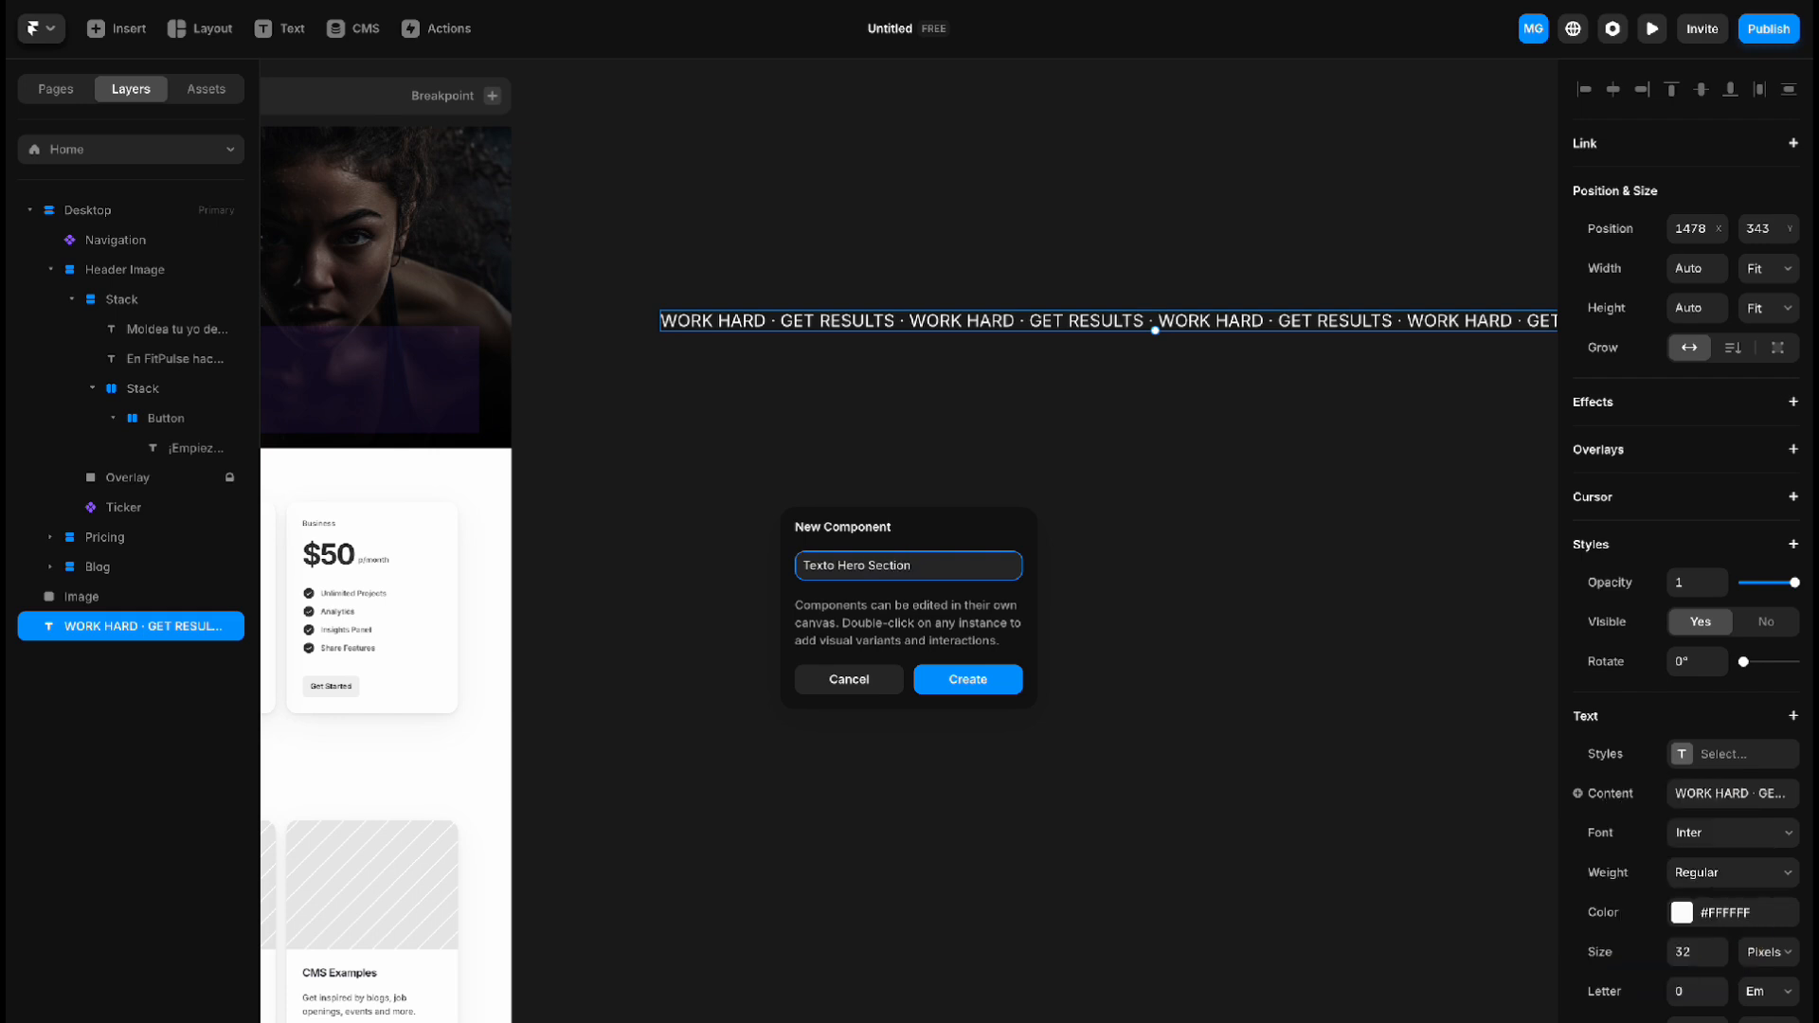
{"action": "key", "text": "Return"}
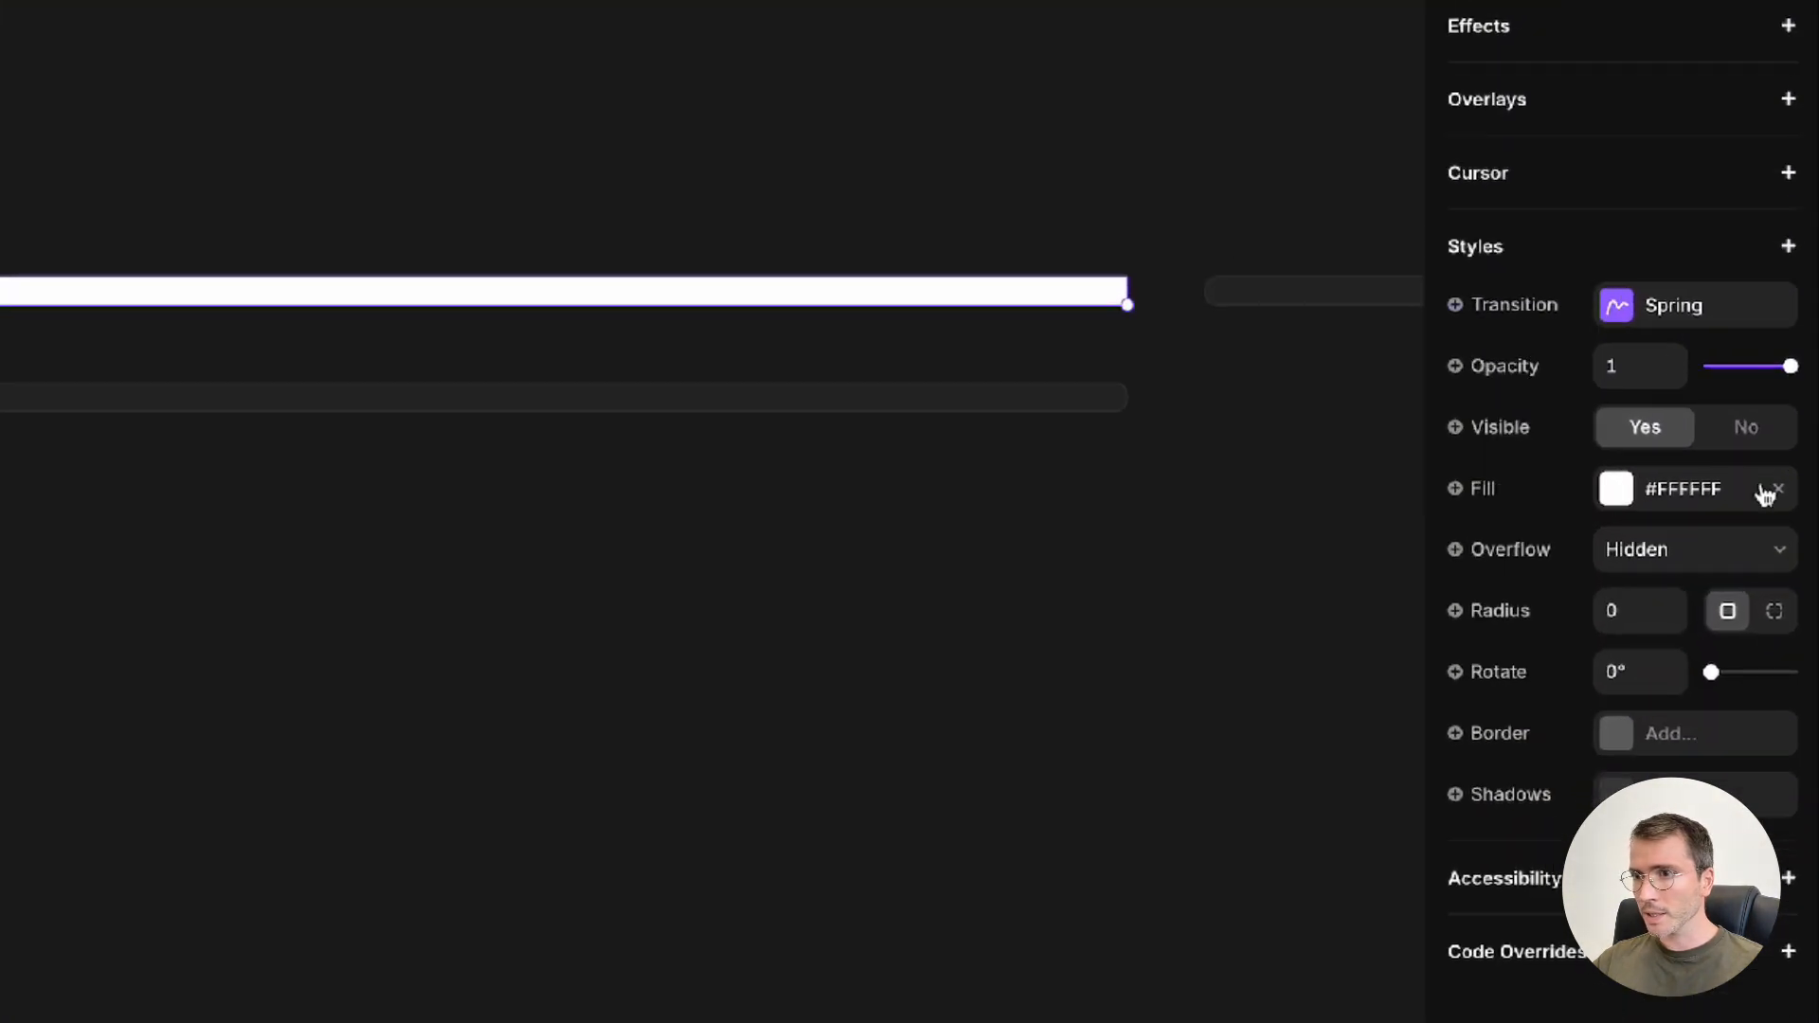
{"action": "left_click", "coordinate": [1778, 491]}
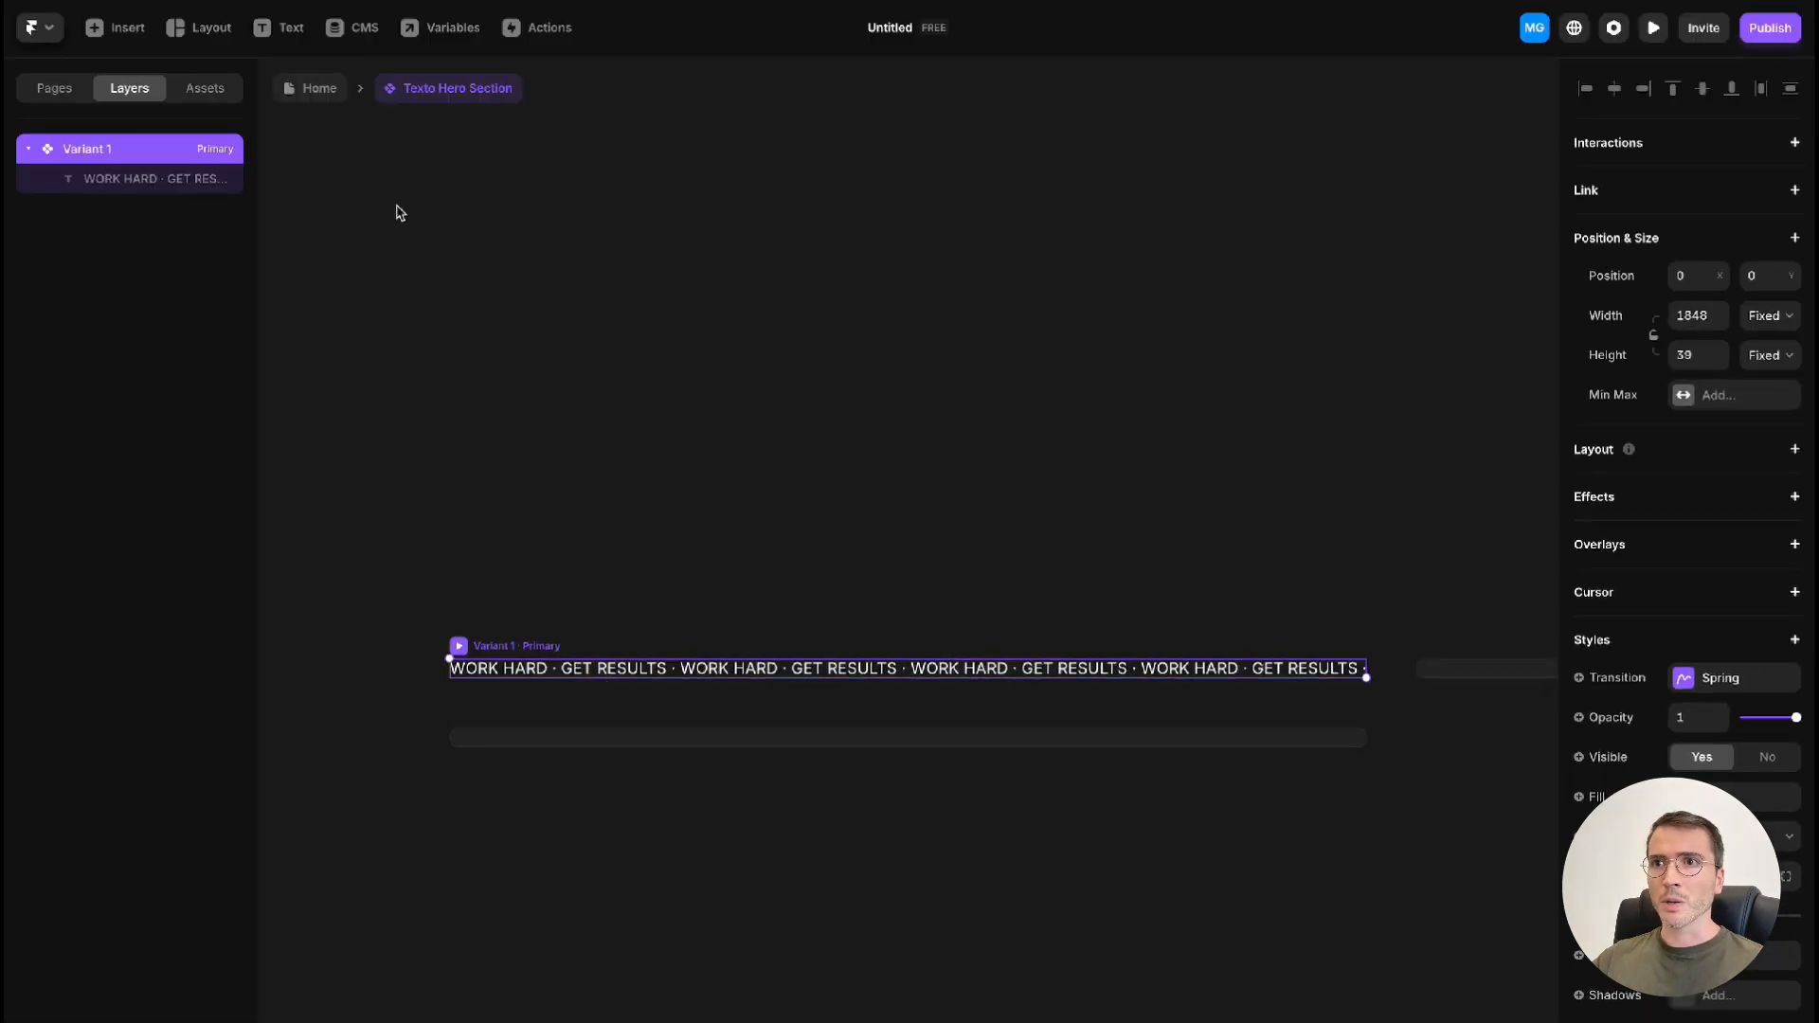
{"action": "left_click", "coordinate": [319, 89]}
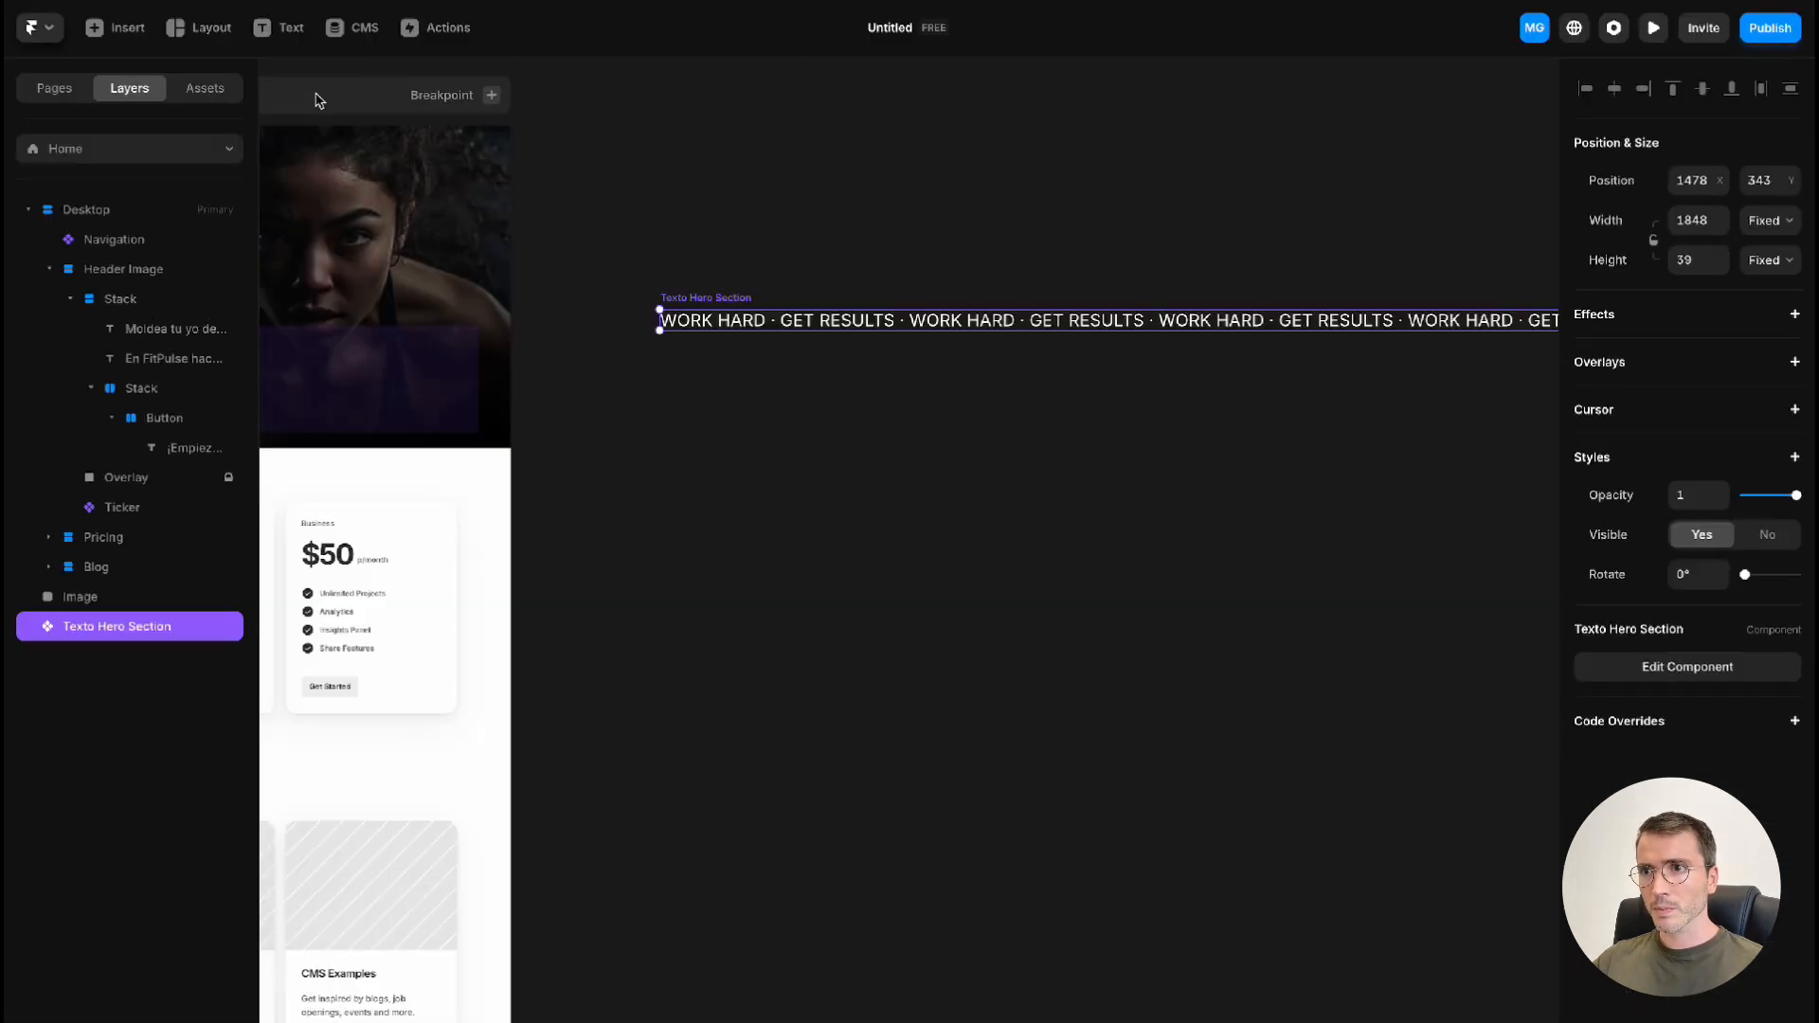
Connect the hero's Ticker to the Texto Hero Section component as its content and reduce the Ticker's height to 124
{"action": "scroll", "coordinate": [683, 394], "scroll_direction": "left", "scroll_amount": 3}
{"action": "left_click", "coordinate": [575, 369]}
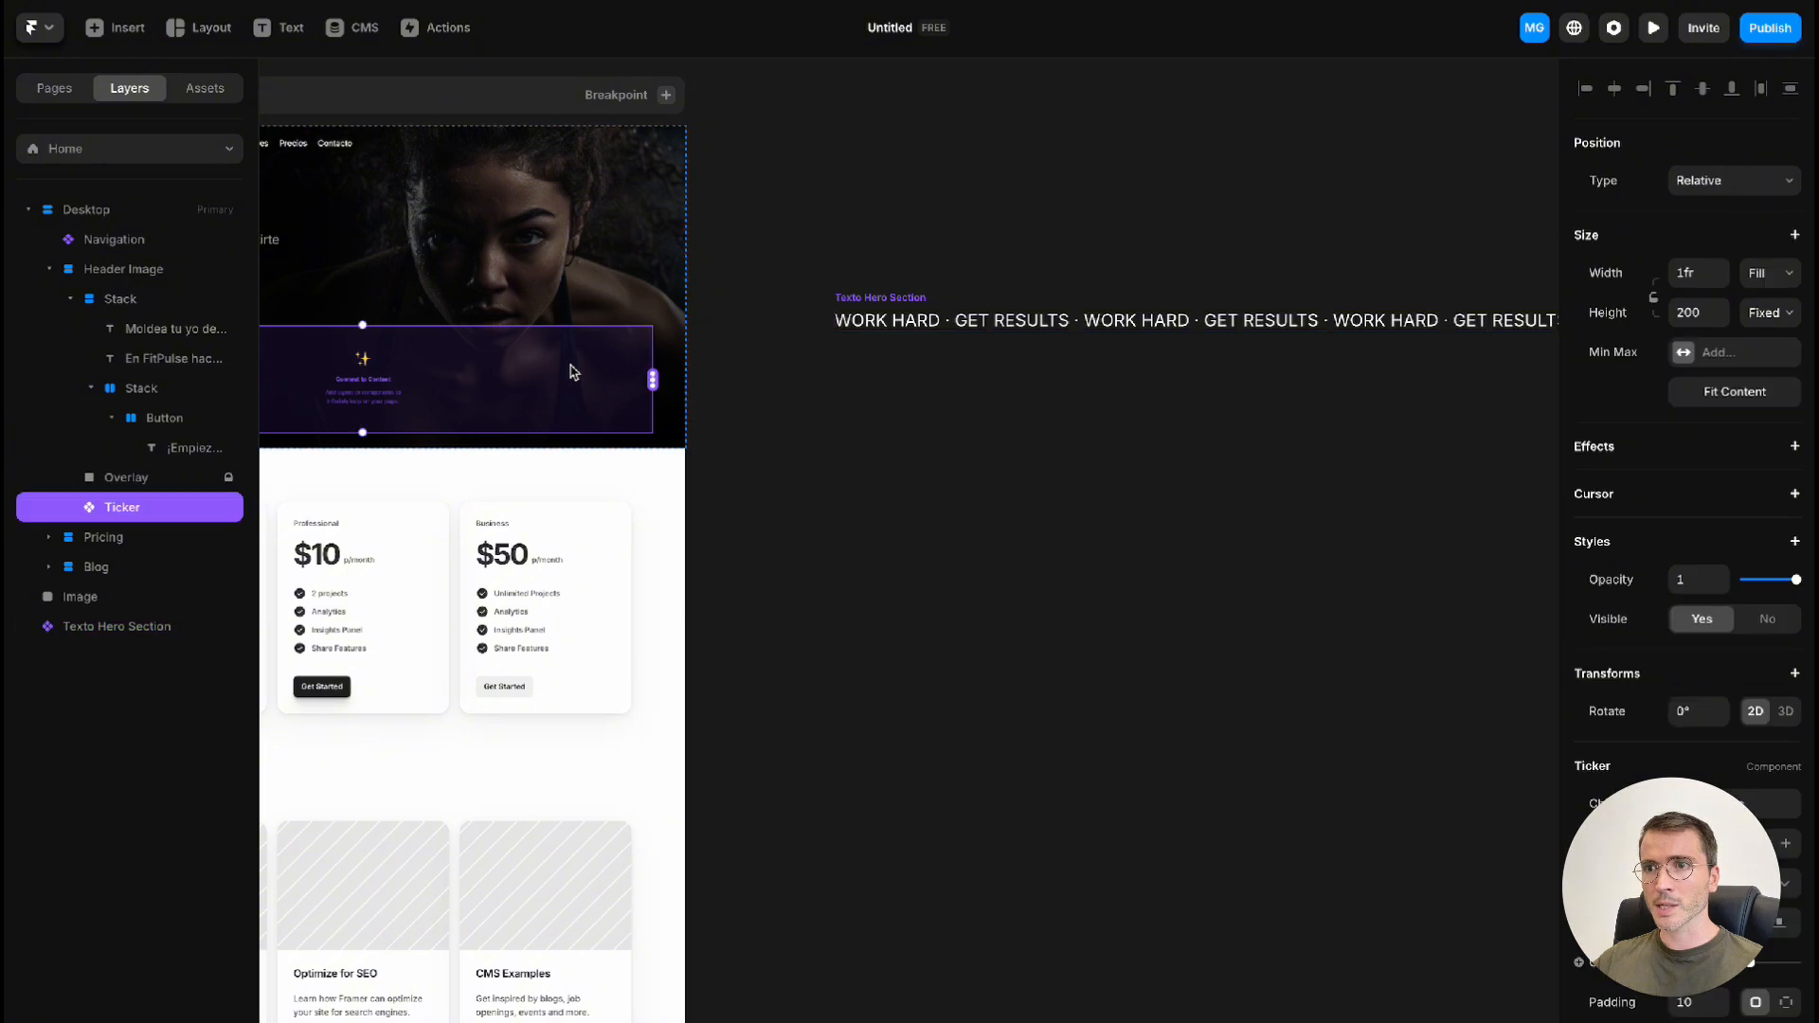
{"action": "scroll", "coordinate": [572, 371], "scroll_direction": "left", "scroll_amount": 5}
{"action": "scroll", "coordinate": [572, 371], "scroll_direction": "up", "scroll_amount": 3}
{"action": "scroll", "coordinate": [572, 372], "scroll_direction": "left", "scroll_amount": 3}
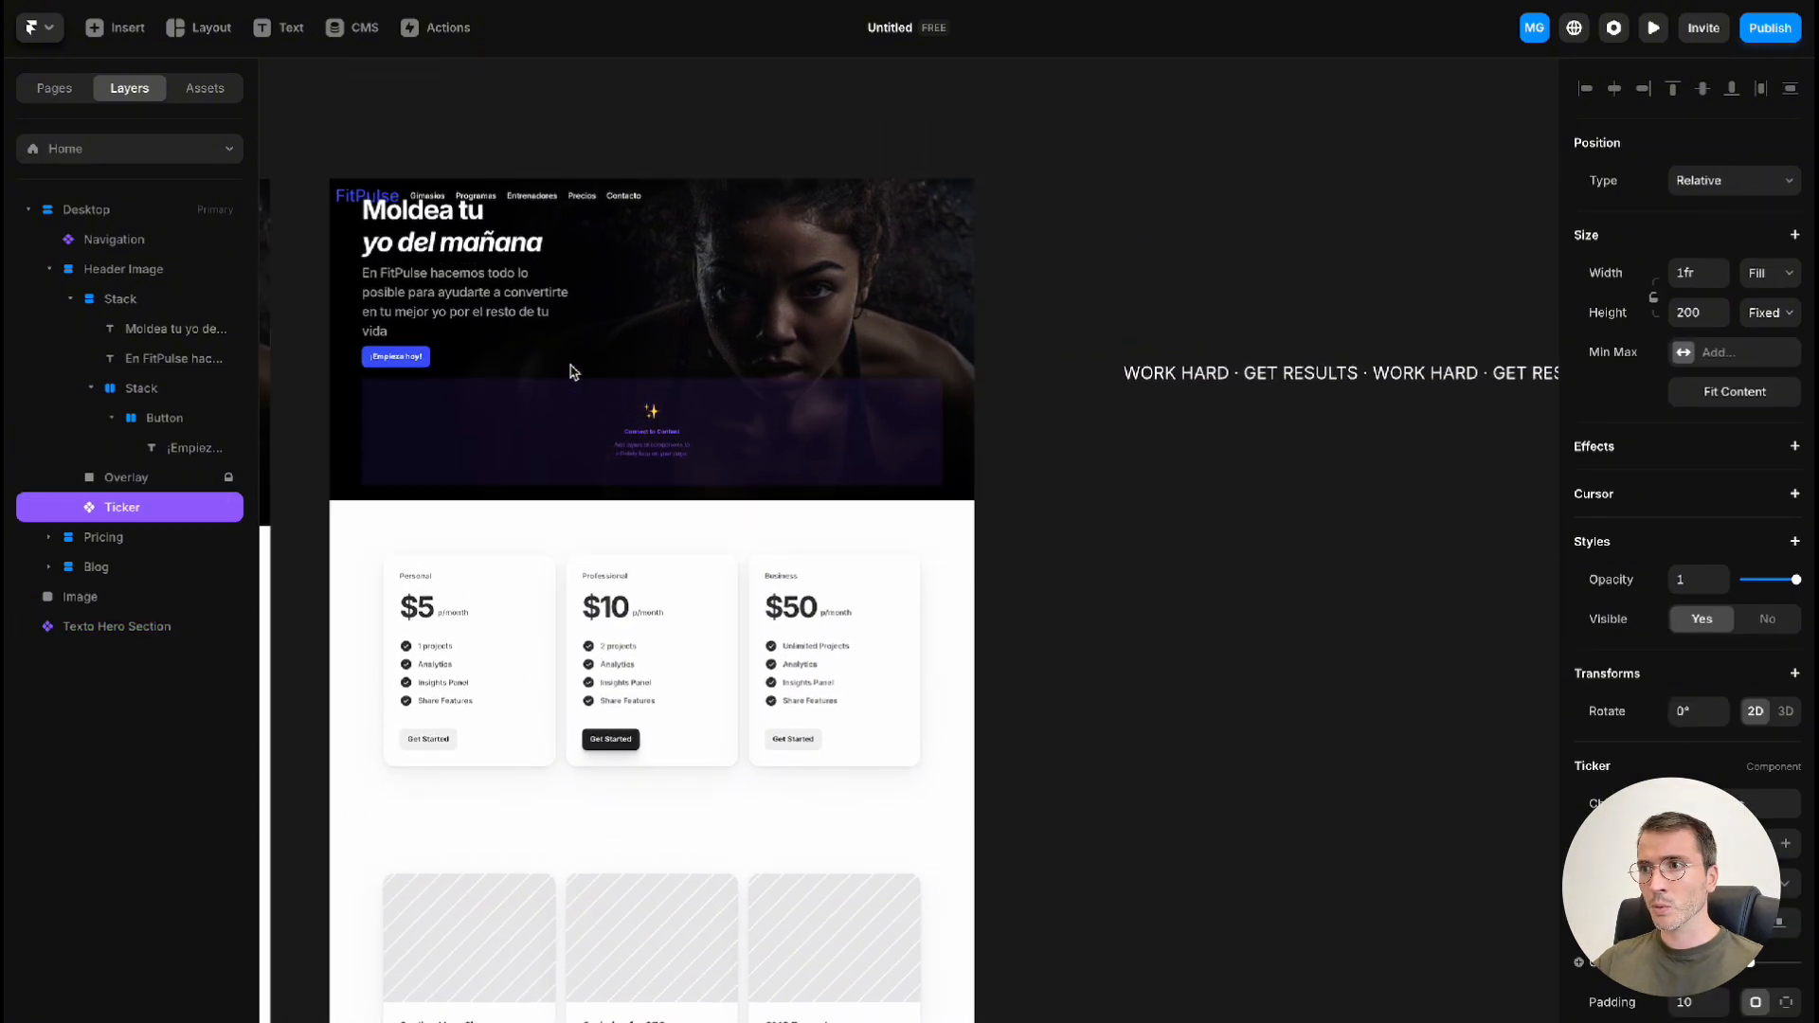
{"action": "left_click_drag", "start_coordinate": [942, 433], "coordinate": [1128, 377]}
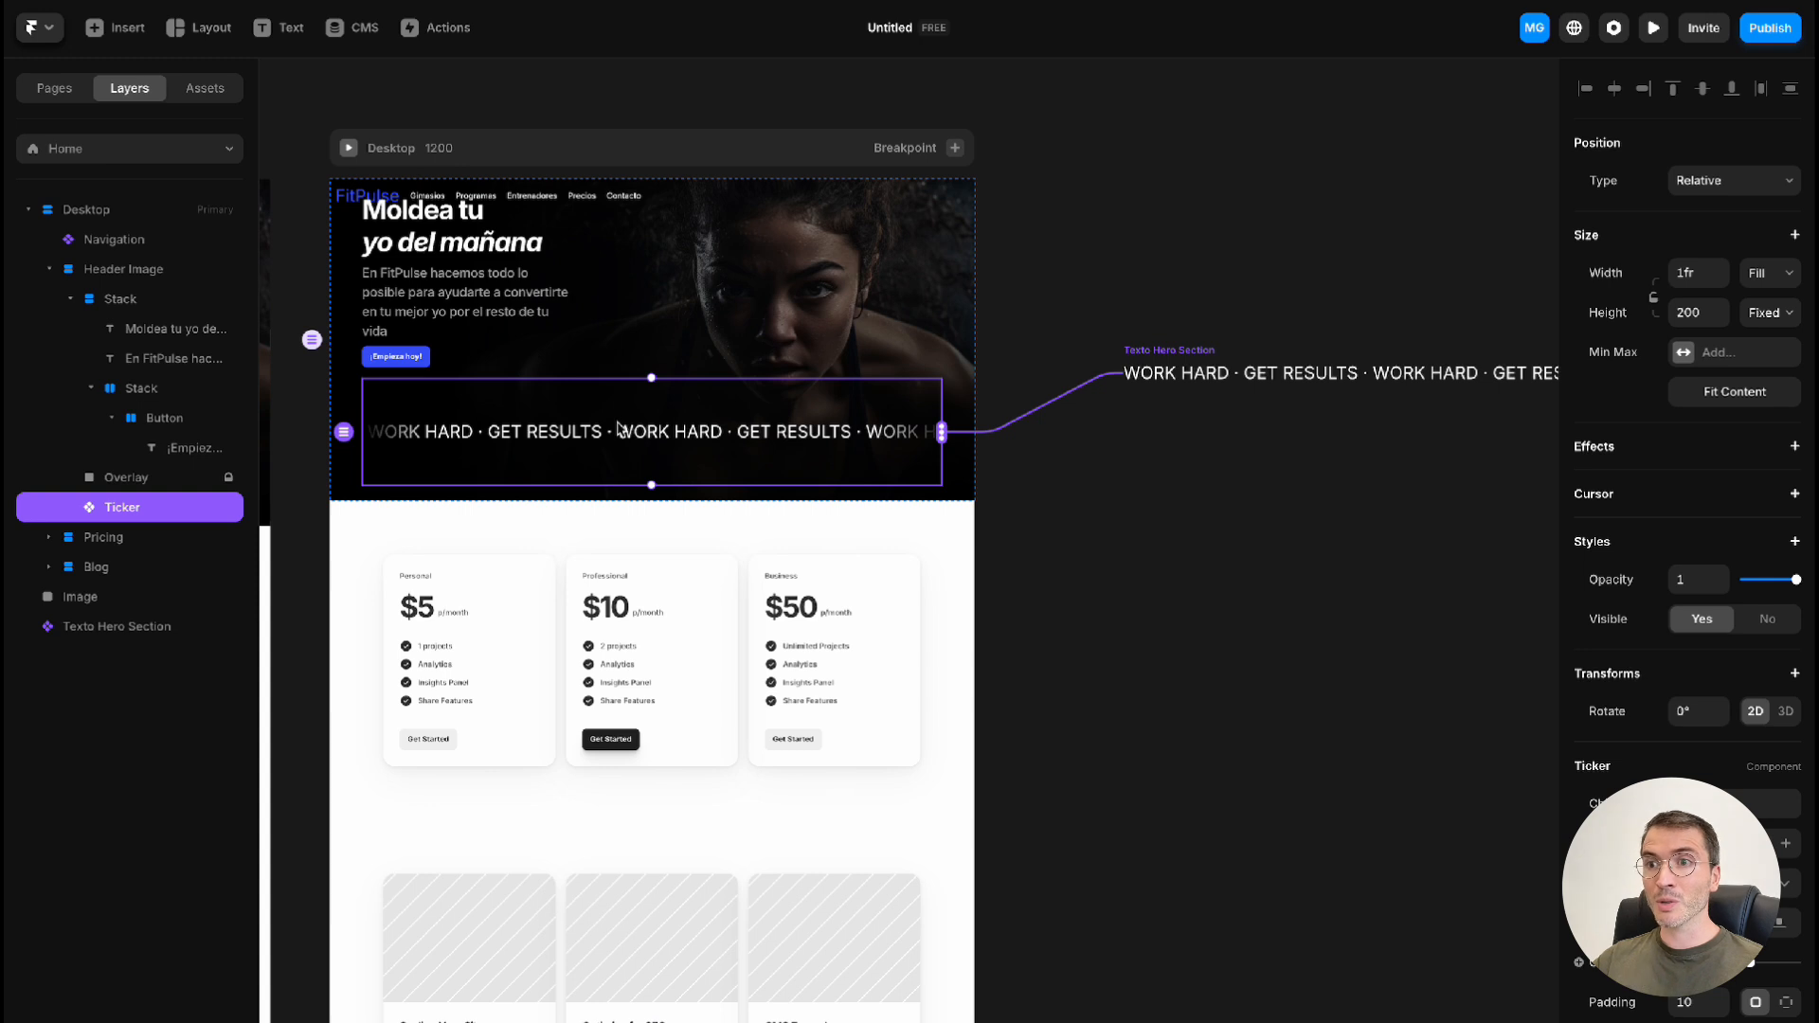
{"action": "scroll", "coordinate": [634, 436], "scroll_direction": "left", "scroll_amount": 2}
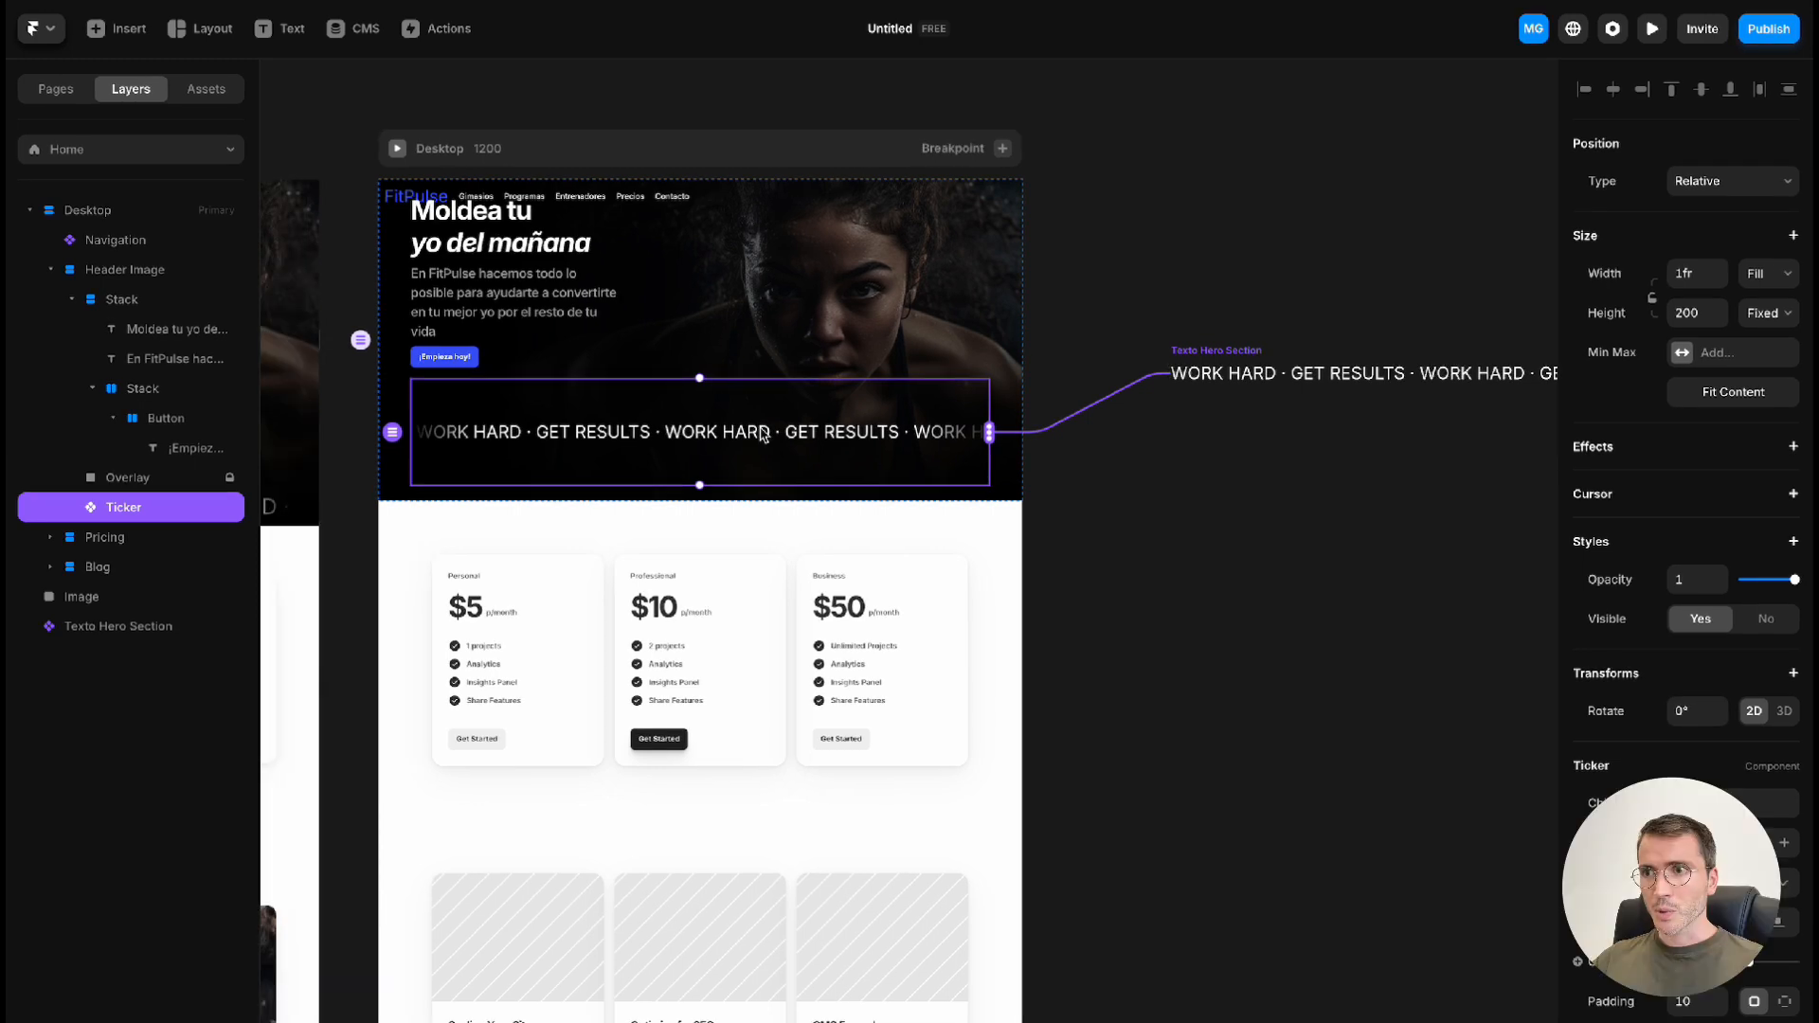
{"action": "left_click_drag", "start_coordinate": [702, 380], "coordinate": [698, 419]}
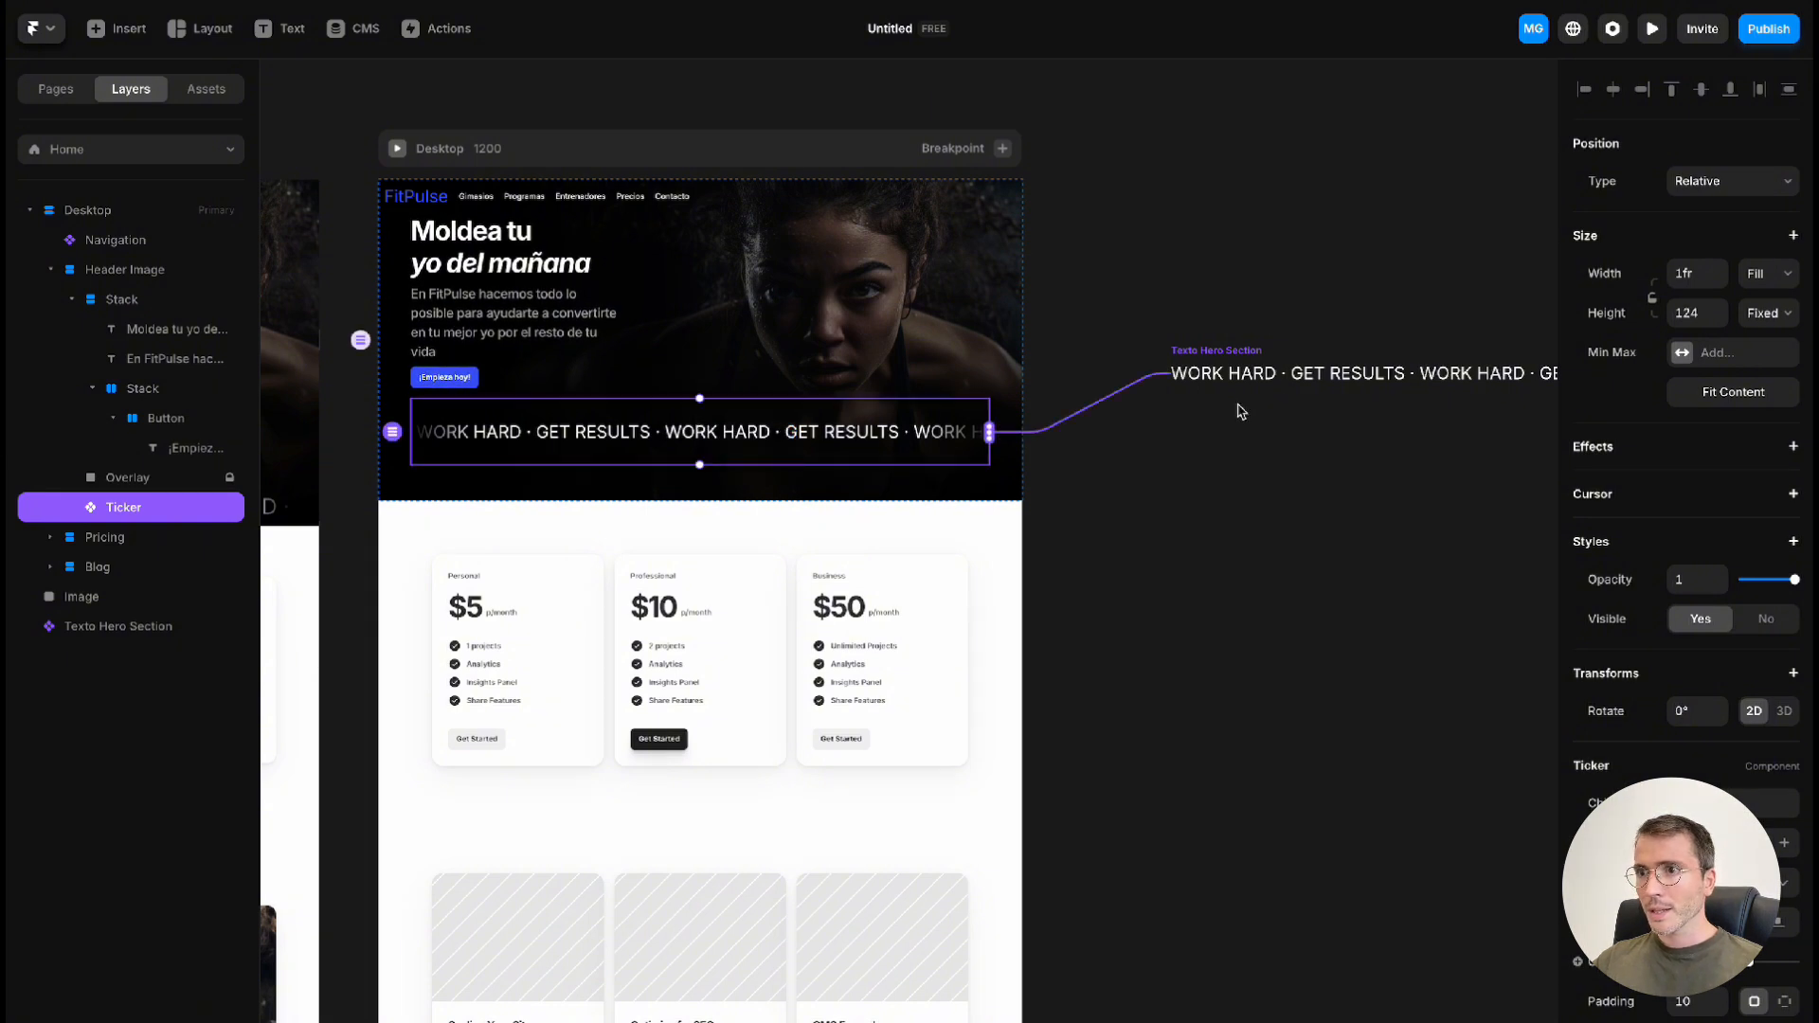
Set the font size of the text inside the Texto Hero Section component to 46 pixels
{"action": "double_click", "coordinate": [1304, 379]}
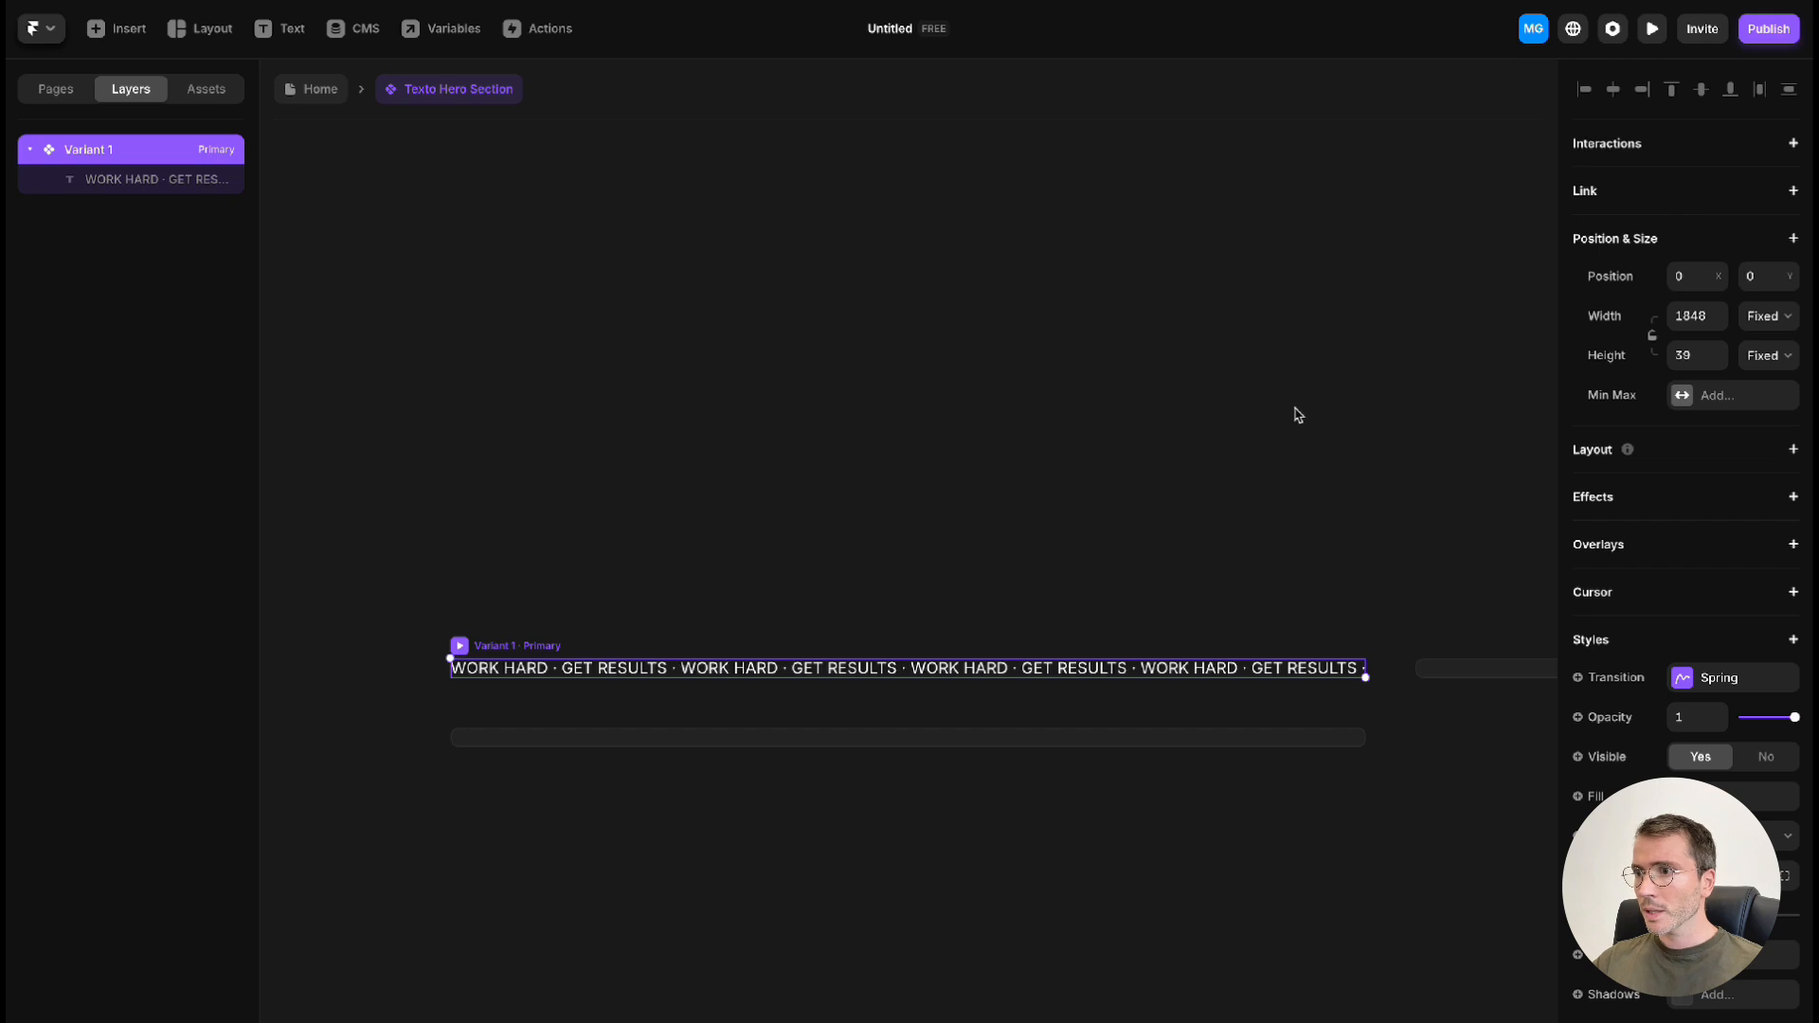
{"action": "left_click", "coordinate": [1123, 668]}
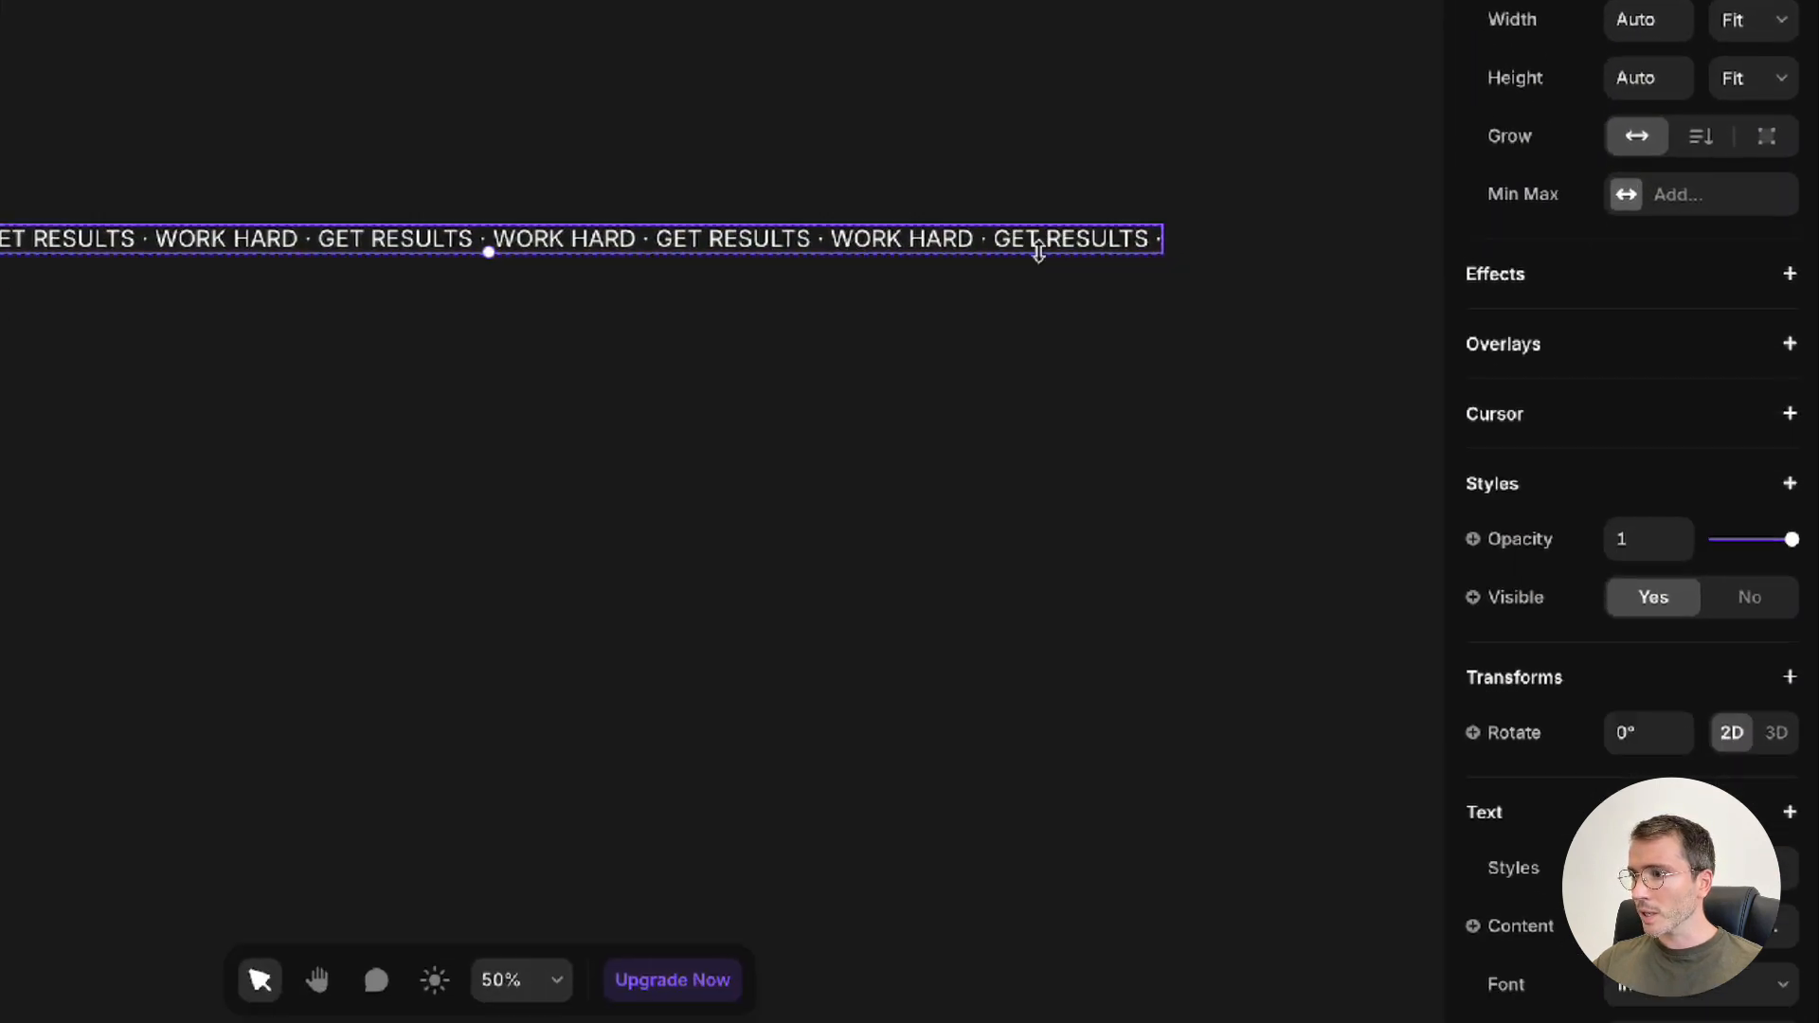
{"action": "scroll", "coordinate": [1653, 739], "scroll_direction": "down", "scroll_amount": 6}
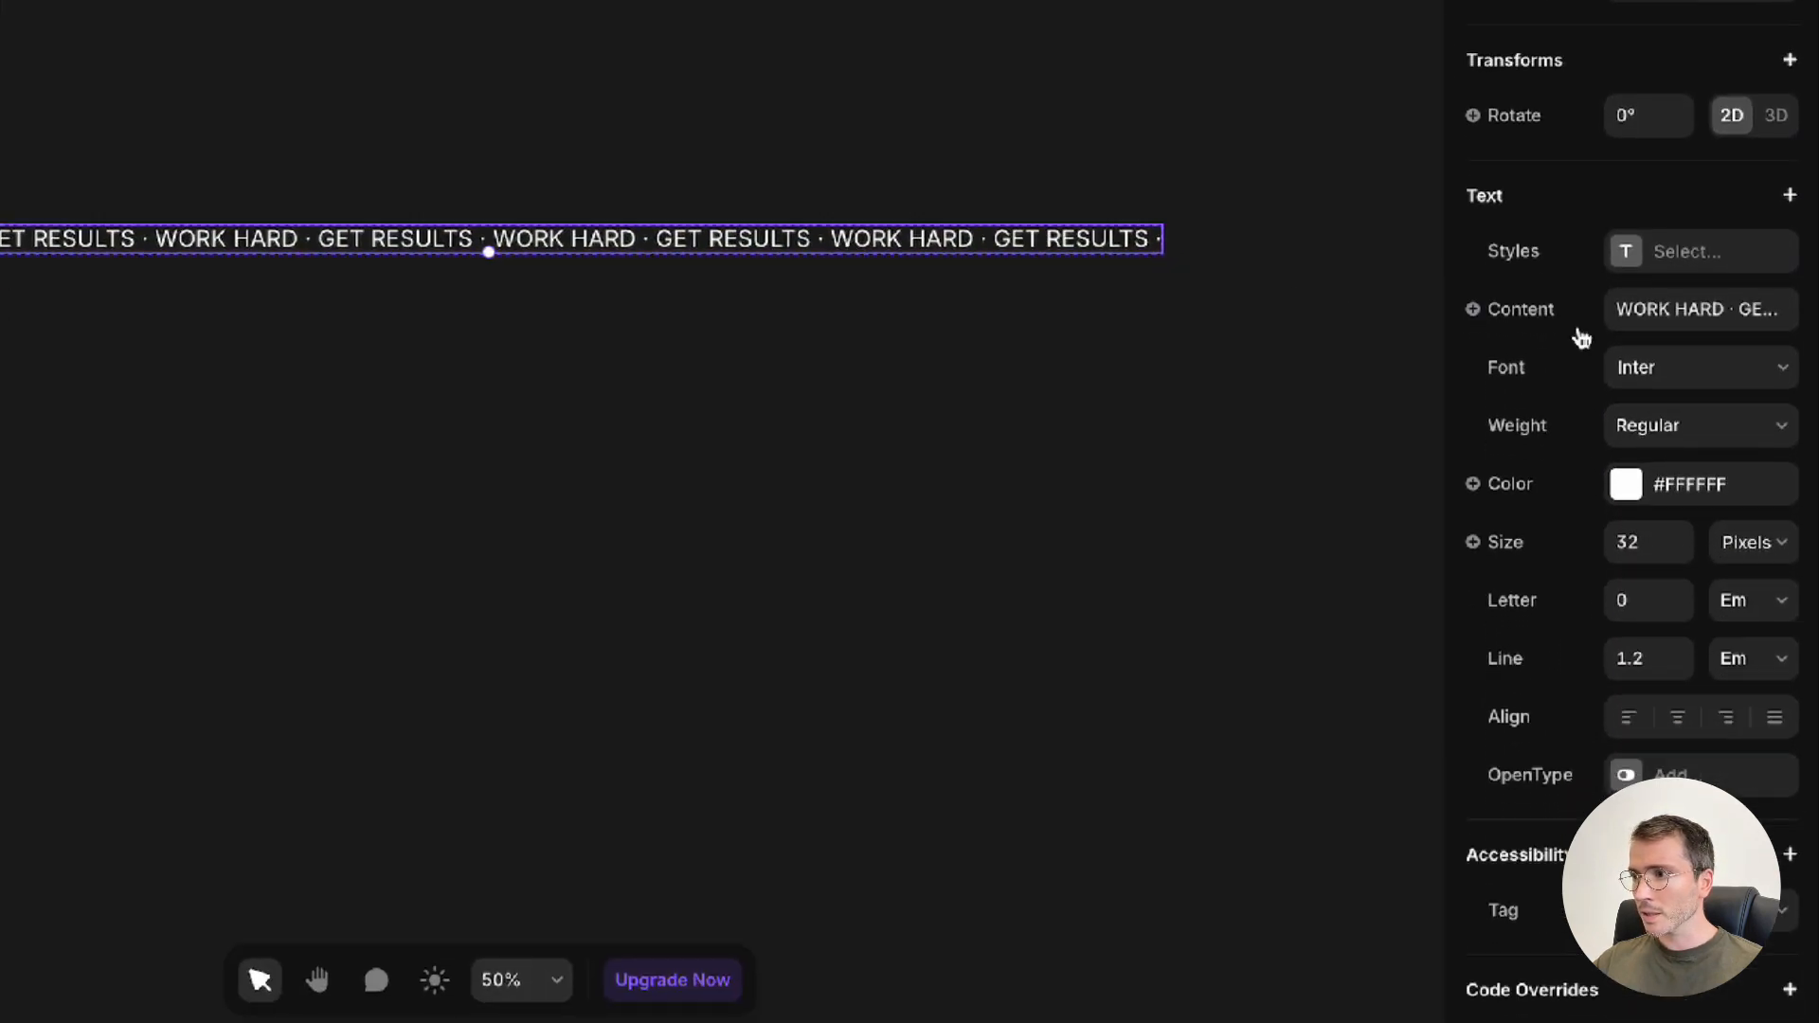
{"action": "left_click", "coordinate": [1650, 542]}
{"action": "type", "text": "46"}
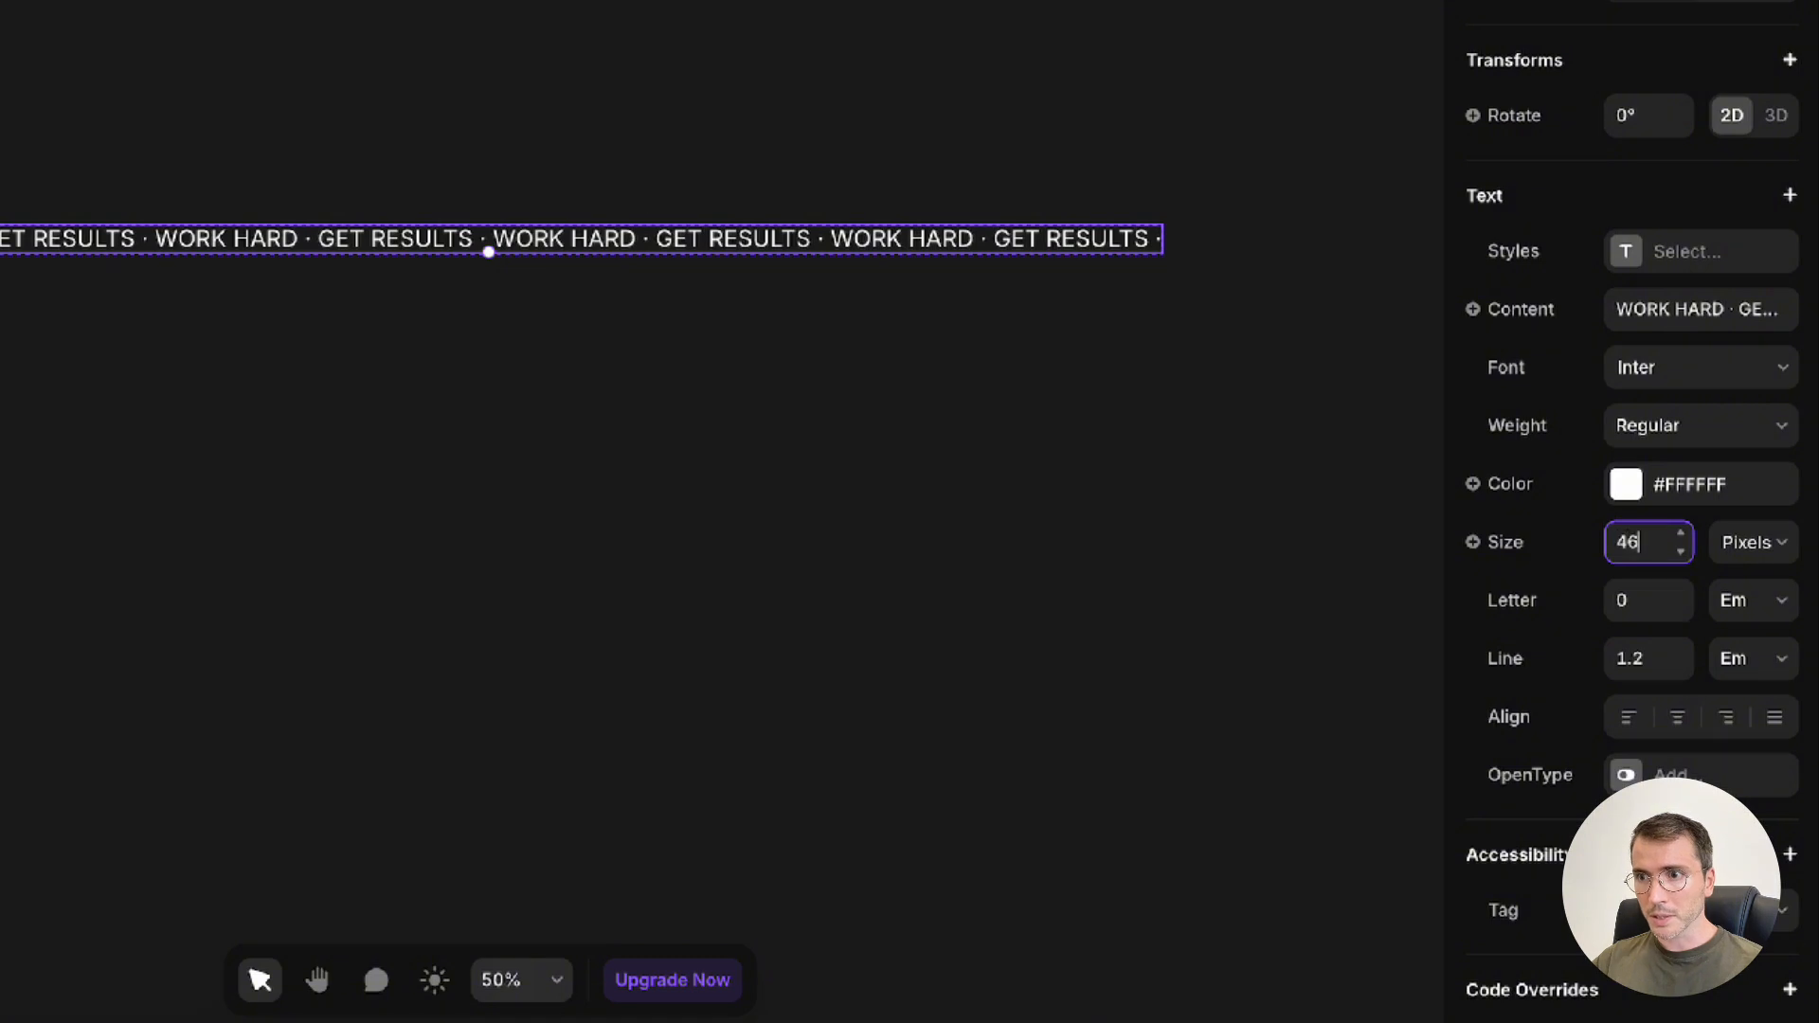
{"action": "key", "text": "Return"}
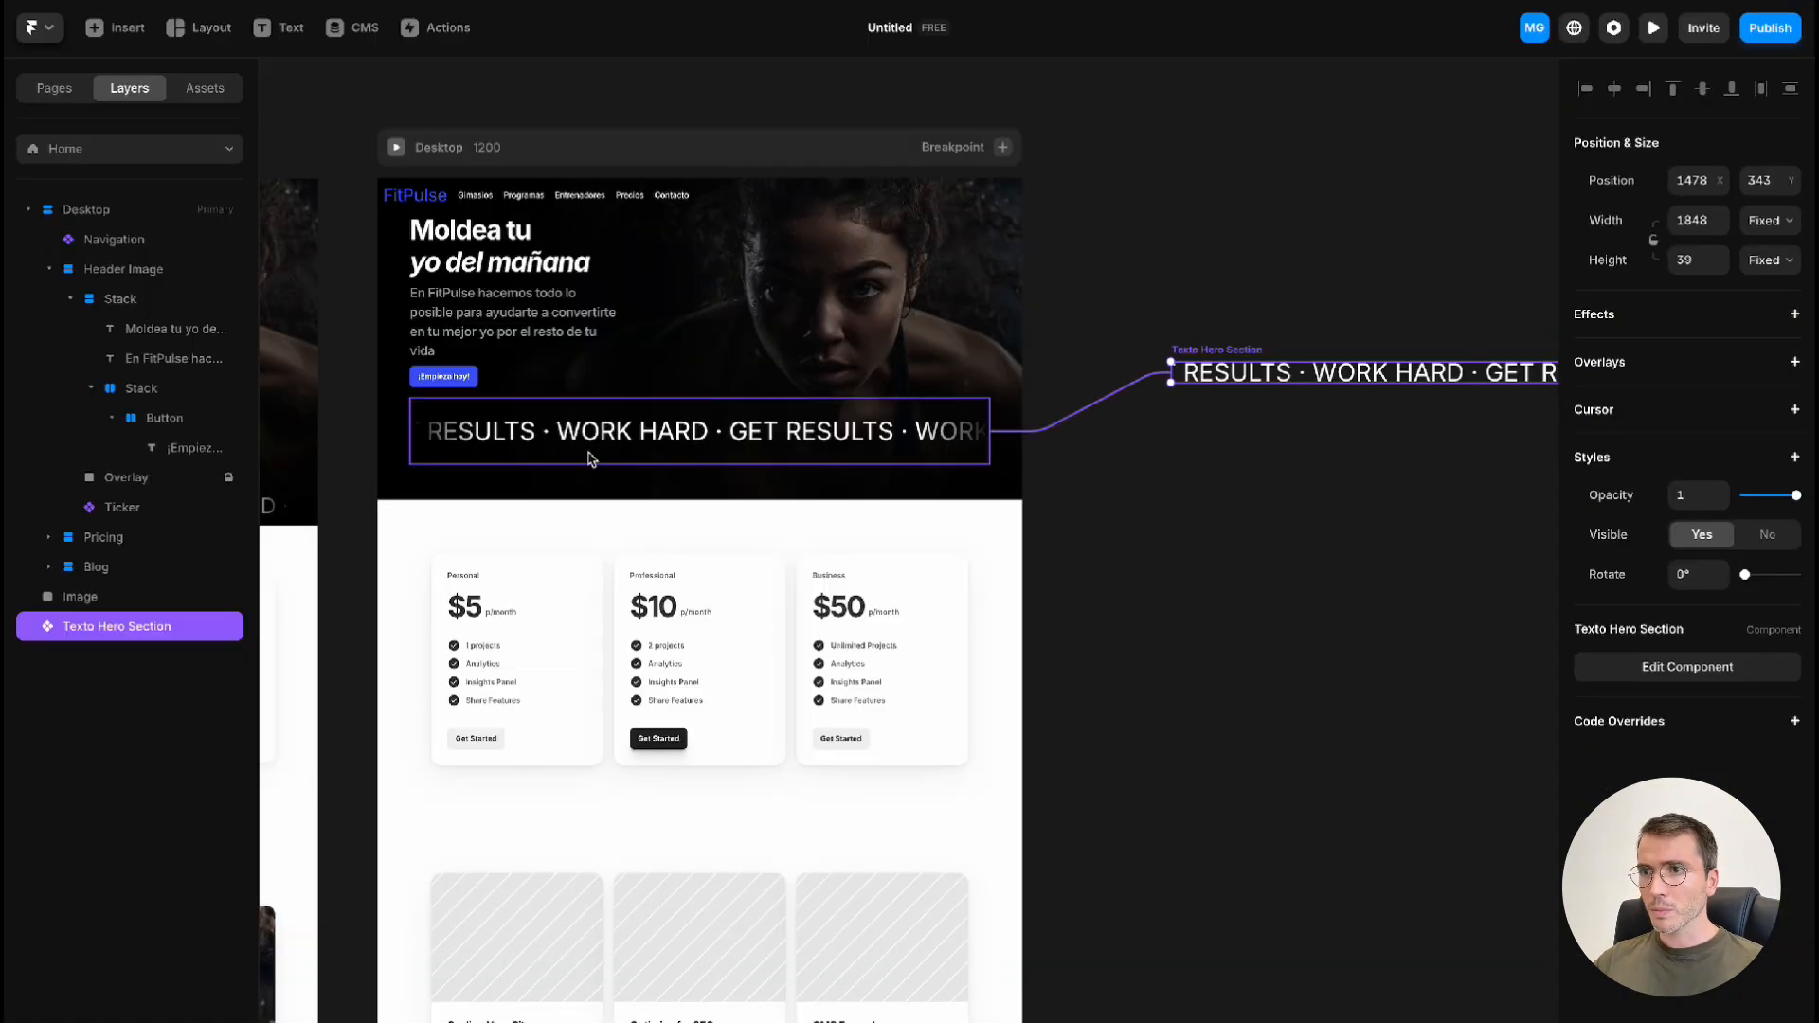
Position the Ticker as Absolute with a bottom offset of 0 in the hero and reduce its height to 96
{"action": "left_click", "coordinate": [668, 453]}
{"action": "left_click", "coordinate": [1729, 190]}
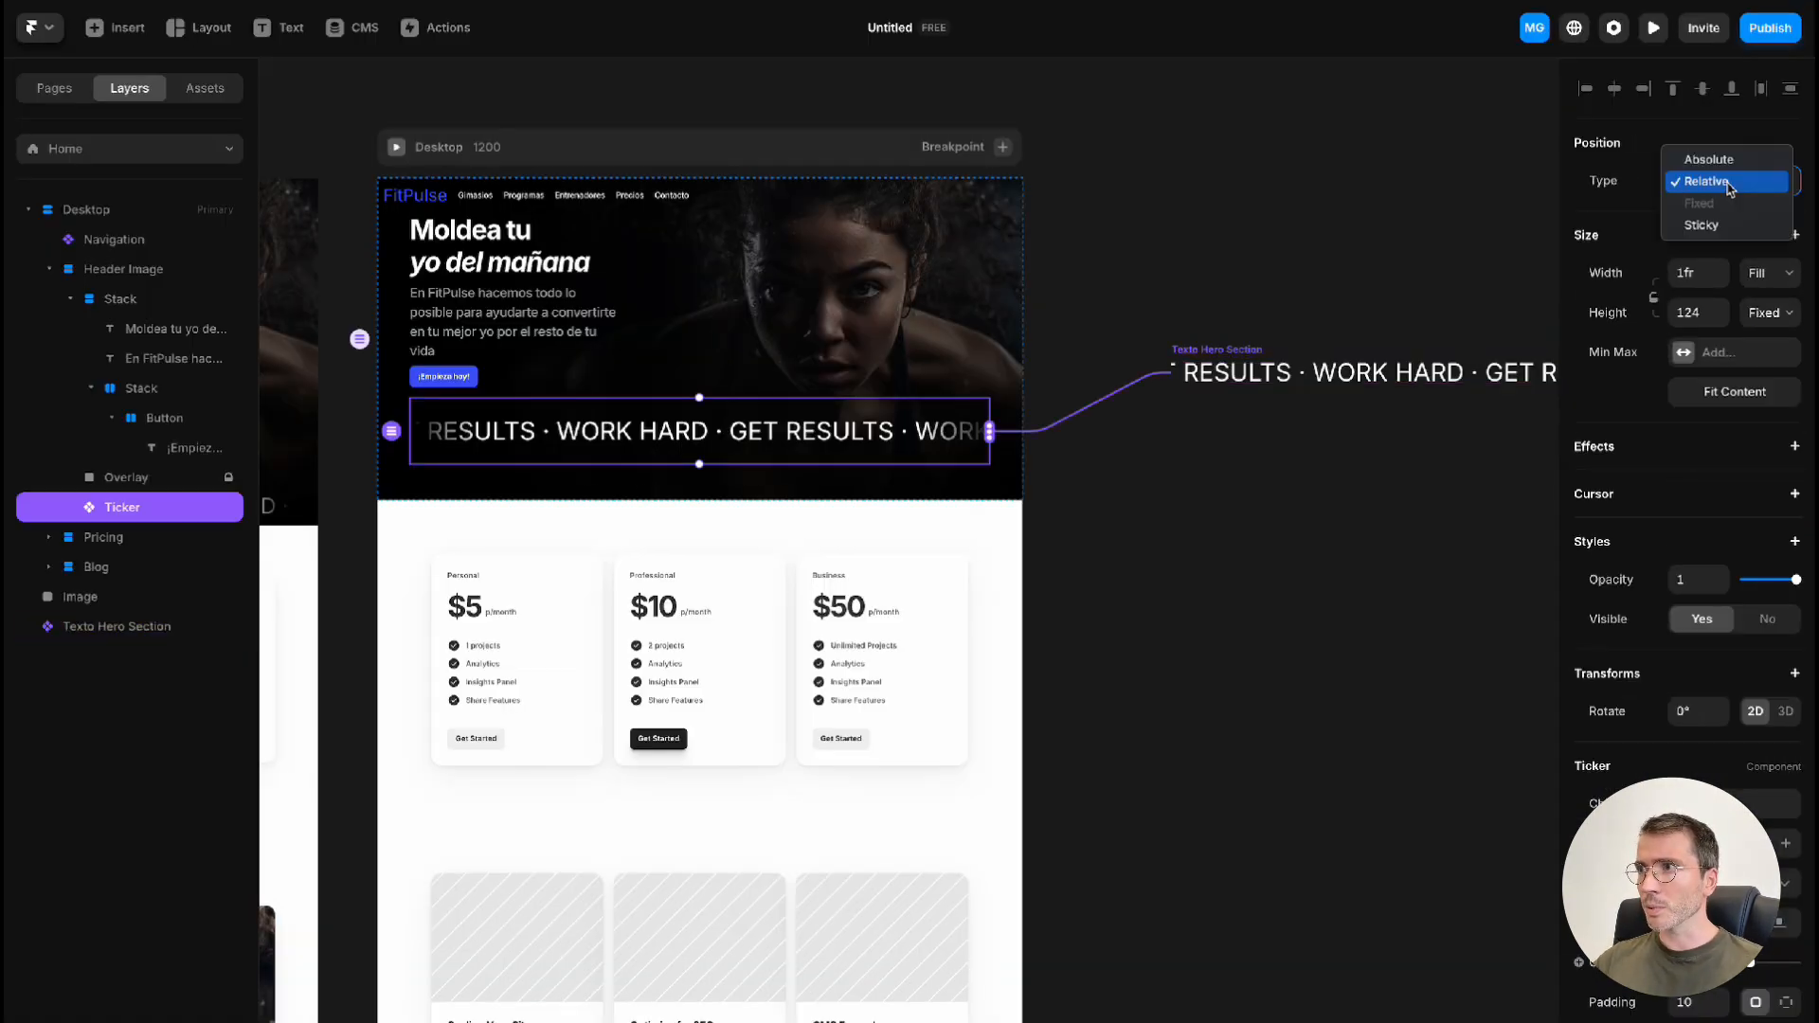
{"action": "left_click", "coordinate": [1723, 162]}
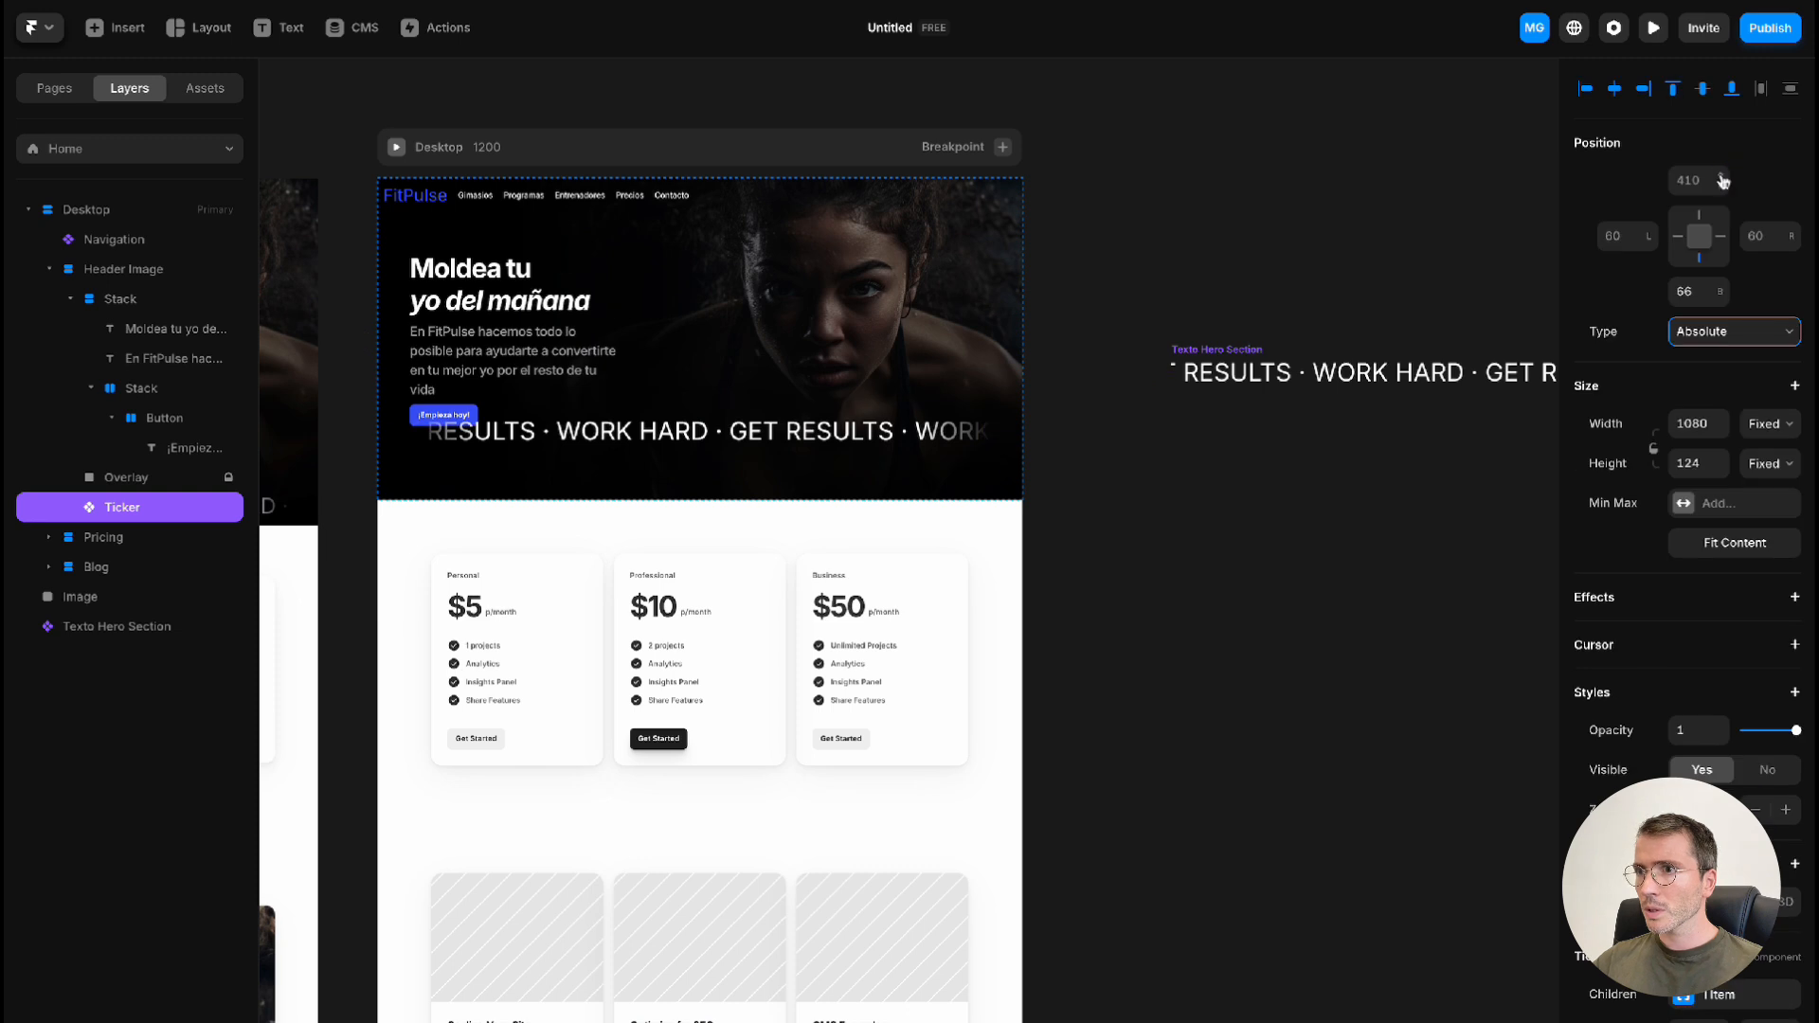
{"action": "left_click", "coordinate": [1693, 294]}
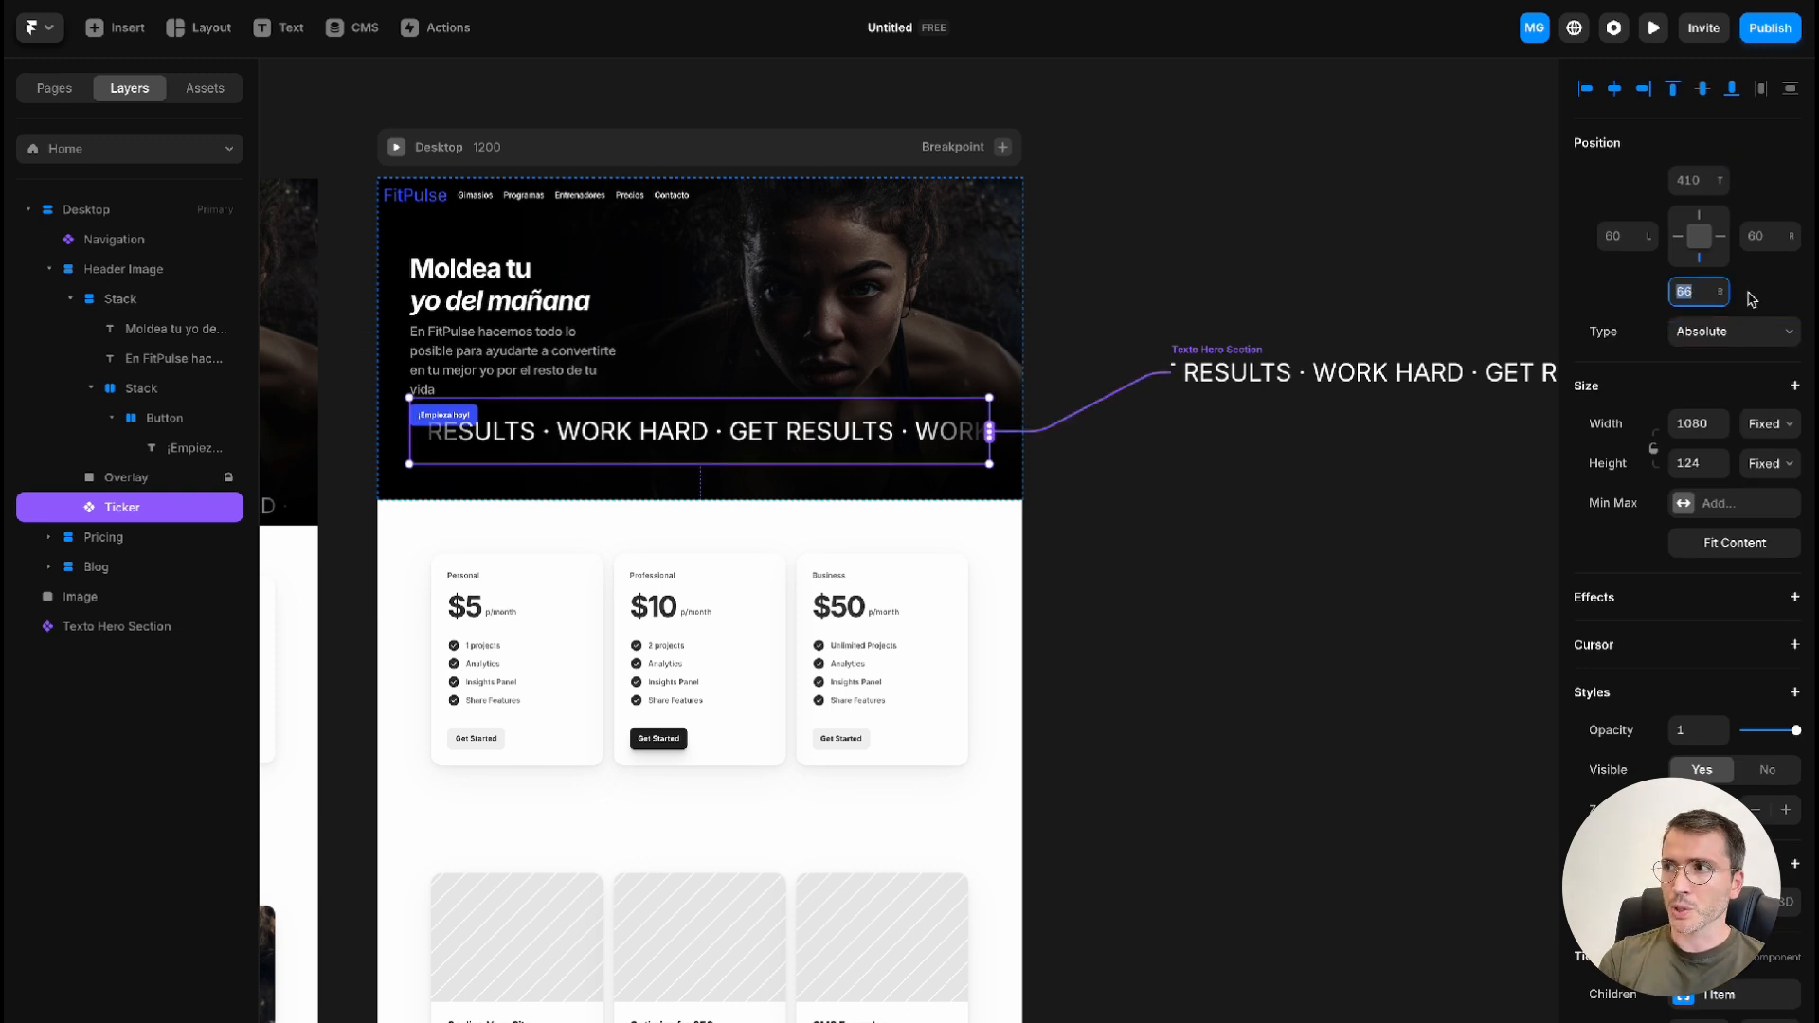
{"action": "type", "text": "0"}
{"action": "key", "text": "Return"}
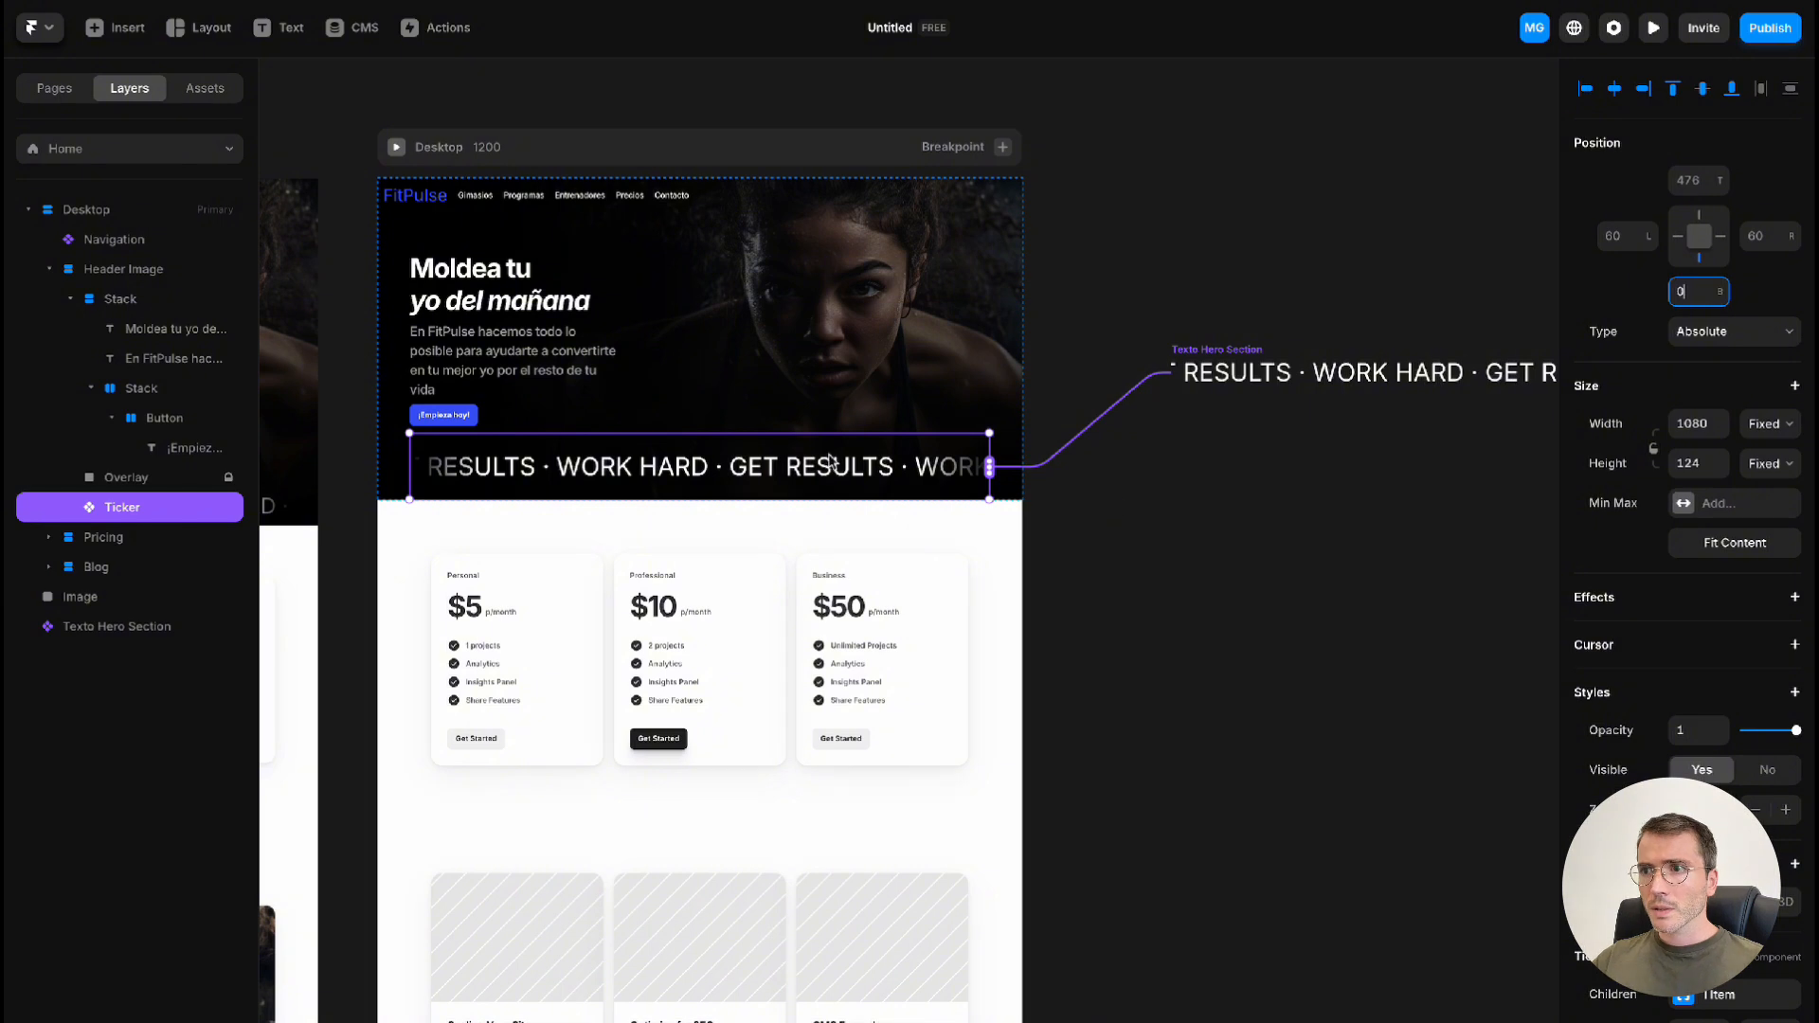
{"action": "left_click_drag", "start_coordinate": [771, 434], "coordinate": [767, 449]}
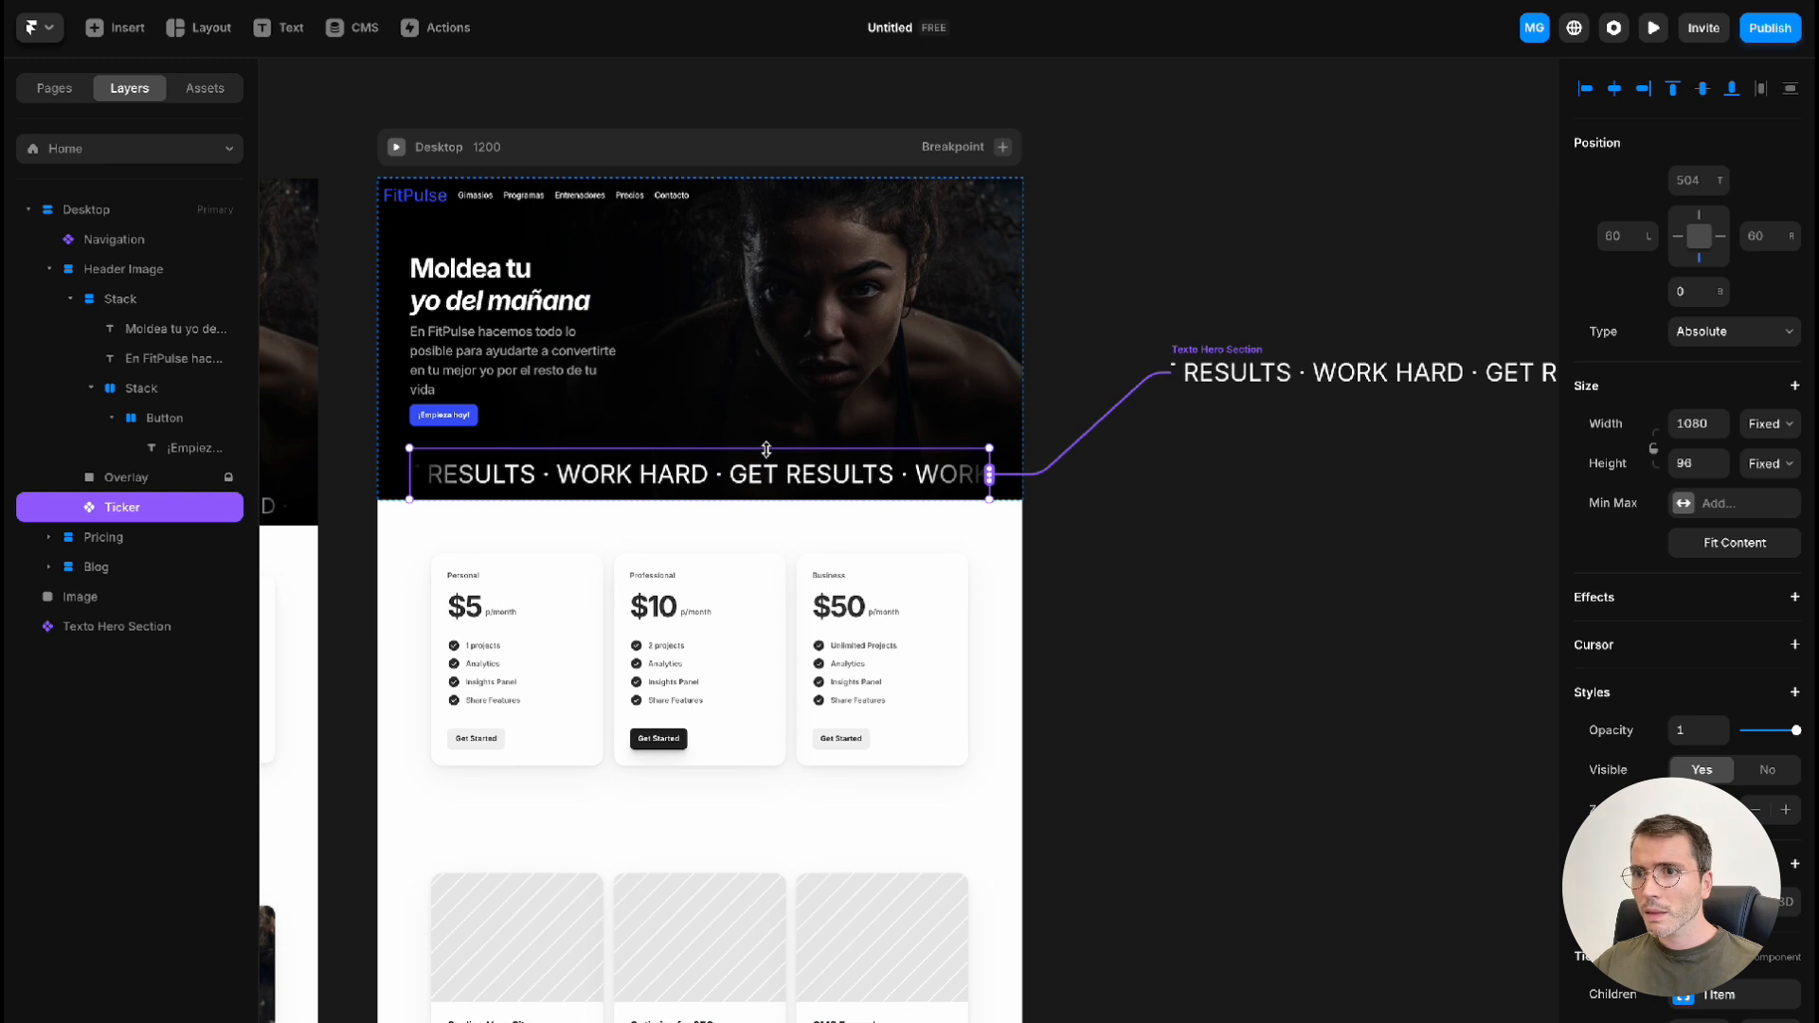
{"action": "left_click", "coordinate": [1125, 559]}
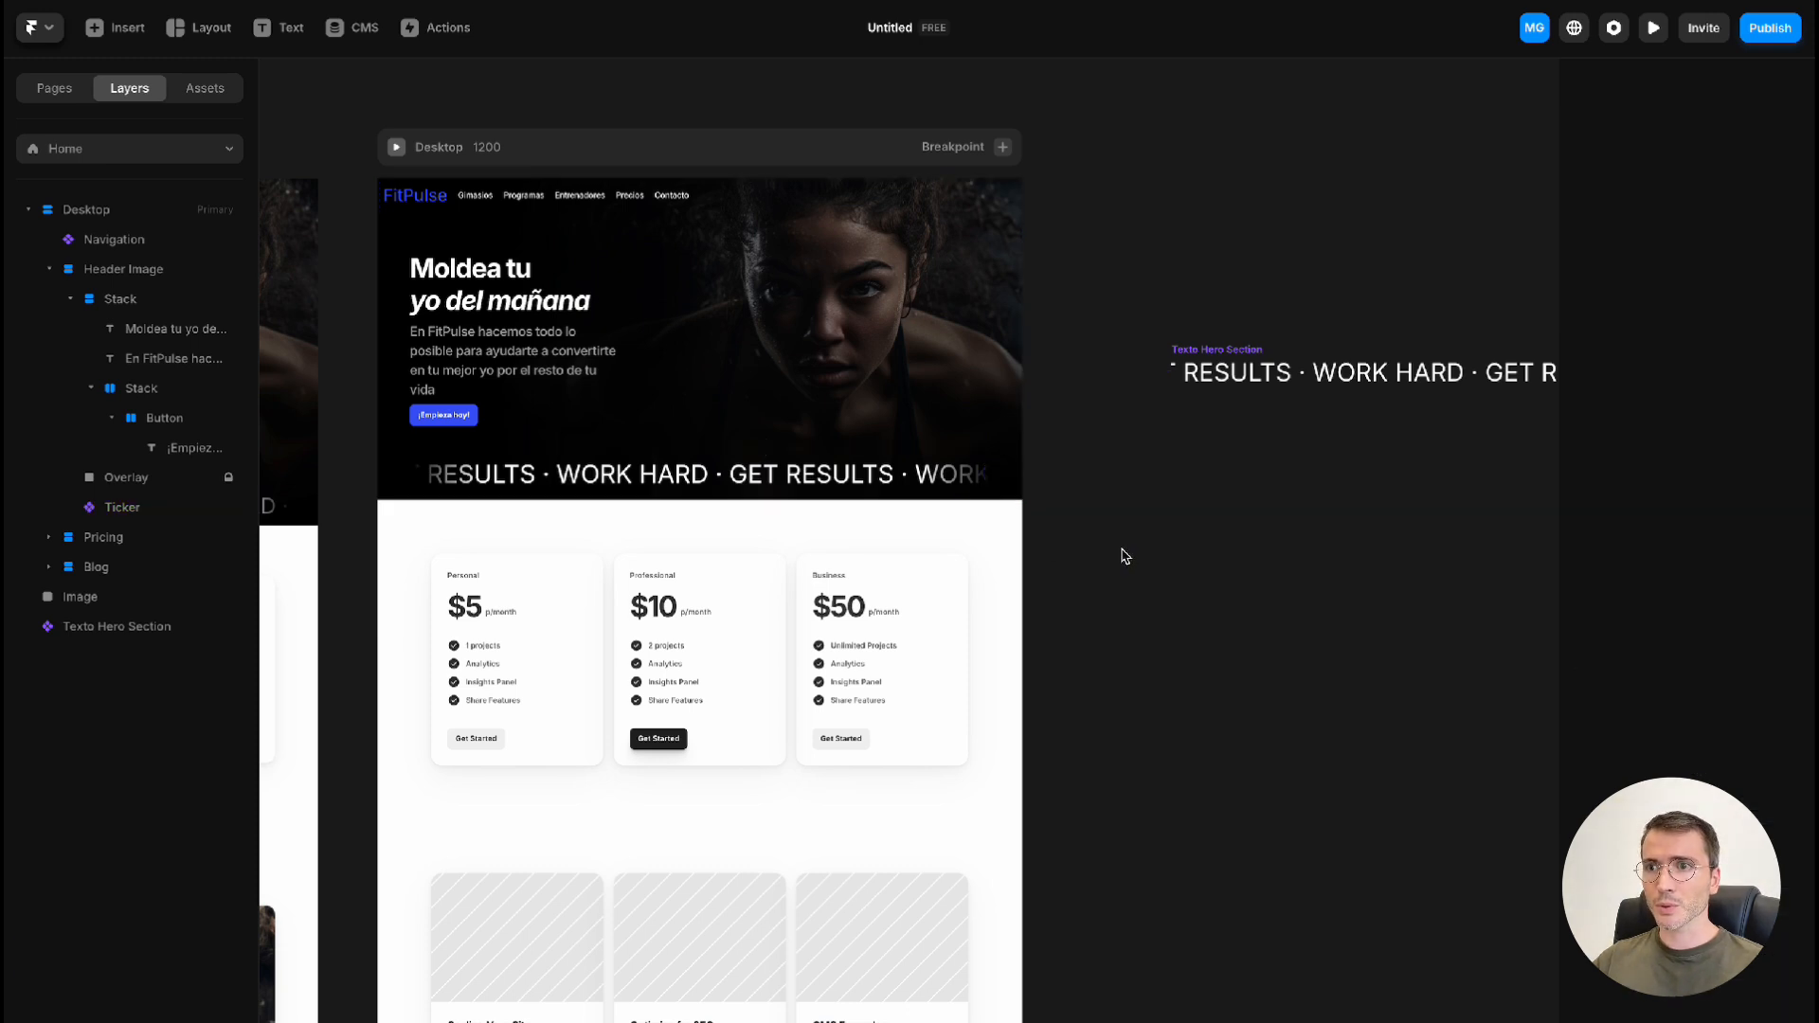
Set the Header Image section's height to 100vh
{"action": "scroll", "coordinate": [1126, 555], "scroll_direction": "left", "scroll_amount": 3}
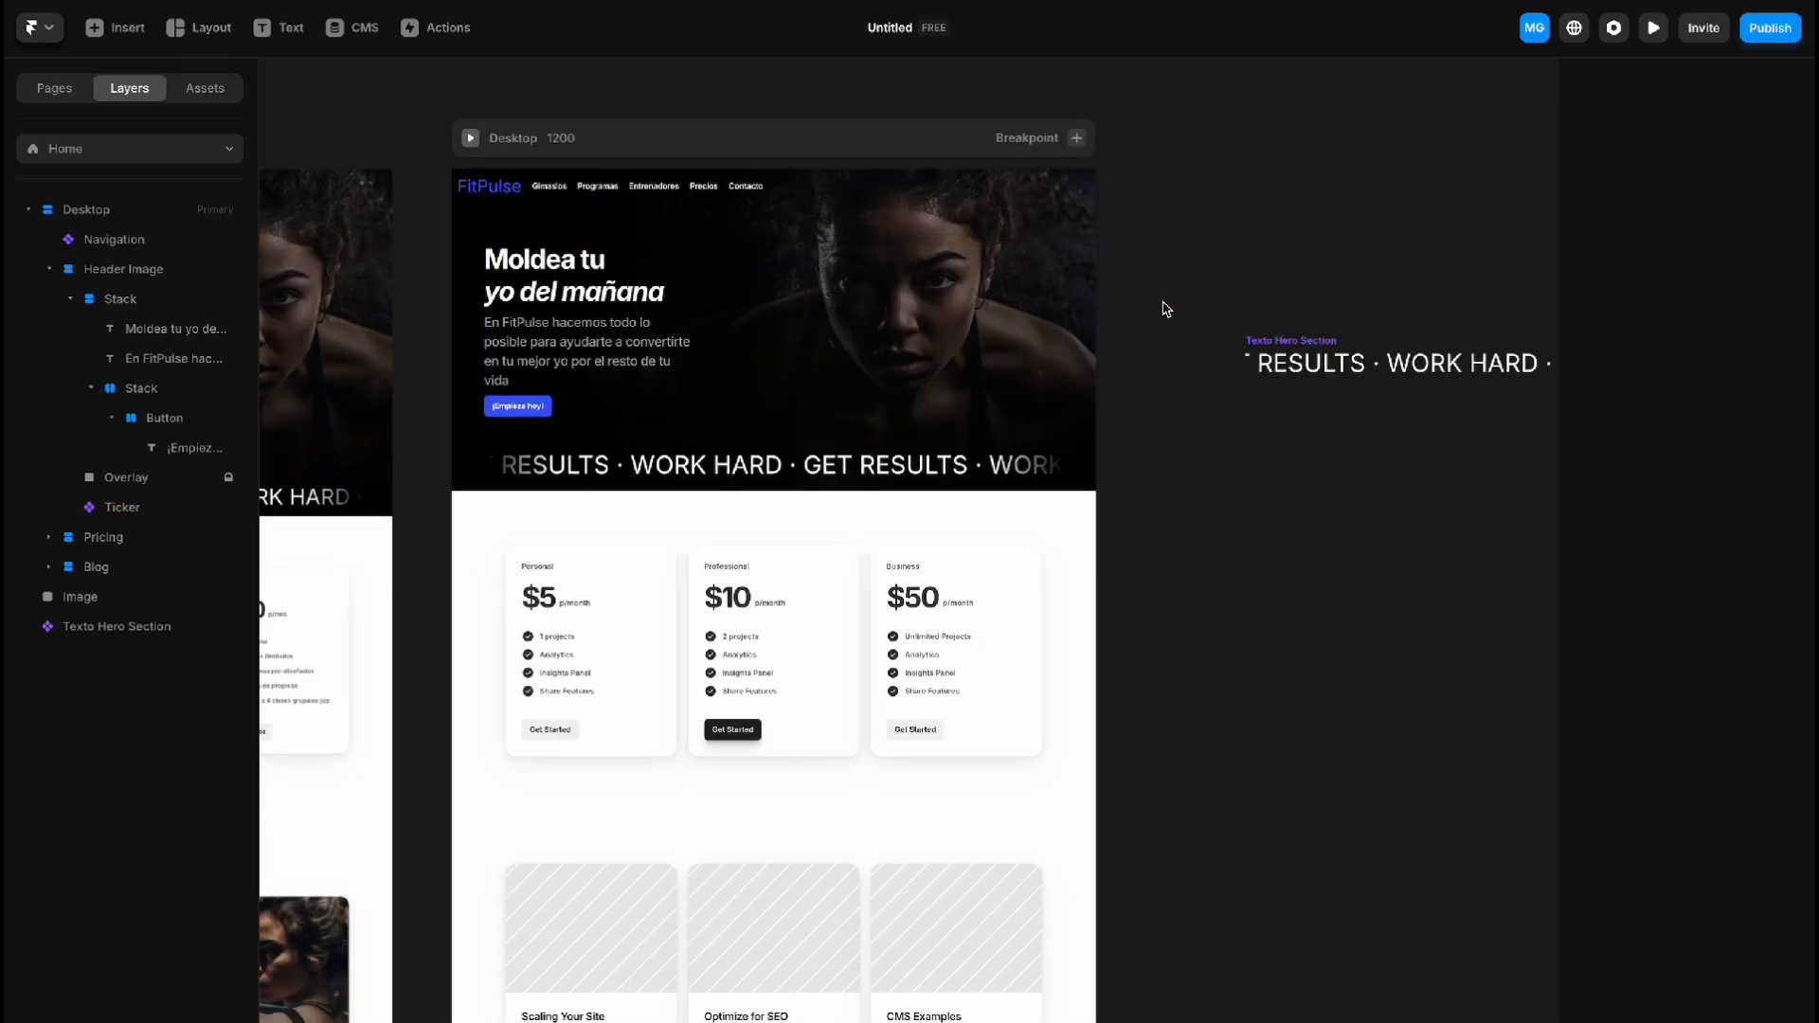
{"action": "left_click", "coordinate": [1019, 277]}
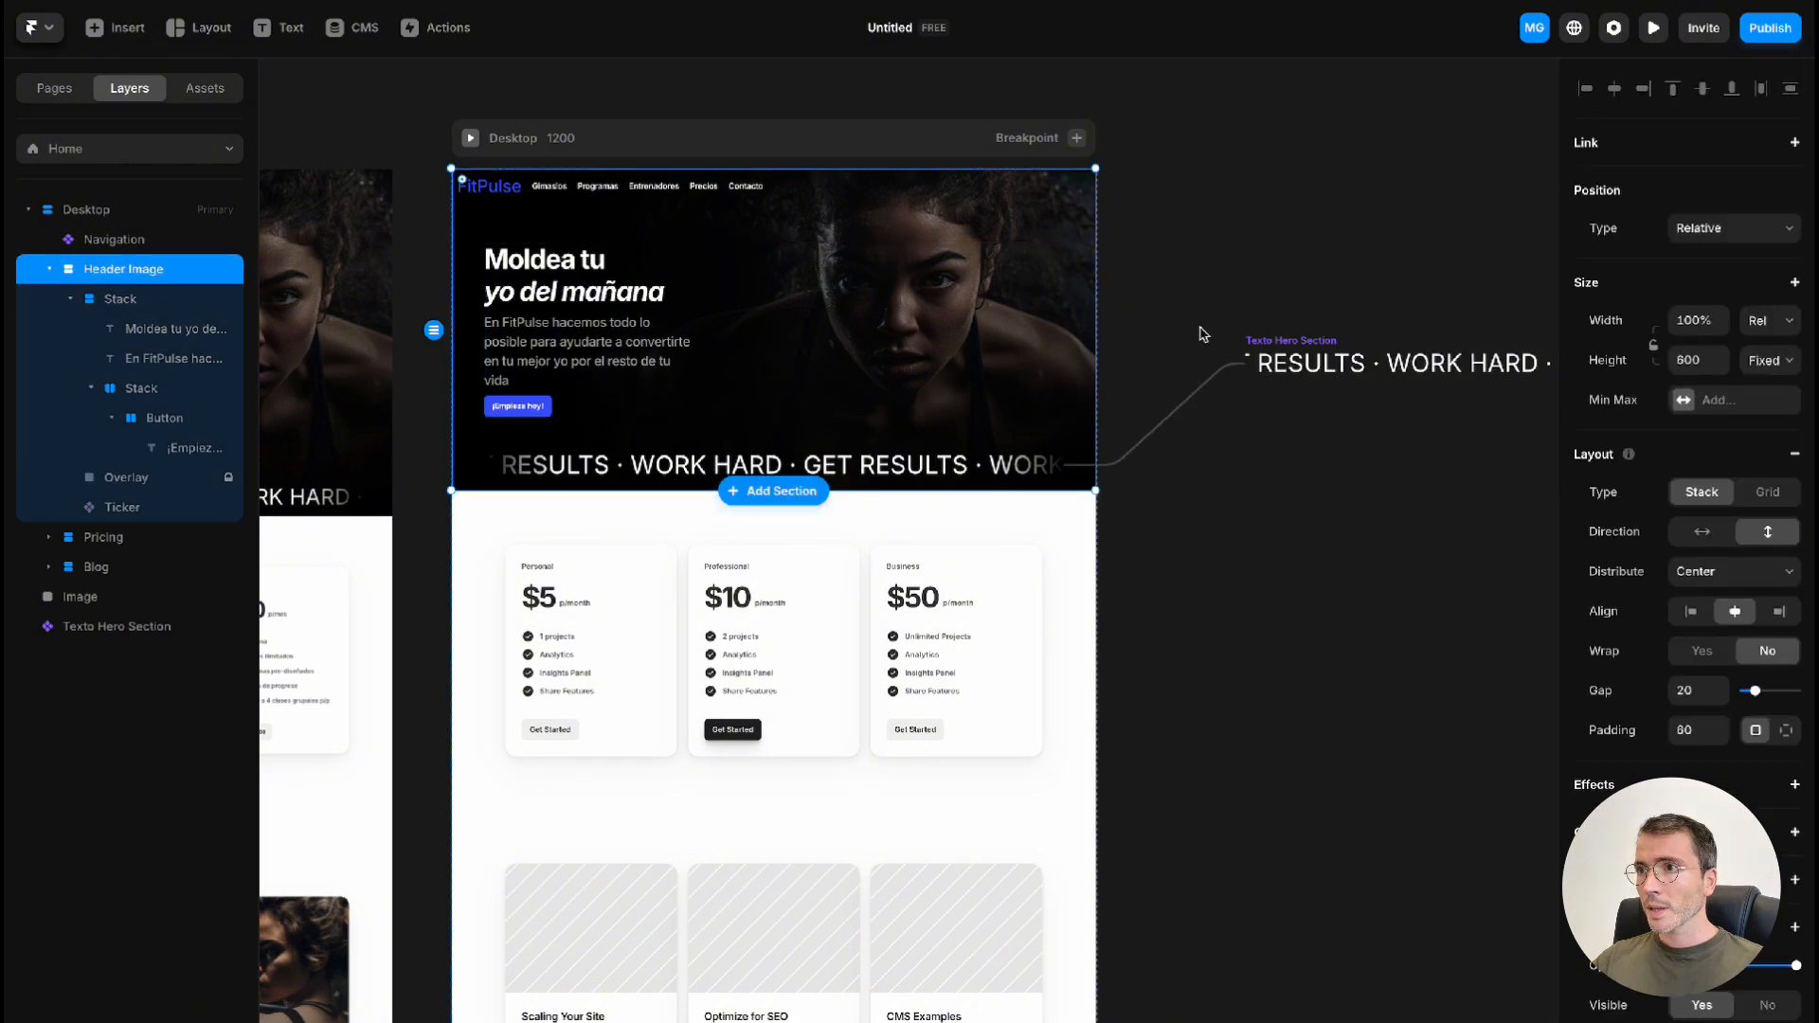
{"action": "left_click", "coordinate": [1705, 358]}
{"action": "type", "text": "100"}
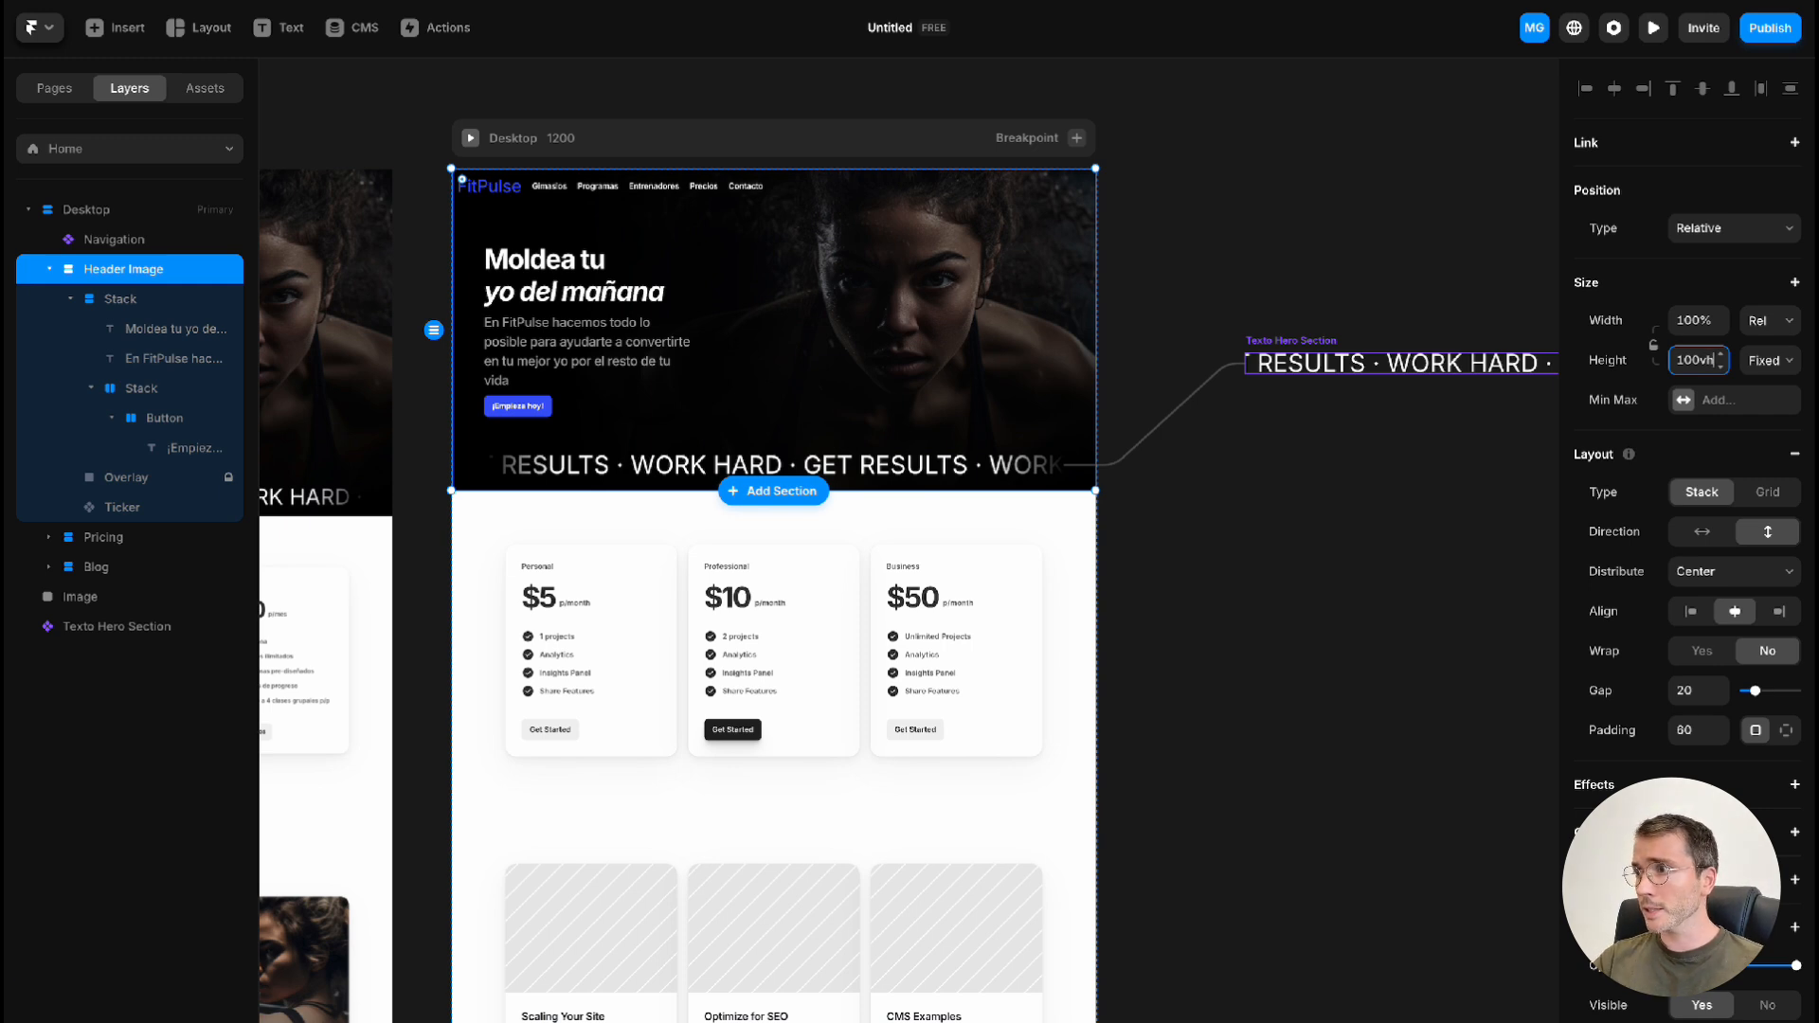
{"action": "type", "text": "vh"}
{"action": "key", "text": "Return"}
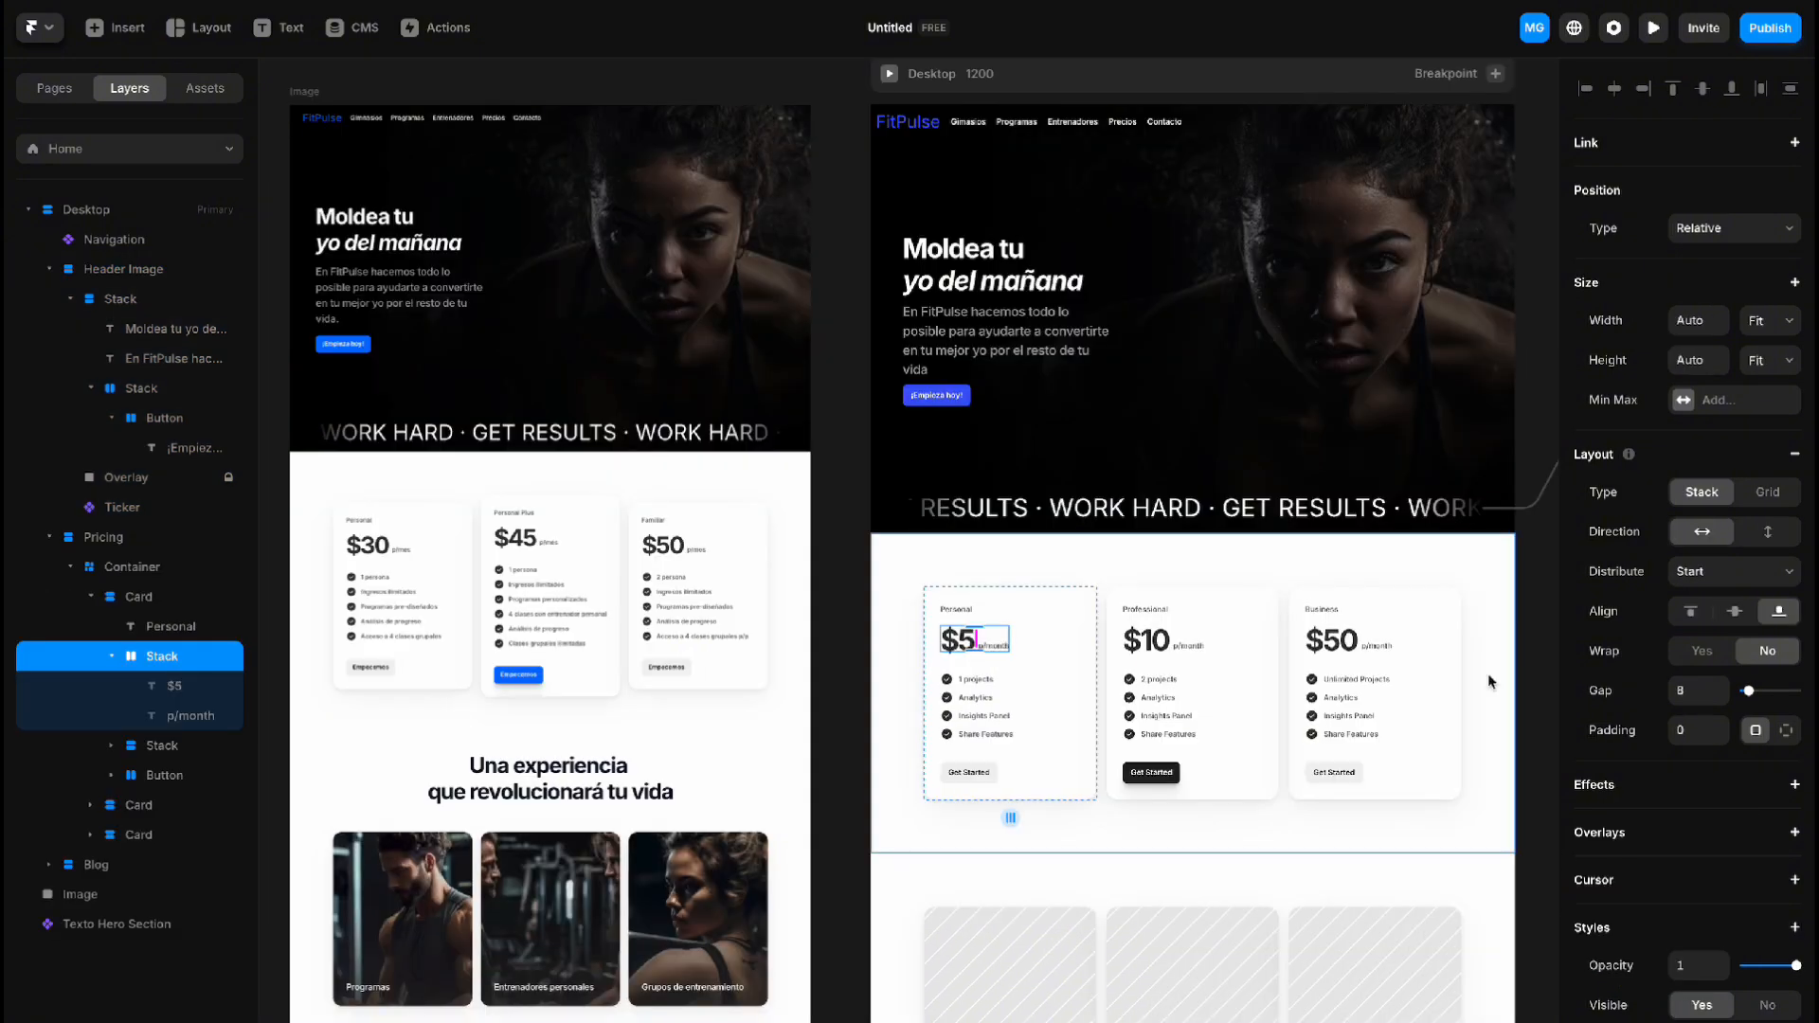
Change the Personal pricing card's price to $30 and its billing period to p/mes
{"action": "left_click", "coordinate": [969, 642]}
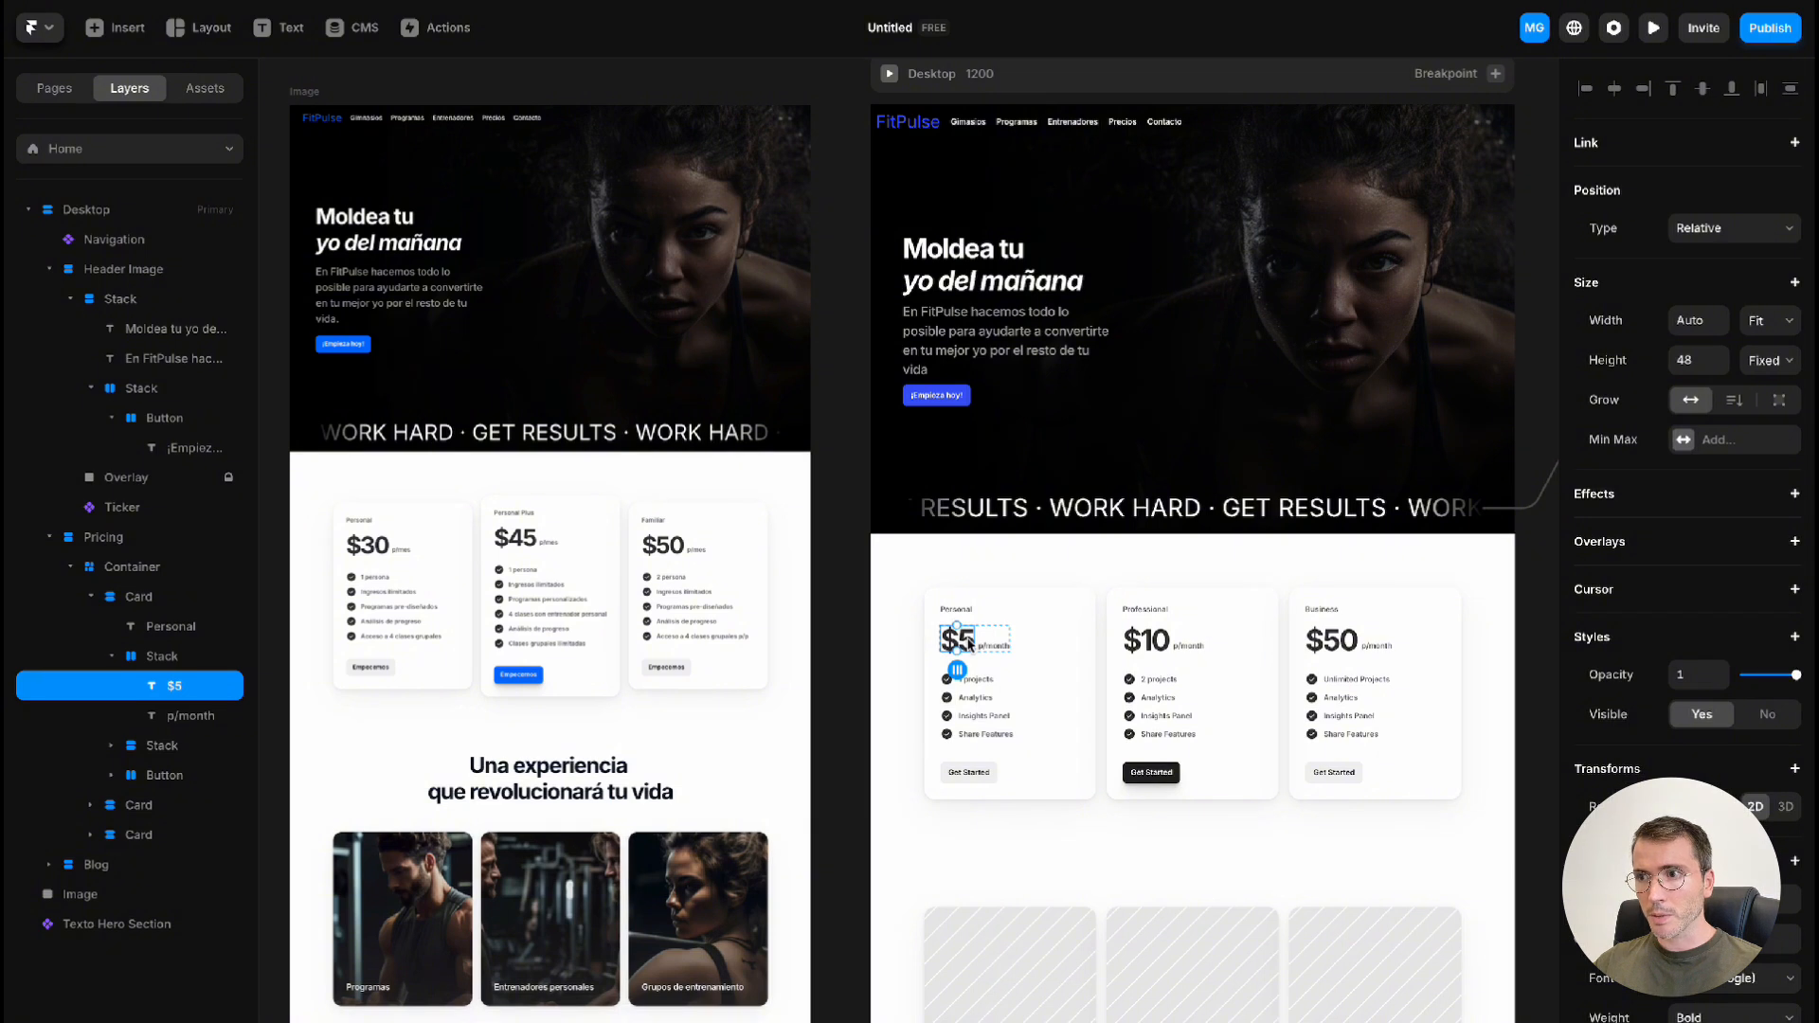
{"action": "type", "text": "$30"}
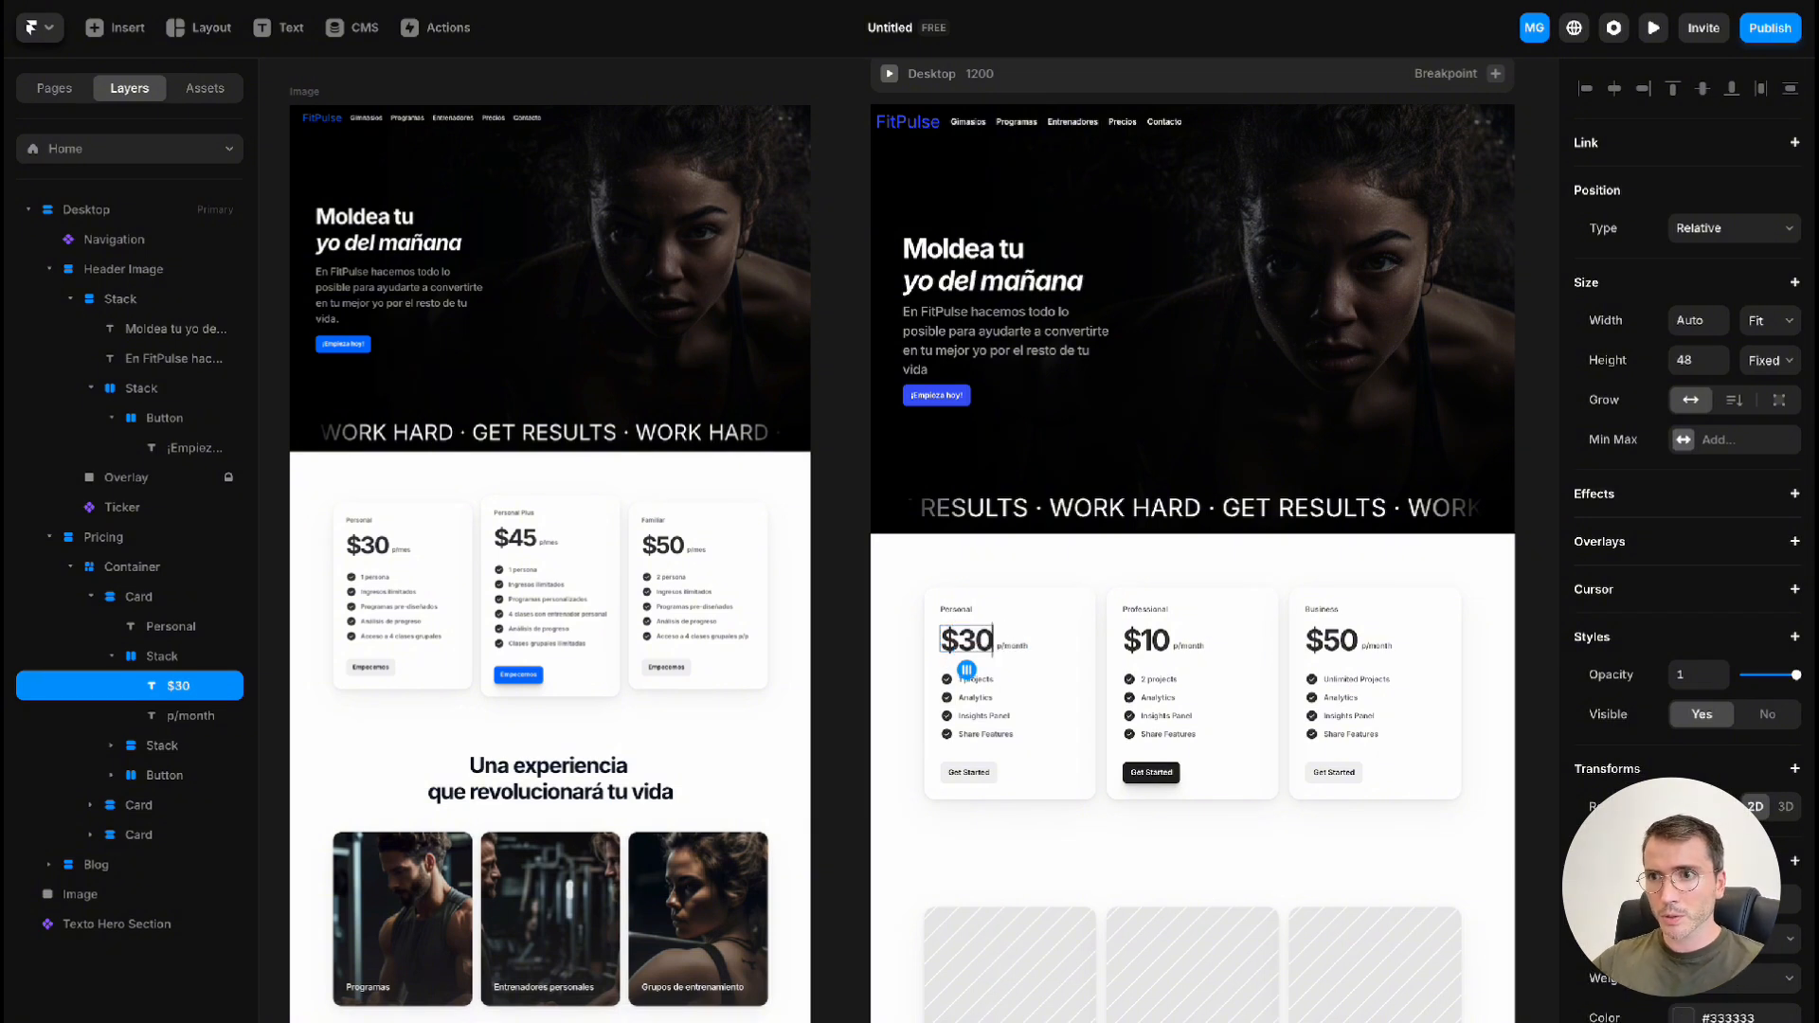
{"action": "double_click", "coordinate": [1014, 646]}
{"action": "type", "text": "mes"}
Rewrite the Personal card's features as 1 persona, Ingresos ilimitados, Análisis de progreso and Acceso a 4 clases grupales
{"action": "double_click", "coordinate": [980, 679]}
{"action": "type", "text": "persona"}
{"action": "double_click", "coordinate": [976, 698]}
{"action": "type", "text": "Ingresos ilimitados"}
{"action": "double_click", "coordinate": [976, 717]}
{"action": "type", "text": "Análisis de progreso"}
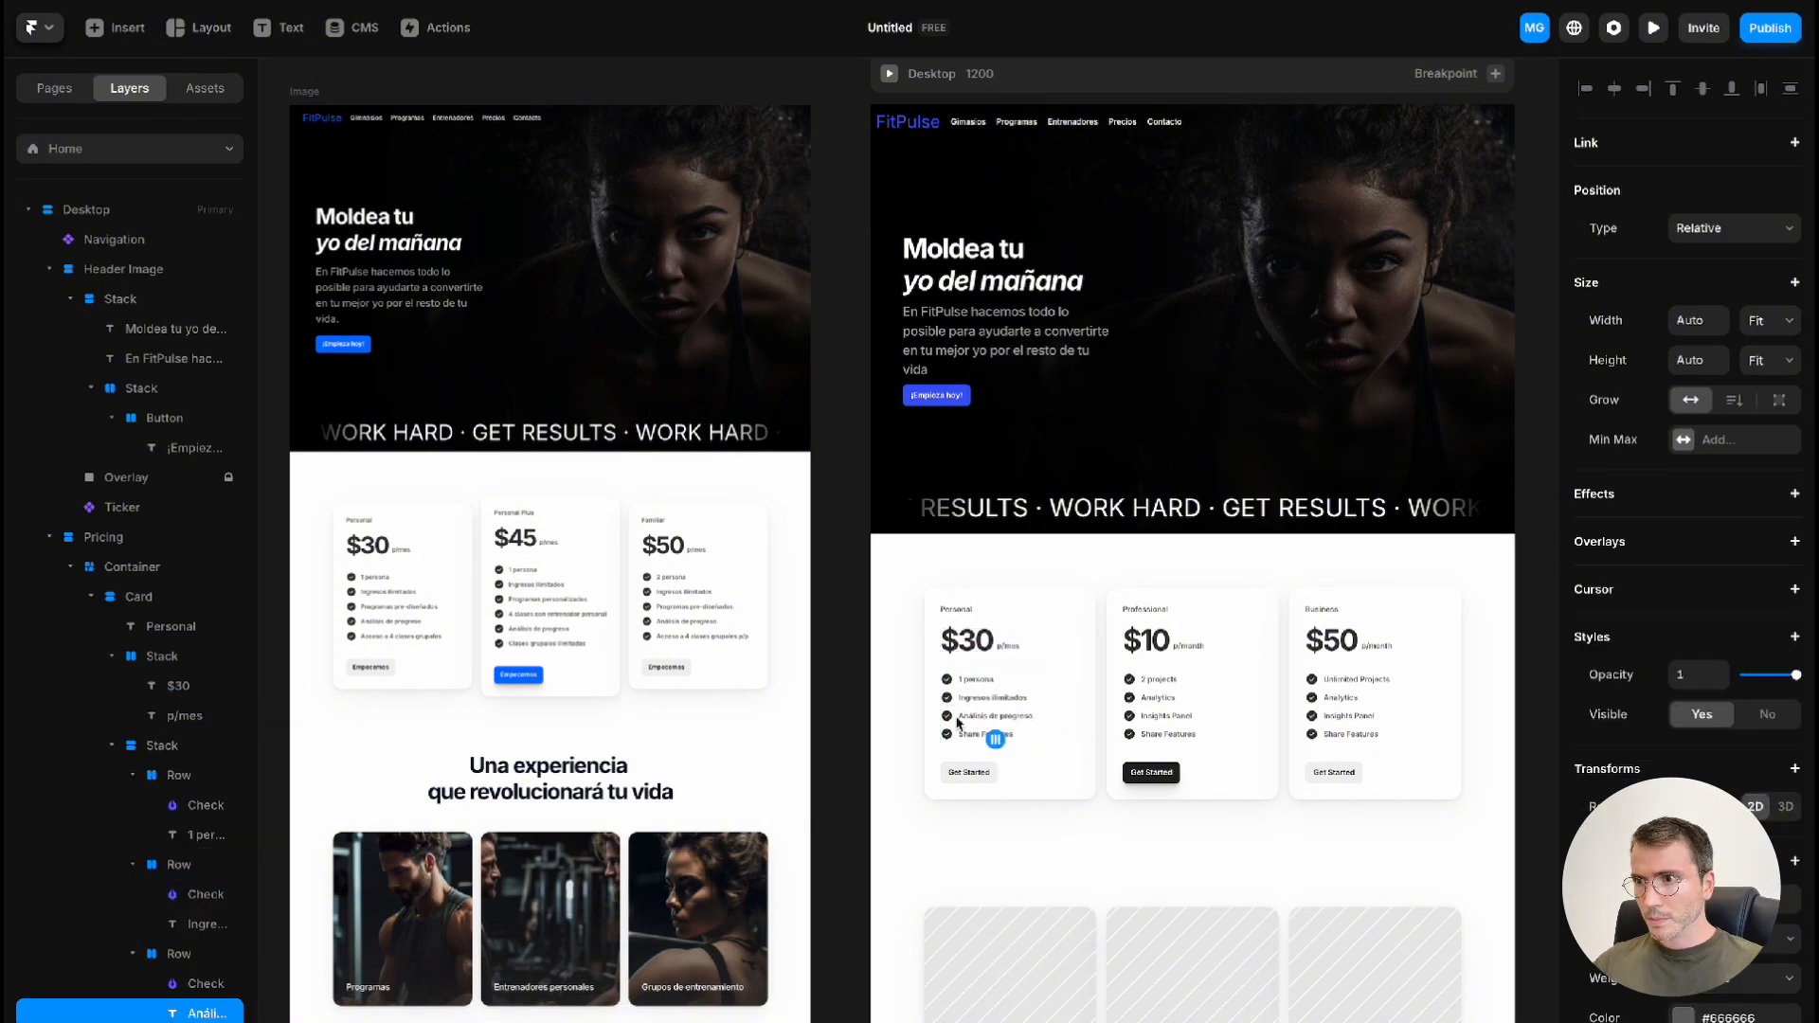
{"action": "type", "text": " grupales"}
Retitle the Professional card Personal Plus and set its price to $45 p/mes
{"action": "double_click", "coordinate": [1152, 611]}
{"action": "type", "text": "Personal Plus"}
{"action": "double_click", "coordinate": [1147, 641]}
{"action": "type", "text": "$45"}
{"action": "double_click", "coordinate": [1190, 646]}
{"action": "type", "text": "mes"}
Rewrite the Personal Plus card's features as 1 persona, Ingreso ilimitados, 4 clases con entrenador personal and Análisis de progreso
{"action": "double_click", "coordinate": [1162, 679]}
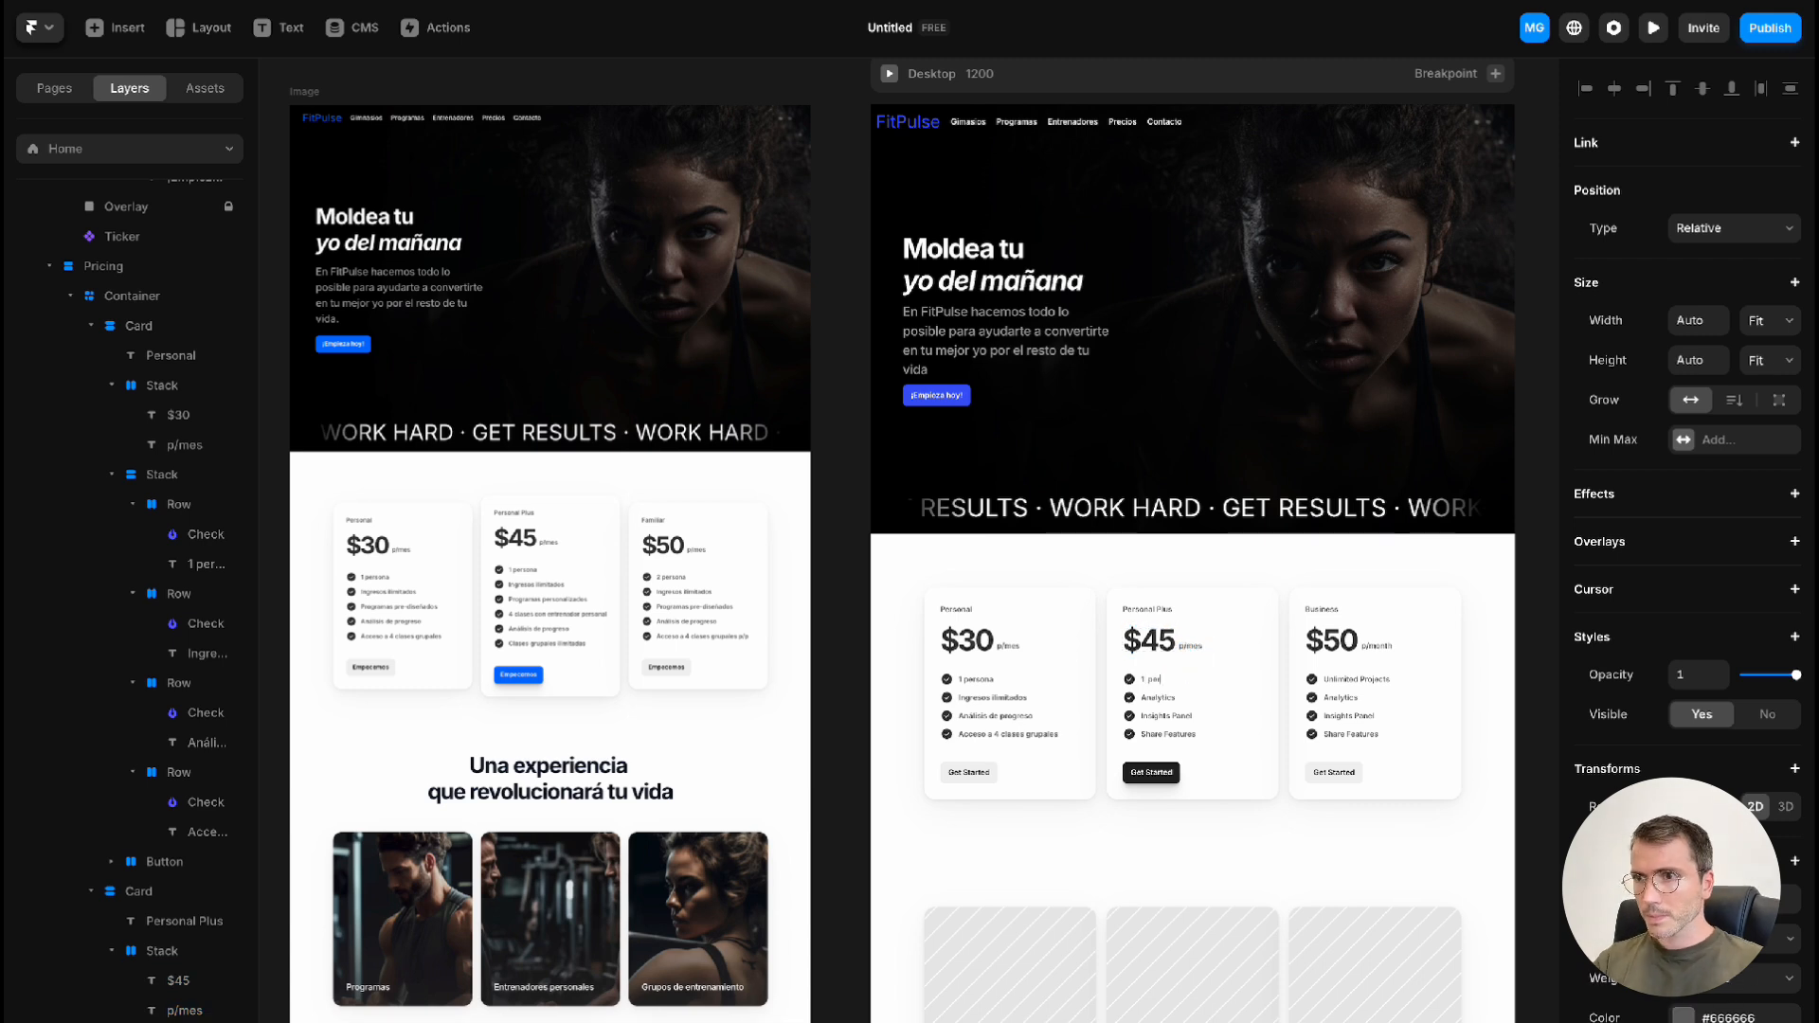
{"action": "type", "text": "imitados"}
{"action": "double_click", "coordinate": [1166, 716]}
{"action": "type", "text": "4 clases con entrenador personal"}
{"action": "double_click", "coordinate": [1168, 735]}
{"action": "type", "text": "Análisis de progreso"}
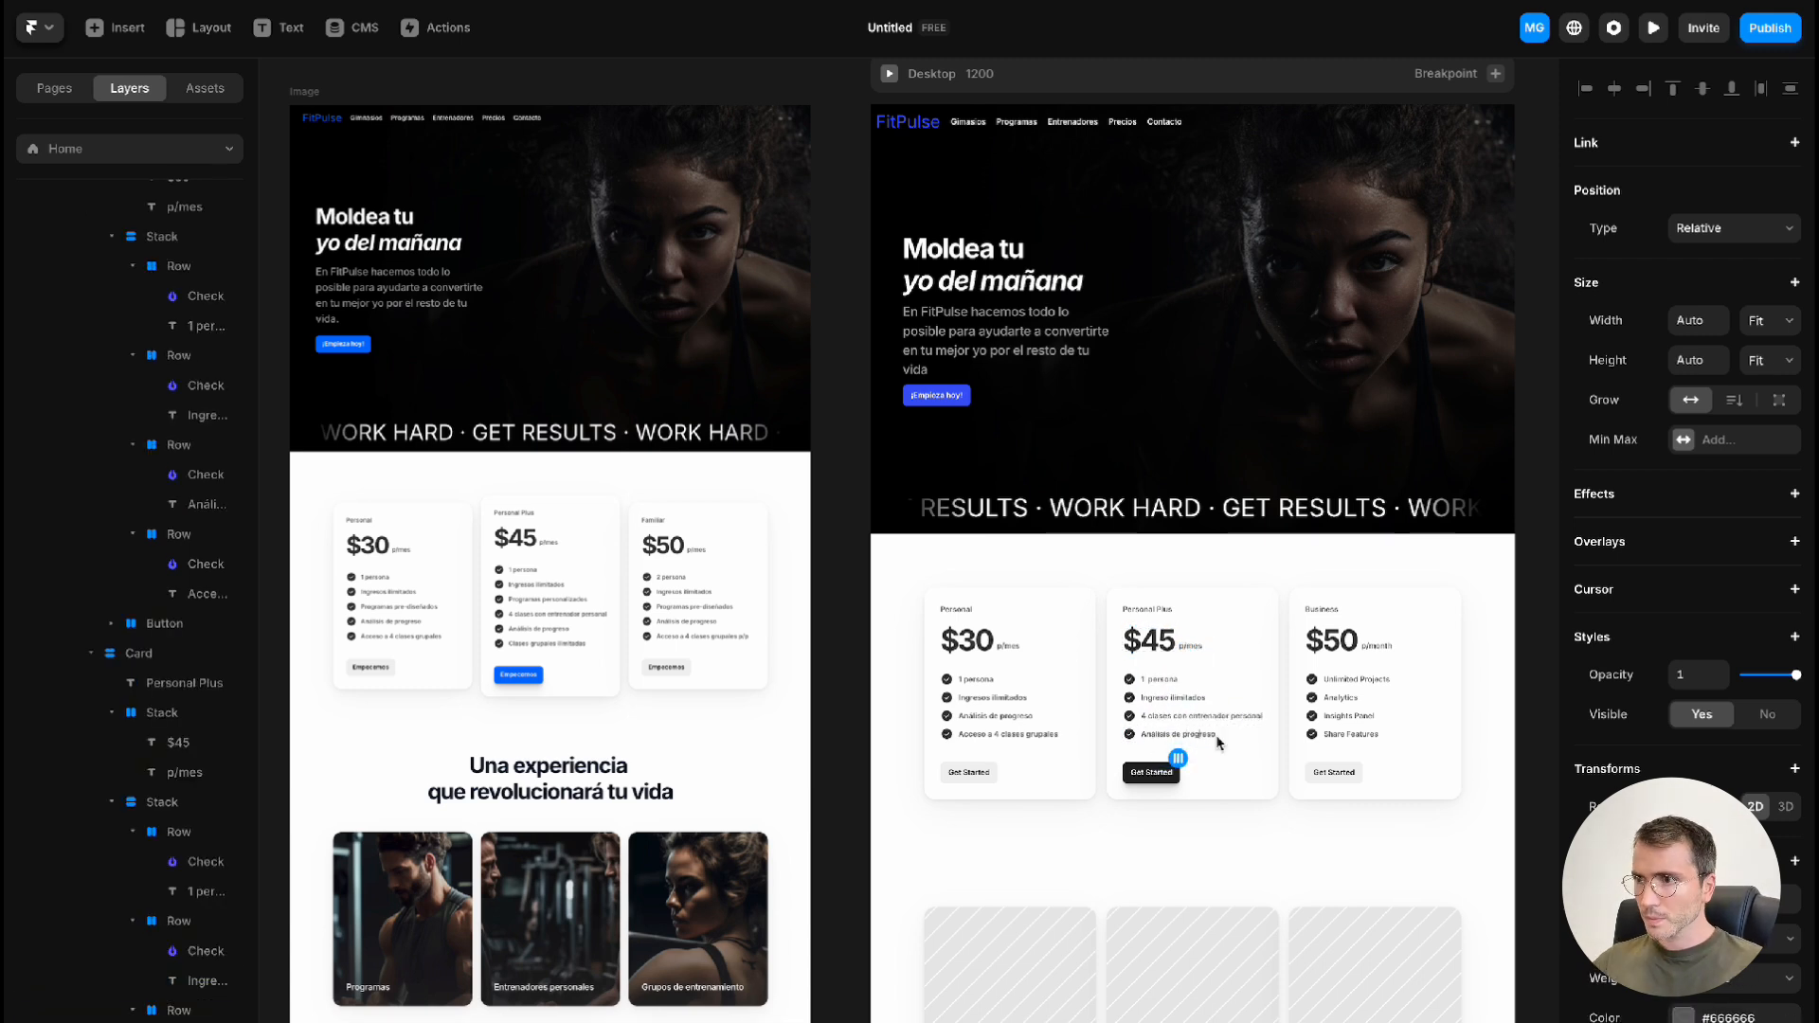
Duplicate the Personal Plus card's last feature row and change the copy's text to Clases grupales ilimitadas
{"action": "left_click", "coordinate": [1221, 737]}
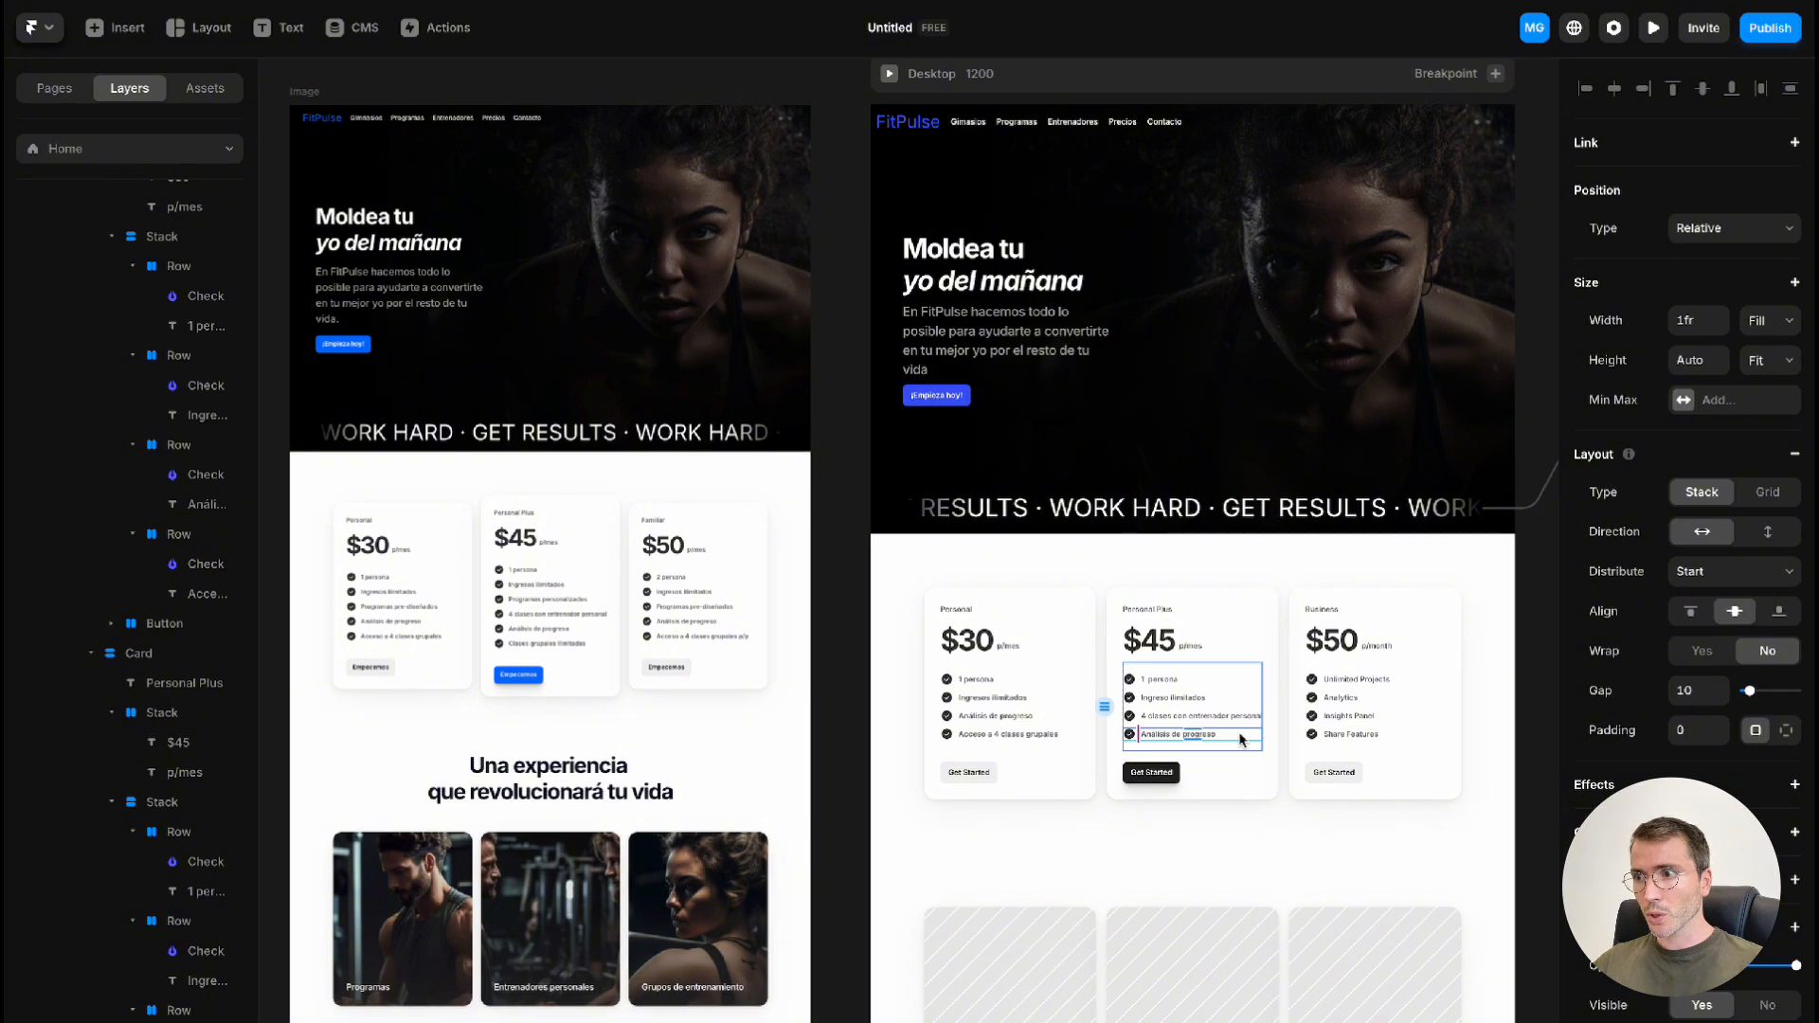
{"action": "key", "text": "ctrl+d"}
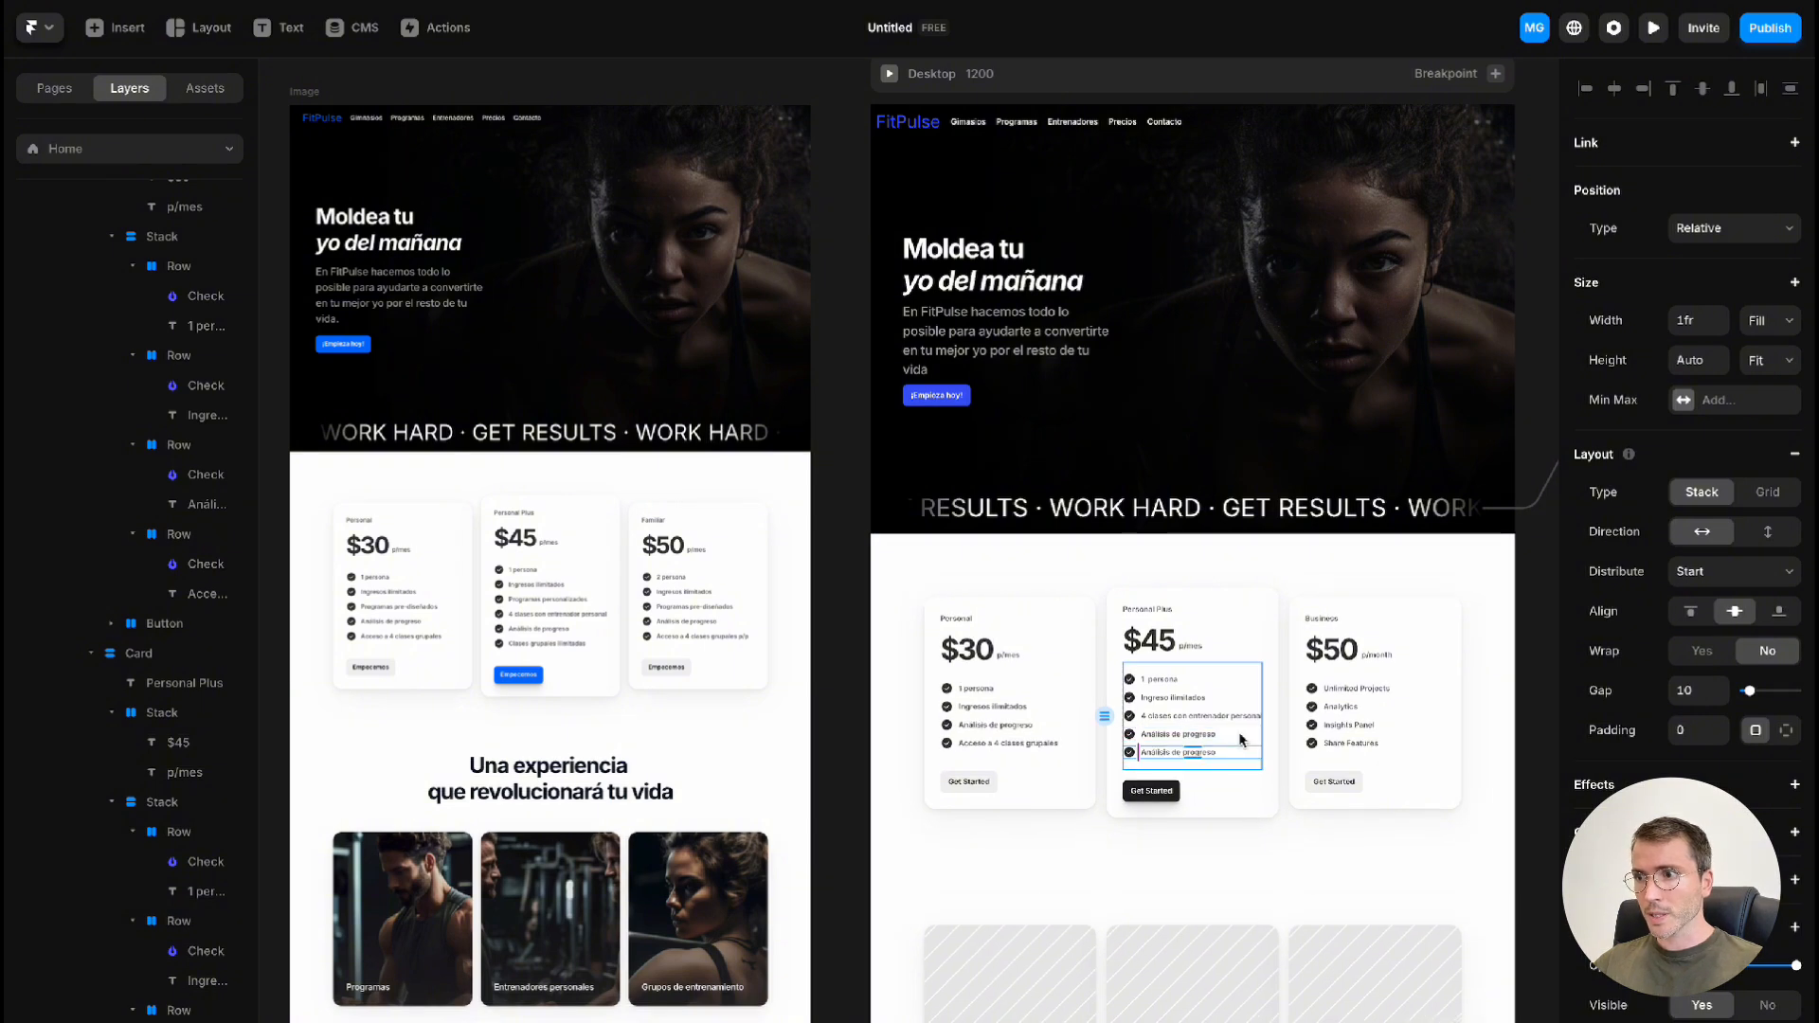
{"action": "double_click", "coordinate": [1162, 756]}
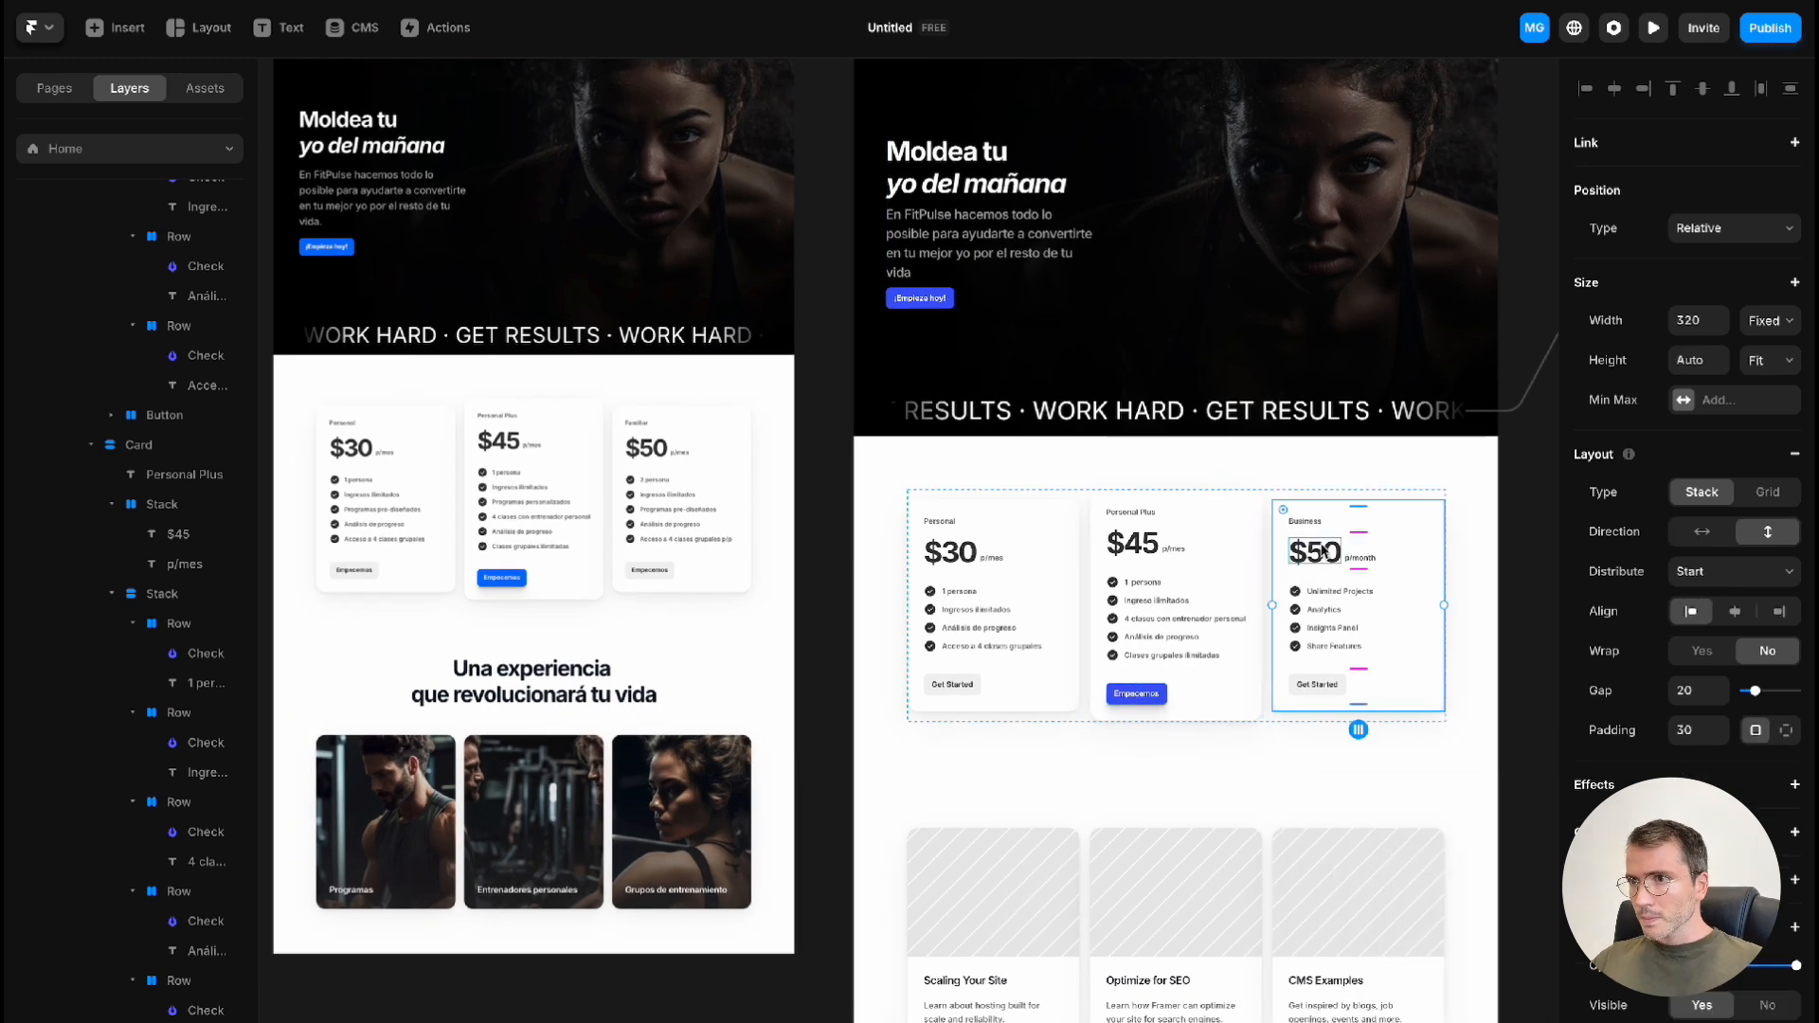
Retitle the Business card Familiar with p/mes billing and list 2 personas, Ingresos ilimitados, Análisis de progreso and Acceso a 4 clases grupales p/p
{"action": "double_click", "coordinate": [1345, 592]}
{"action": "left_click_drag", "start_coordinate": [1346, 592], "coordinate": [1307, 593]}
{"action": "type", "text": "2 personas"}
{"action": "double_click", "coordinate": [1324, 610]}
{"action": "type", "text": "Ingresos ilimitados"}
{"action": "double_click", "coordinate": [1332, 628]}
{"action": "type", "text": "Análisis de progreso"}
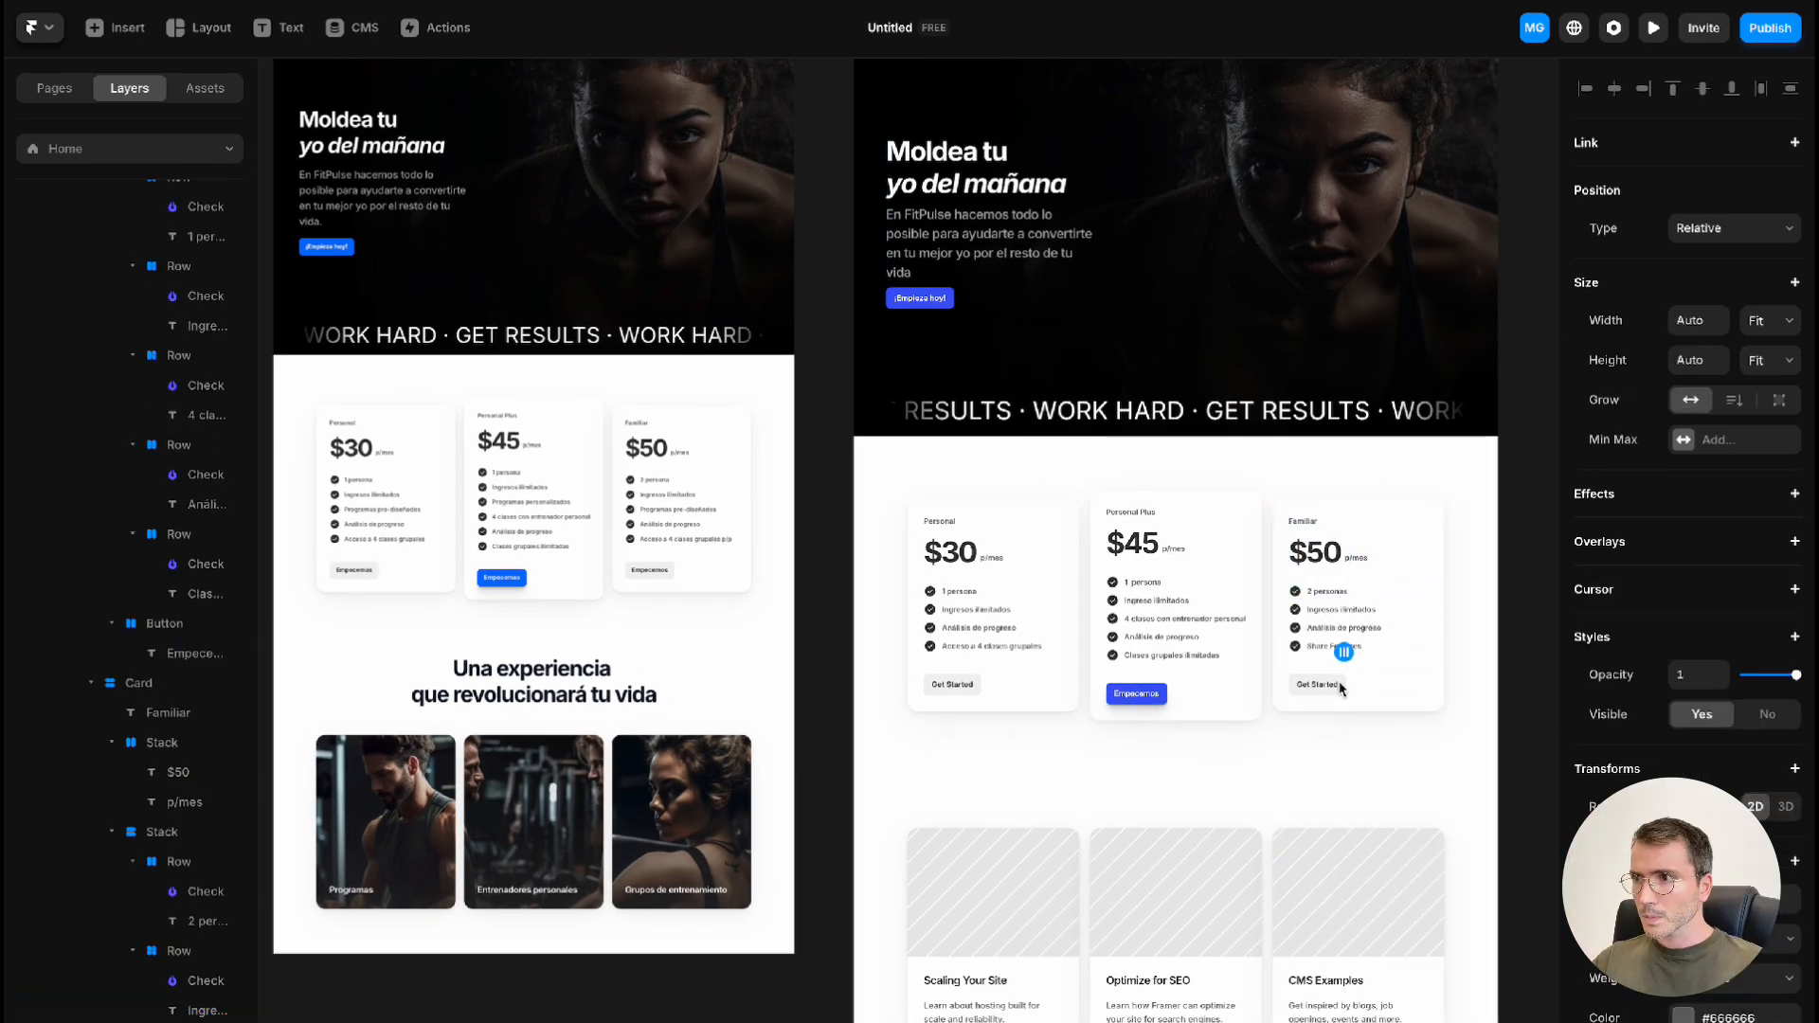
{"action": "double_click", "coordinate": [1334, 646]}
{"action": "type", "text": "Acceso a 4 clases grupales p/p"}
Relabel the buttons on the Familiar and Personal cards as Empecemos
{"action": "double_click", "coordinate": [1317, 686]}
{"action": "type", "text": "Empecemos"}
{"action": "double_click", "coordinate": [959, 684]}
{"action": "type", "text": "Empecemos"}
{"action": "key", "text": "Escape"}
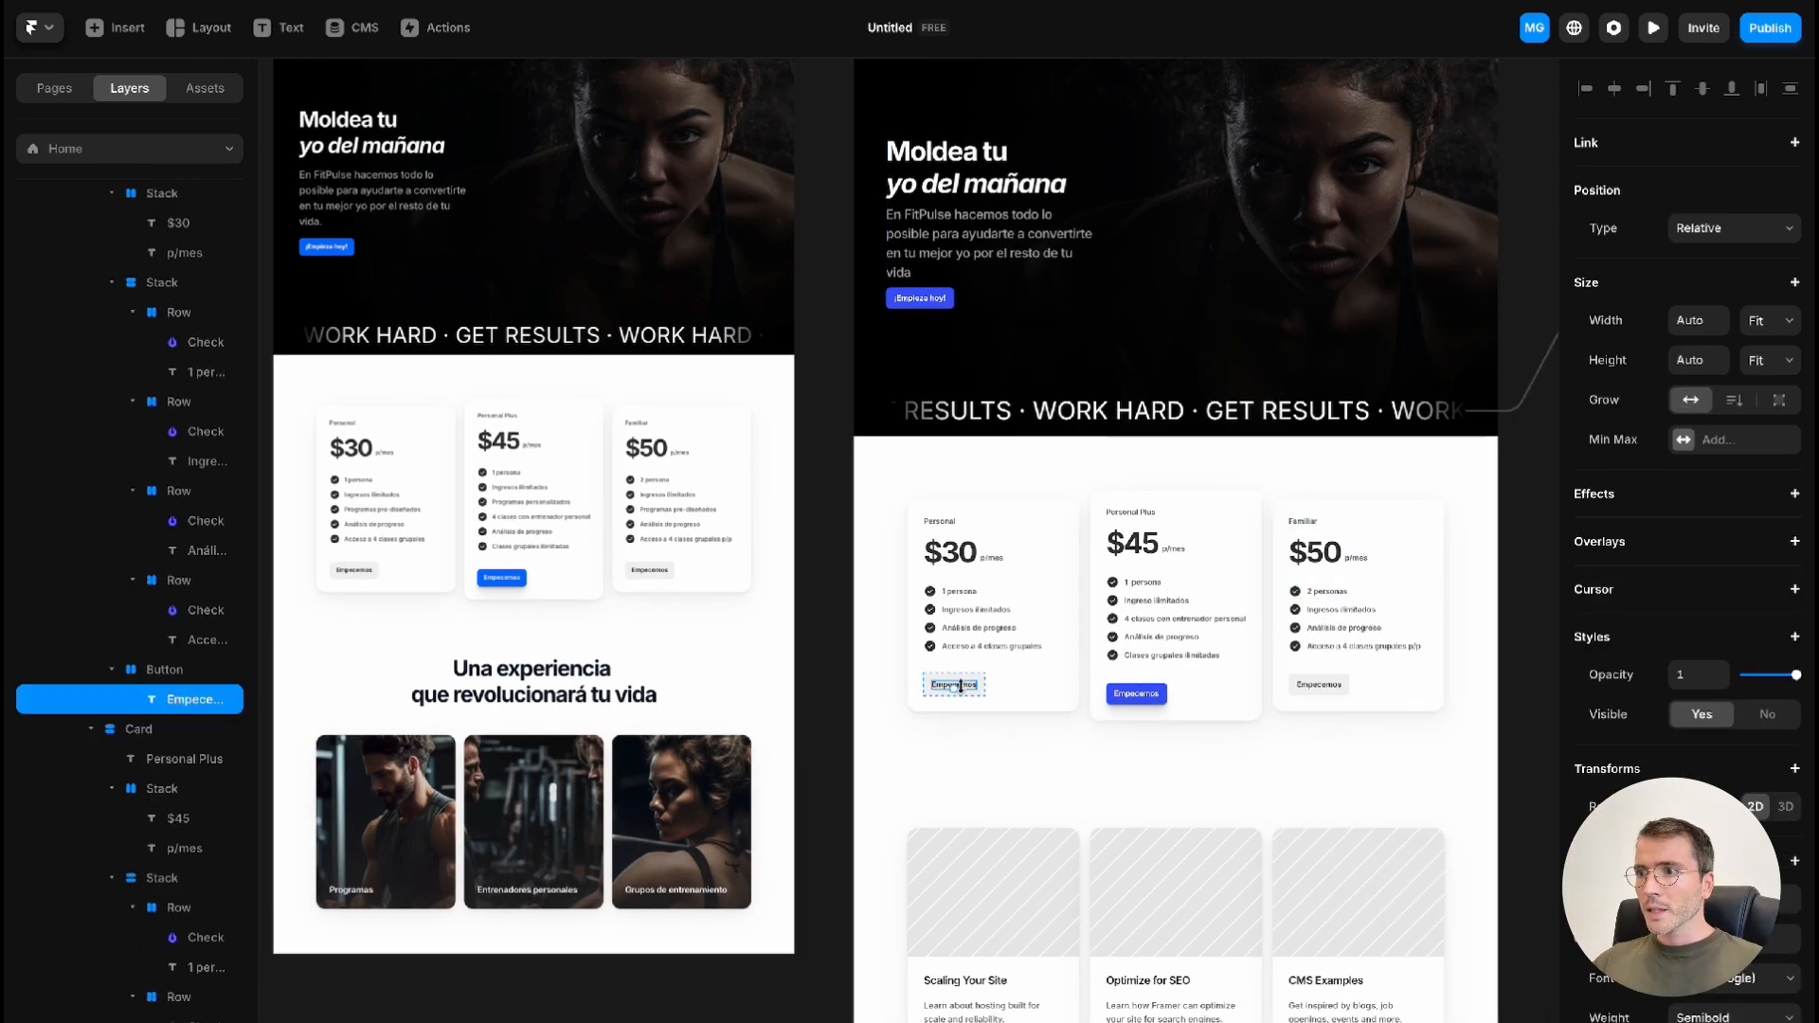
Add the "Sign up today." section template directly below the Pricing section
{"action": "left_click", "coordinate": [1484, 740]}
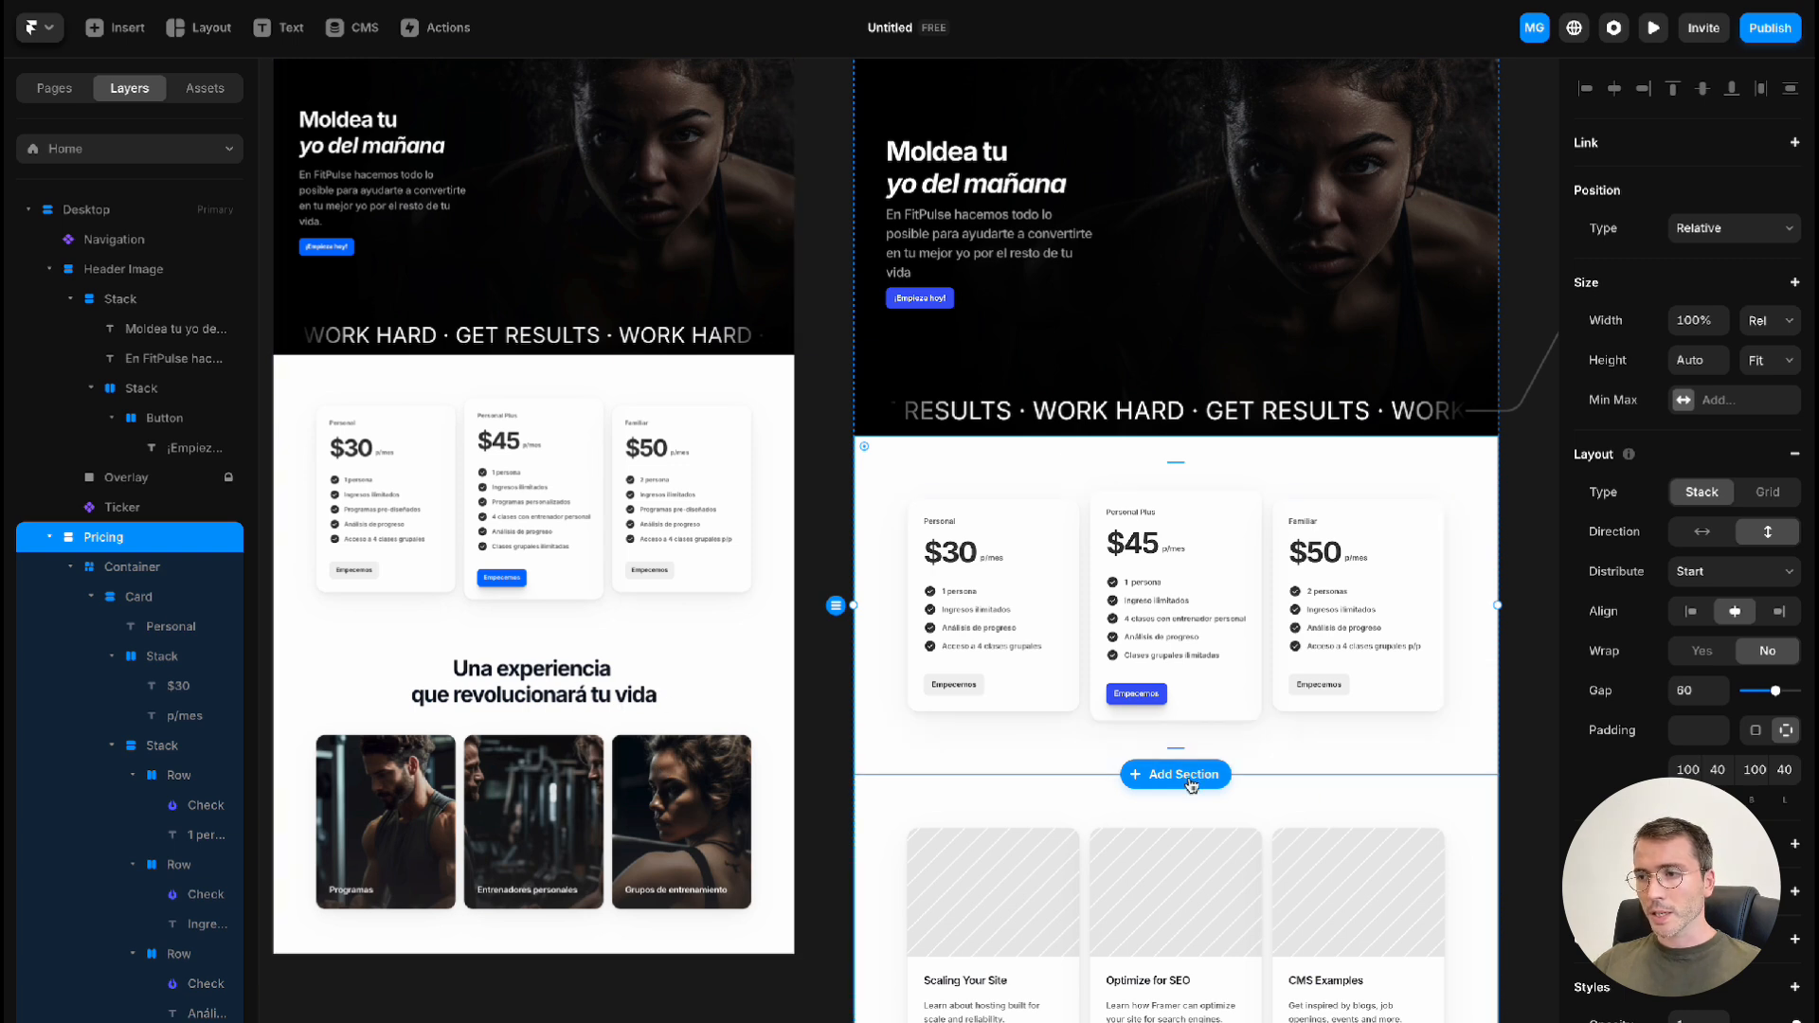
{"action": "left_click", "coordinate": [1184, 775]}
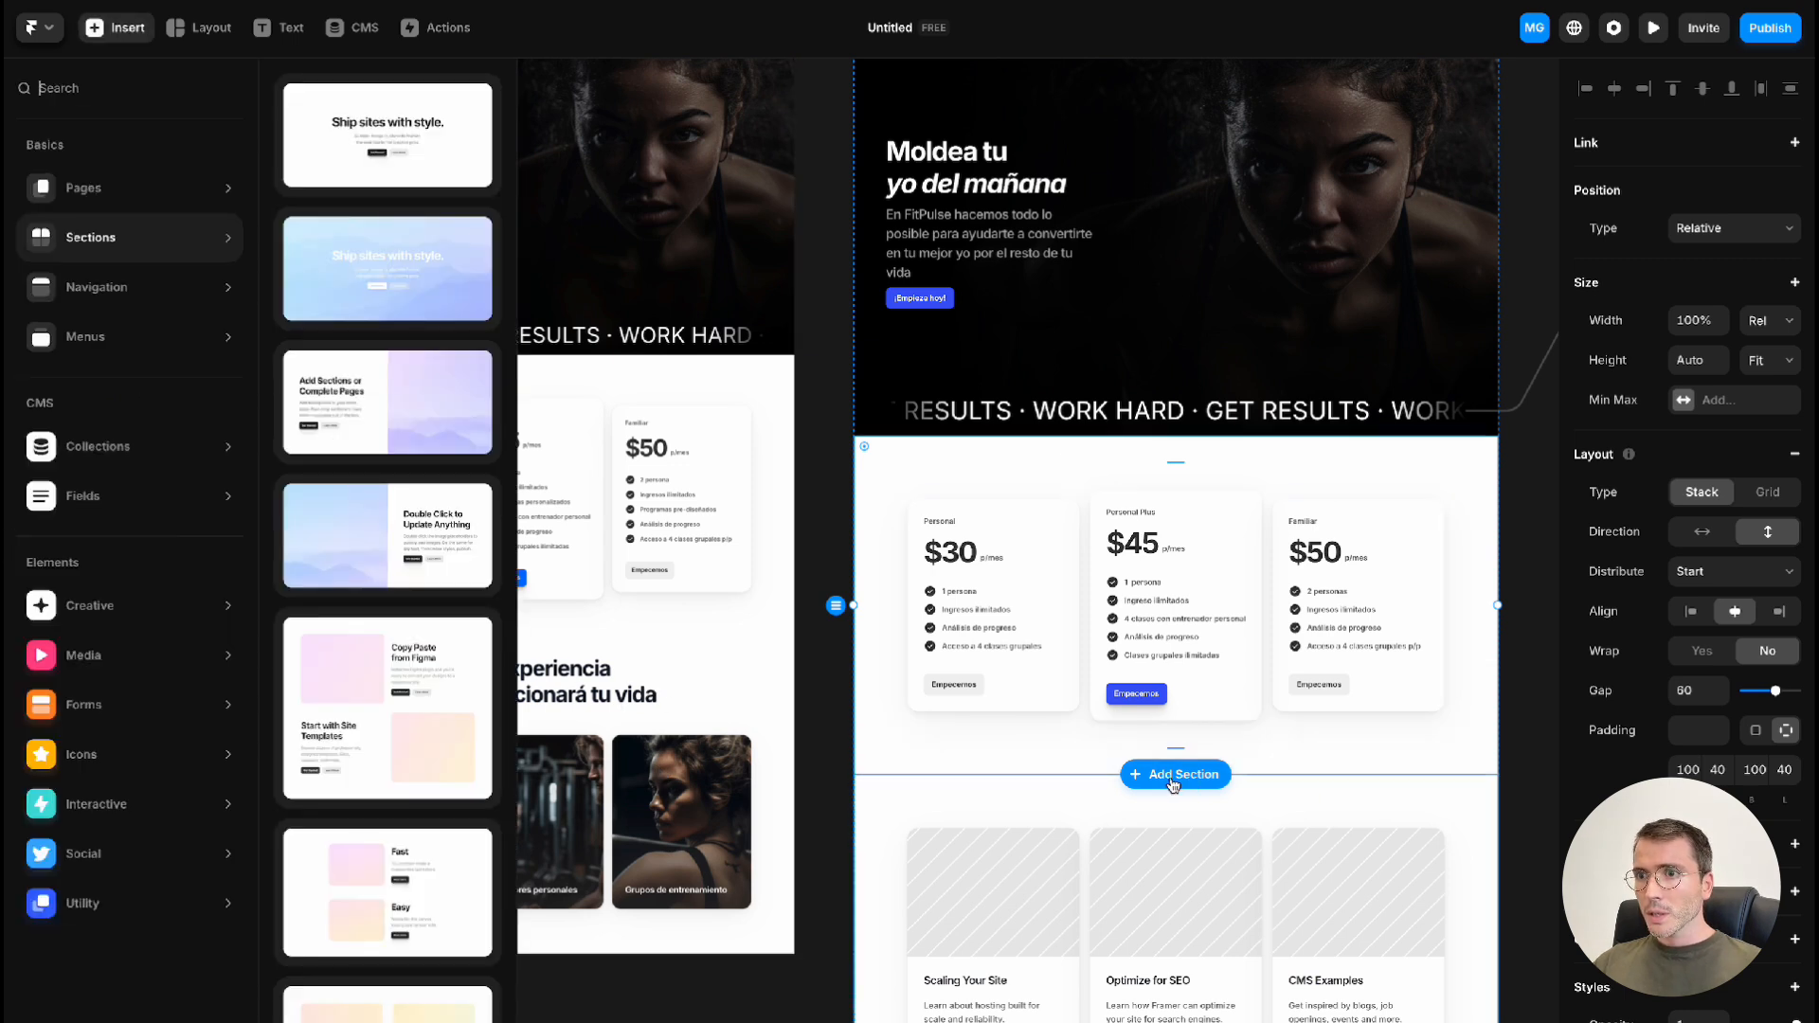
{"action": "scroll", "coordinate": [454, 647], "scroll_direction": "down", "scroll_amount": 6}
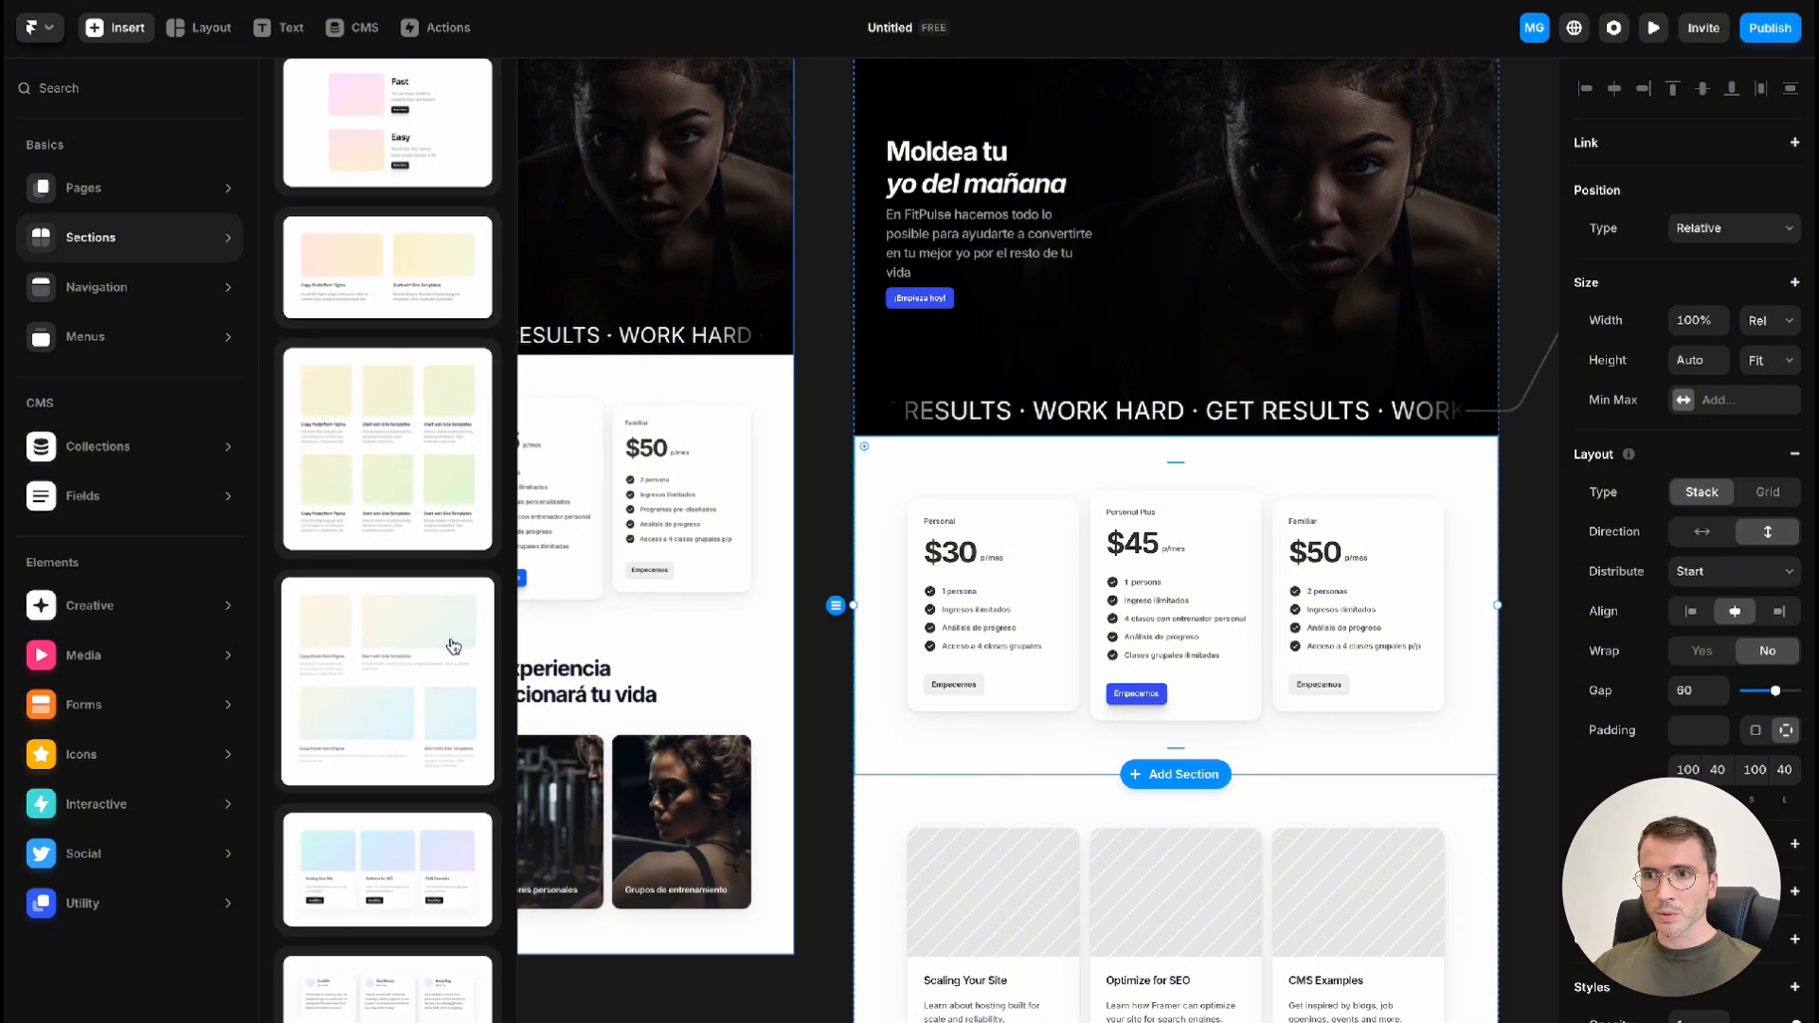
{"action": "scroll", "coordinate": [453, 647], "scroll_direction": "down", "scroll_amount": 5}
{"action": "scroll", "coordinate": [451, 648], "scroll_direction": "down", "scroll_amount": 3}
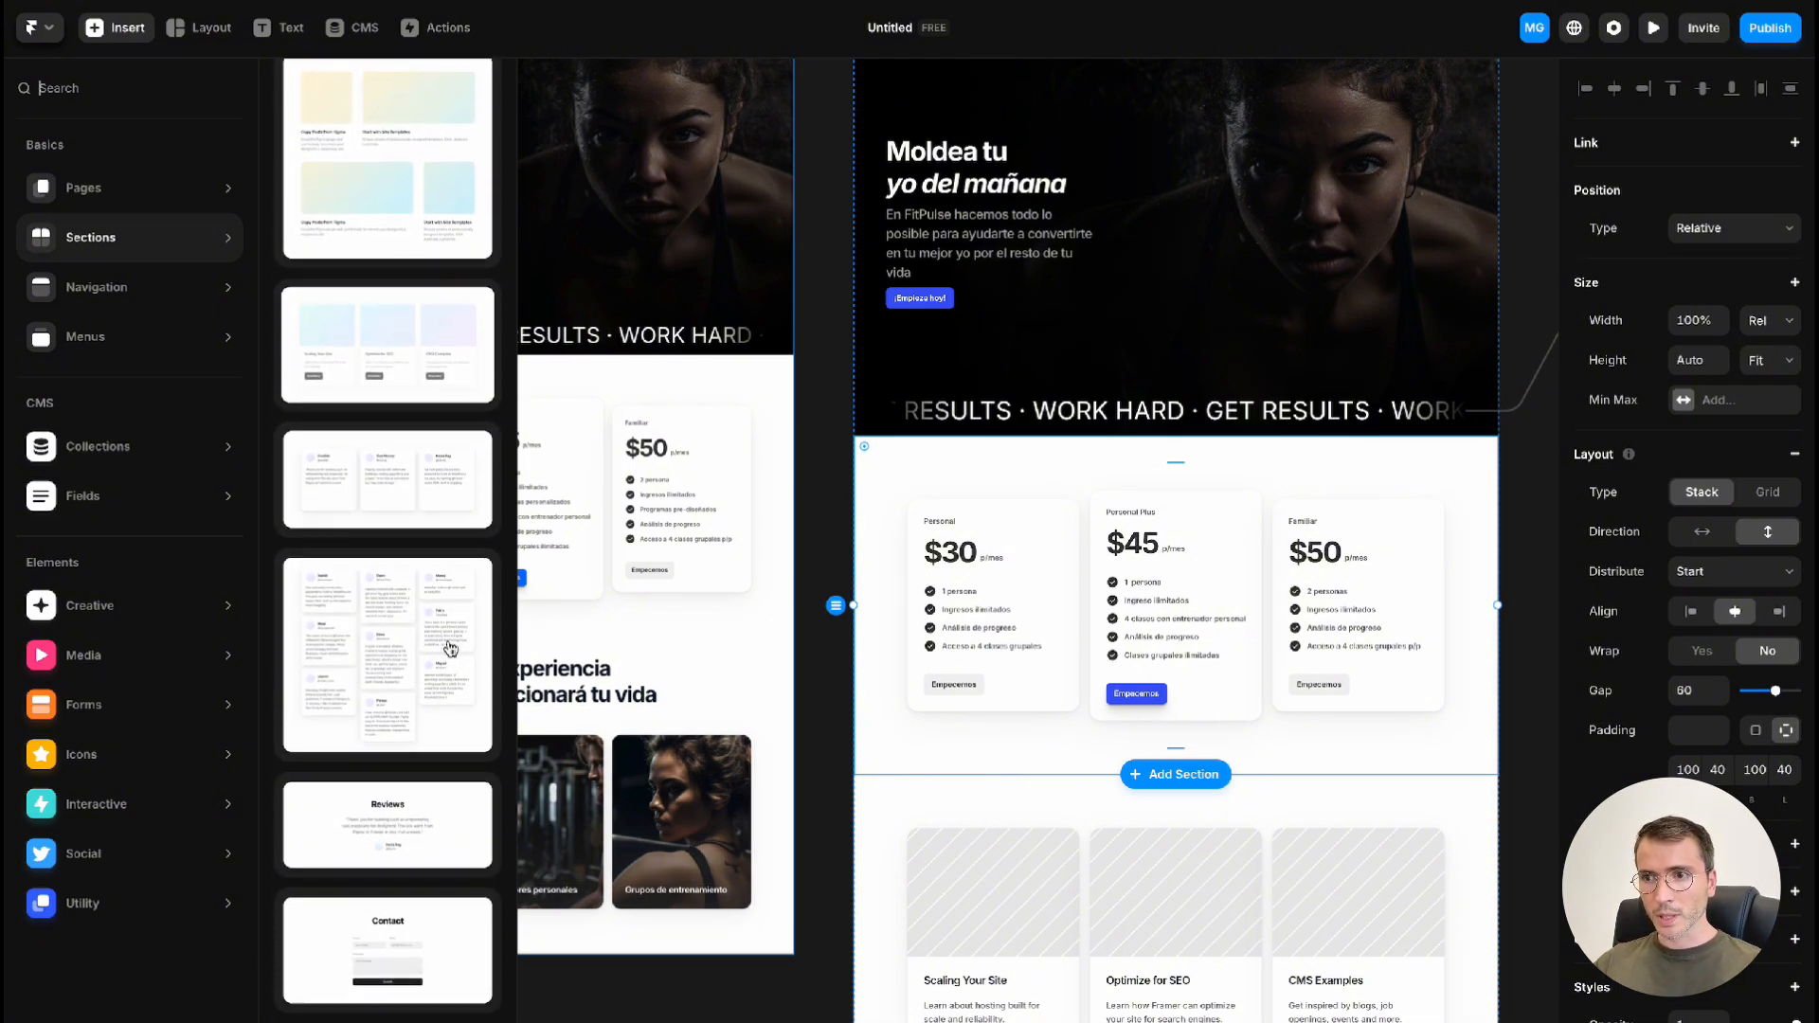
{"action": "scroll", "coordinate": [439, 628], "scroll_direction": "down", "scroll_amount": 2}
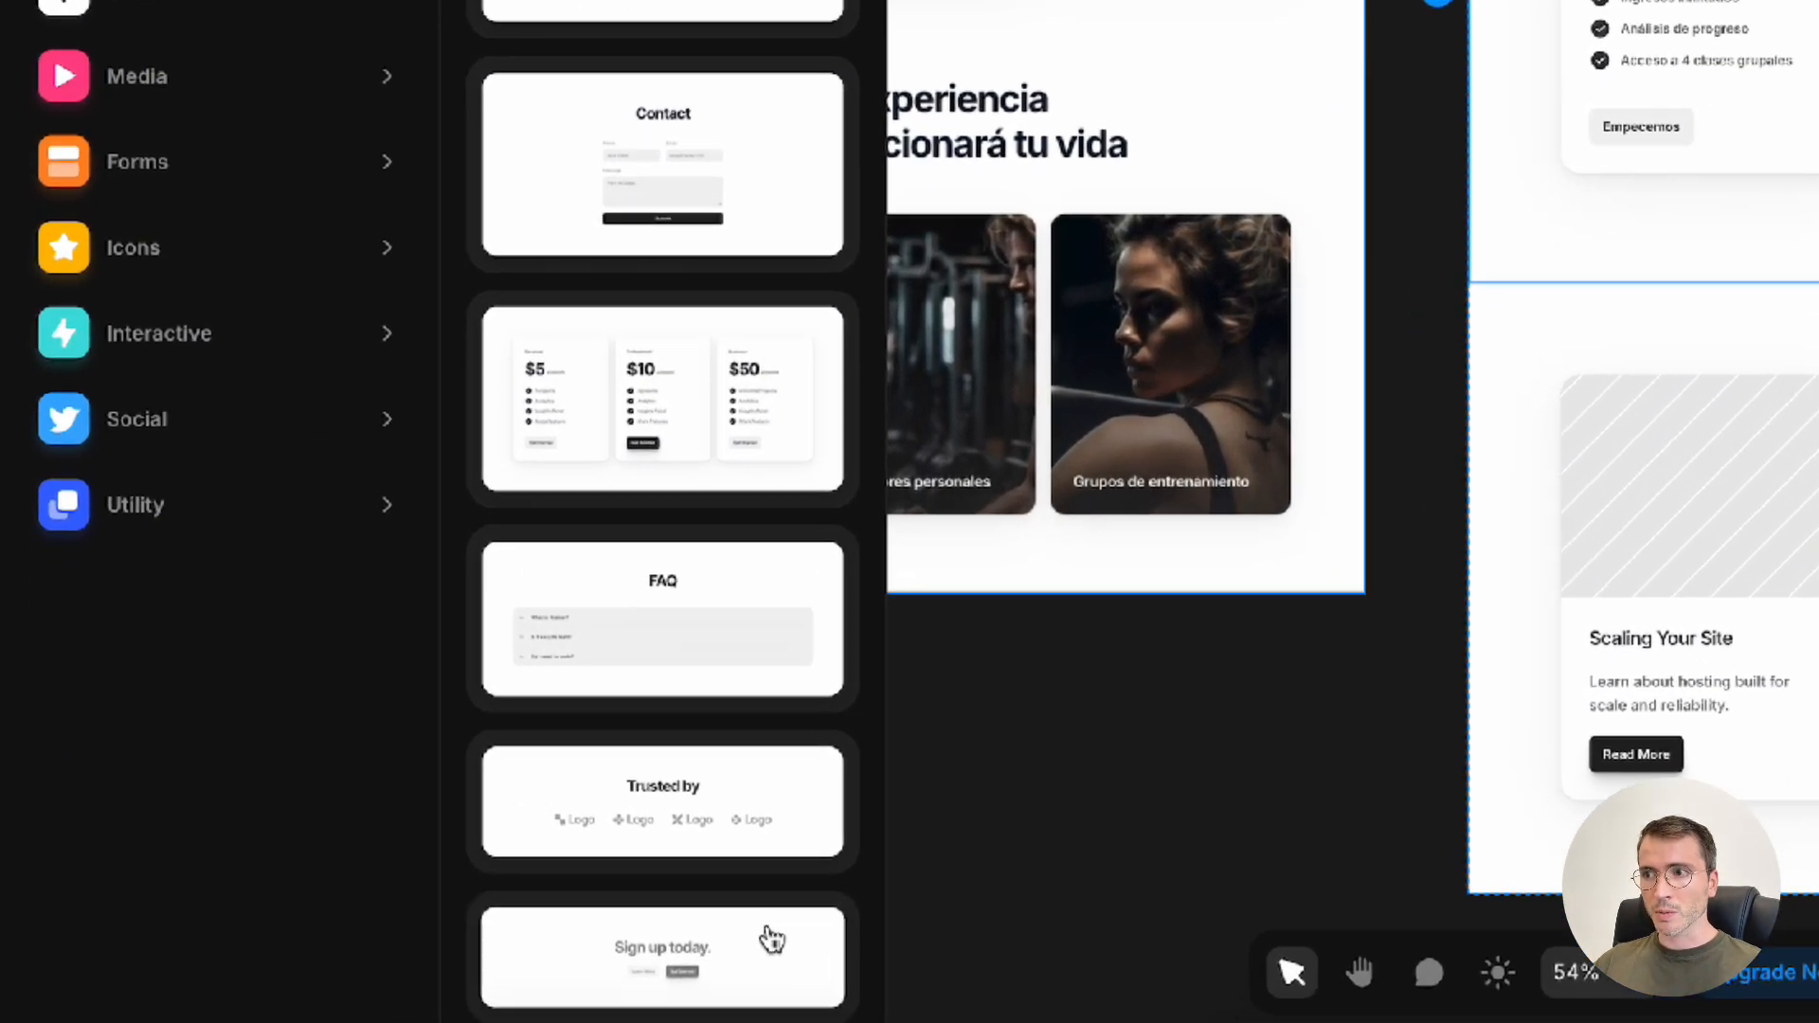
{"action": "left_click", "coordinate": [772, 940]}
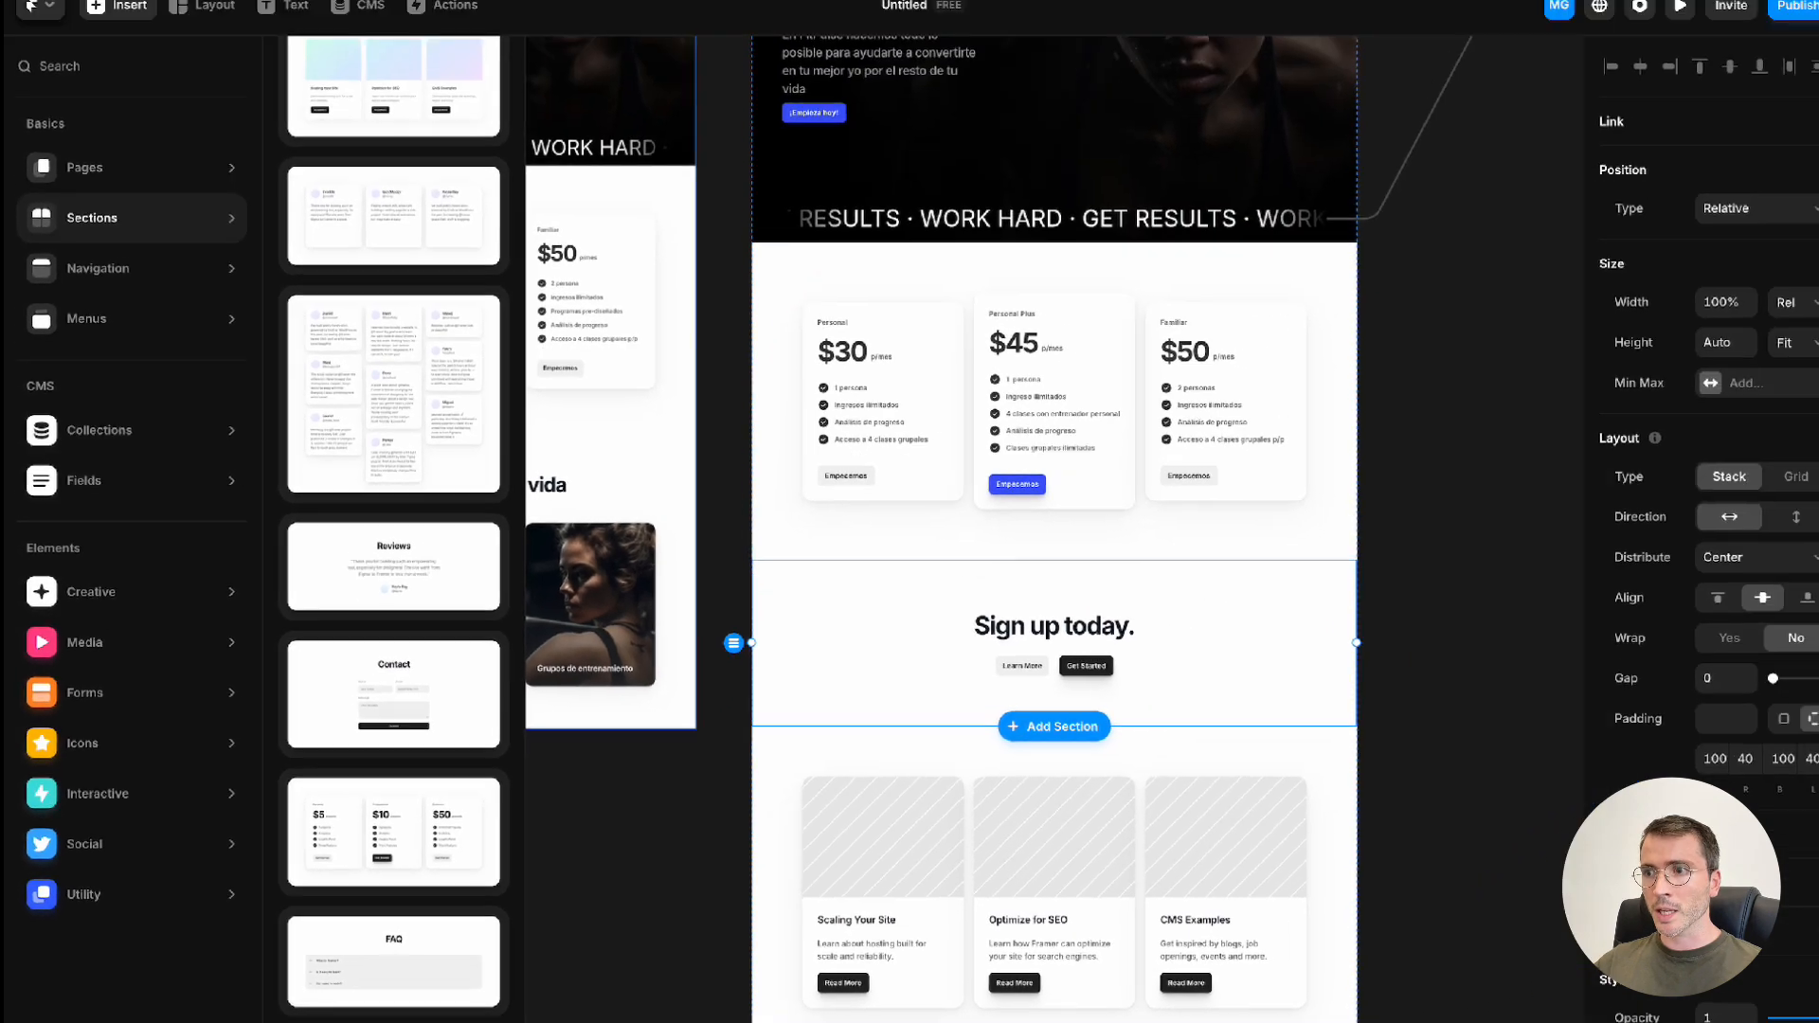
Delete the Get Started and Learn More buttons and their empty container from the "Sign up today." section
{"action": "left_click", "coordinate": [1080, 684]}
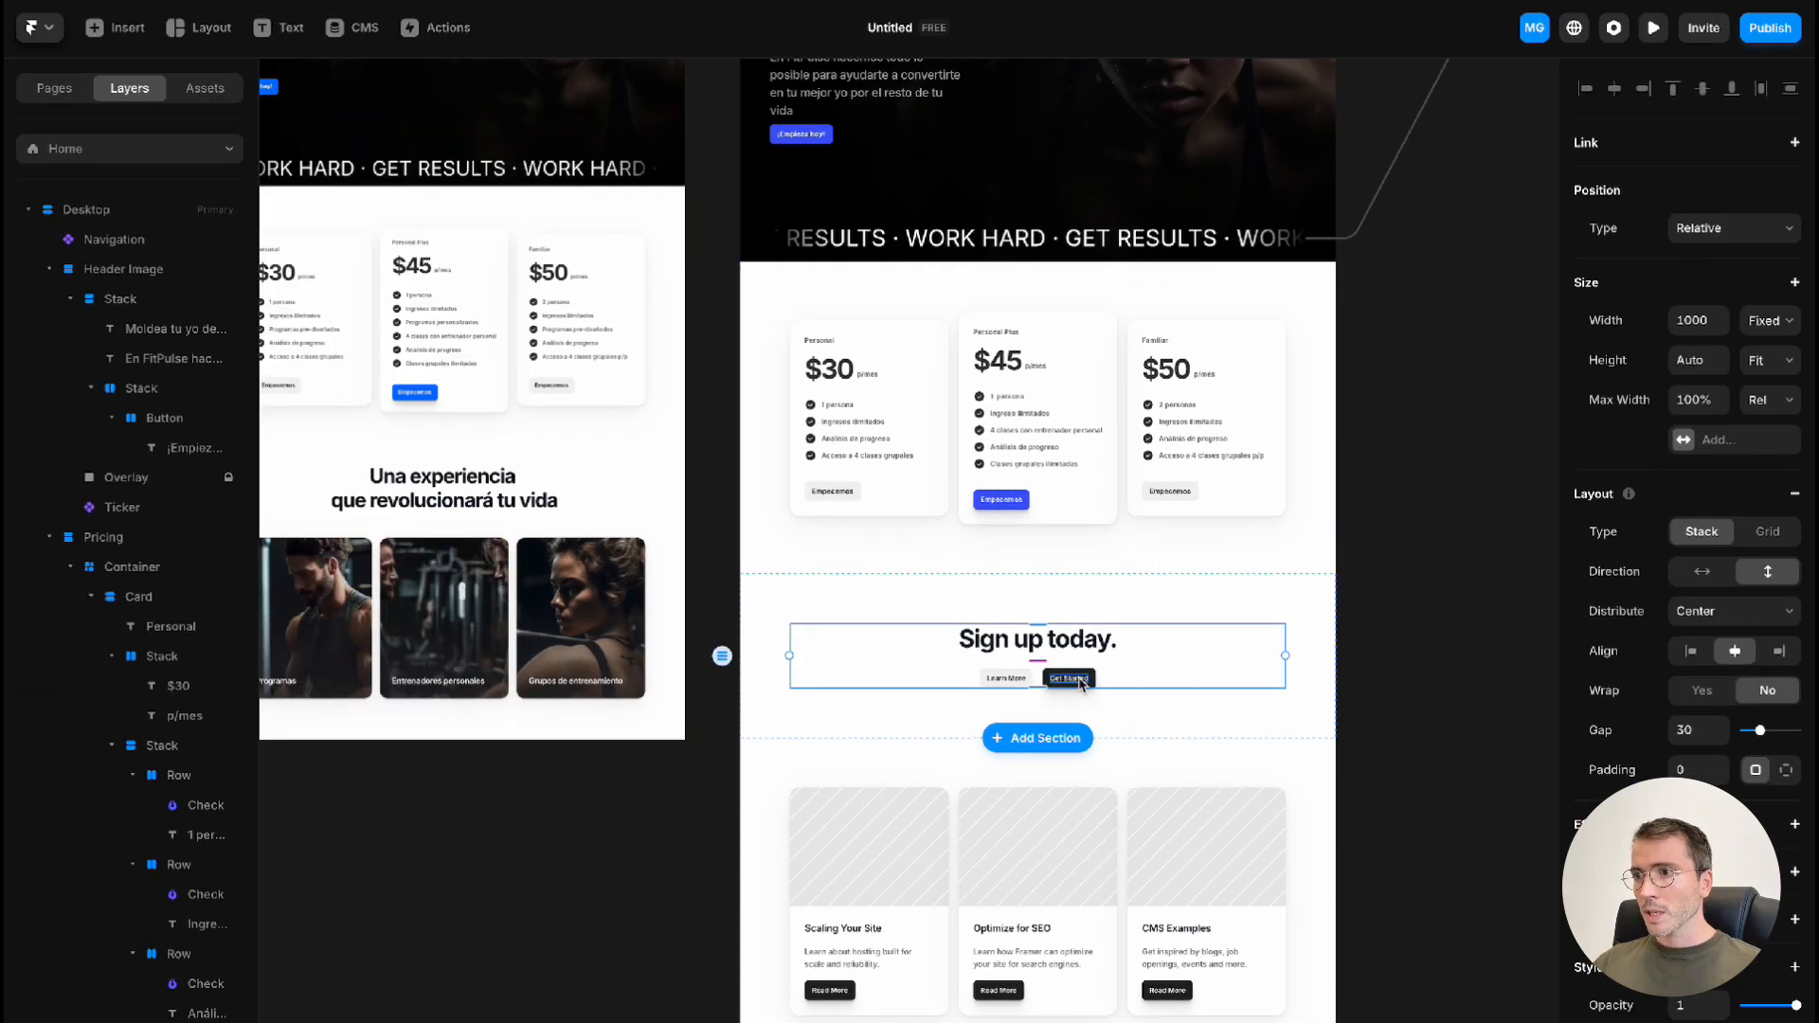
{"action": "left_click", "coordinate": [1085, 679]}
{"action": "key", "text": "Delete"}
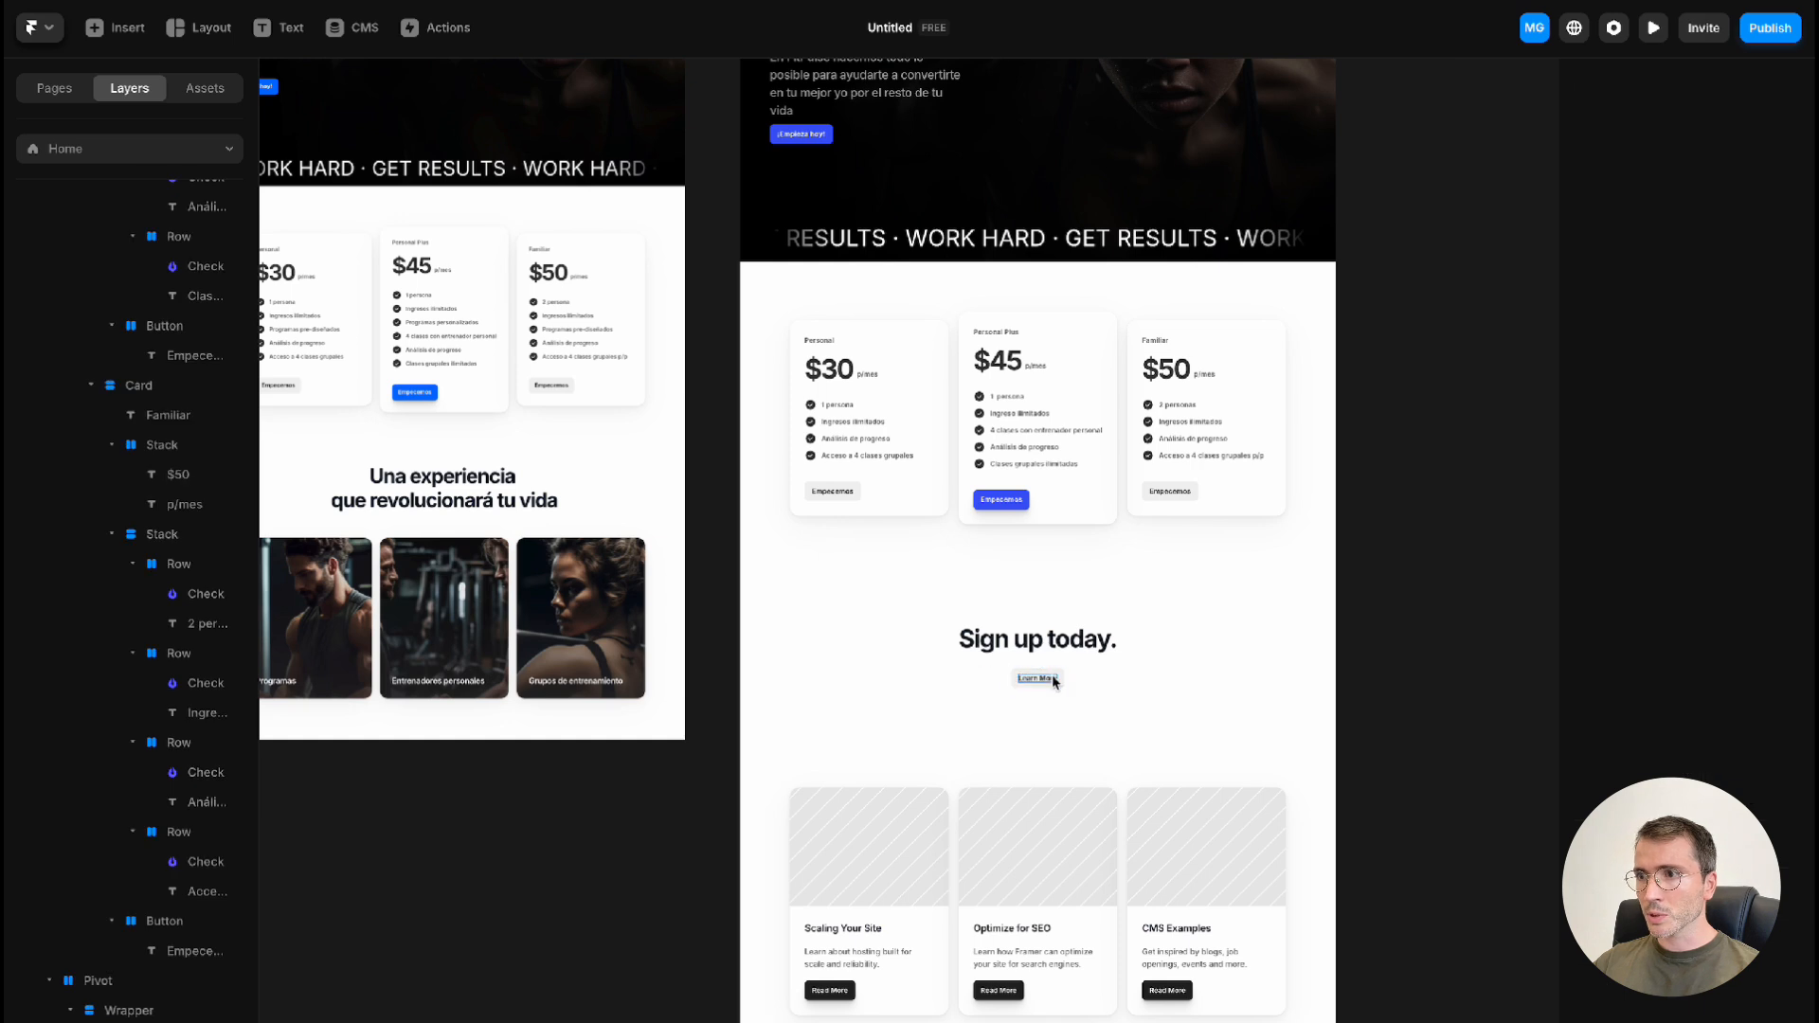
{"action": "key", "text": "Delete"}
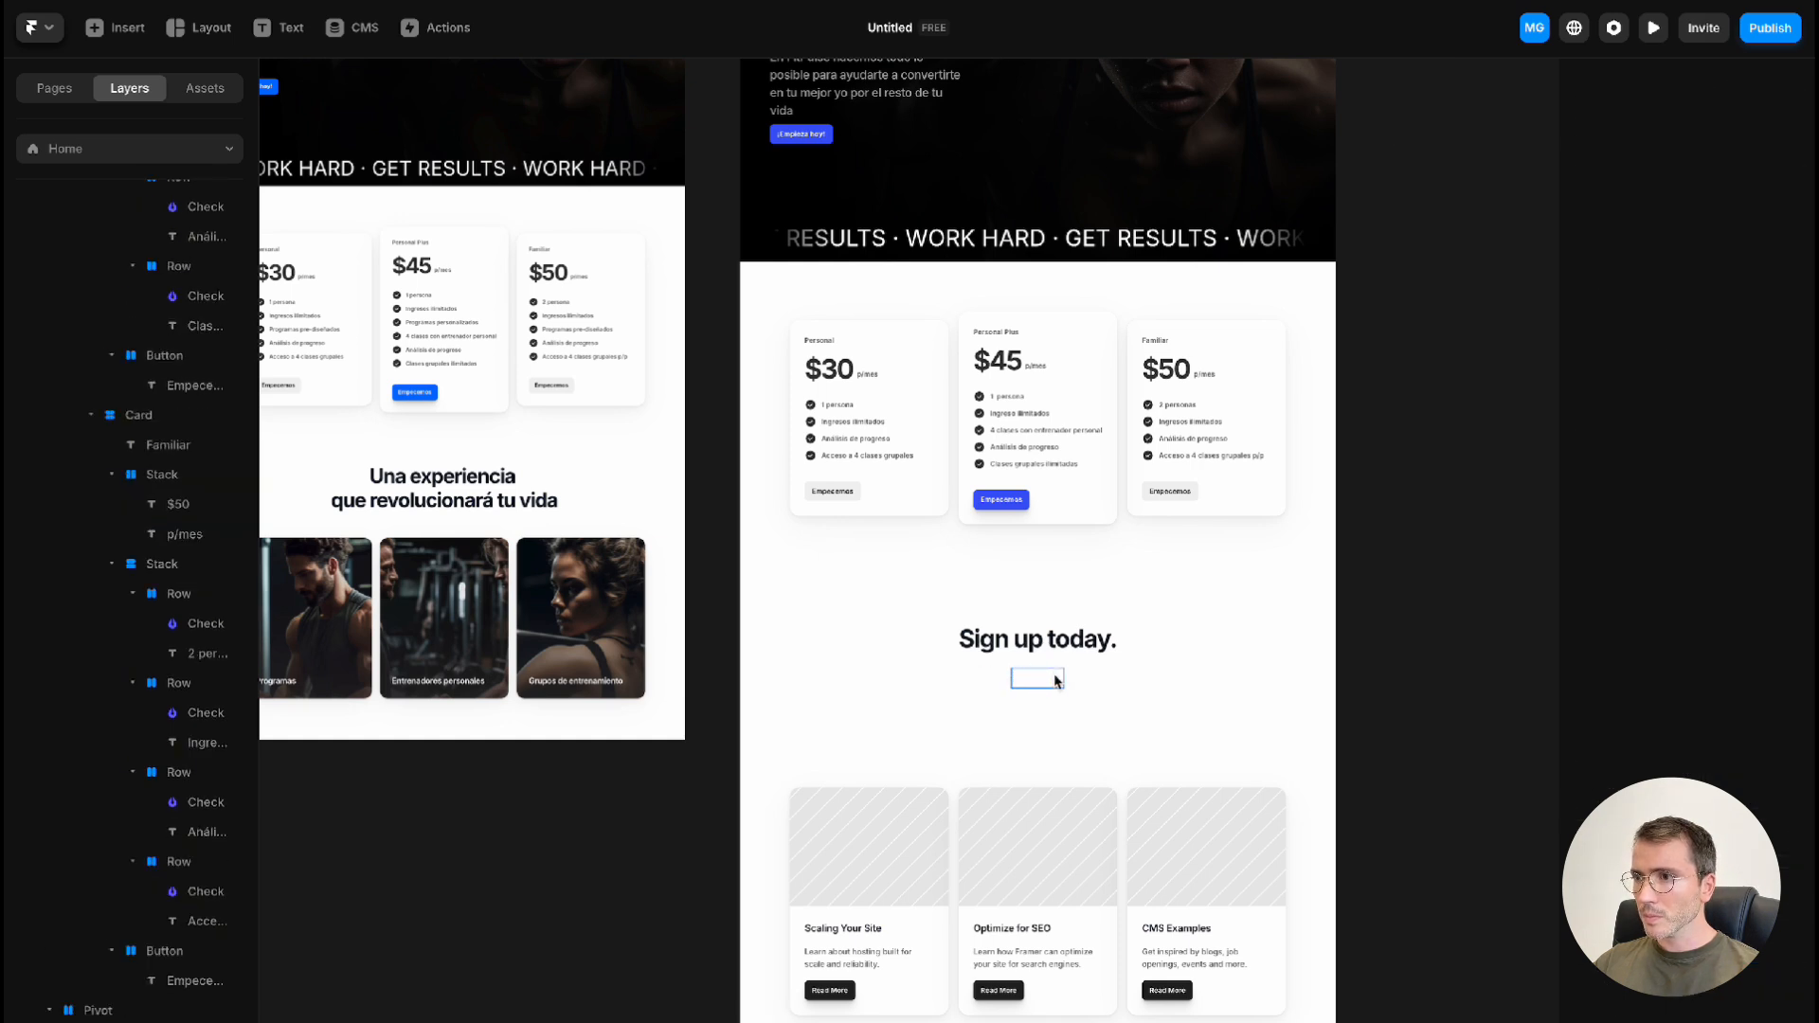
{"action": "left_click", "coordinate": [1056, 681]}
{"action": "key", "text": "Delete"}
{"action": "left_click", "coordinate": [1054, 681]}
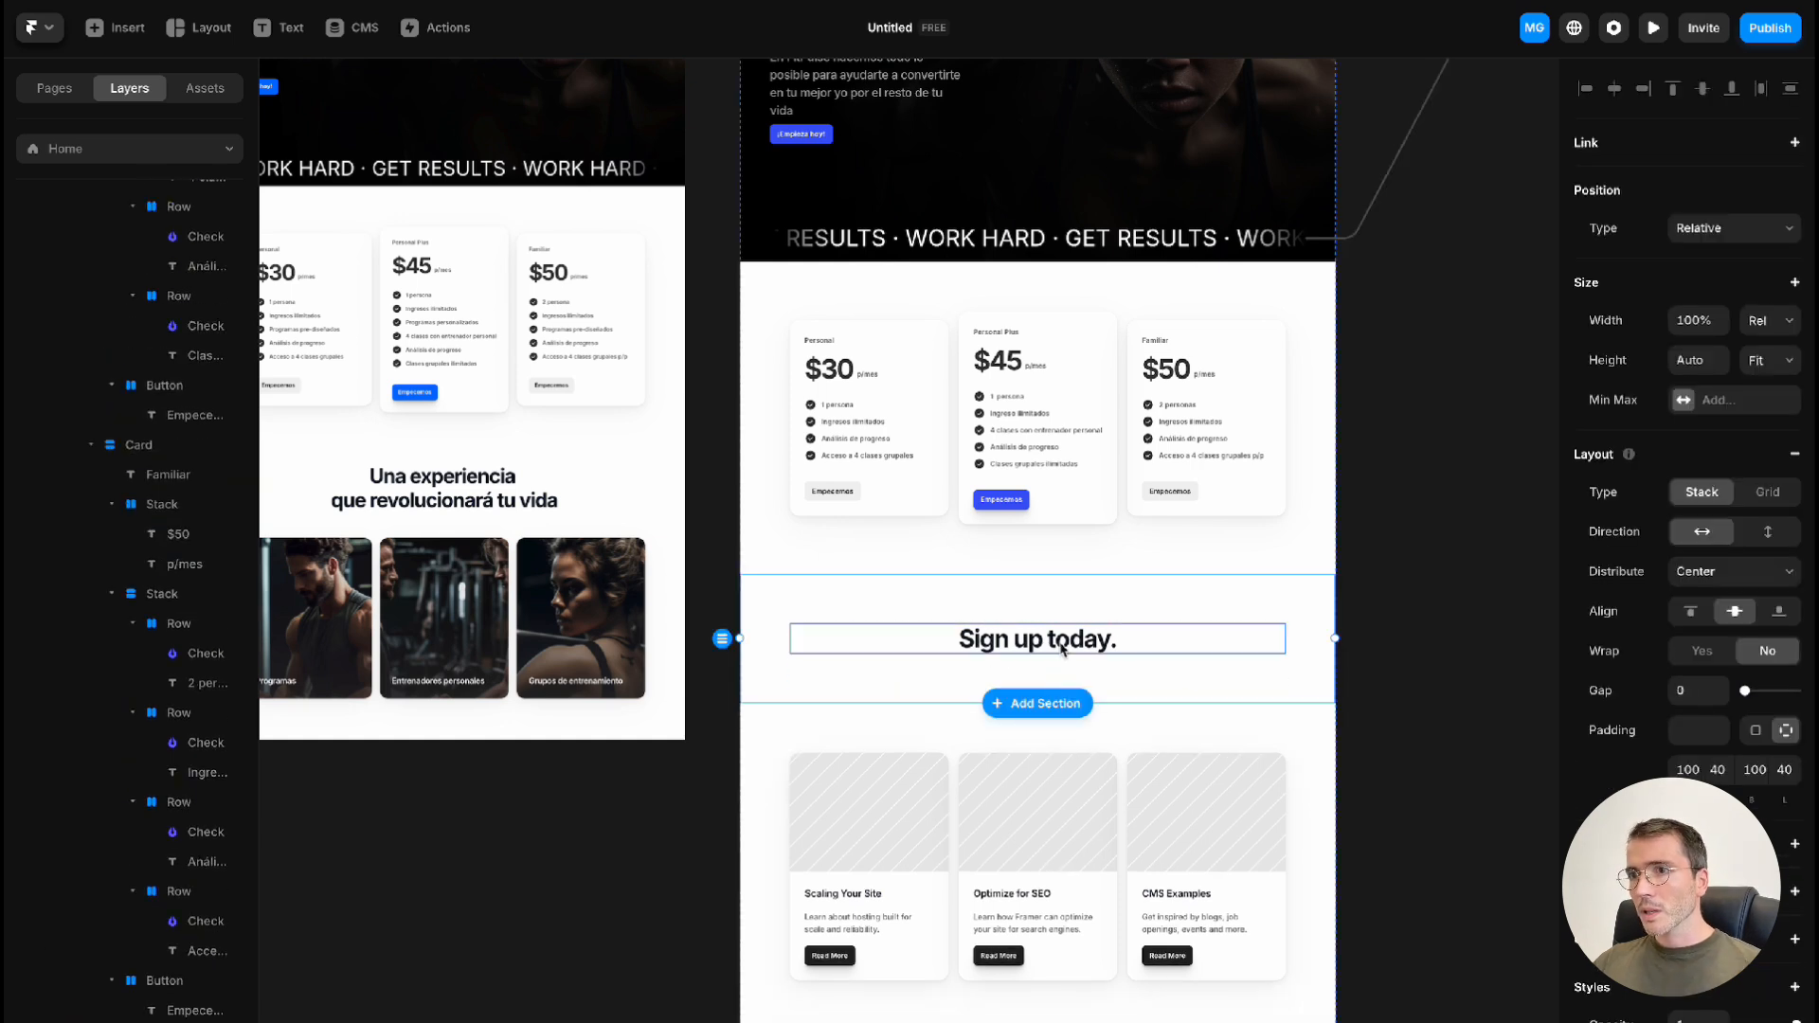
Replace the "Sign up today." heading with the two-line text "Una experiencia / que revolucionará tu vida"
{"action": "triple_click", "coordinate": [1057, 647]}
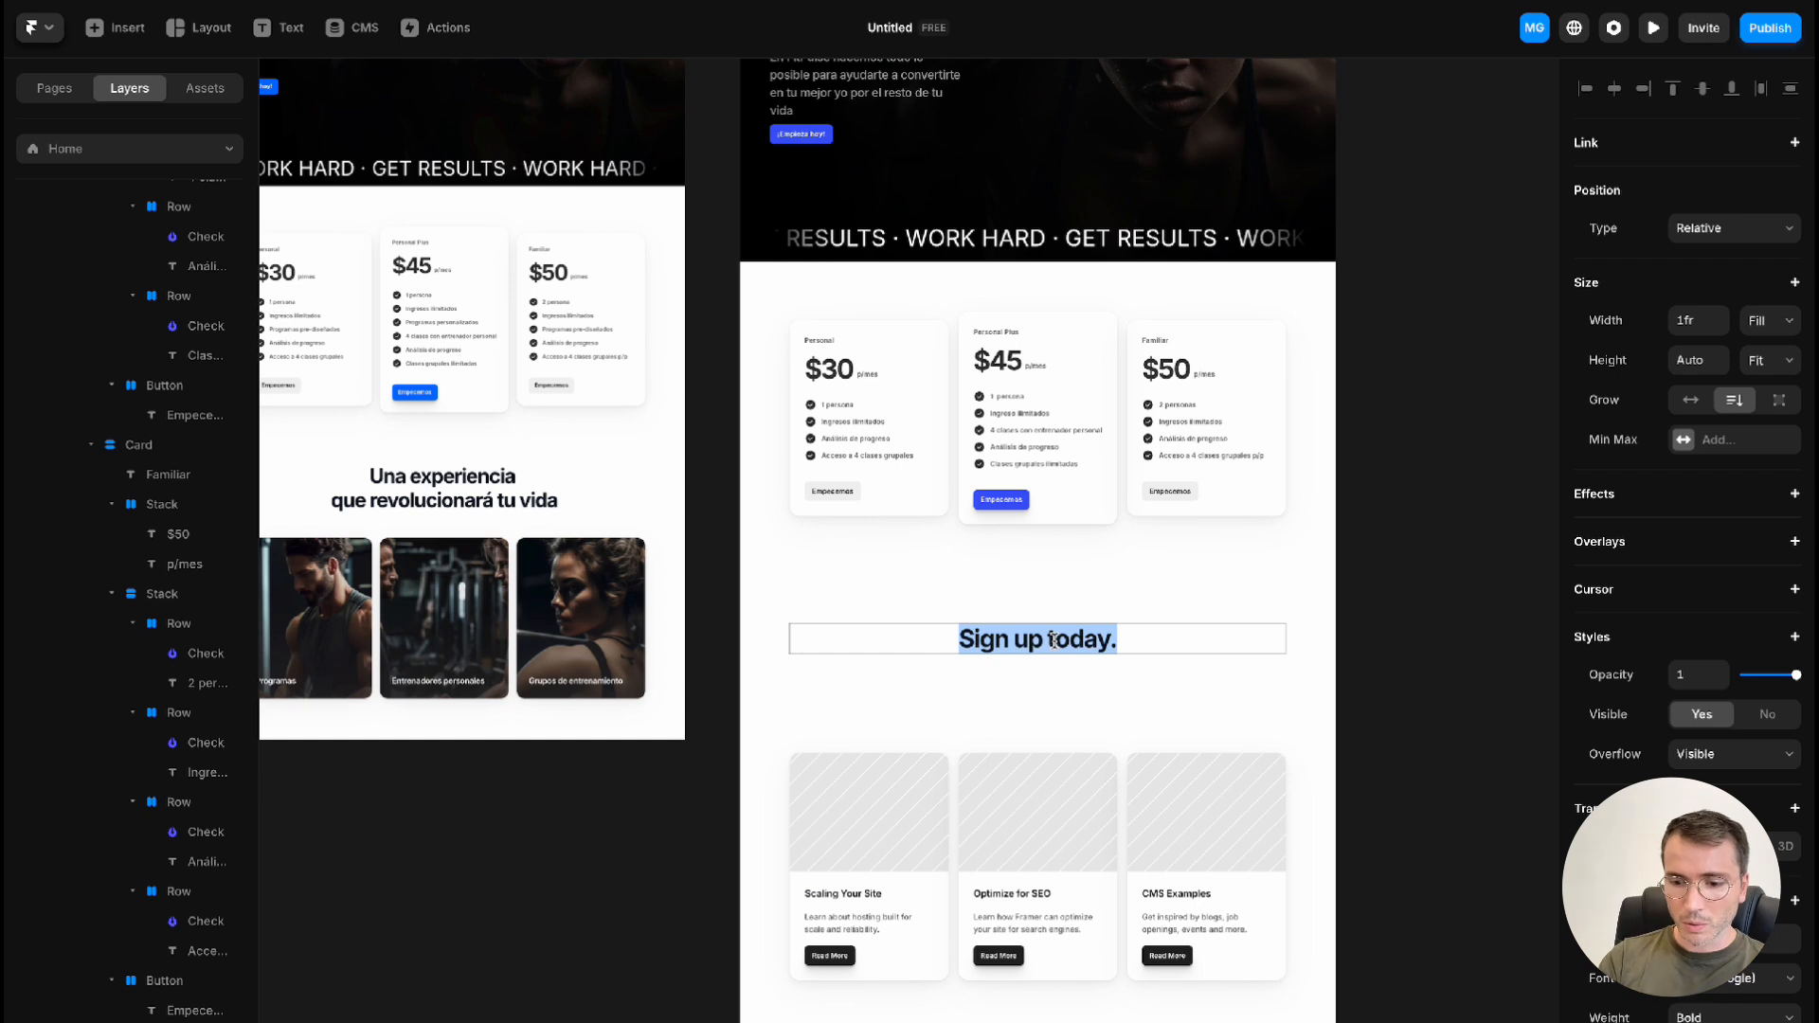
{"action": "type", "text": "Una exp"}
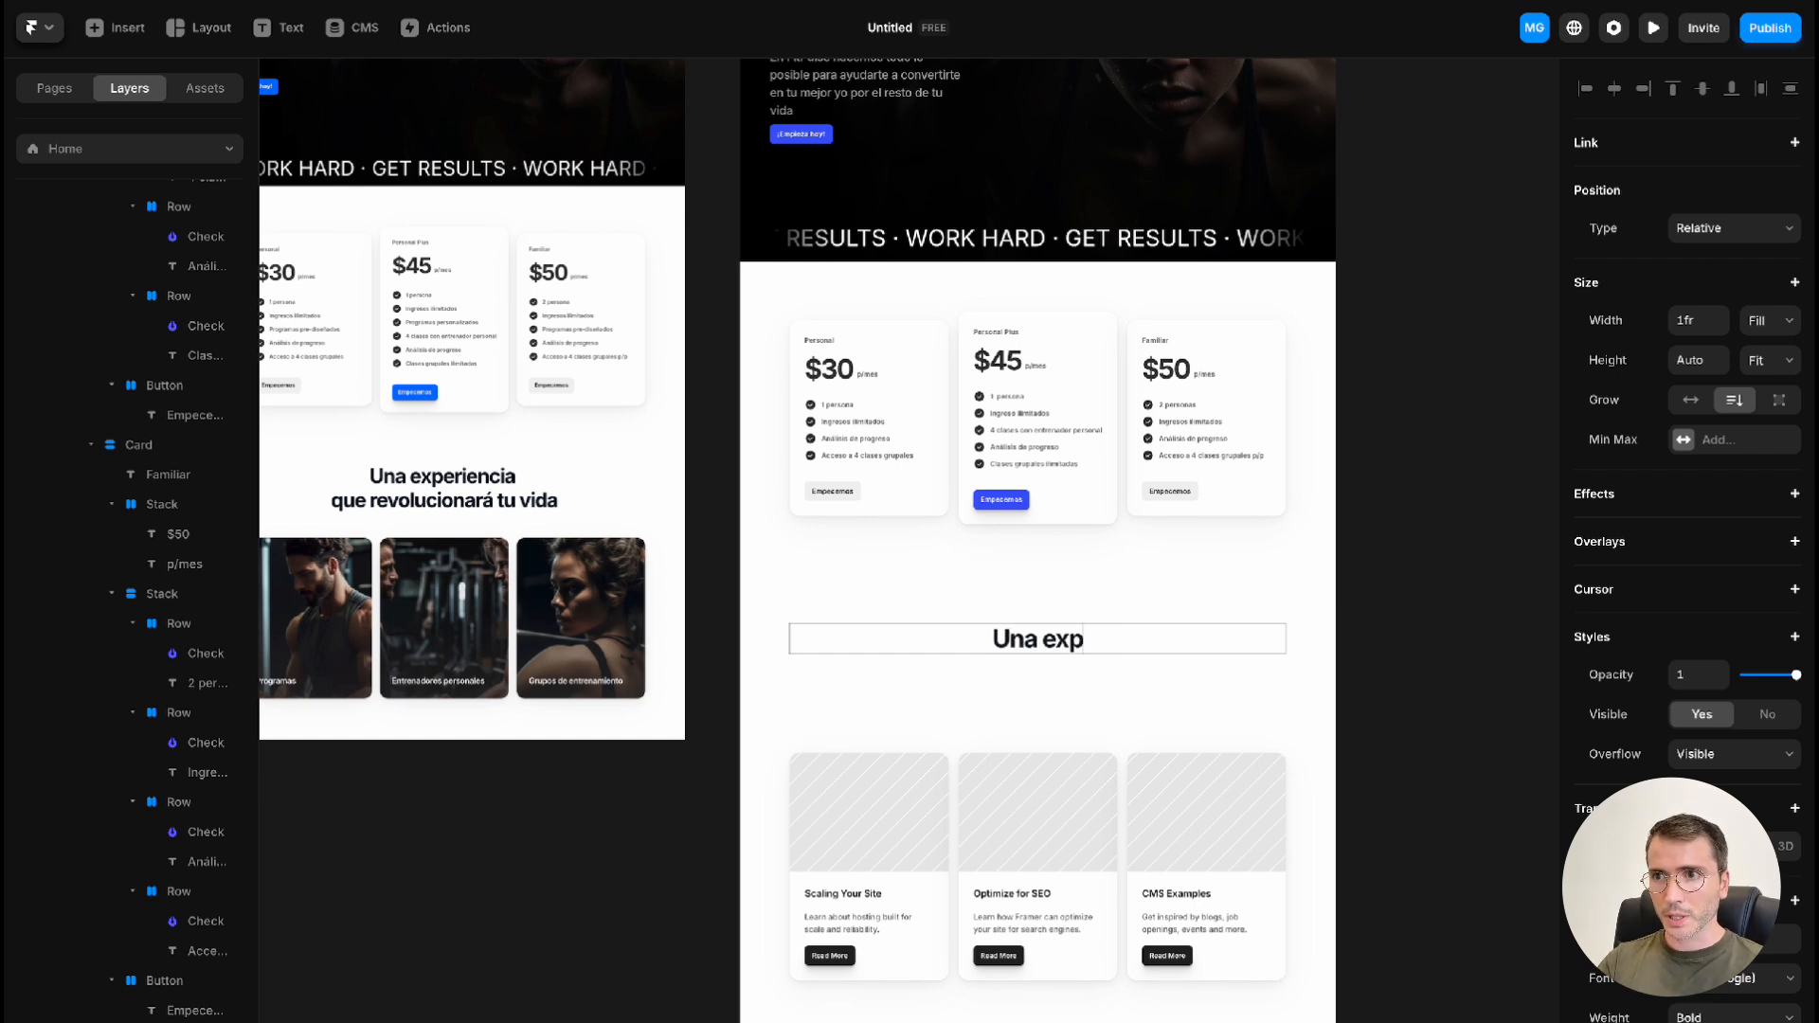
{"action": "type", "text": "eriencia que r"}
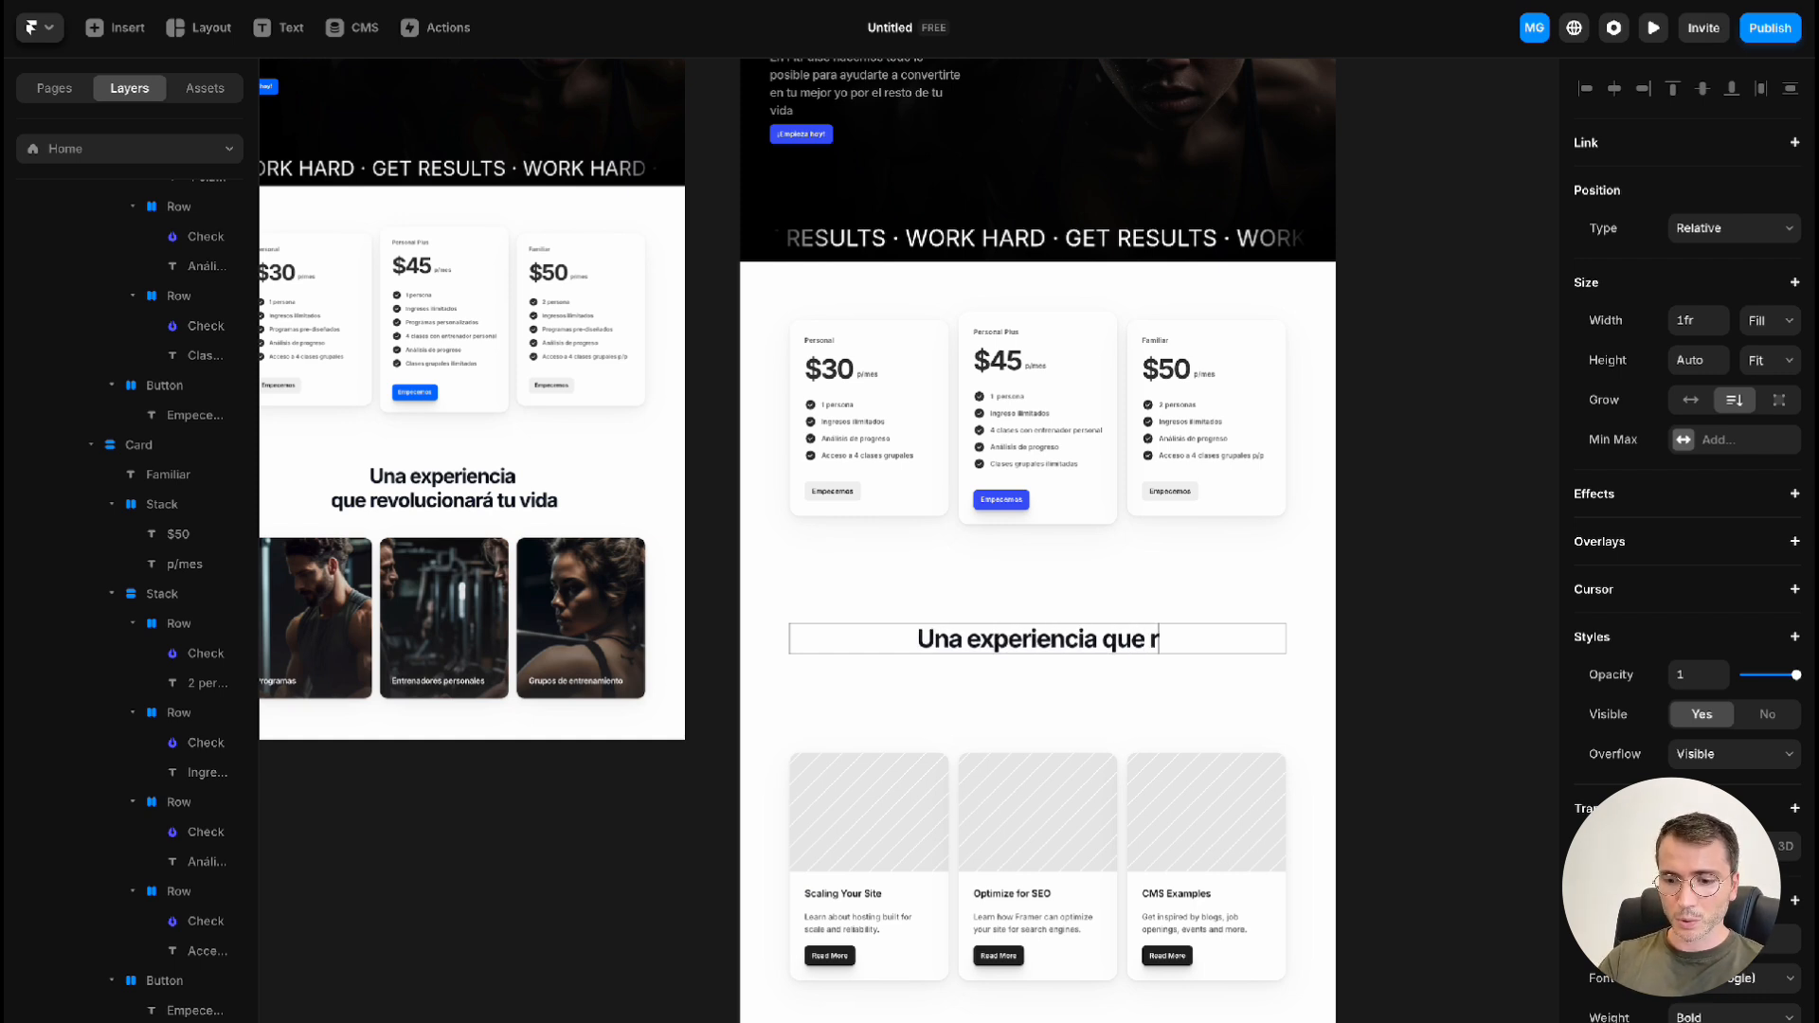
{"action": "type", "text": "evu"}
{"action": "key", "text": "BackSpace"}
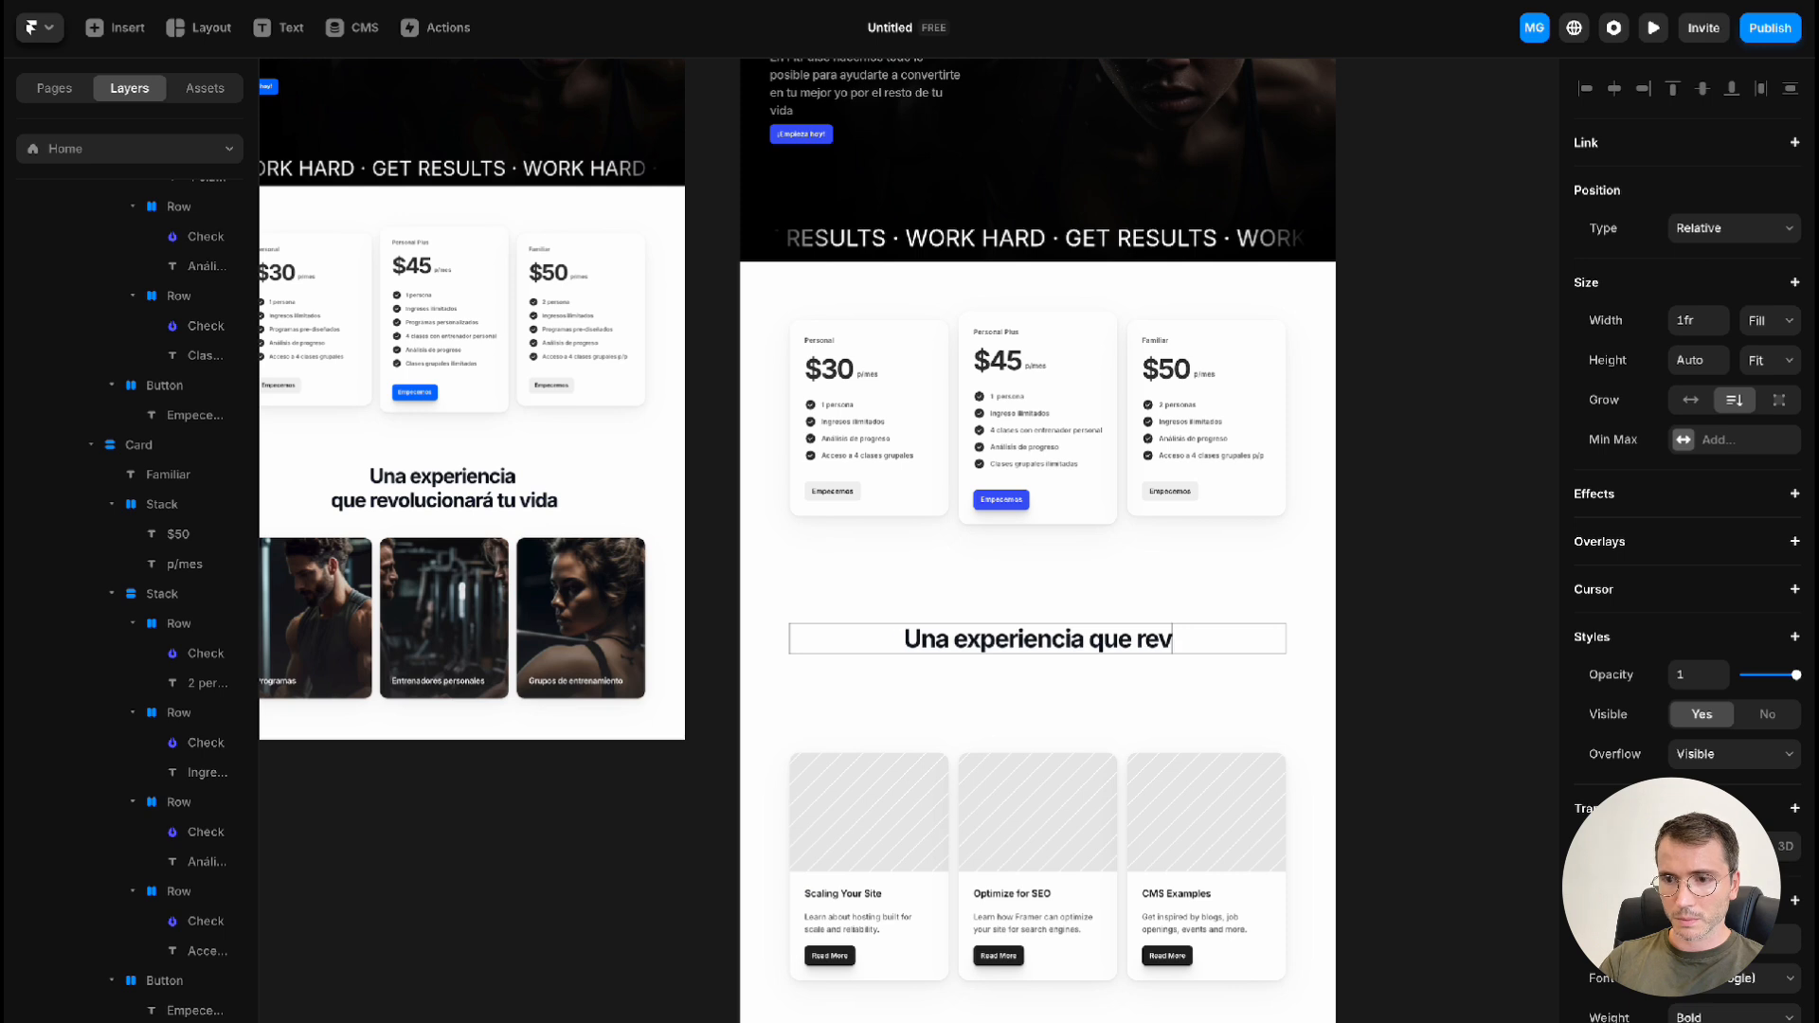
{"action": "type", "text": "oluci"}
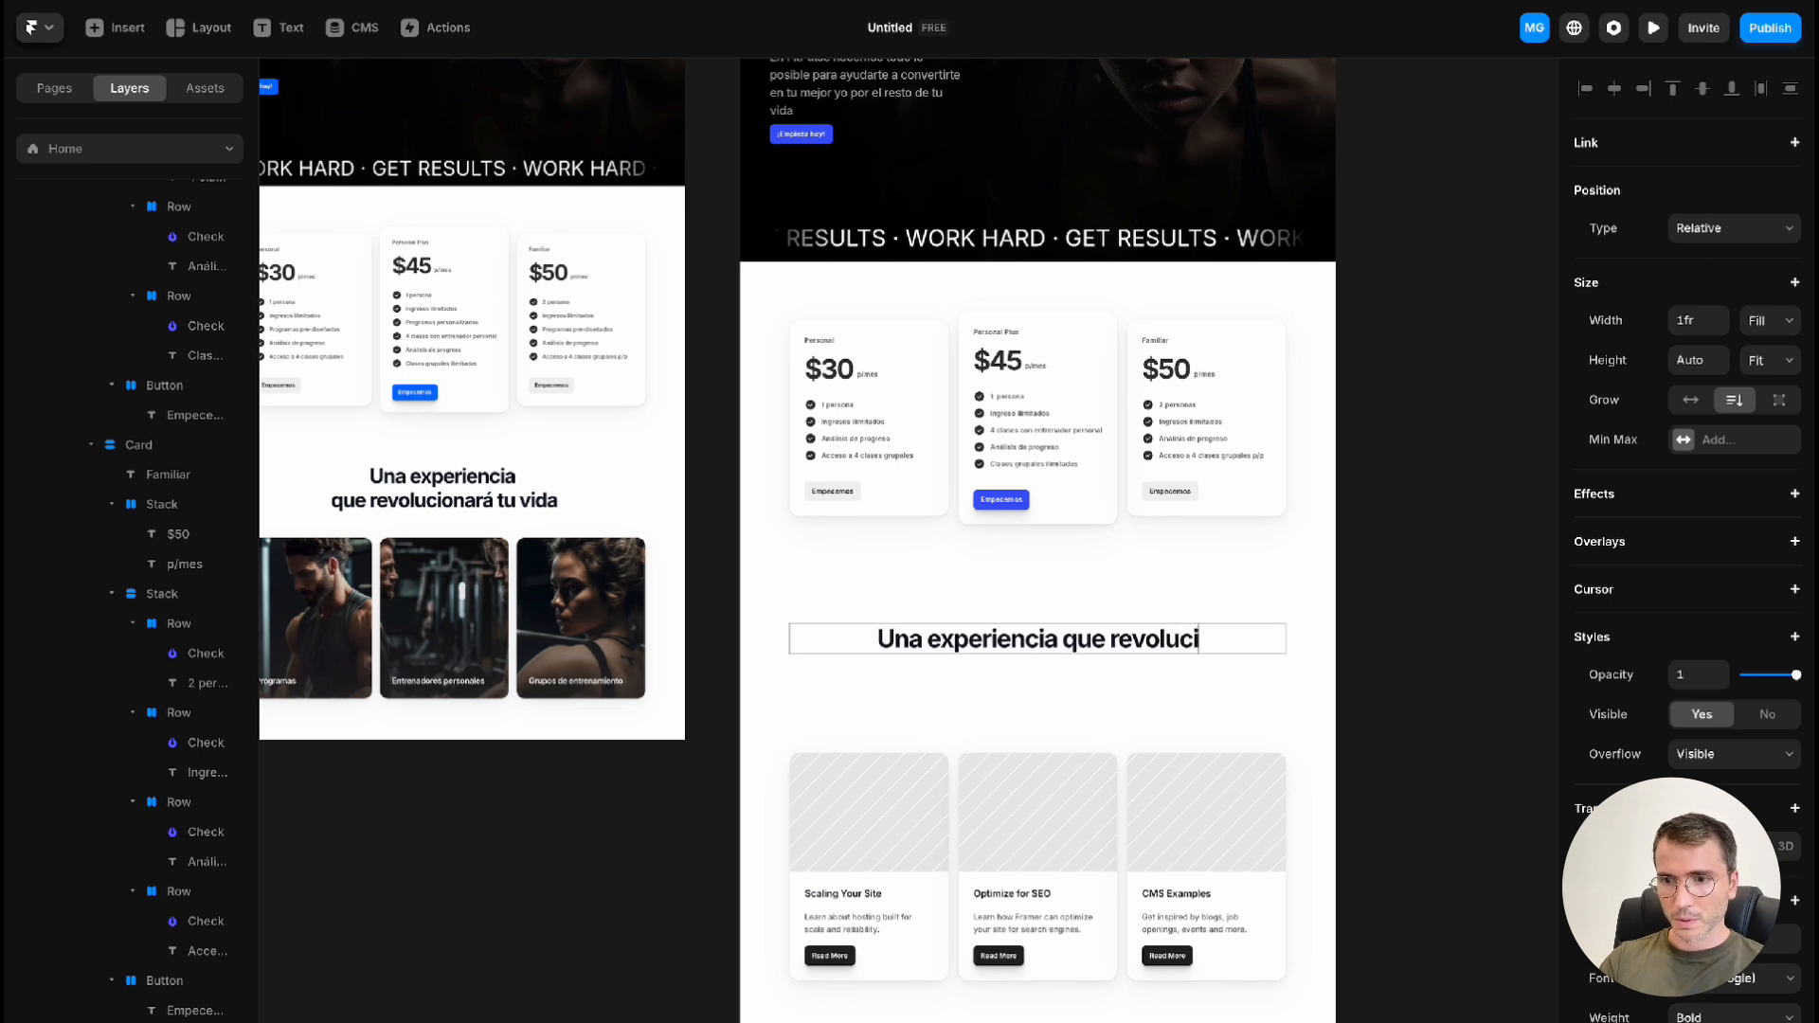
{"action": "type", "text": "onará"}
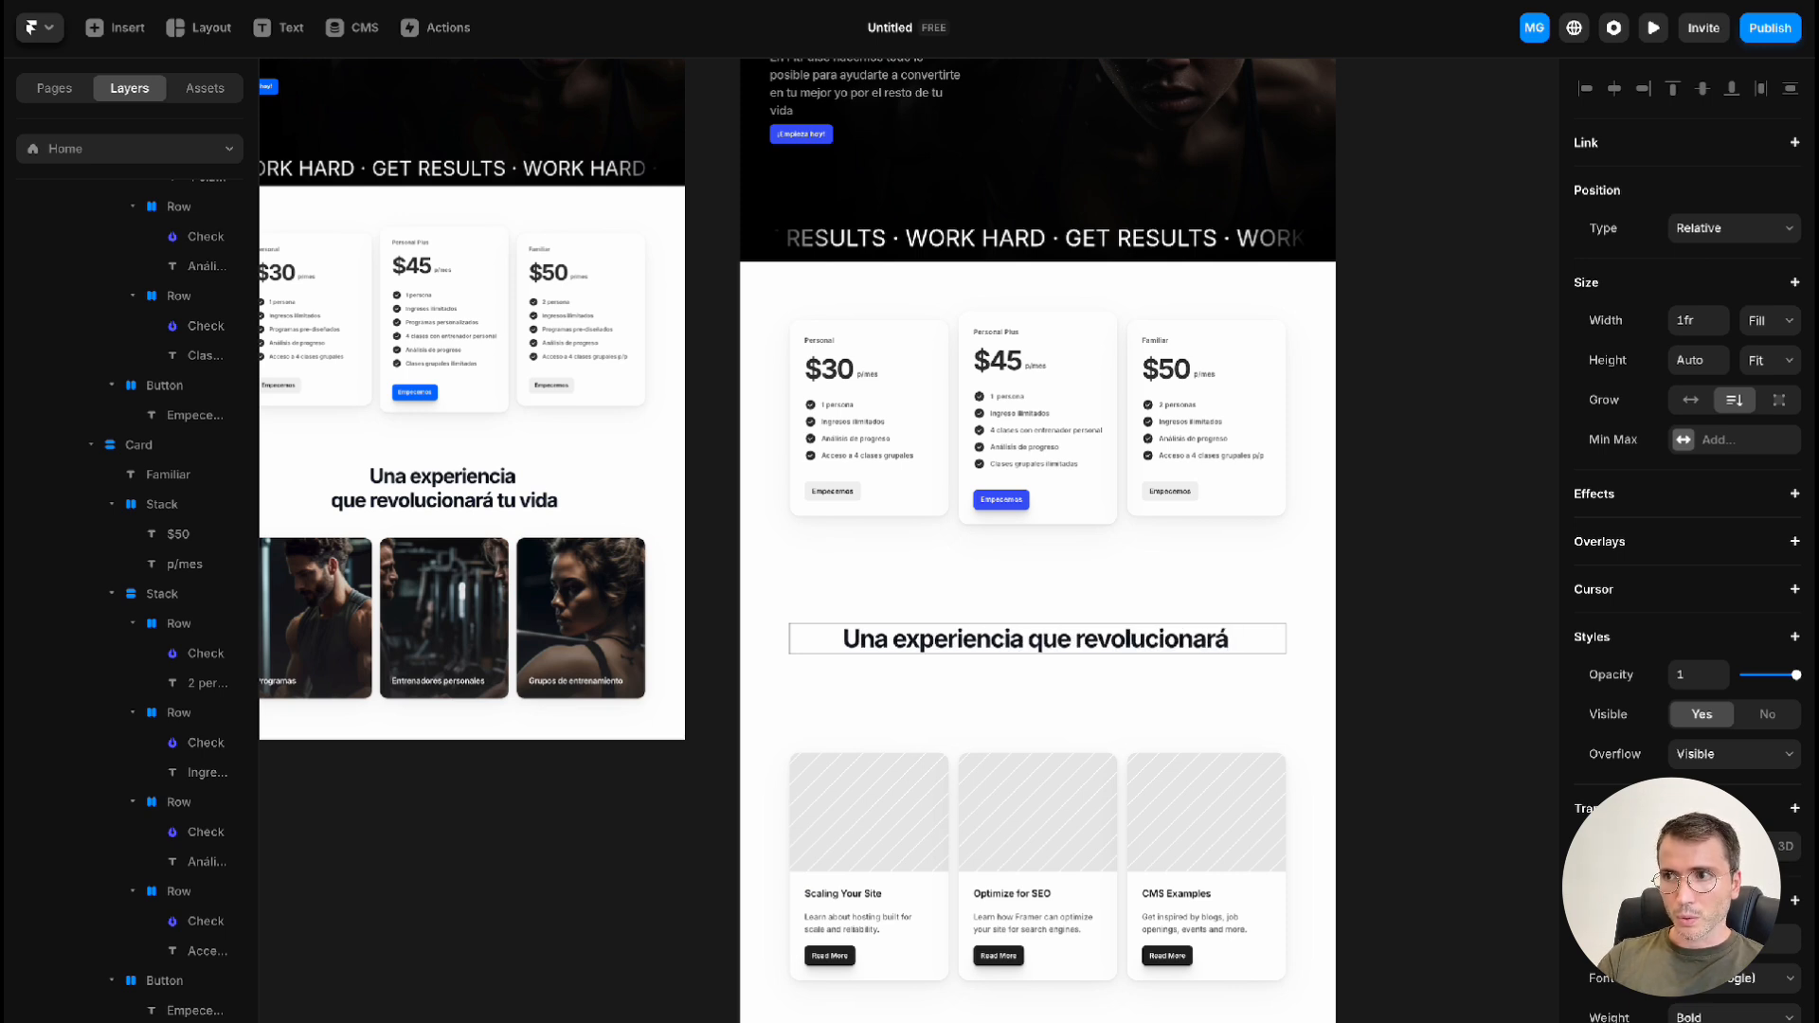
{"action": "type", "text": " tu vida"}
{"action": "left_click", "coordinate": [1373, 623]}
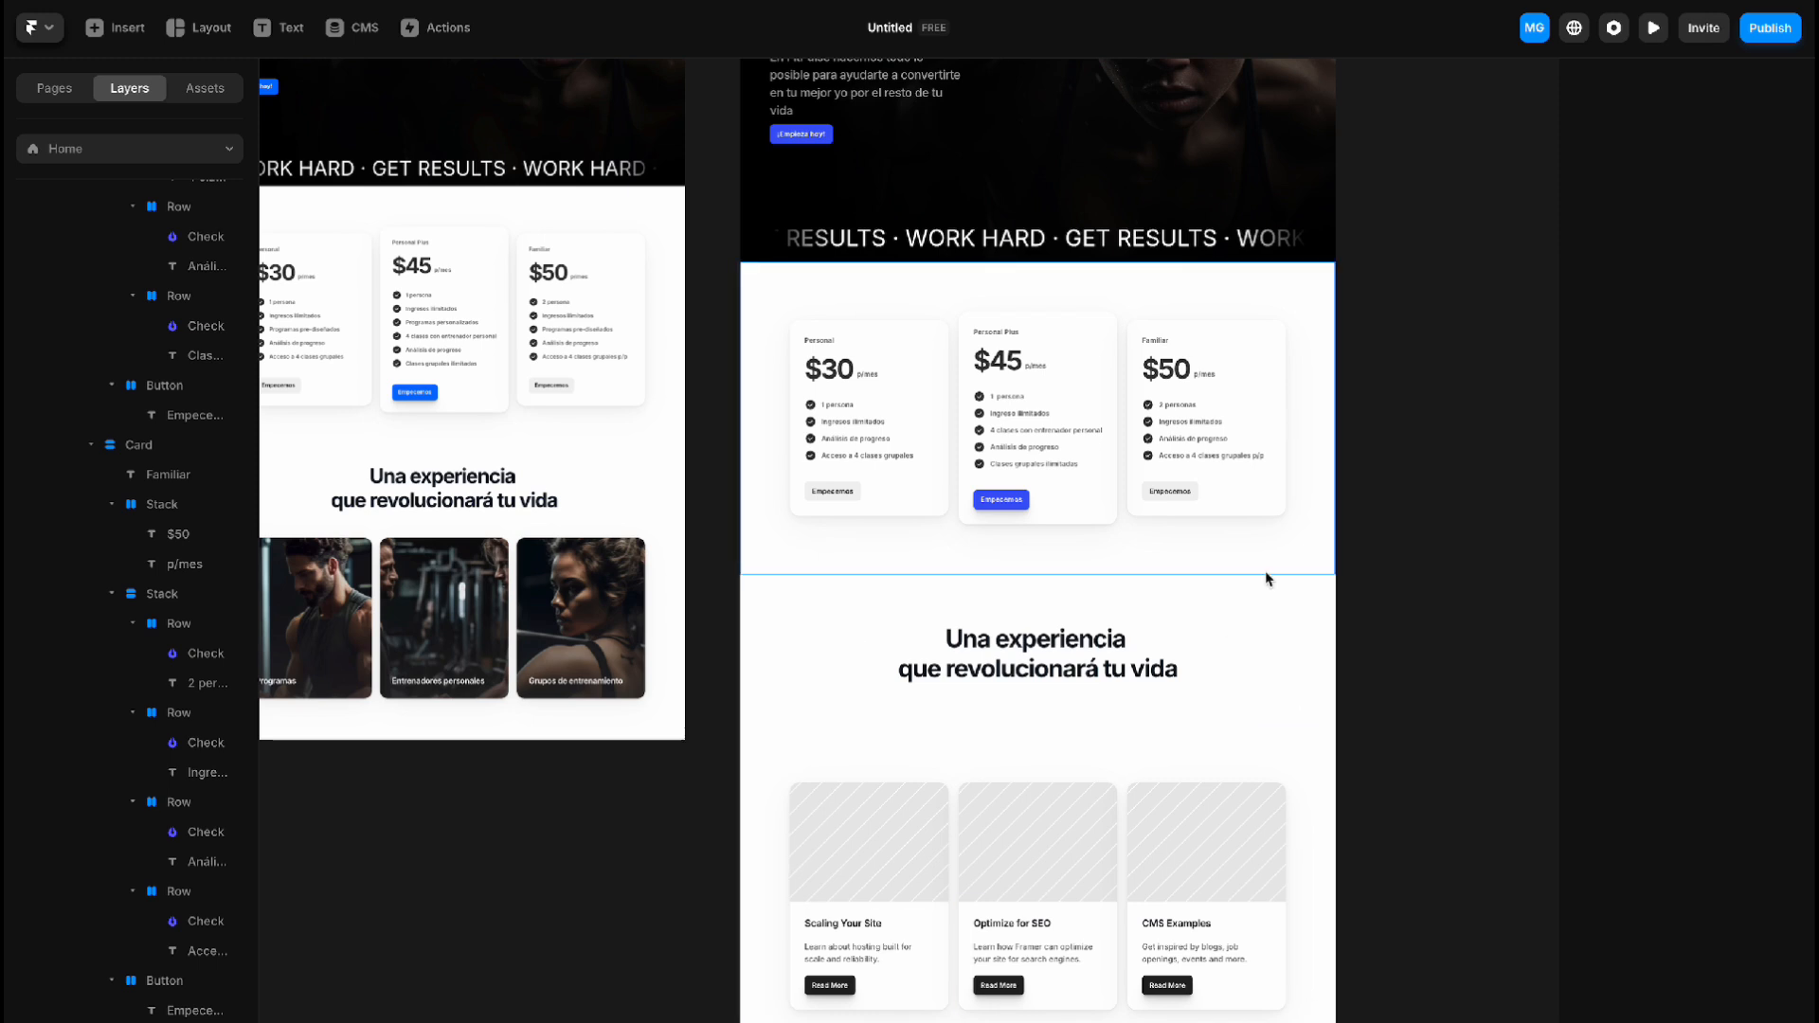
Set the "Una experiencia" section's top padding to 64 and its bottom padding to 0
{"action": "left_click", "coordinate": [1283, 623]}
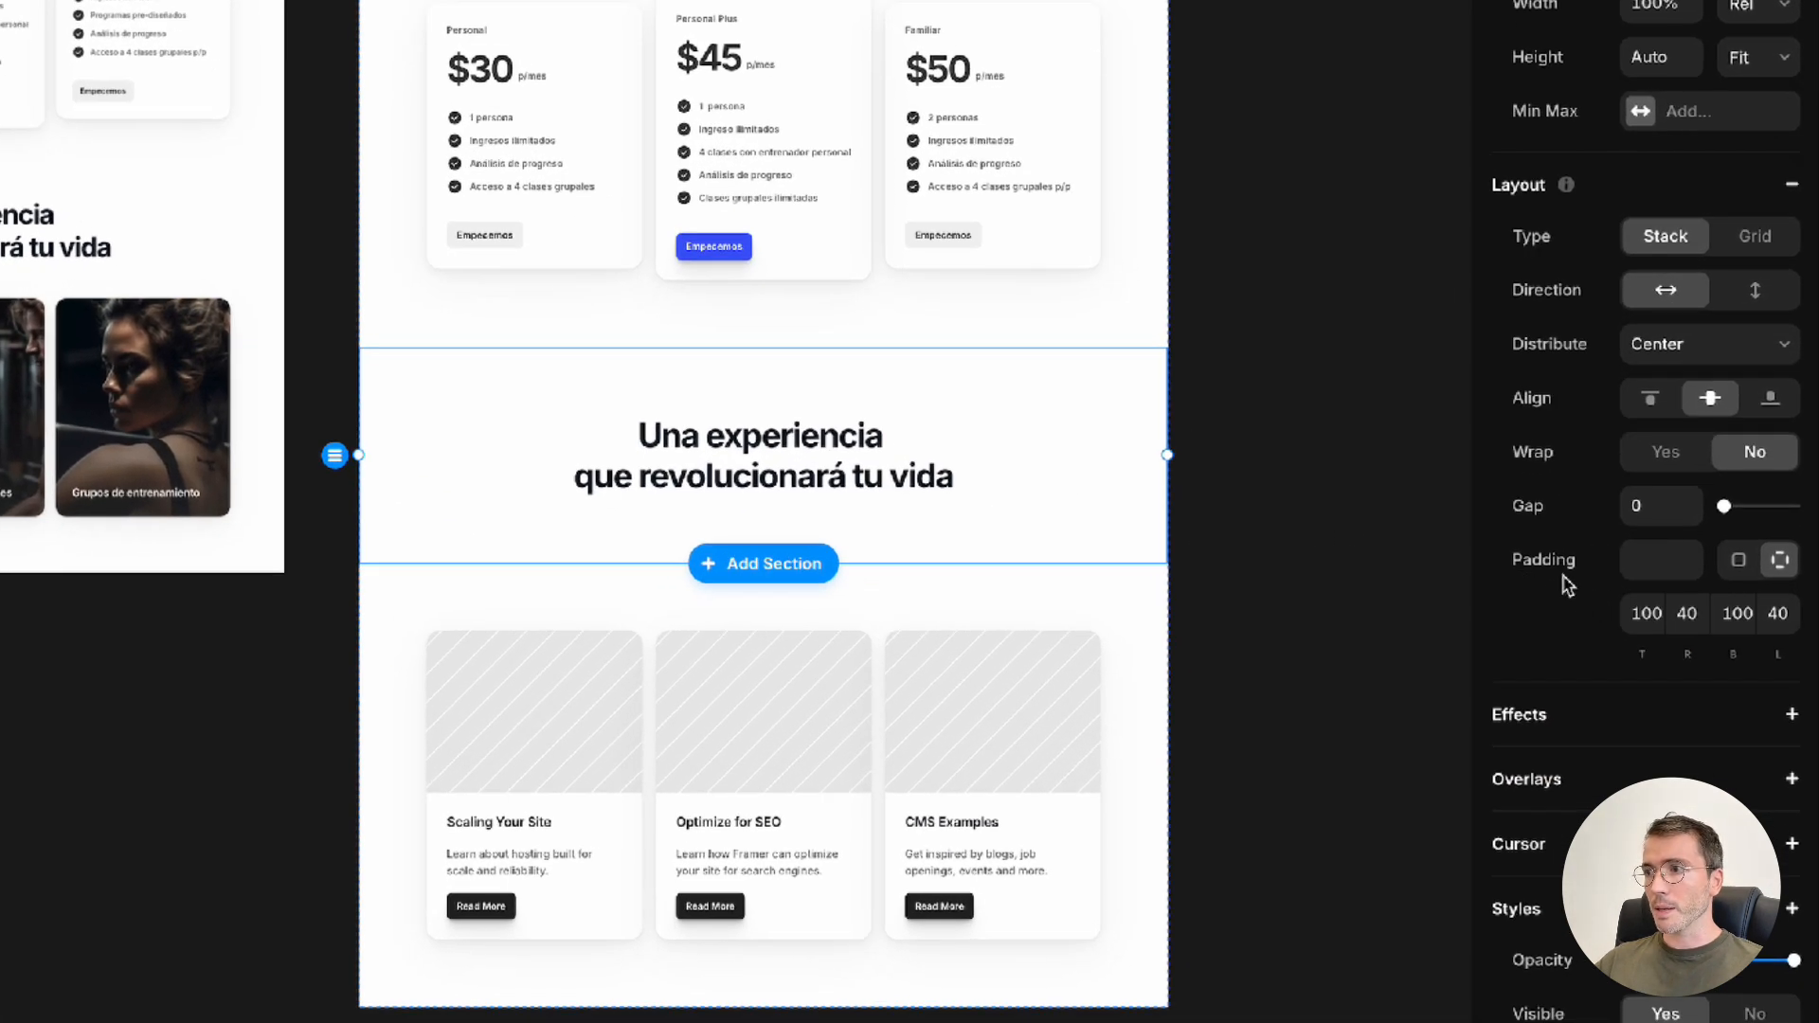
{"action": "left_click", "coordinate": [1647, 613]}
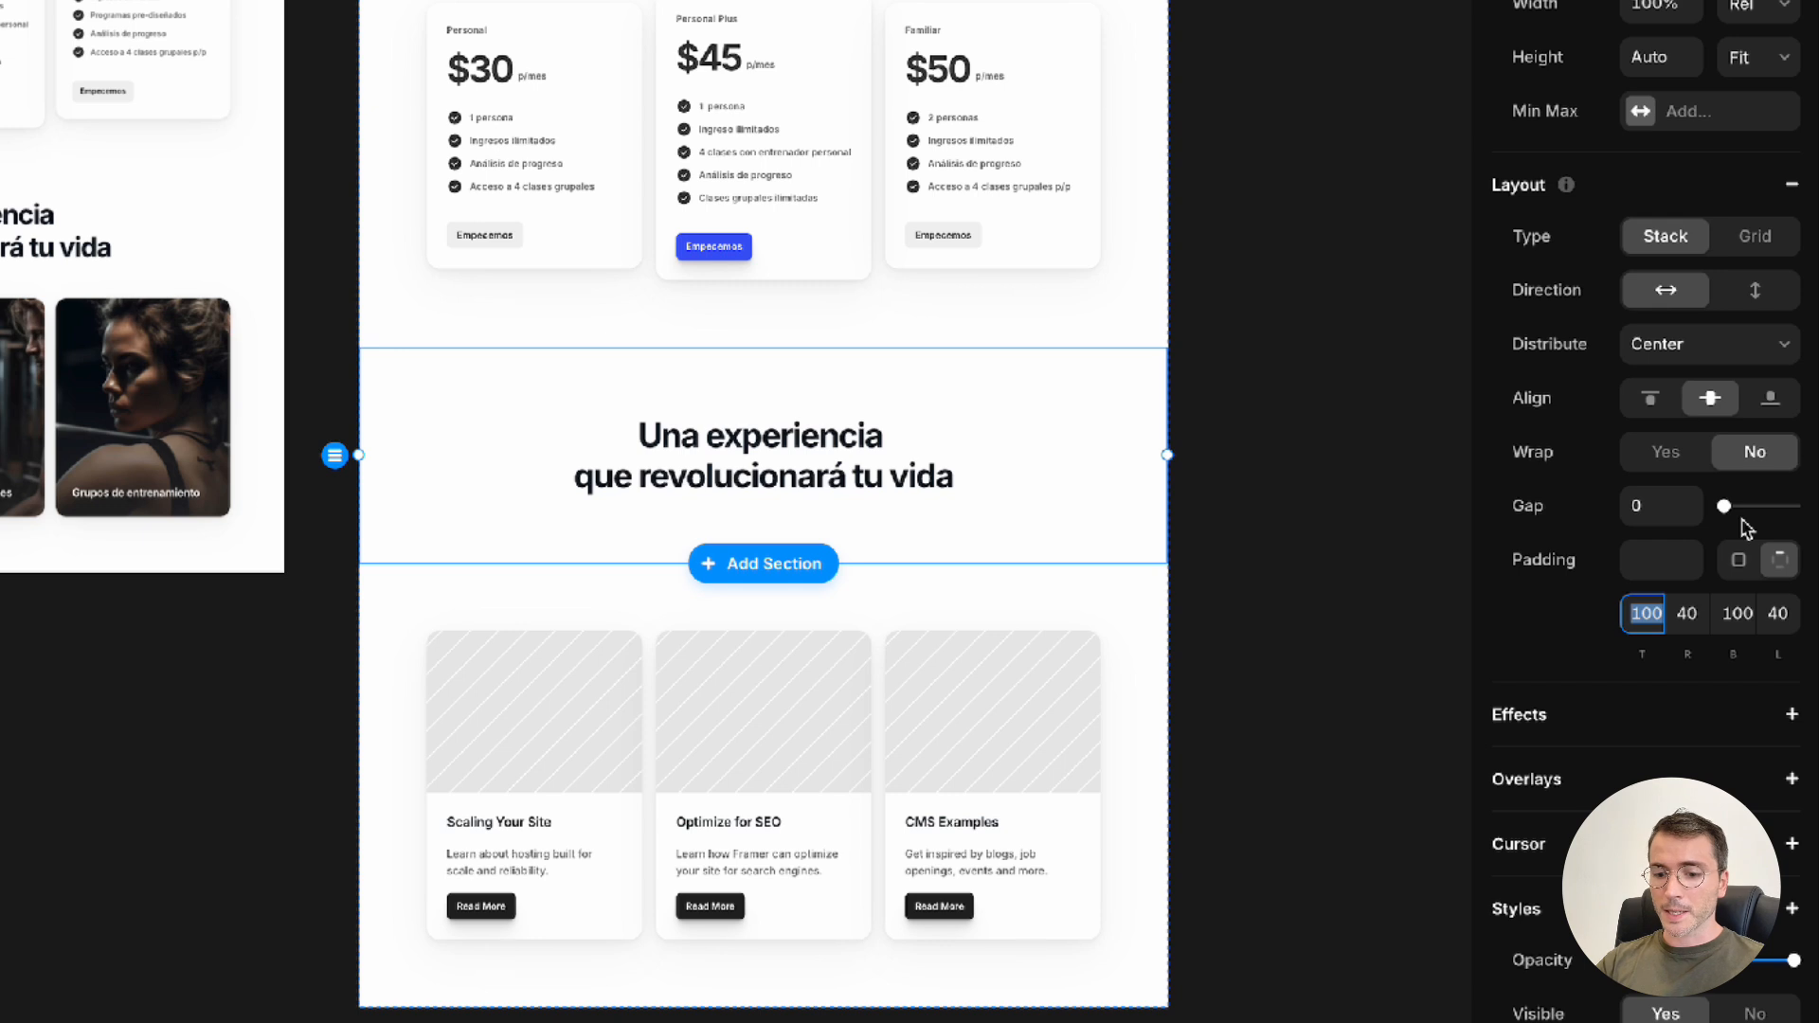
{"action": "type", "text": "64"}
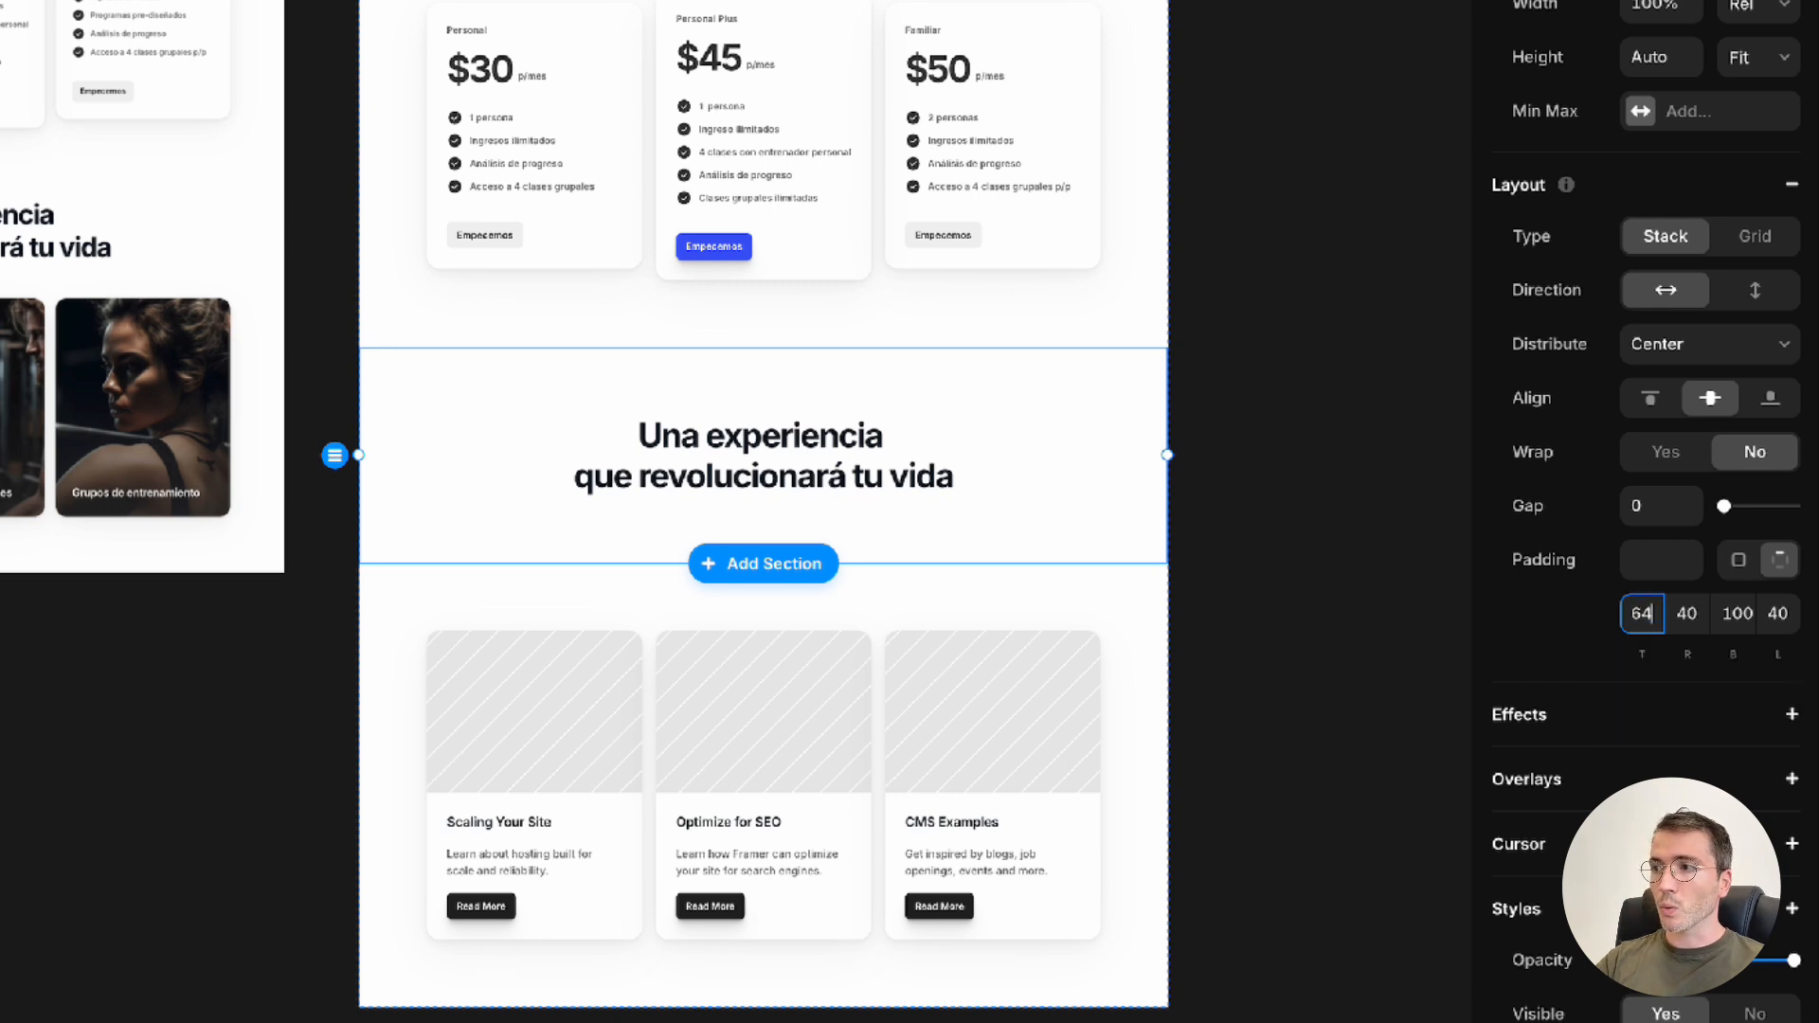
{"action": "key", "text": "Return"}
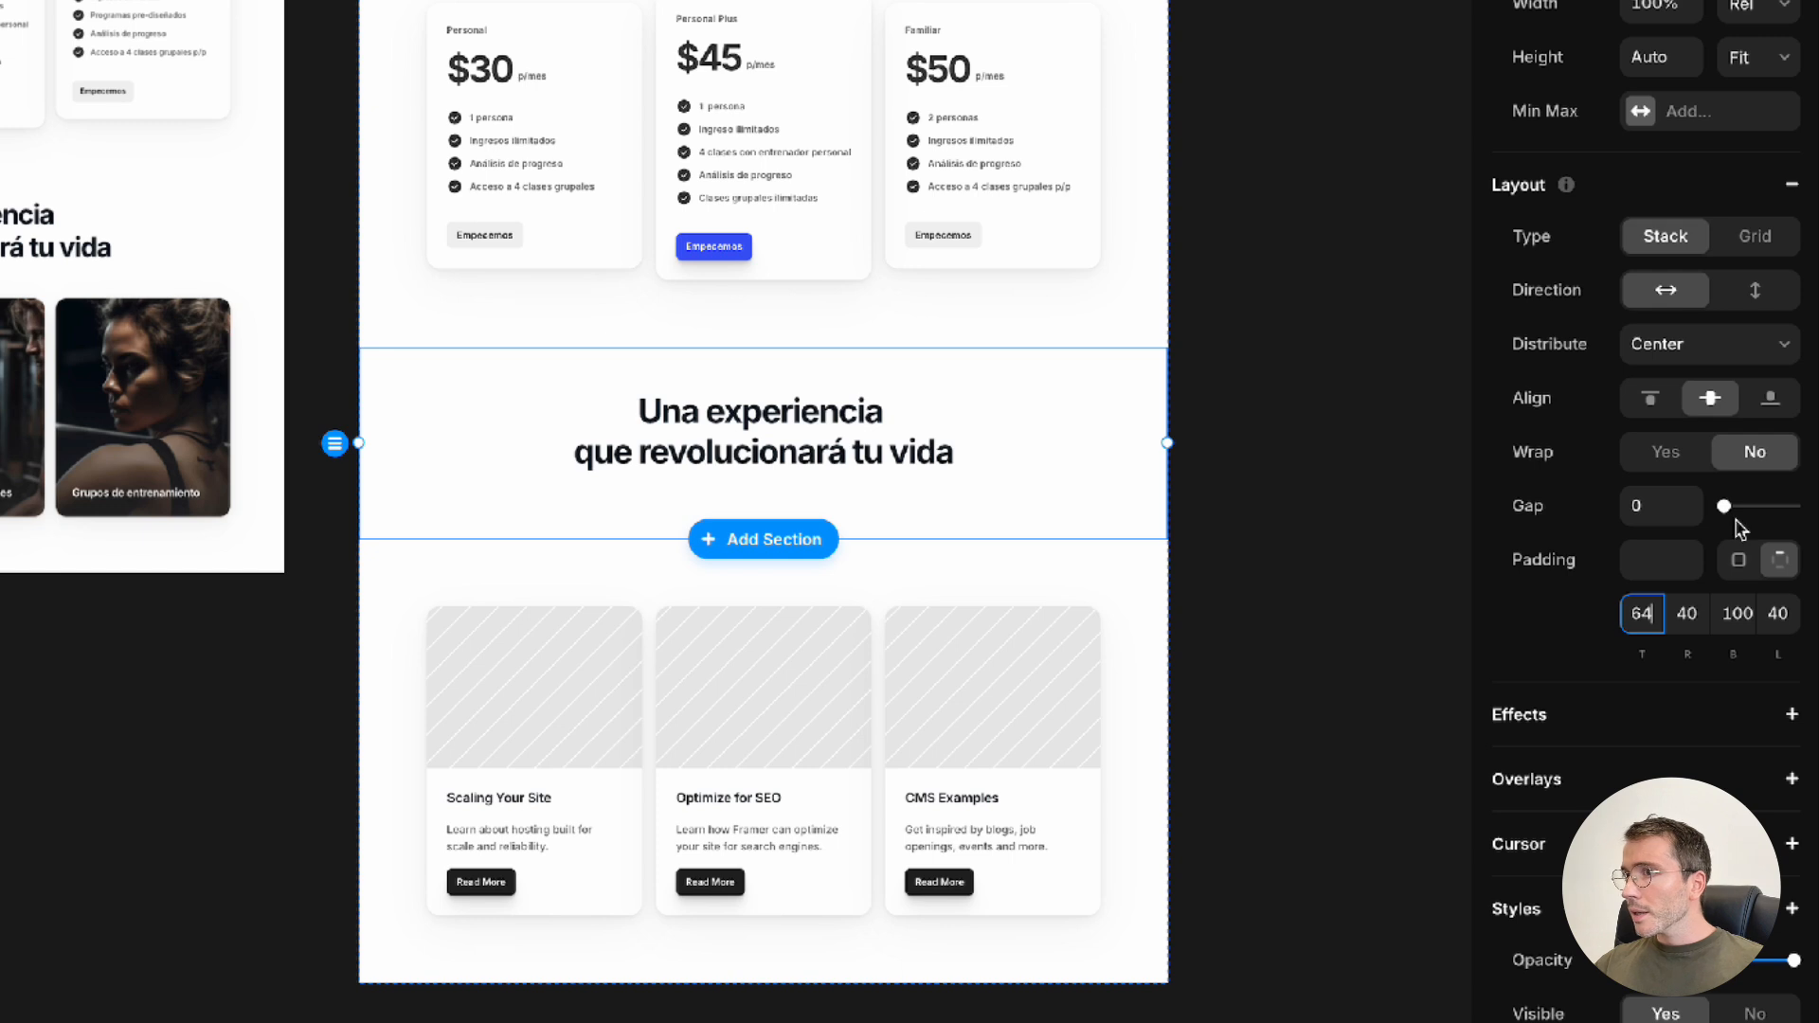
{"action": "left_click", "coordinate": [1740, 614]}
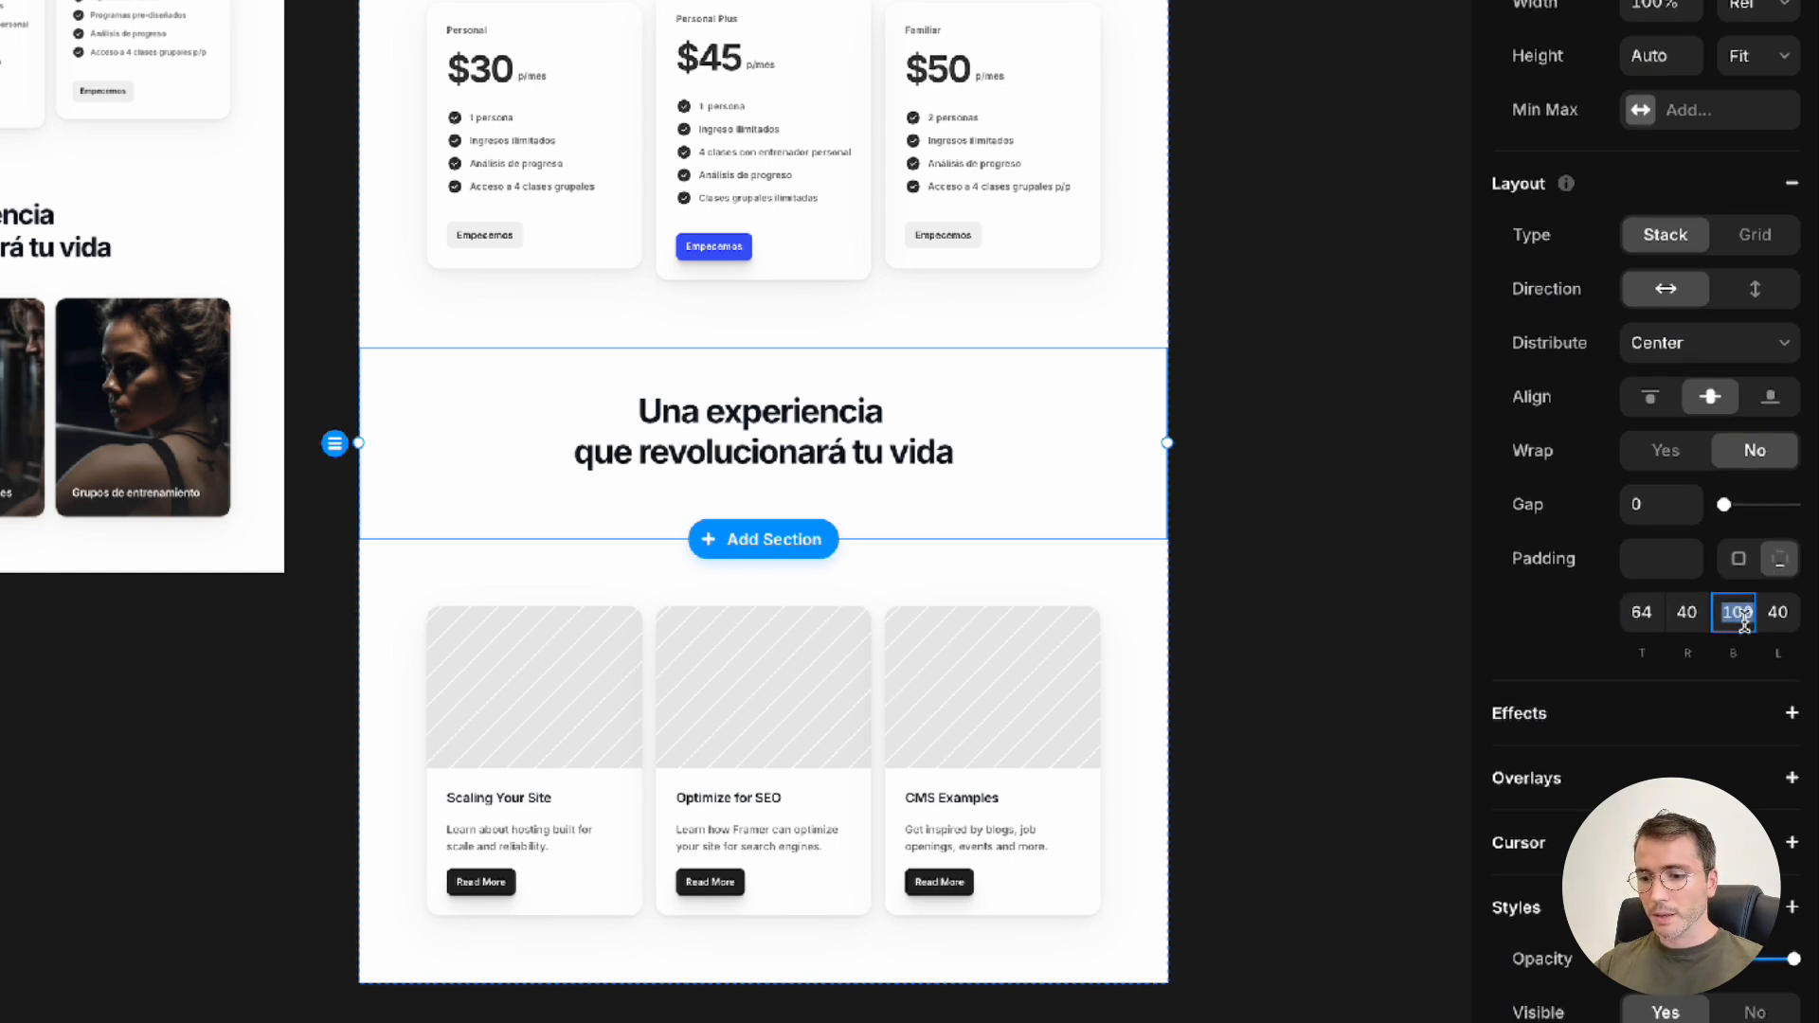
{"action": "type", "text": "0"}
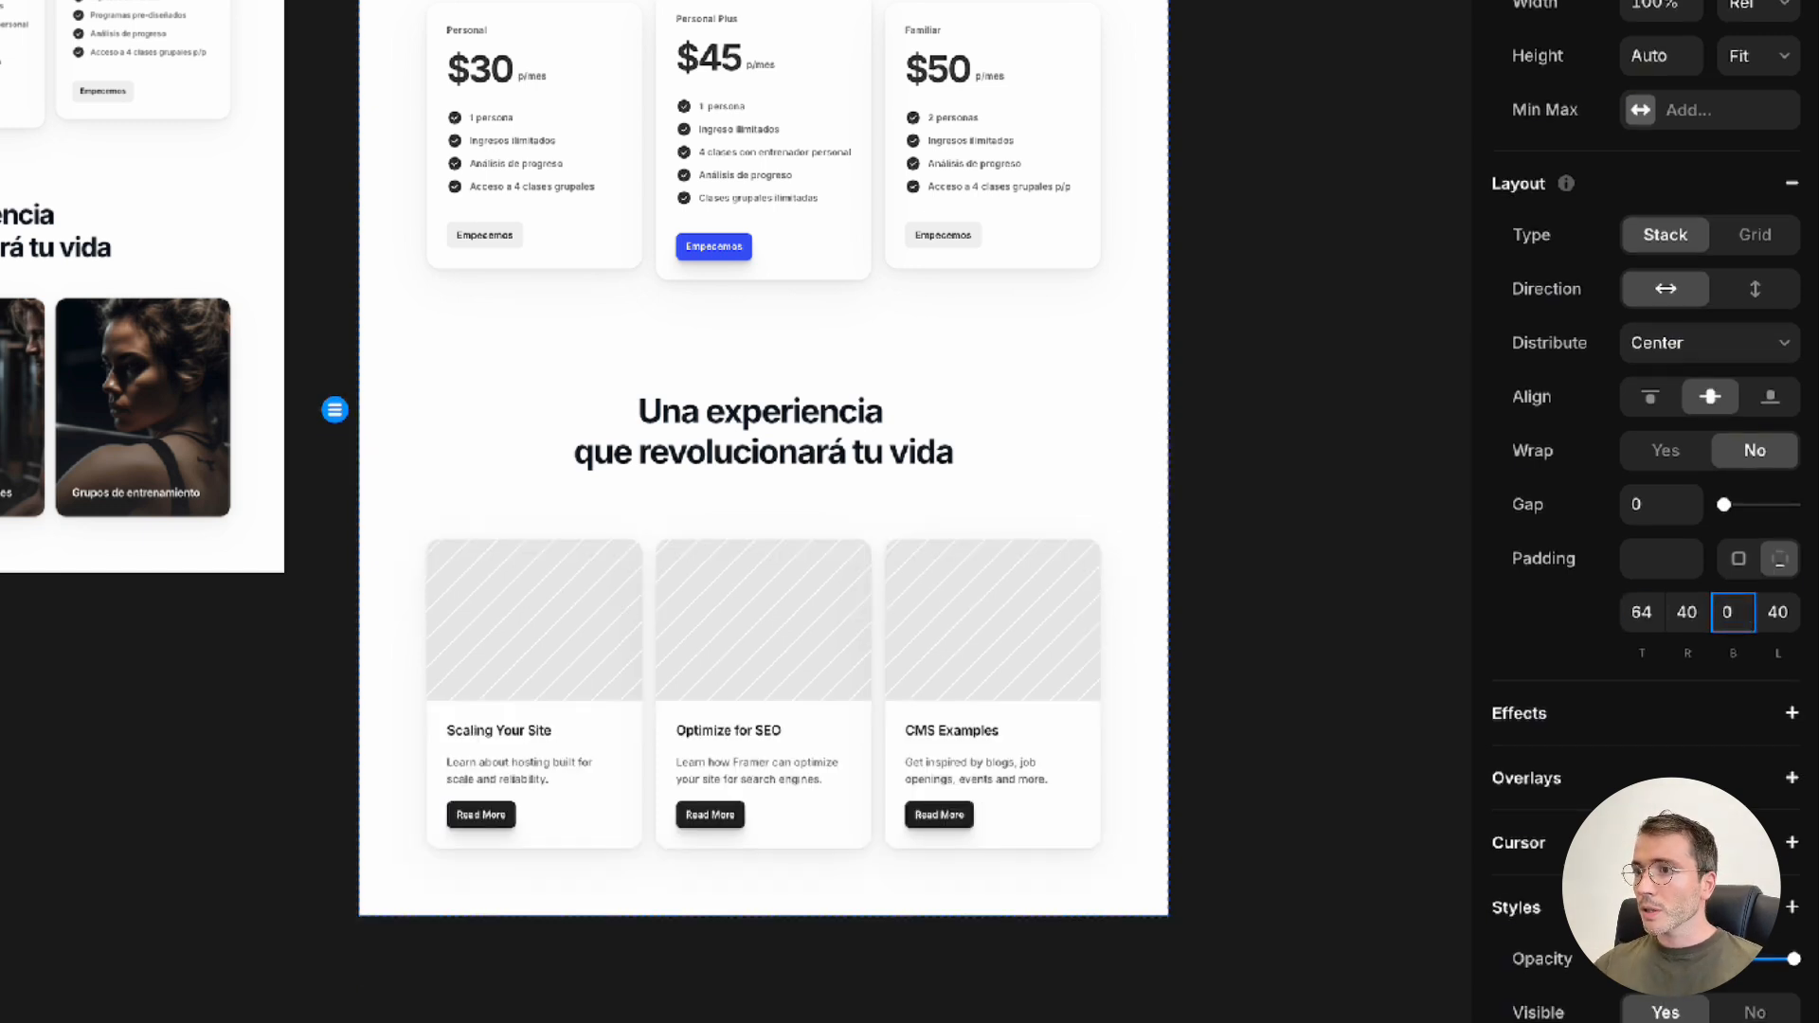
Set the top padding of the card section below the "Una experiencia" heading to 64
{"action": "left_click", "coordinate": [925, 519]}
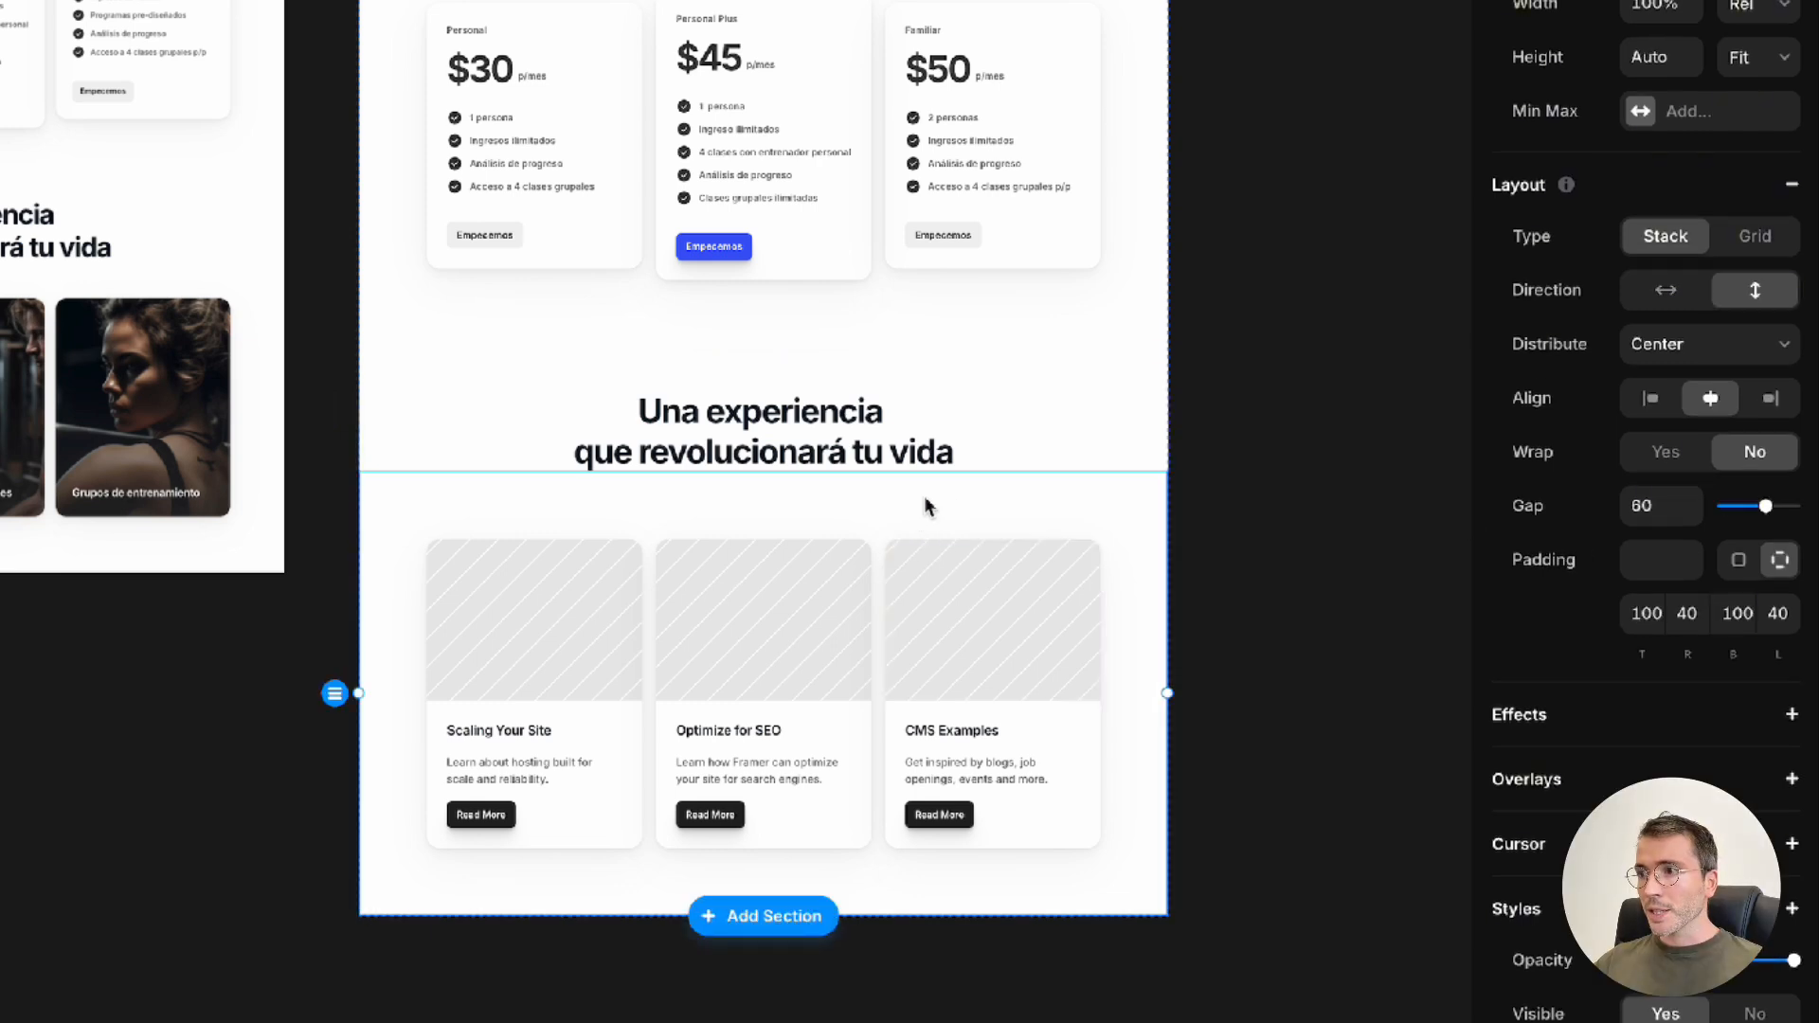
{"action": "left_click", "coordinate": [1653, 613]}
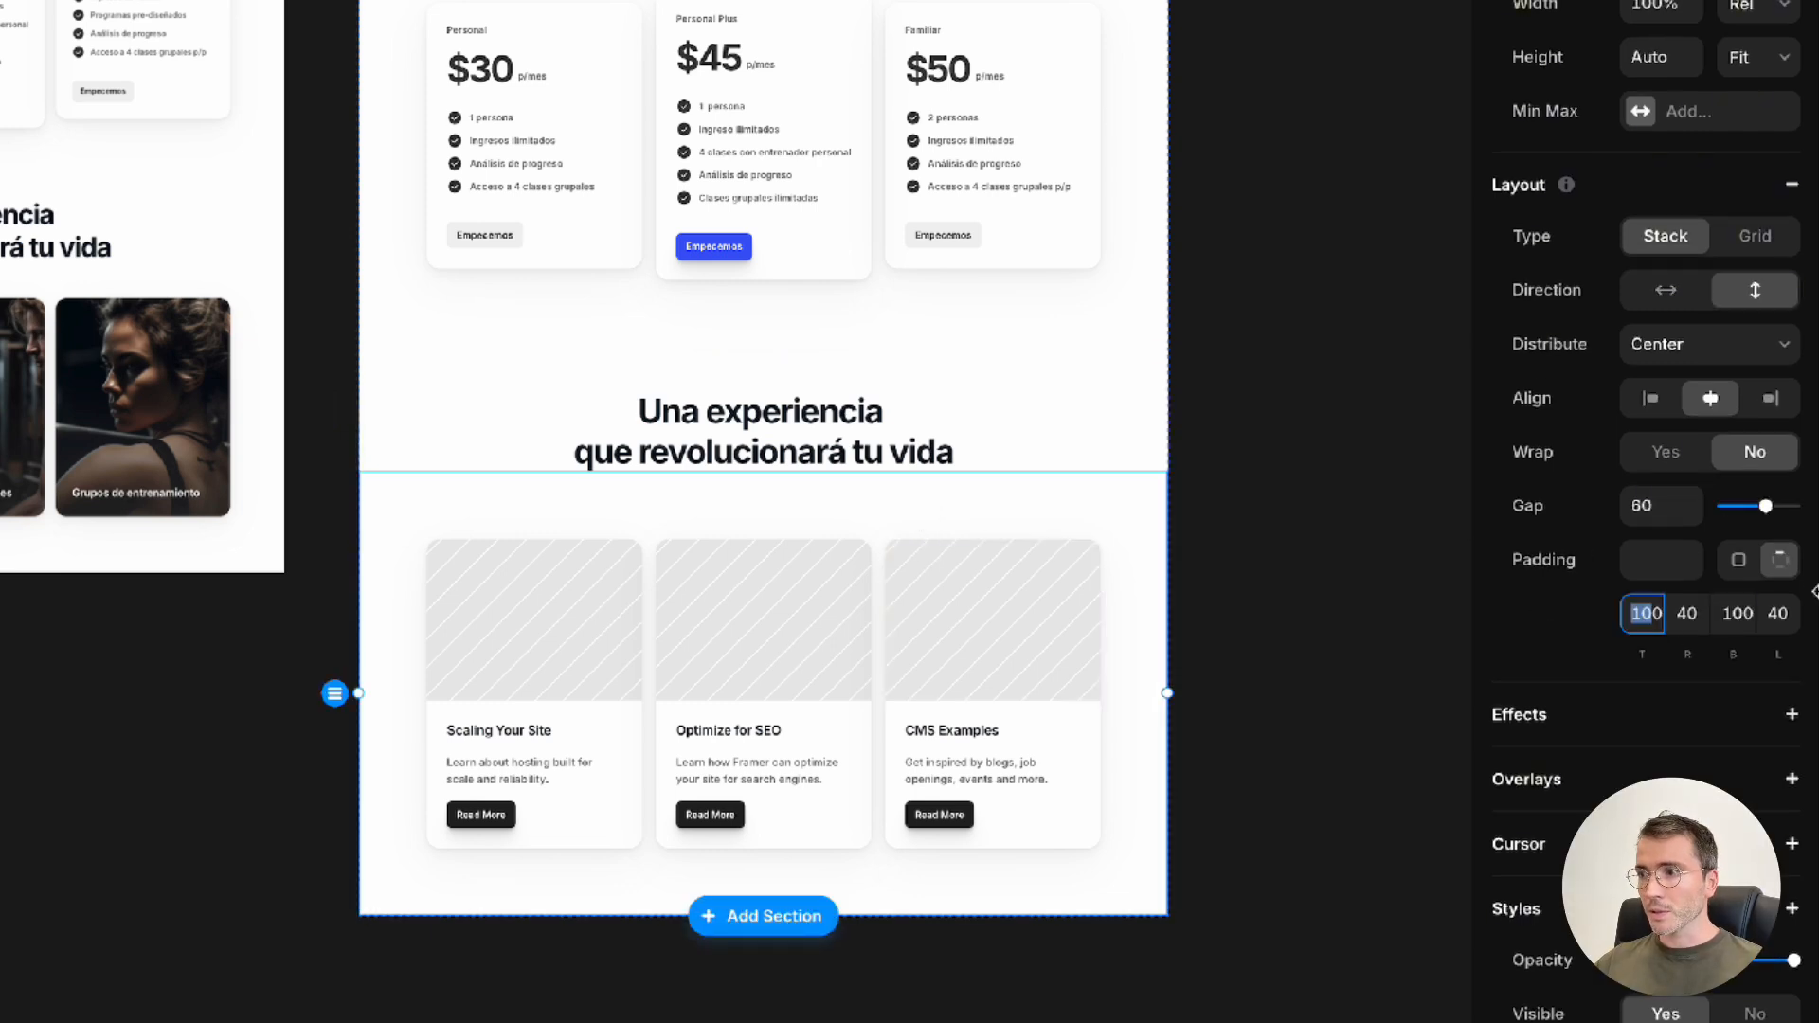
{"action": "type", "text": "640"}
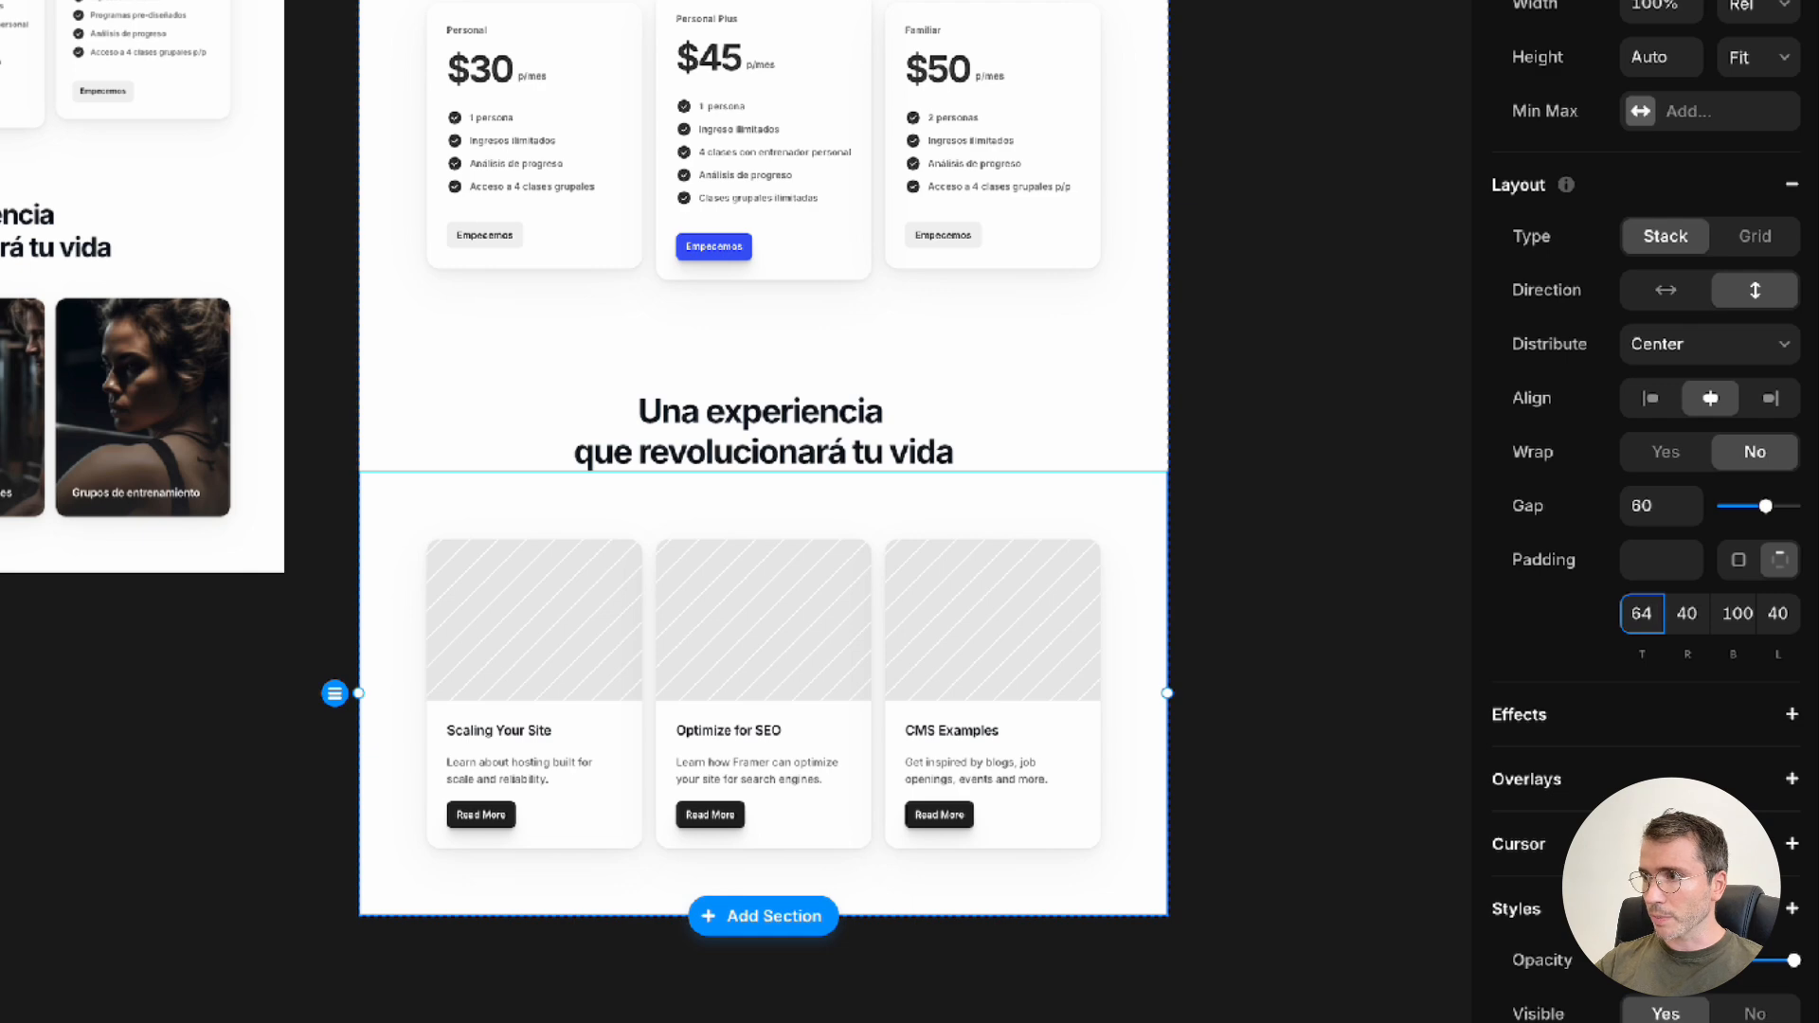
{"action": "key", "text": "Return"}
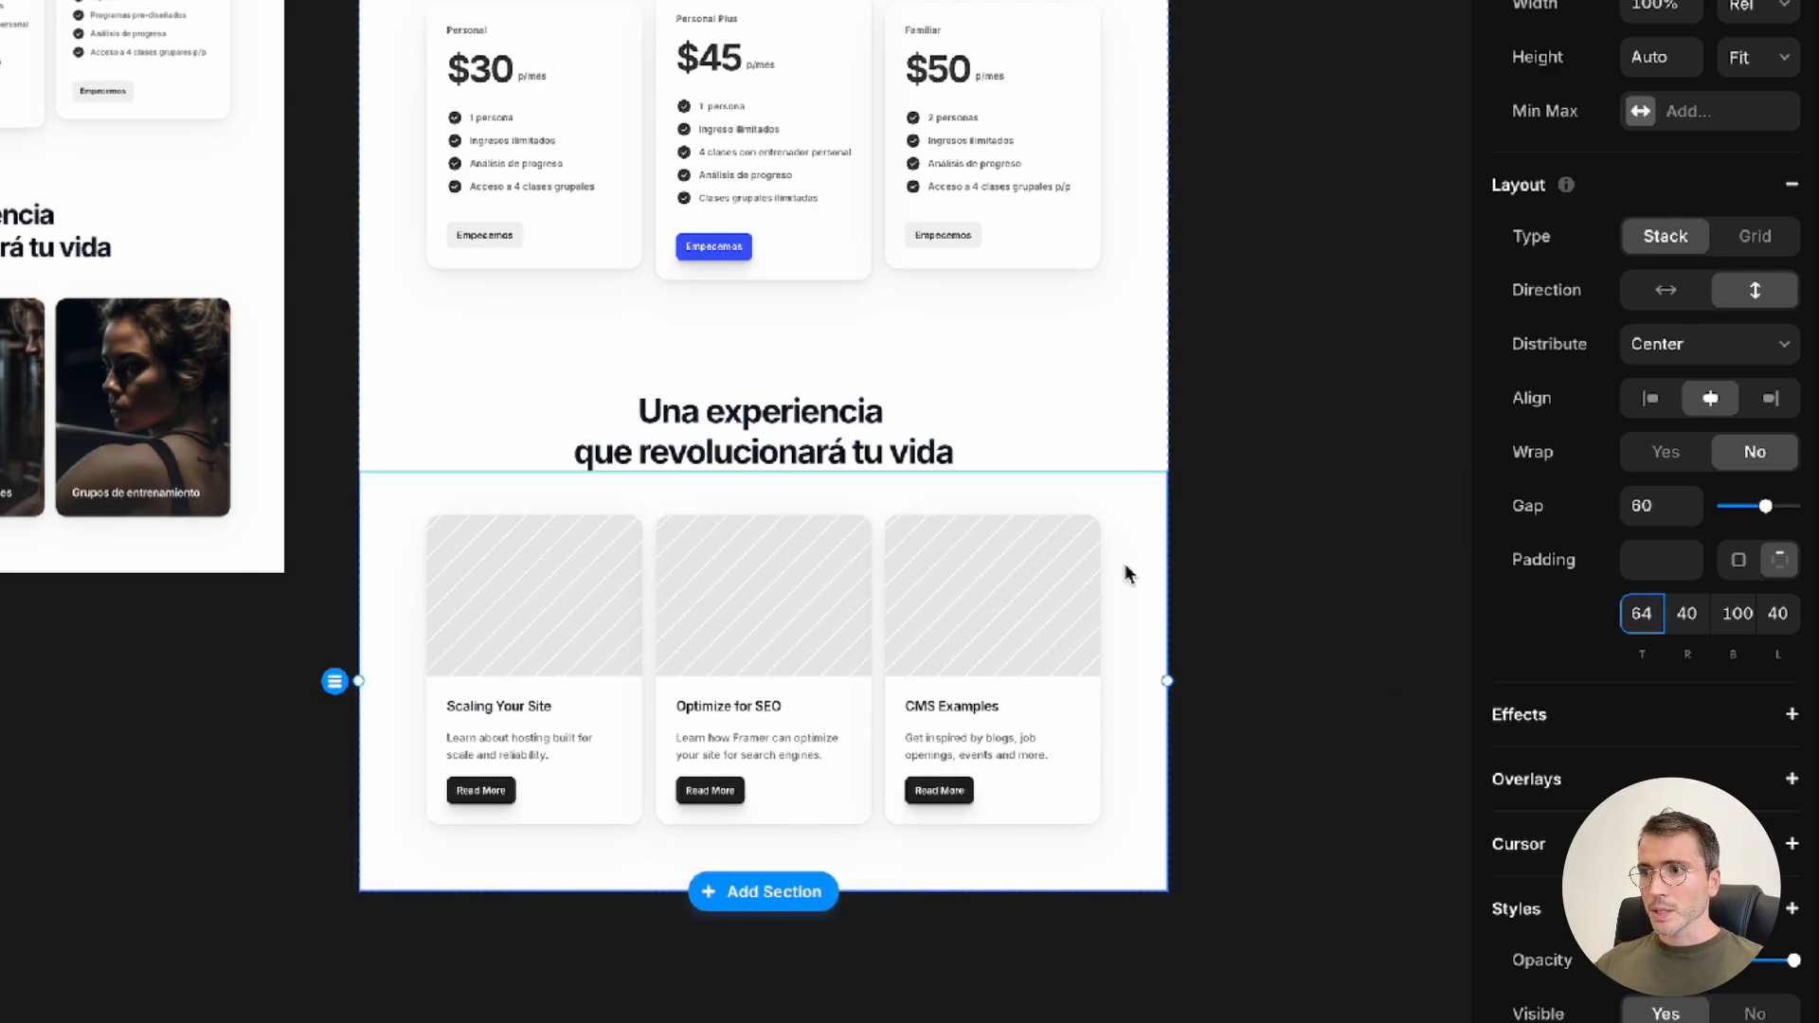
{"action": "left_click", "coordinate": [1283, 441]}
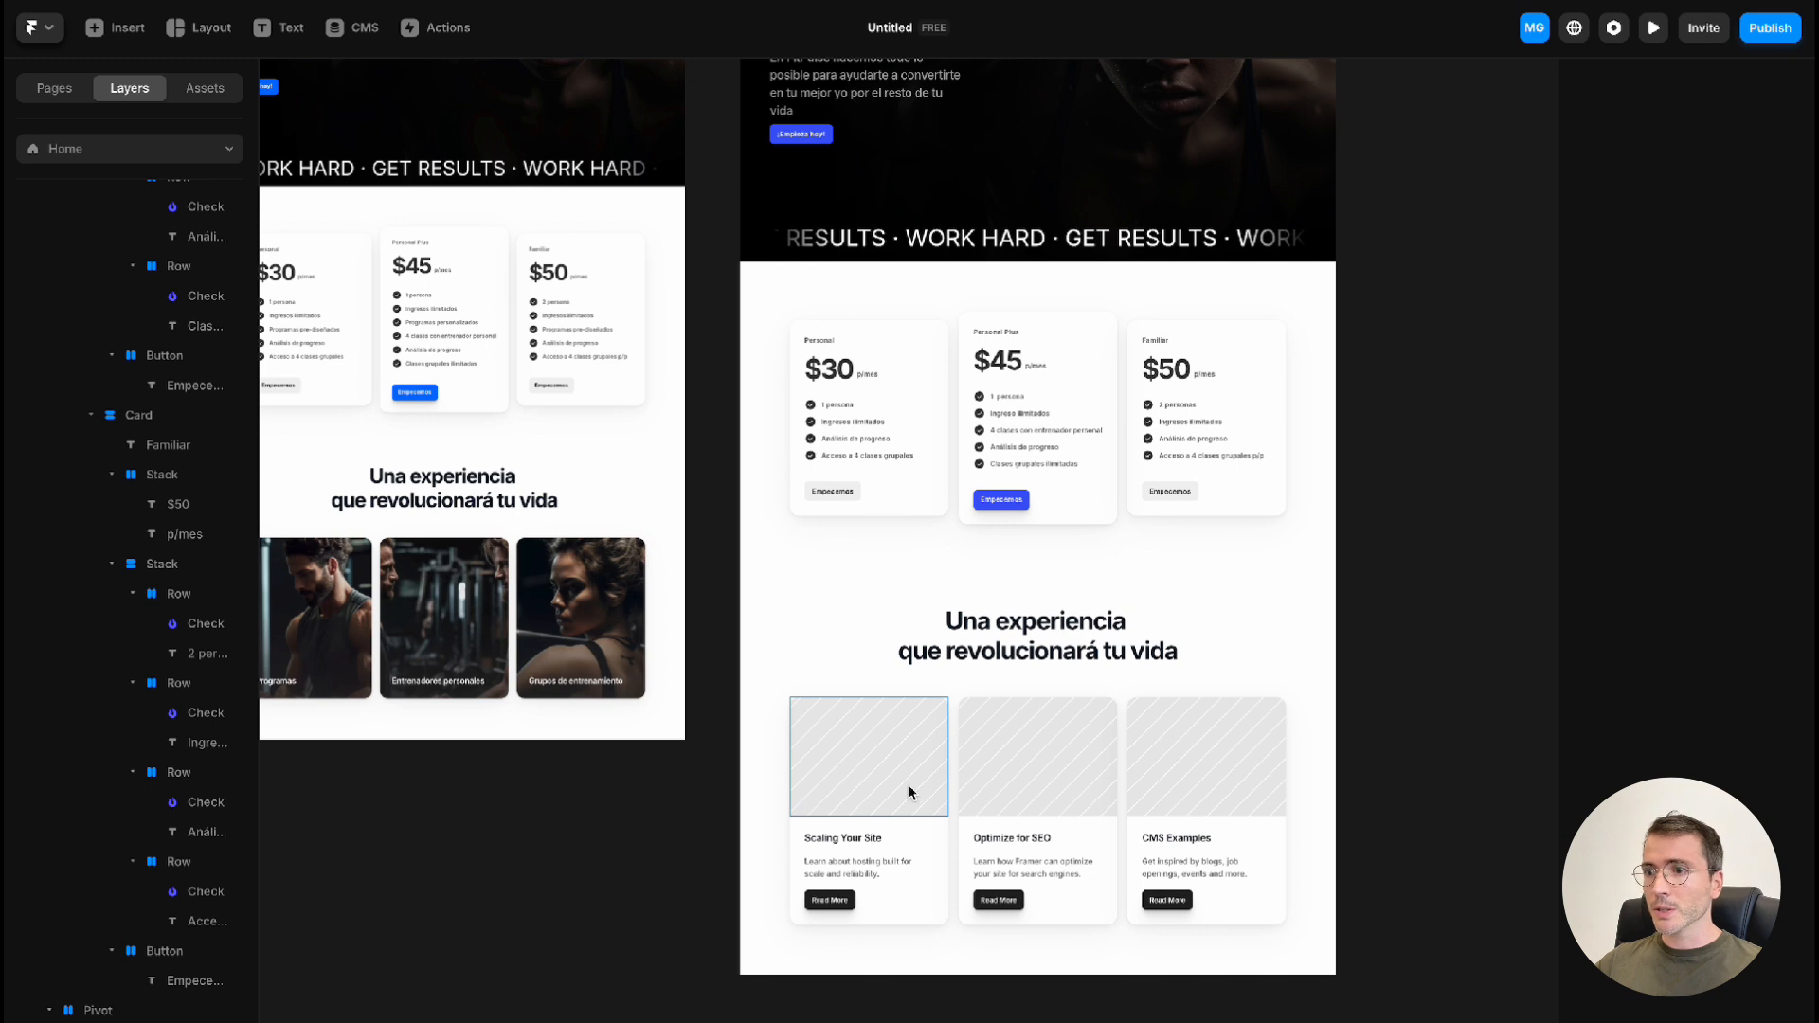
Delete the Read More buttons and the description texts from all three cards in the section
{"action": "left_click", "coordinate": [846, 900]}
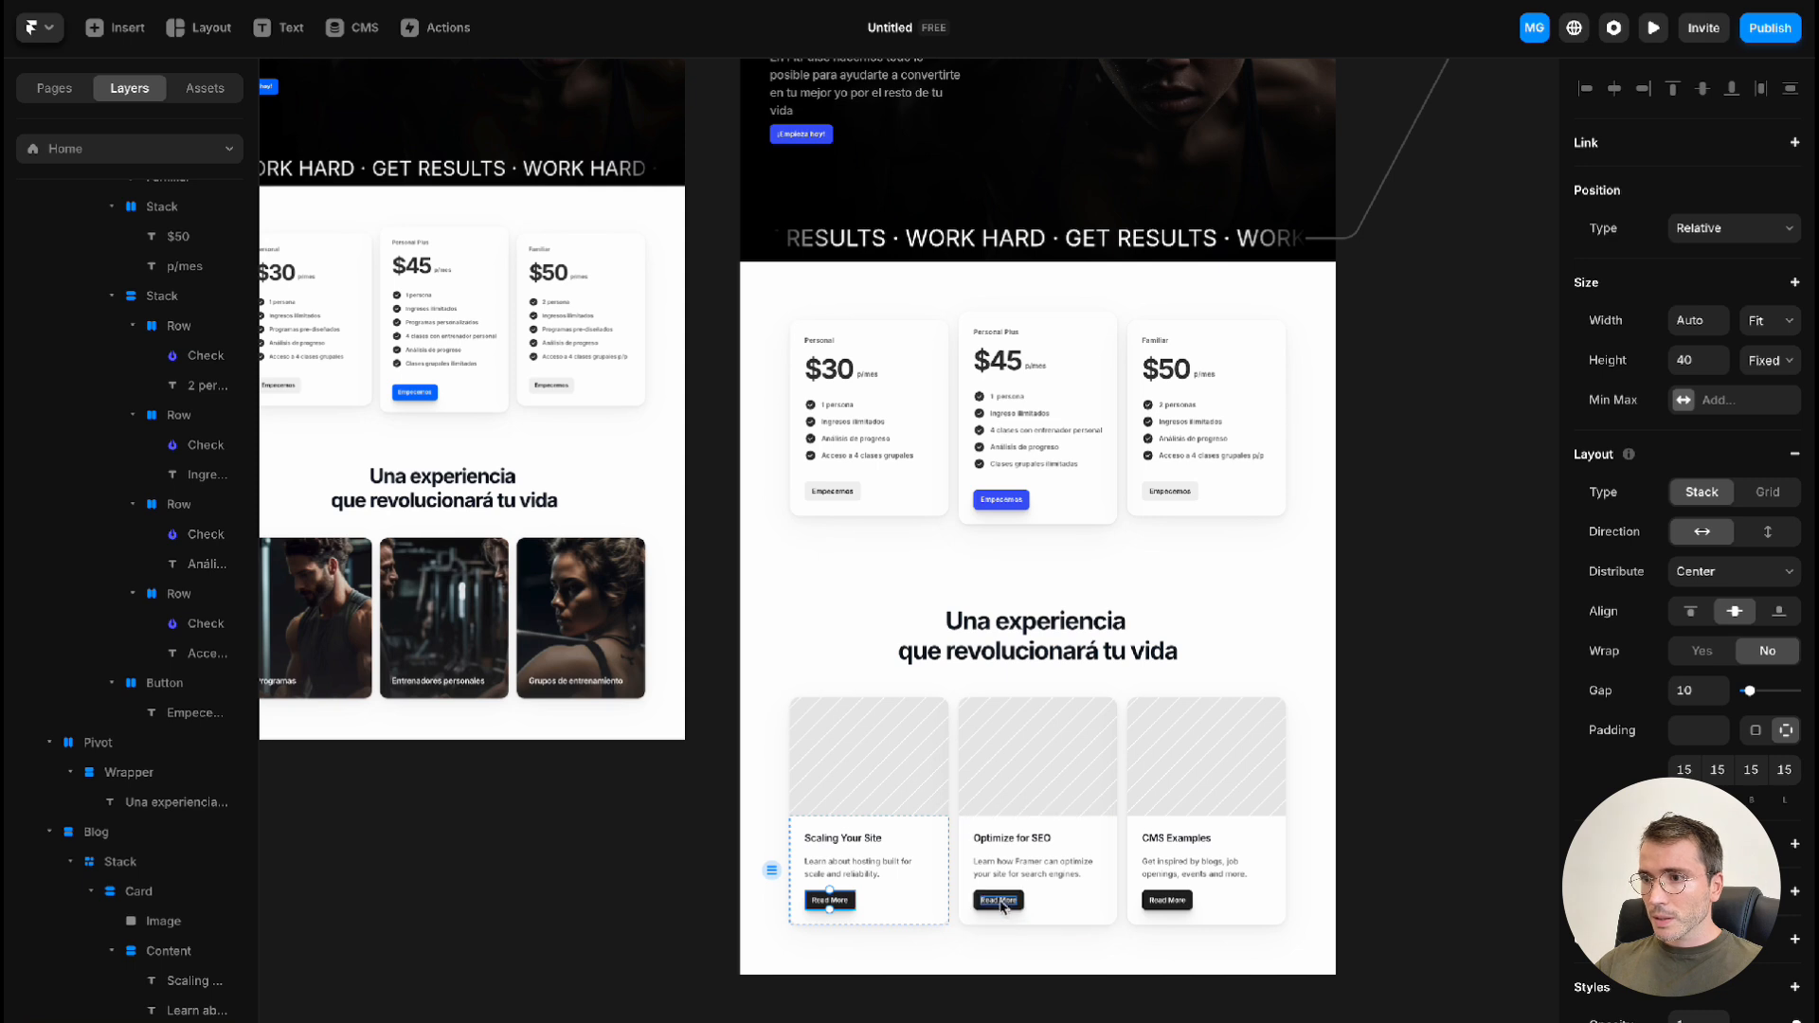
{"action": "left_click", "coordinate": [1007, 900], "text": "shift"}
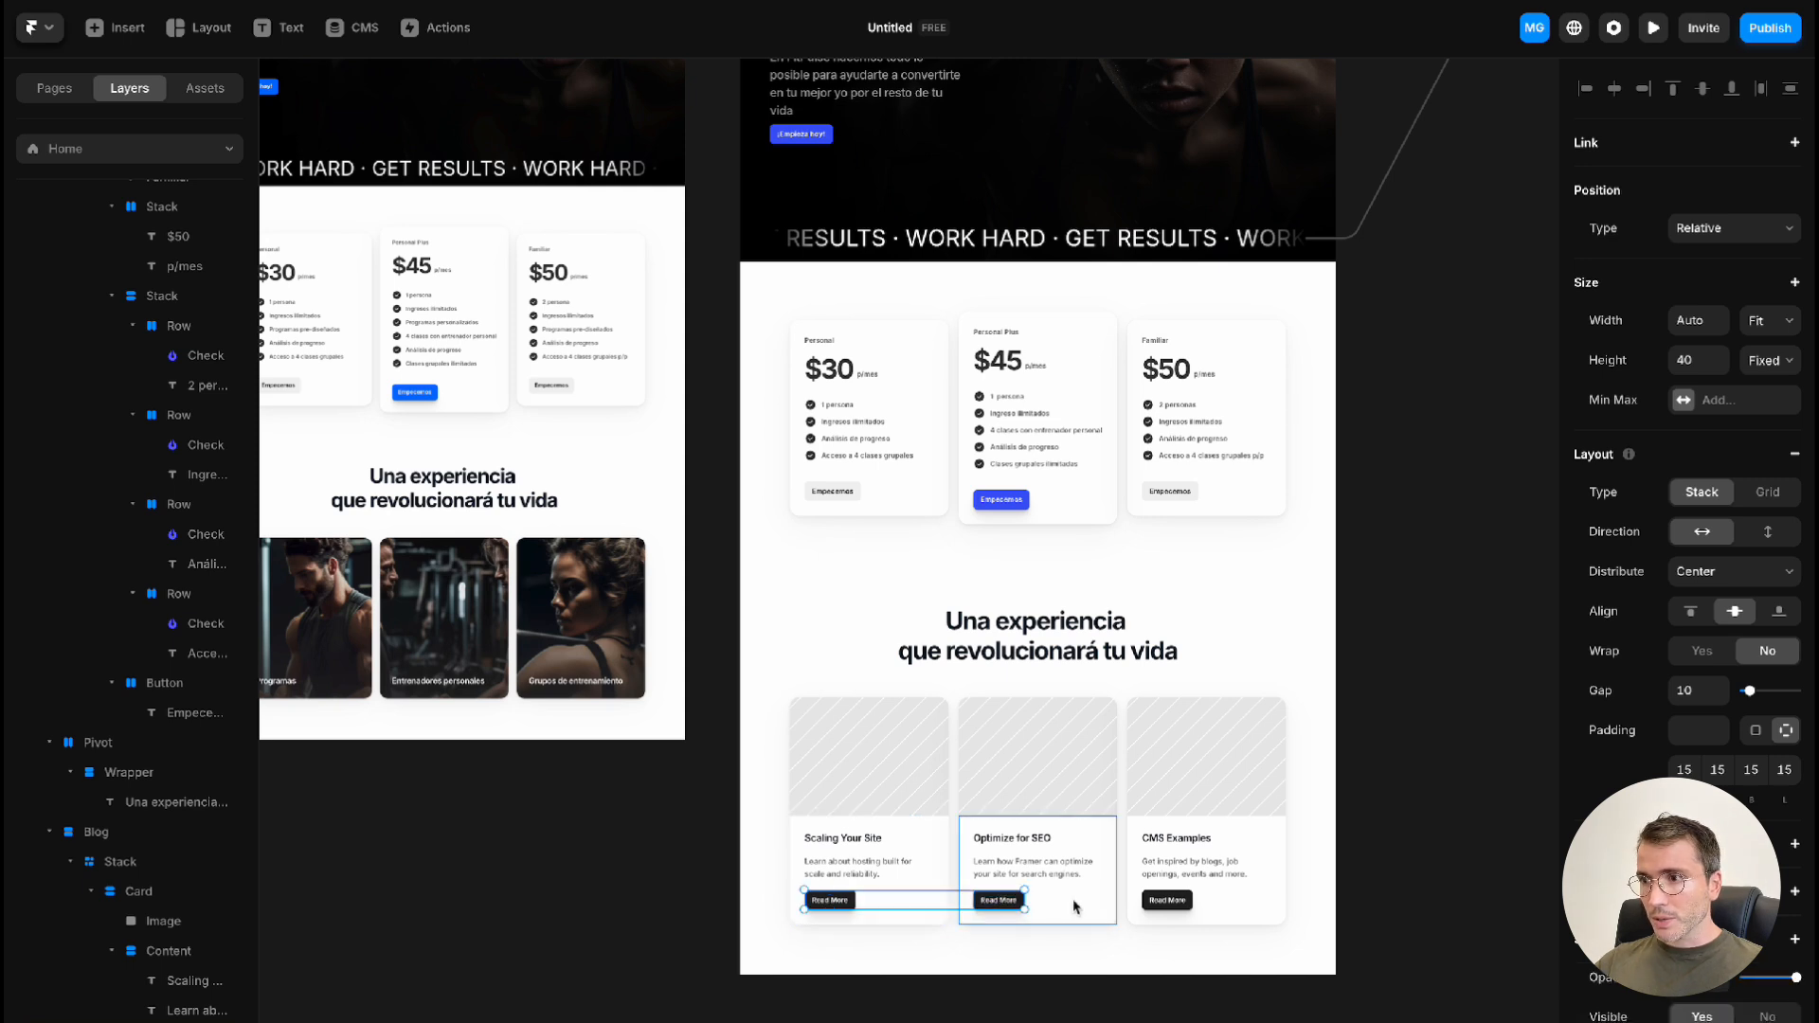
{"action": "left_click", "coordinate": [1184, 865], "text": "shift"}
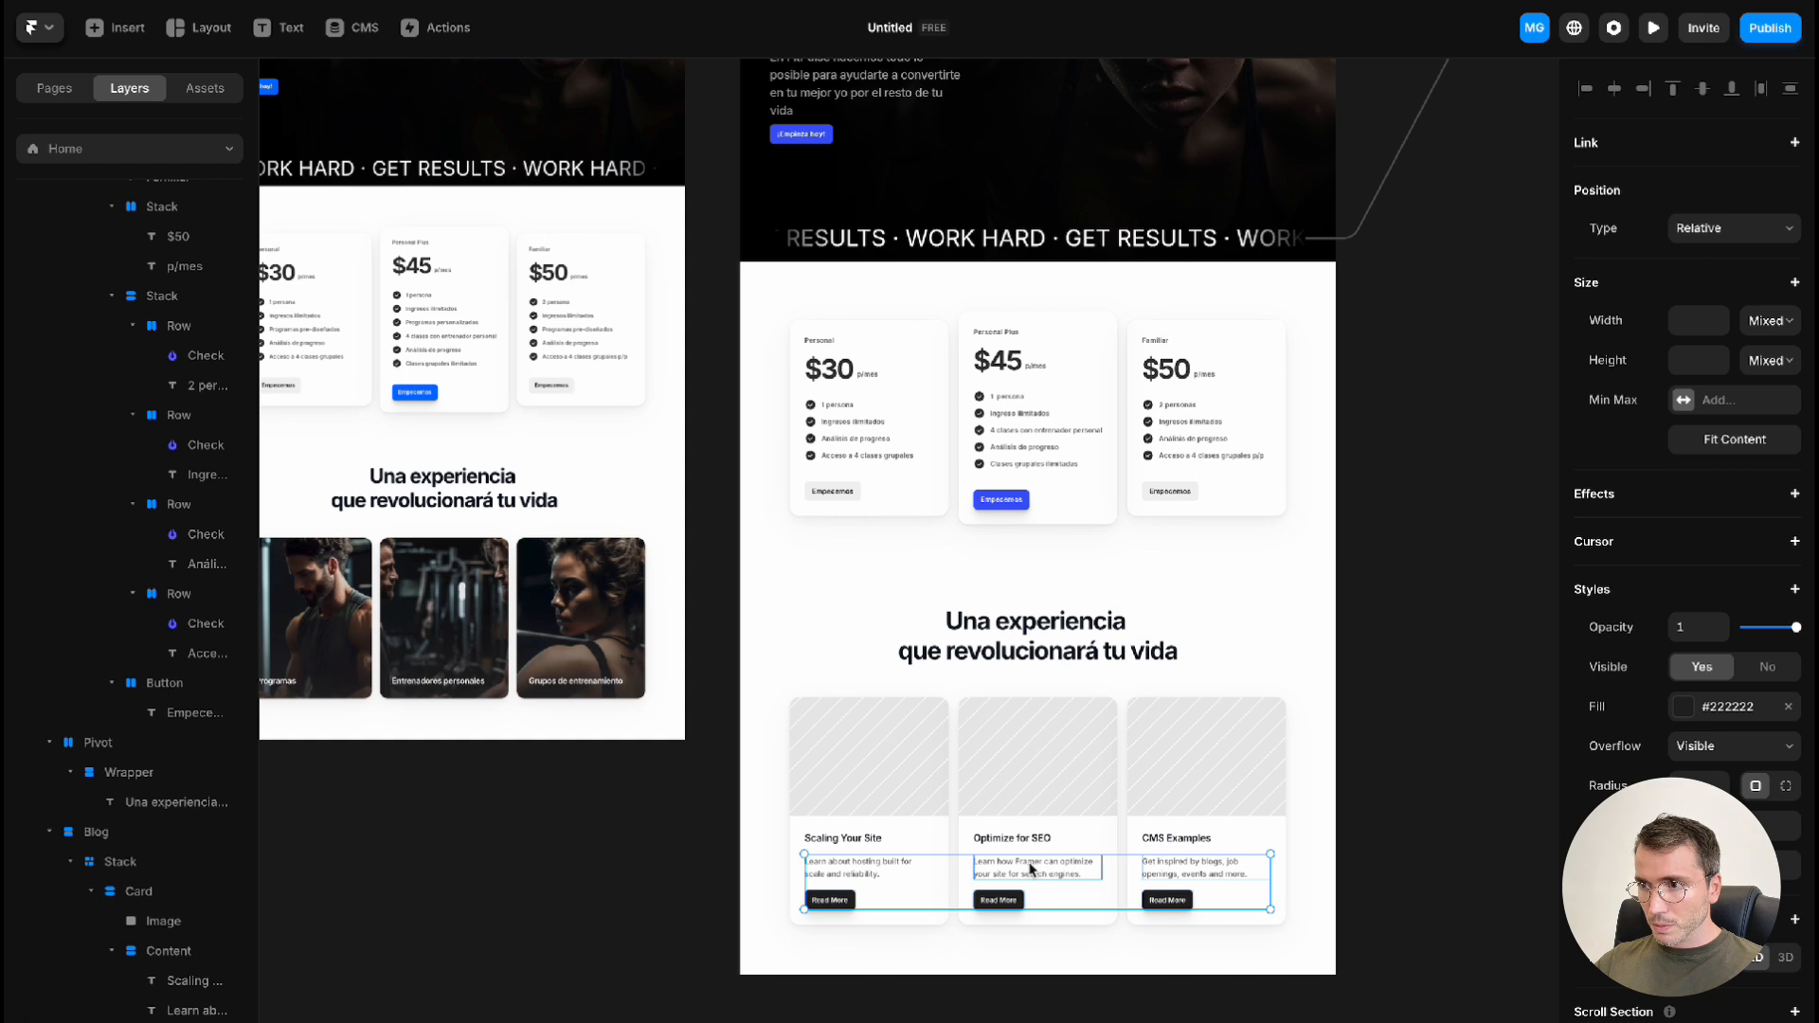
{"action": "left_click", "coordinate": [887, 871], "text": "shift"}
{"action": "key", "text": "Delete"}
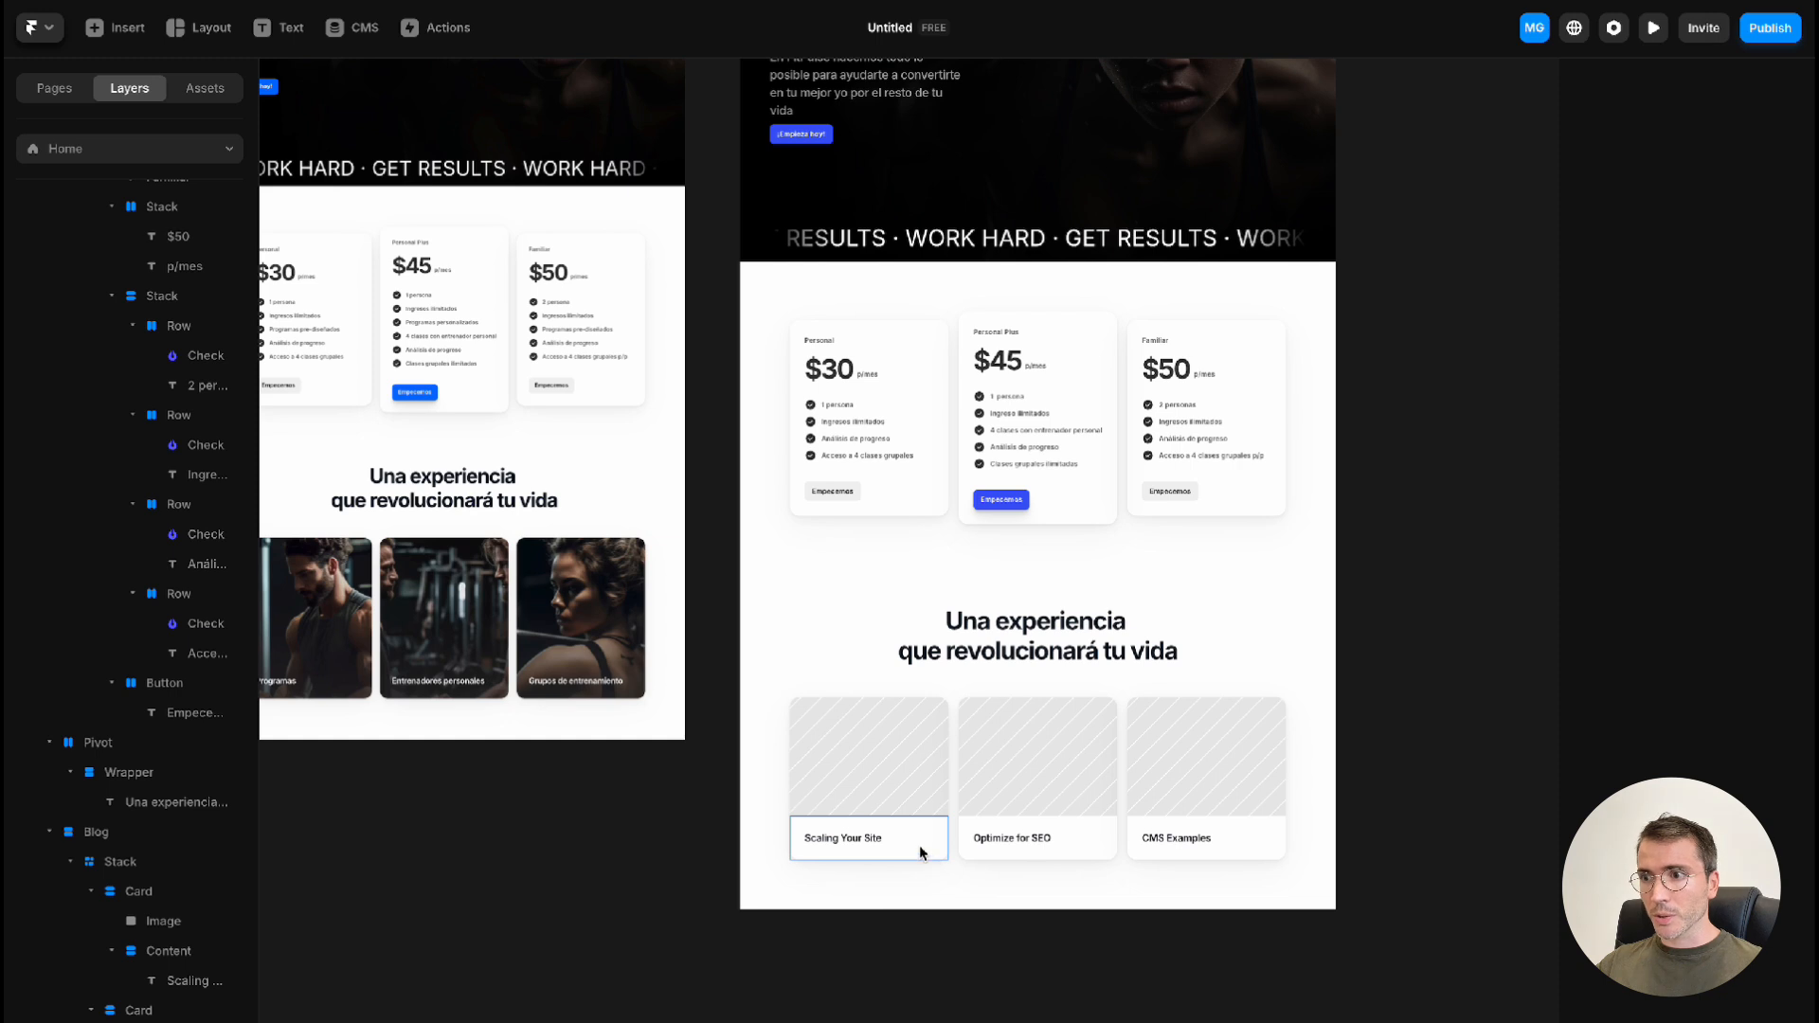
Change the position type of the three cards' Content stacks to Absolute so the titles overlay the images
{"action": "left_click", "coordinate": [919, 847]}
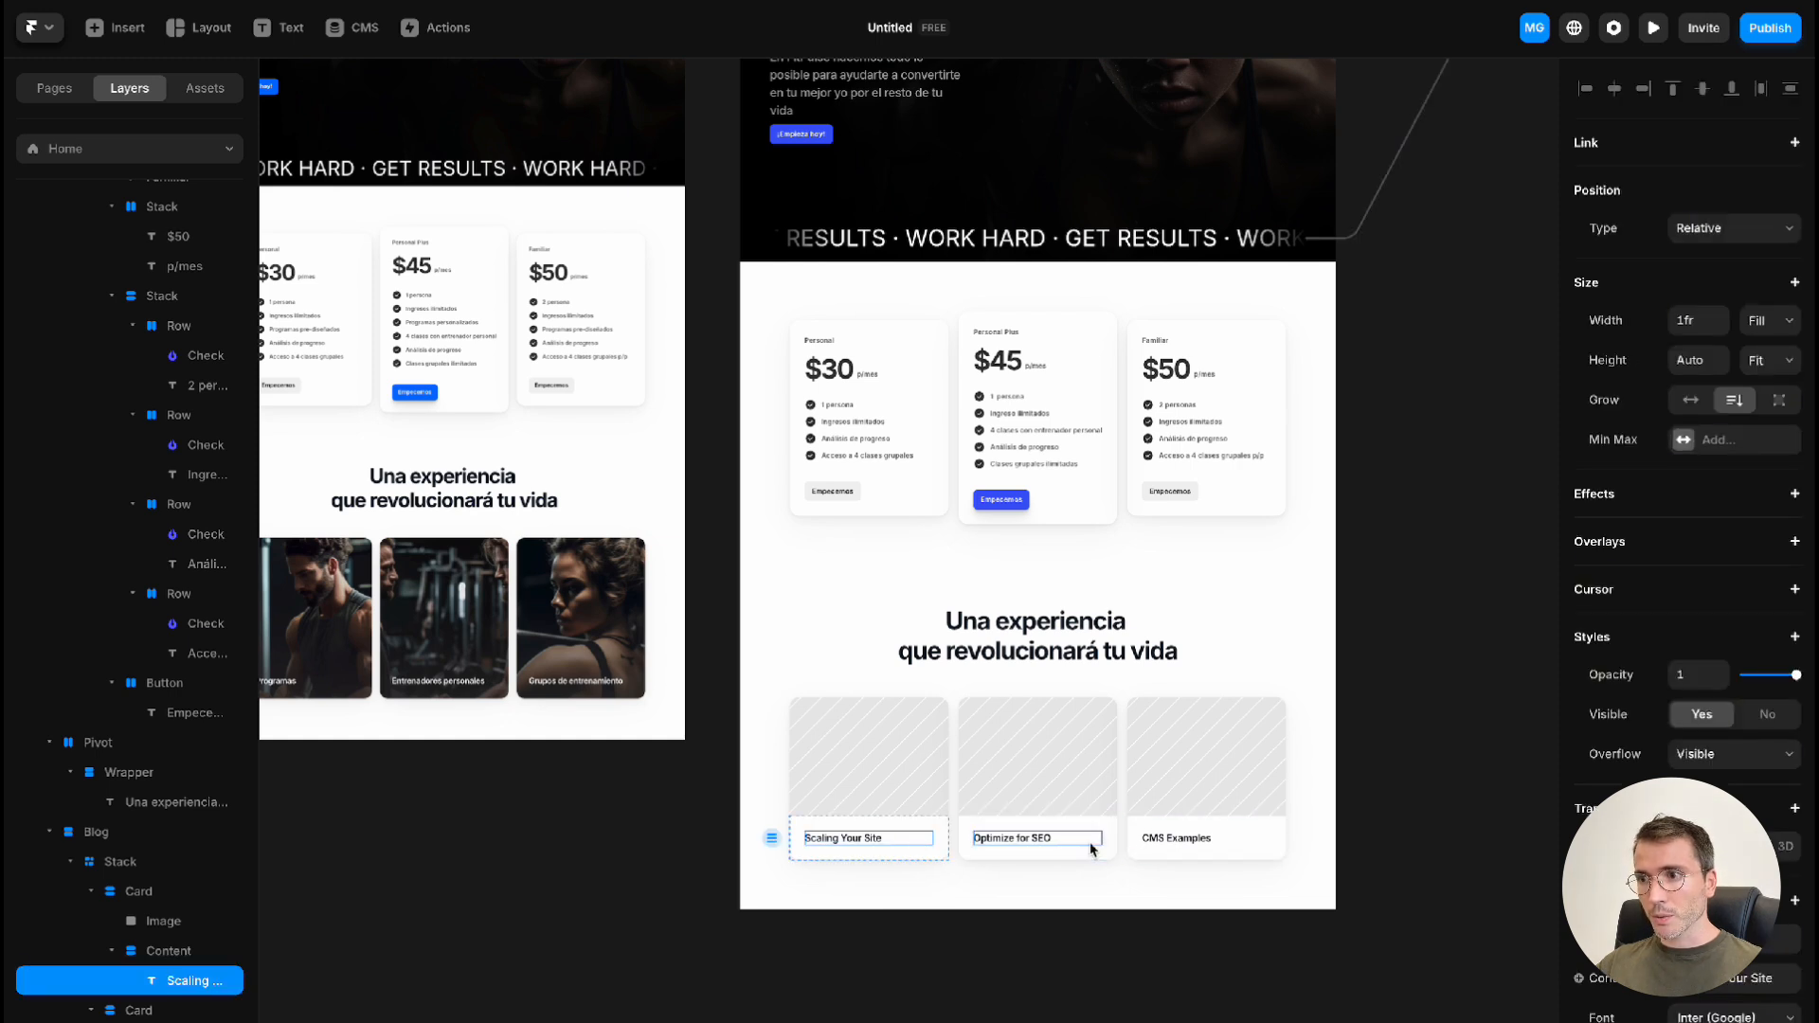
{"action": "left_click", "coordinate": [938, 835]}
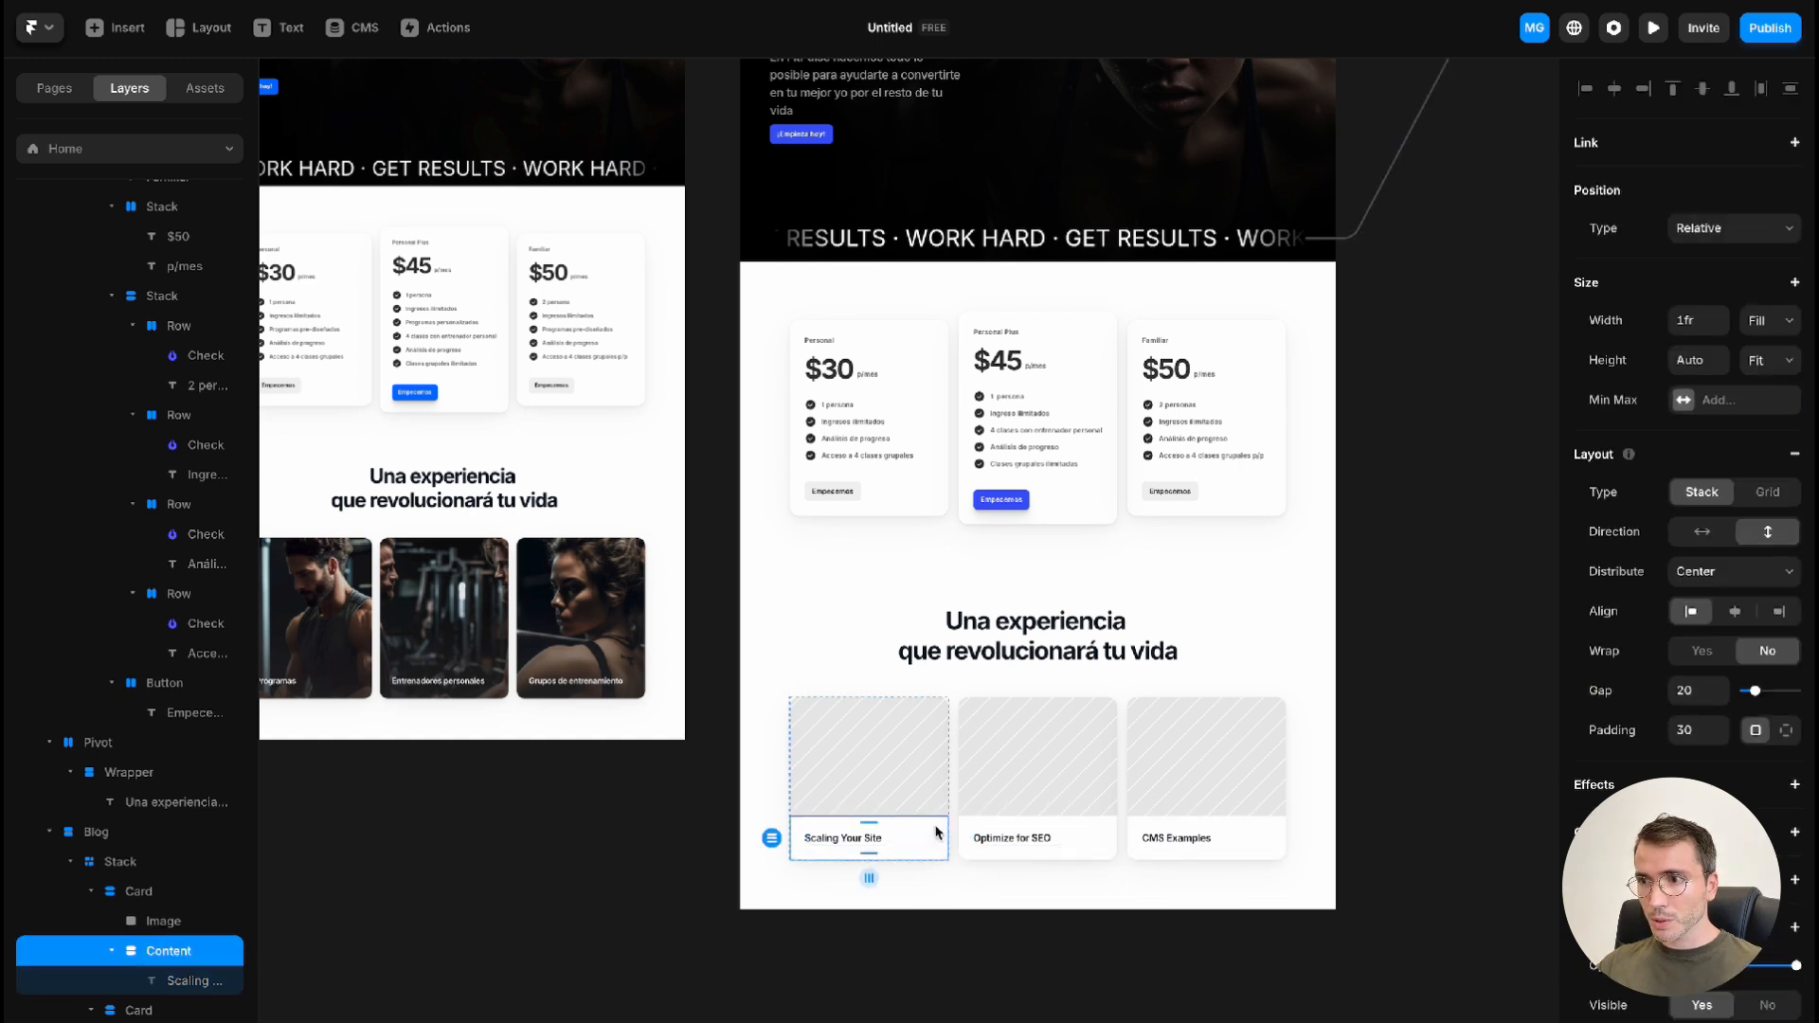
{"action": "left_click", "coordinate": [1103, 831], "text": "shift"}
{"action": "left_click", "coordinate": [1255, 837], "text": "shift"}
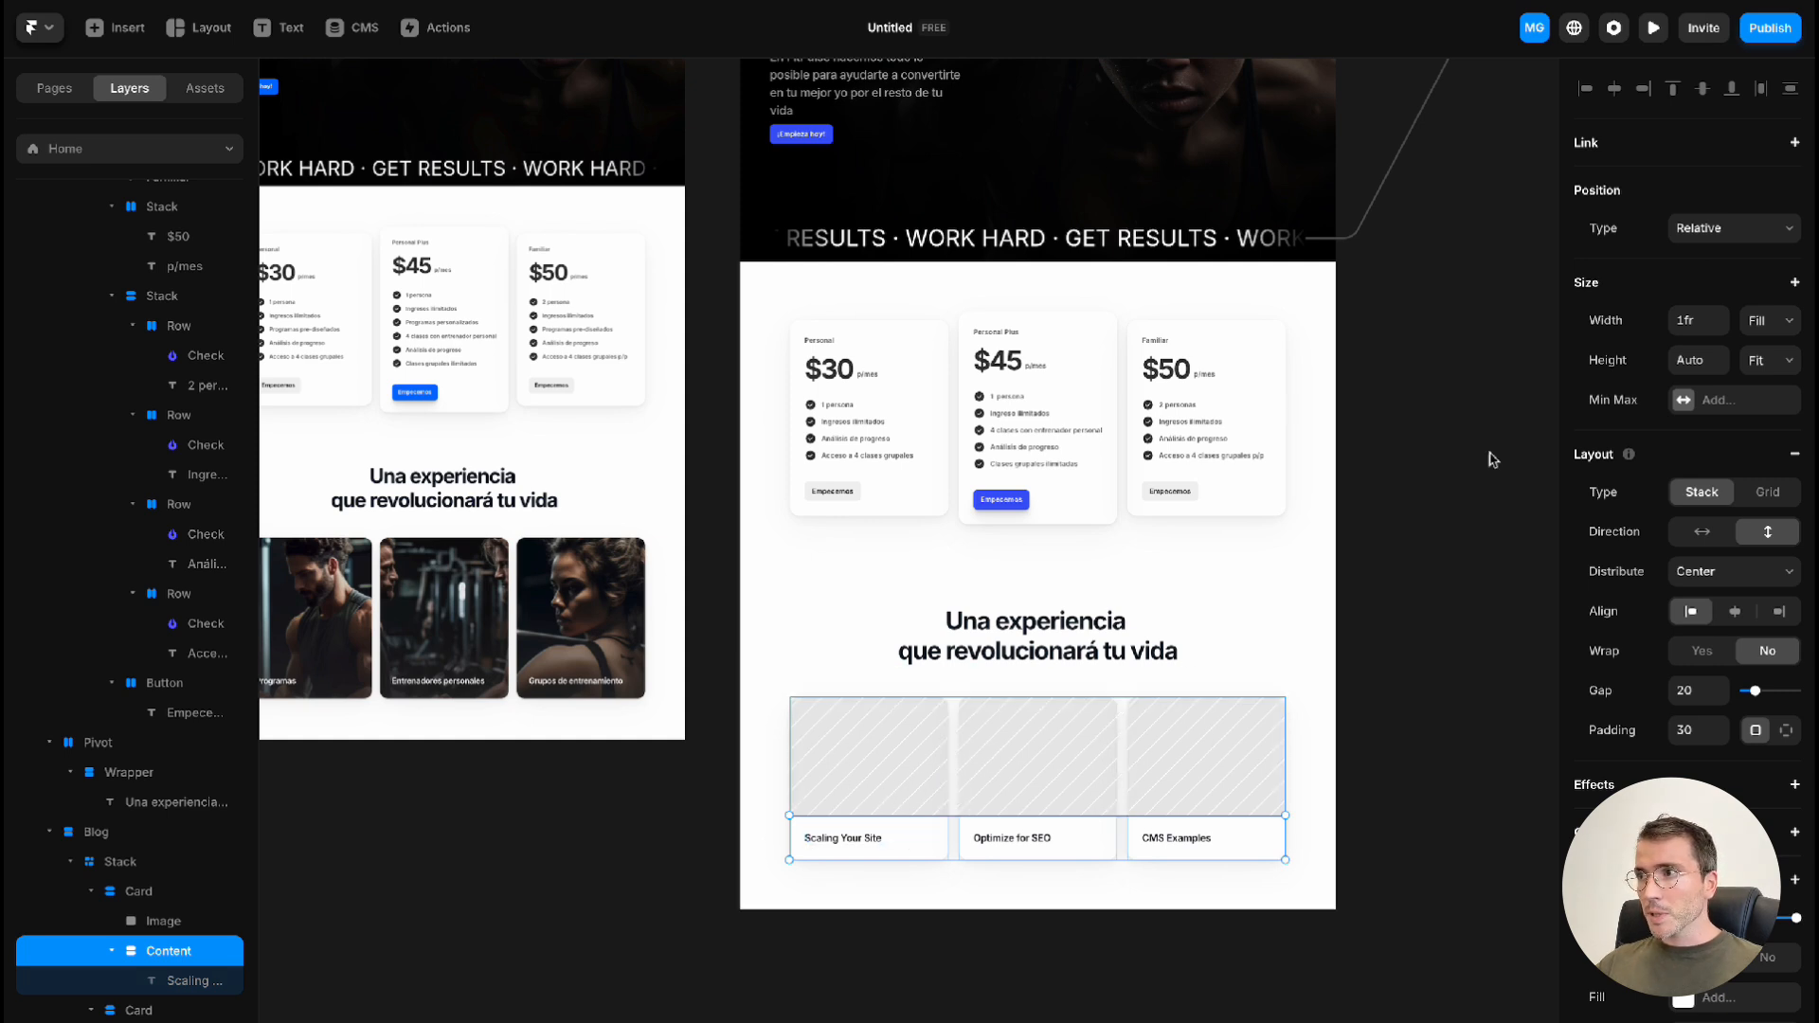
{"action": "left_click", "coordinate": [1774, 236]}
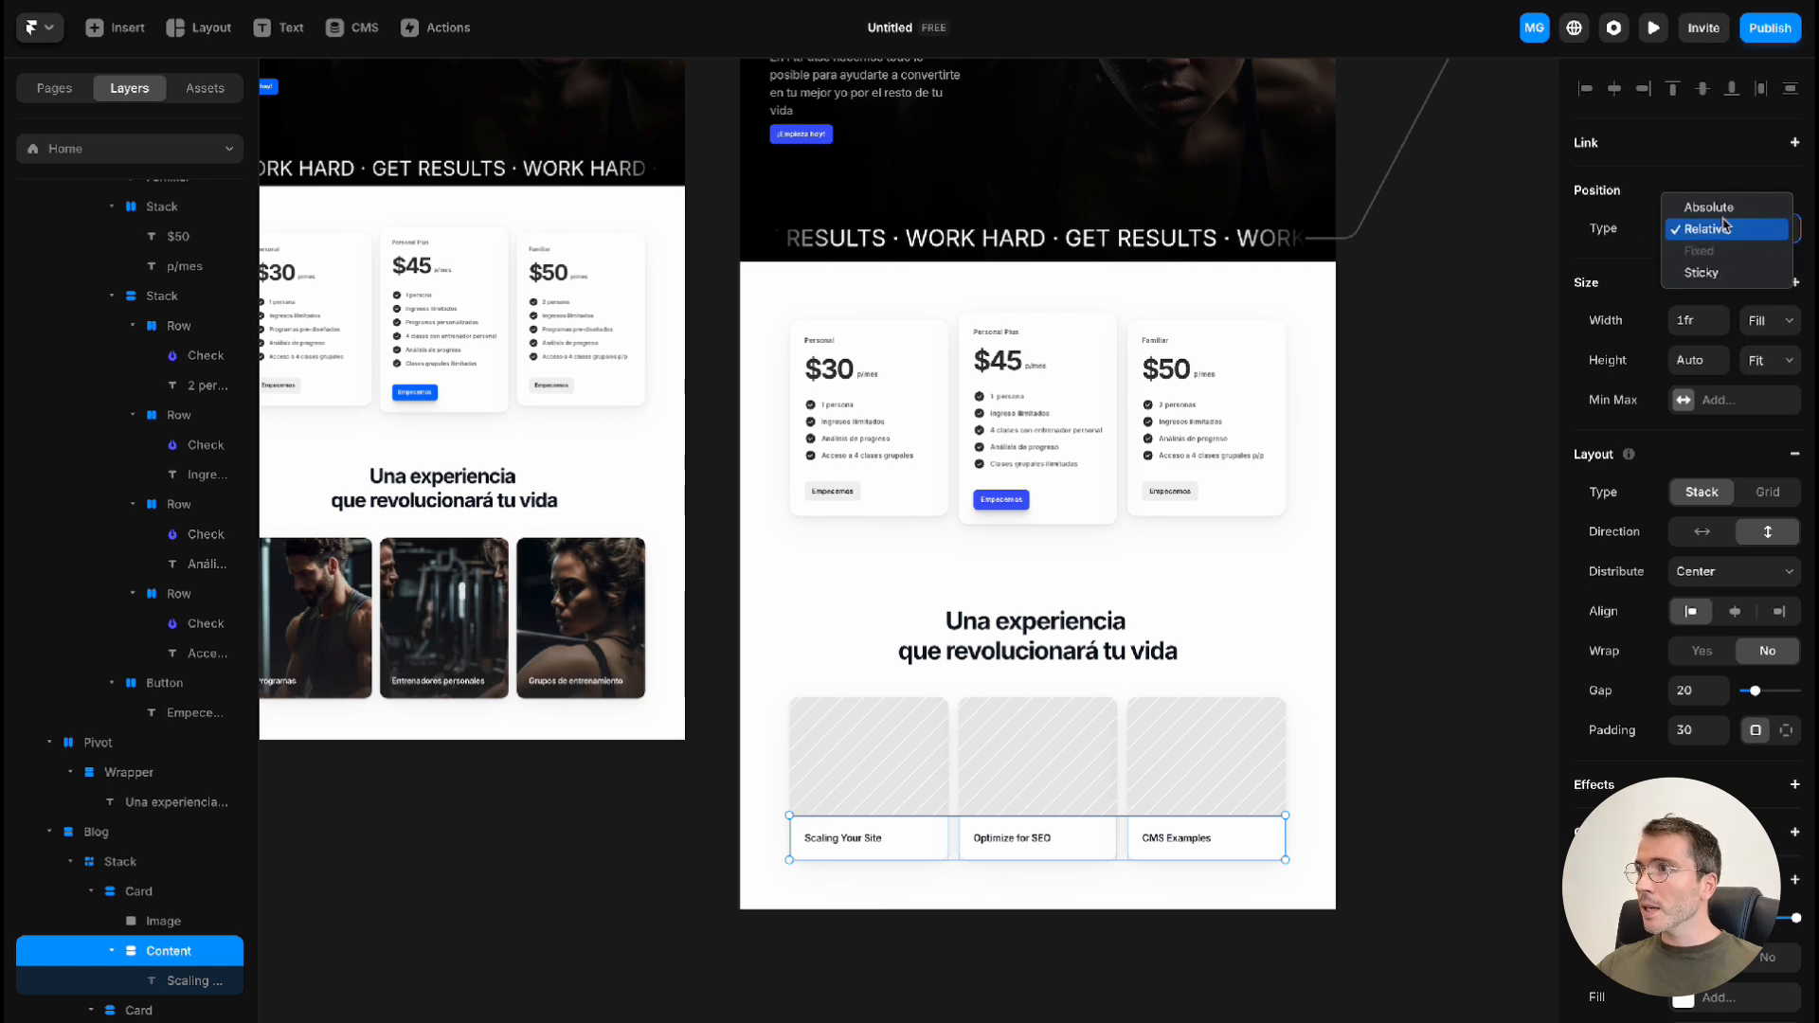
{"action": "left_click", "coordinate": [1725, 214]}
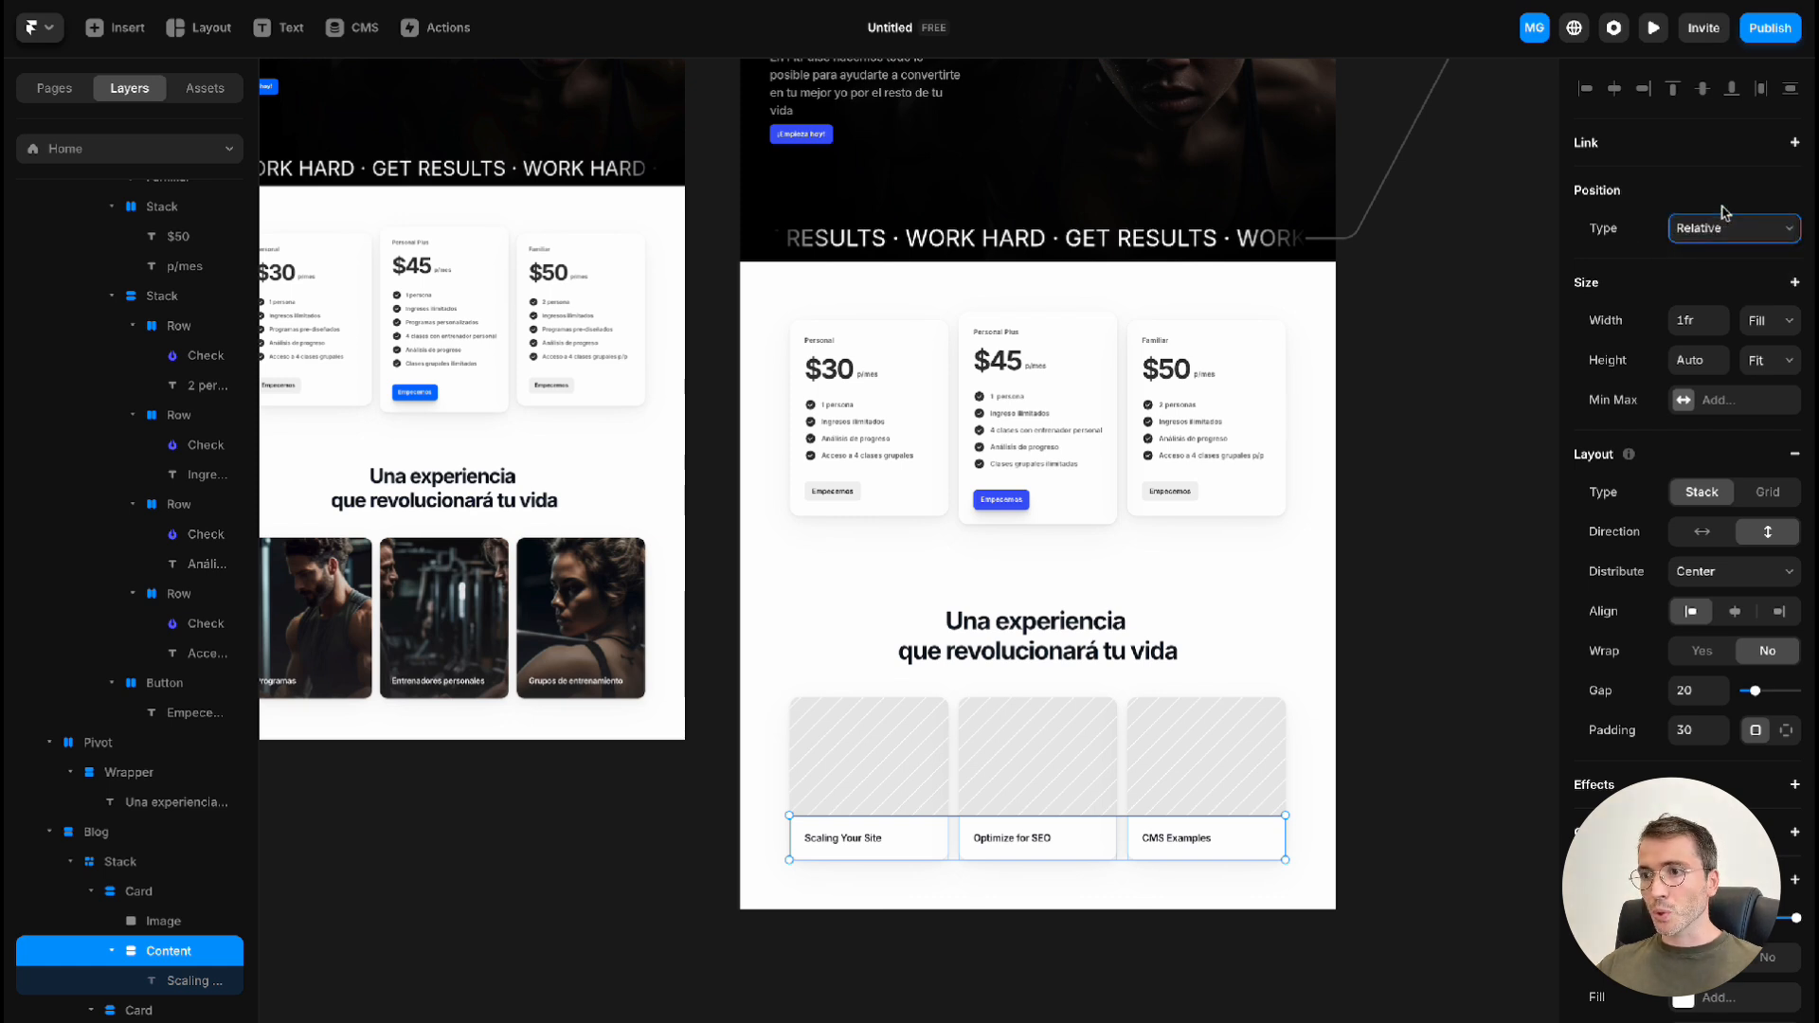
Fill the "Scaling Your Site" card's image with card_01.jpg and place its focal point on the man's face
{"action": "left_click", "coordinate": [872, 739]}
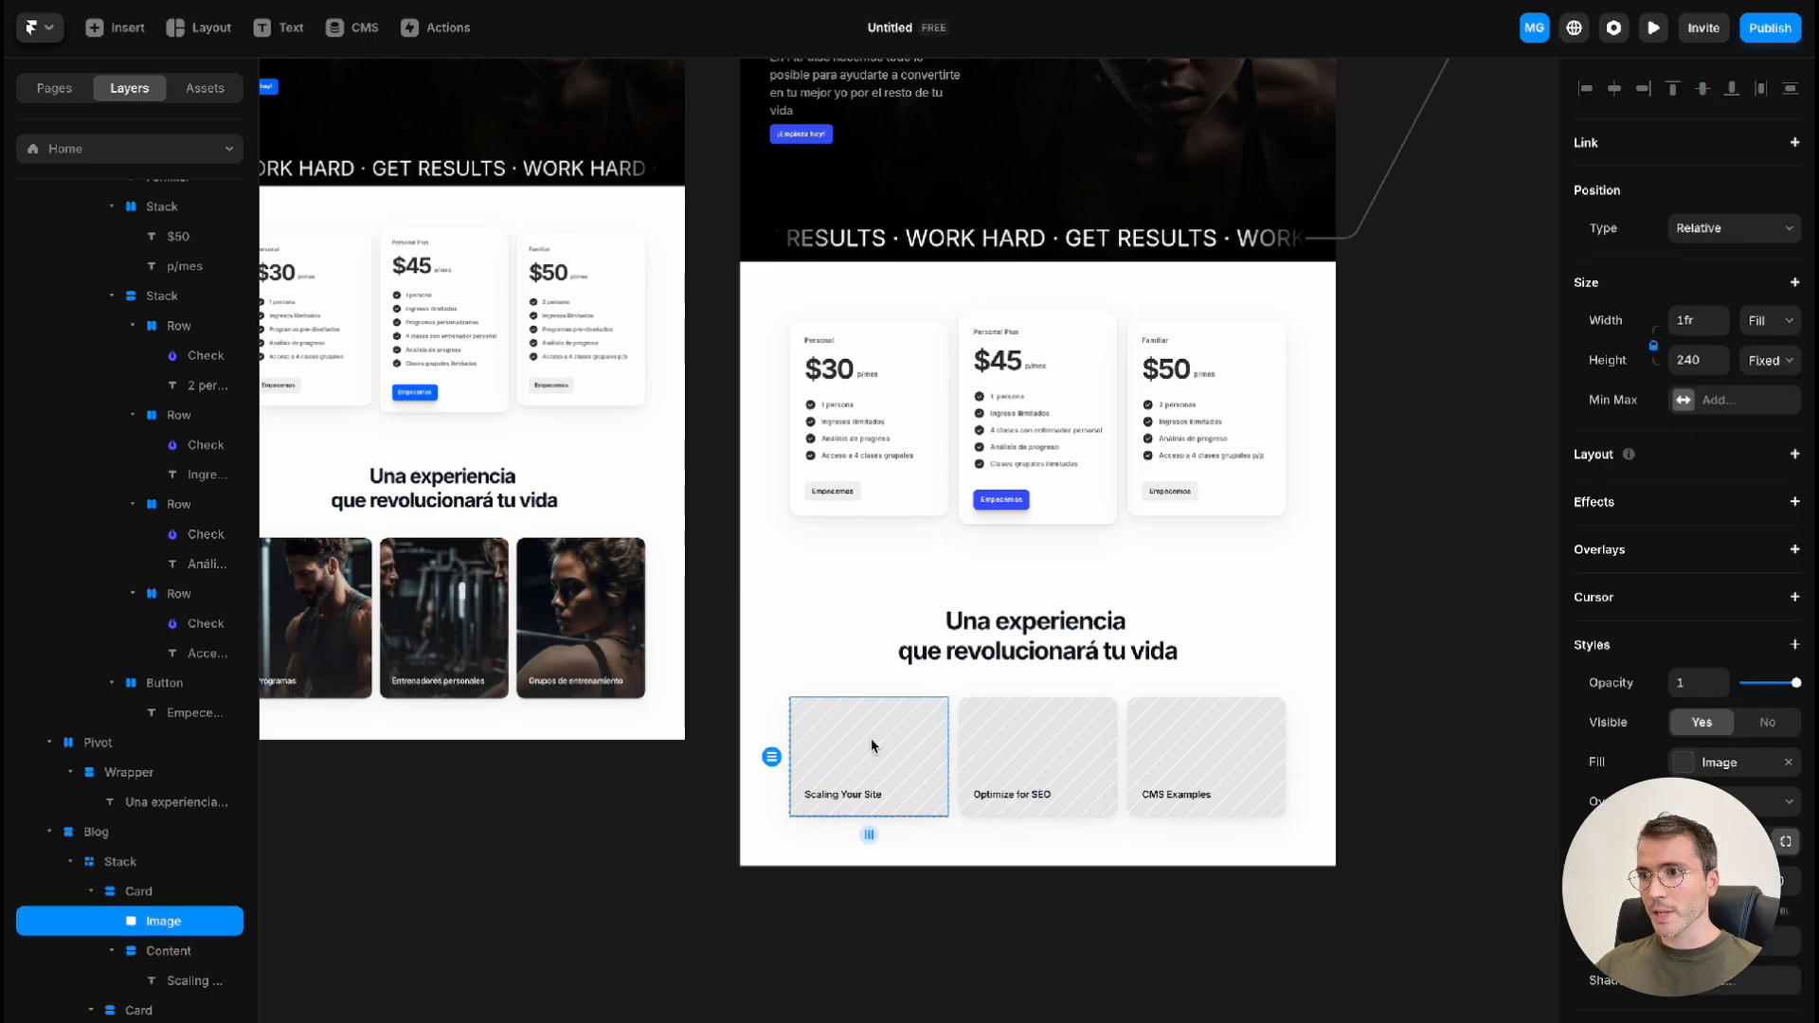
{"action": "double_click", "coordinate": [872, 741]}
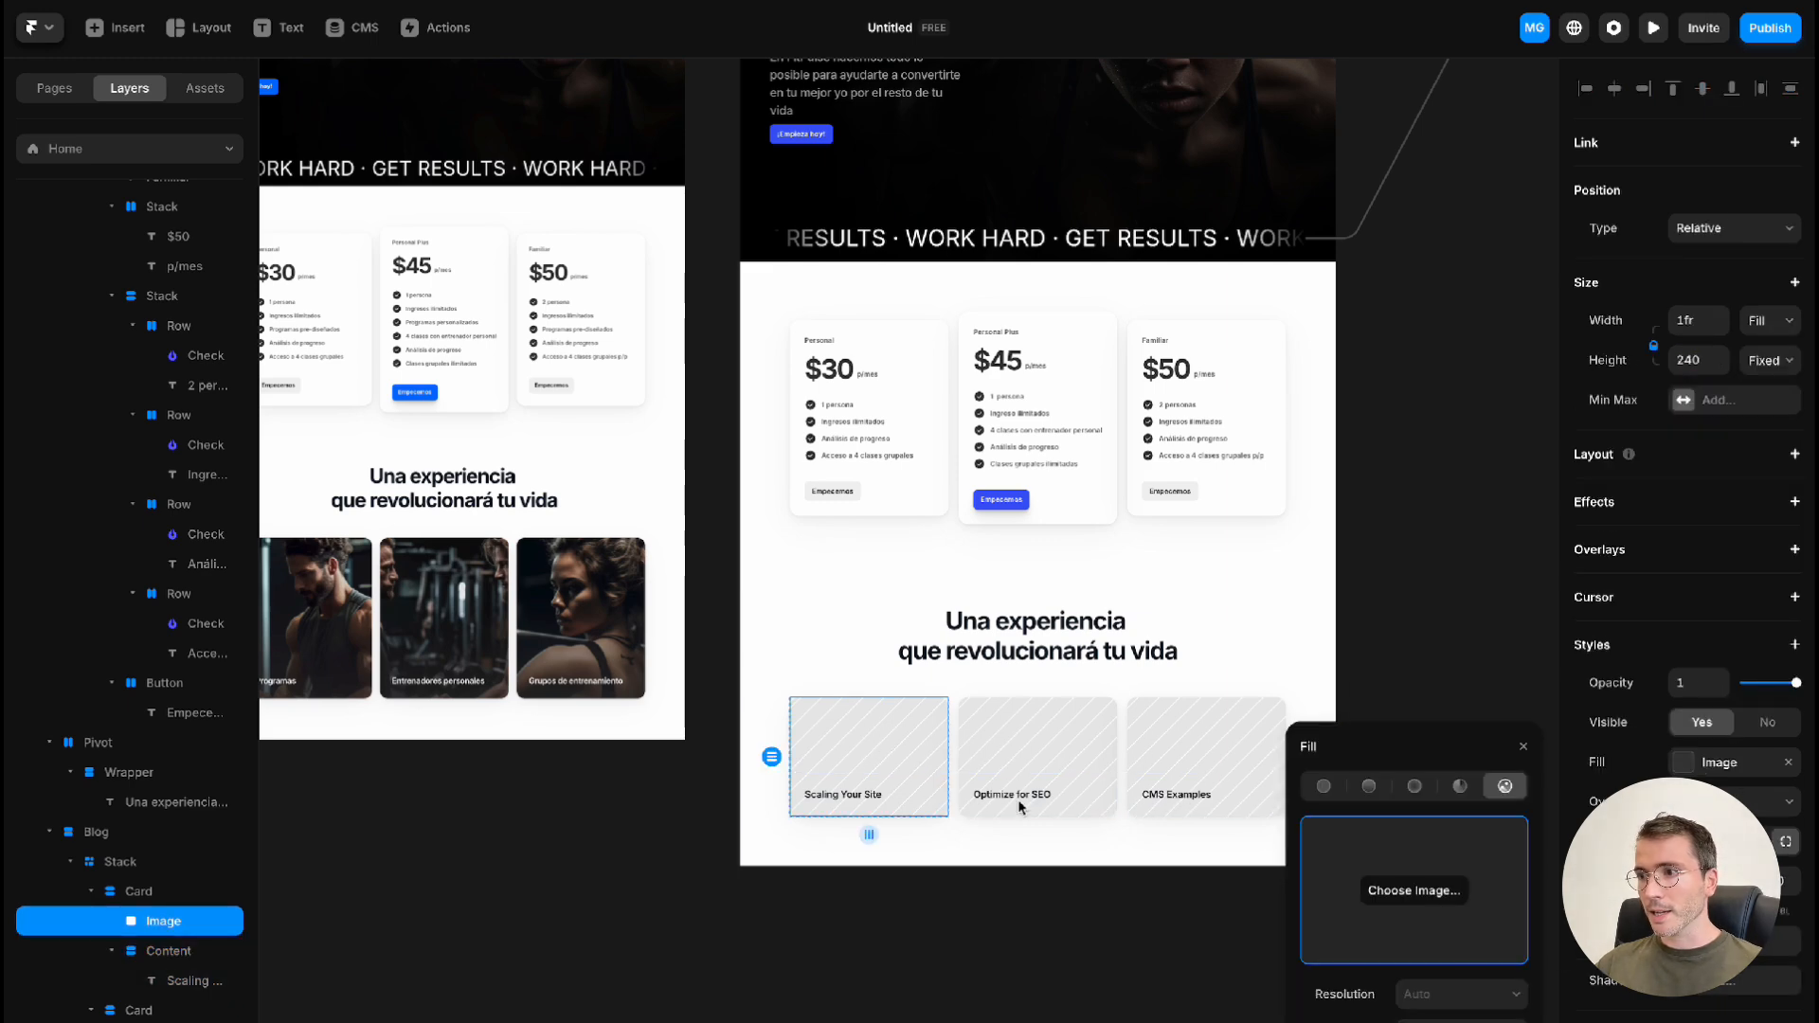
{"action": "left_click", "coordinate": [1443, 904]}
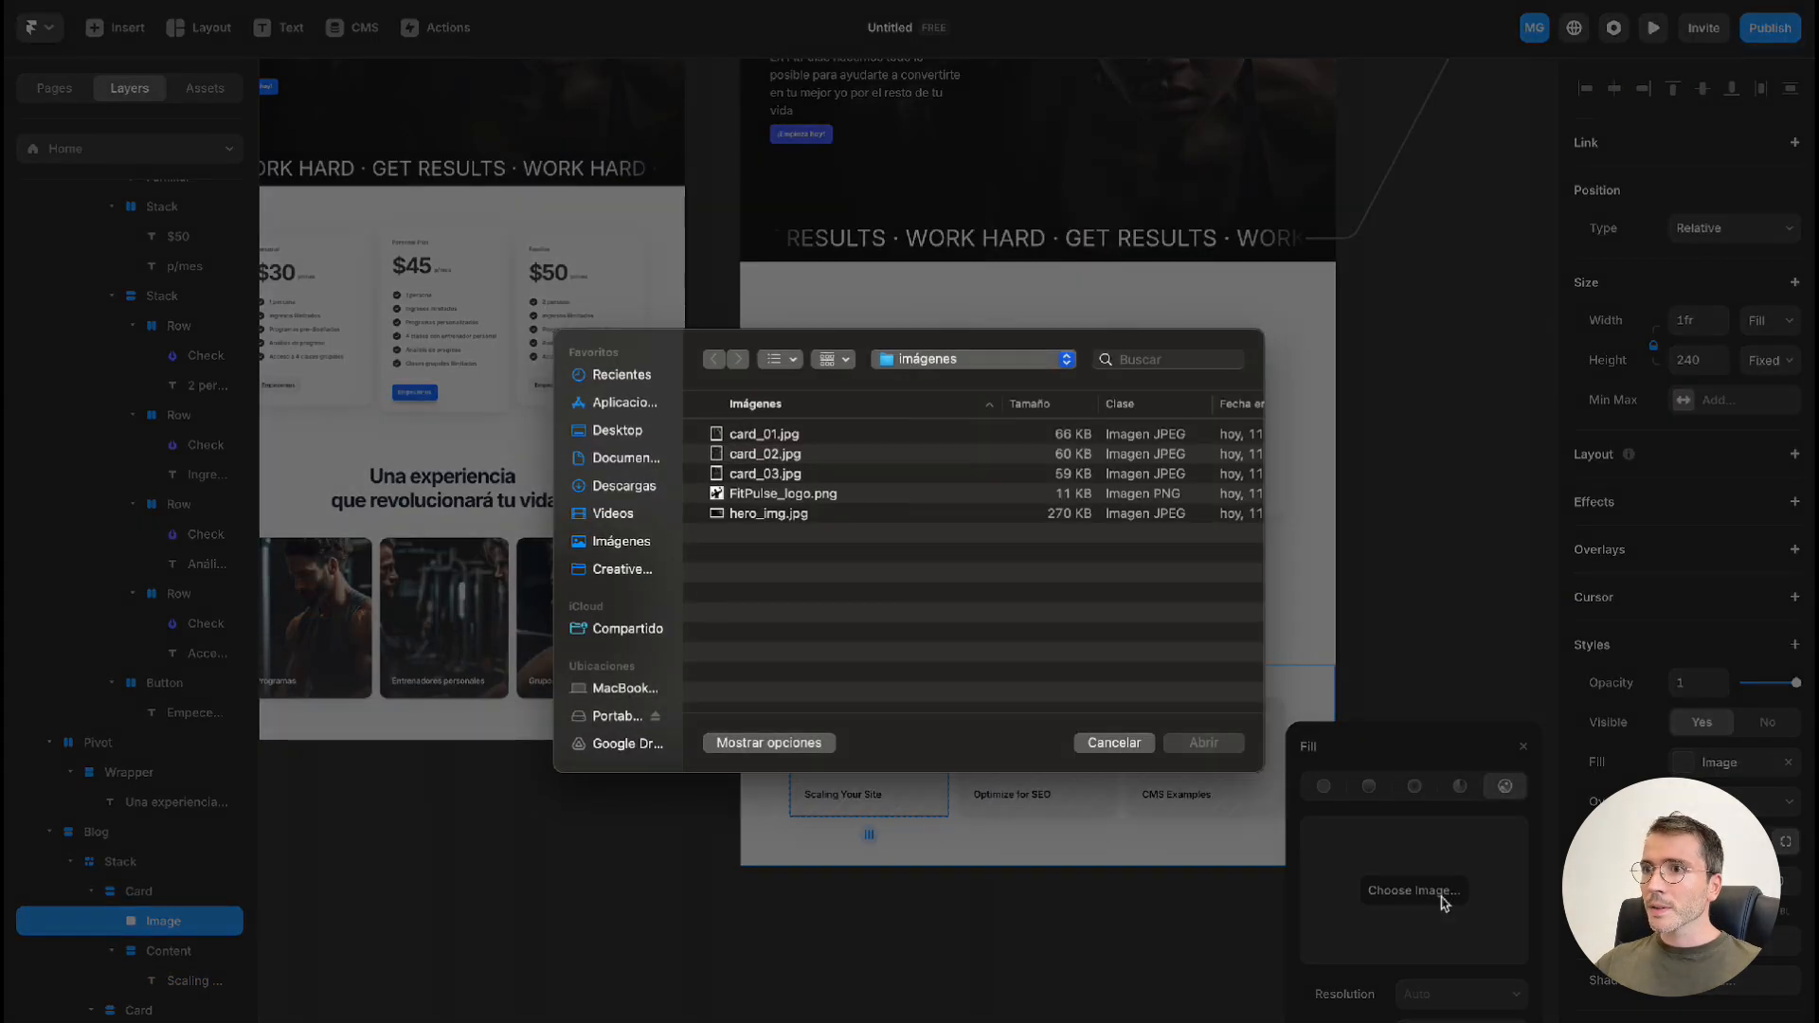
{"action": "double_click", "coordinate": [804, 437]}
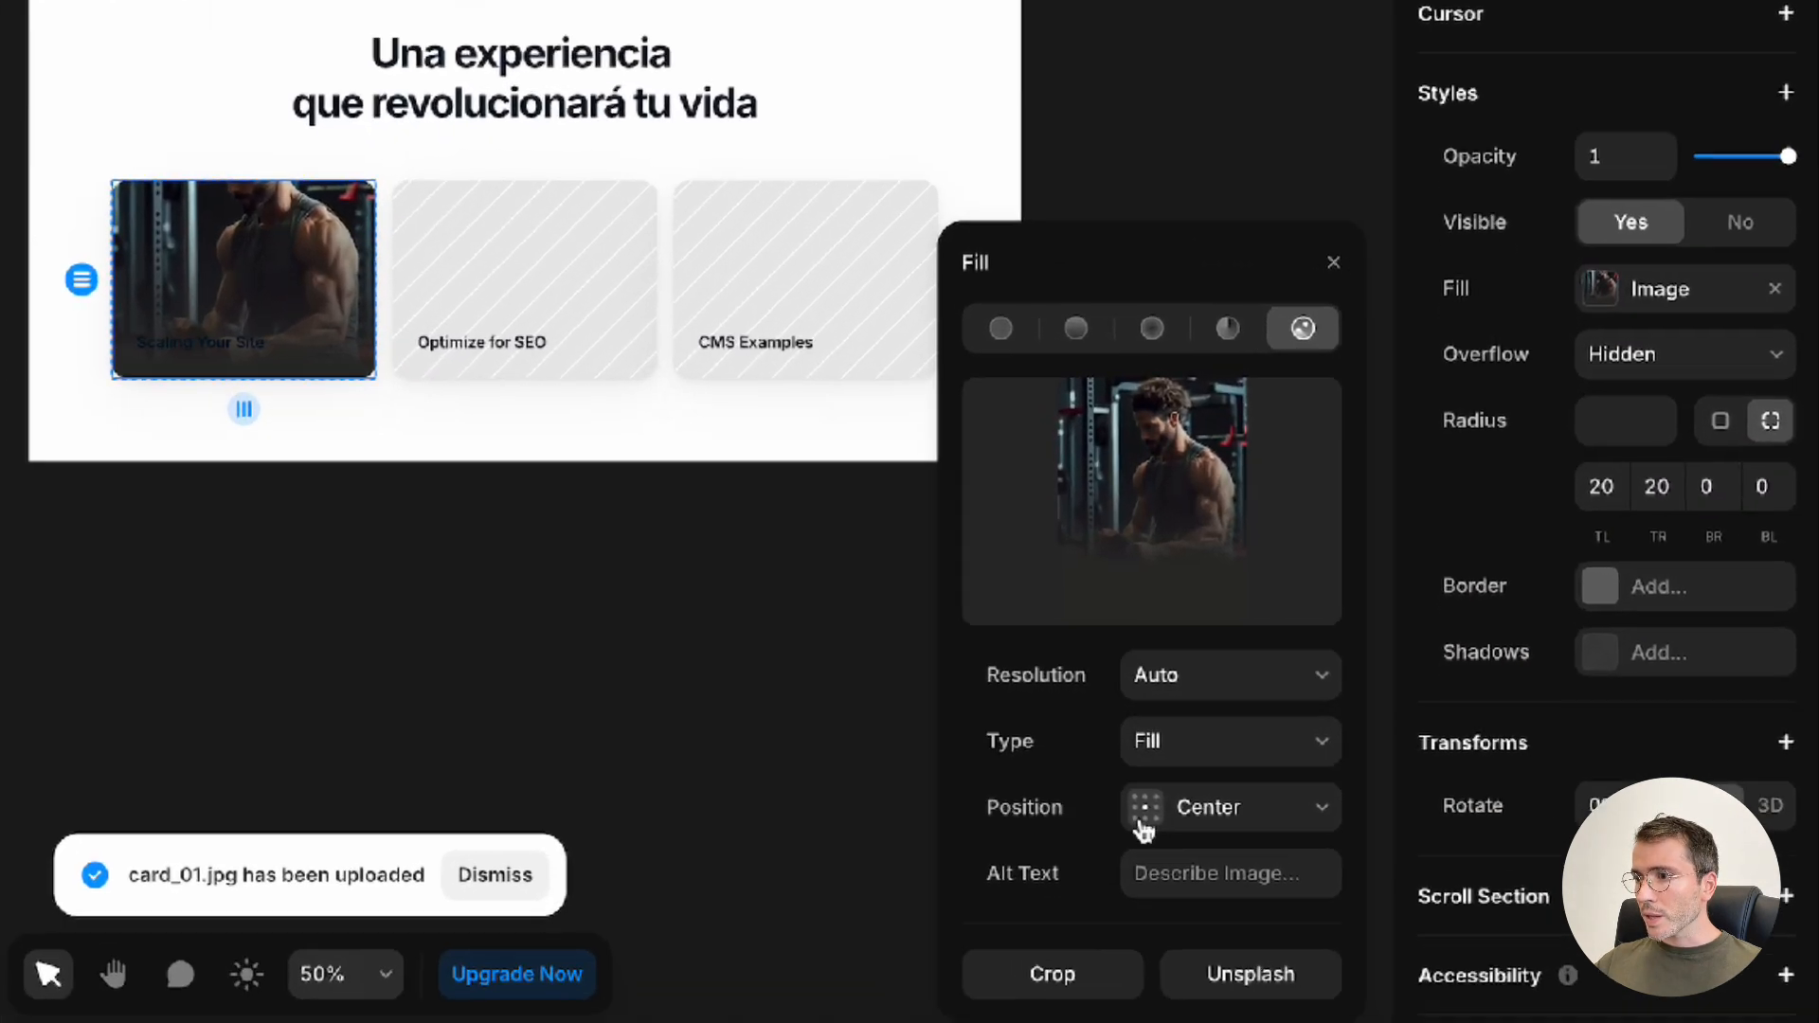
{"action": "left_click", "coordinate": [1142, 817]}
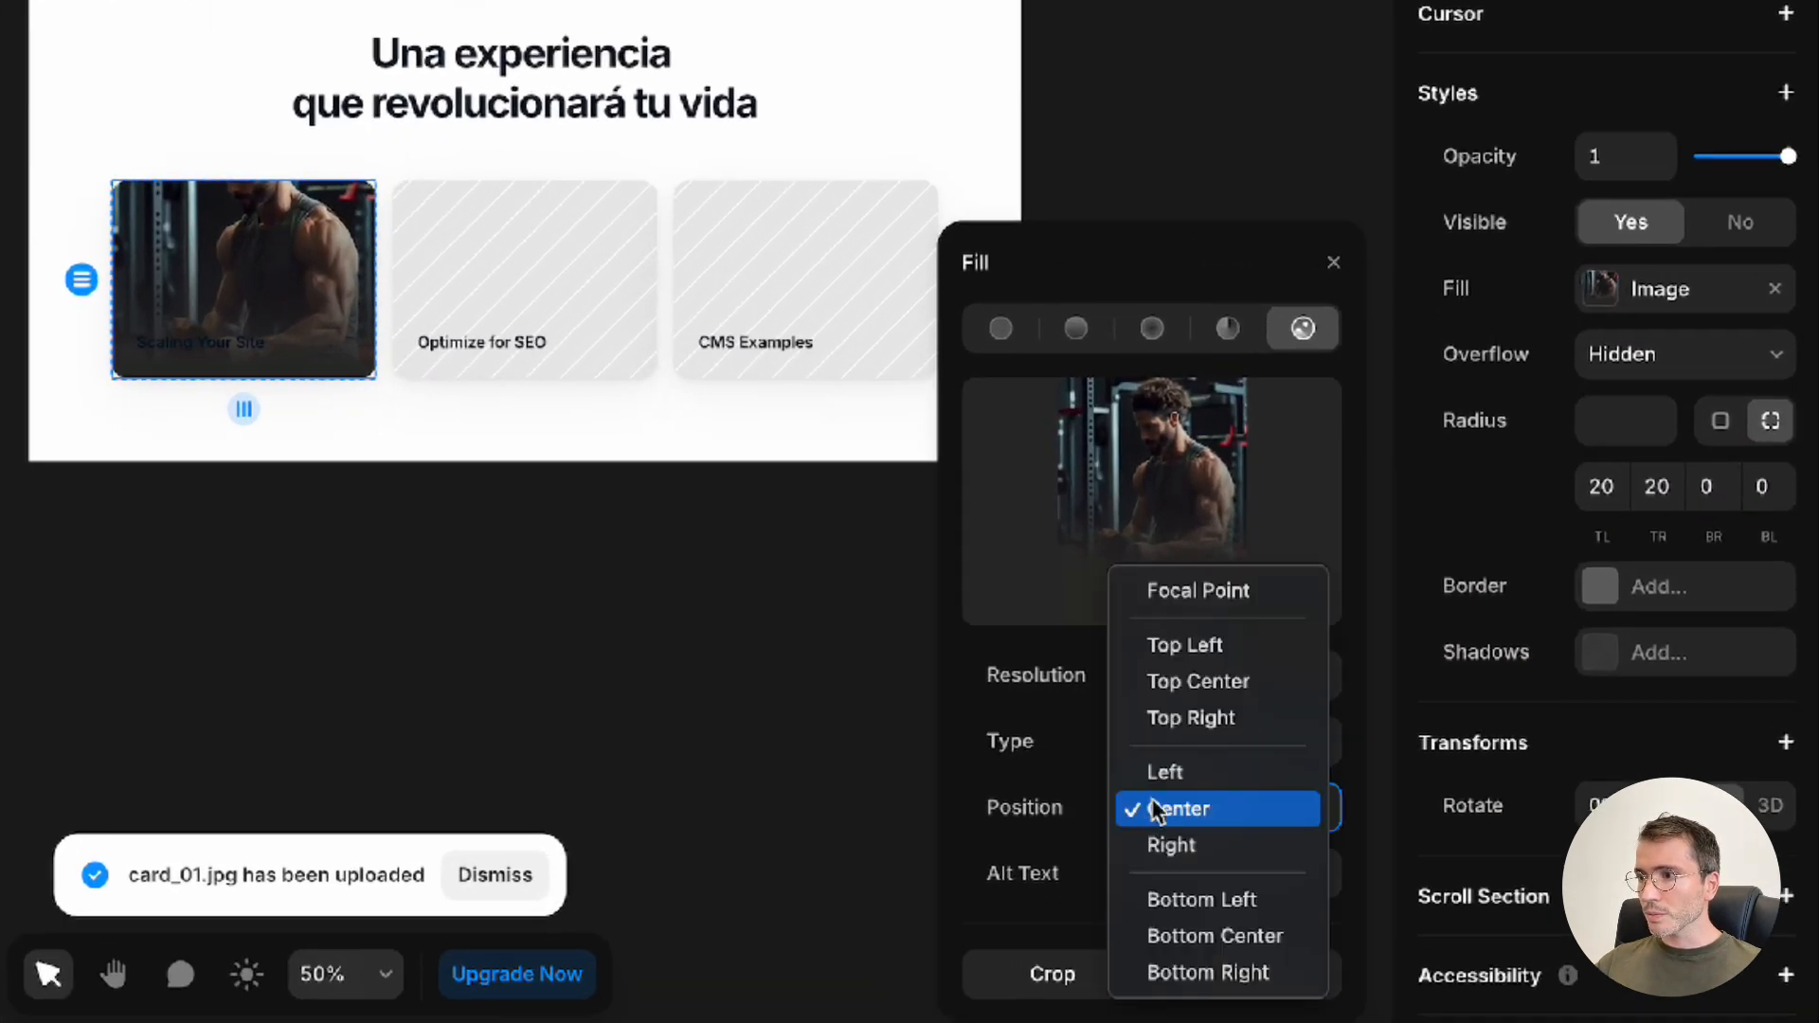
{"action": "left_click", "coordinate": [1194, 594]}
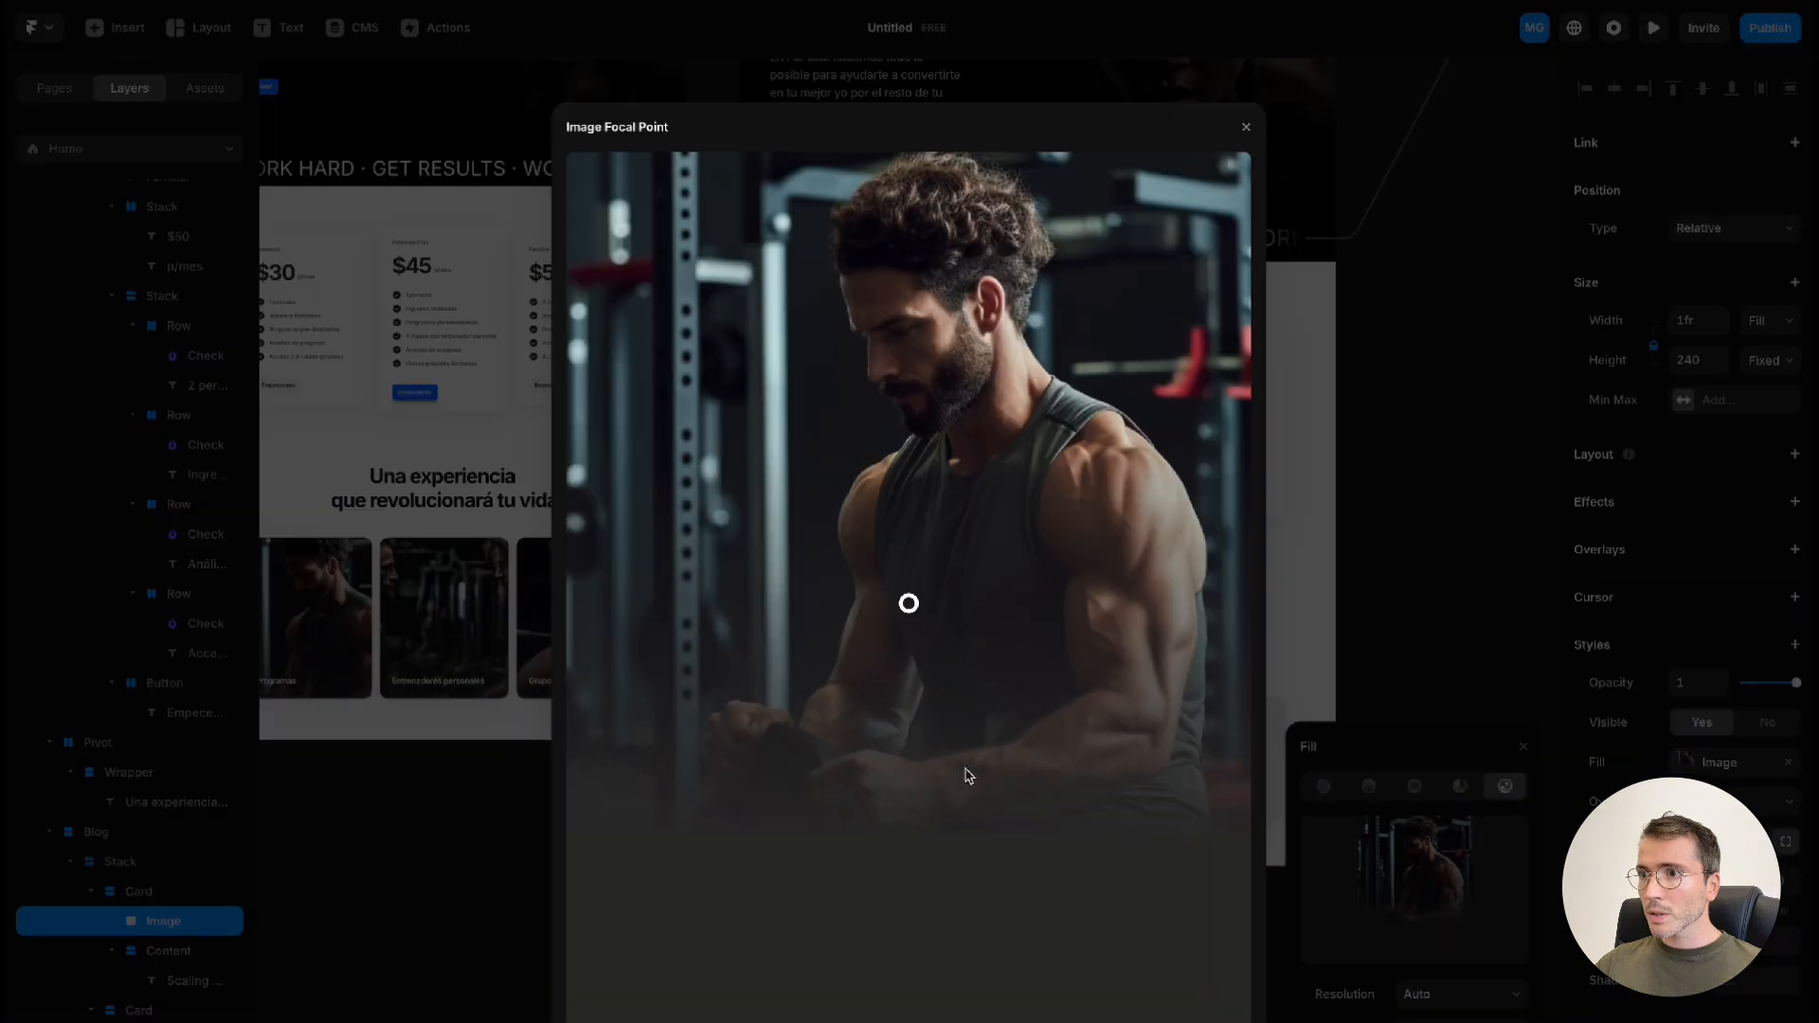
{"action": "left_click_drag", "start_coordinate": [909, 604], "coordinate": [919, 317]}
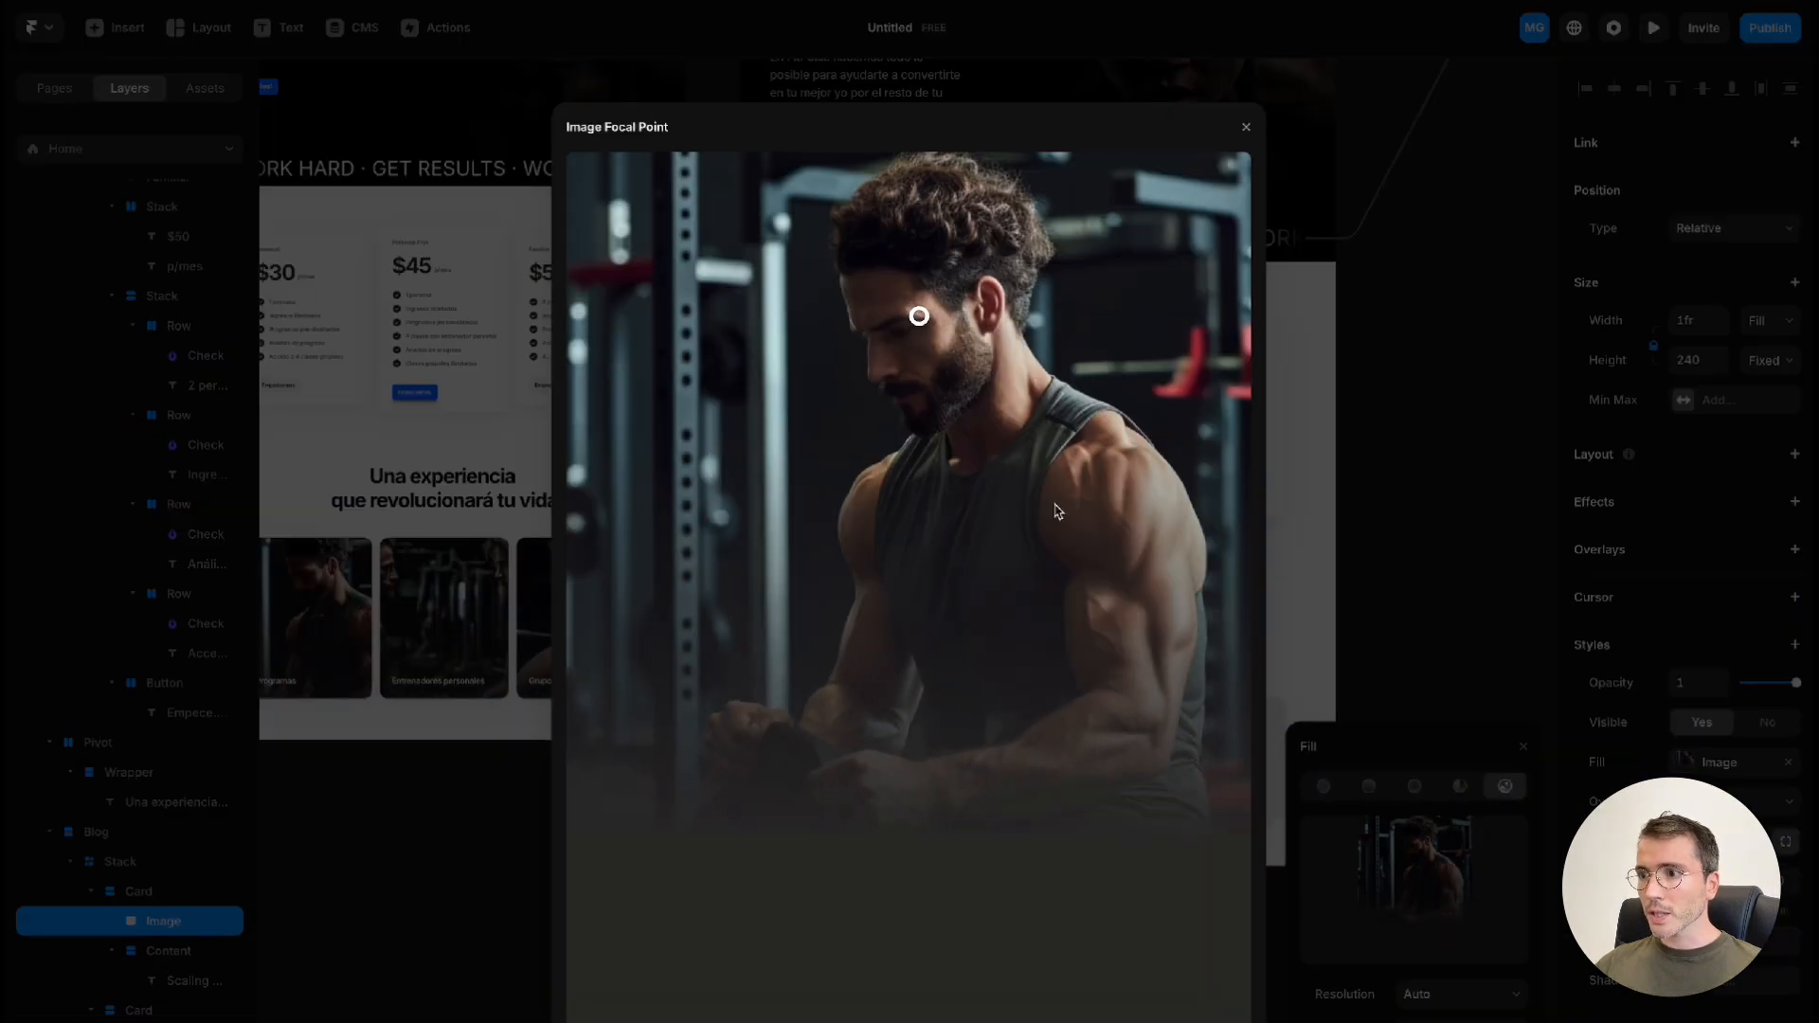
{"action": "key", "text": "Escape"}
Set the "Scaling Your Site" title's text color to white, #FFFFFF
{"action": "left_click", "coordinate": [885, 795]}
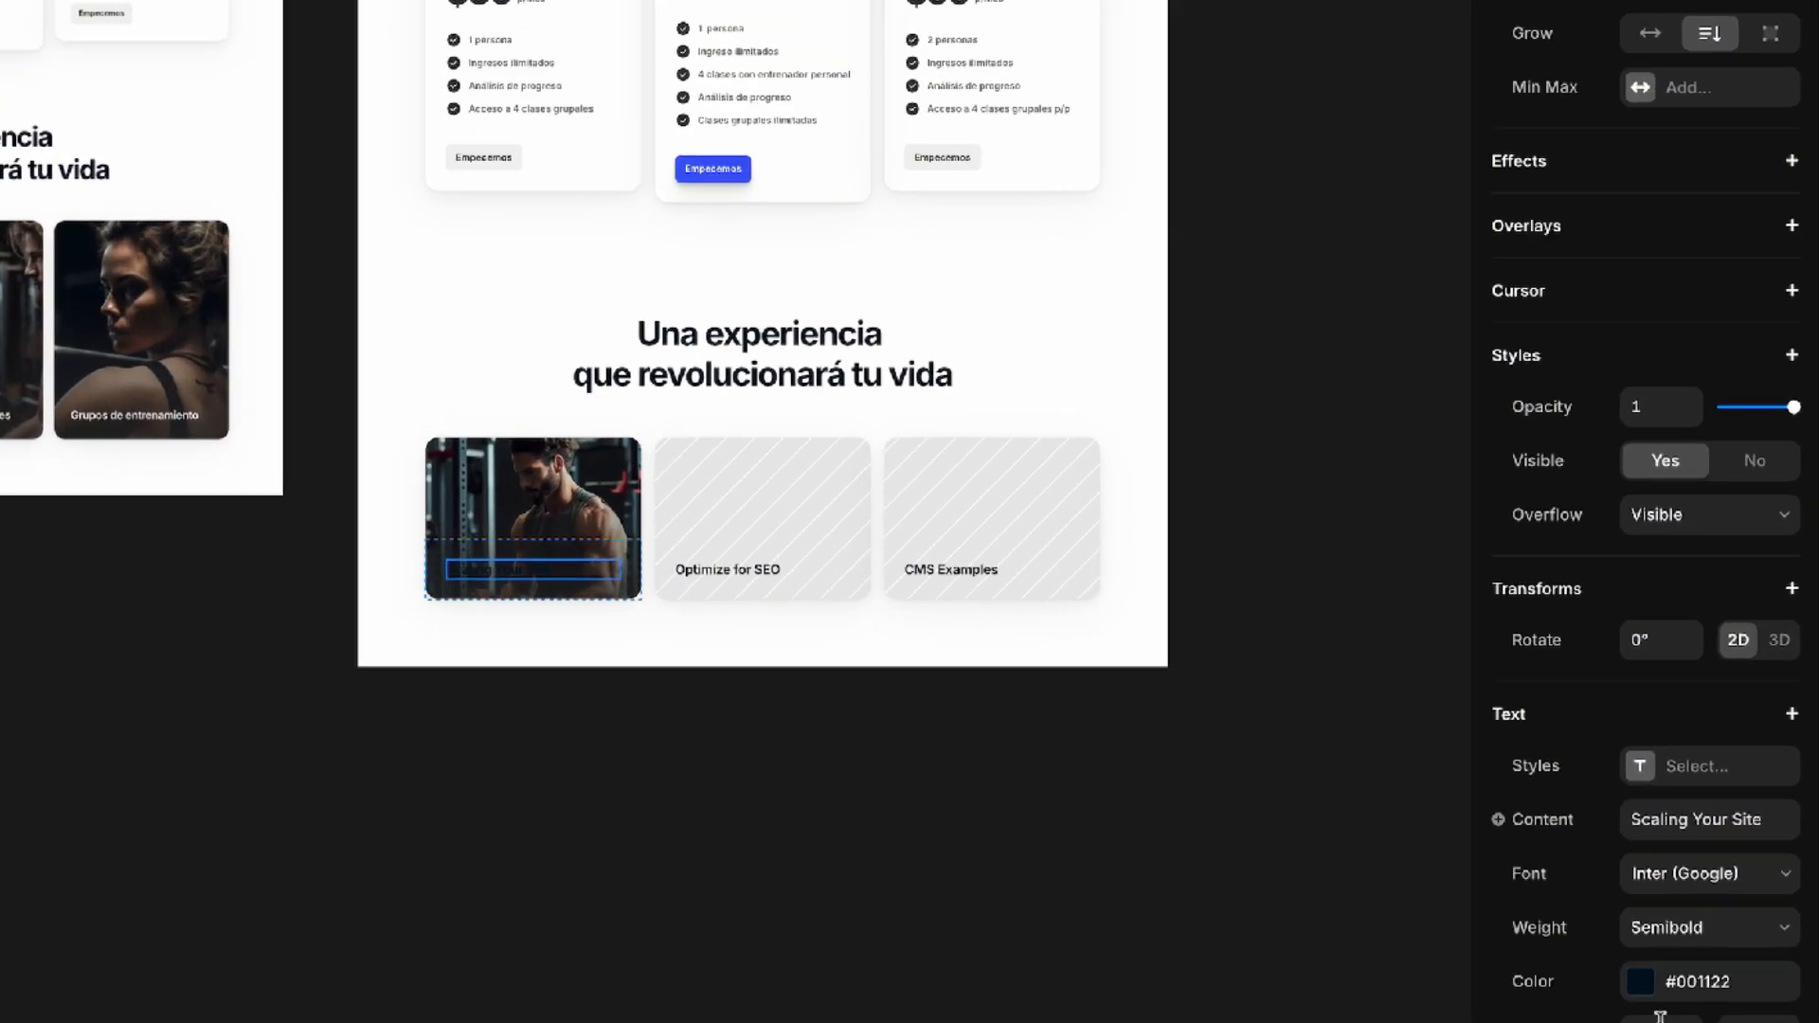
{"action": "left_click", "coordinate": [1643, 991]}
{"action": "left_click_drag", "start_coordinate": [1269, 772], "coordinate": [1064, 691]}
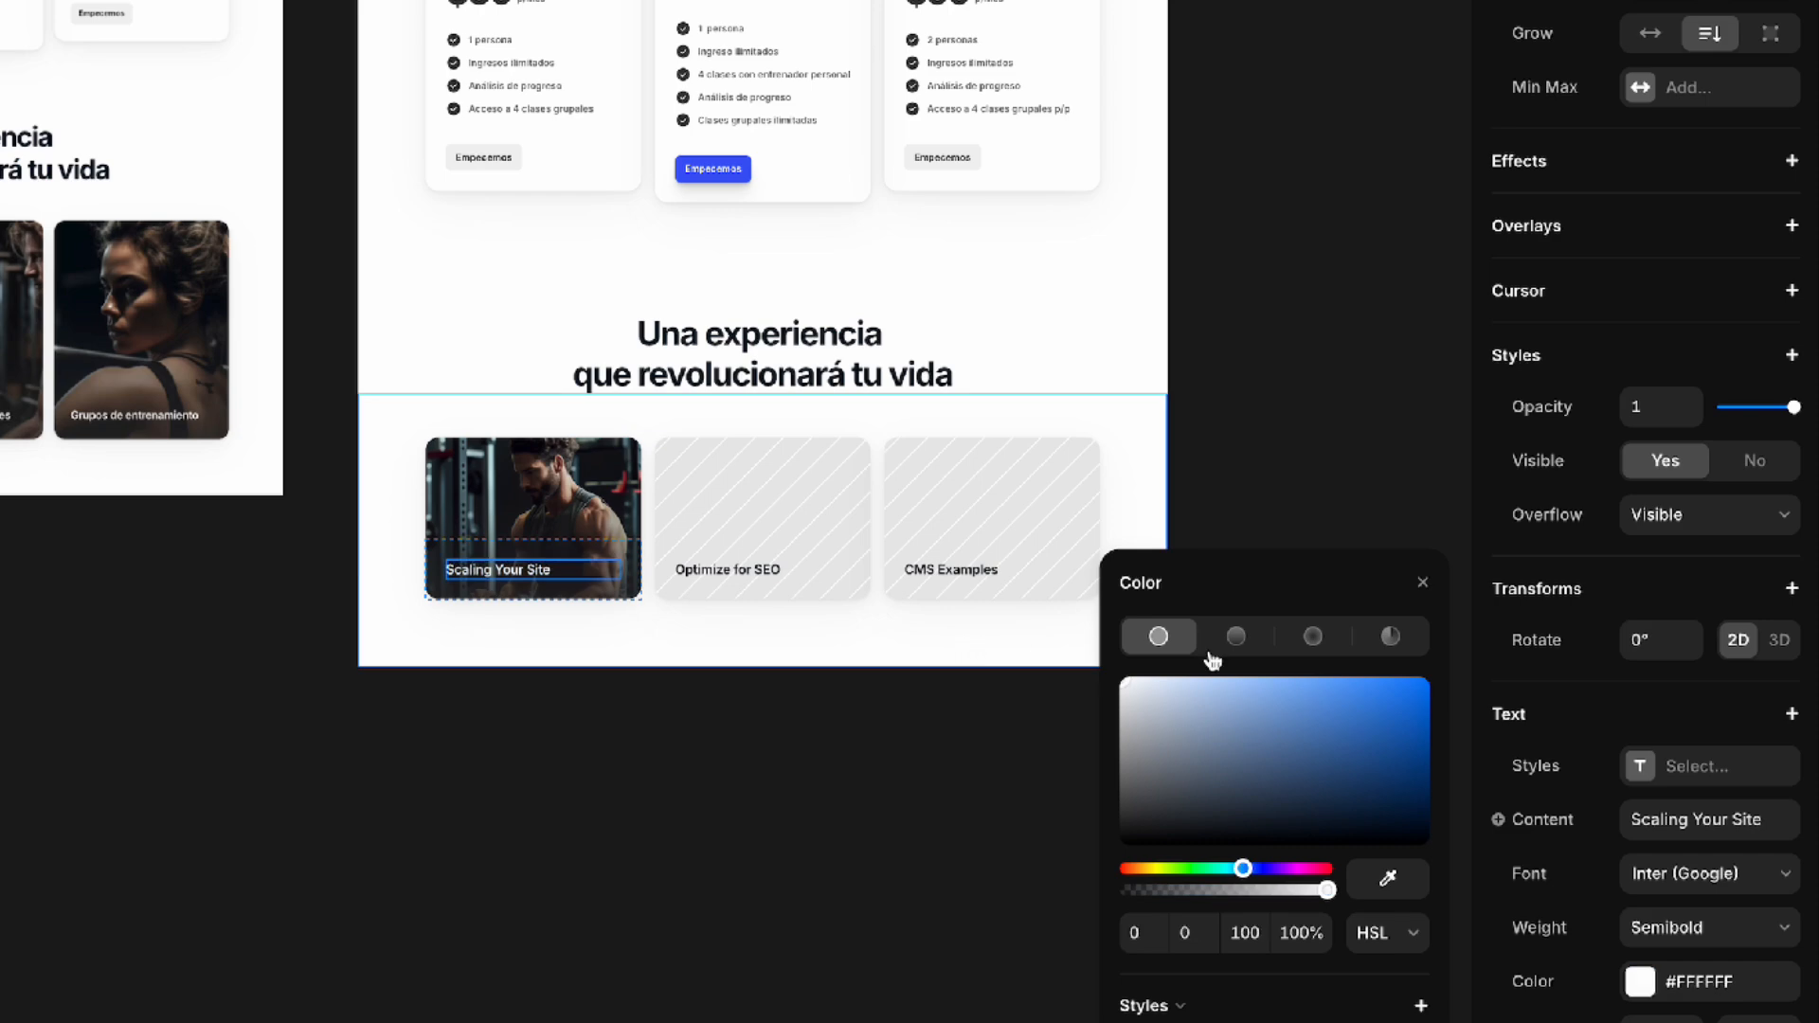
{"action": "left_click", "coordinate": [1424, 585]}
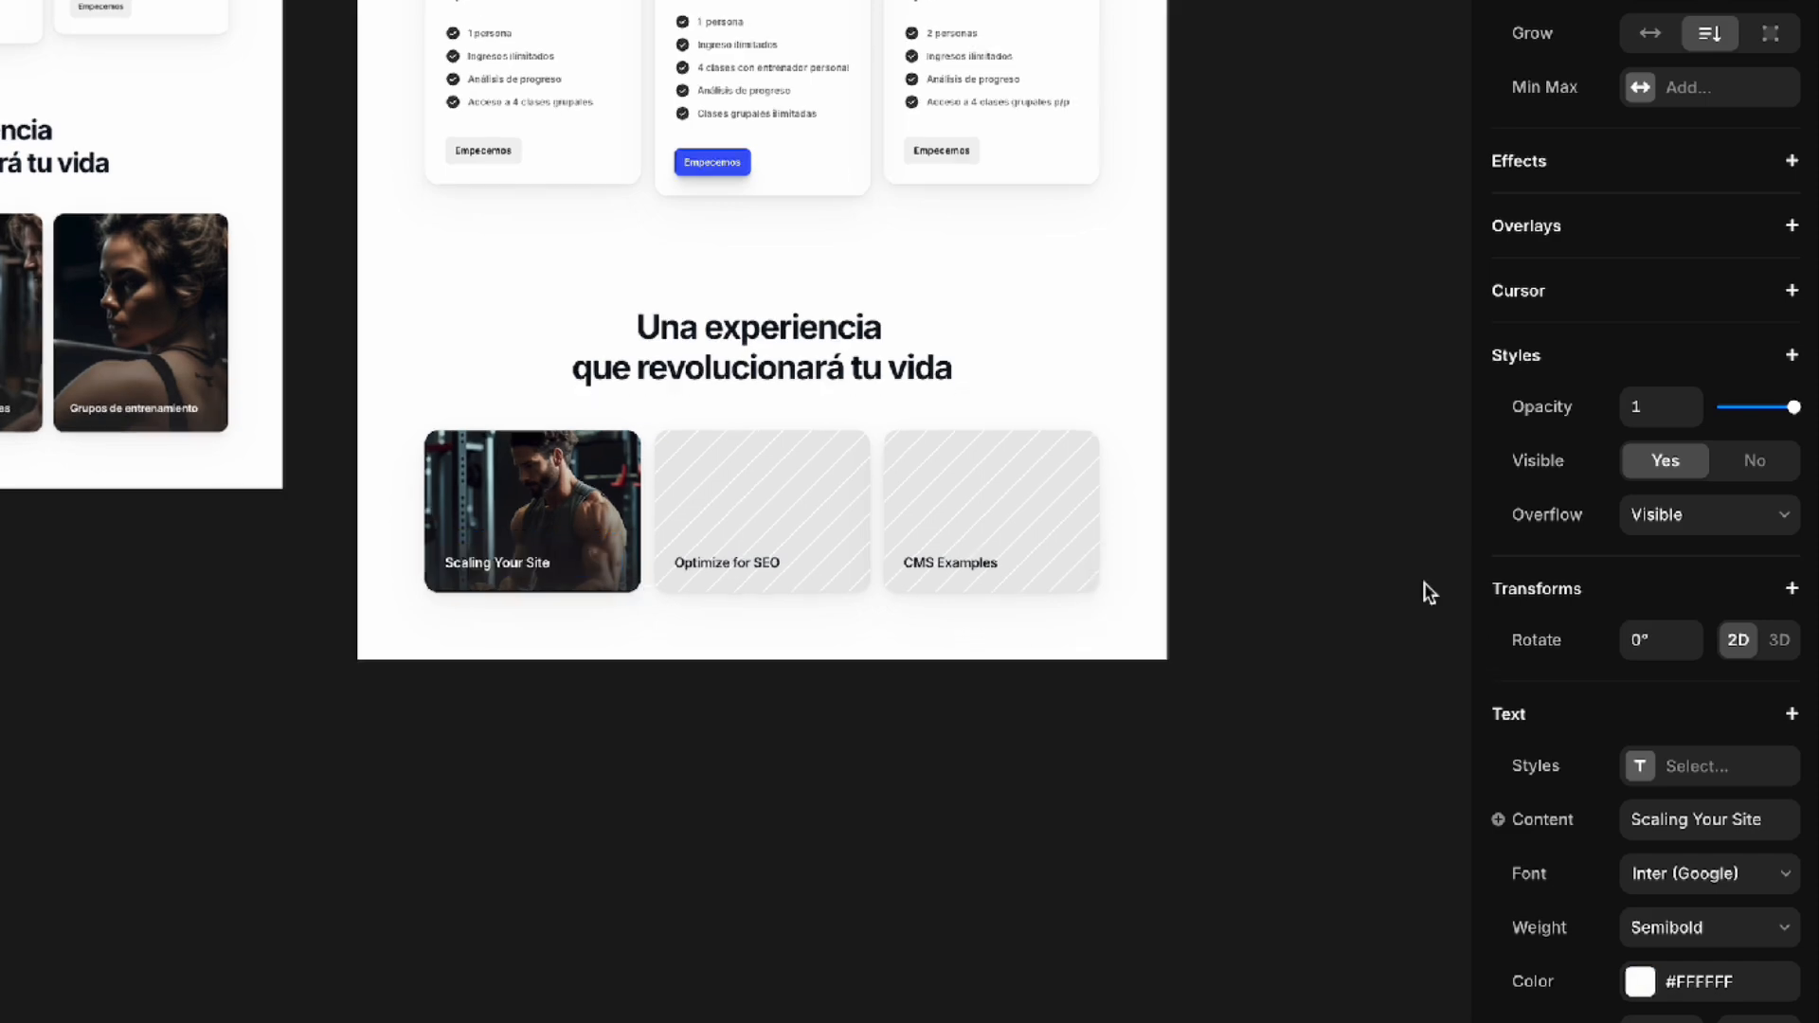
Set the image height of the "Scaling Your Site" card to 400
{"action": "left_click", "coordinate": [577, 475]}
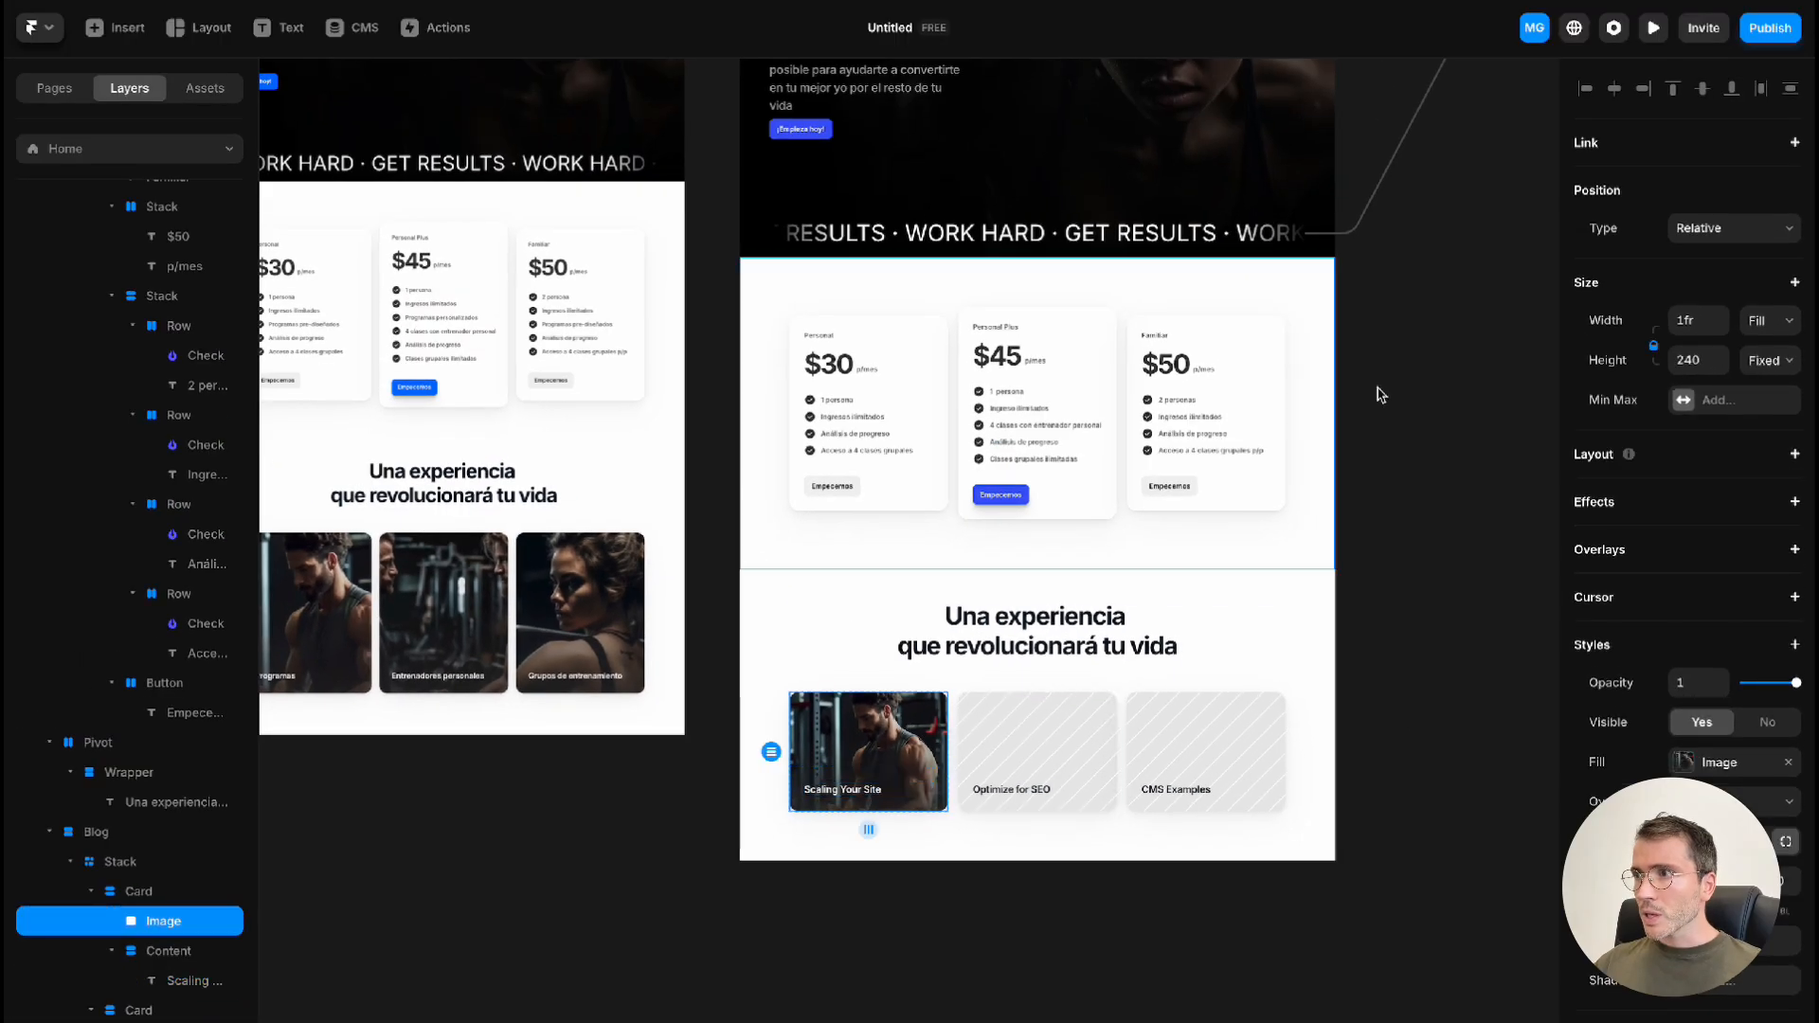
{"action": "left_click", "coordinate": [1694, 361]}
{"action": "type", "text": "400"}
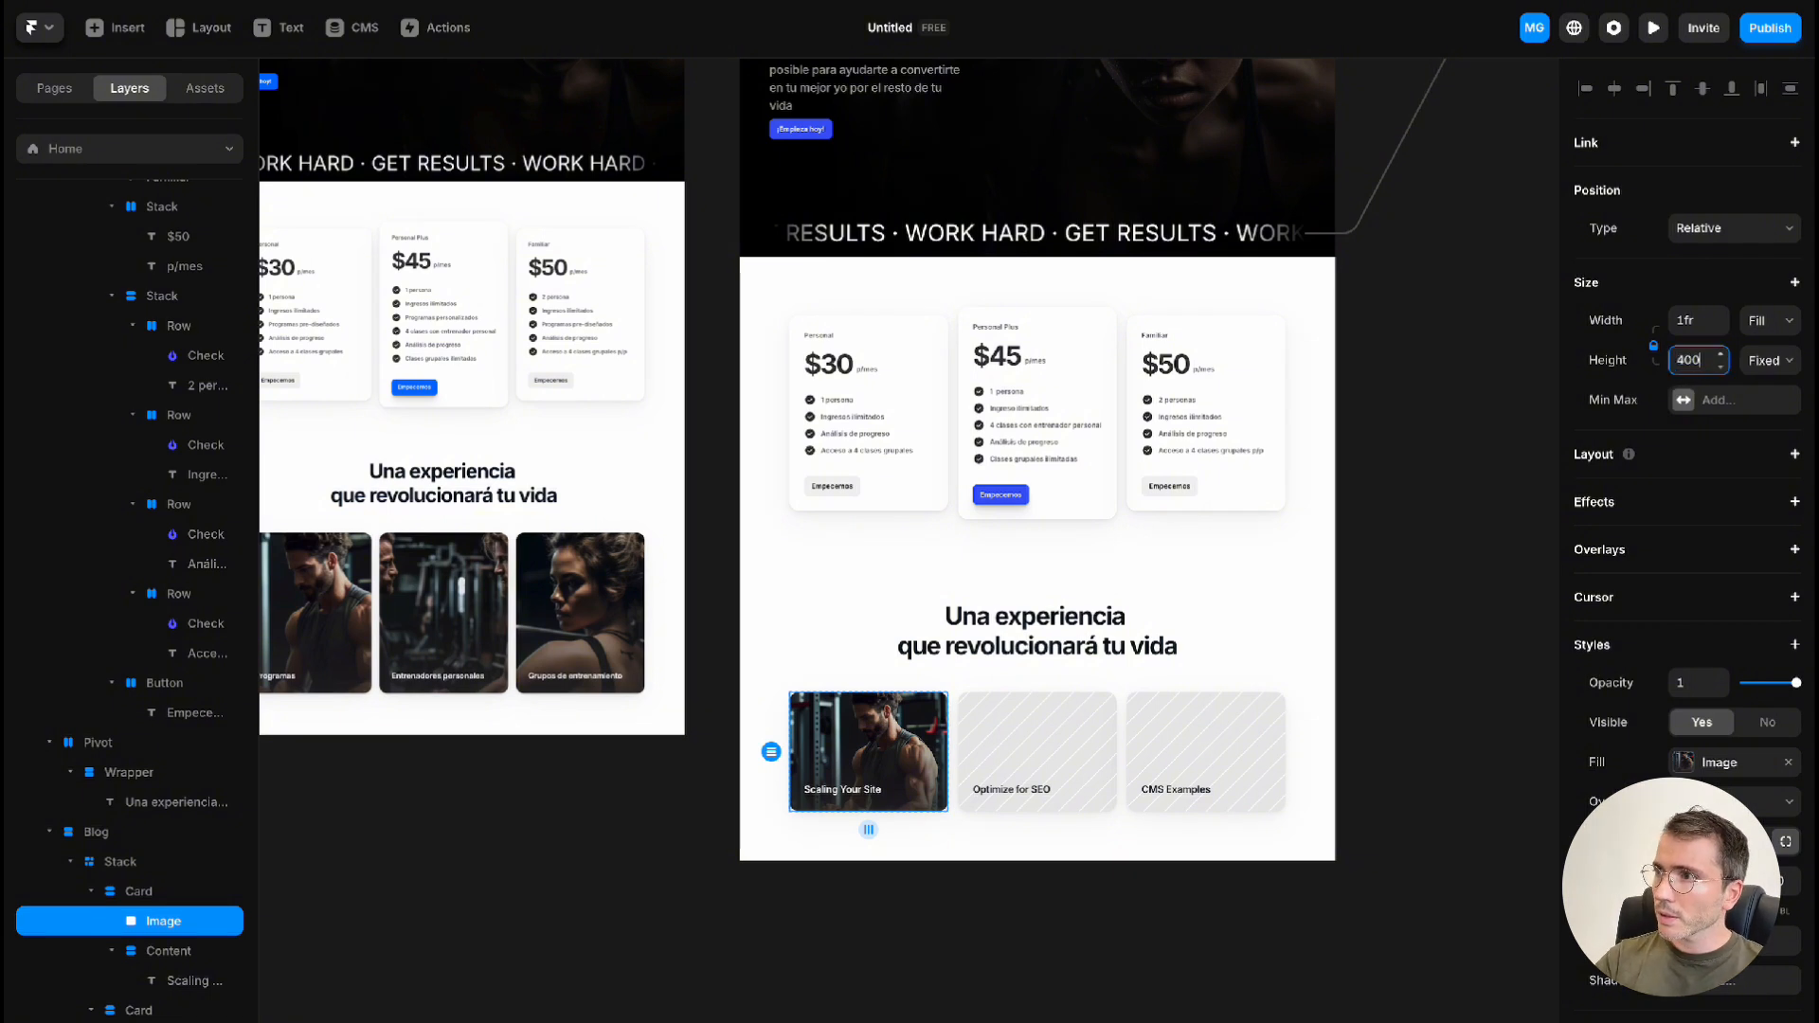
{"action": "key", "text": "Return"}
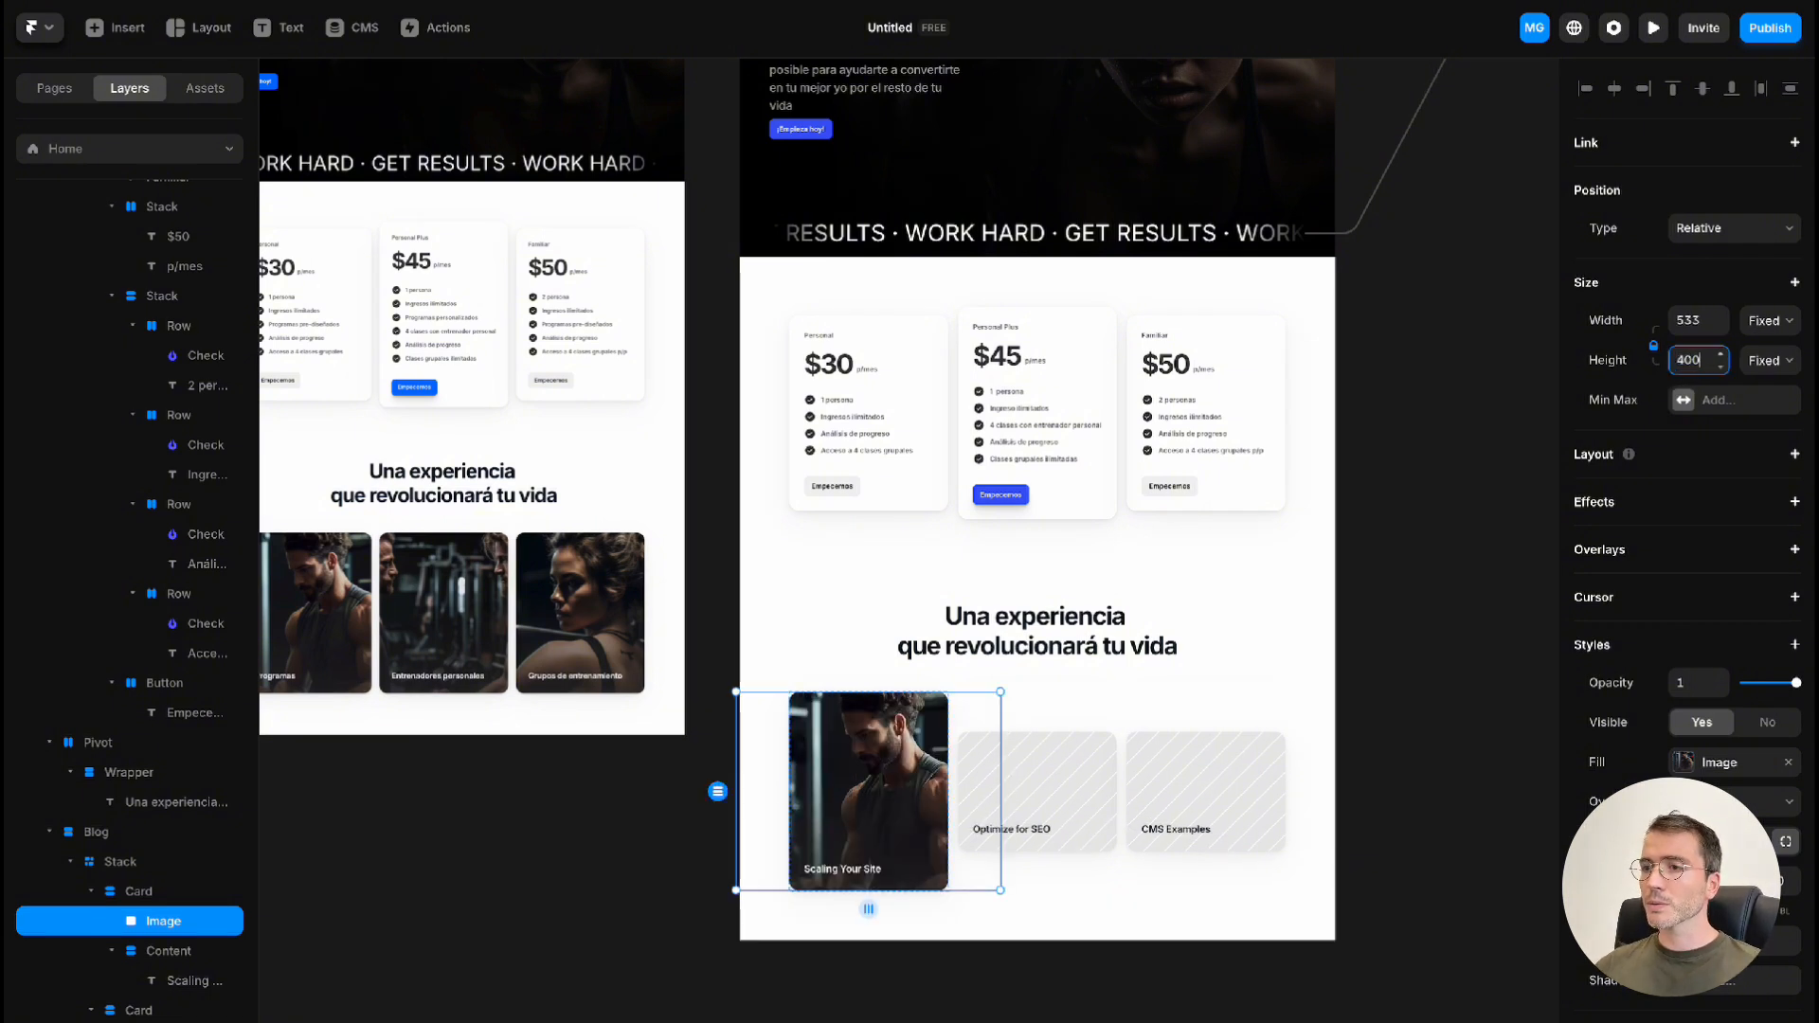
{"action": "left_click", "coordinate": [994, 900]}
Fill the "Optimize for SEO" card's image with card_02.jpg and move its focal point to the upper centre of the photo
{"action": "left_click", "coordinate": [1070, 782], "text": "super"}
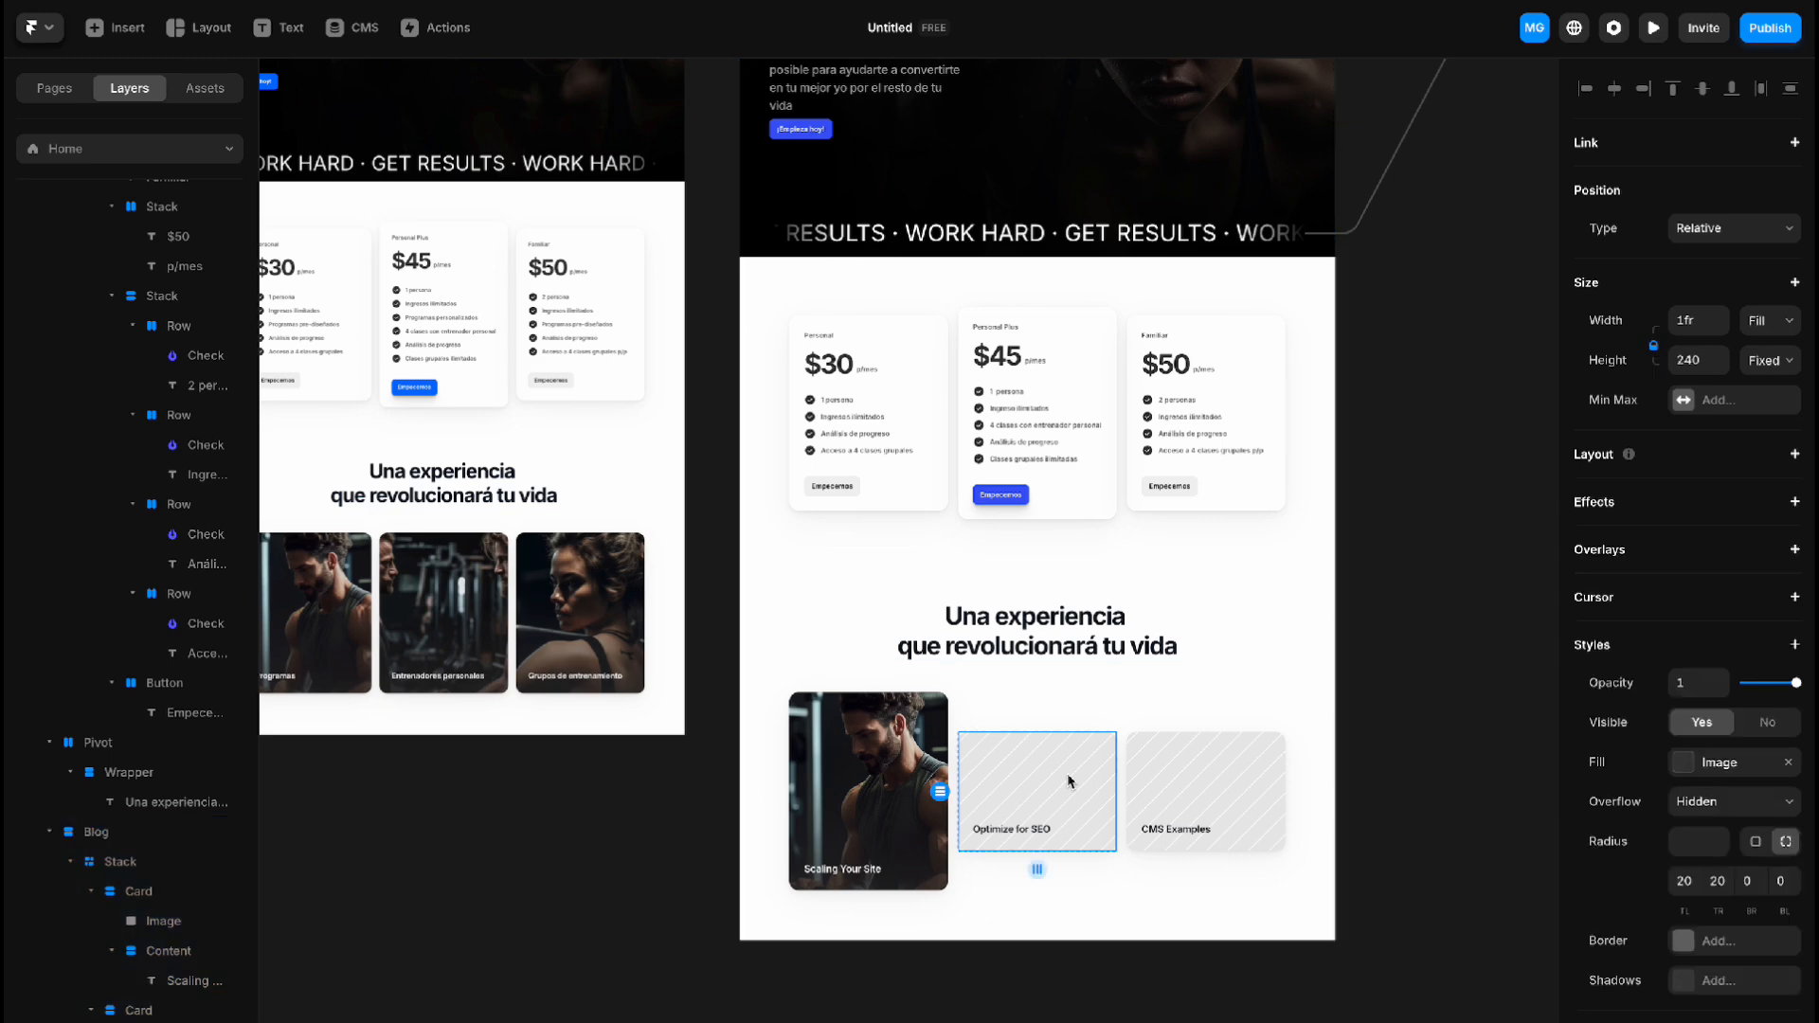
{"action": "double_click", "coordinate": [1069, 781]}
{"action": "left_click", "coordinate": [1370, 894]}
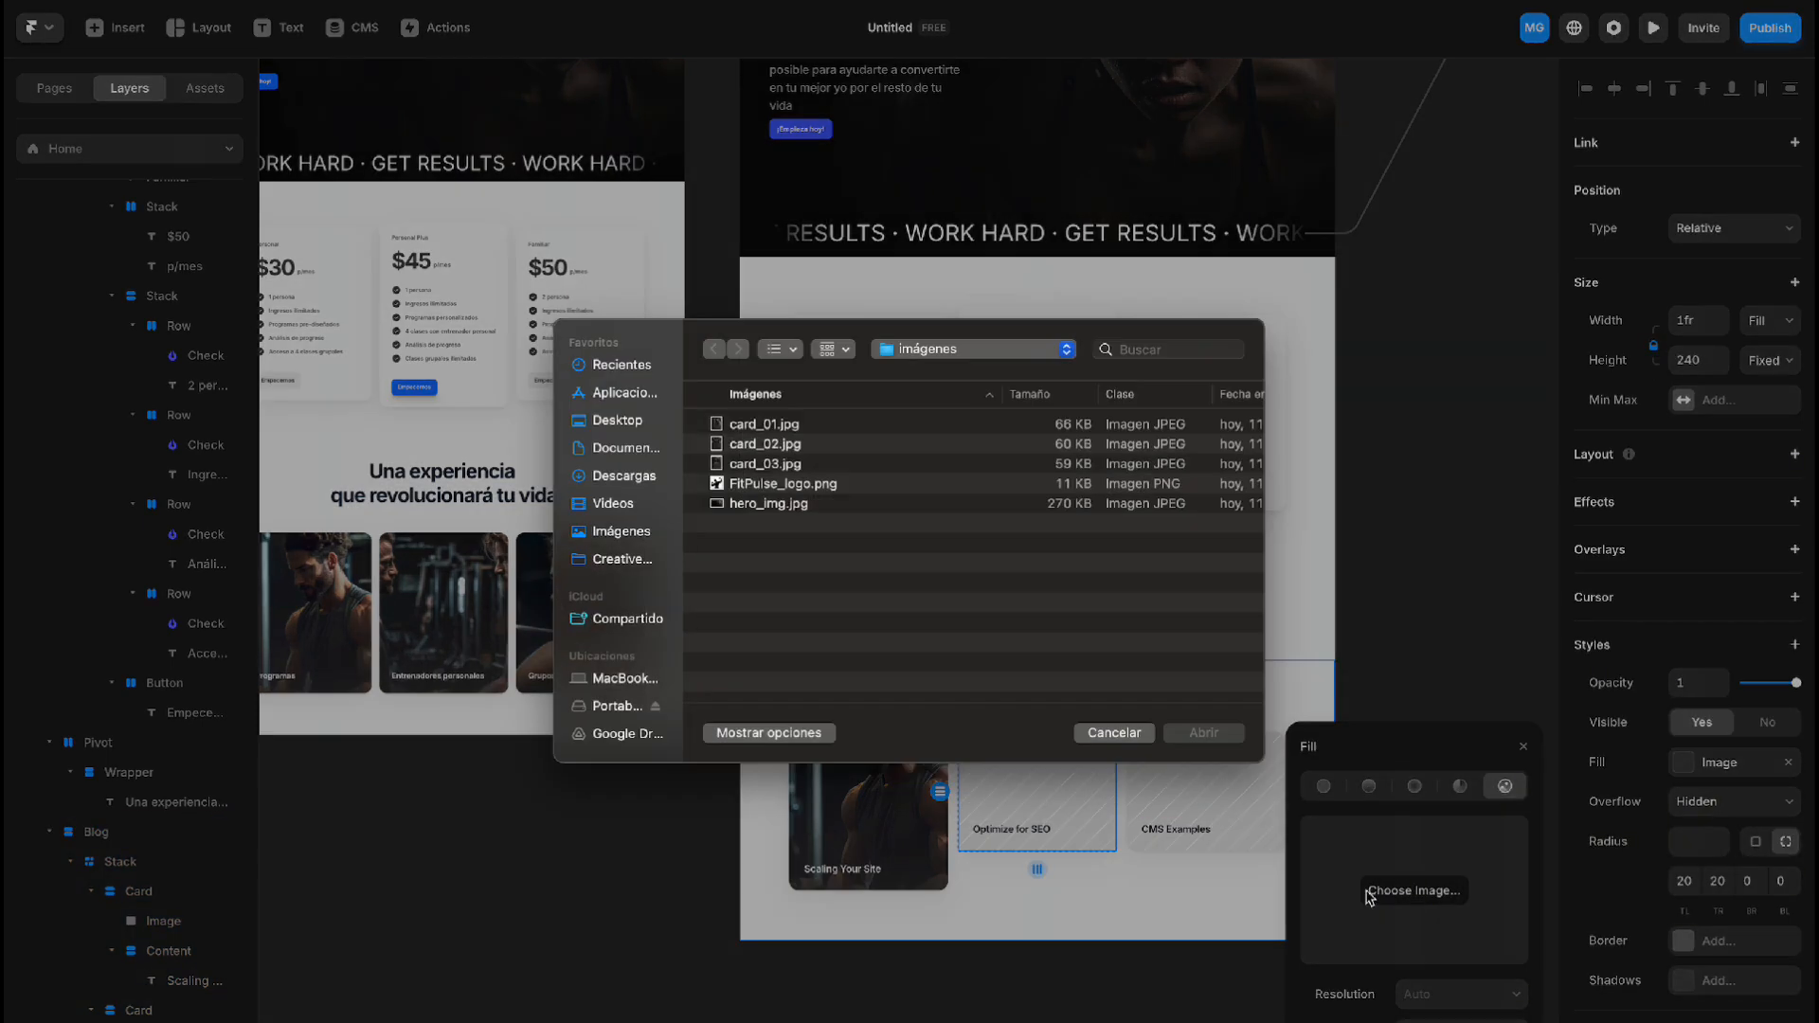
{"action": "left_click", "coordinate": [793, 448]}
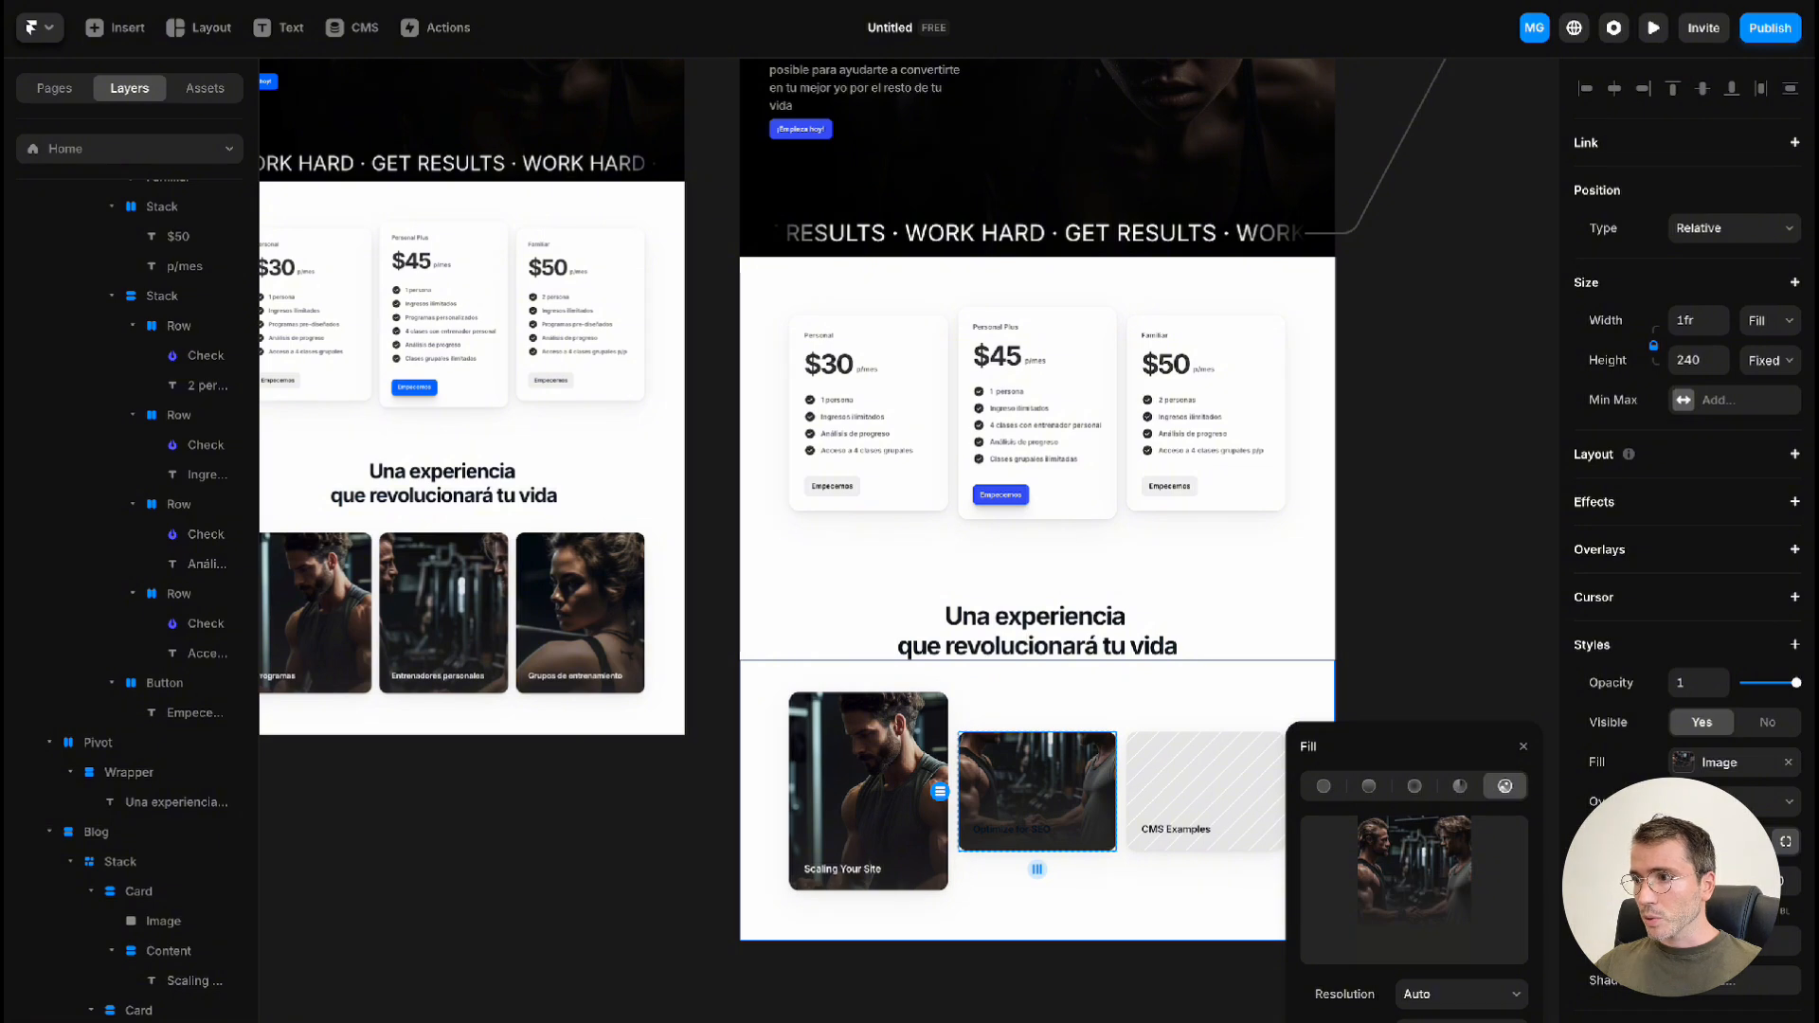
{"action": "left_click", "coordinate": [1462, 1022]}
{"action": "left_click", "coordinate": [1442, 944]}
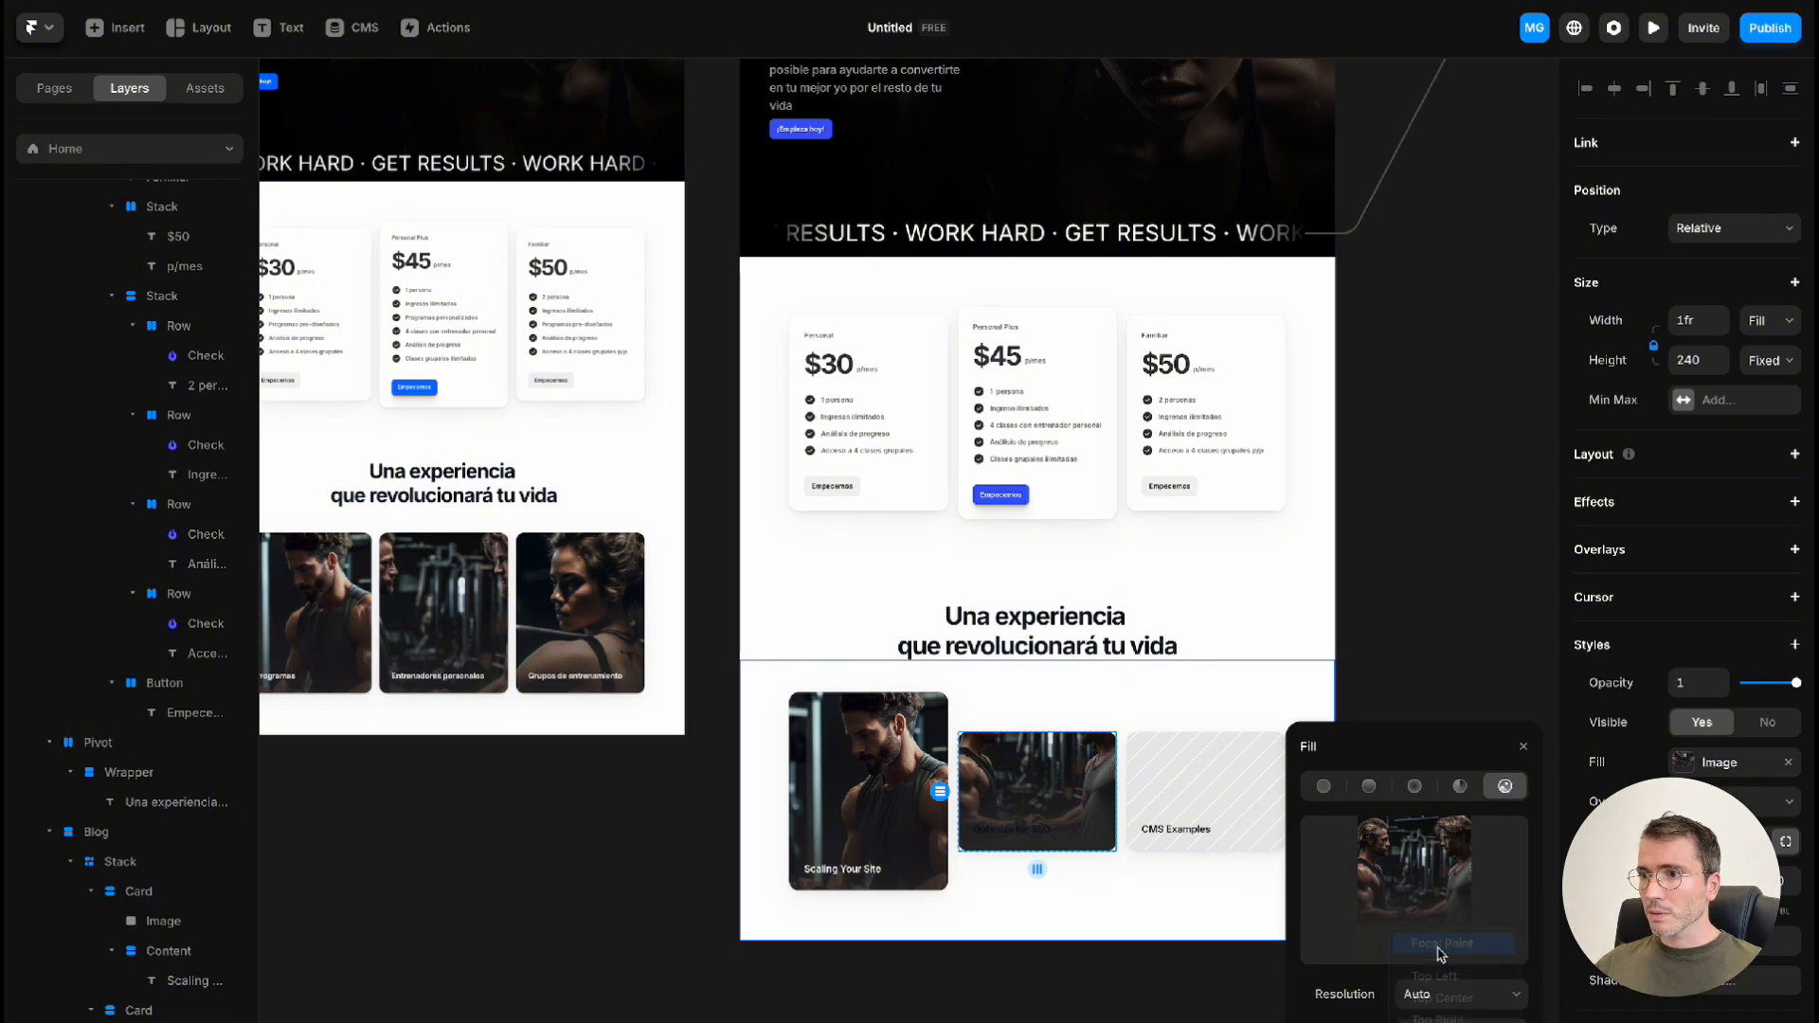
{"action": "left_click_drag", "start_coordinate": [910, 604], "coordinate": [891, 287]}
{"action": "left_click", "coordinate": [1097, 1022]}
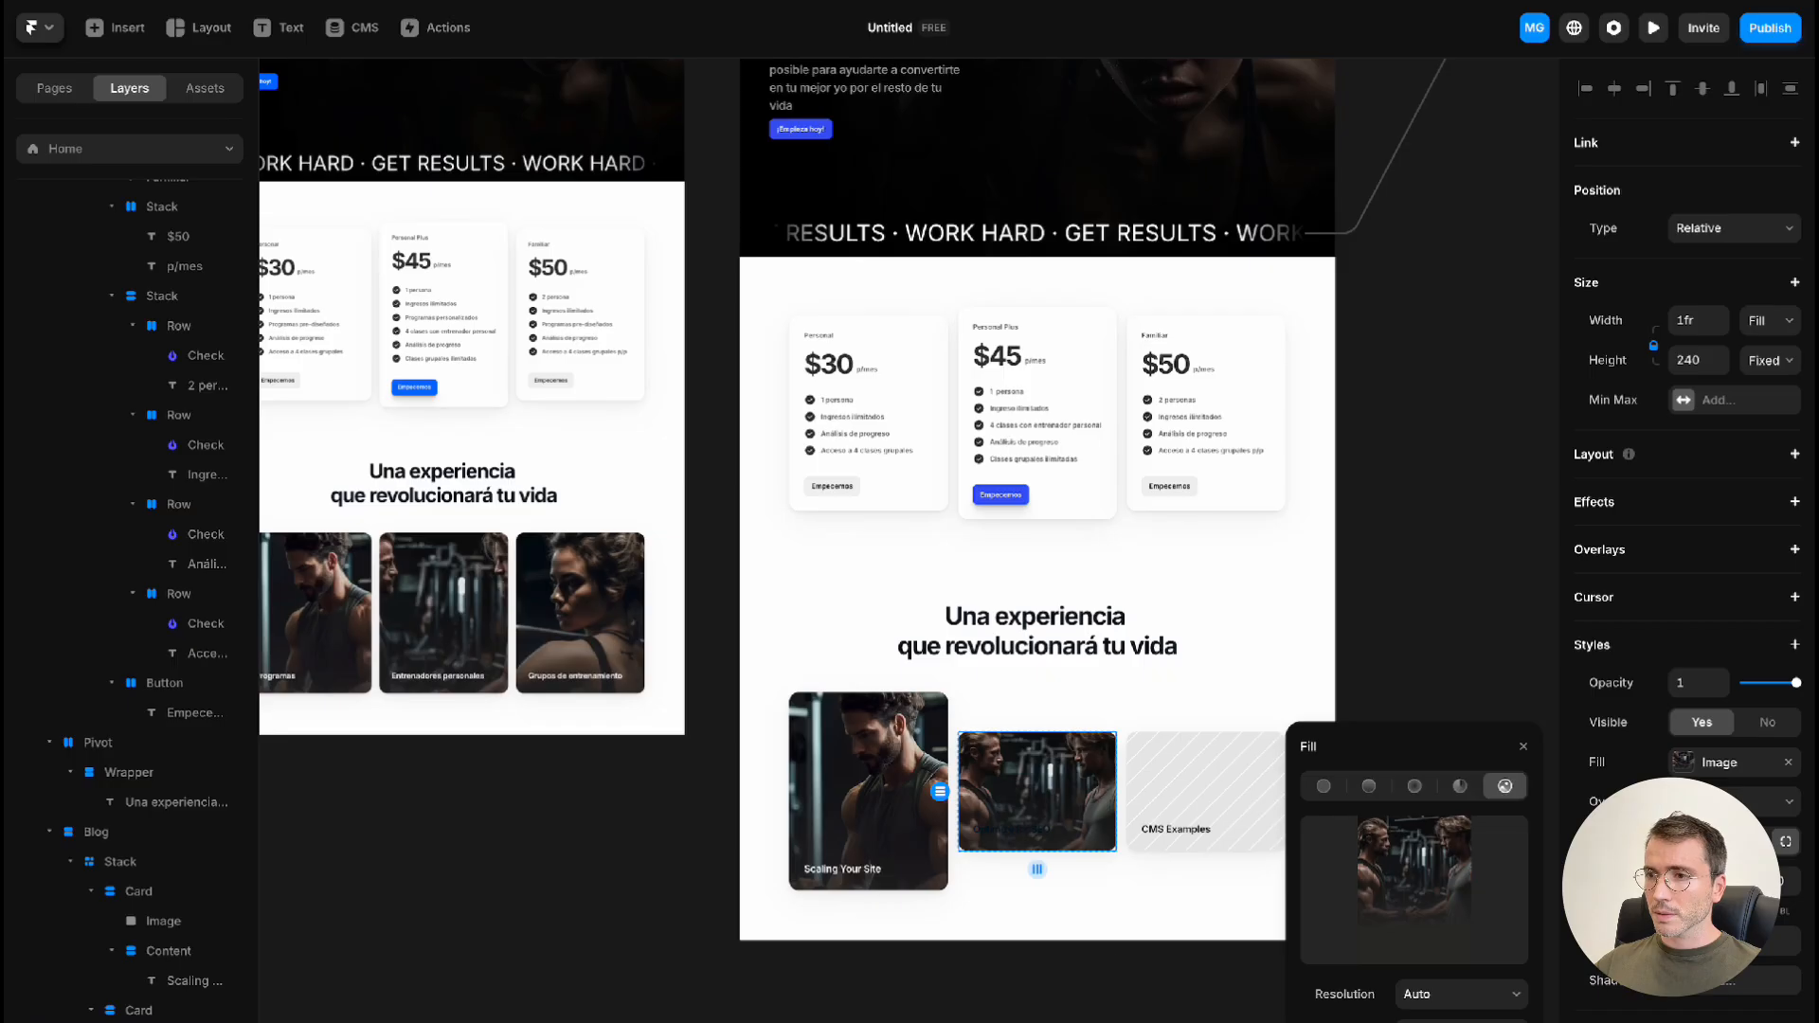
Set the "Optimize for SEO" title's text color to white
{"action": "left_click", "coordinate": [1031, 838]}
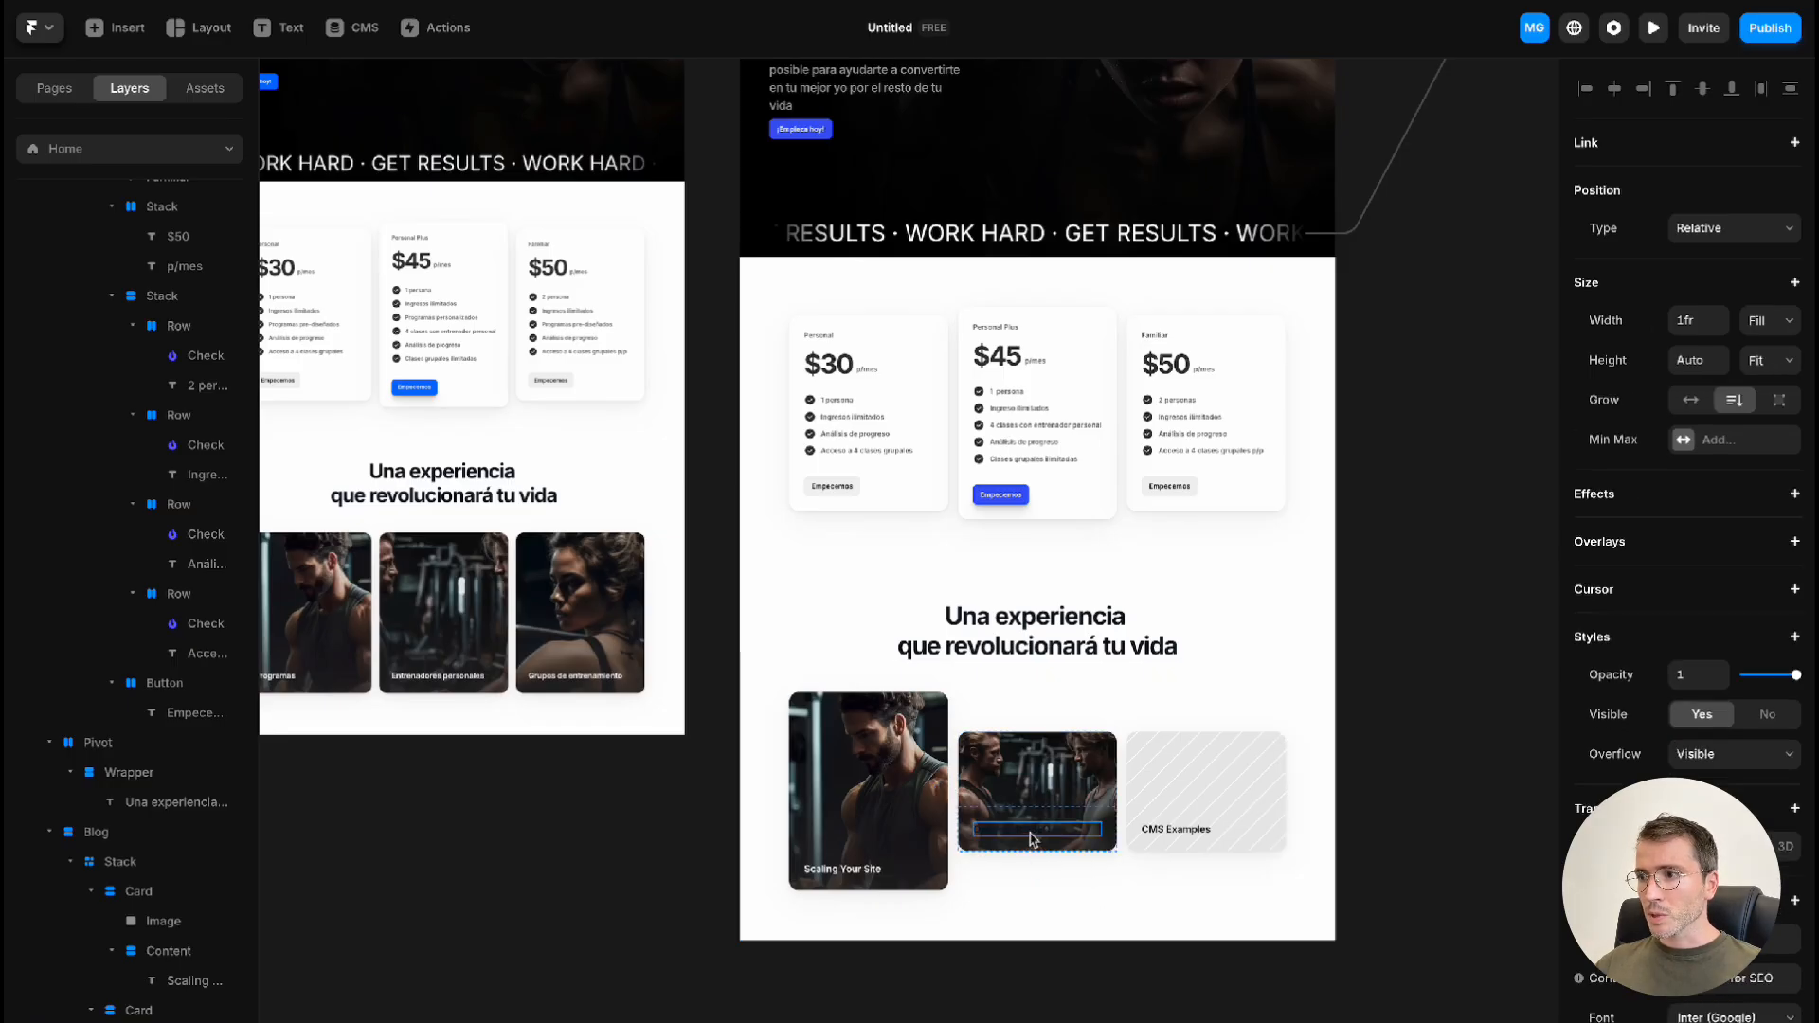
{"action": "left_click", "coordinate": [1725, 1022]}
{"action": "left_click_drag", "start_coordinate": [1395, 952], "coordinate": [1184, 813]}
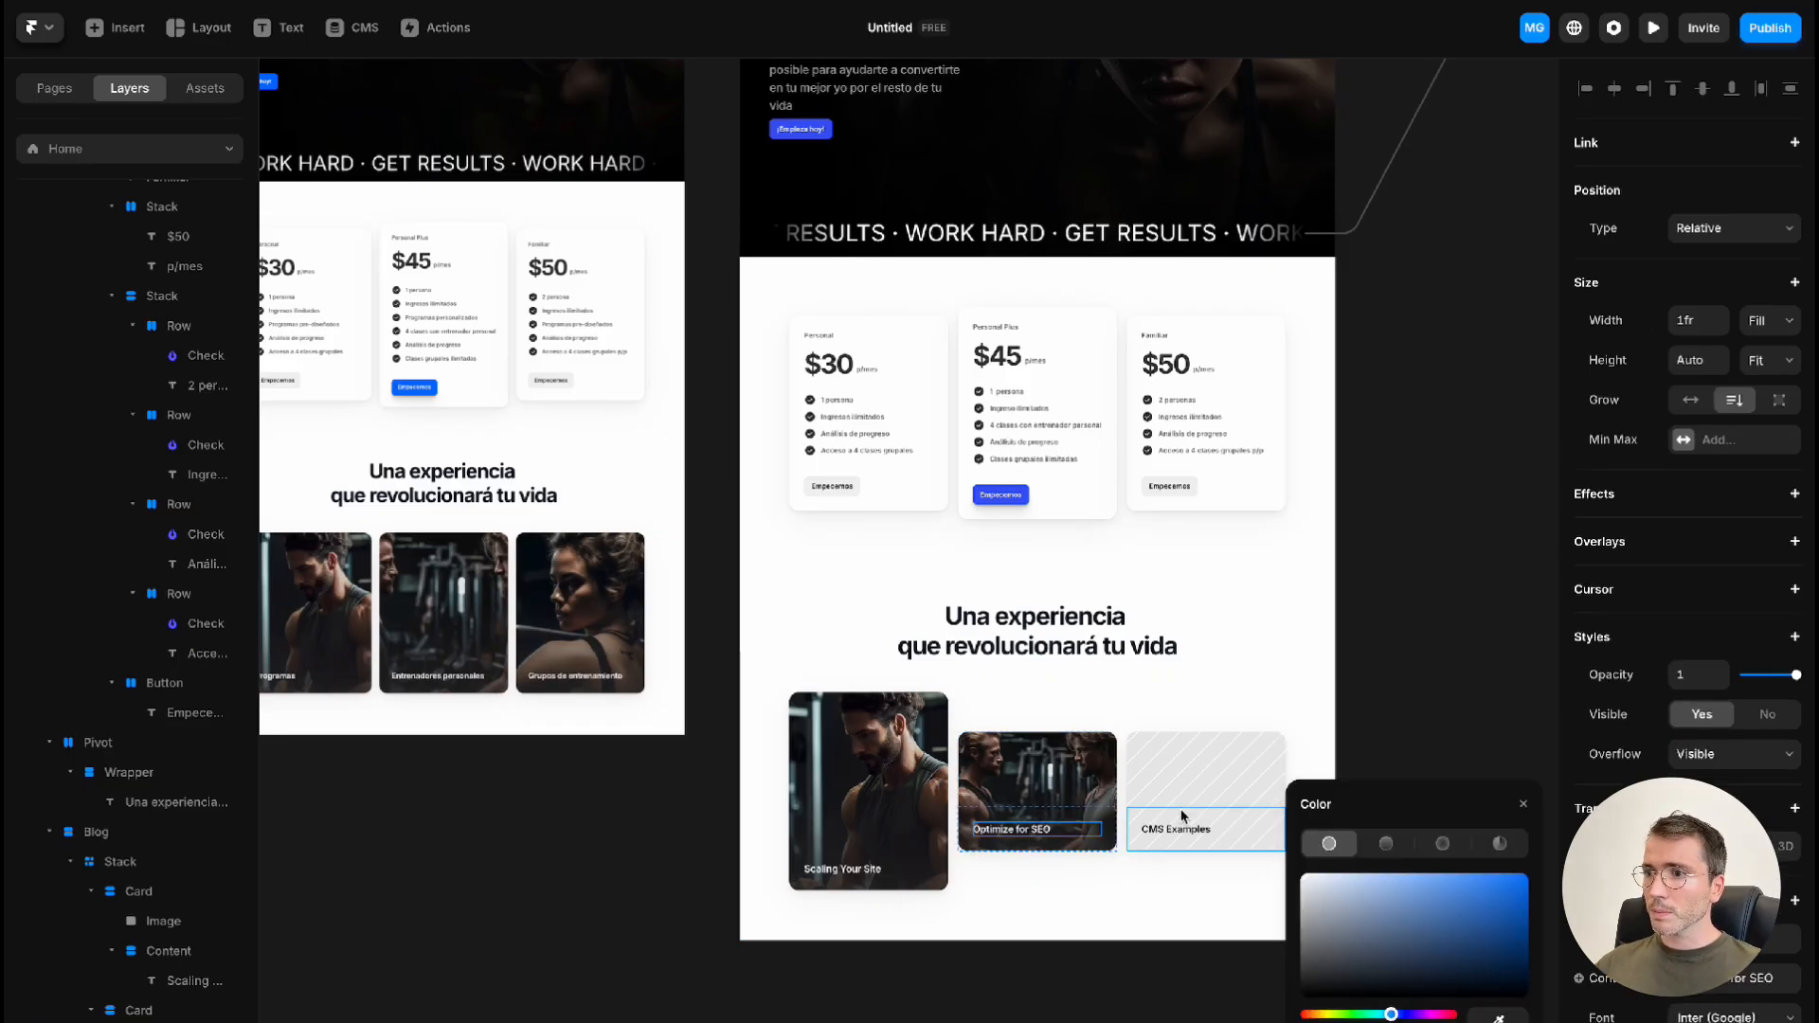
Set the image height of the "Optimize for SEO" card to 400
{"action": "left_click", "coordinate": [1041, 755]}
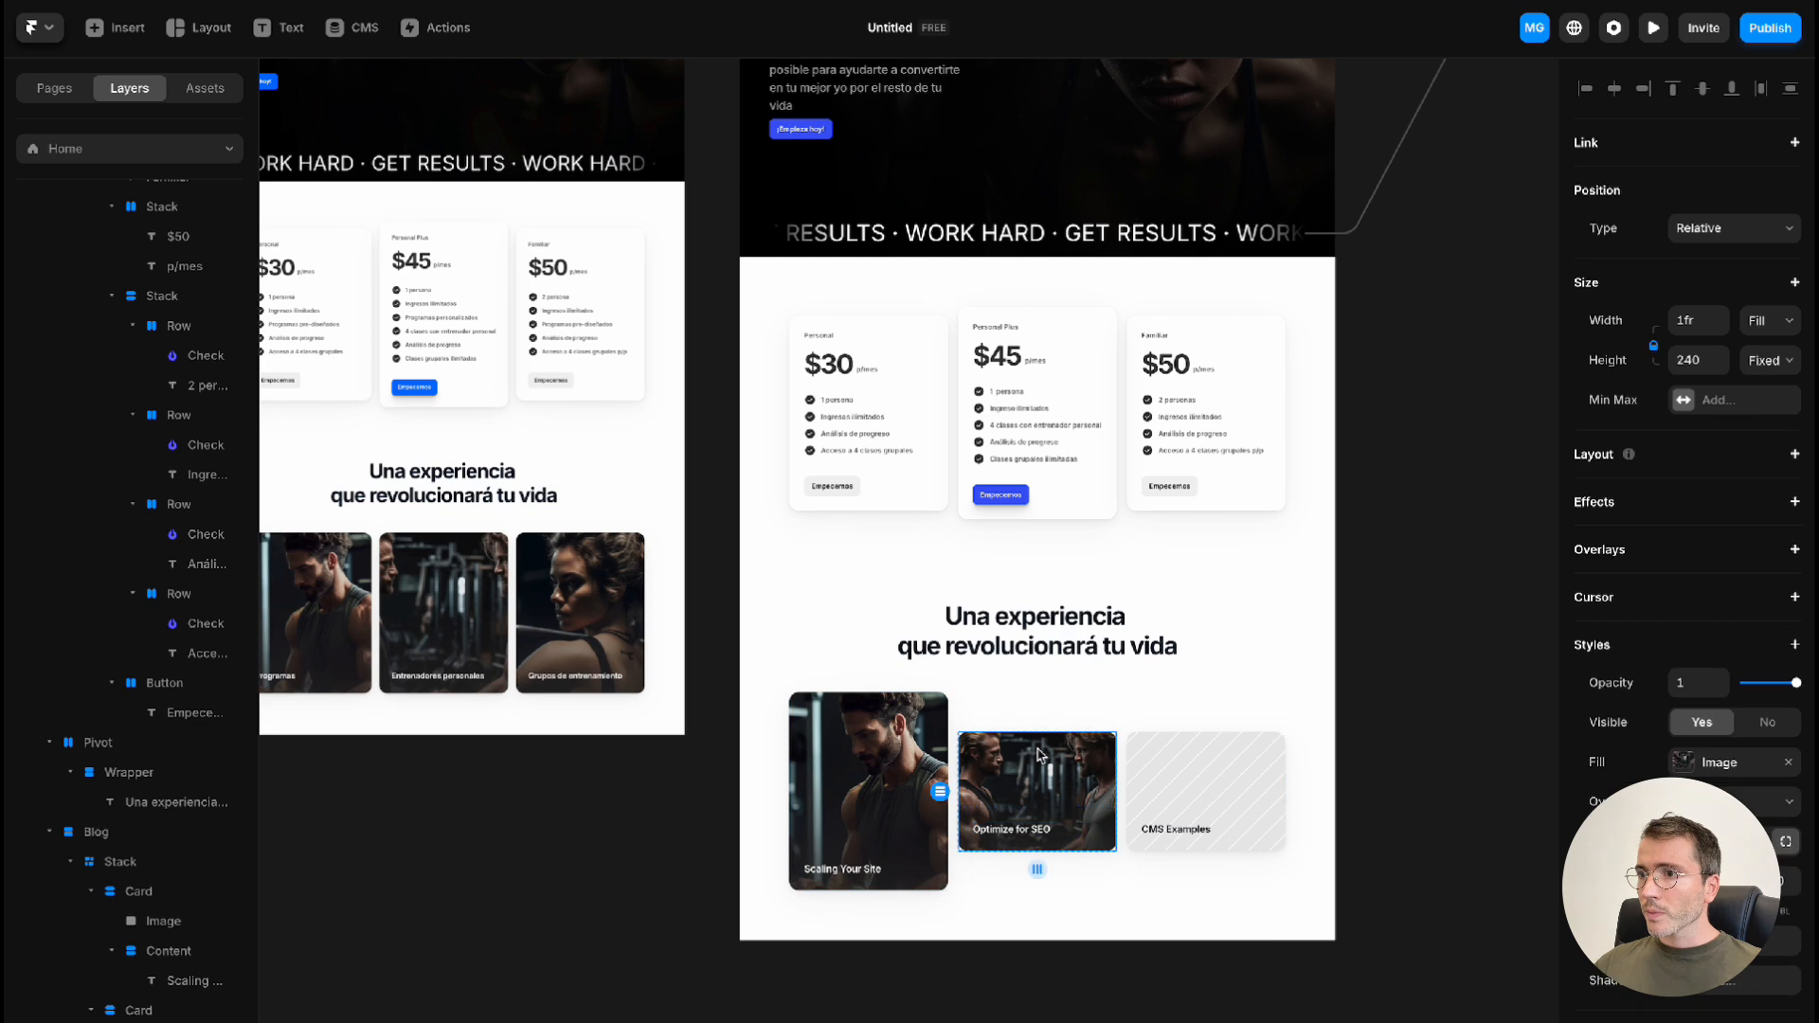
{"action": "left_click", "coordinate": [1710, 357]}
{"action": "type", "text": "400"}
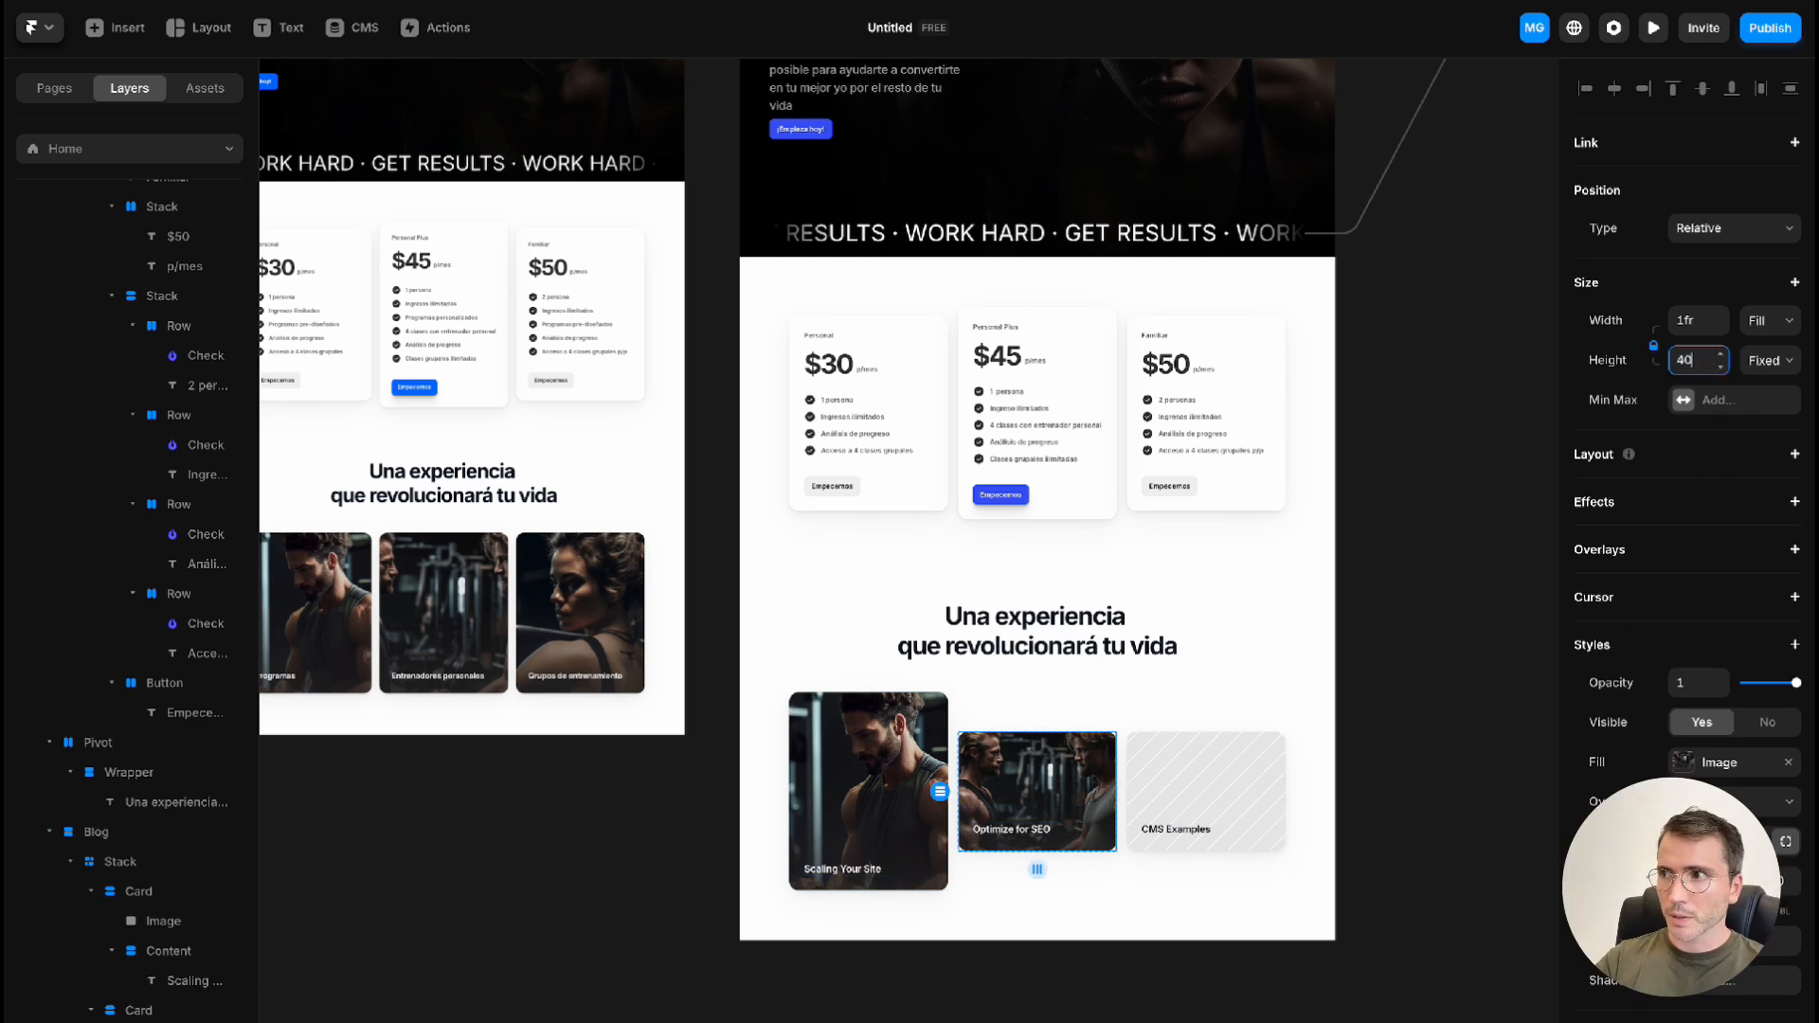
{"action": "key", "text": "Return"}
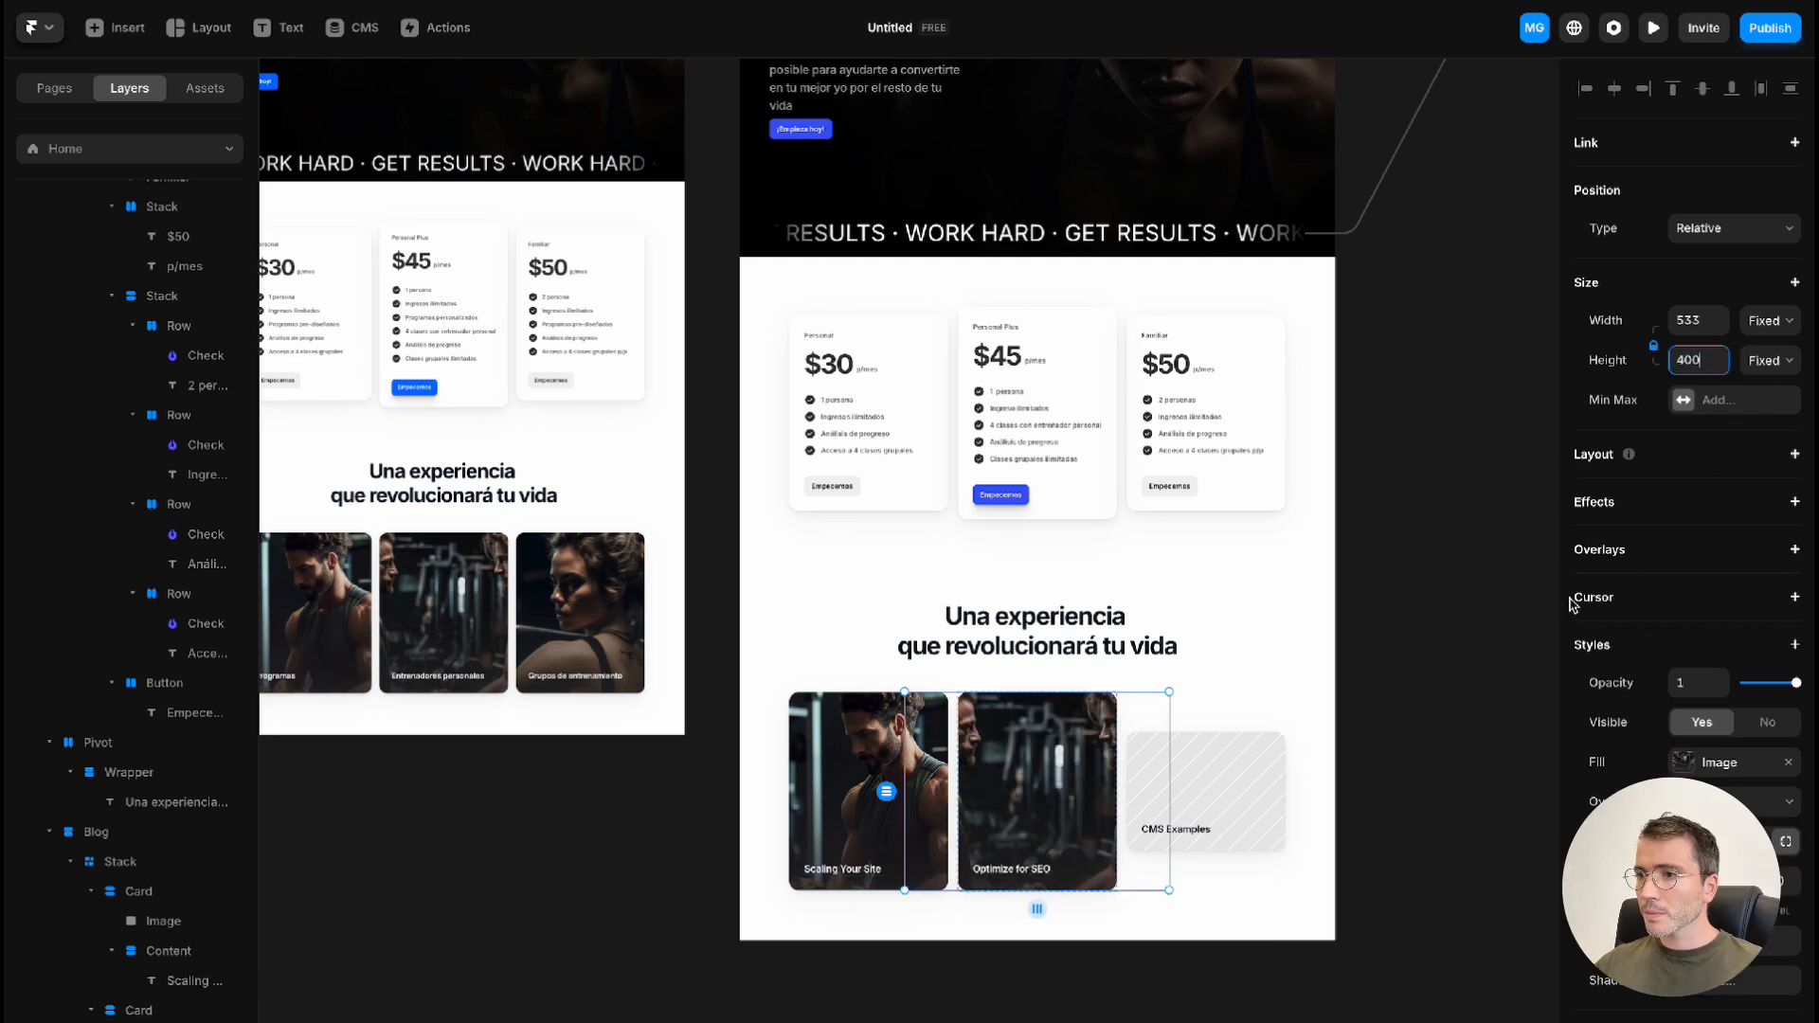
Fill the "CMS Examples" card's image with card_03.jpg and set its focal point so the woman's head is in frame
{"action": "double_click", "coordinate": [1238, 763]}
{"action": "left_click", "coordinate": [1407, 903]}
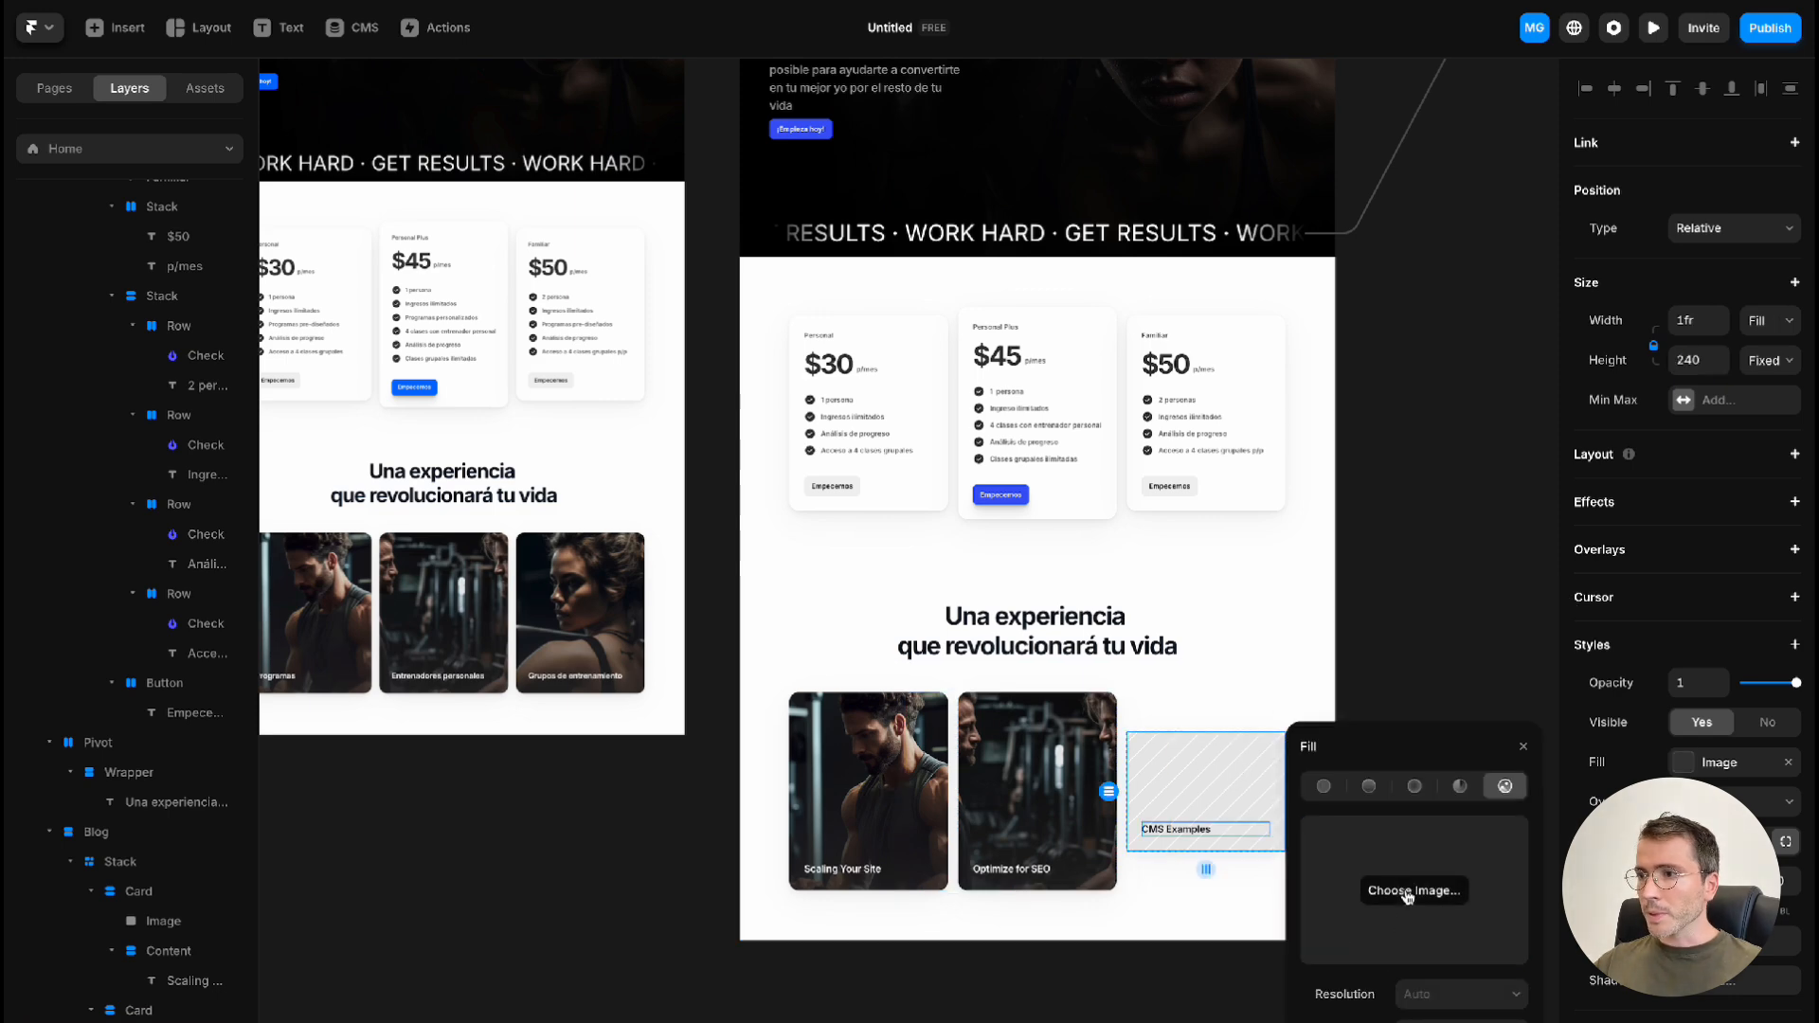
{"action": "double_click", "coordinate": [876, 474]}
{"action": "left_click", "coordinate": [1447, 951]}
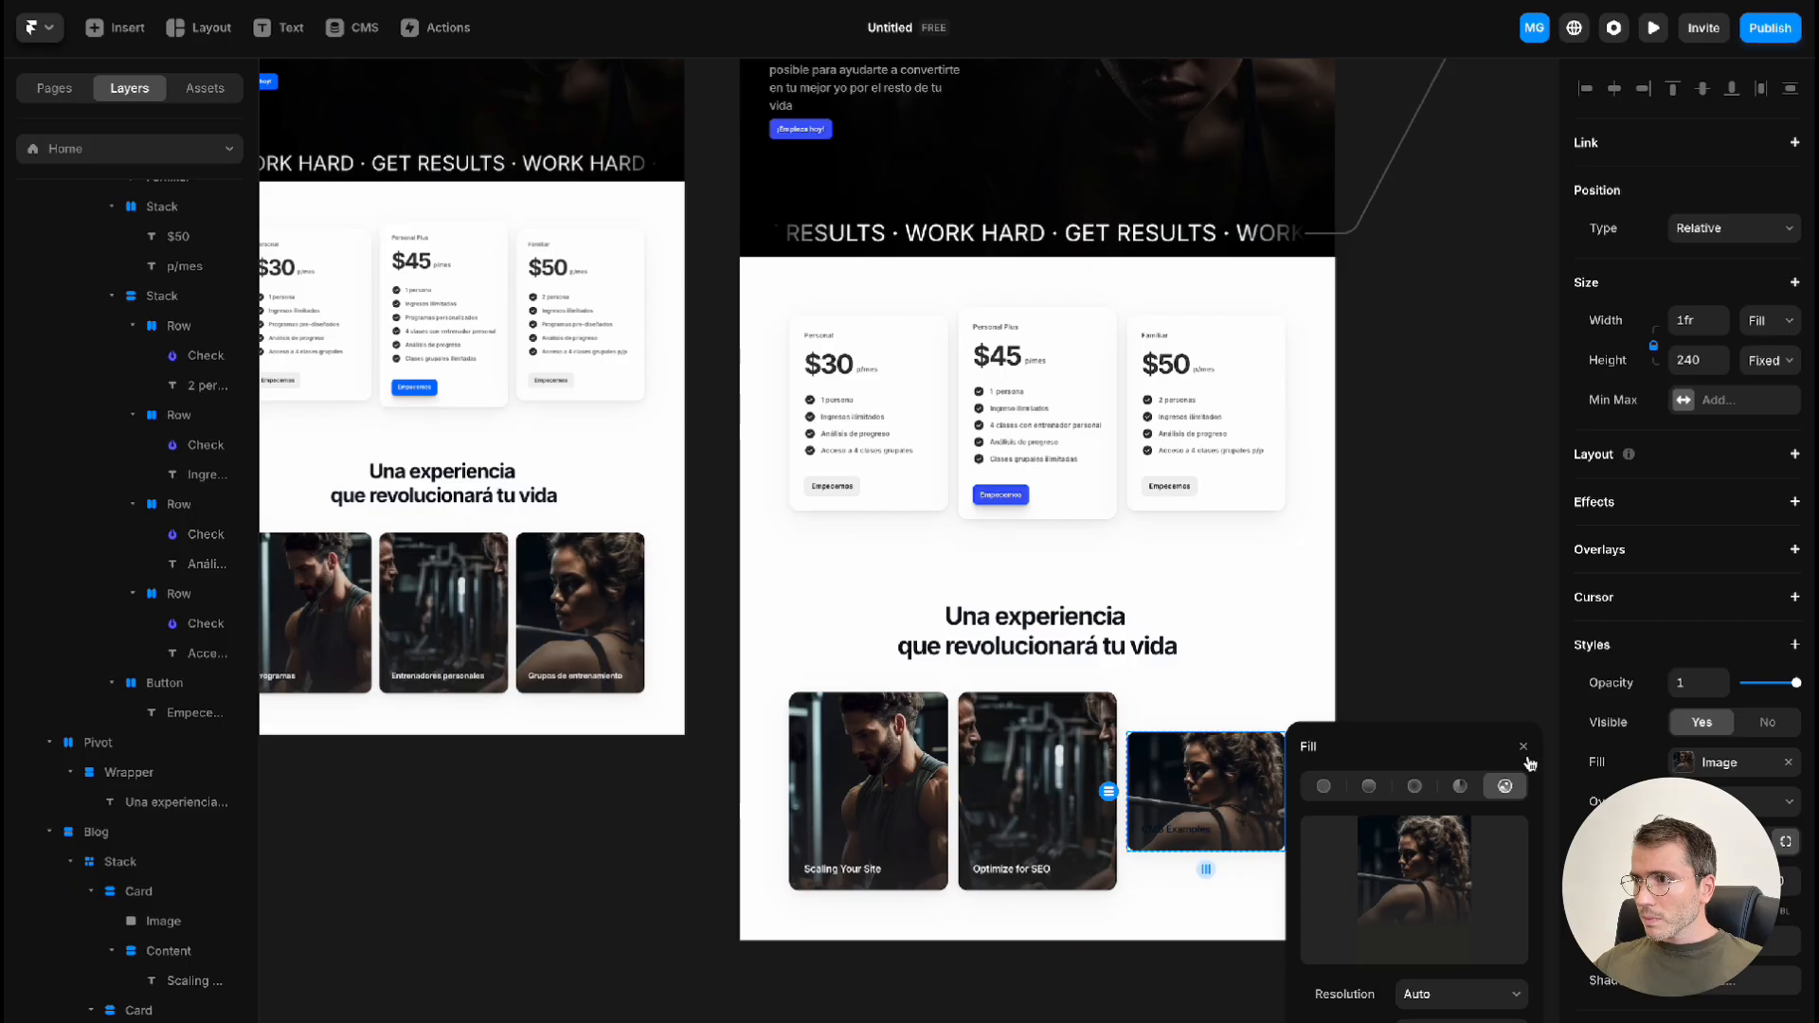
Set the image height of the "CMS Examples" card to 400
{"action": "left_click", "coordinate": [1524, 747]}
{"action": "type", "text": "400"}
{"action": "key", "text": "Return"}
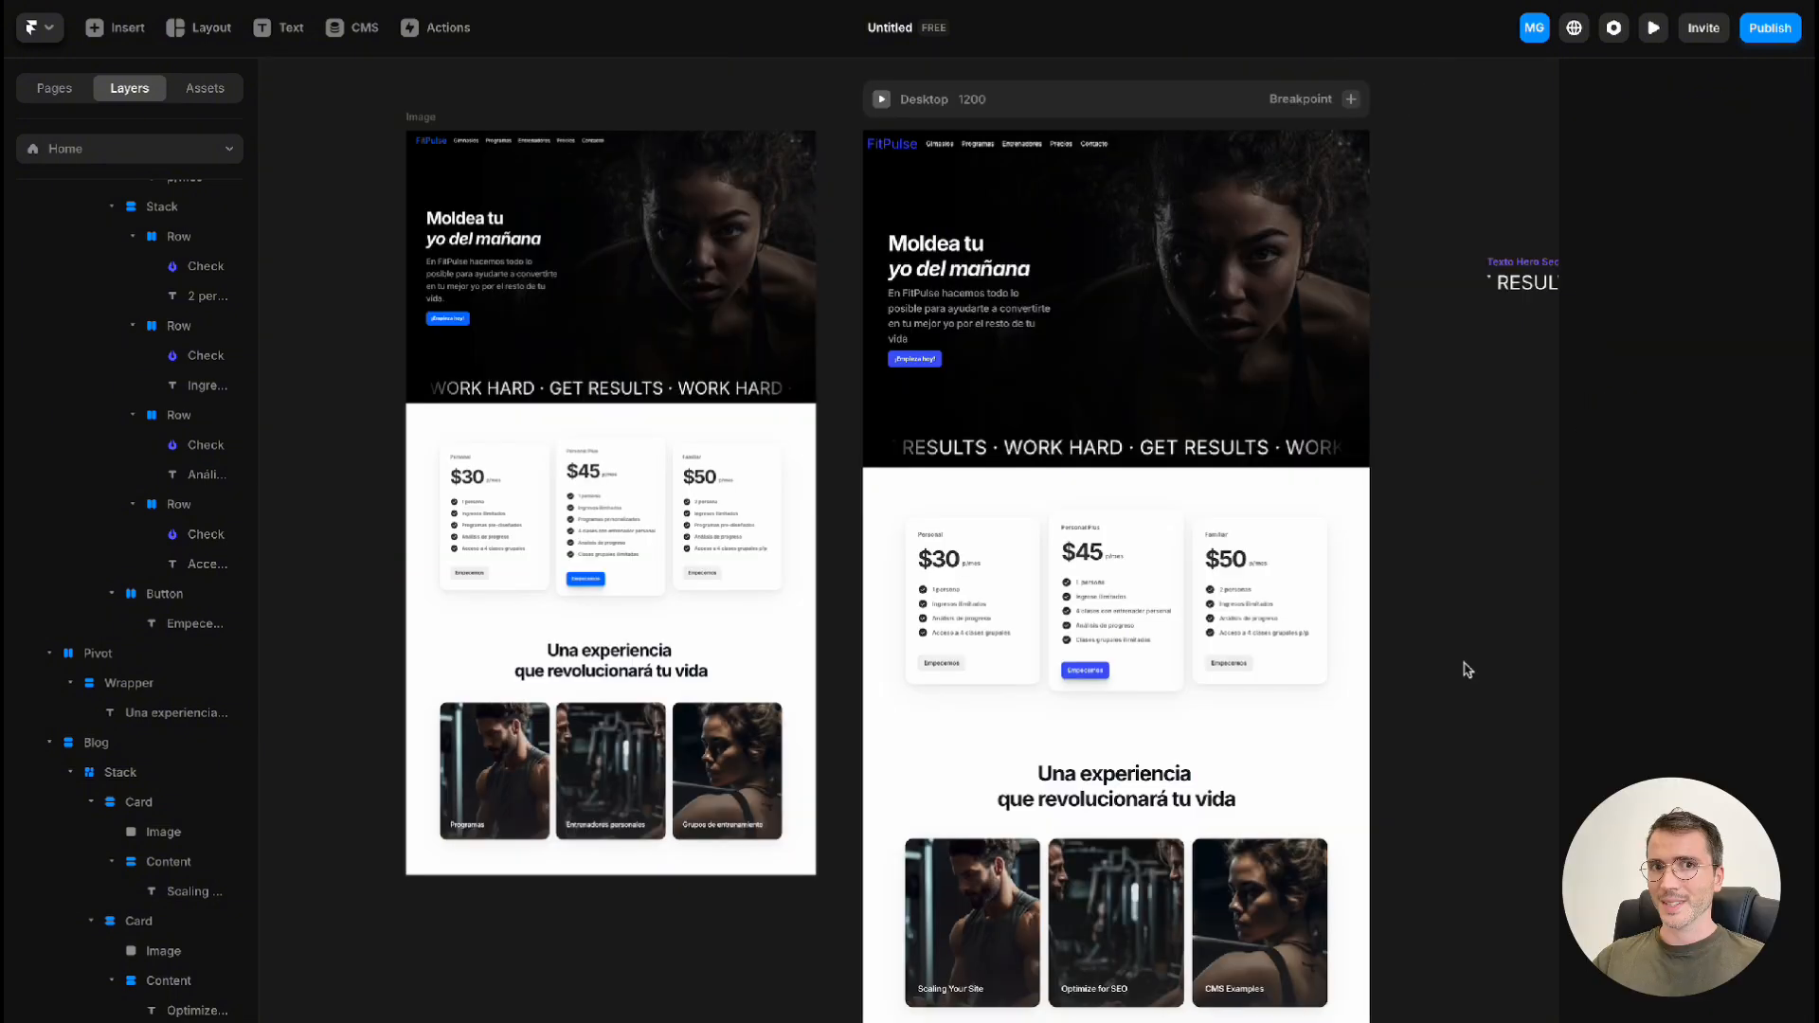
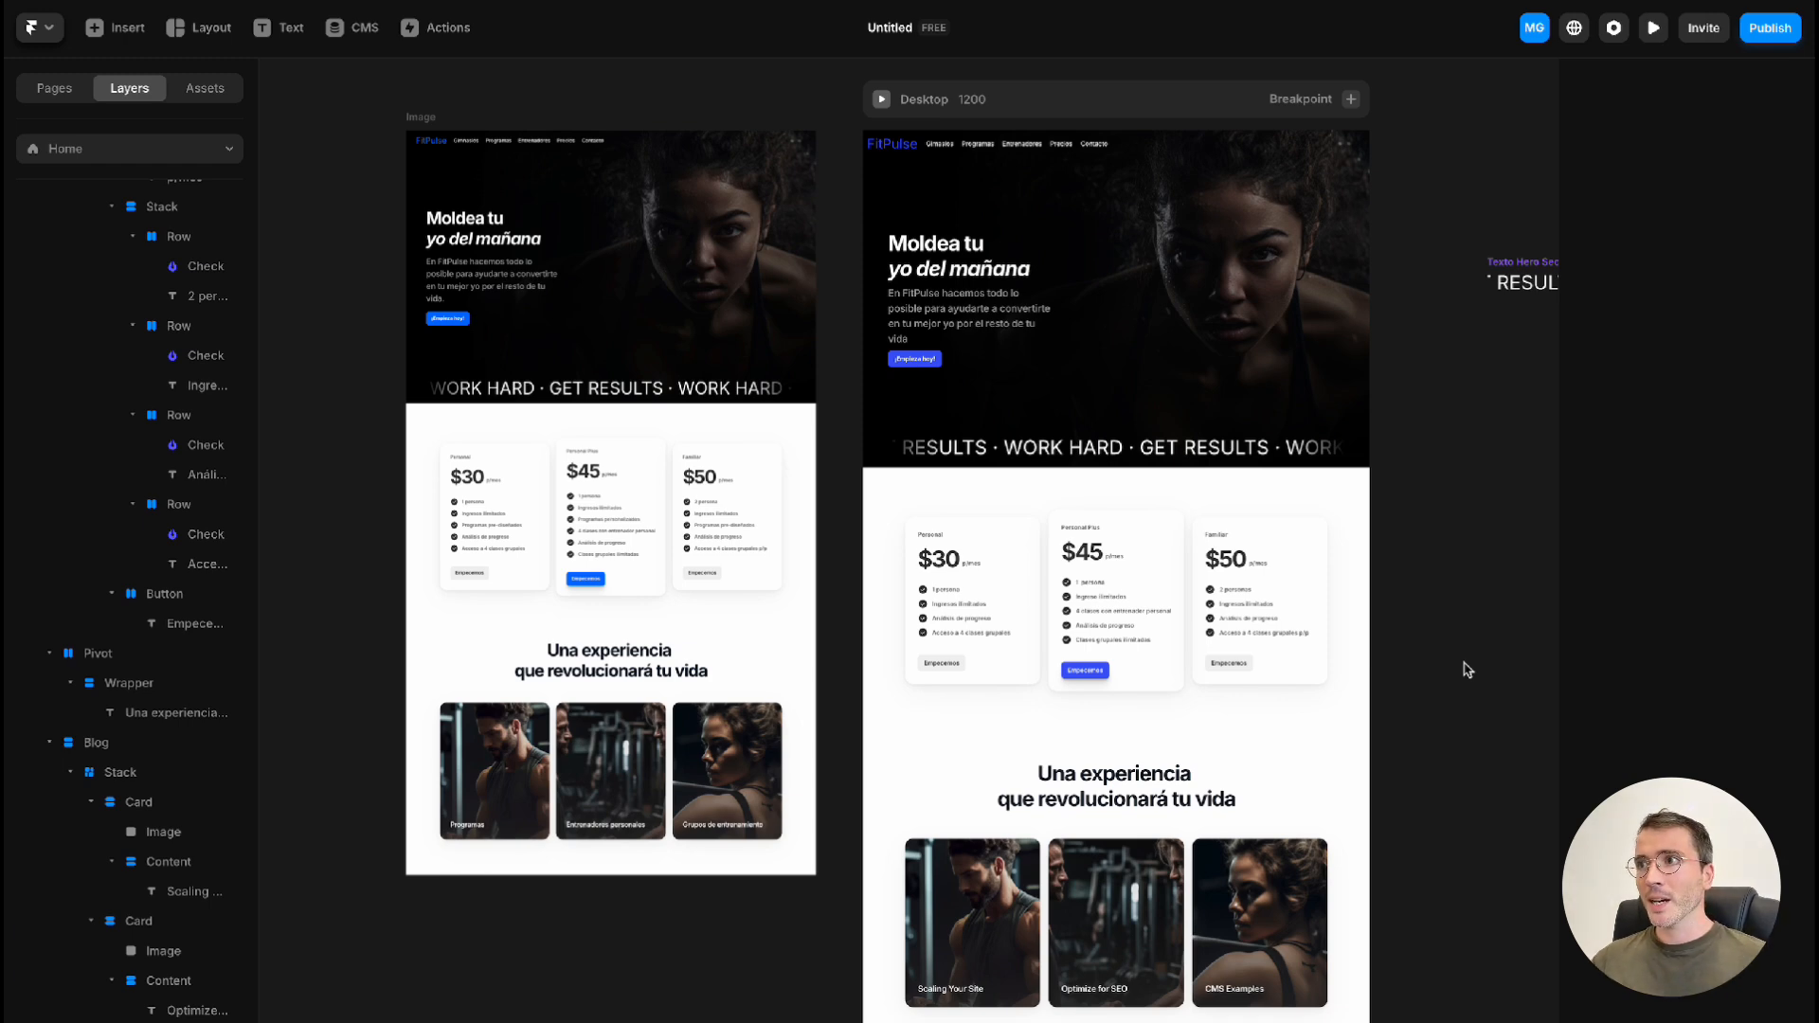
Add a Tablet breakpoint, 810 wide, to the Home page and review its stacked layout
{"action": "scroll", "coordinate": [1448, 672], "scroll_direction": "right", "scroll_amount": 5}
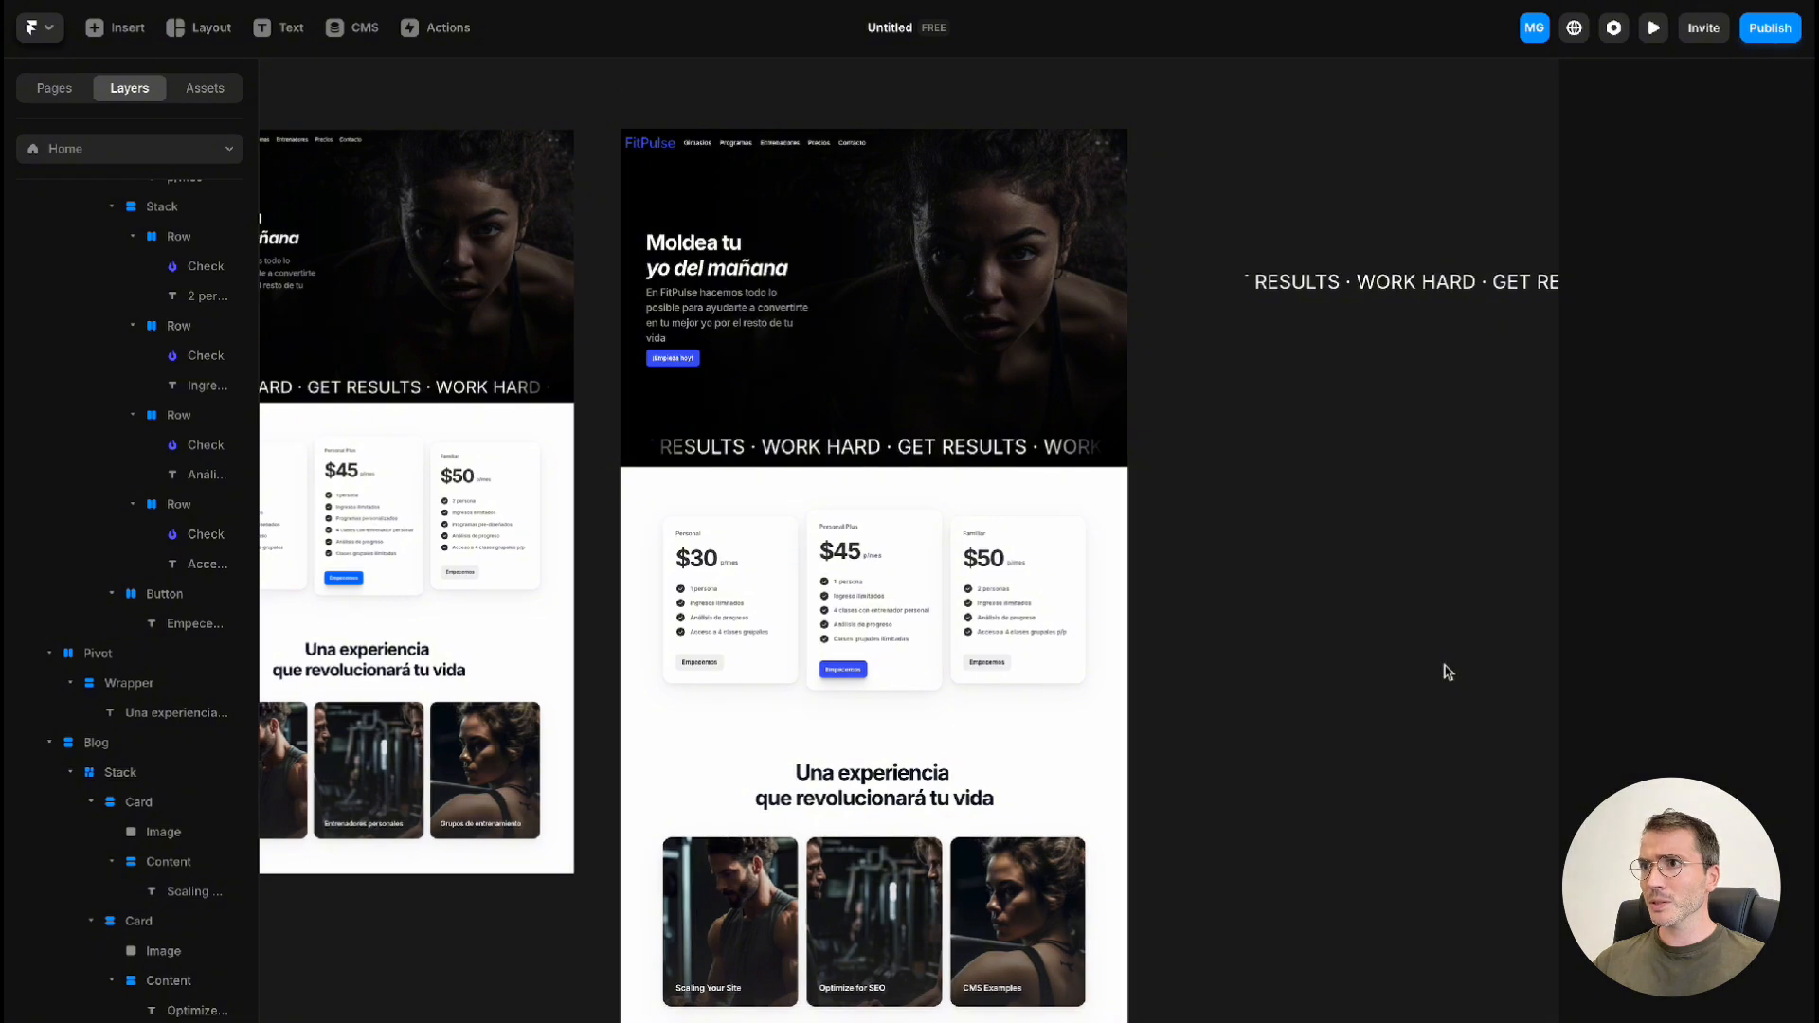
{"action": "scroll", "coordinate": [1441, 670], "scroll_direction": "right", "scroll_amount": 2}
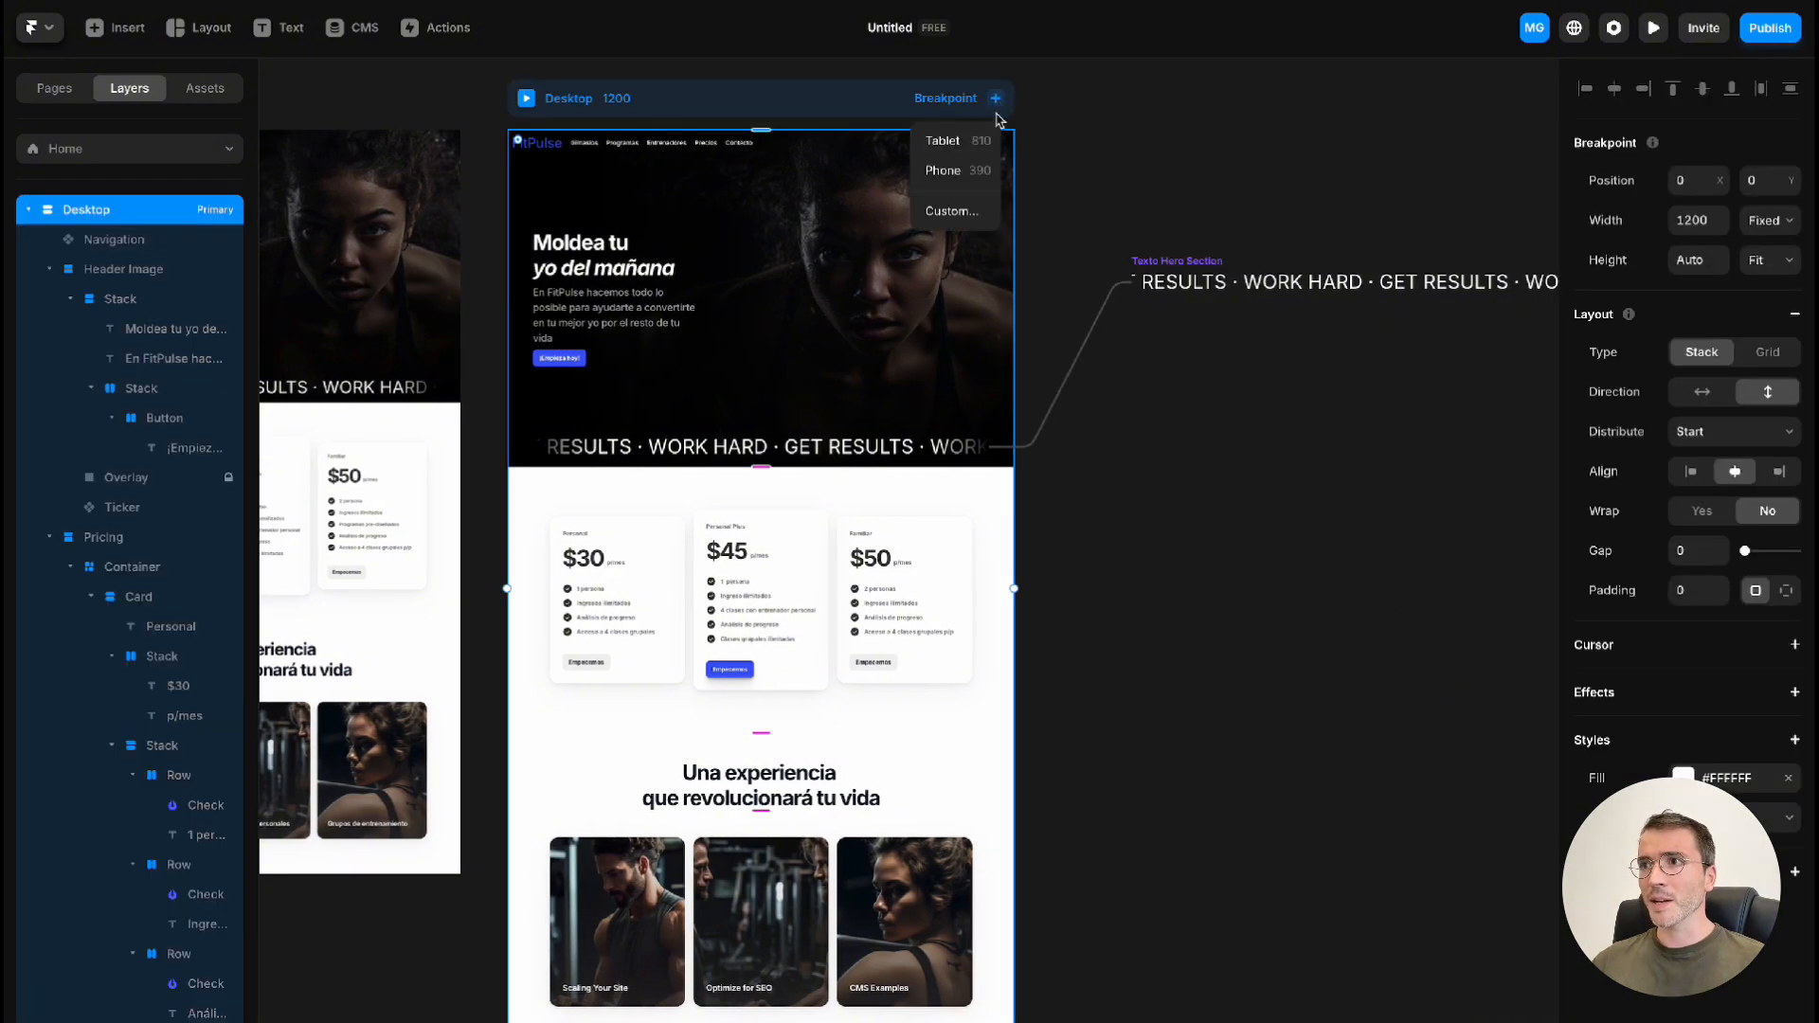
{"action": "left_click", "coordinate": [983, 144]}
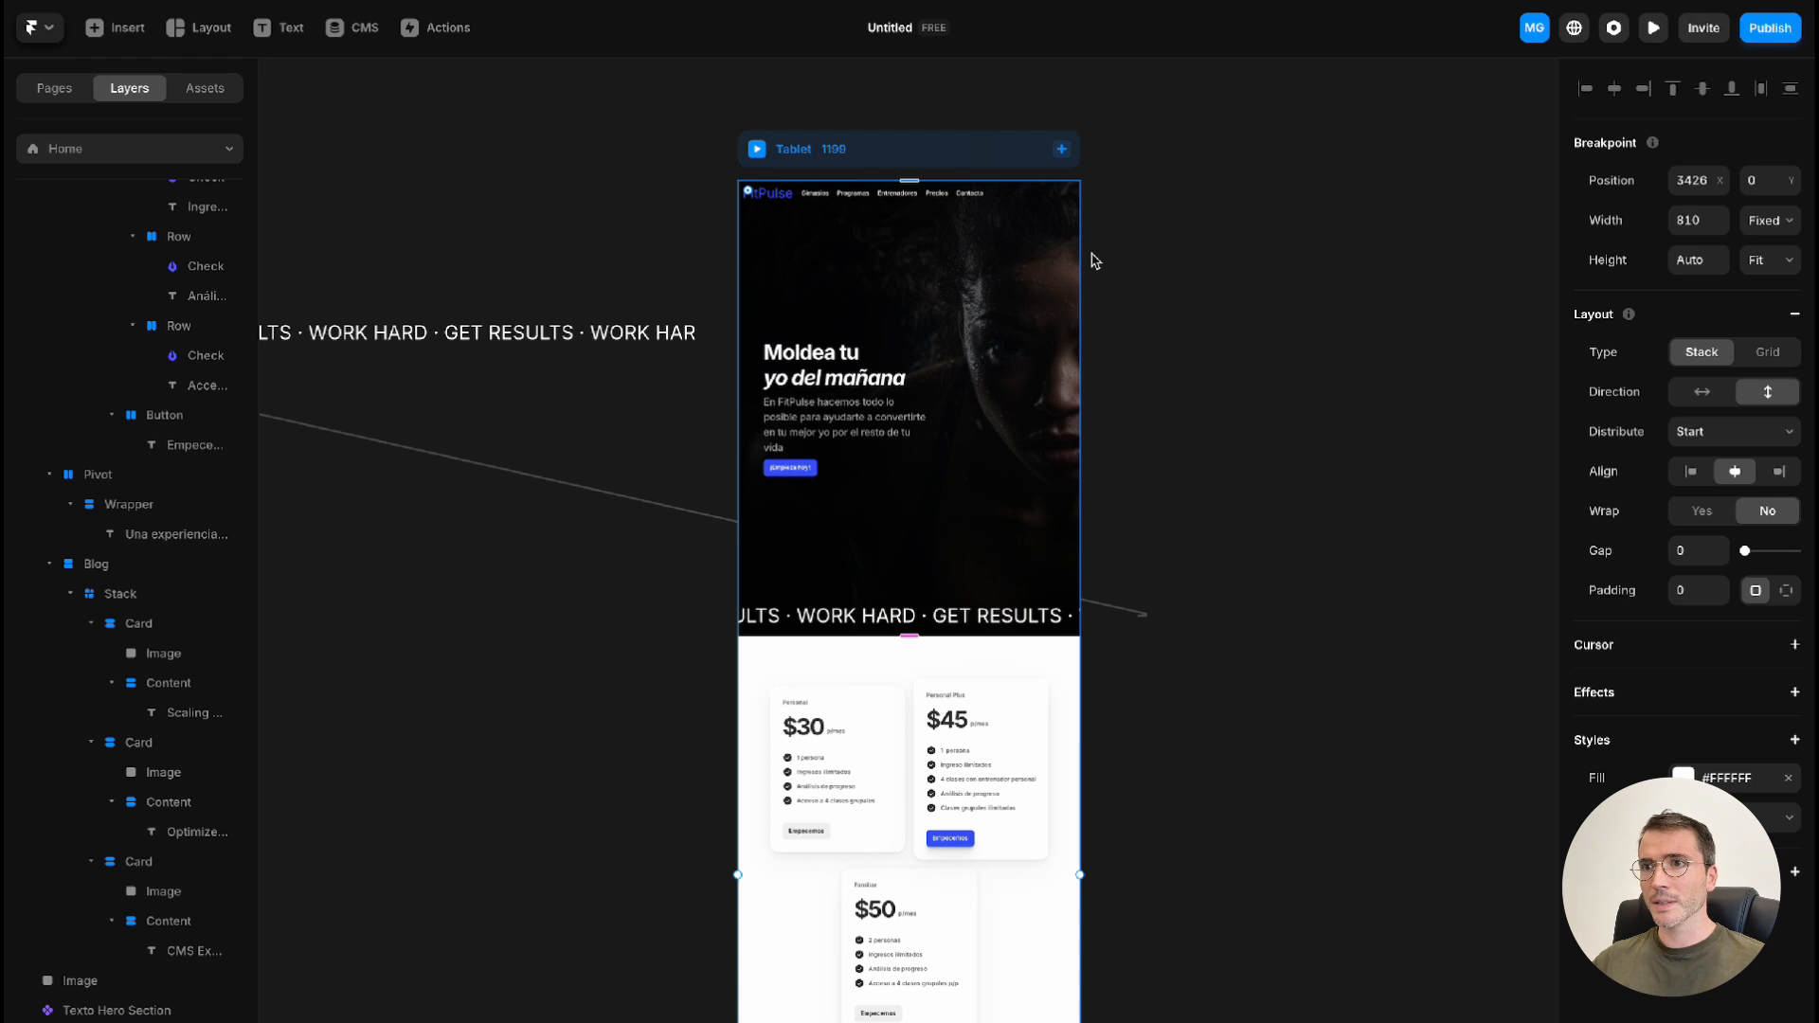
{"action": "scroll", "coordinate": [1180, 441], "scroll_direction": "down", "scroll_amount": 6}
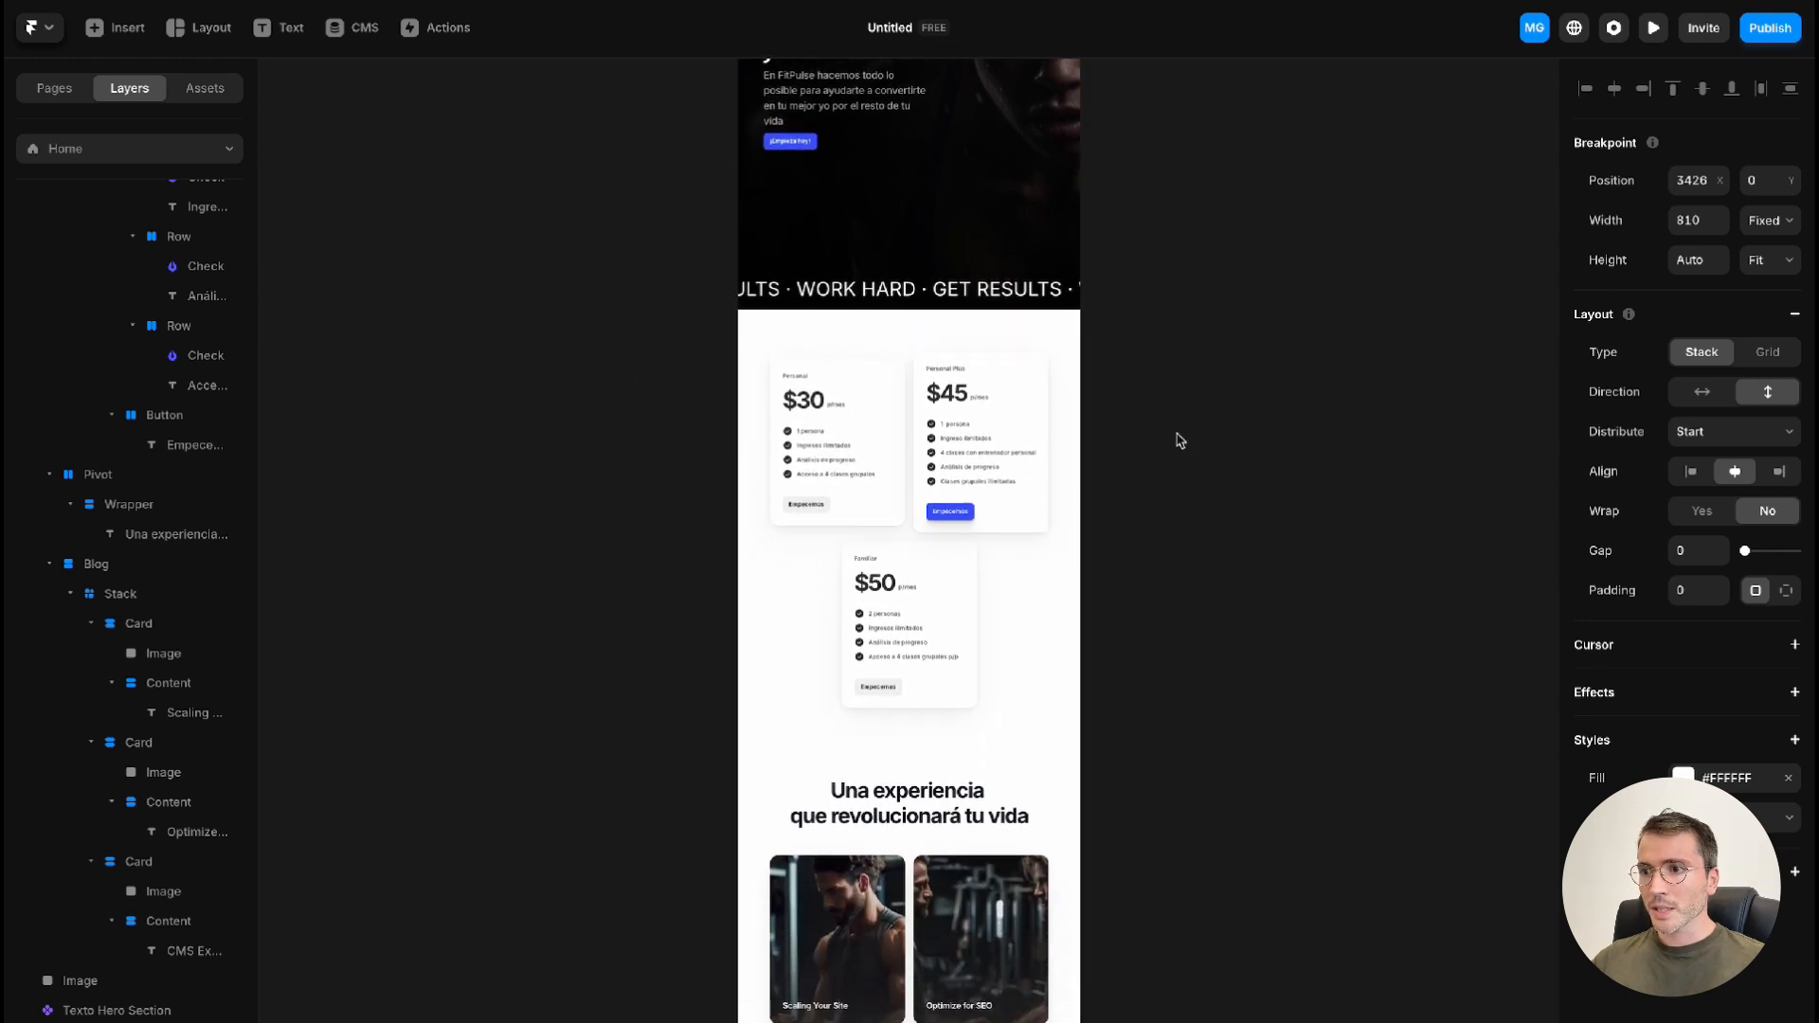
{"action": "scroll", "coordinate": [1180, 441], "scroll_direction": "up", "scroll_amount": 6}
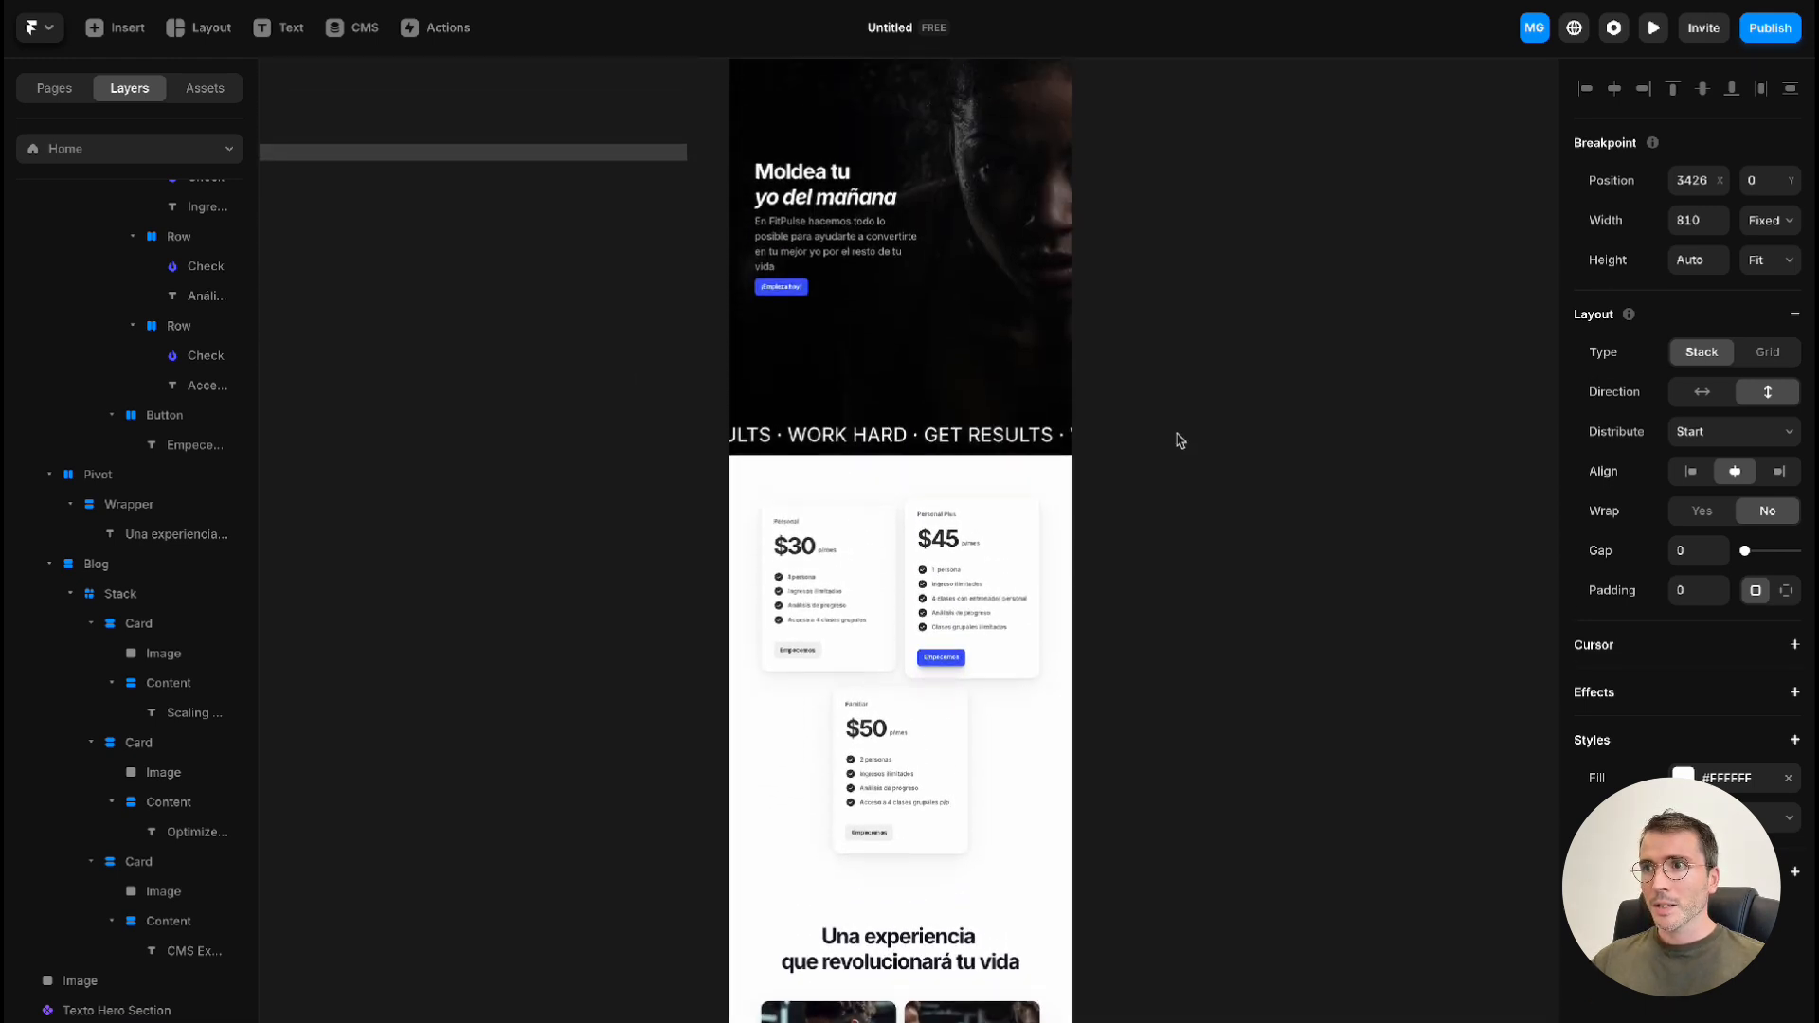
{"action": "scroll", "coordinate": [1180, 441], "scroll_direction": "down", "scroll_amount": 1}
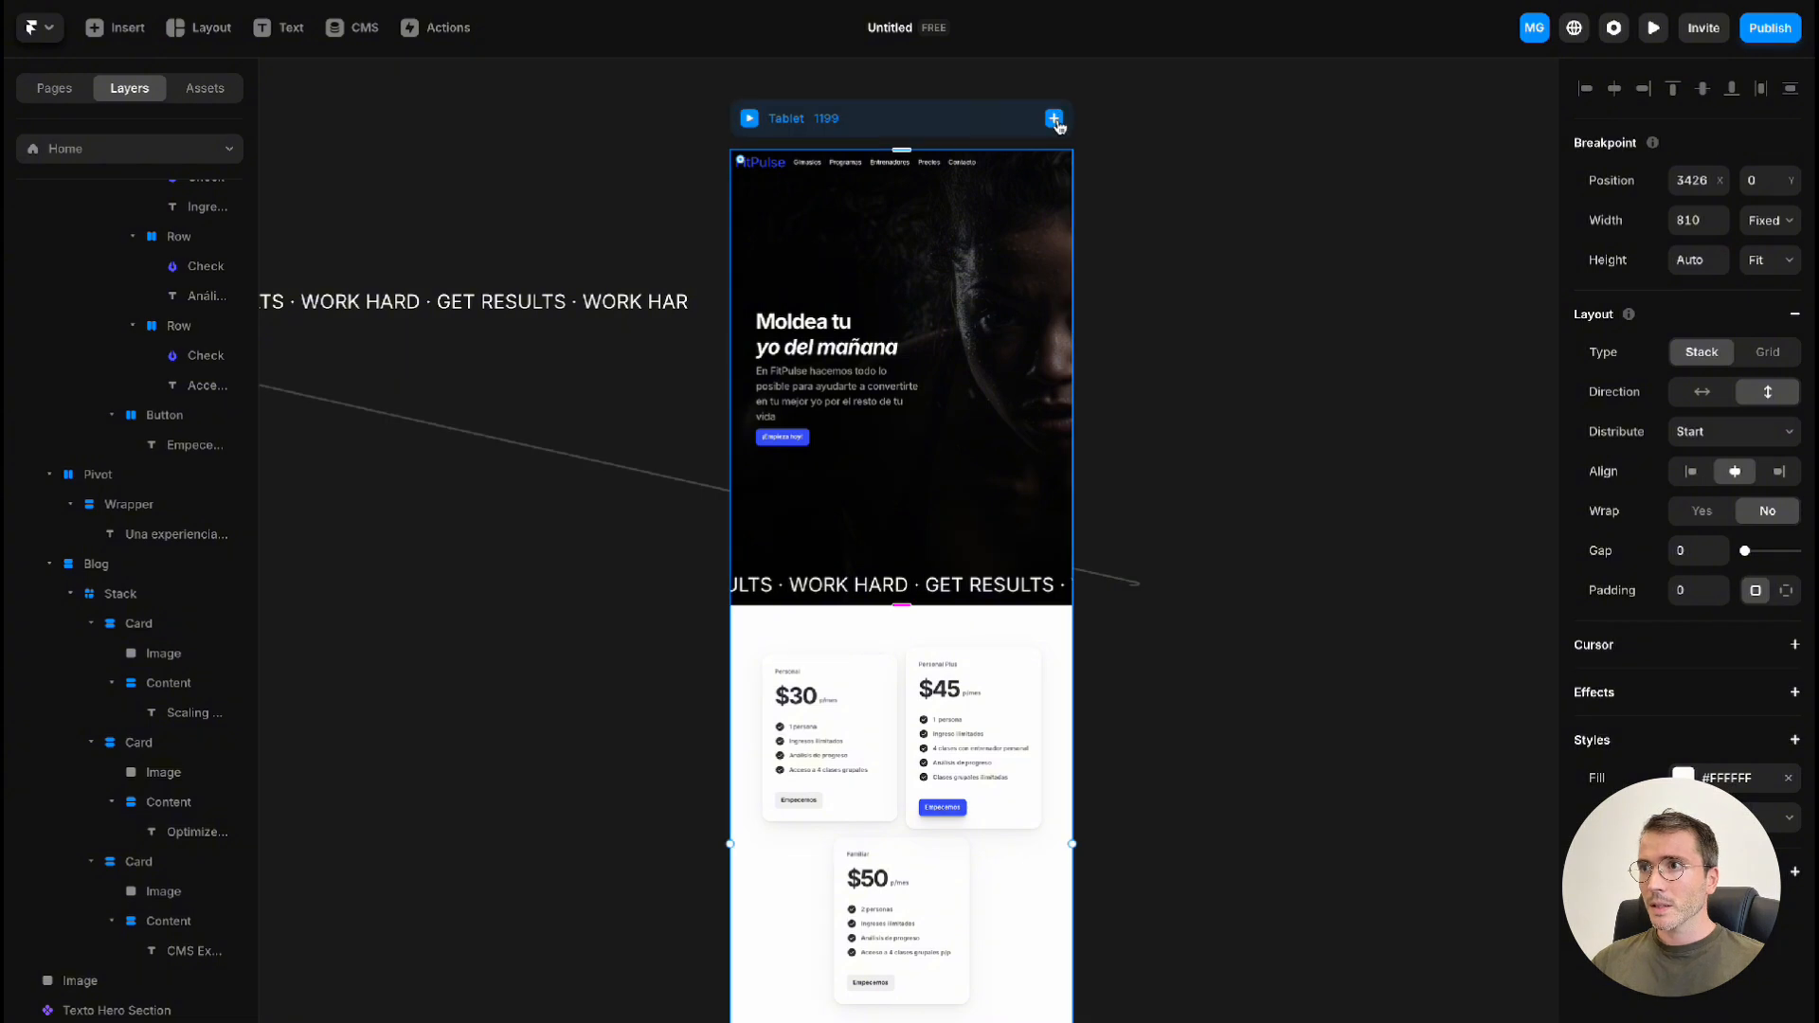
Add a Phone breakpoint, 390 wide, to the Home page and review its single-column layout
{"action": "left_click", "coordinate": [1055, 119]}
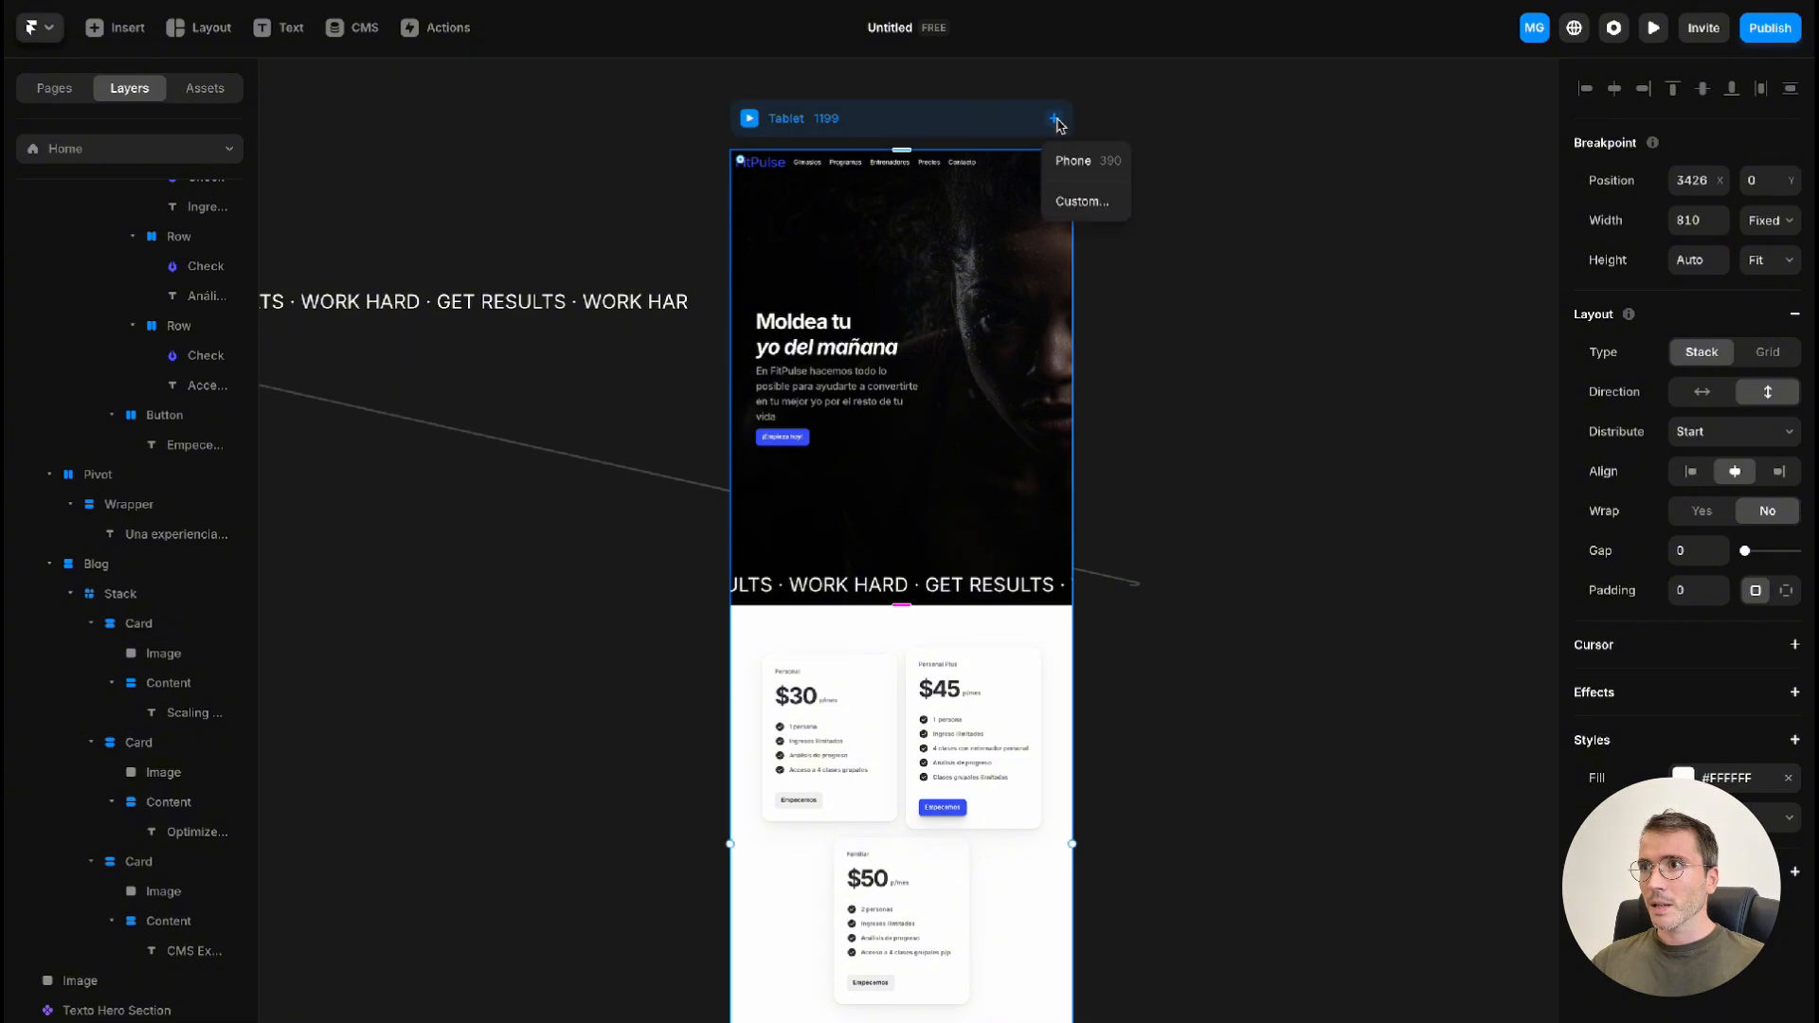
{"action": "left_click", "coordinate": [1086, 163]}
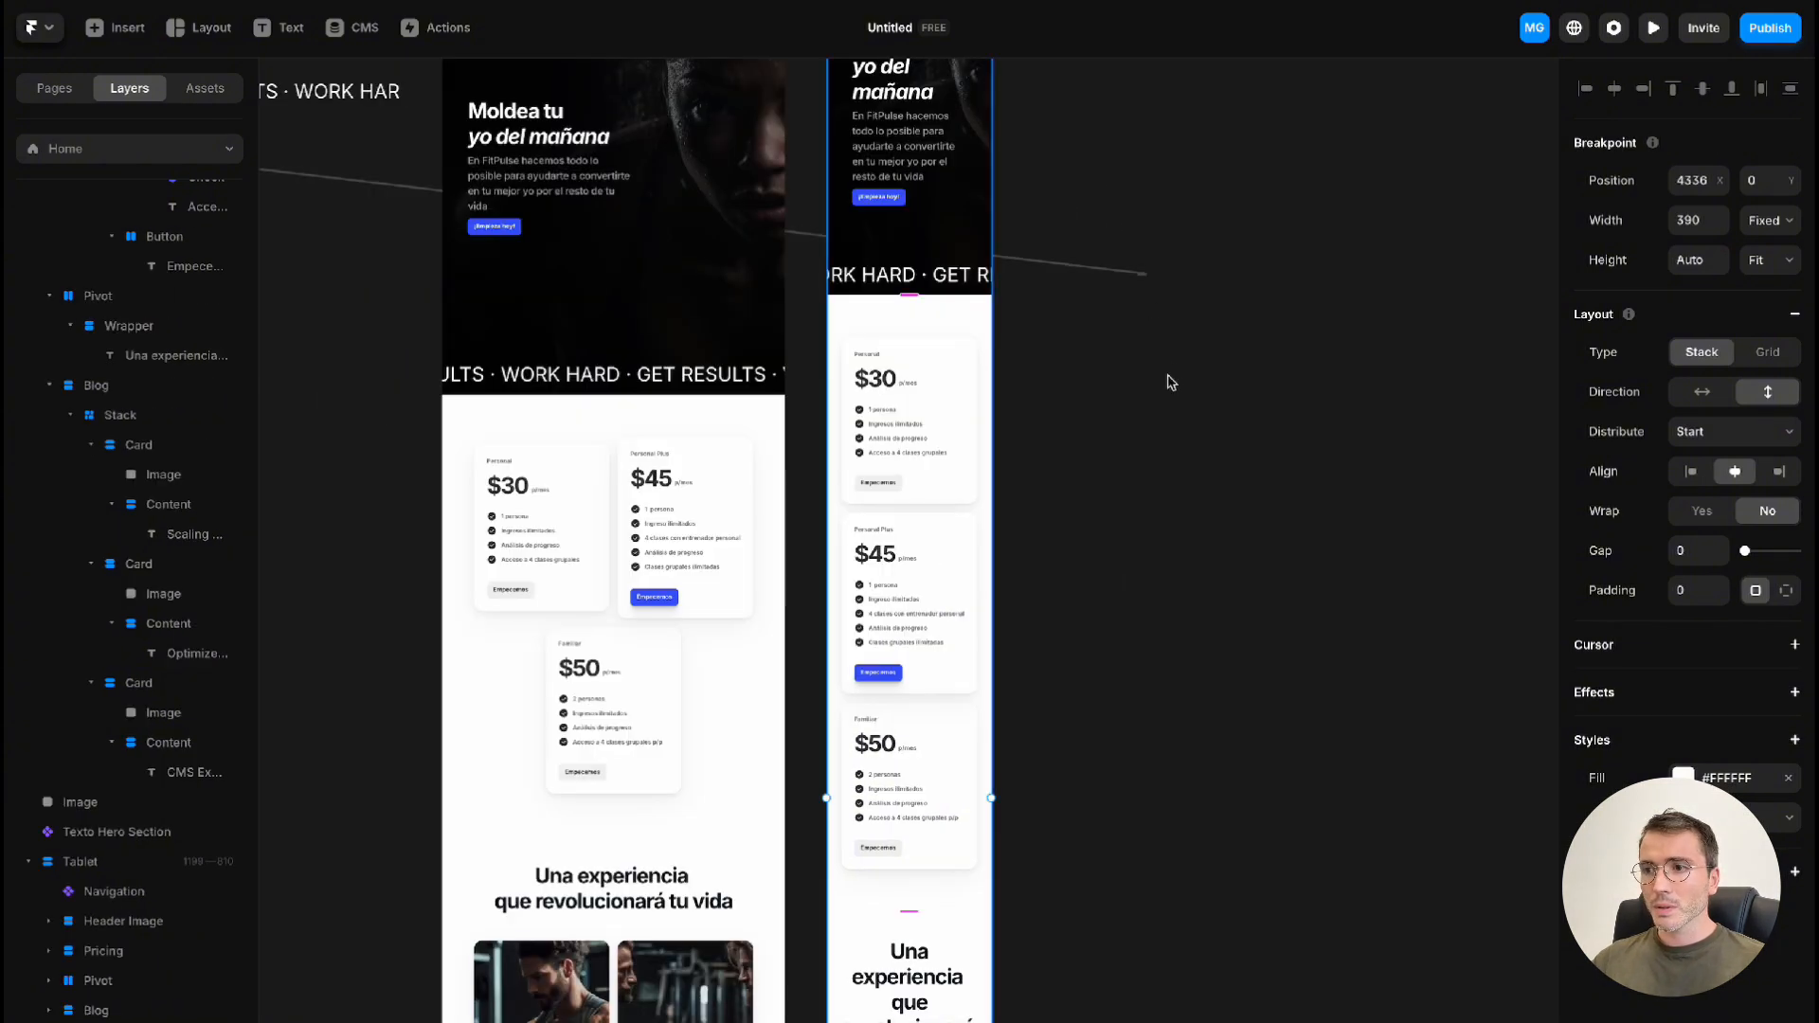
{"action": "scroll", "coordinate": [1172, 381], "scroll_direction": "down", "scroll_amount": 9}
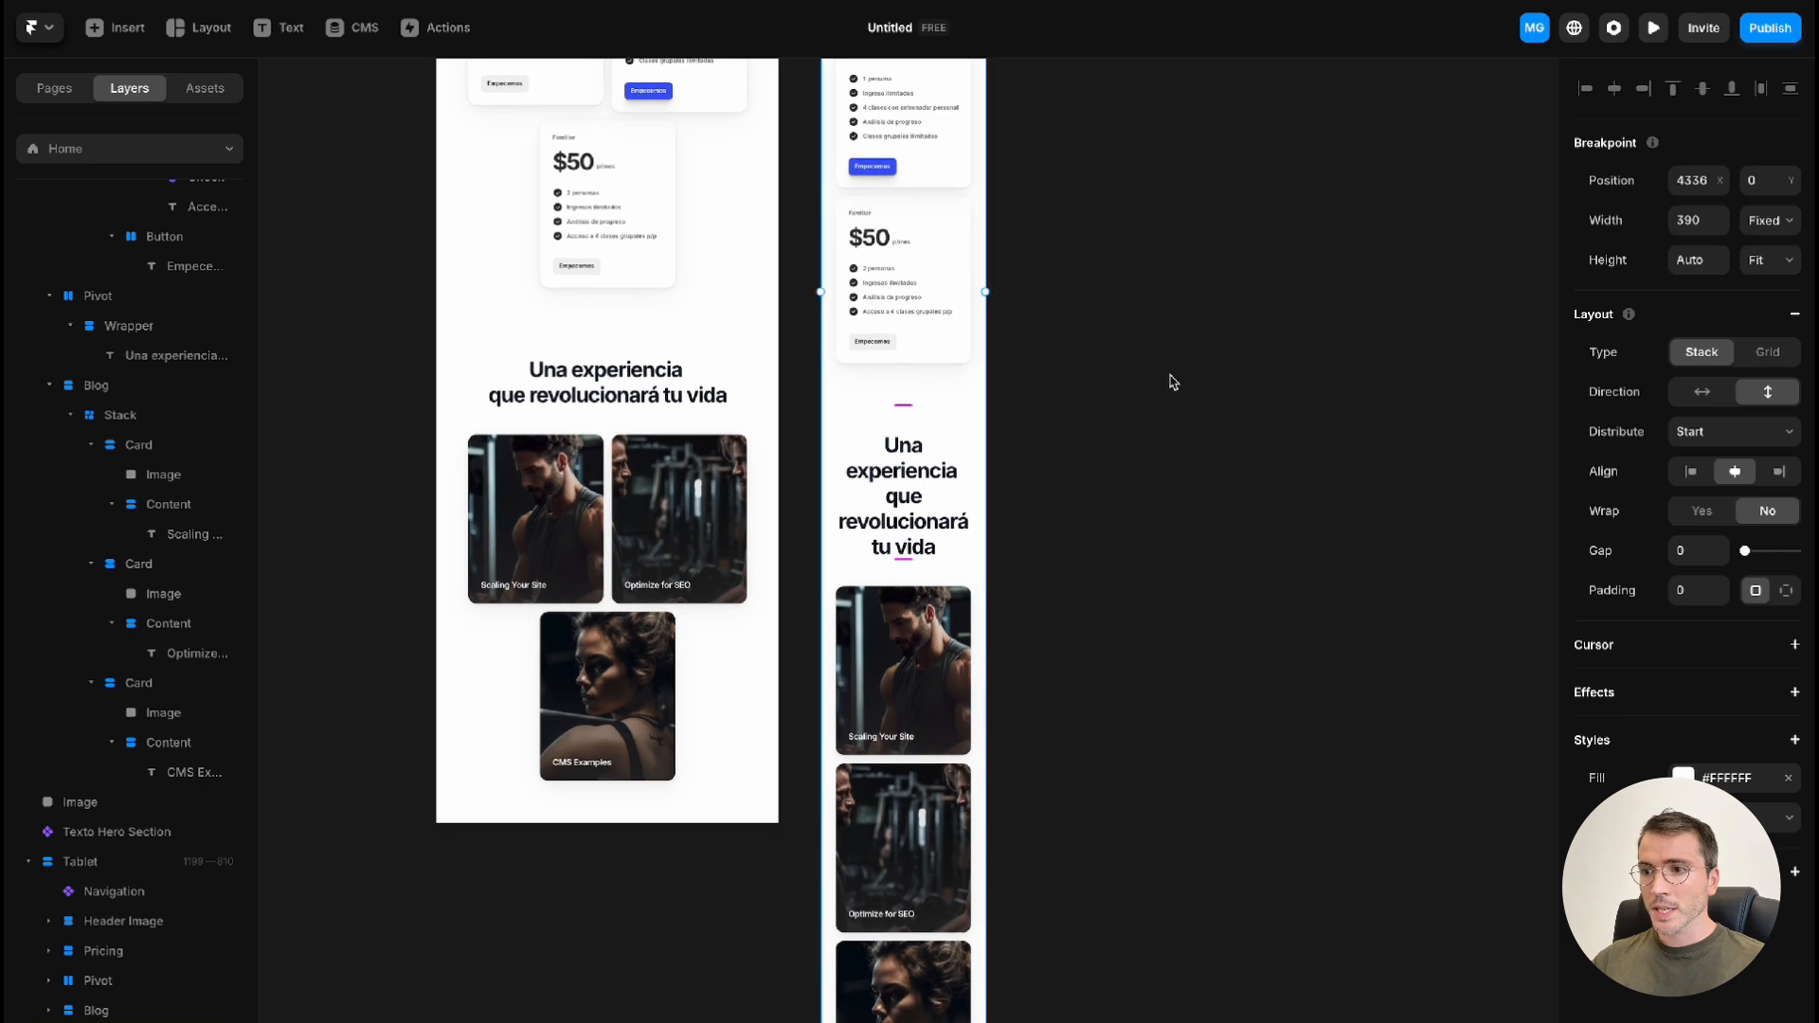
{"action": "scroll", "coordinate": [1172, 382], "scroll_direction": "up", "scroll_amount": 15}
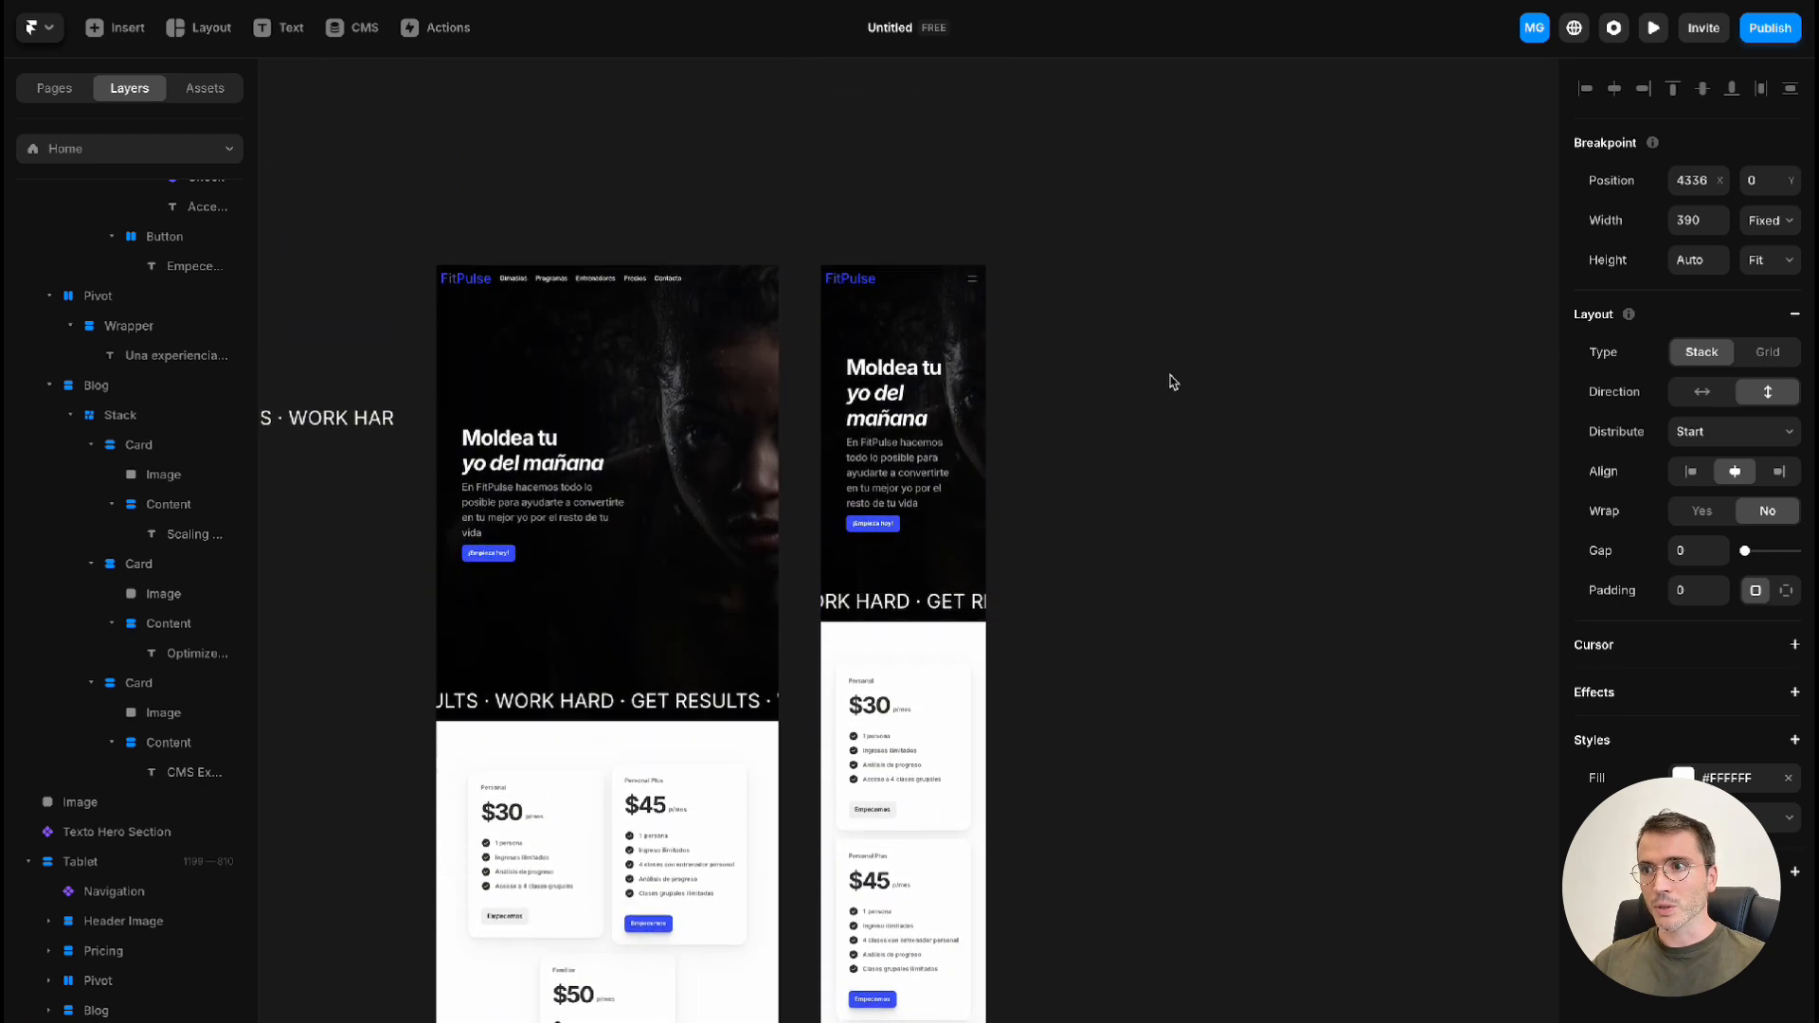
Preview the Desktop version of the Home page and look through it from the hero to the image cards
{"action": "scroll", "coordinate": [1172, 382], "scroll_direction": "up", "scroll_amount": 1}
{"action": "scroll", "coordinate": [1169, 390], "scroll_direction": "left", "scroll_amount": 15}
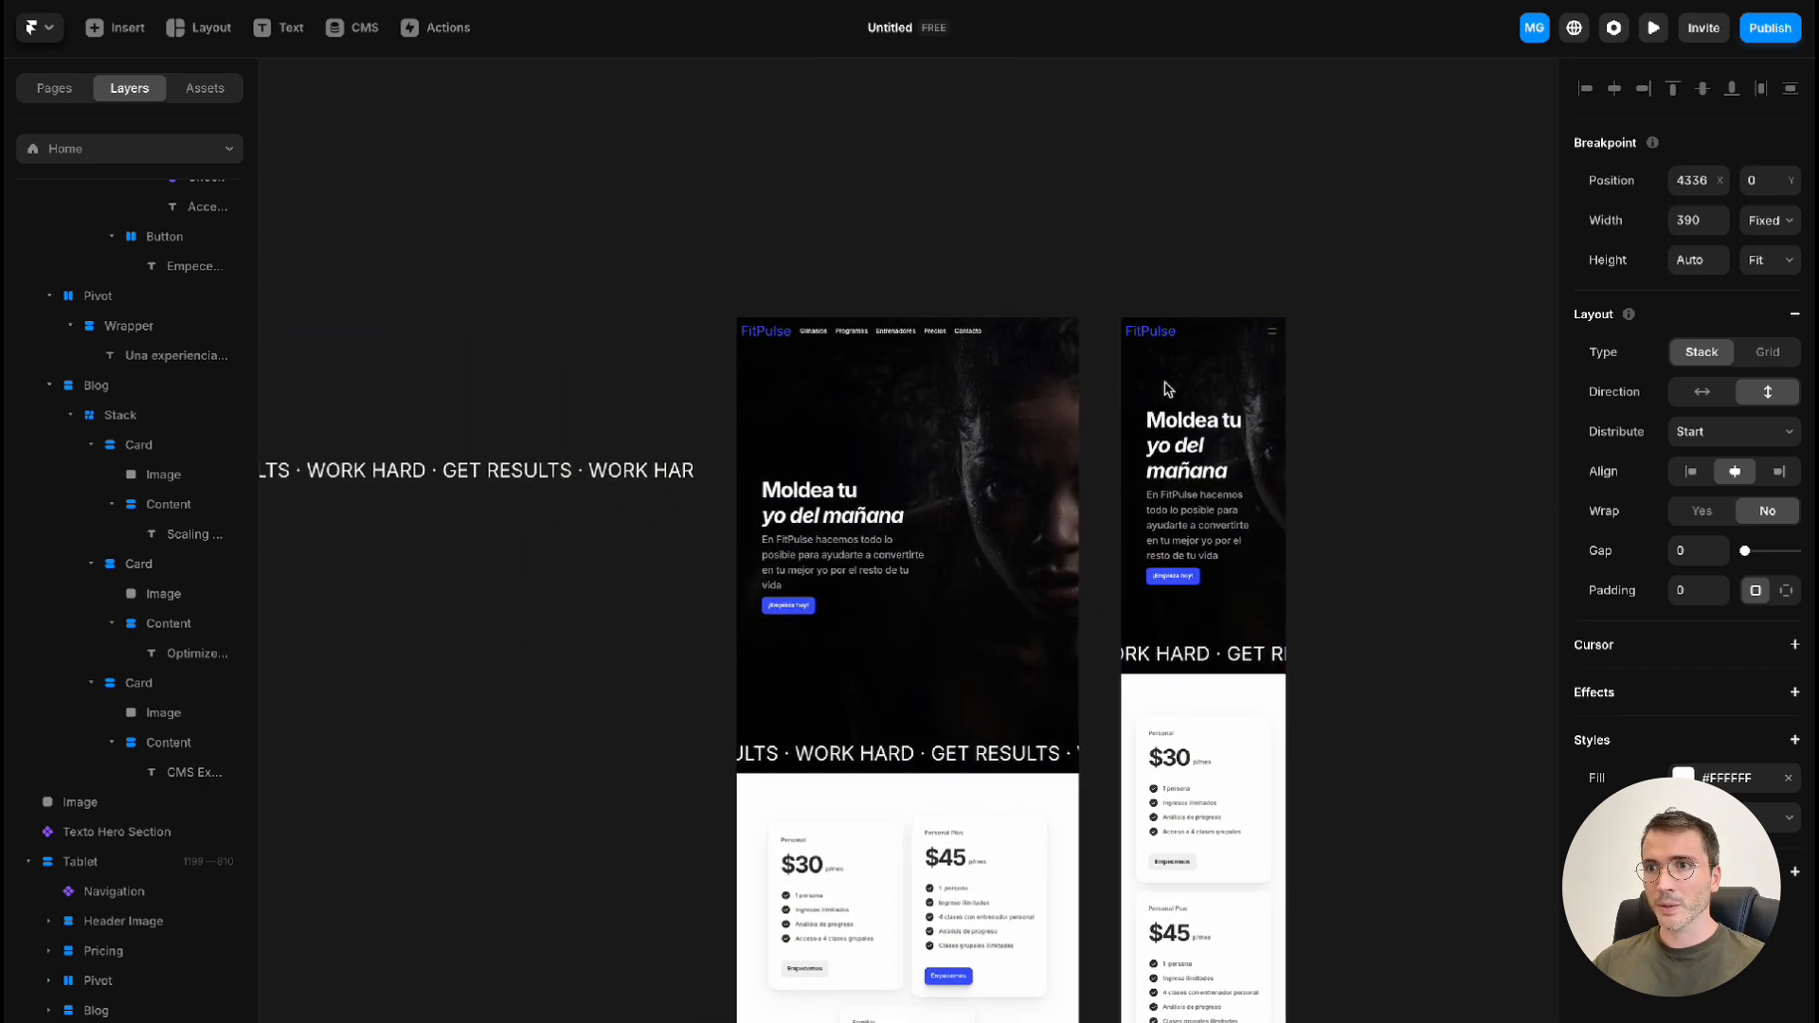
{"action": "scroll", "coordinate": [670, 352], "scroll_direction": "left", "scroll_amount": 12}
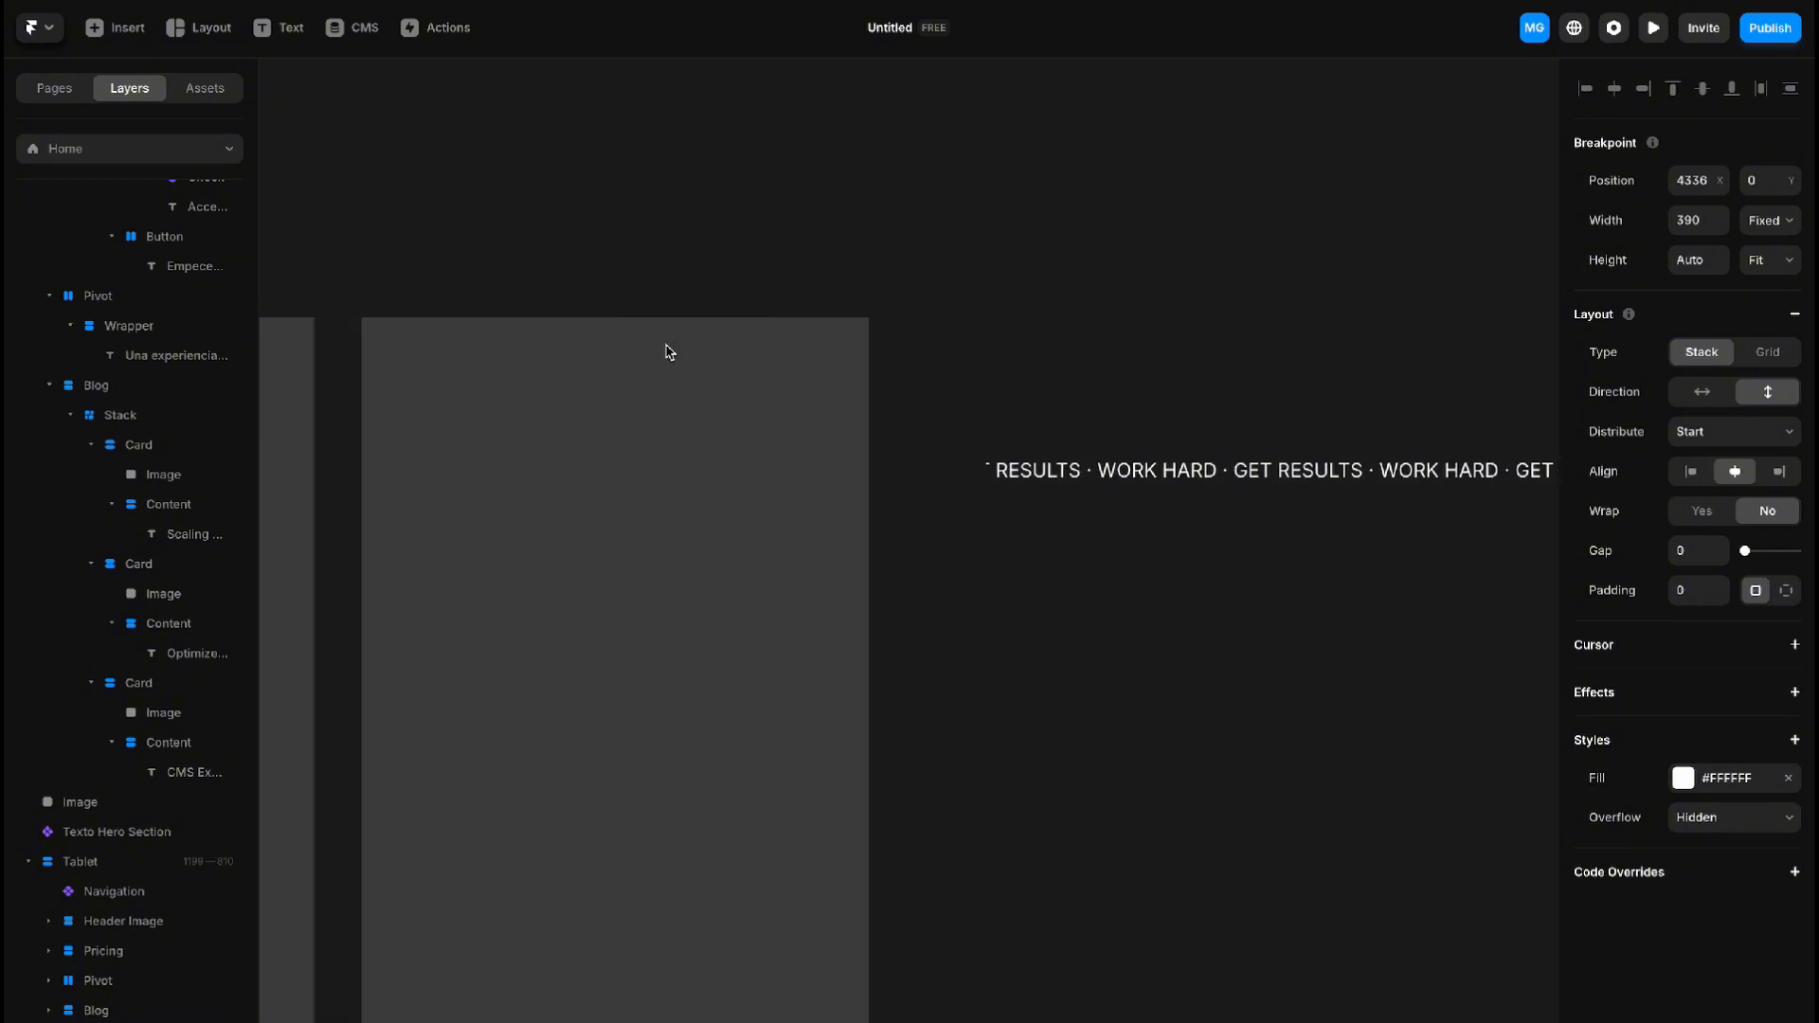
{"action": "scroll", "coordinate": [775, 285], "scroll_direction": "right", "scroll_amount": 3}
{"action": "left_click", "coordinate": [775, 284]}
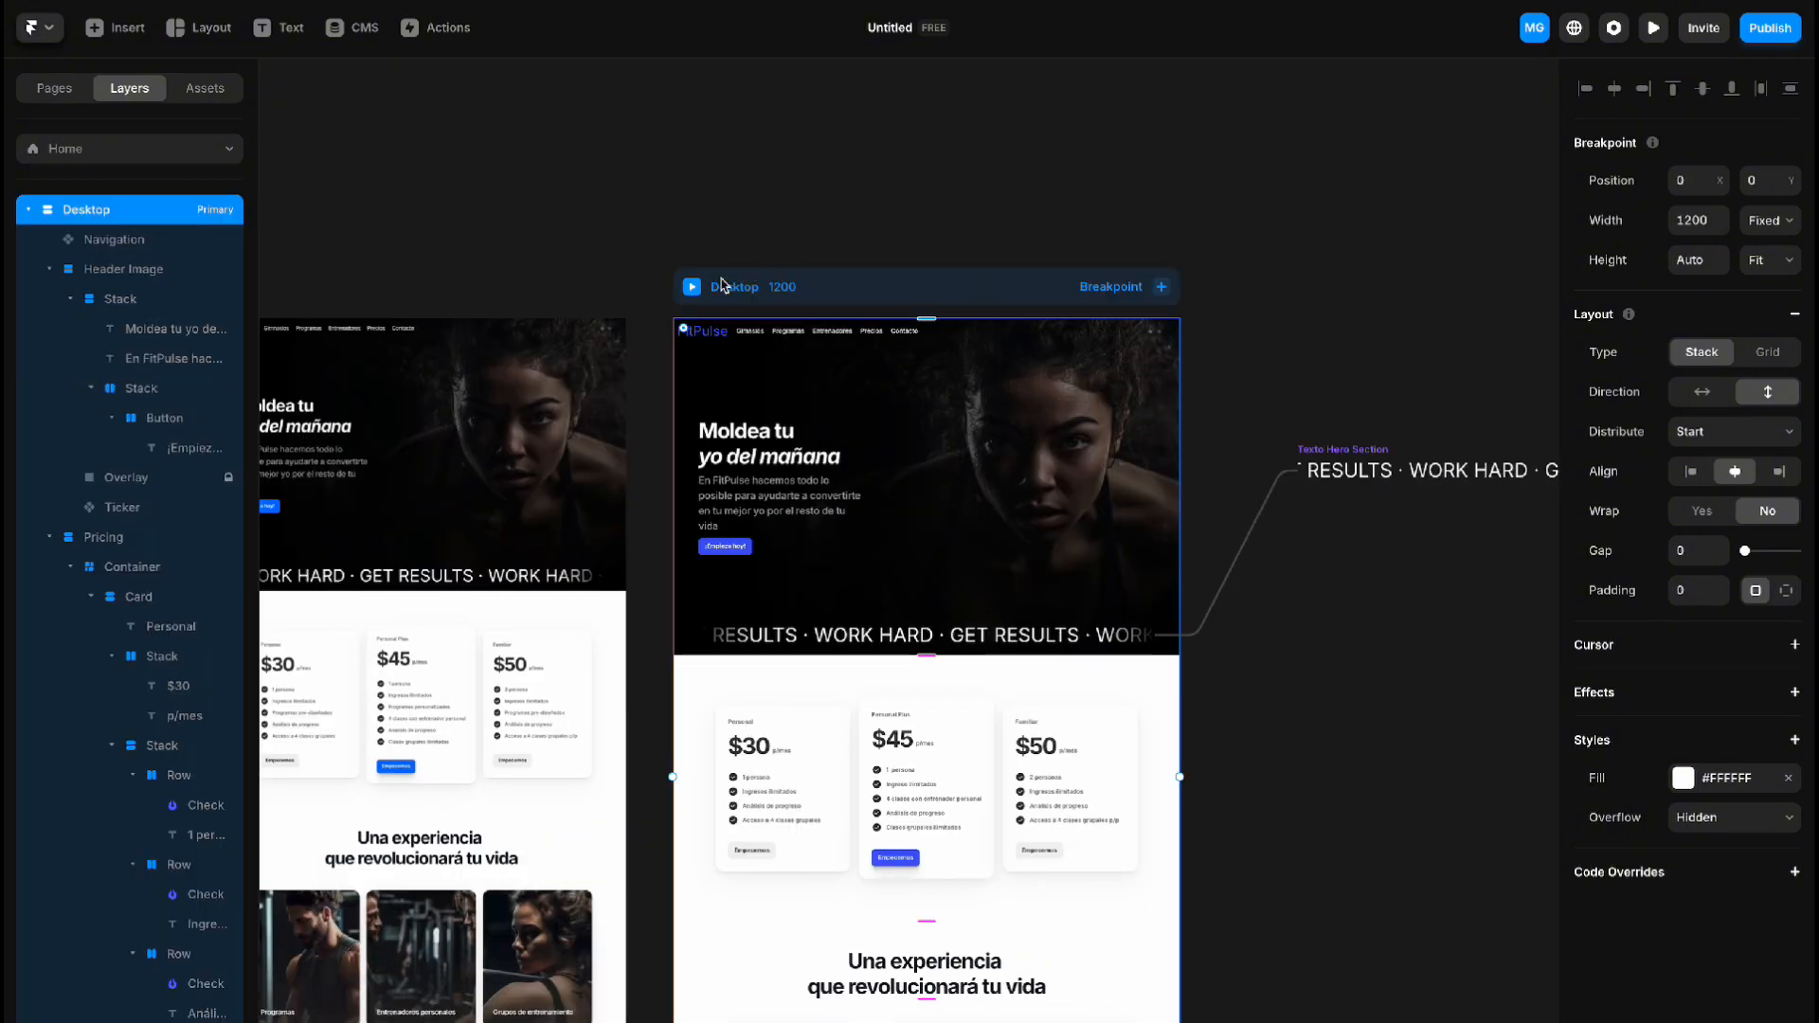
{"action": "left_click", "coordinate": [693, 287]}
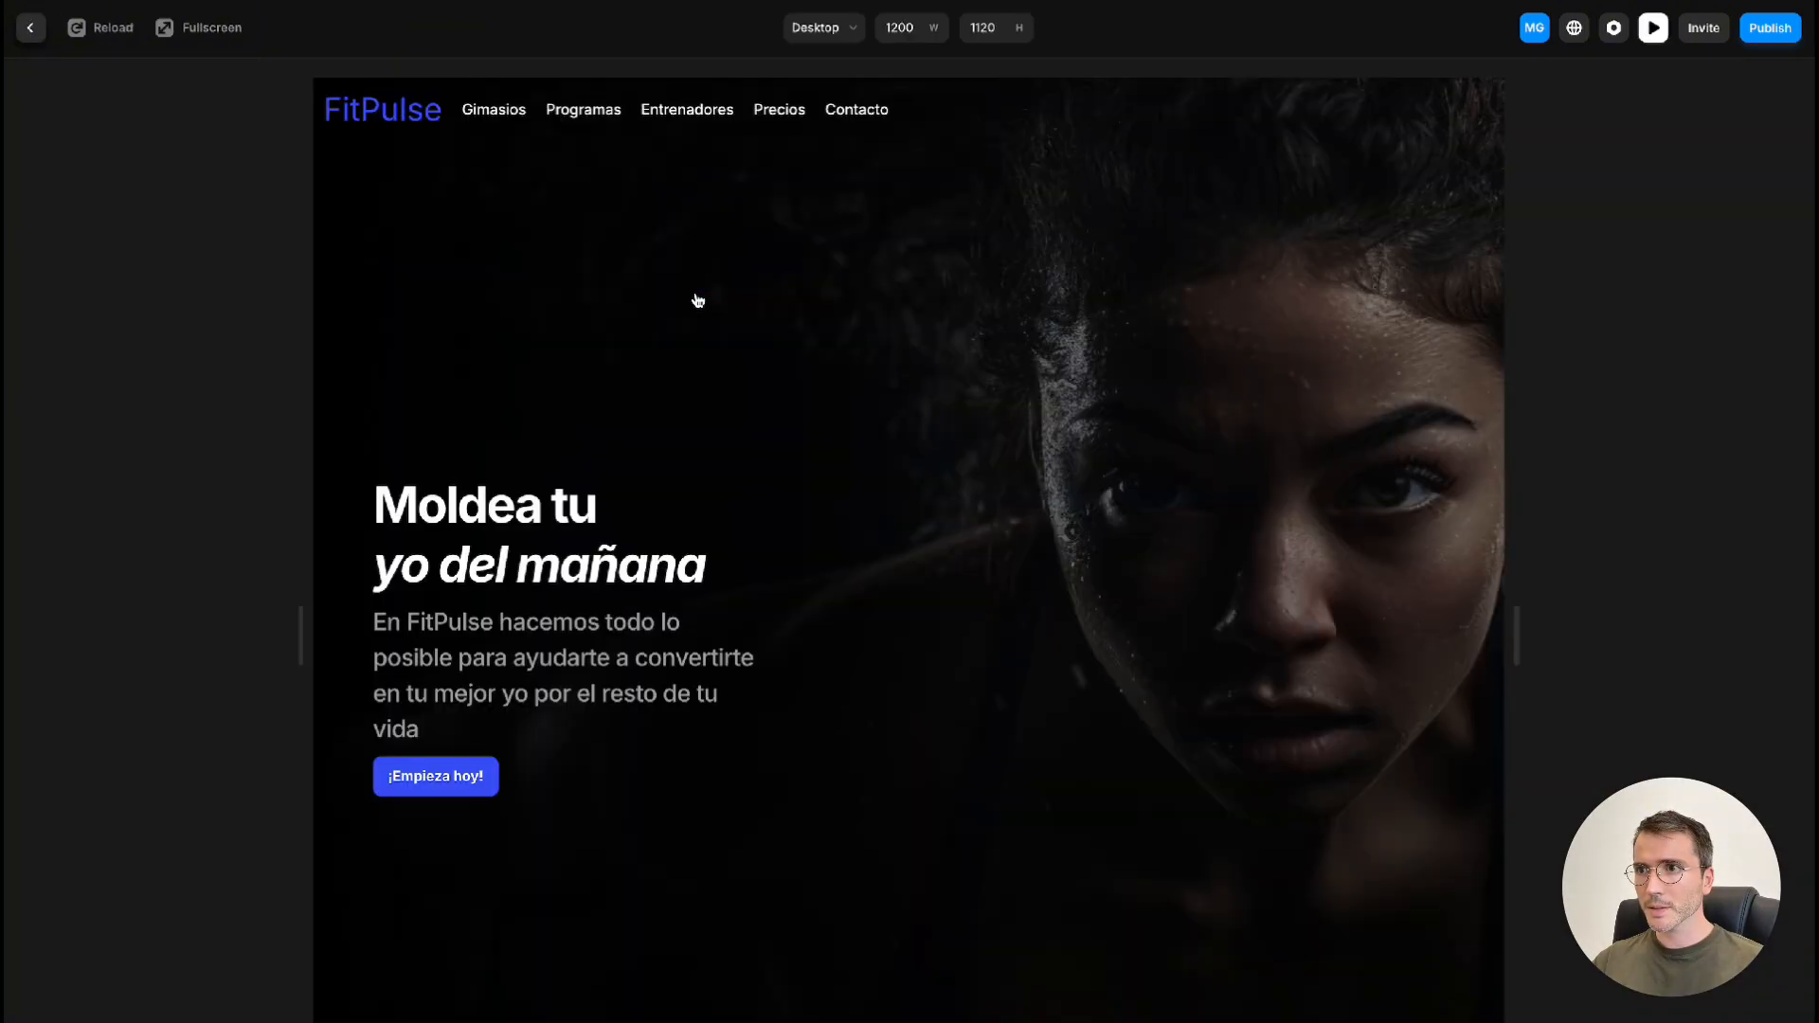
{"action": "scroll", "coordinate": [1207, 530], "scroll_direction": "down", "scroll_amount": 10}
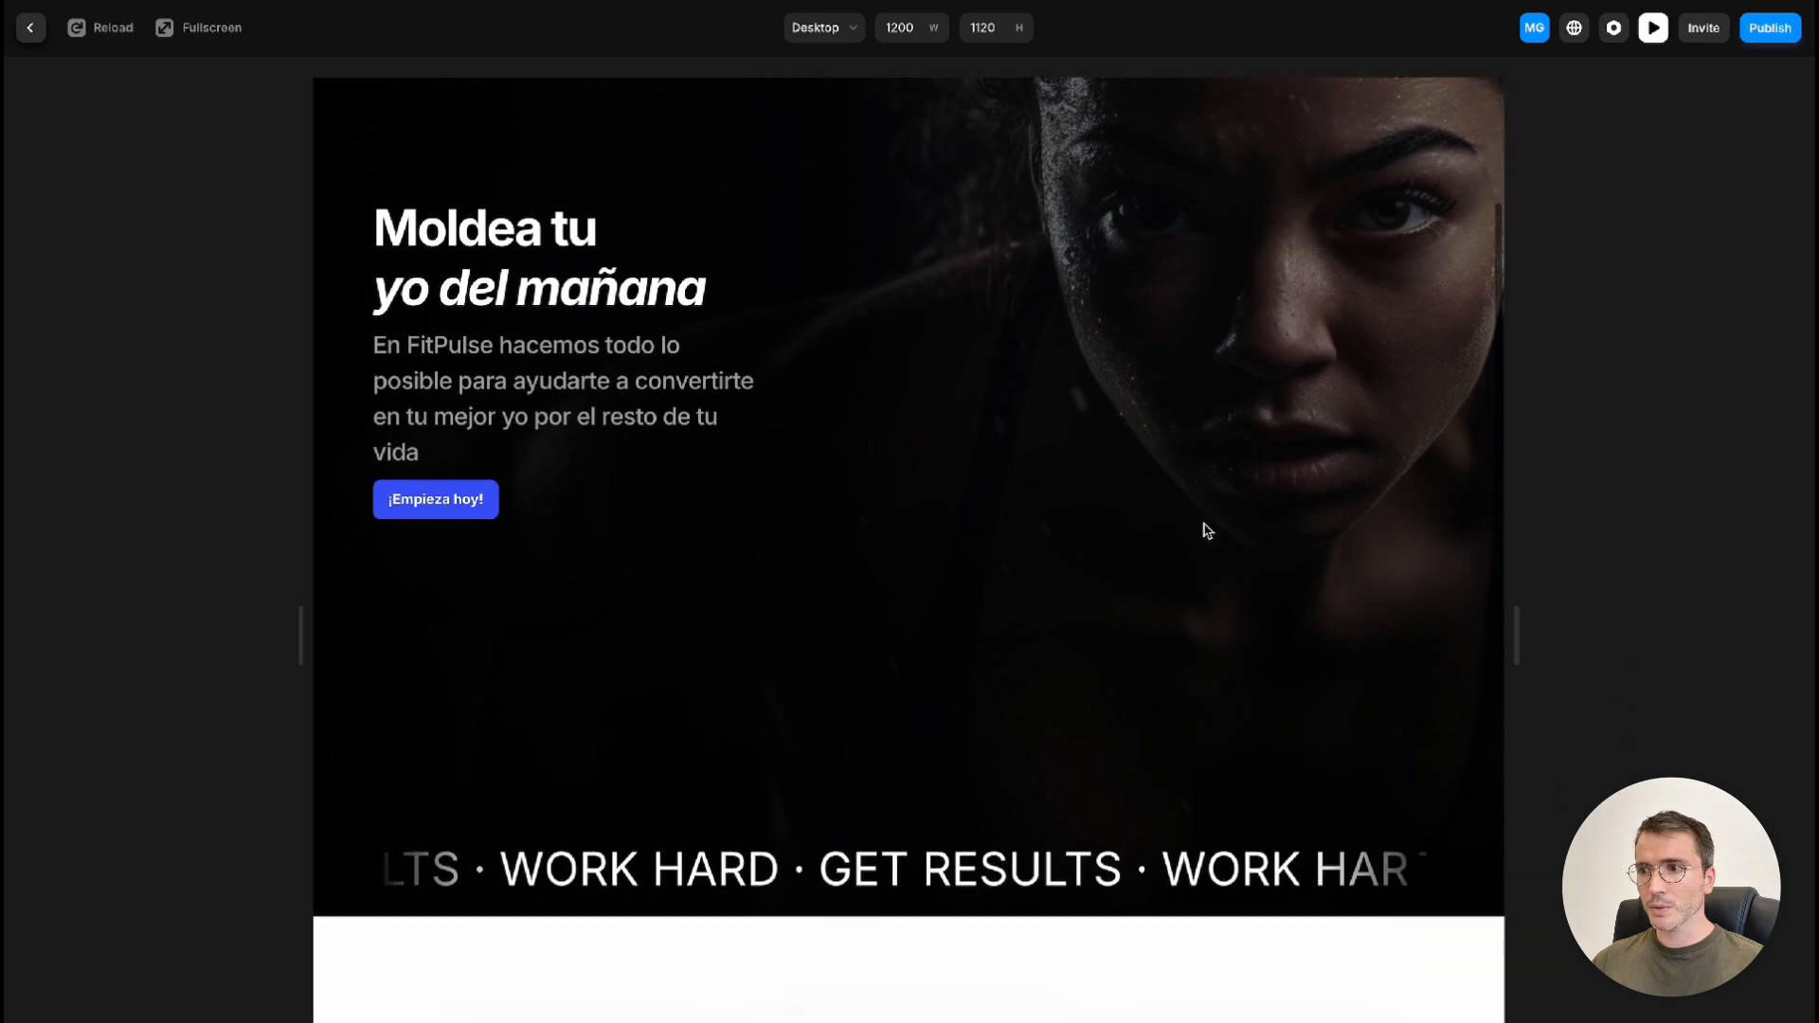
{"action": "scroll", "coordinate": [1207, 530], "scroll_direction": "down", "scroll_amount": 5}
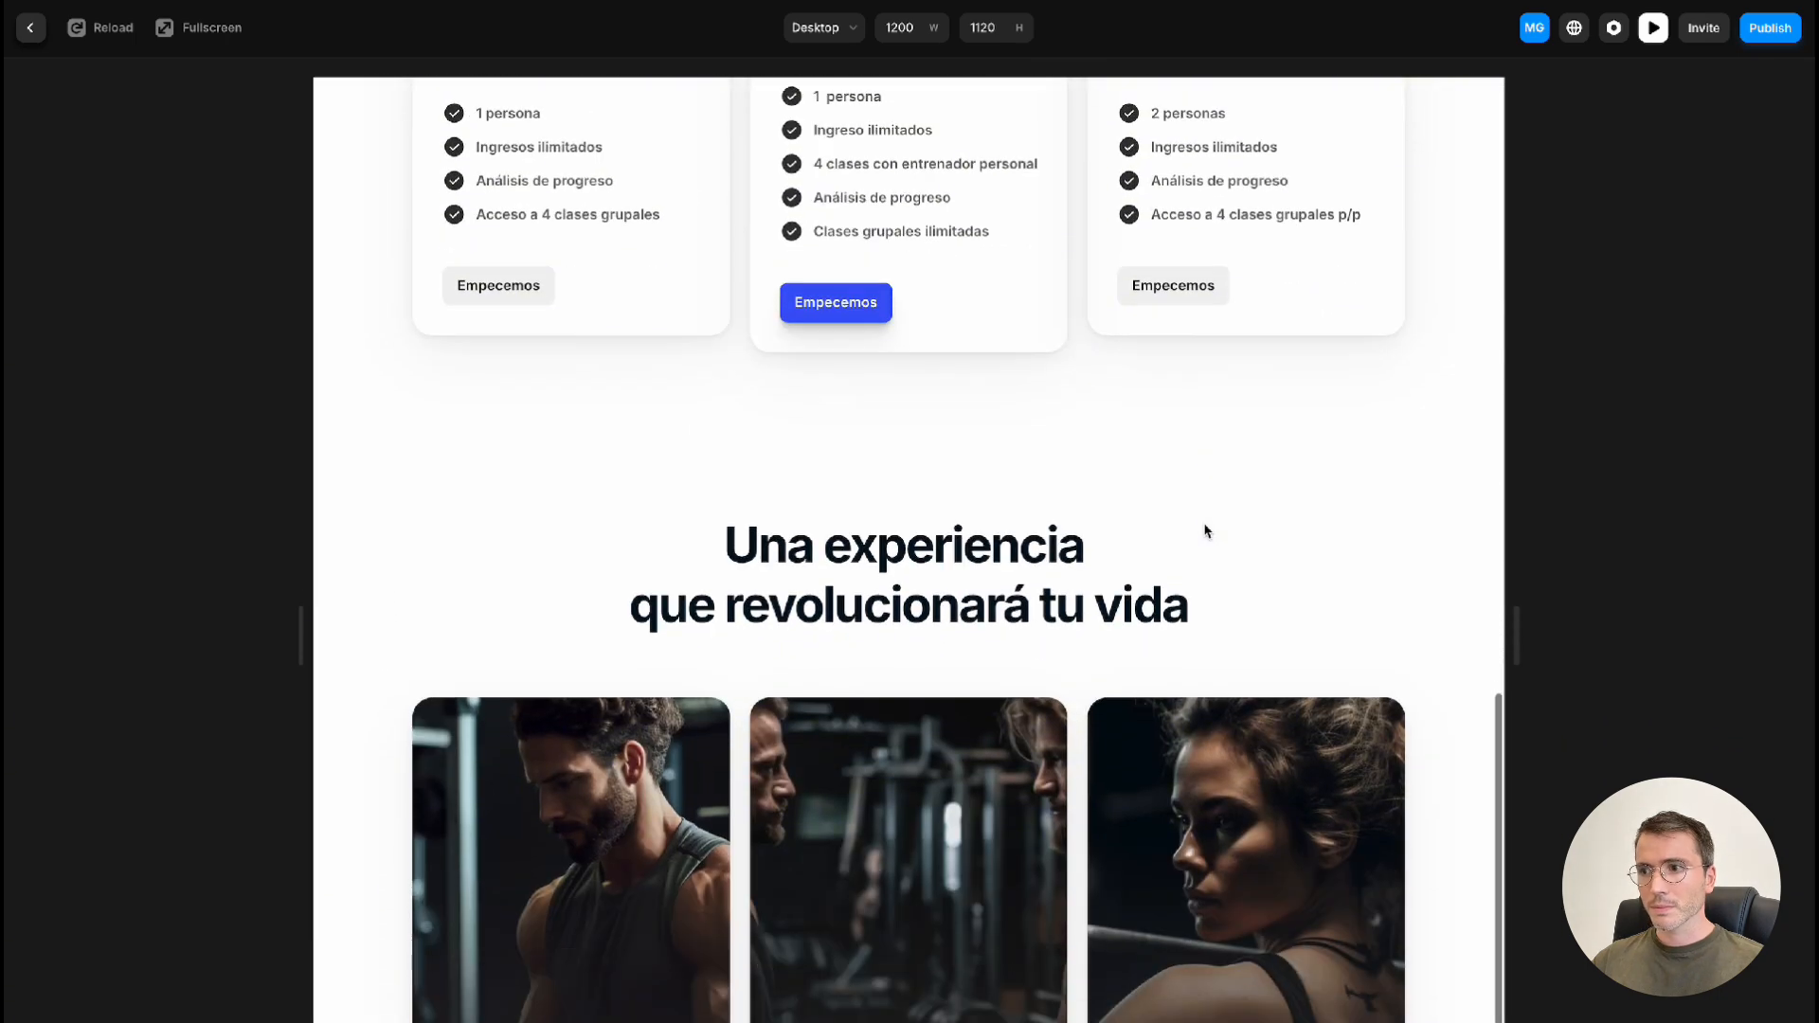
{"action": "scroll", "coordinate": [1207, 531], "scroll_direction": "up", "scroll_amount": 5}
{"action": "scroll", "coordinate": [1207, 531], "scroll_direction": "up", "scroll_amount": 10}
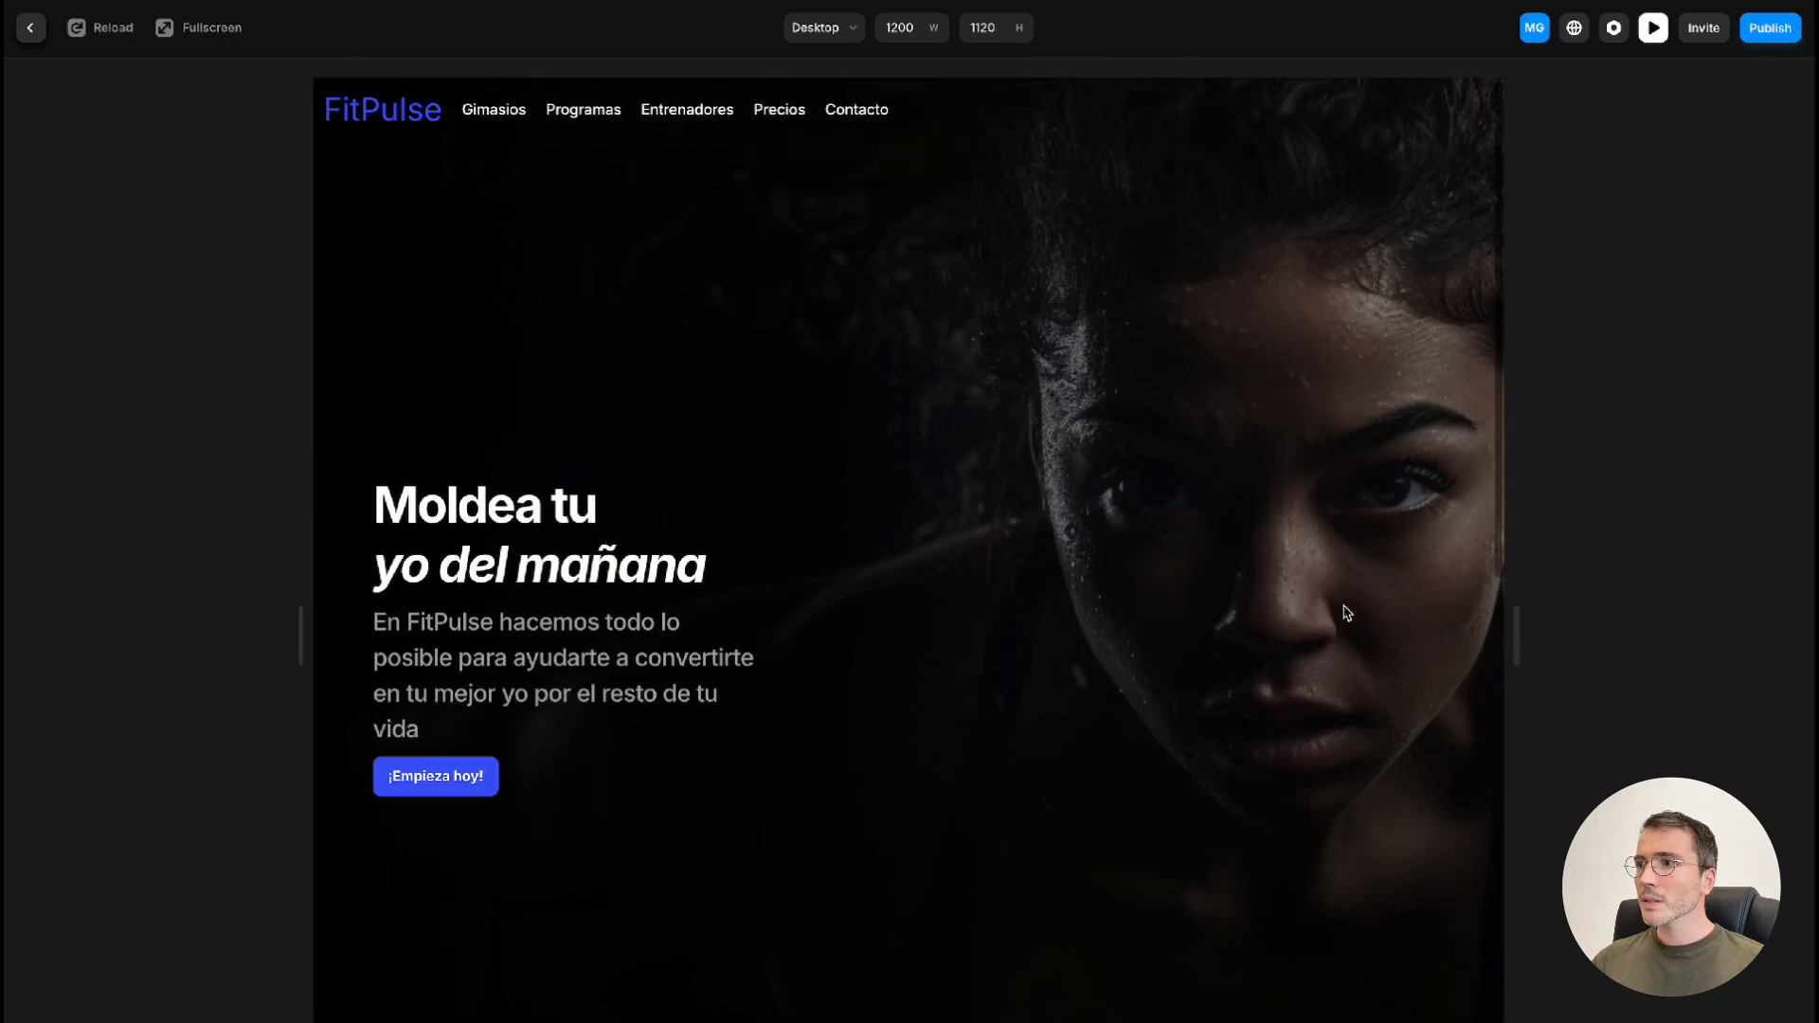
Narrow the preview to the Tablet layout at 862 wide and check the hero and pricing cards
{"action": "left_click_drag", "start_coordinate": [1516, 628], "coordinate": [1349, 625]}
{"action": "scroll", "coordinate": [1222, 635], "scroll_direction": "down", "scroll_amount": 15}
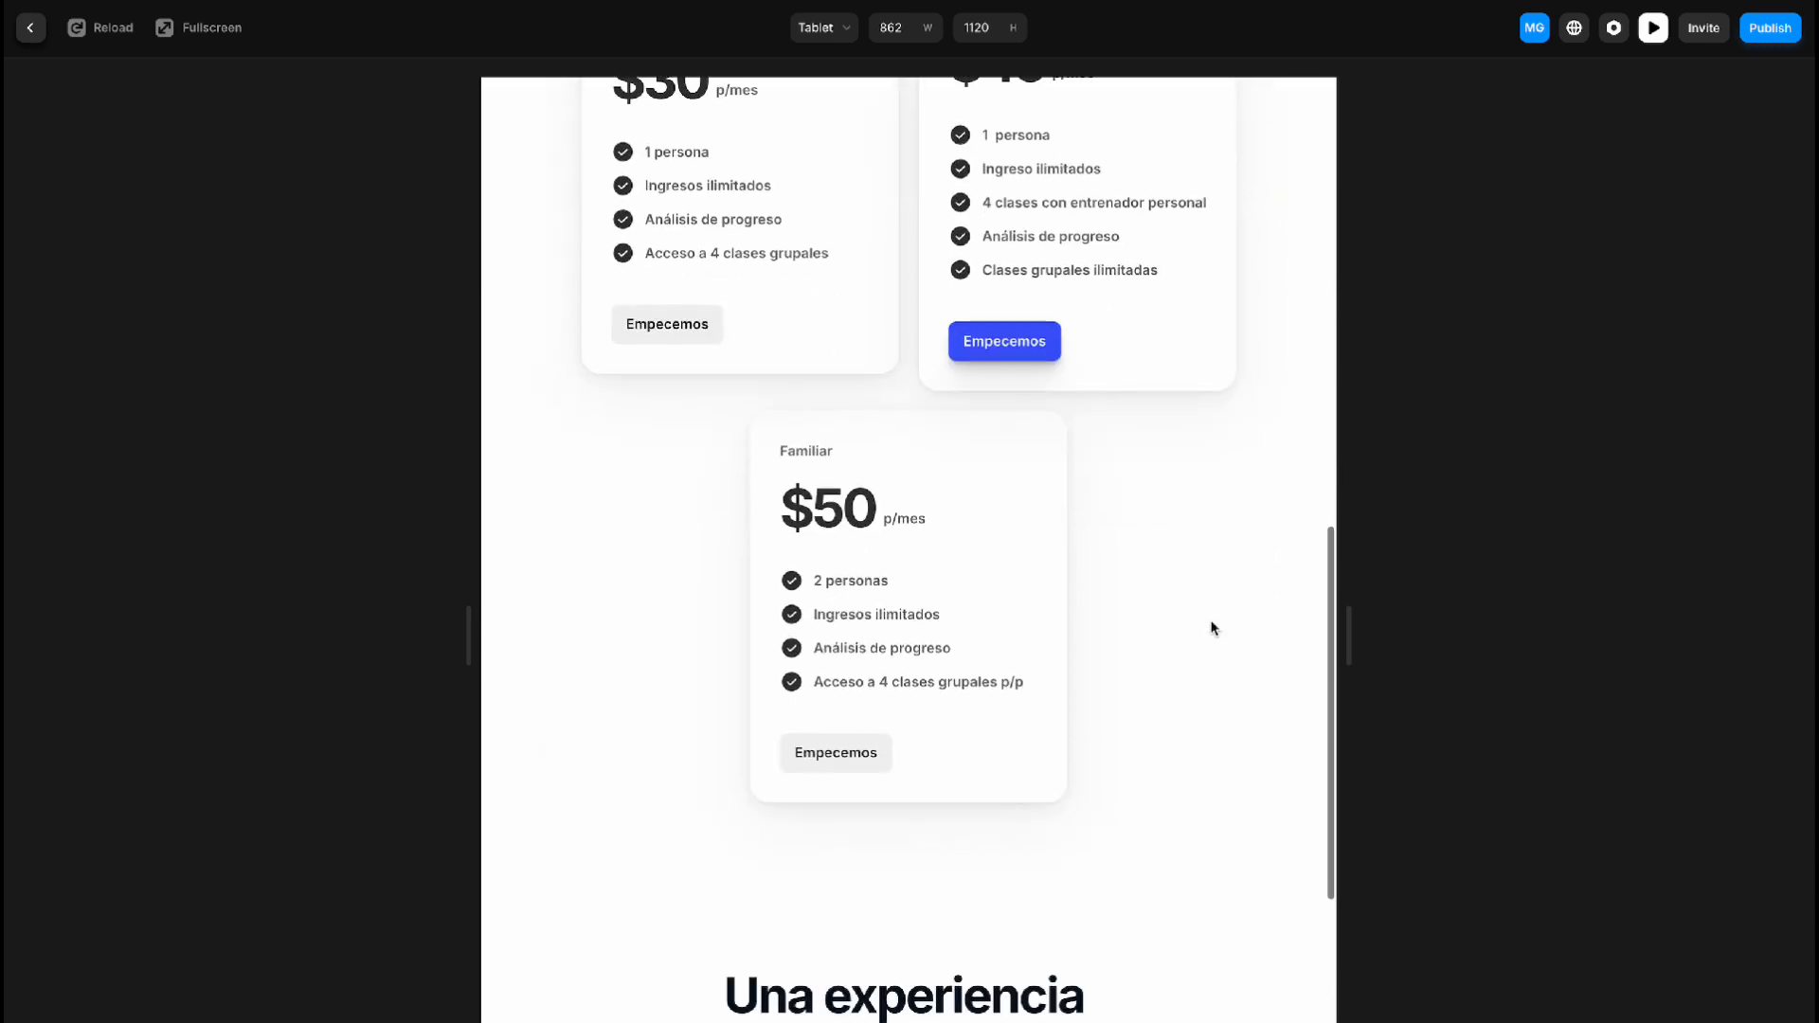
{"action": "scroll", "coordinate": [1214, 628], "scroll_direction": "down", "scroll_amount": 5}
{"action": "scroll", "coordinate": [1214, 628], "scroll_direction": "up", "scroll_amount": 20}
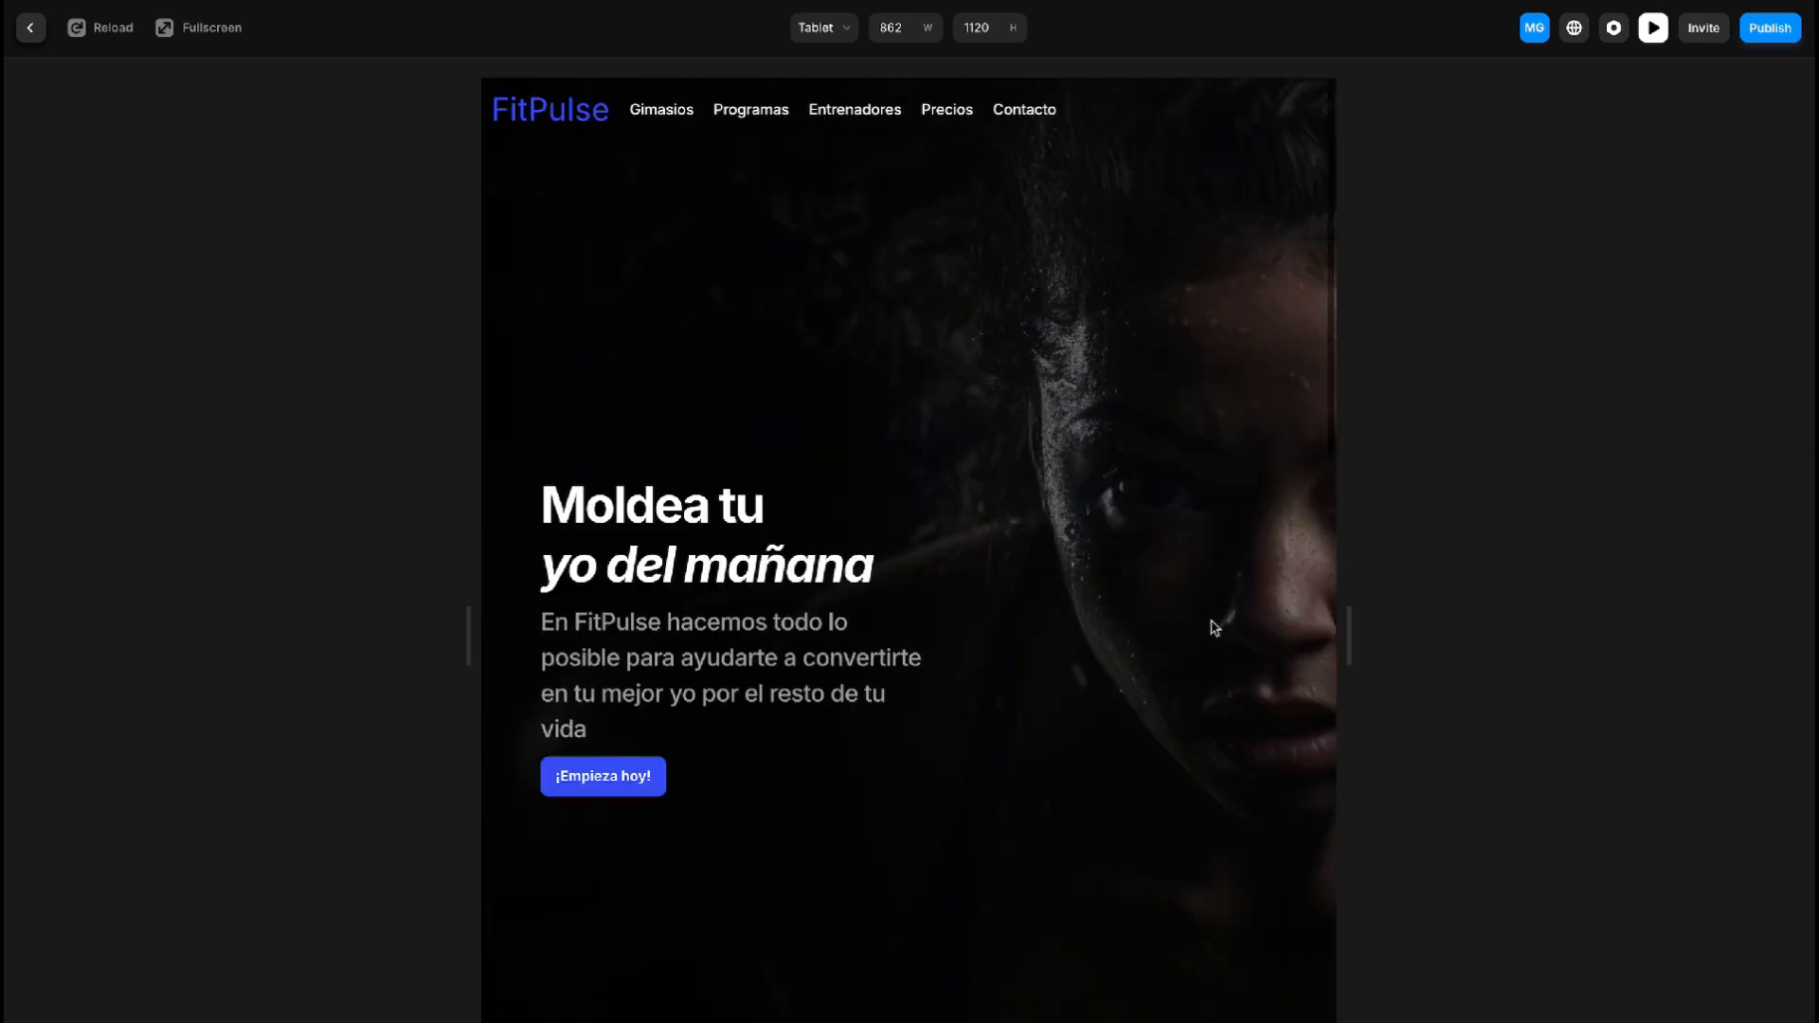
Narrow the preview to the Phone layout at 526 wide, check all page sections, and close the preview
{"action": "left_click_drag", "start_coordinate": [1349, 634], "coordinate": [1181, 637]}
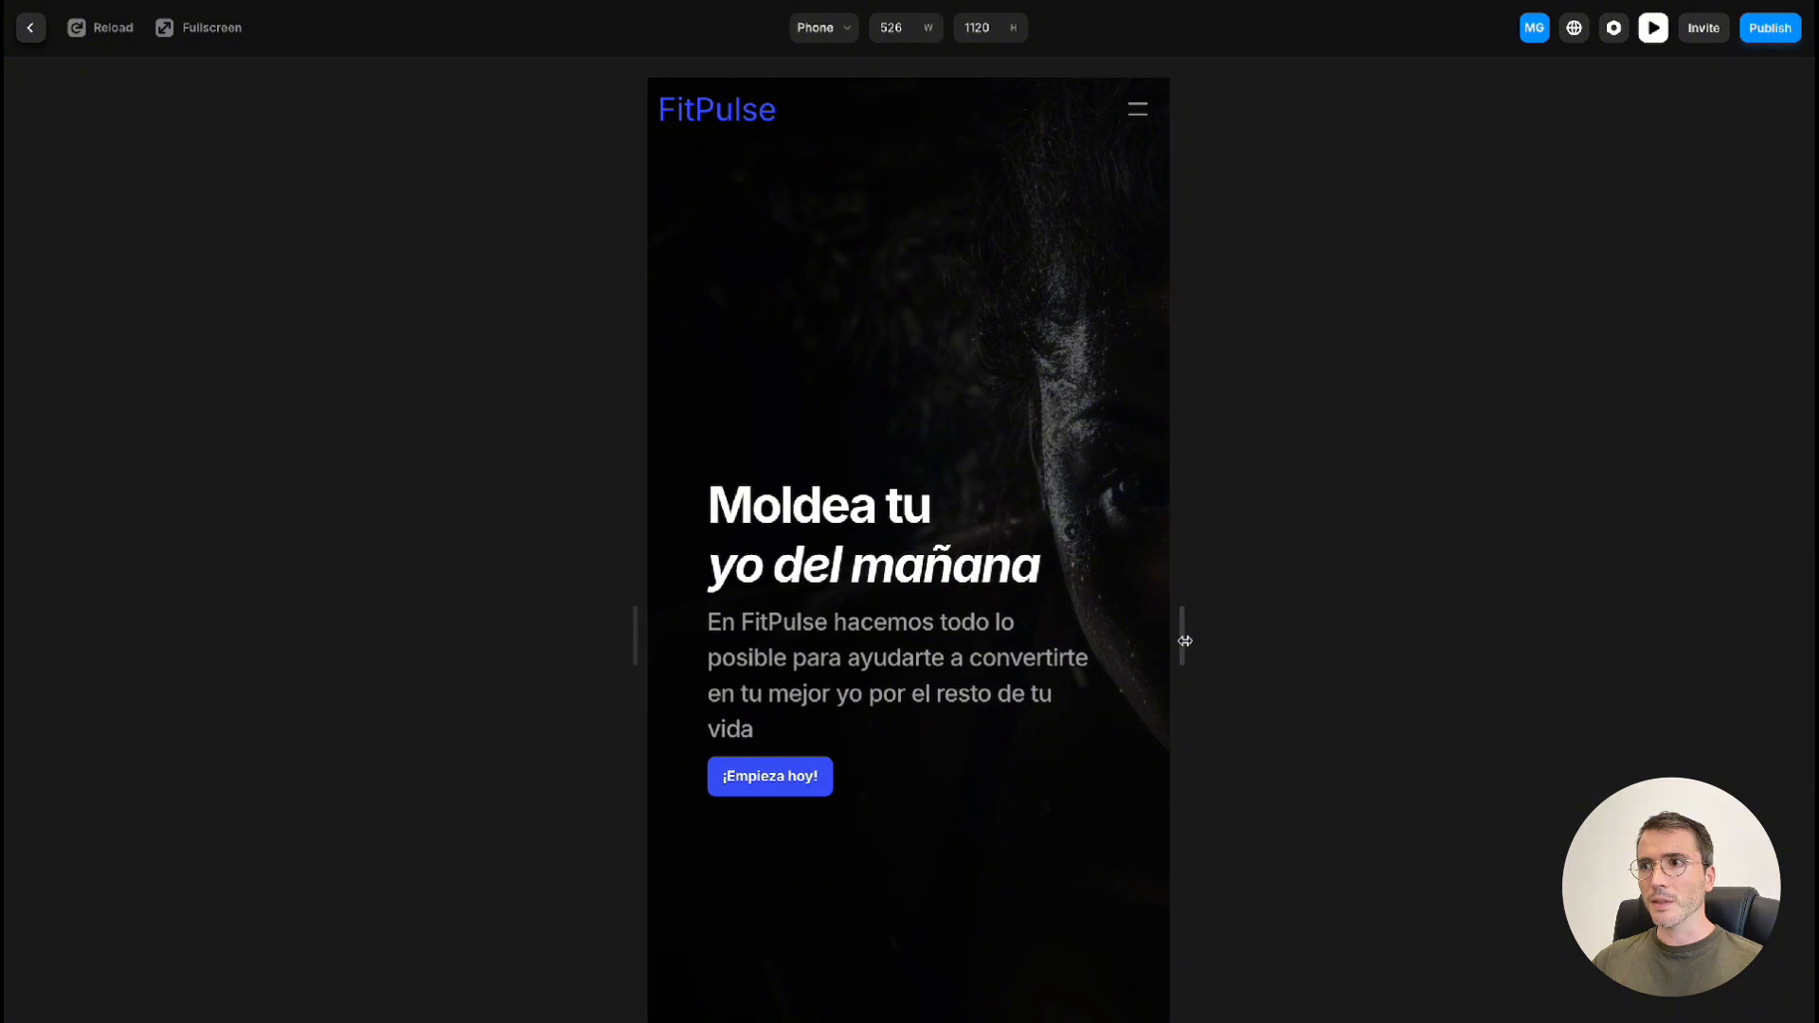
{"action": "scroll", "coordinate": [1107, 647], "scroll_direction": "down", "scroll_amount": 1}
{"action": "scroll", "coordinate": [1107, 647], "scroll_direction": "down", "scroll_amount": 15}
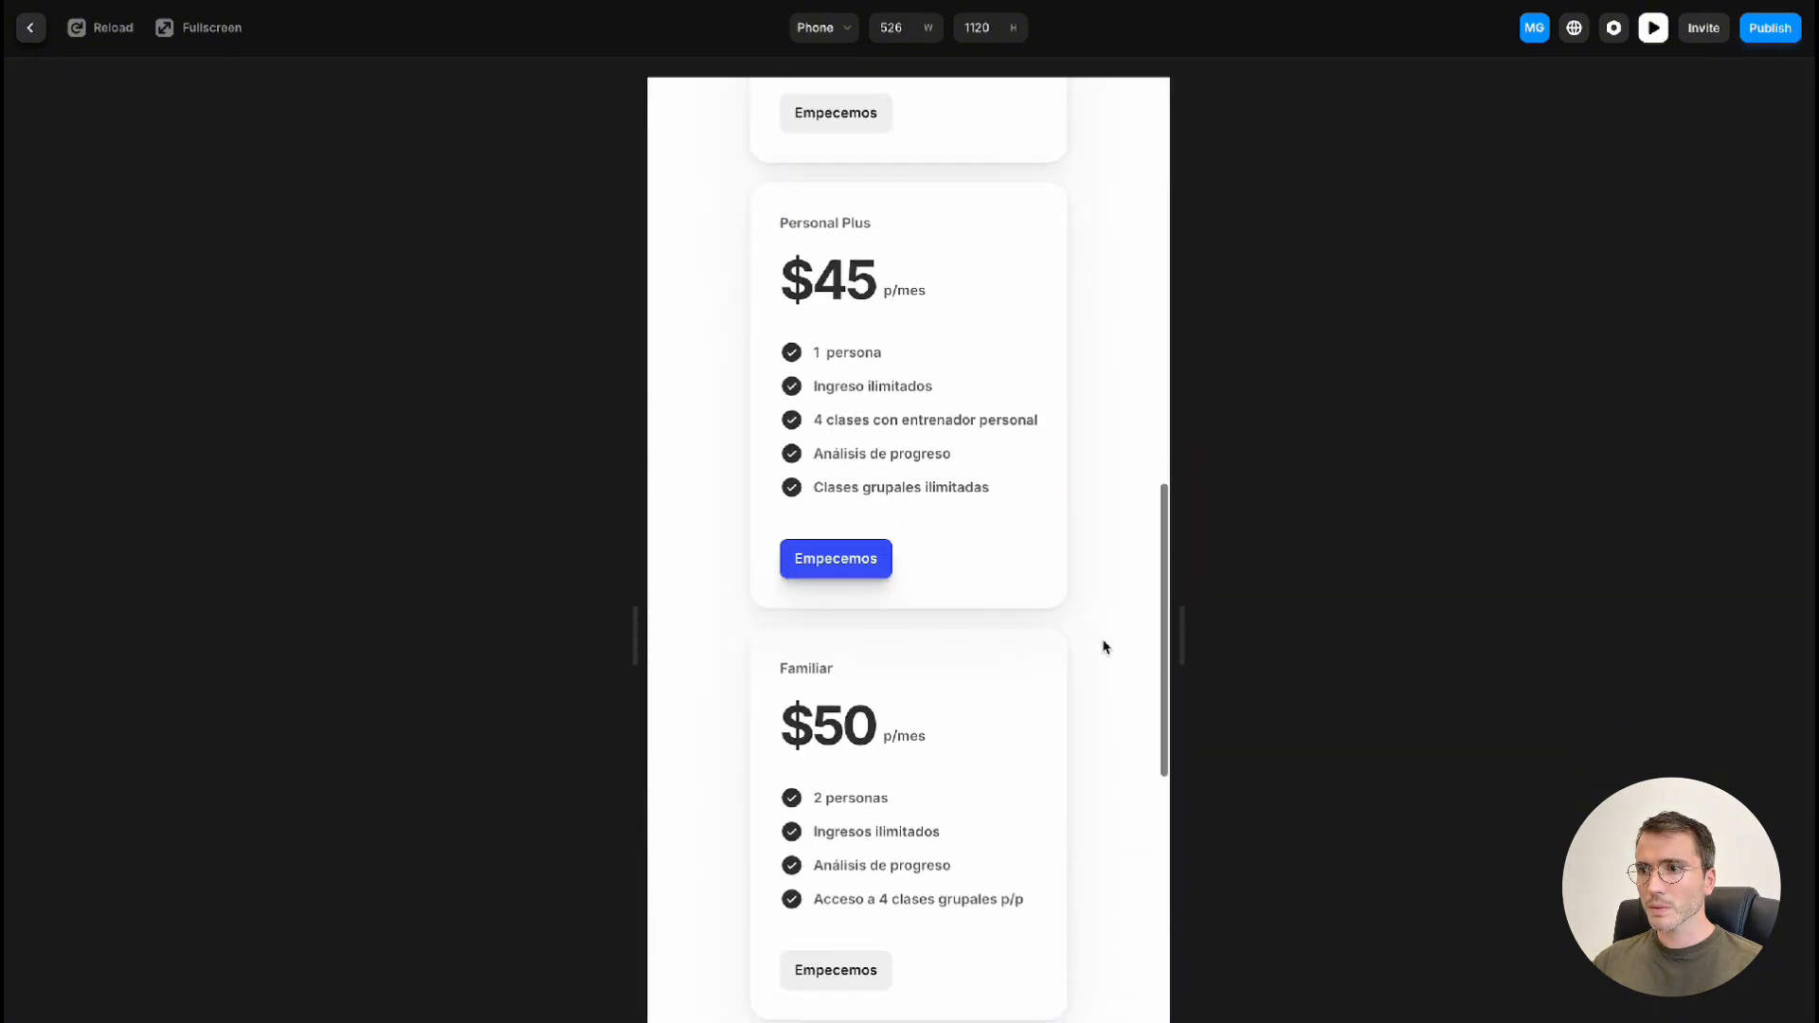
{"action": "scroll", "coordinate": [1104, 647], "scroll_direction": "down", "scroll_amount": 15}
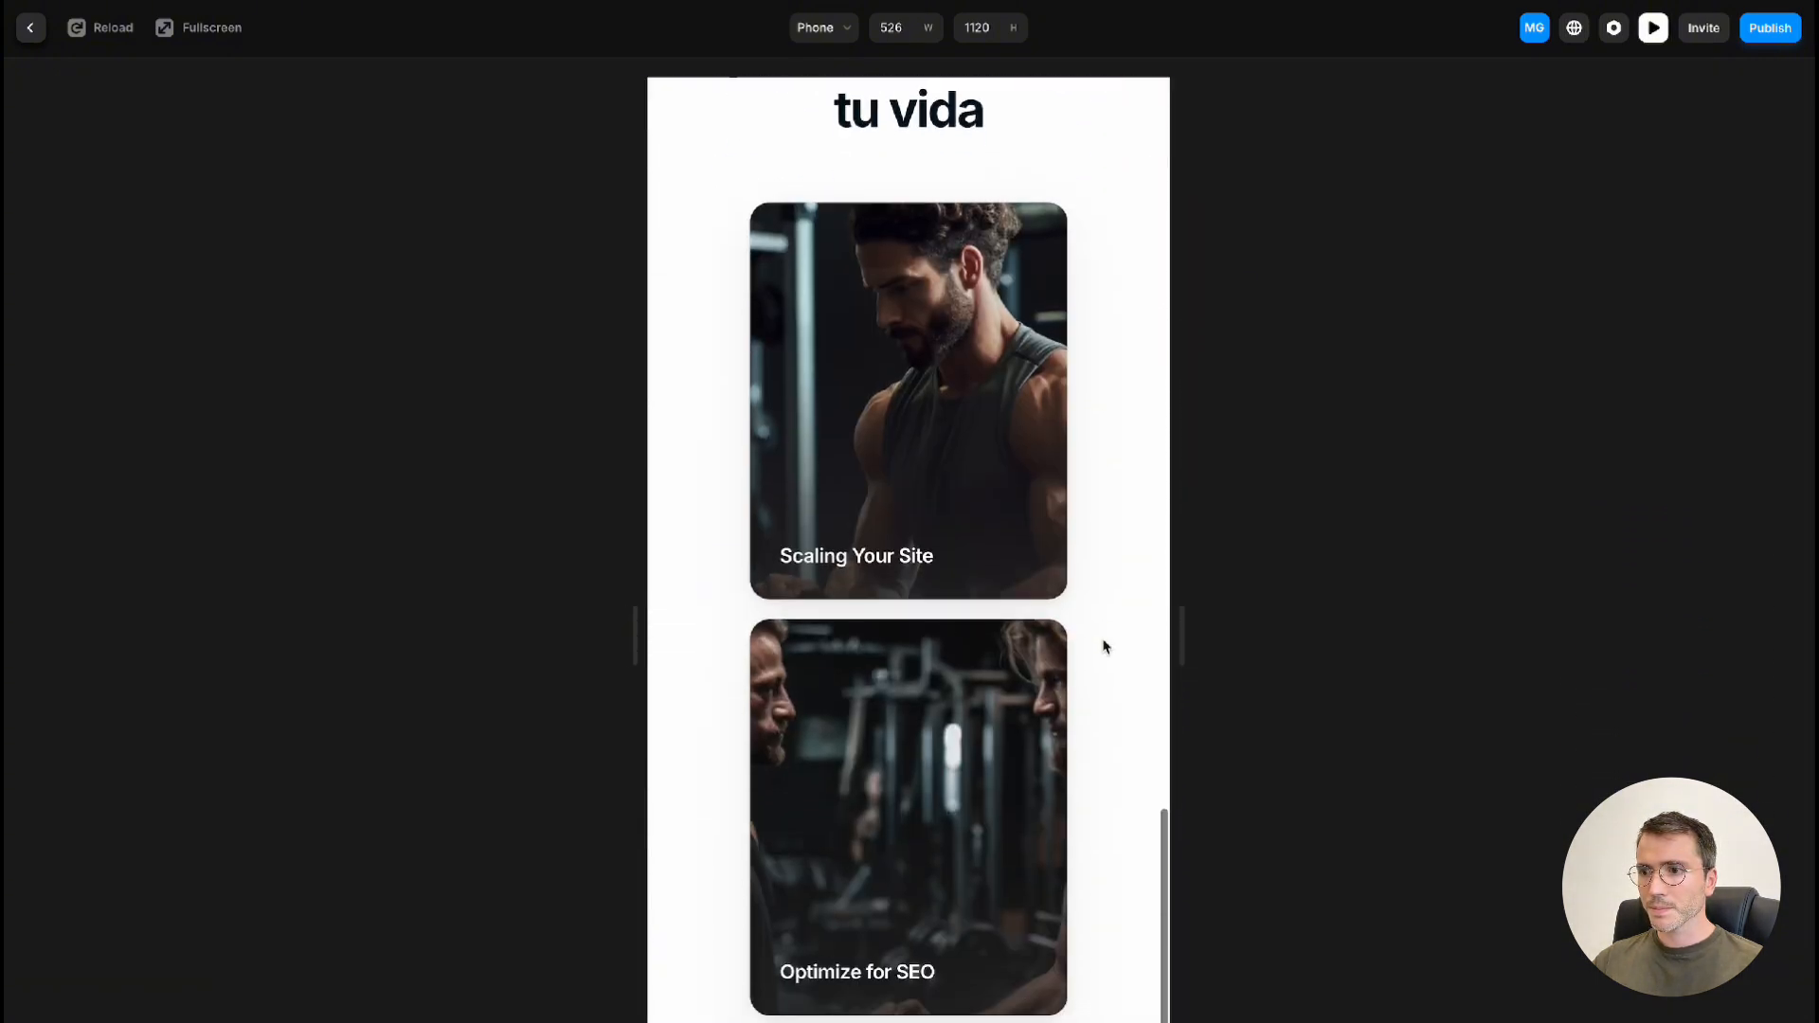
{"action": "scroll", "coordinate": [1104, 647], "scroll_direction": "up", "scroll_amount": 15}
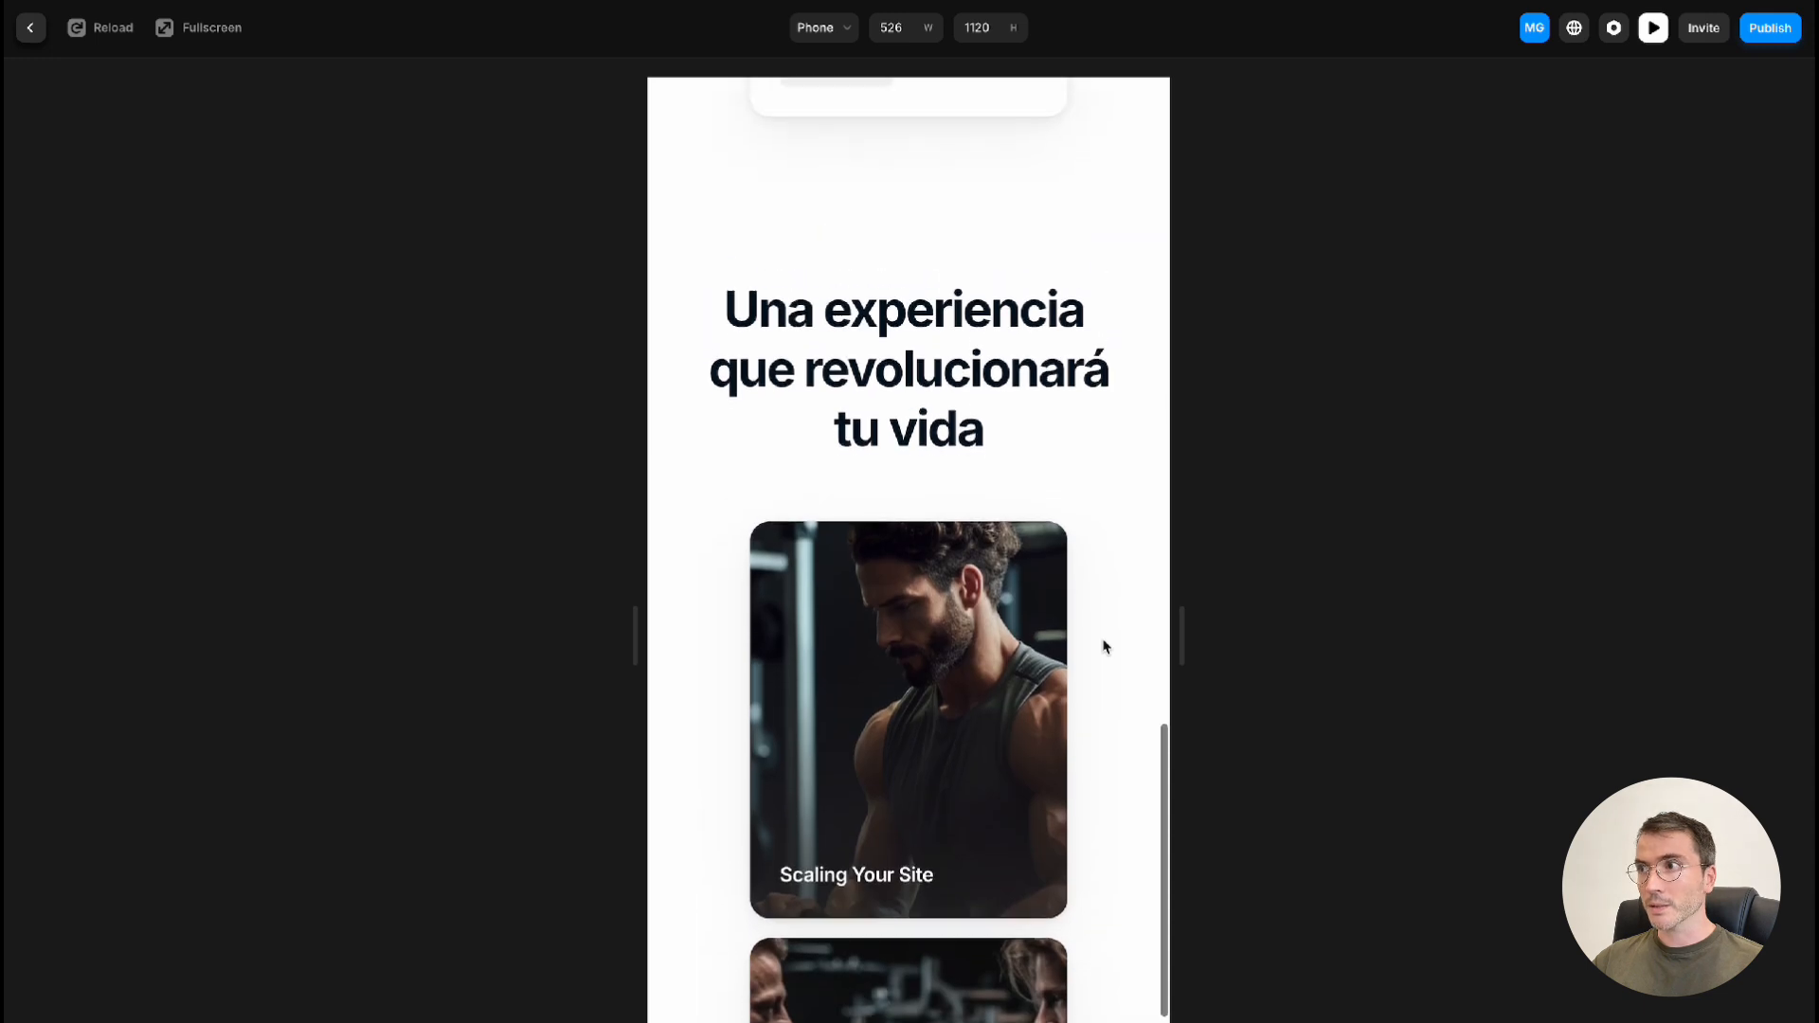
{"action": "scroll", "coordinate": [1107, 628], "scroll_direction": "up", "scroll_amount": 10}
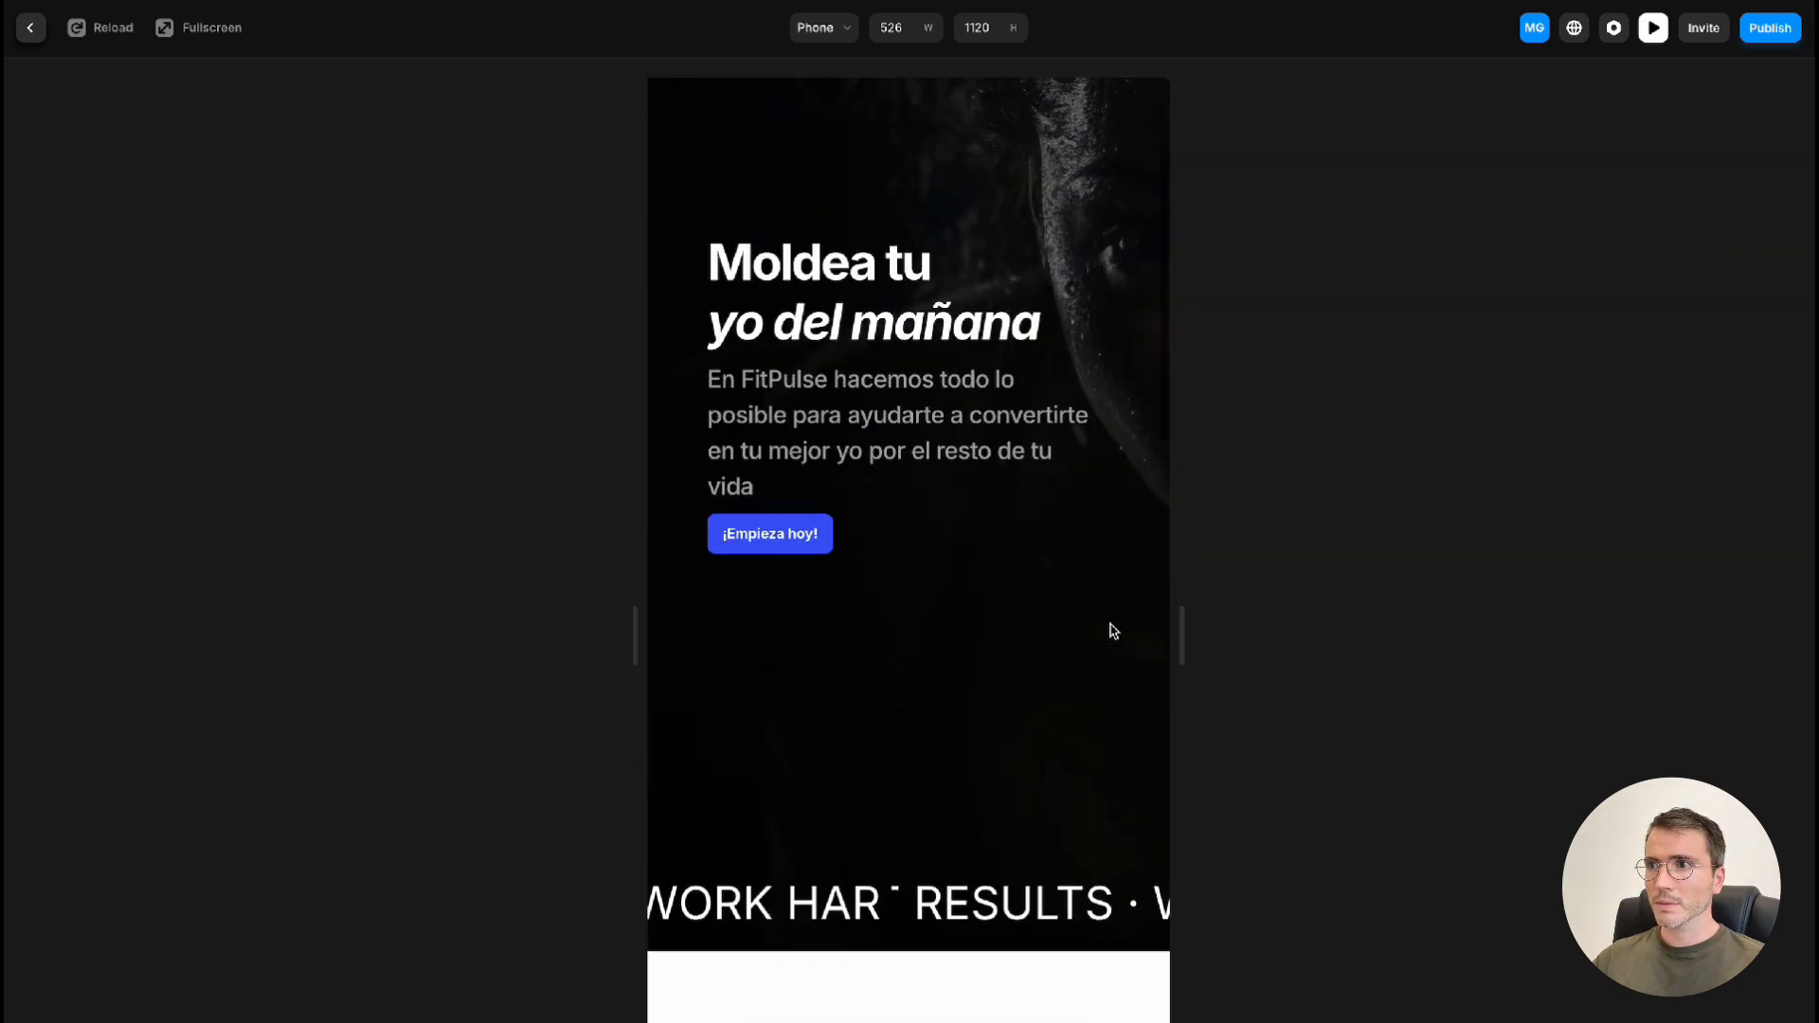
{"action": "key", "text": "Escape"}
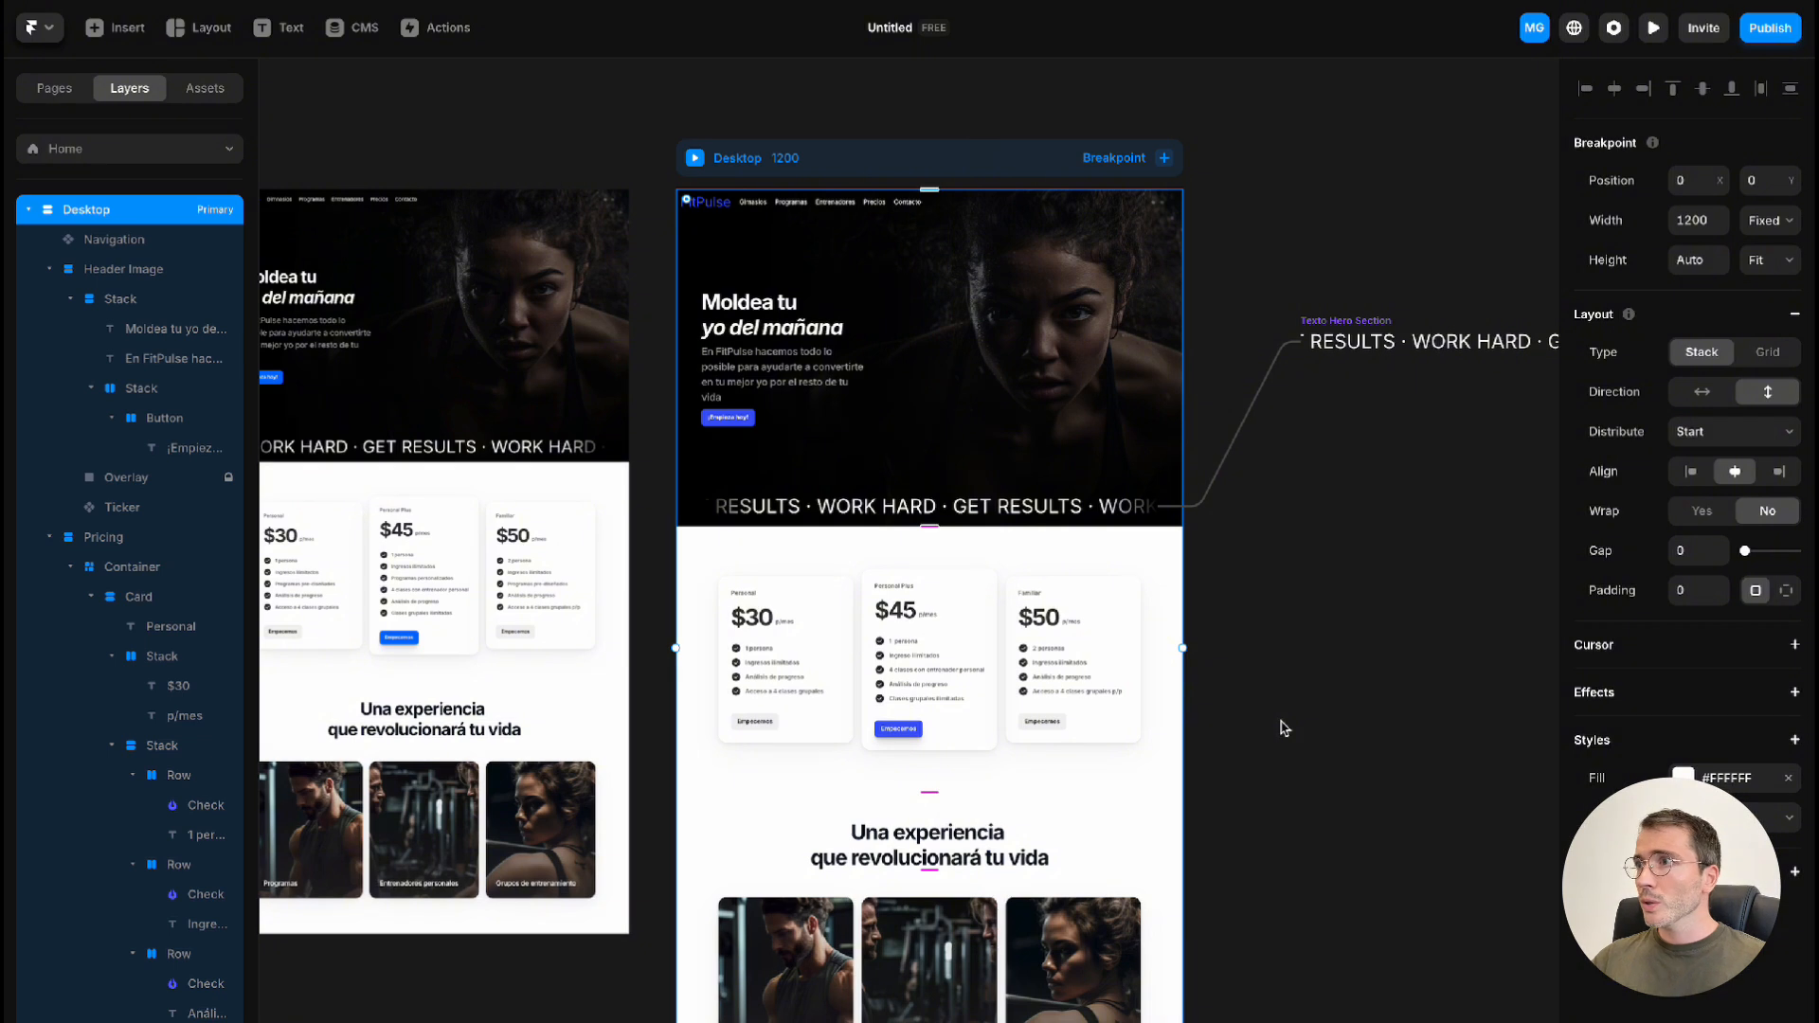
Open the general site settings, examine the site title and description, and return to the canvas
{"action": "left_click", "coordinate": [1614, 33]}
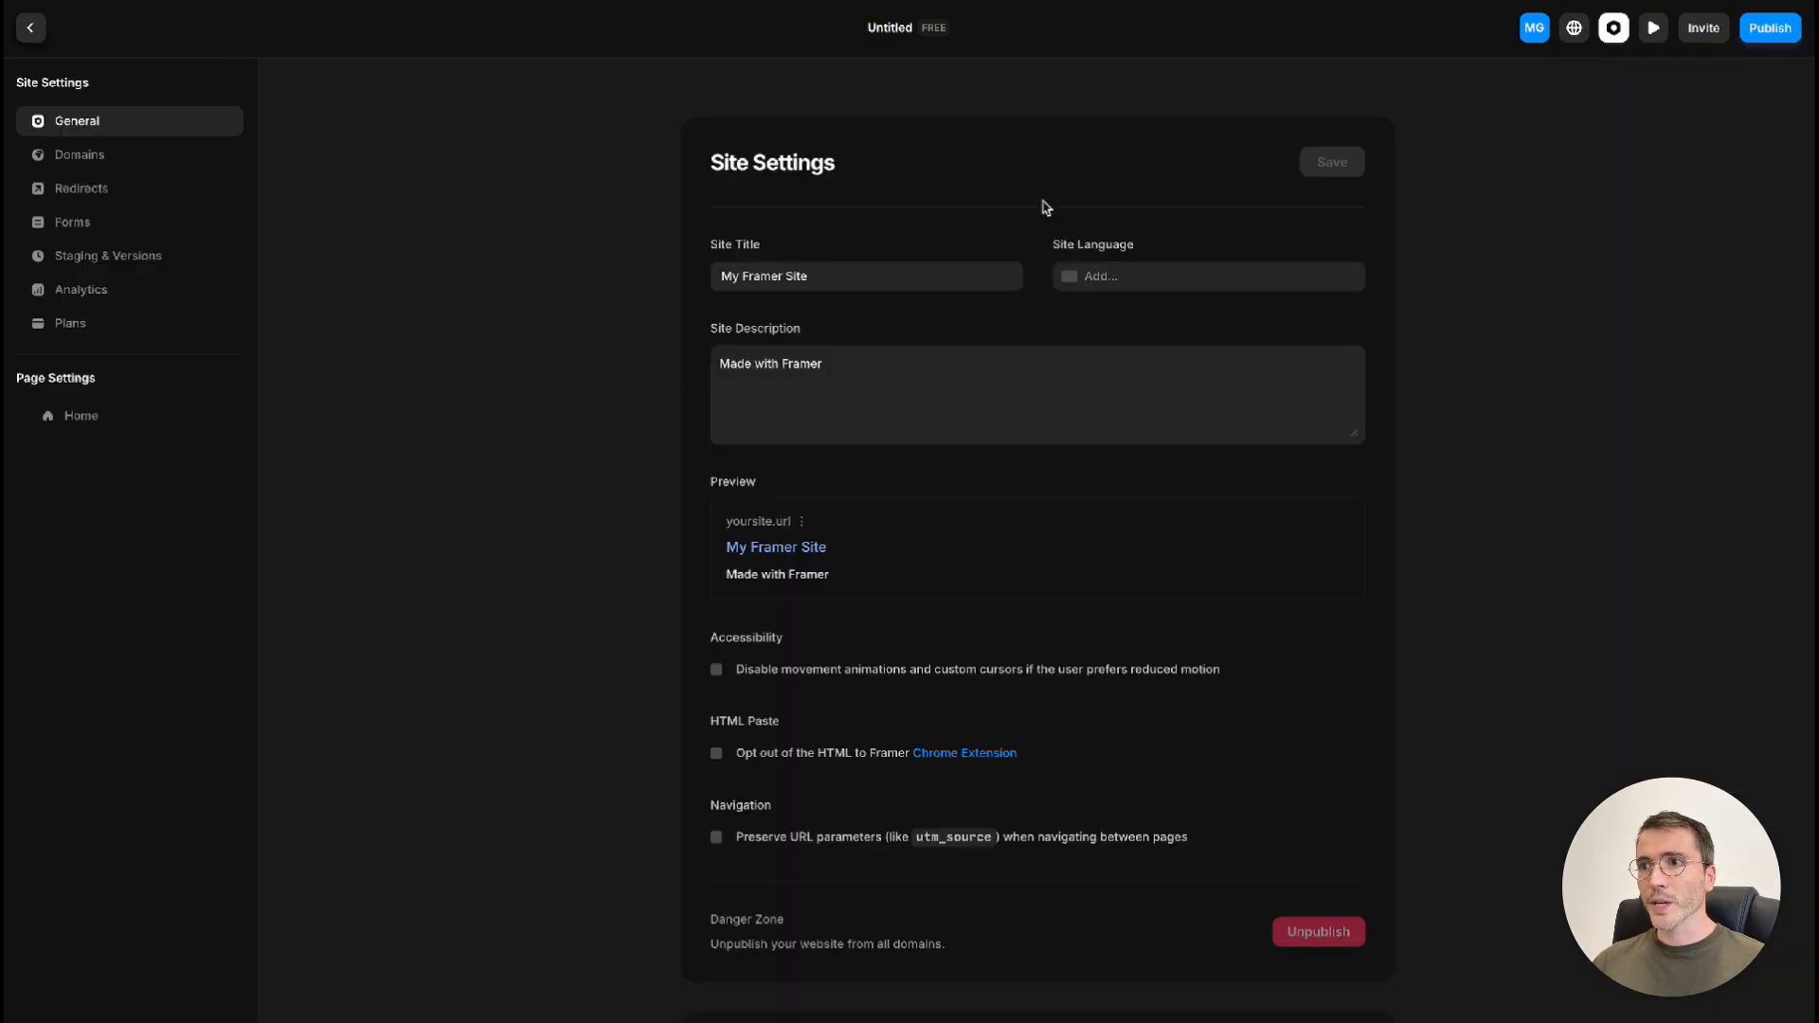
{"action": "left_click", "coordinate": [891, 278]}
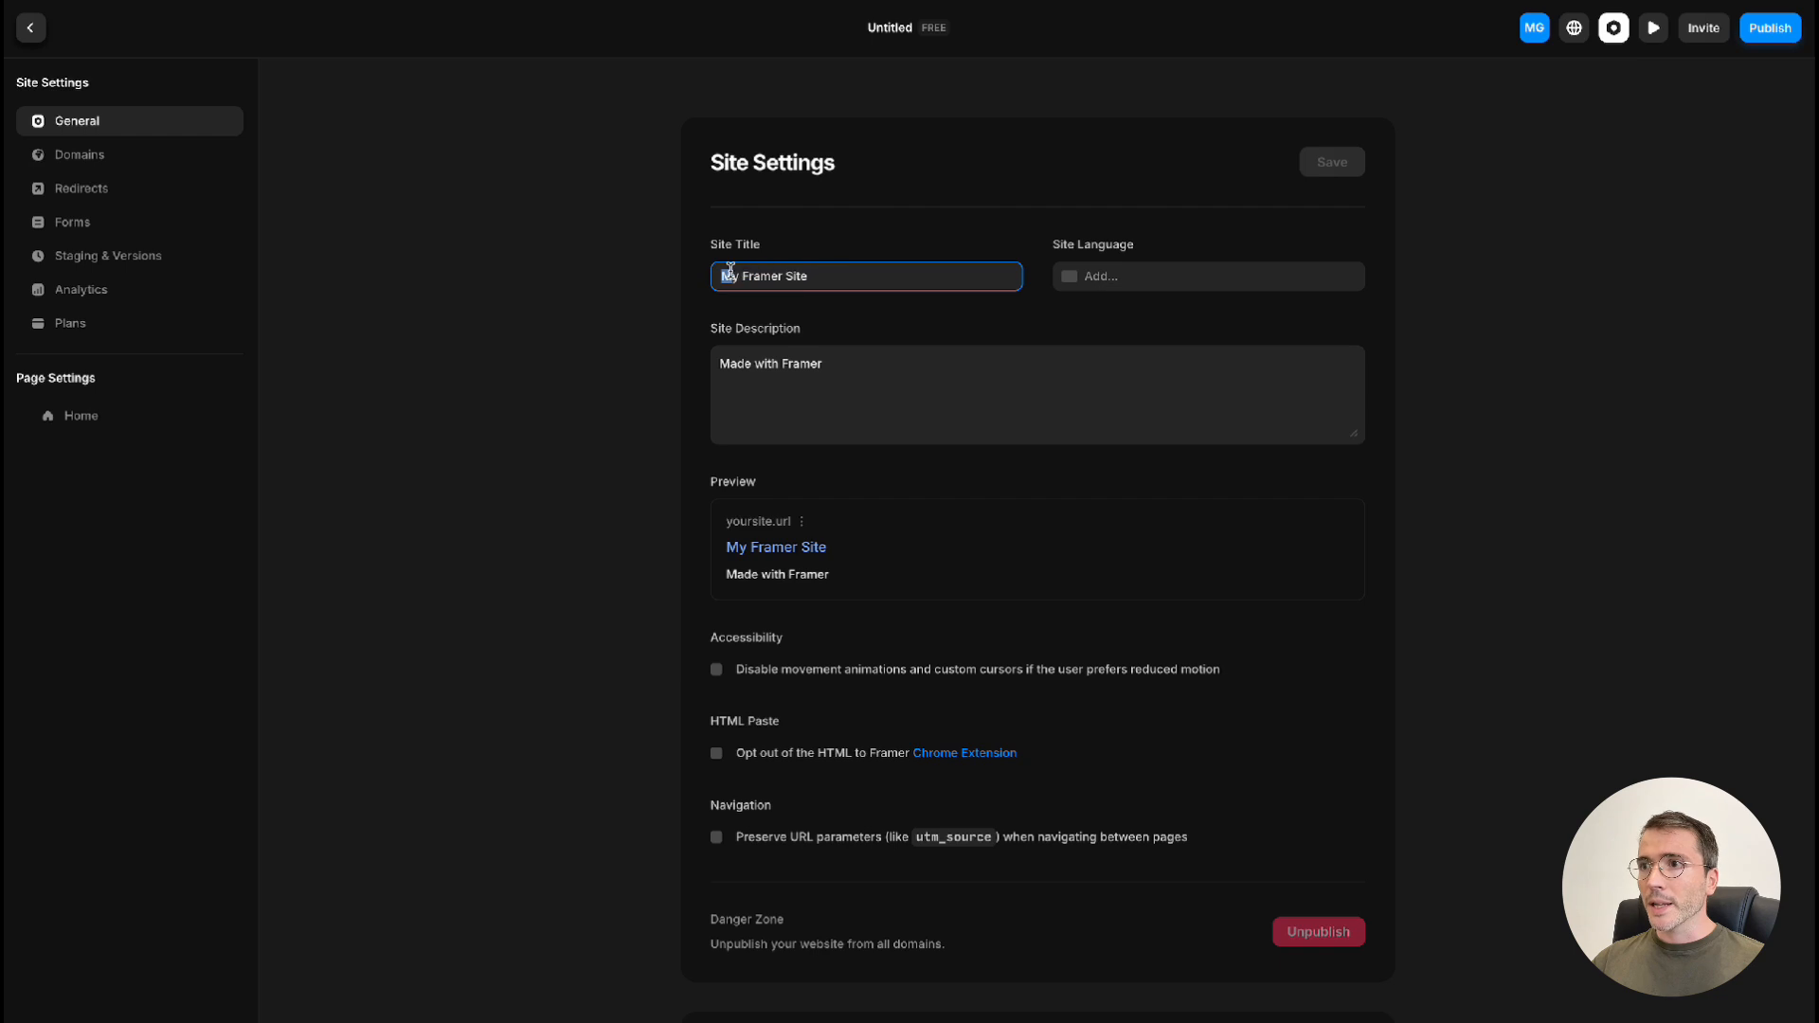
{"action": "left_click", "coordinate": [899, 371]}
{"action": "left_click_drag", "start_coordinate": [717, 363], "coordinate": [865, 363]}
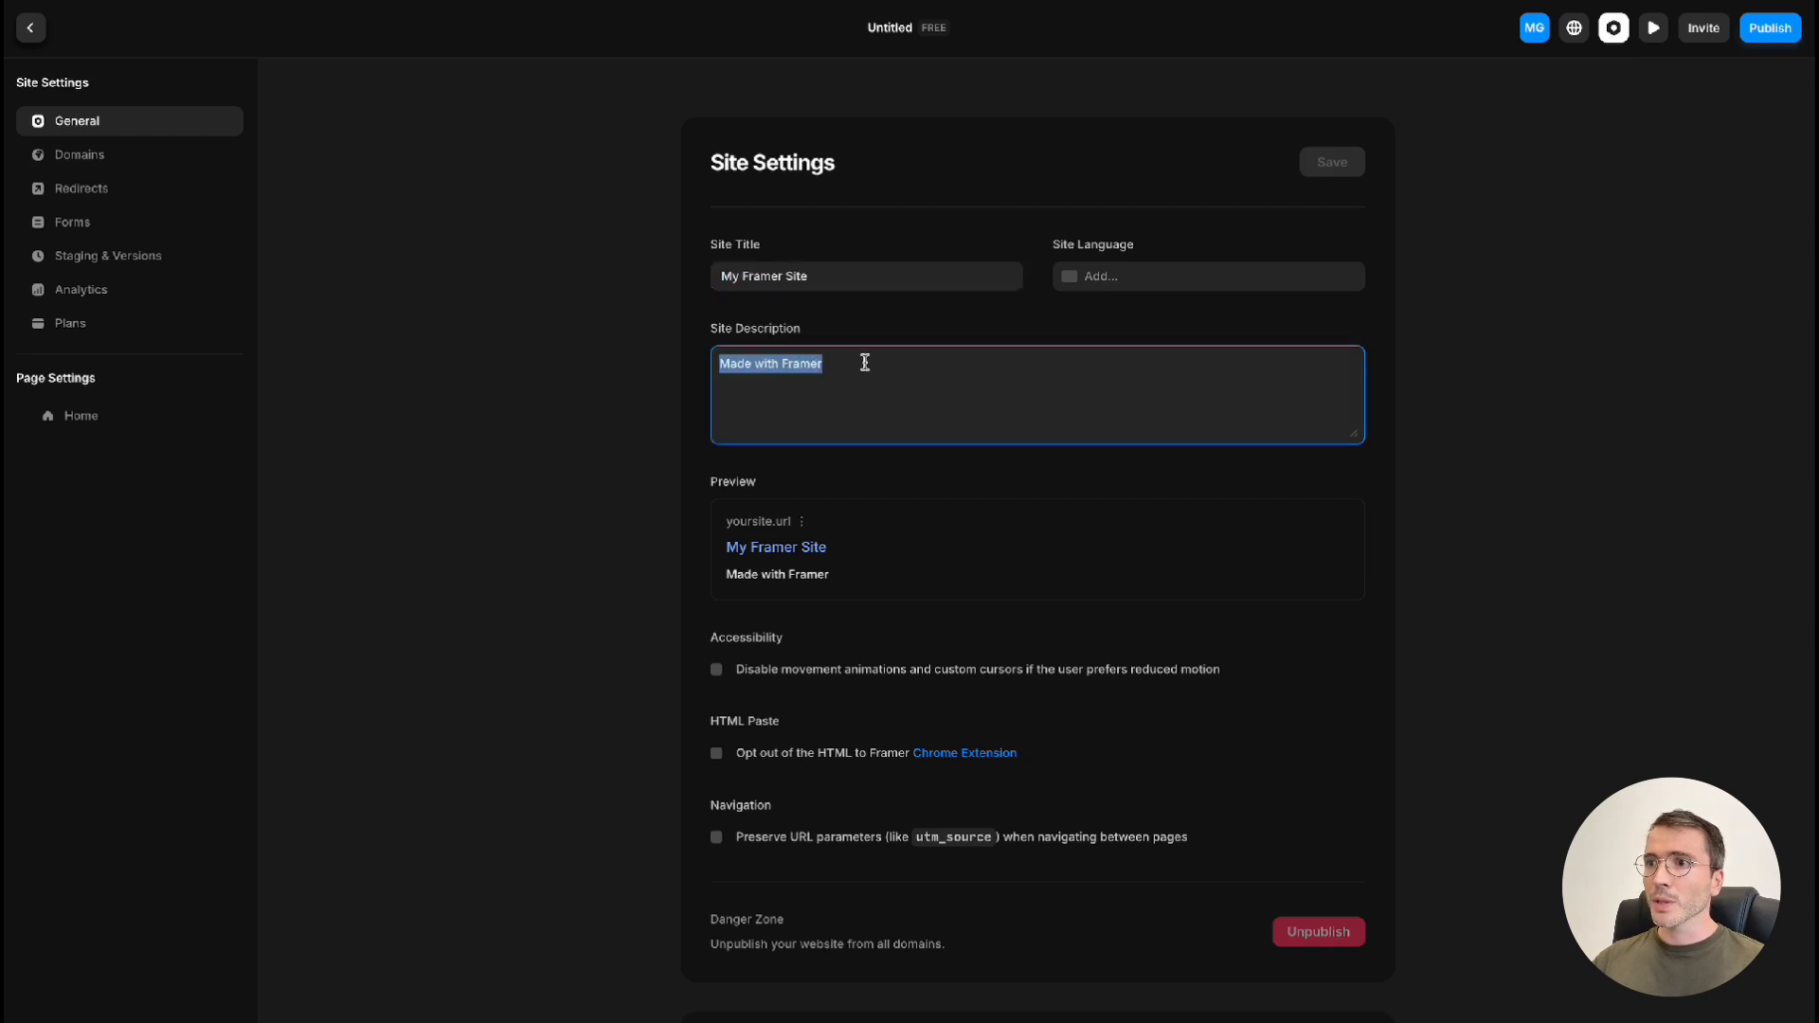
{"action": "left_click", "coordinate": [948, 350]}
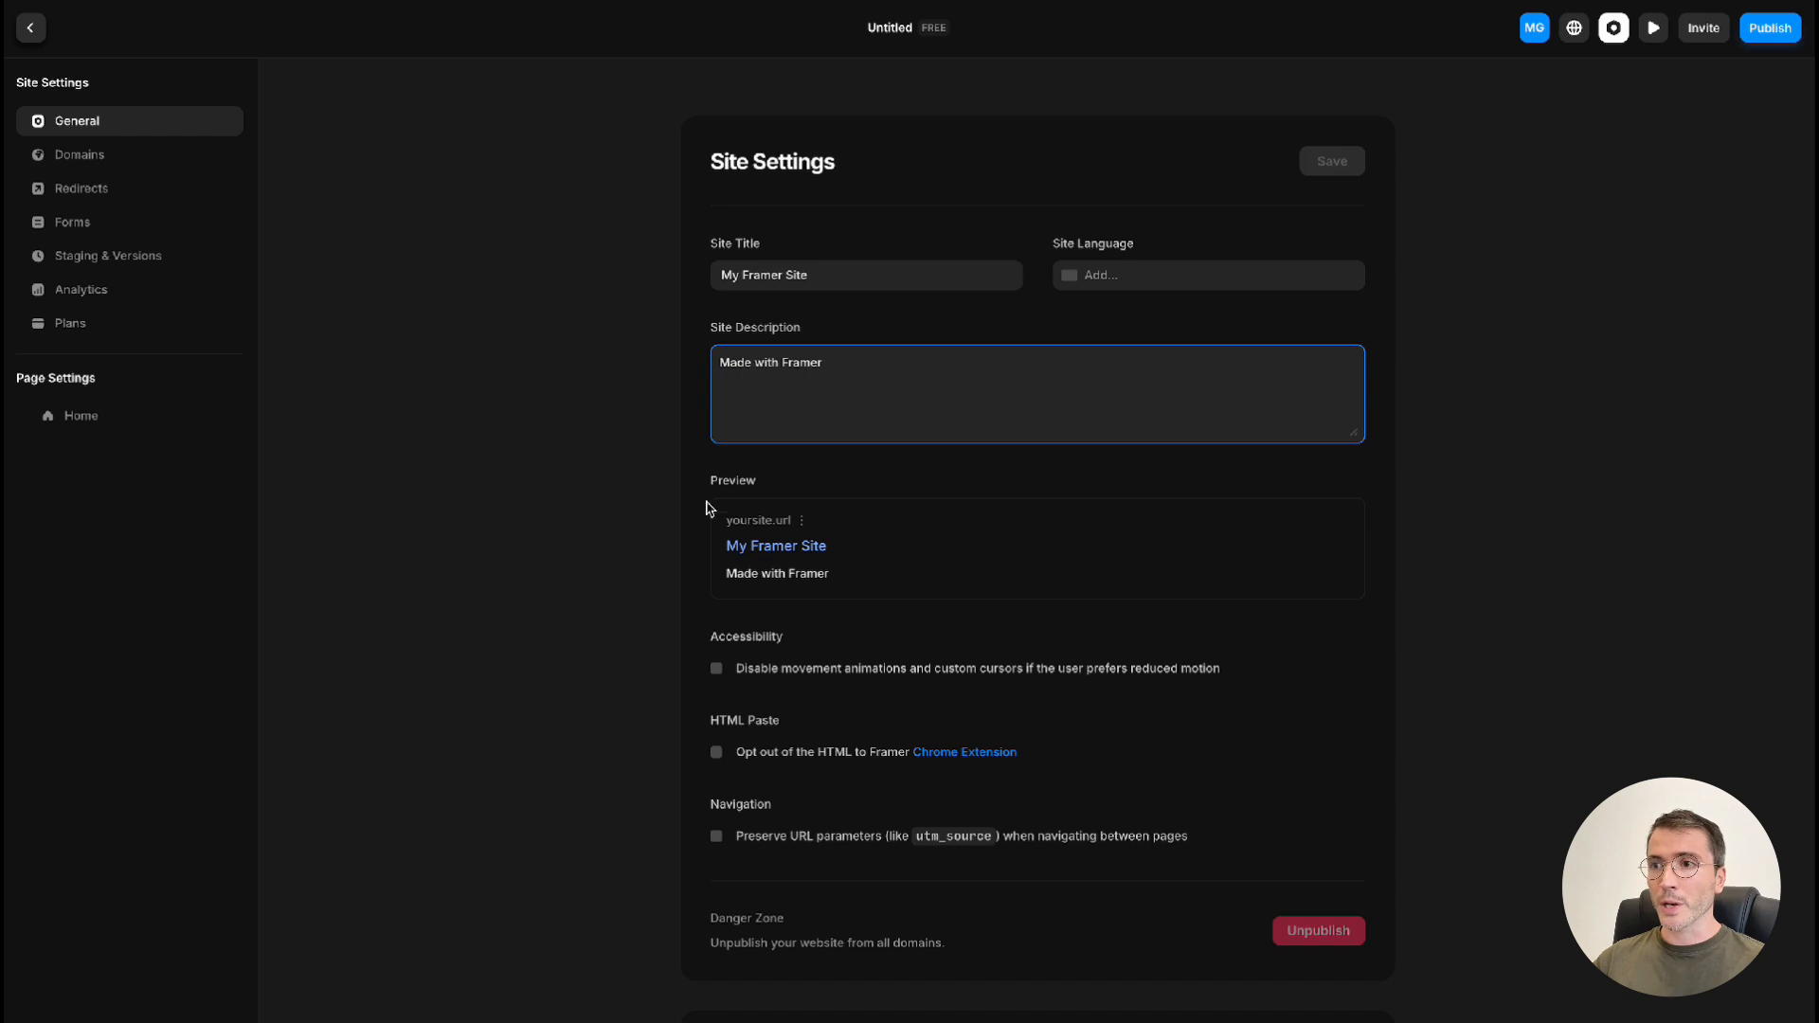
{"action": "key", "text": "Escape"}
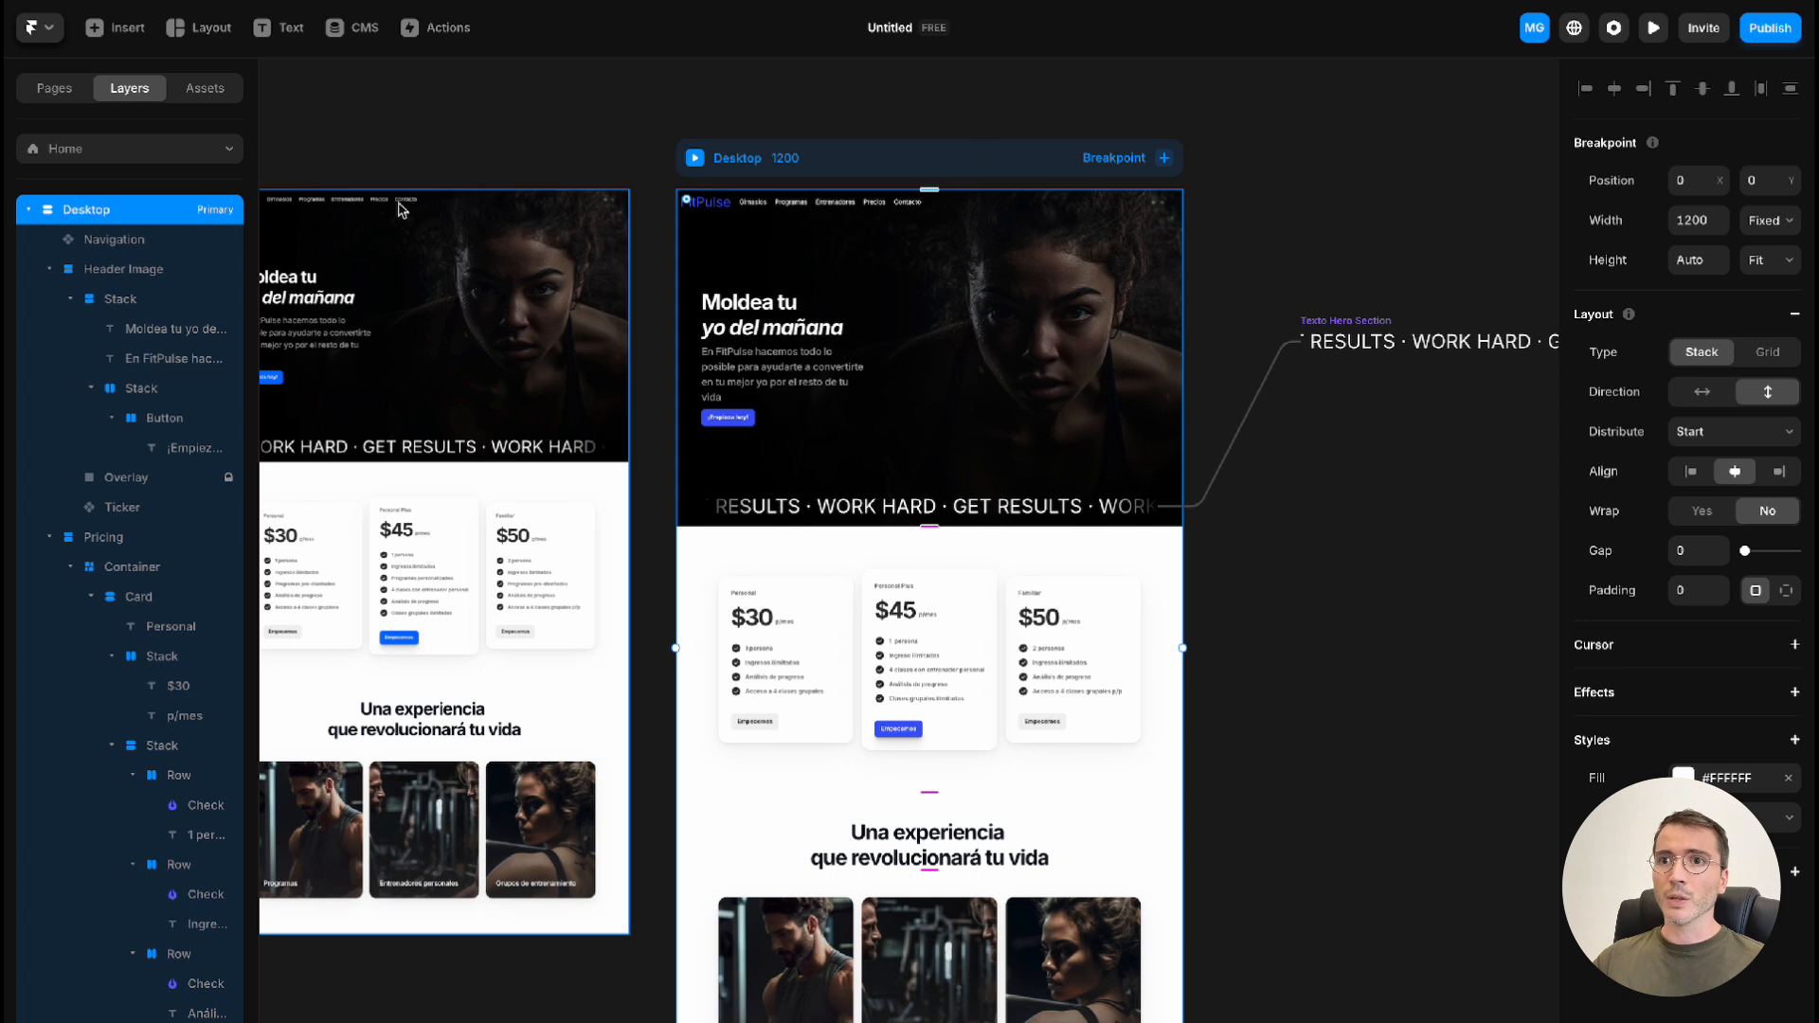
Create a new page in the site and name it /gimnasios
{"action": "left_click", "coordinate": [56, 89]}
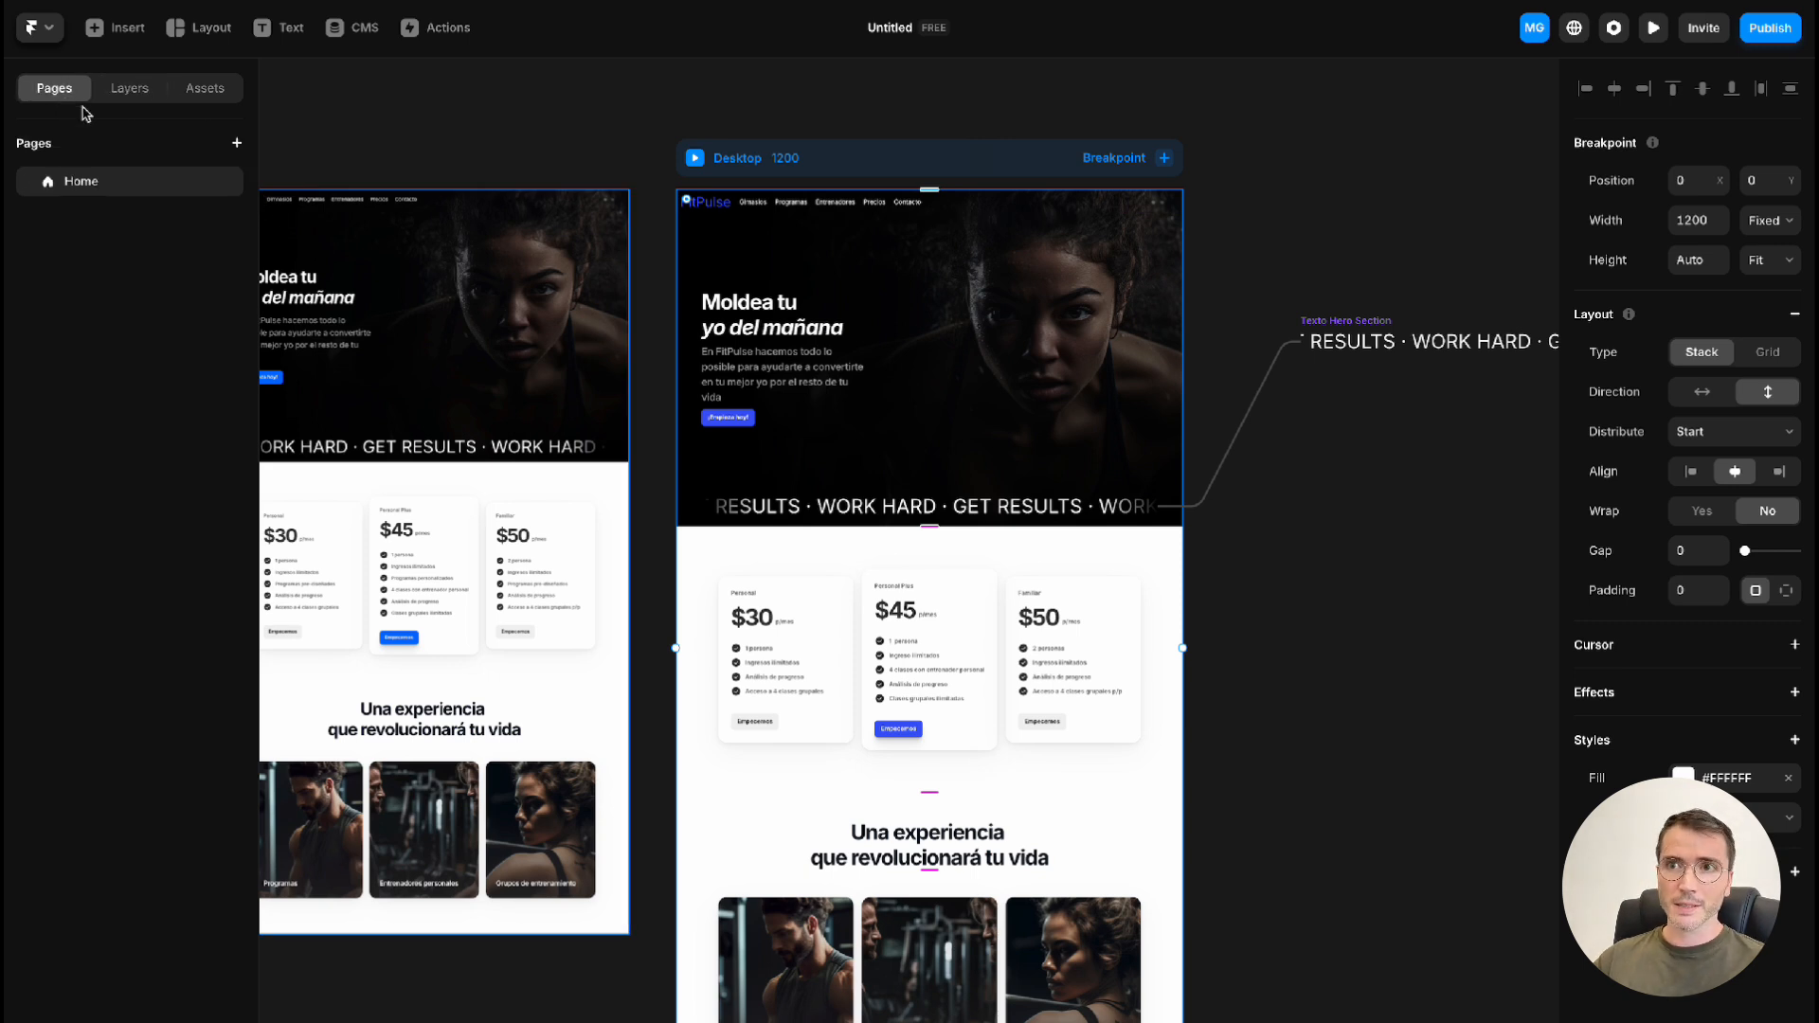
{"action": "left_click", "coordinate": [236, 145]}
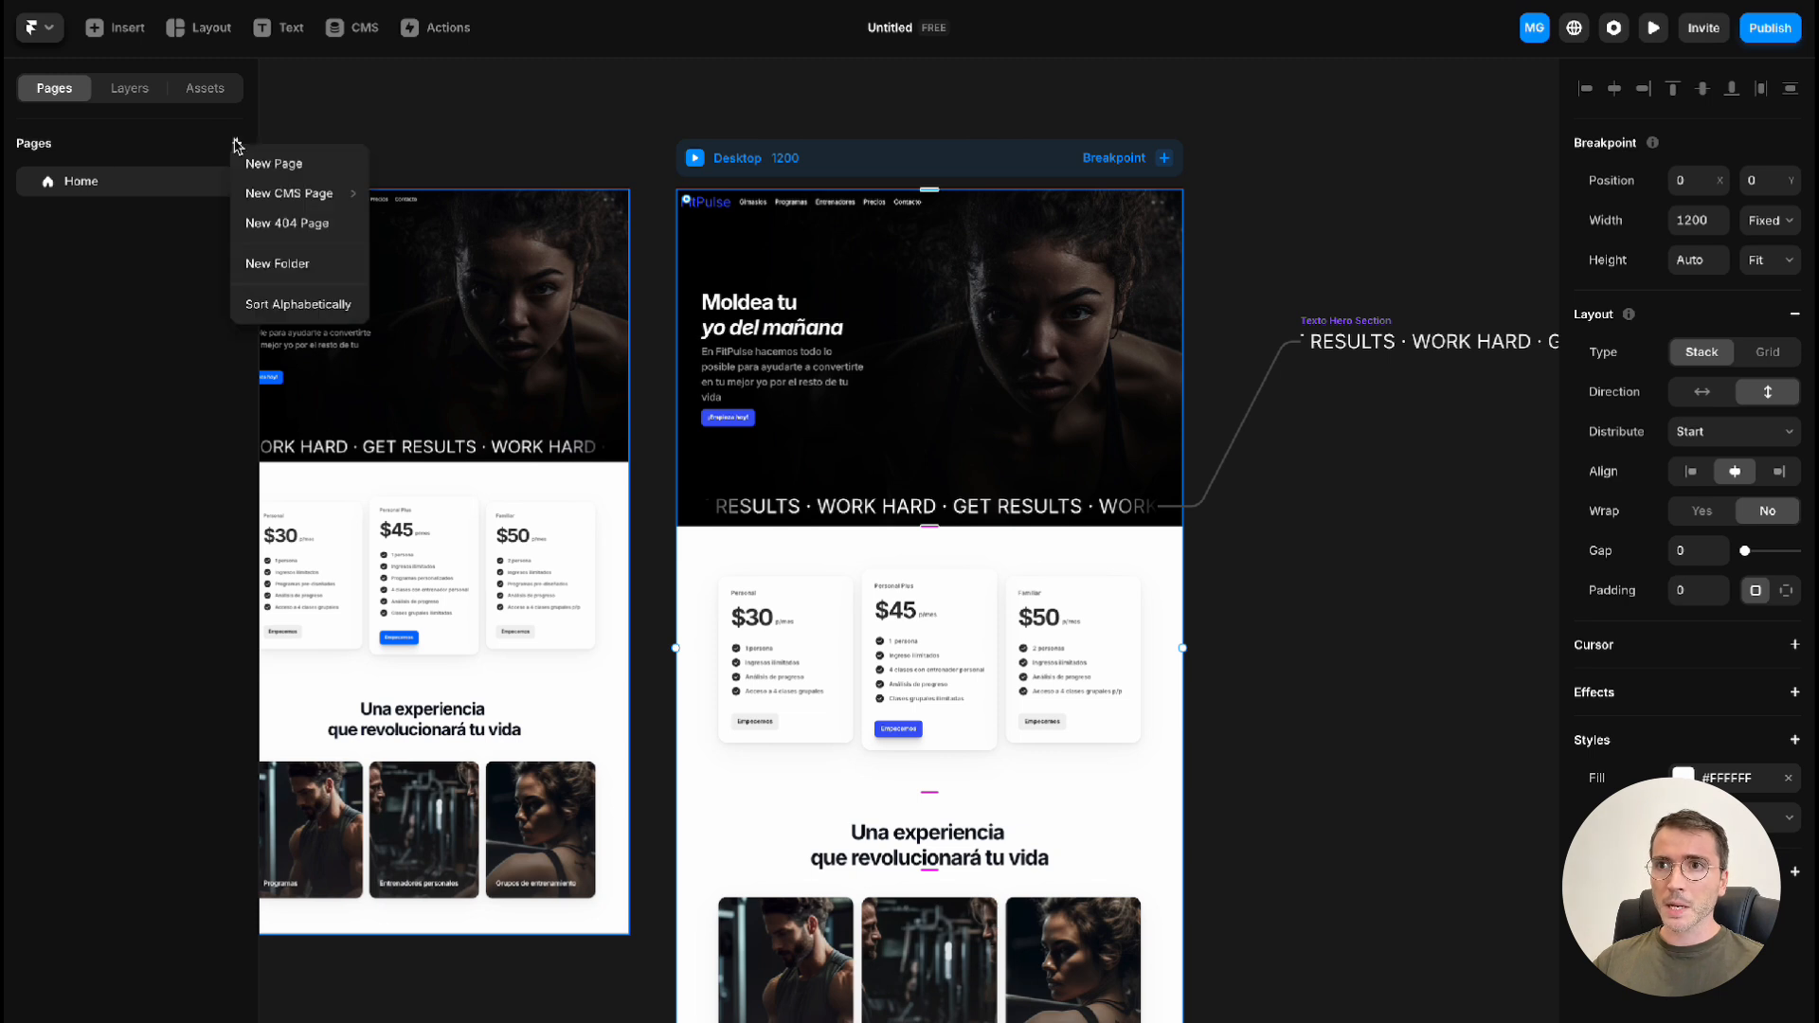
{"action": "left_click", "coordinate": [323, 174]}
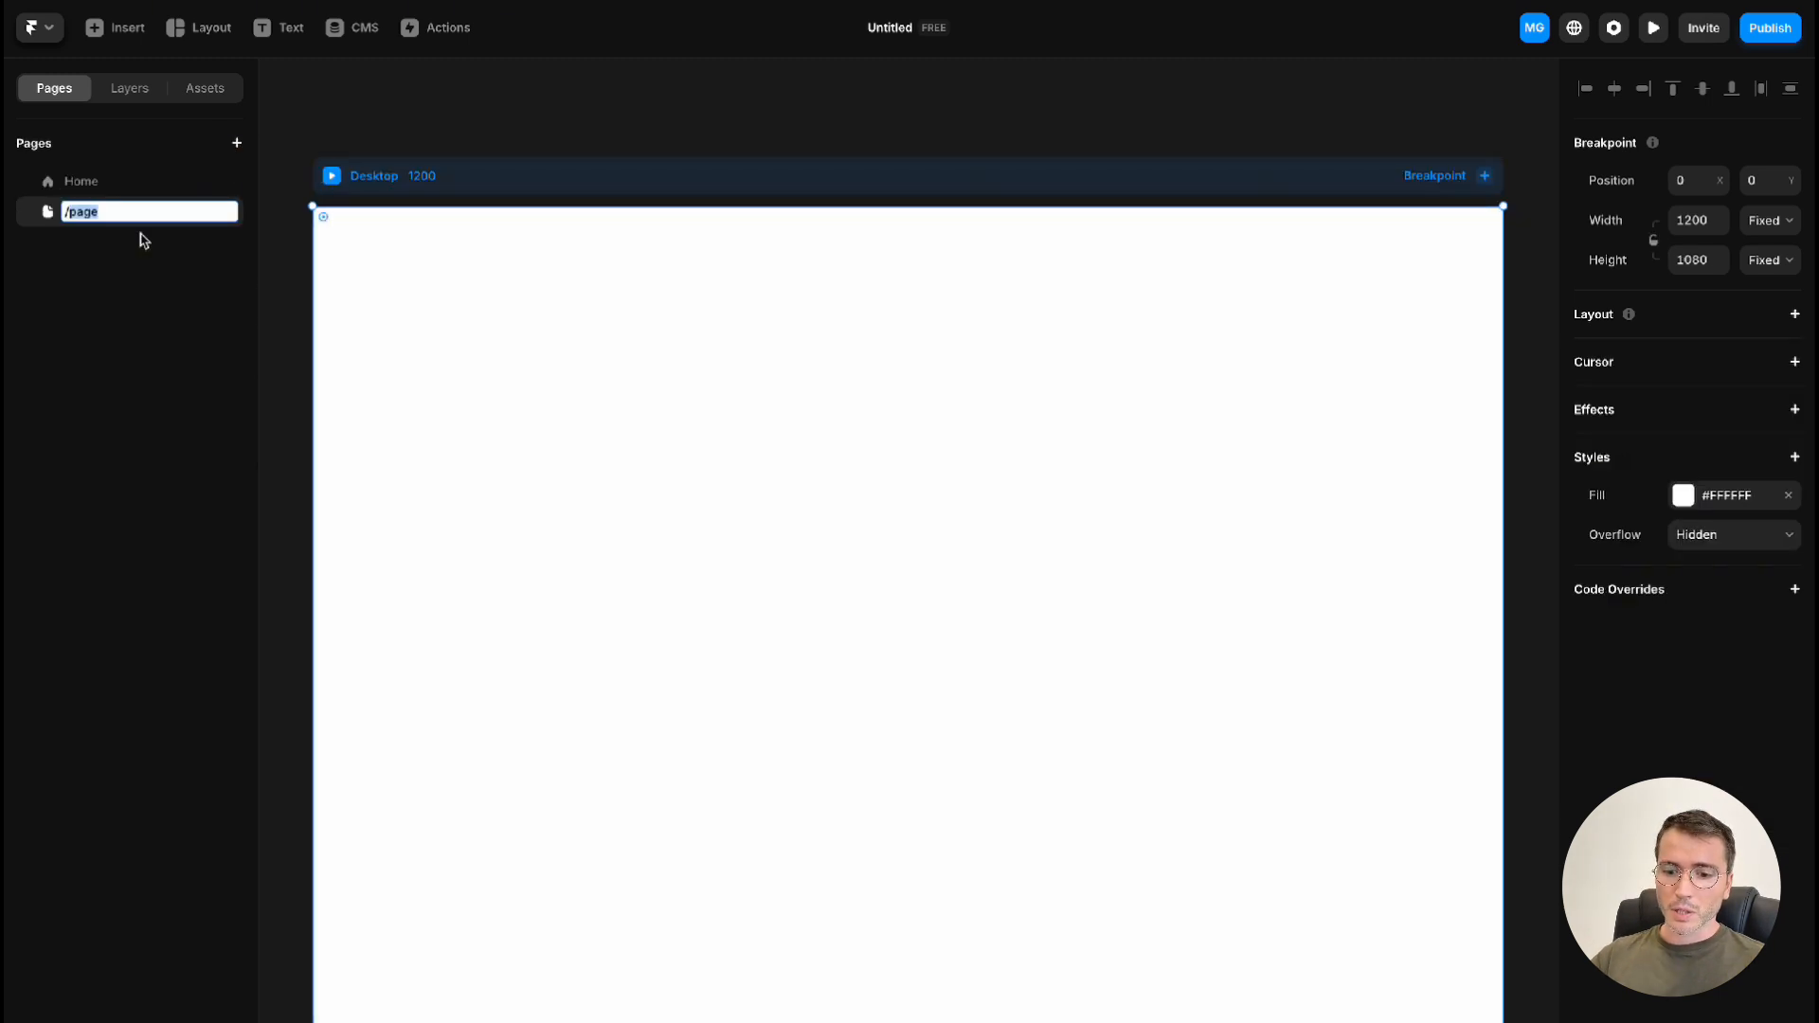
{"action": "type", "text": "gimnasios"}
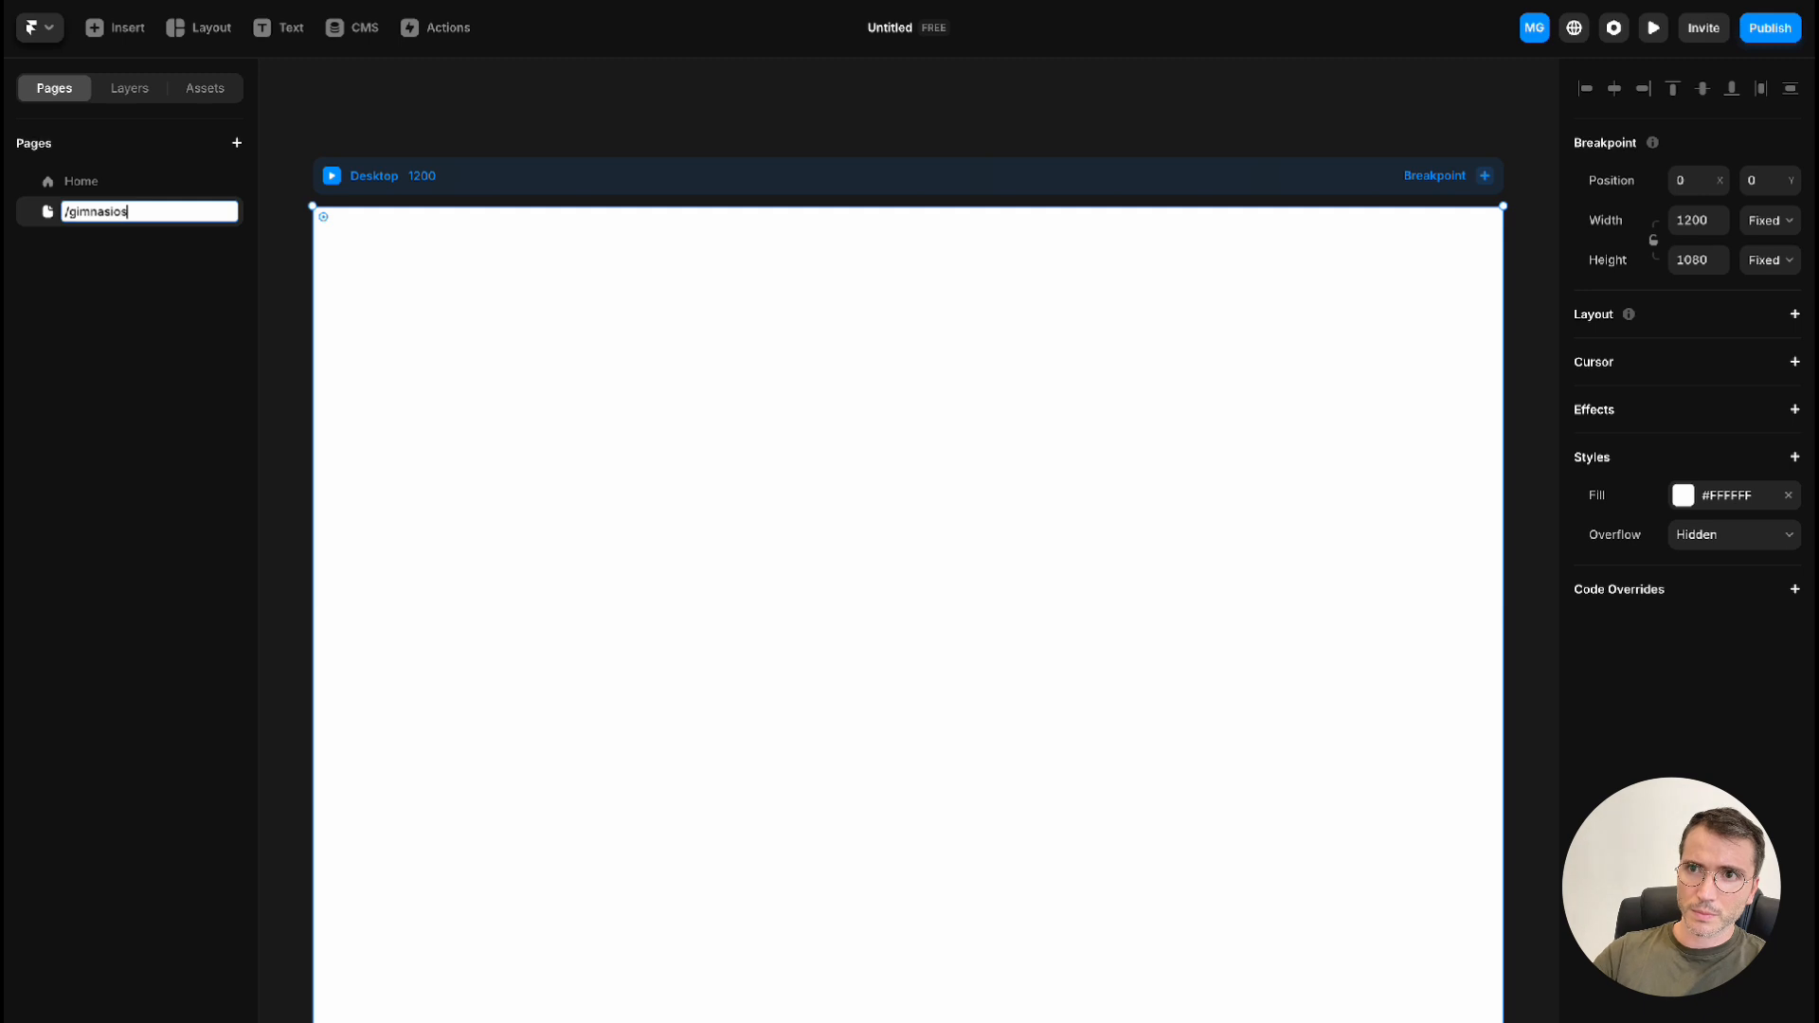
{"action": "key", "text": "Return"}
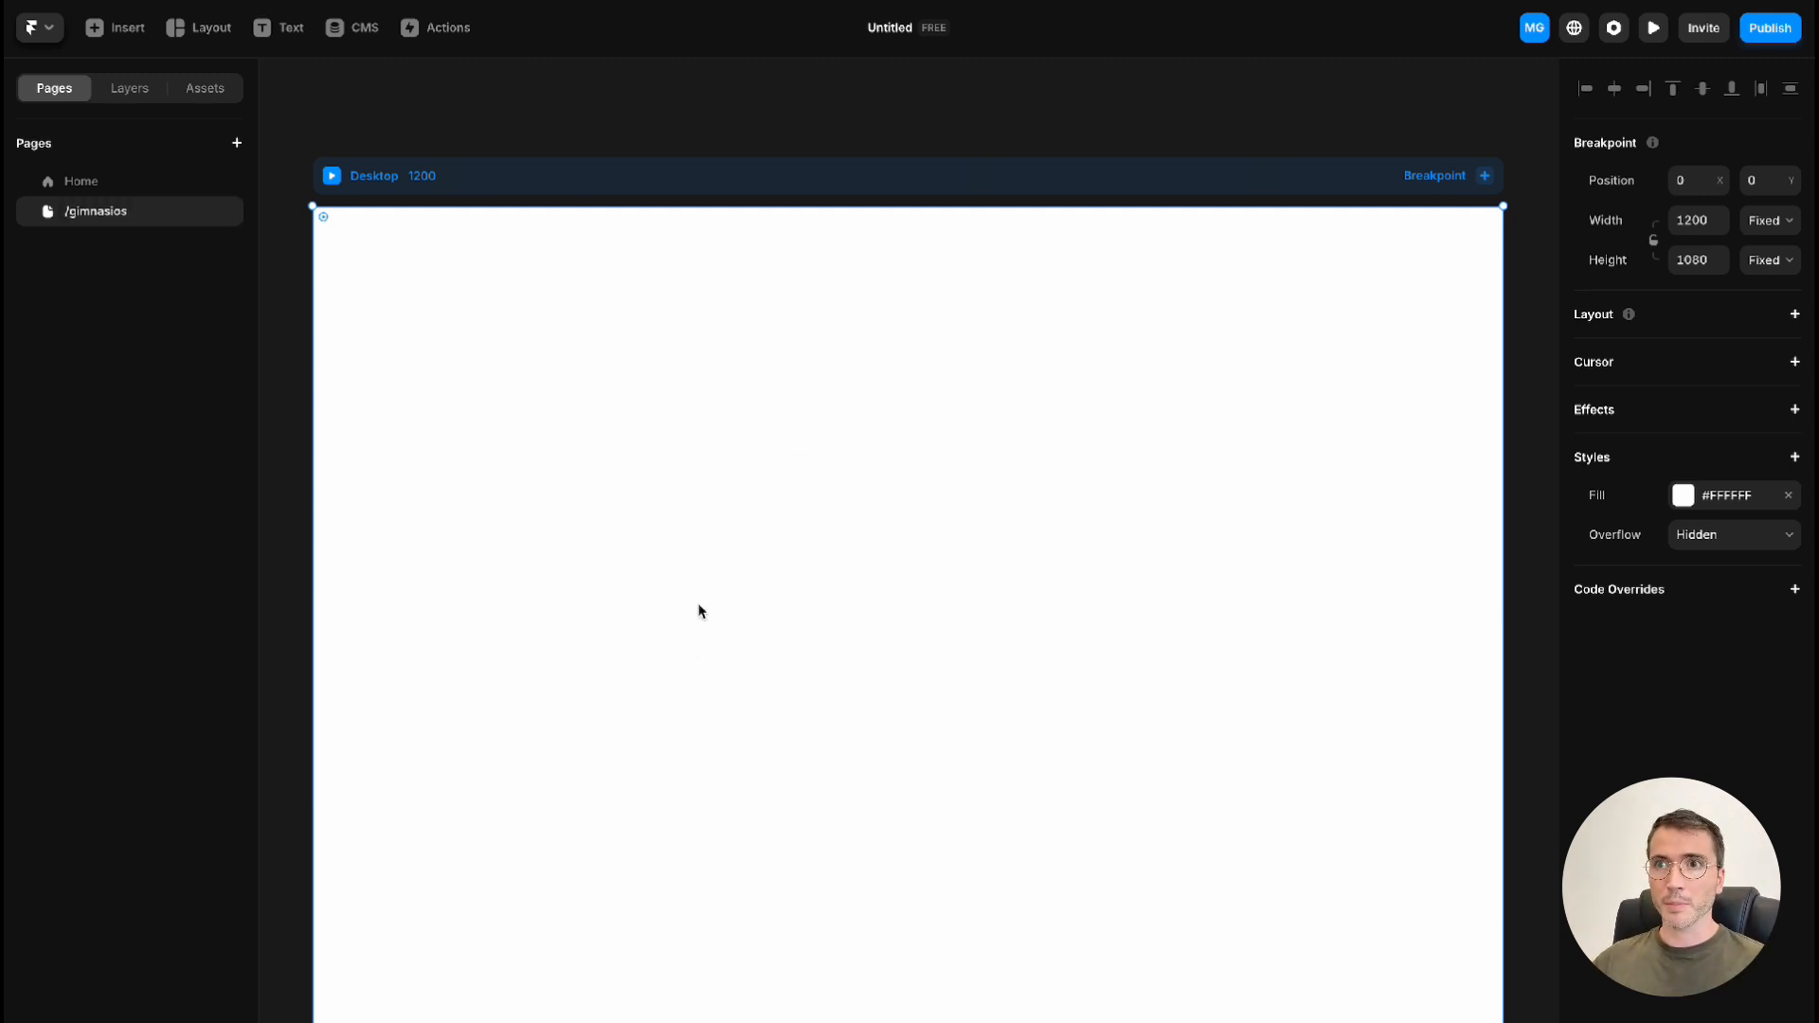
Return to the Home page and open the desktop navigation bar component for editing
{"action": "left_click", "coordinate": [95, 189]}
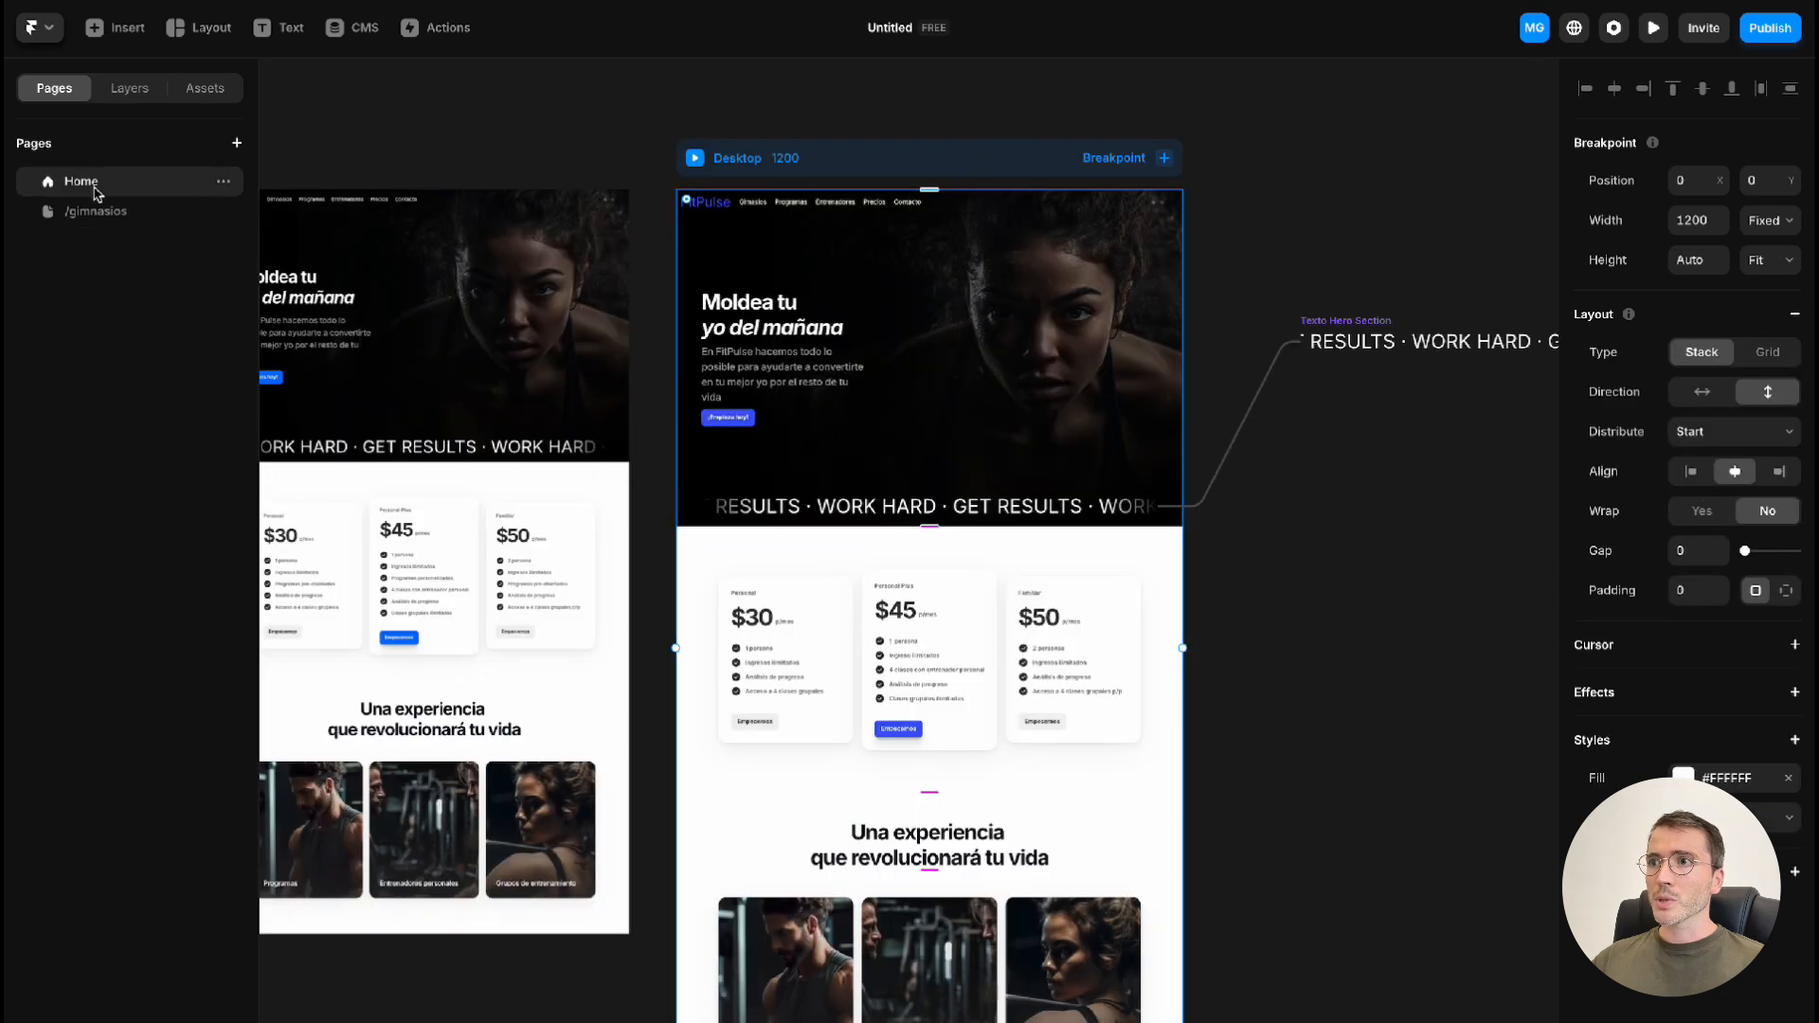
{"action": "left_click", "coordinate": [761, 211]}
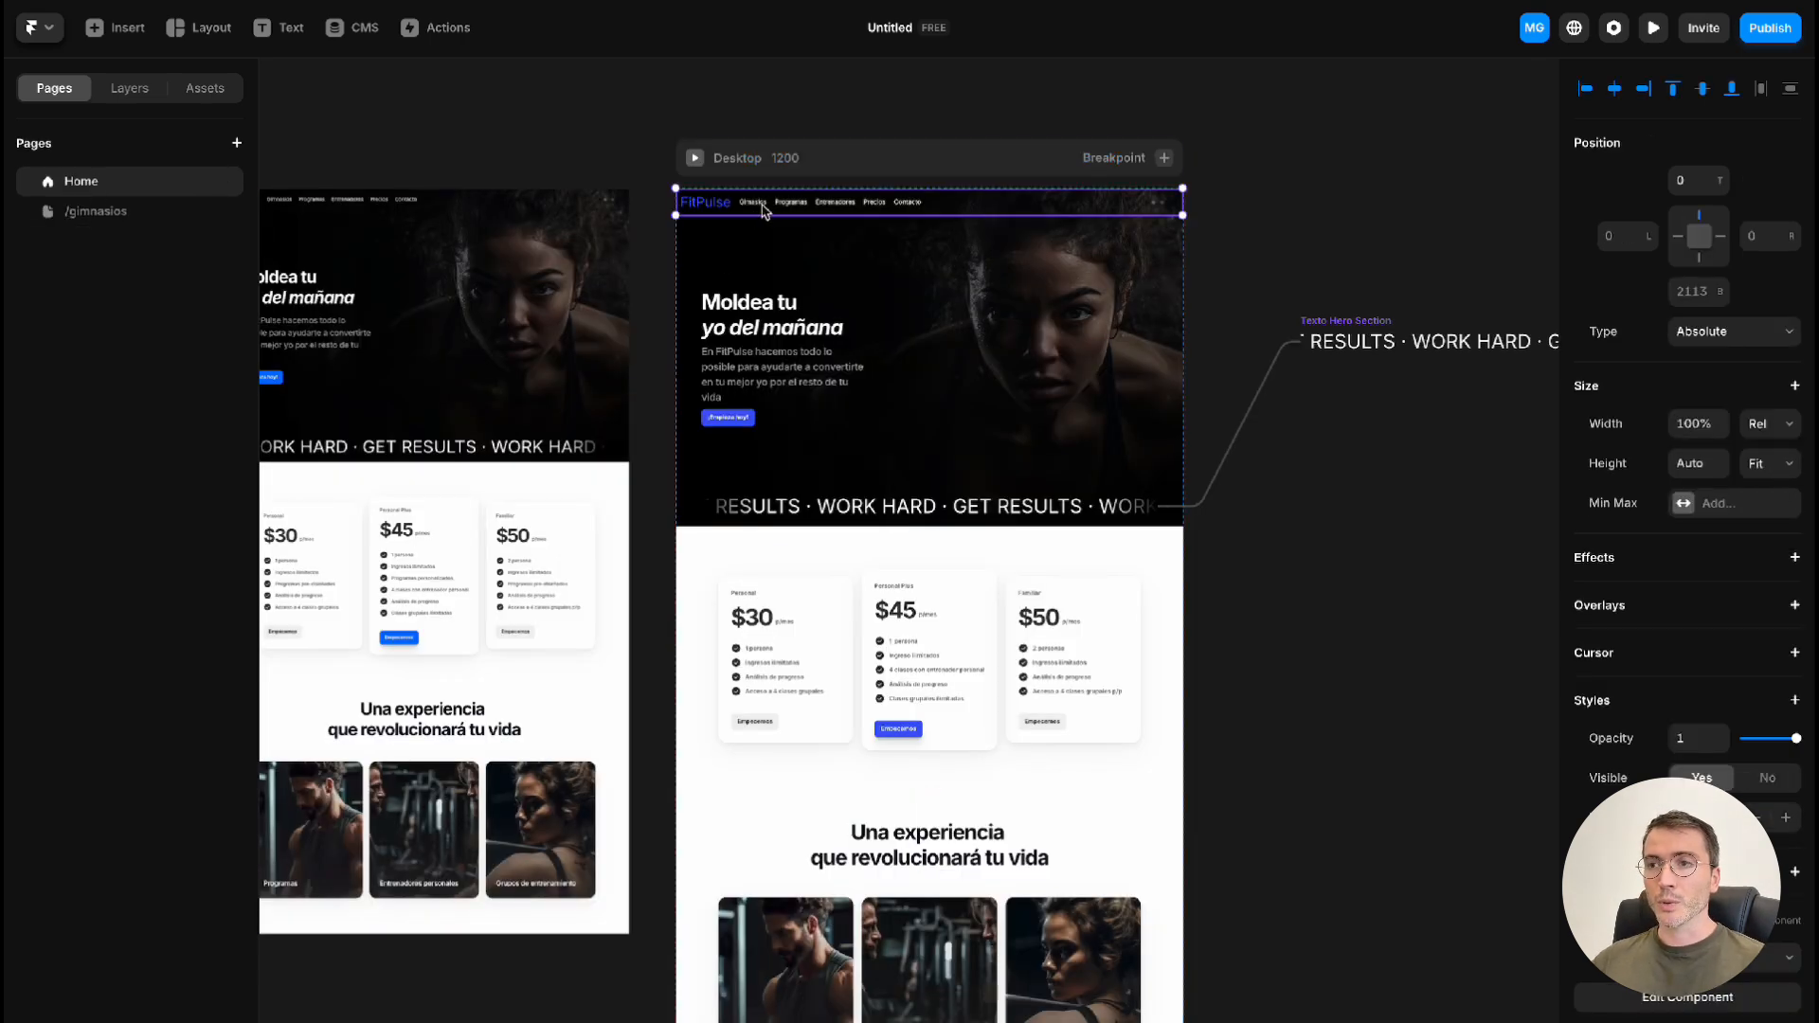
{"action": "scroll", "coordinate": [764, 211], "scroll_direction": "down", "scroll_amount": 2}
{"action": "scroll", "coordinate": [764, 211], "scroll_direction": "up", "scroll_amount": 2}
{"action": "scroll", "coordinate": [763, 211], "scroll_direction": "up", "scroll_amount": 4}
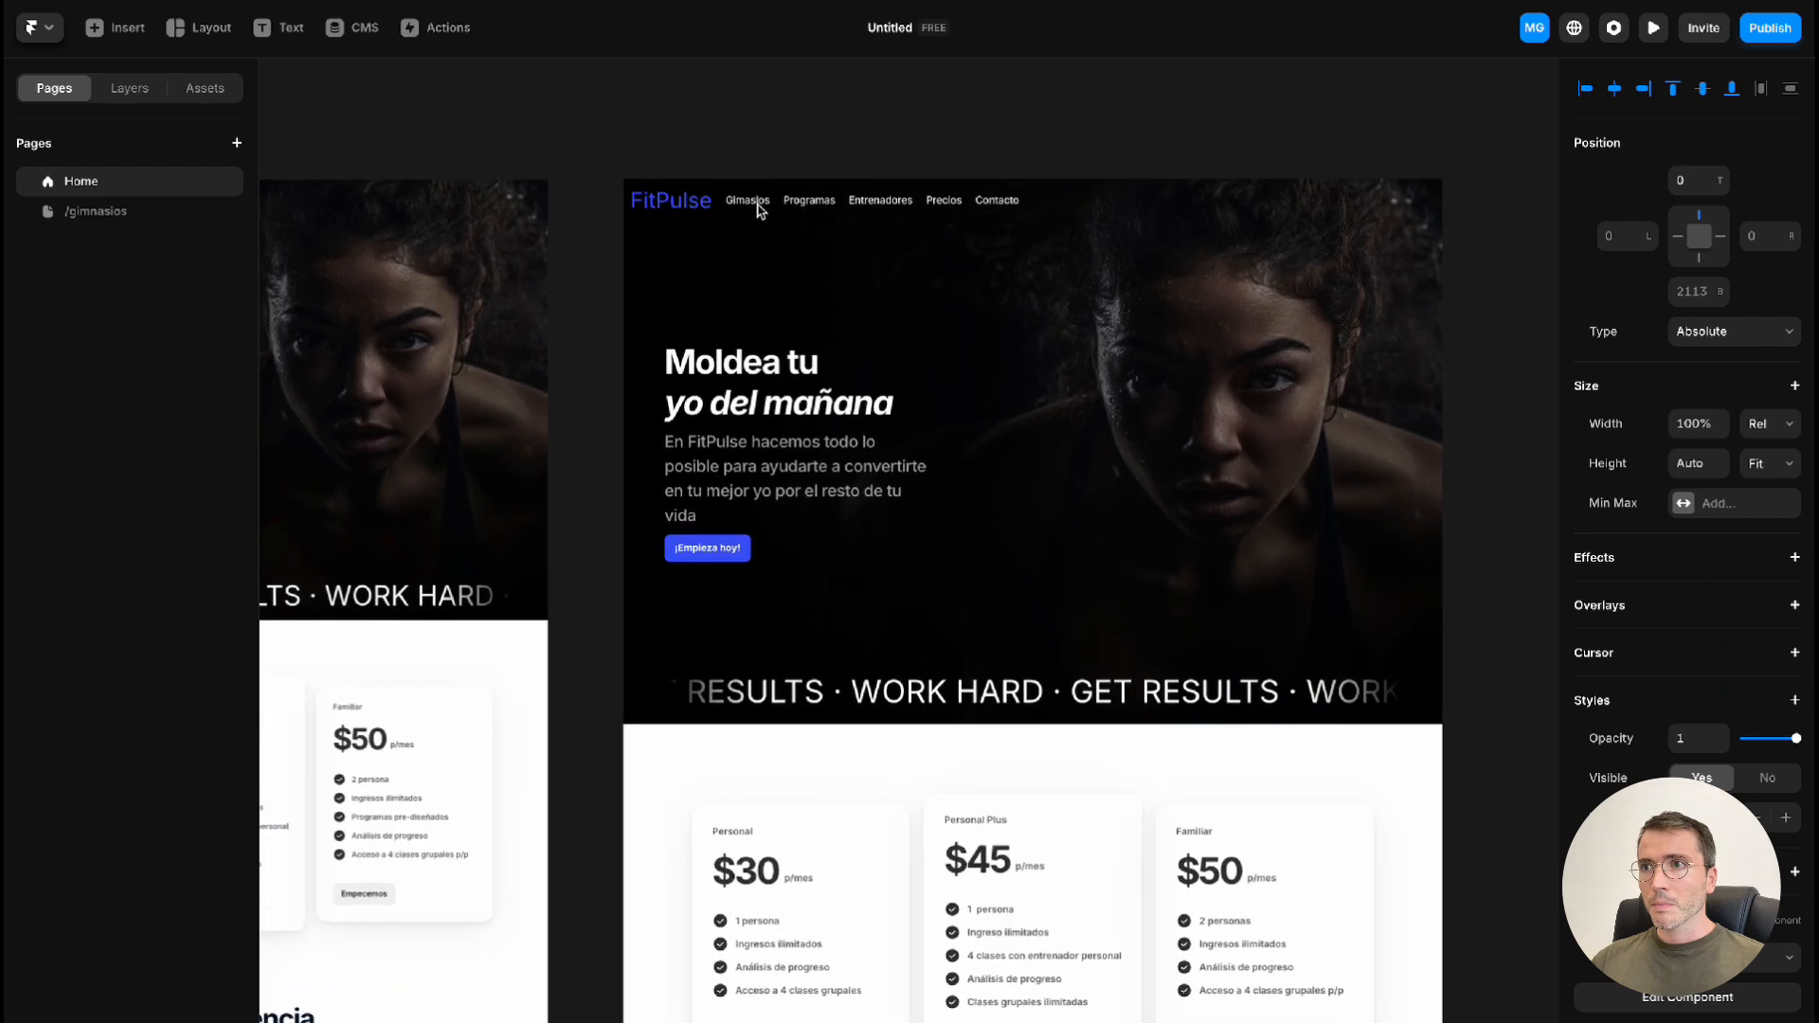
{"action": "scroll", "coordinate": [759, 209], "scroll_direction": "down", "scroll_amount": 1}
{"action": "key", "text": "Escape"}
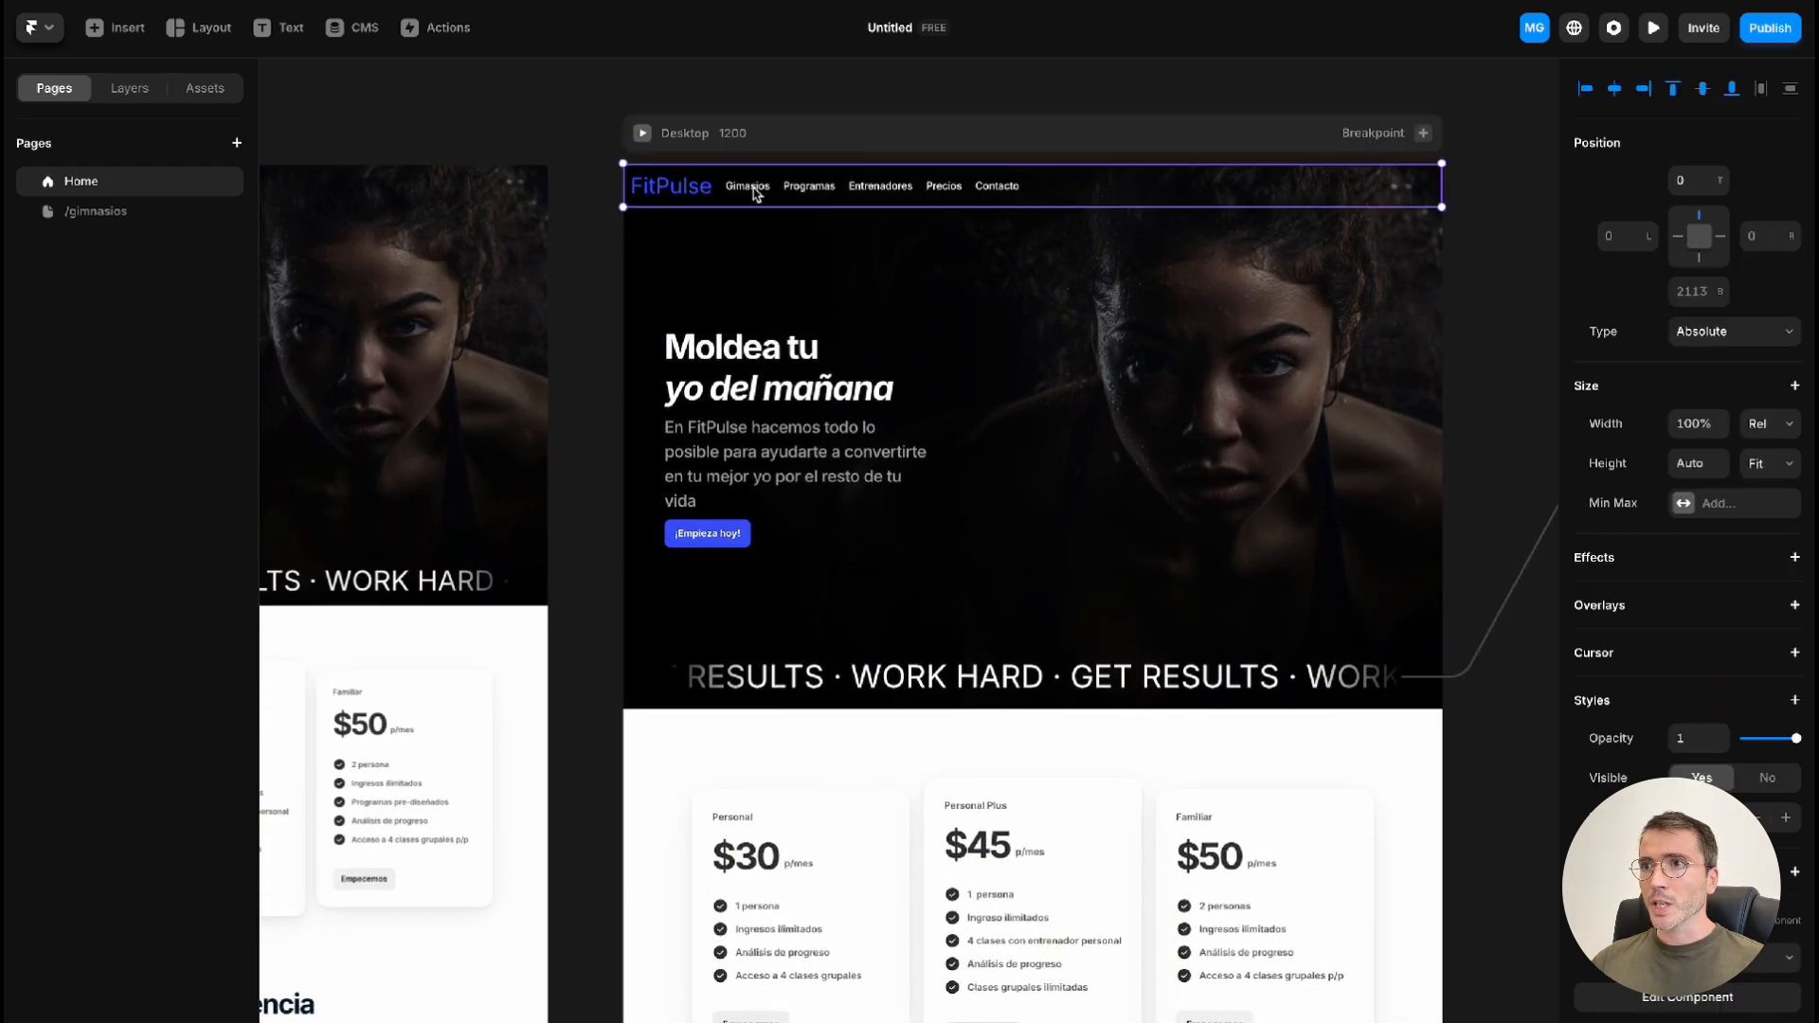
{"action": "double_click", "coordinate": [755, 195]}
Link the "Gimasios" item in the navigation bar to the /gimnasios page
{"action": "left_click", "coordinate": [494, 683]}
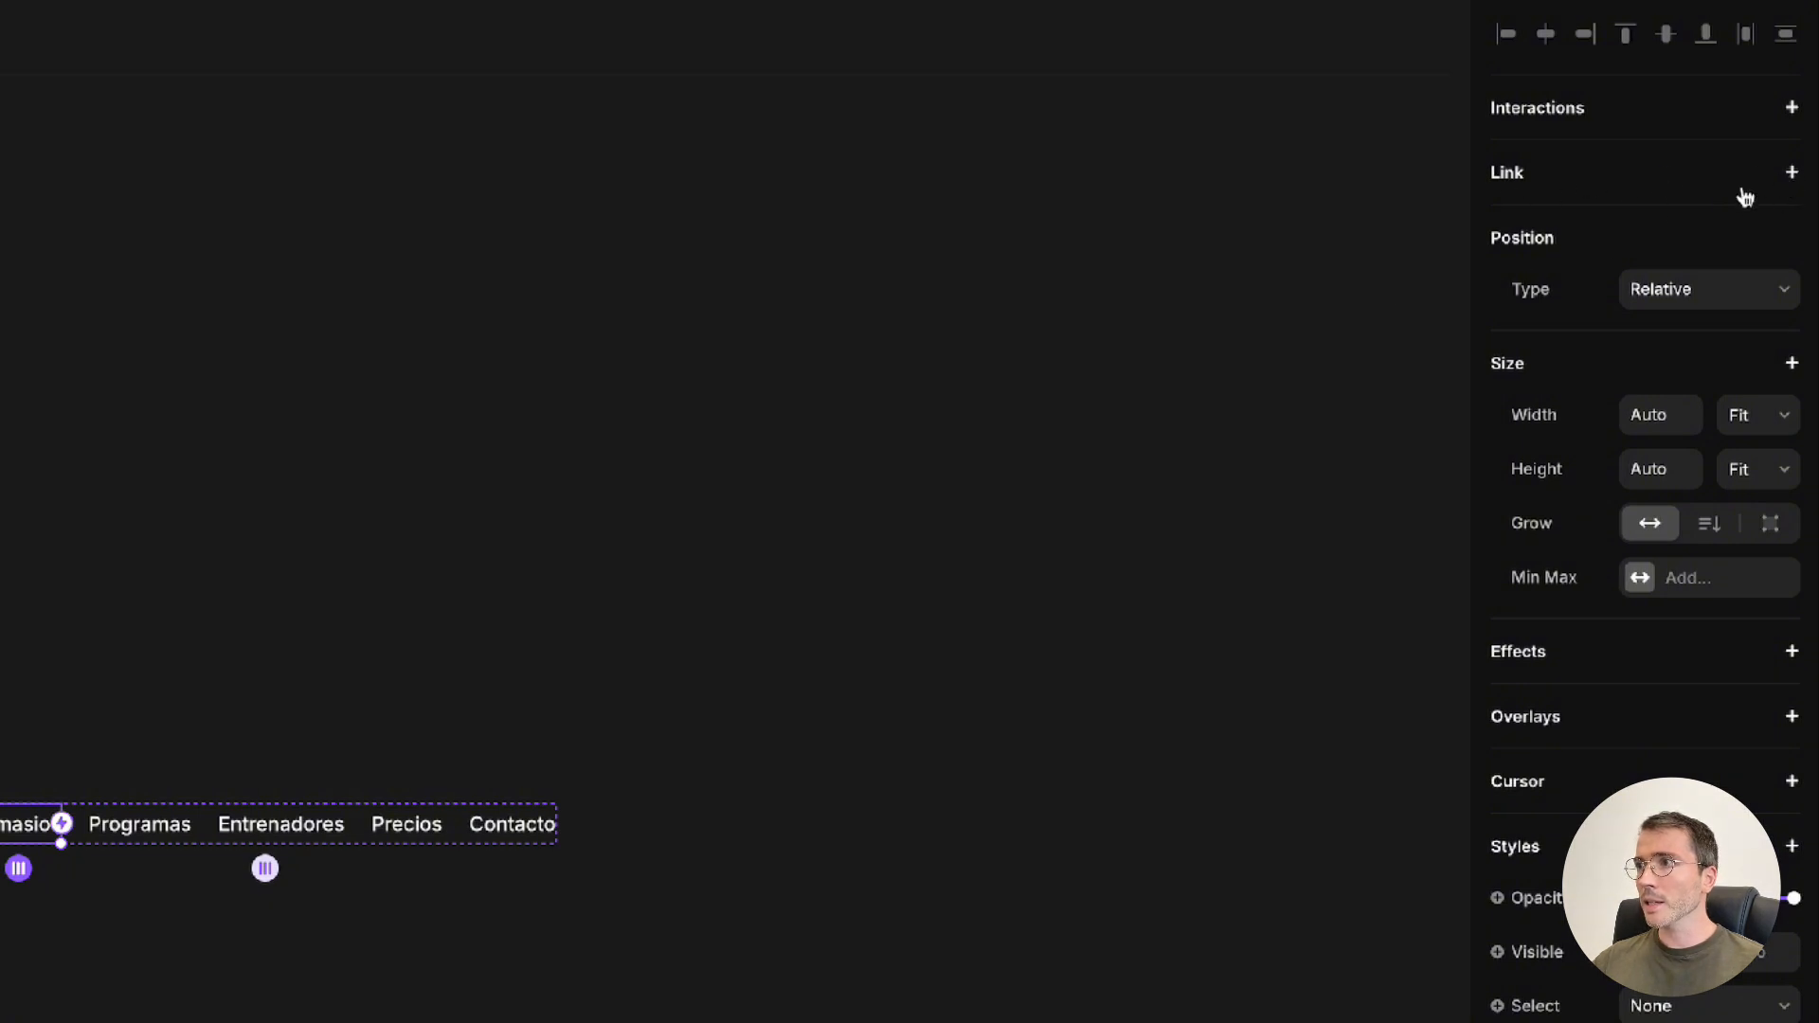
{"action": "left_click", "coordinate": [1792, 173]}
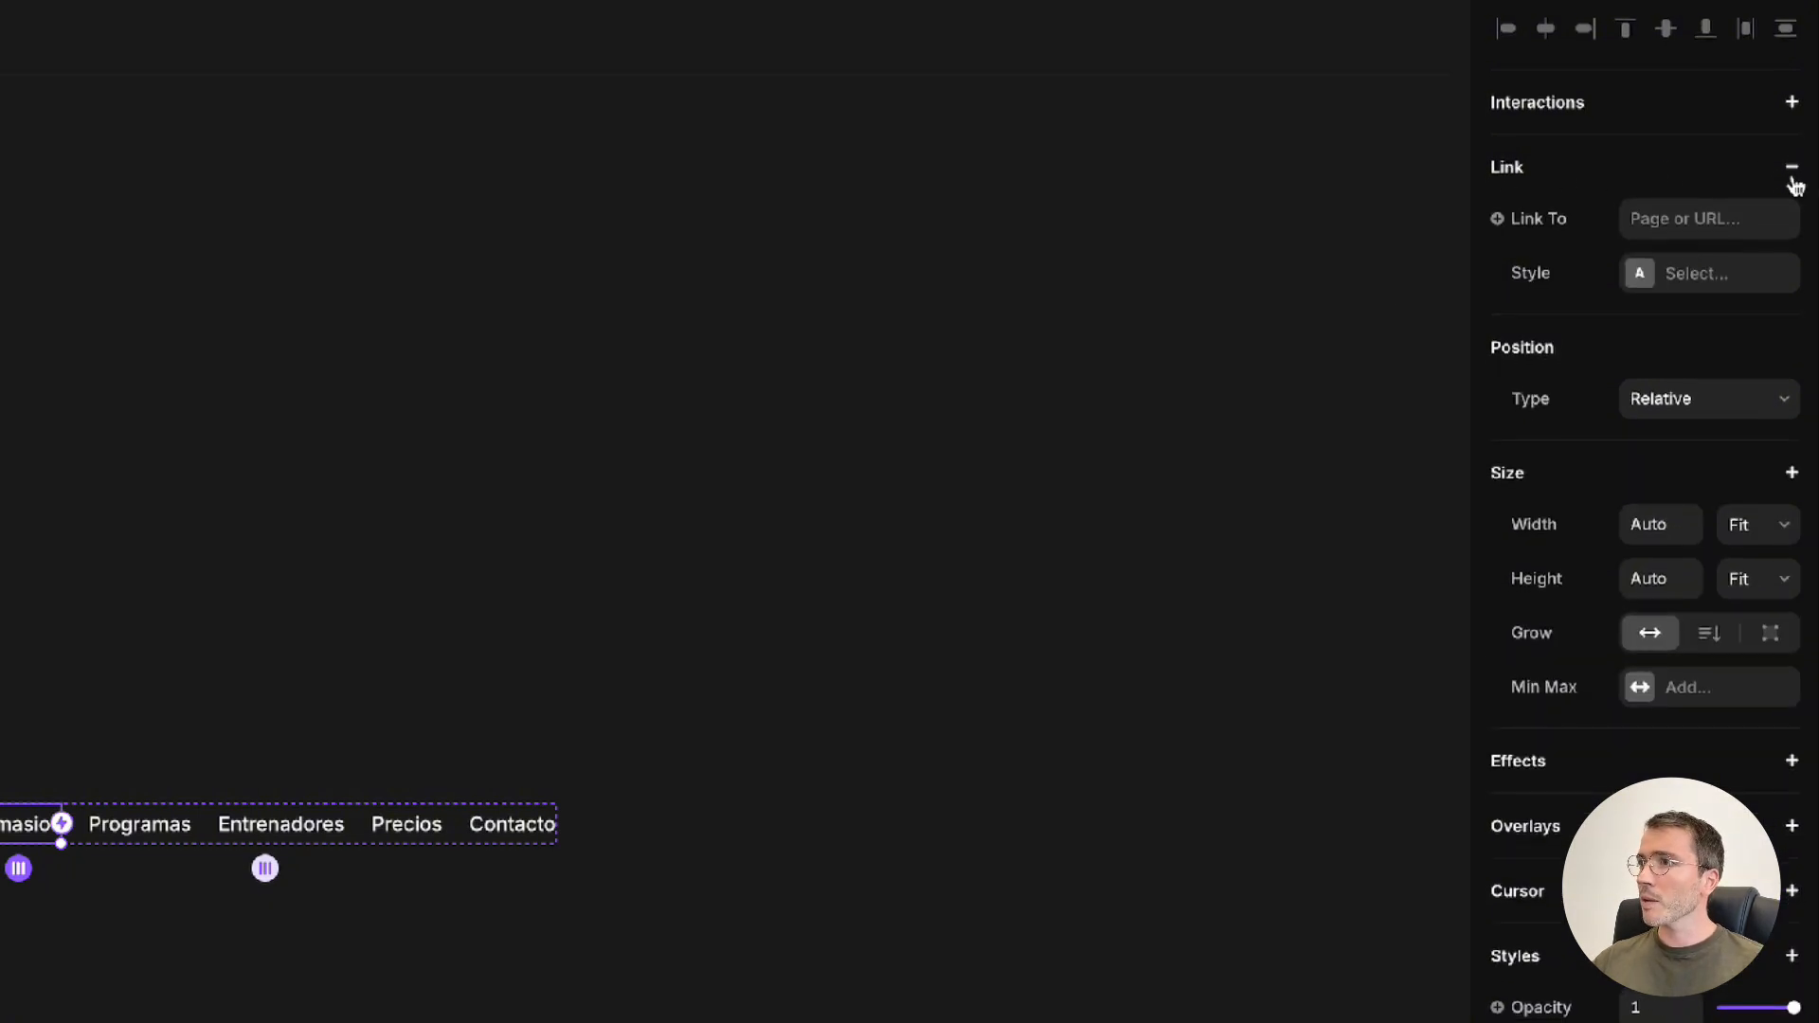
{"action": "left_click", "coordinate": [1716, 219]}
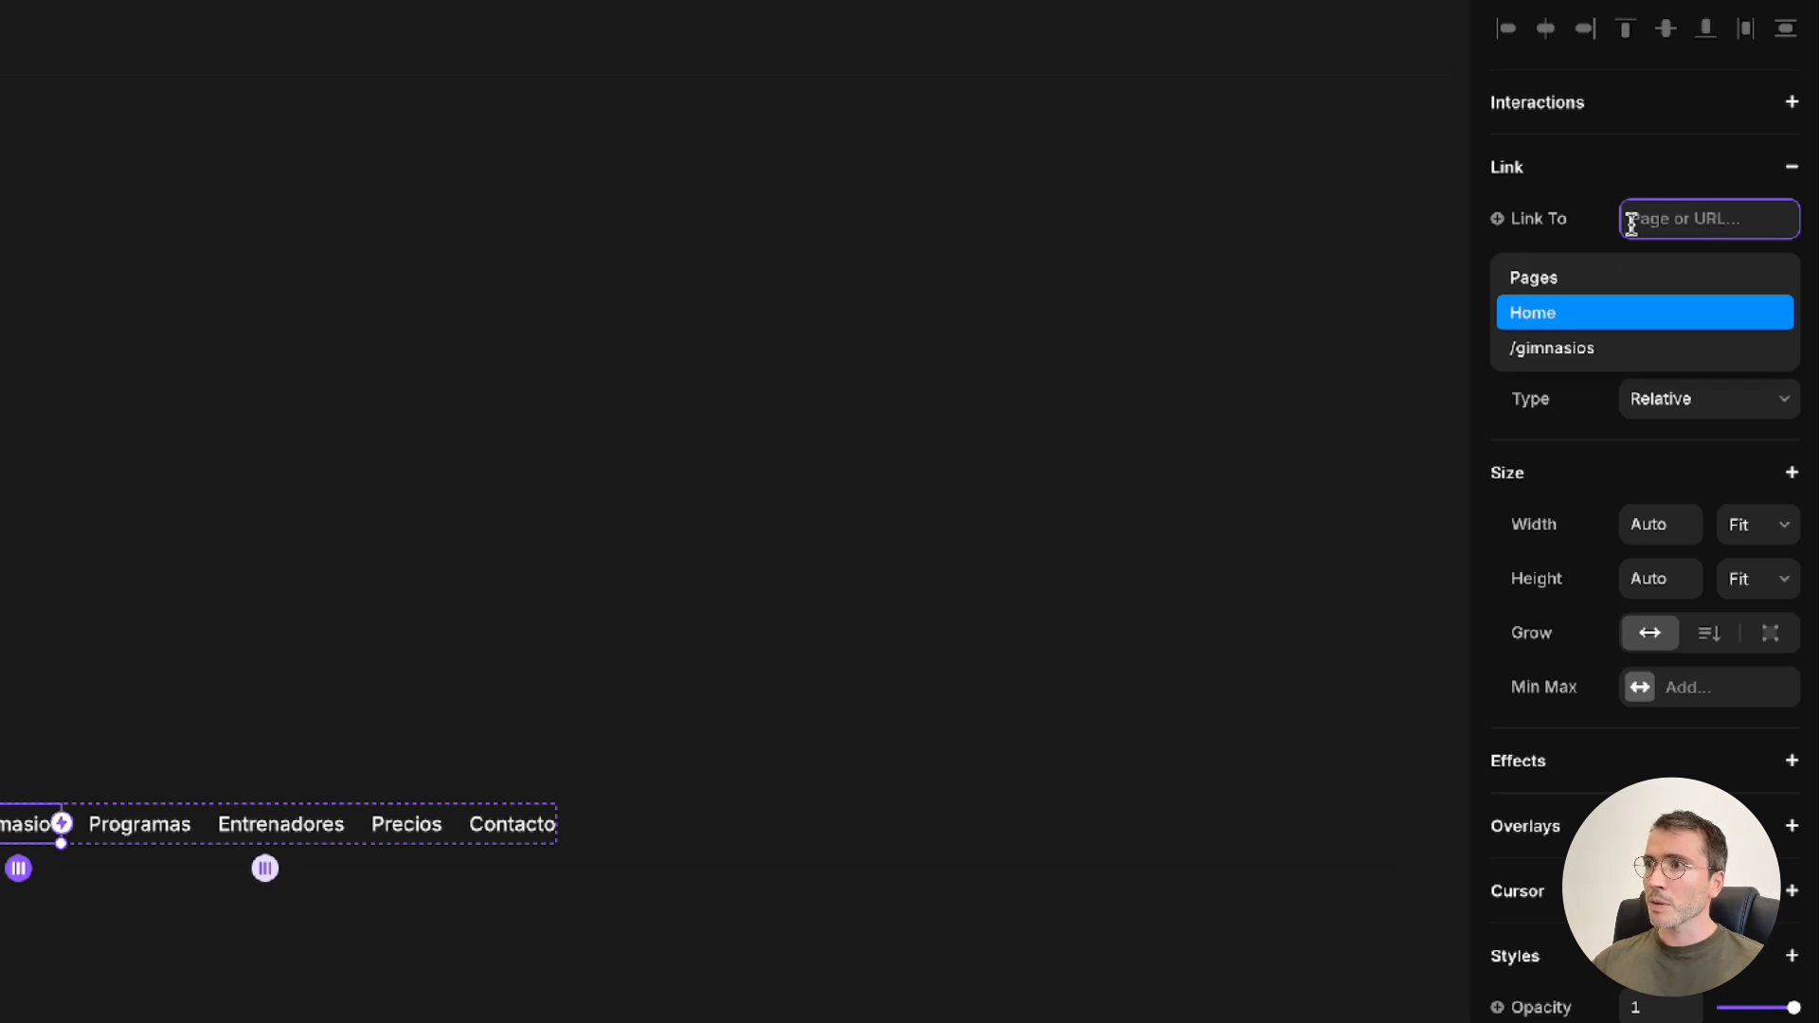
{"action": "left_click", "coordinate": [1637, 356]}
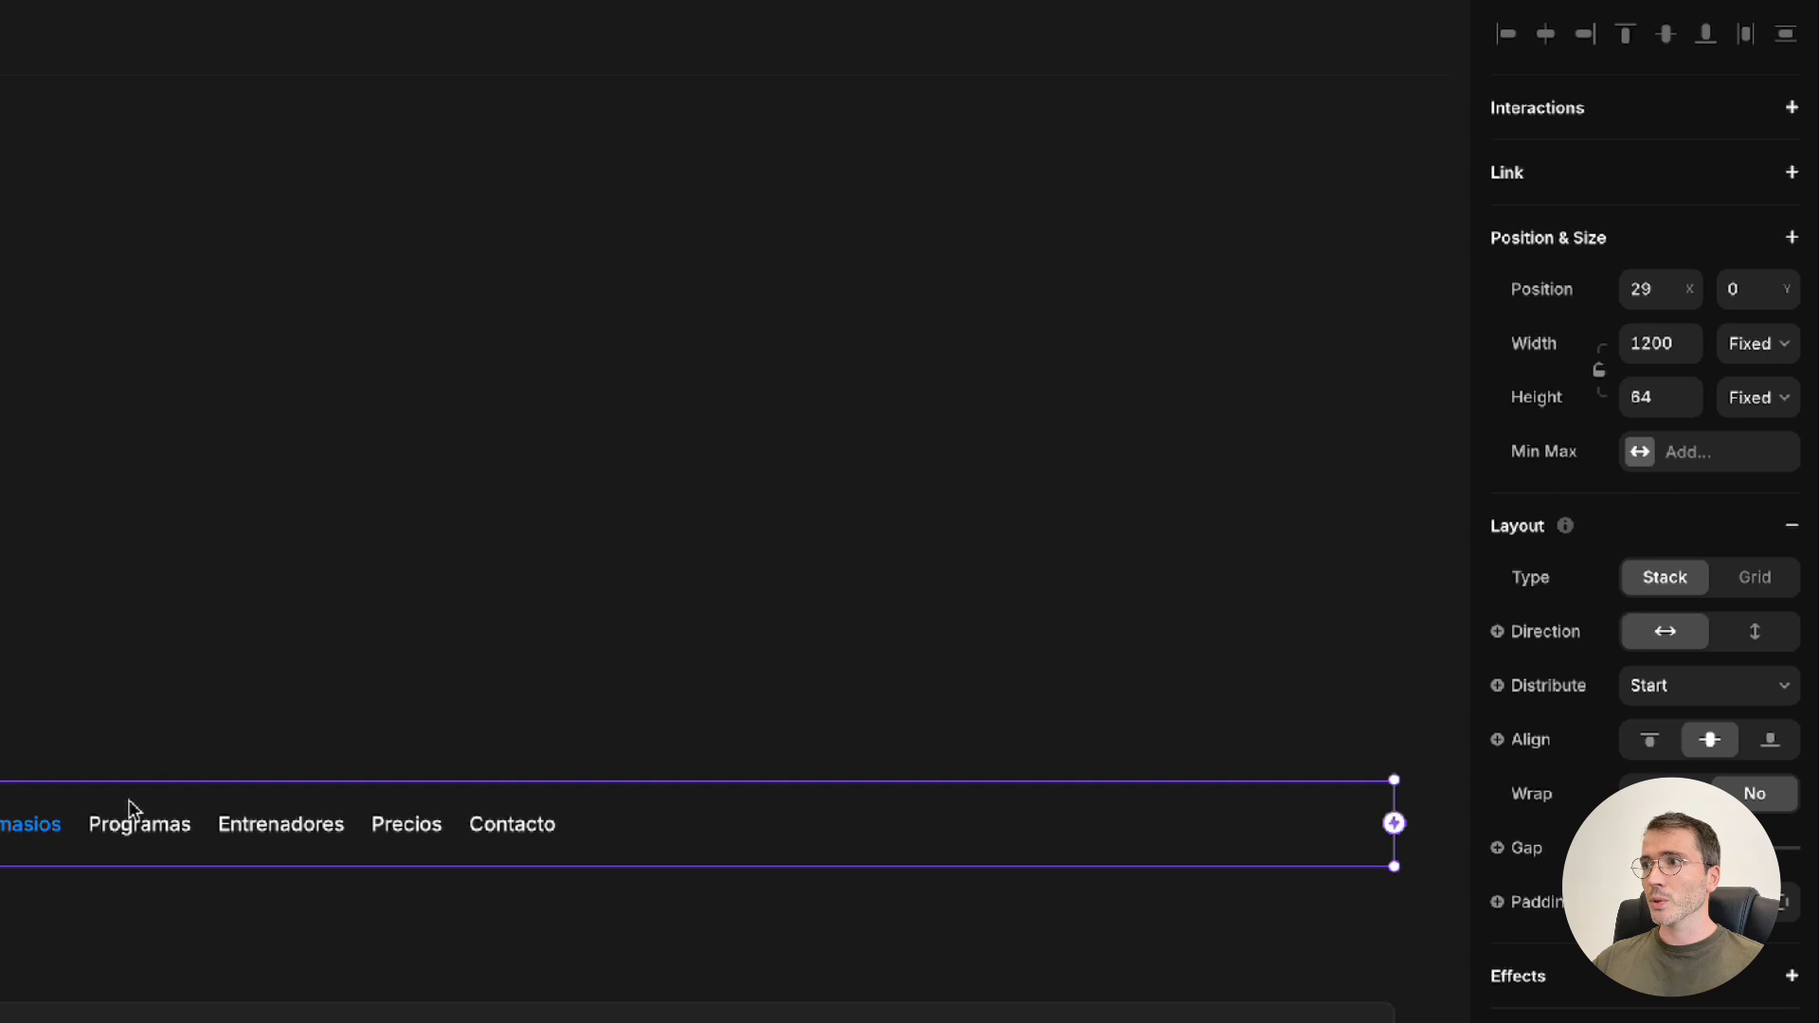
Edit the Link style used by the "Gimasios" item and set its default color to white, #FFFFFF
{"action": "left_click", "coordinate": [36, 832]}
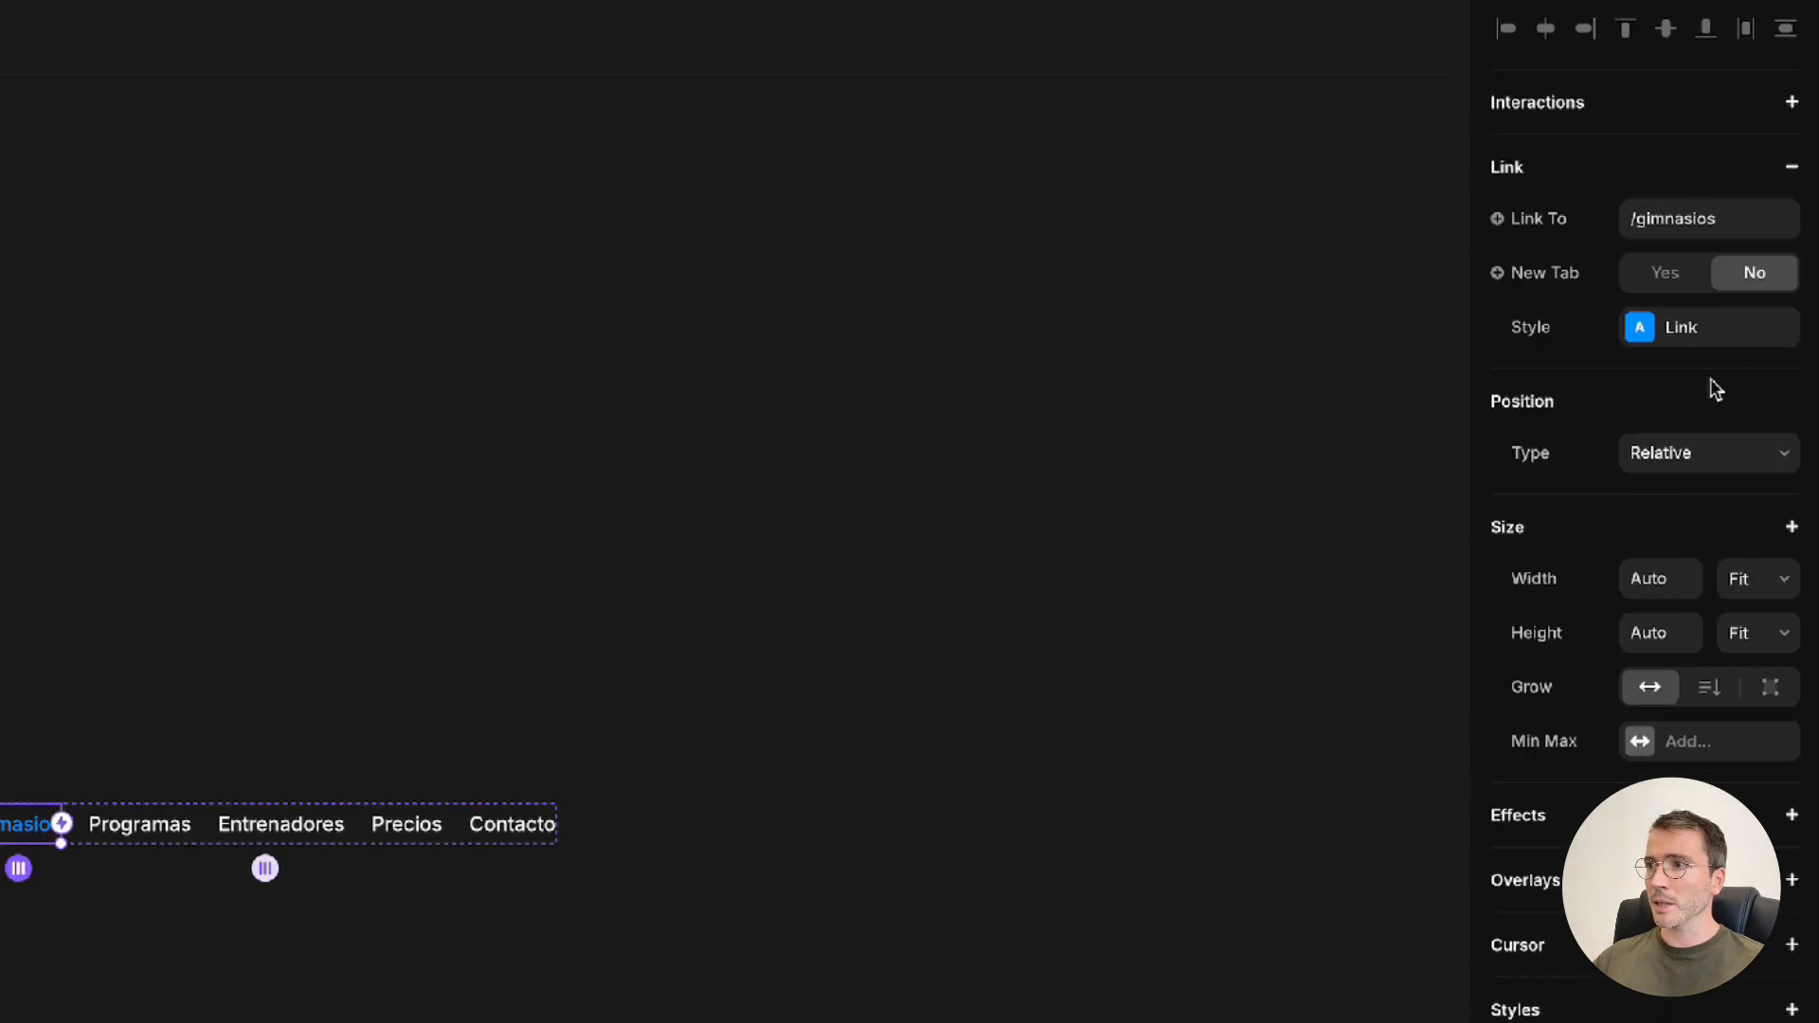
{"action": "left_click", "coordinate": [1635, 343]}
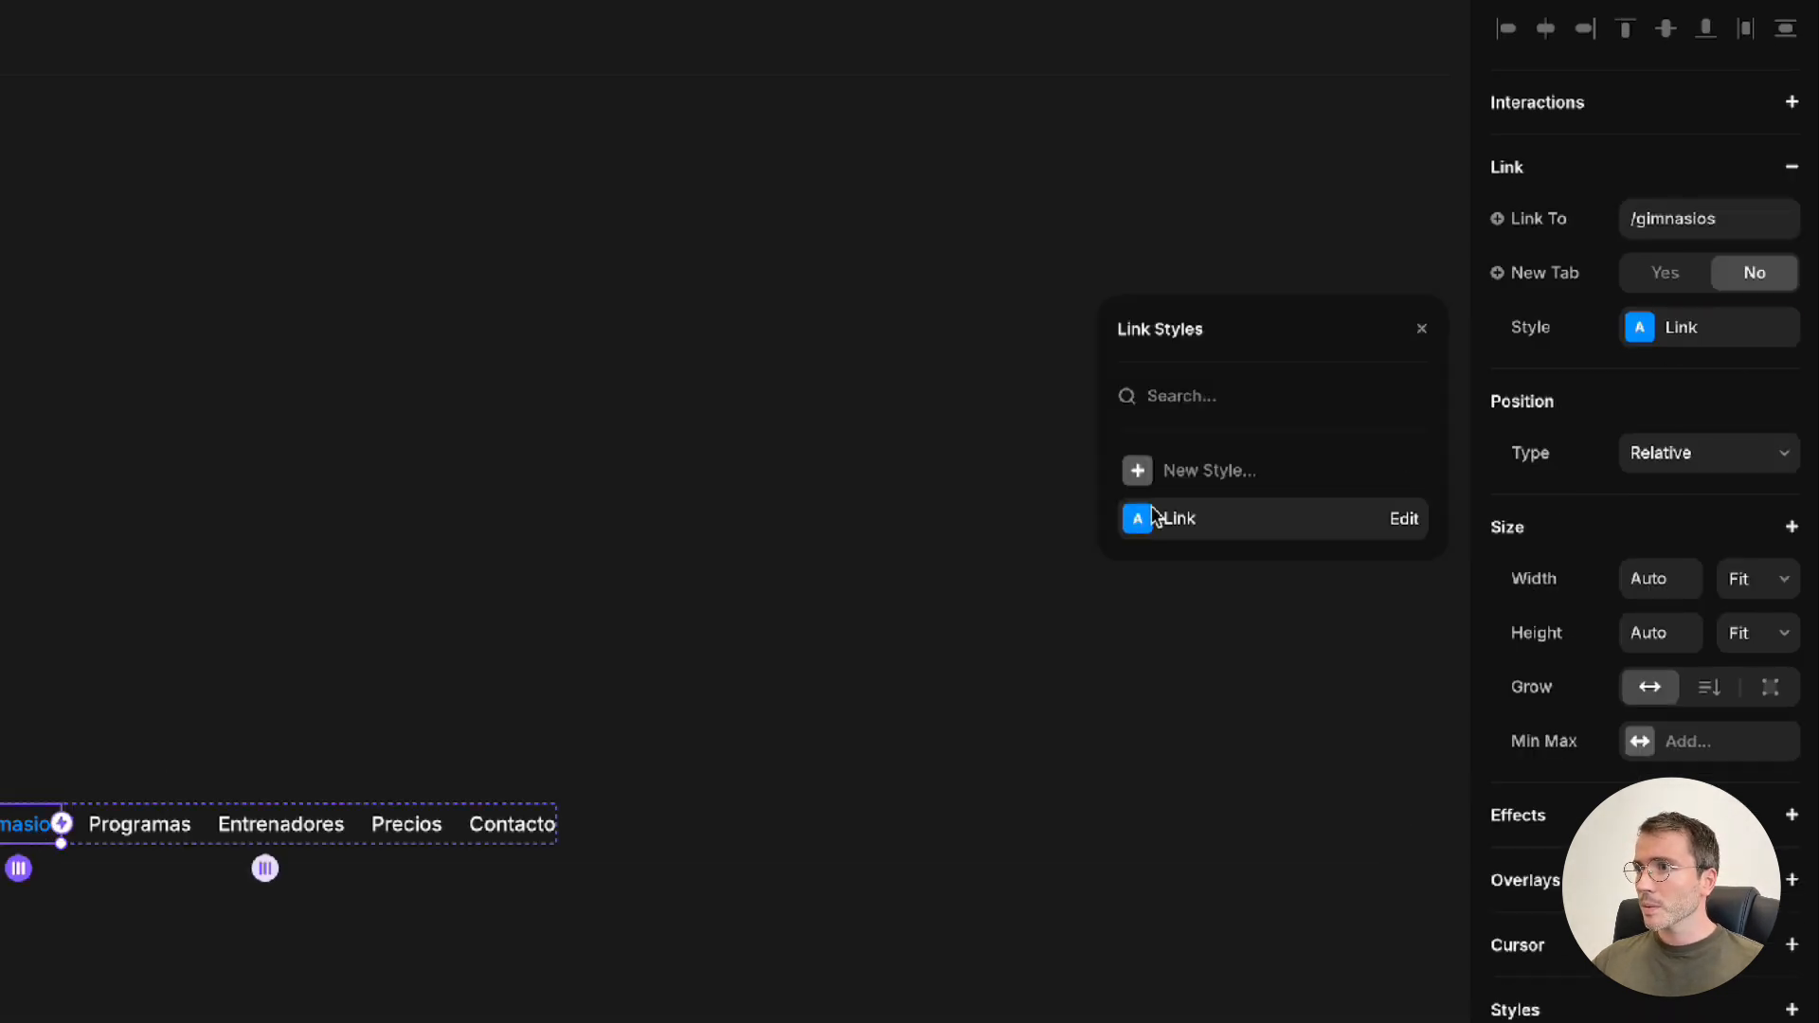
{"action": "left_click", "coordinate": [1402, 518]}
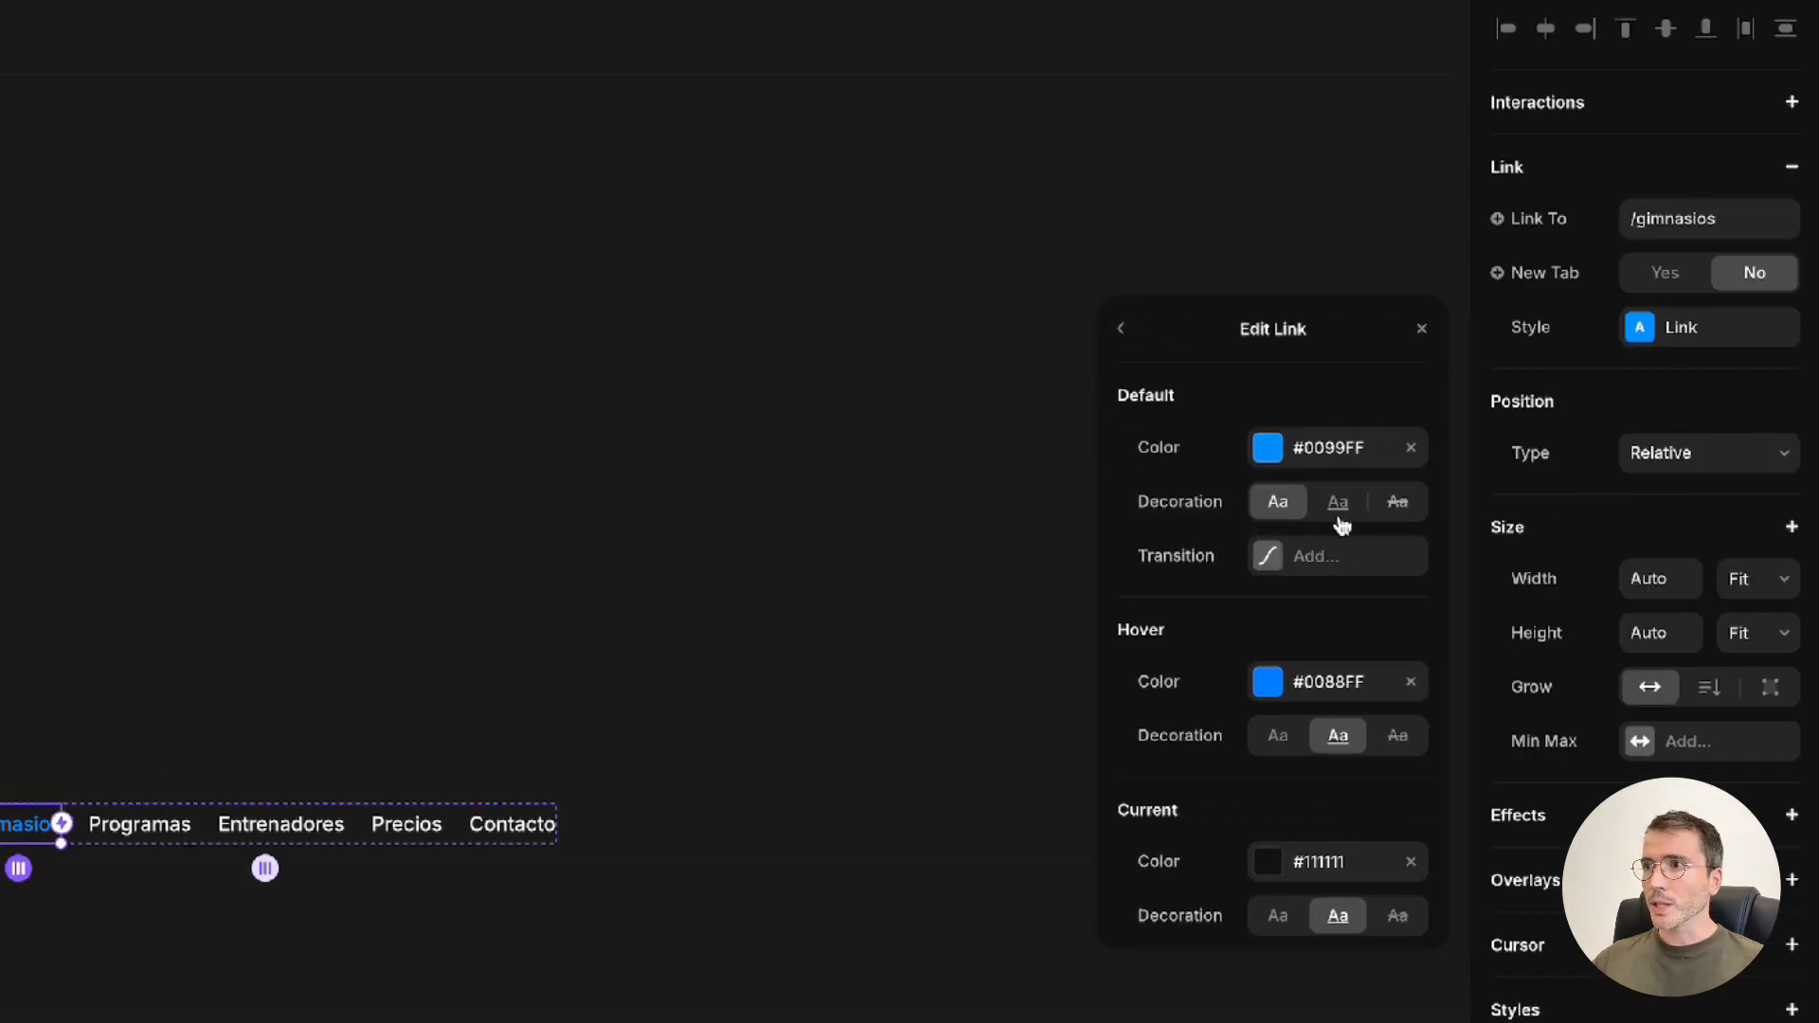
{"action": "left_click", "coordinate": [1275, 447]}
{"action": "left_click_drag", "start_coordinate": [1223, 459], "coordinate": [972, 293]}
{"action": "left_click", "coordinate": [1136, 334]}
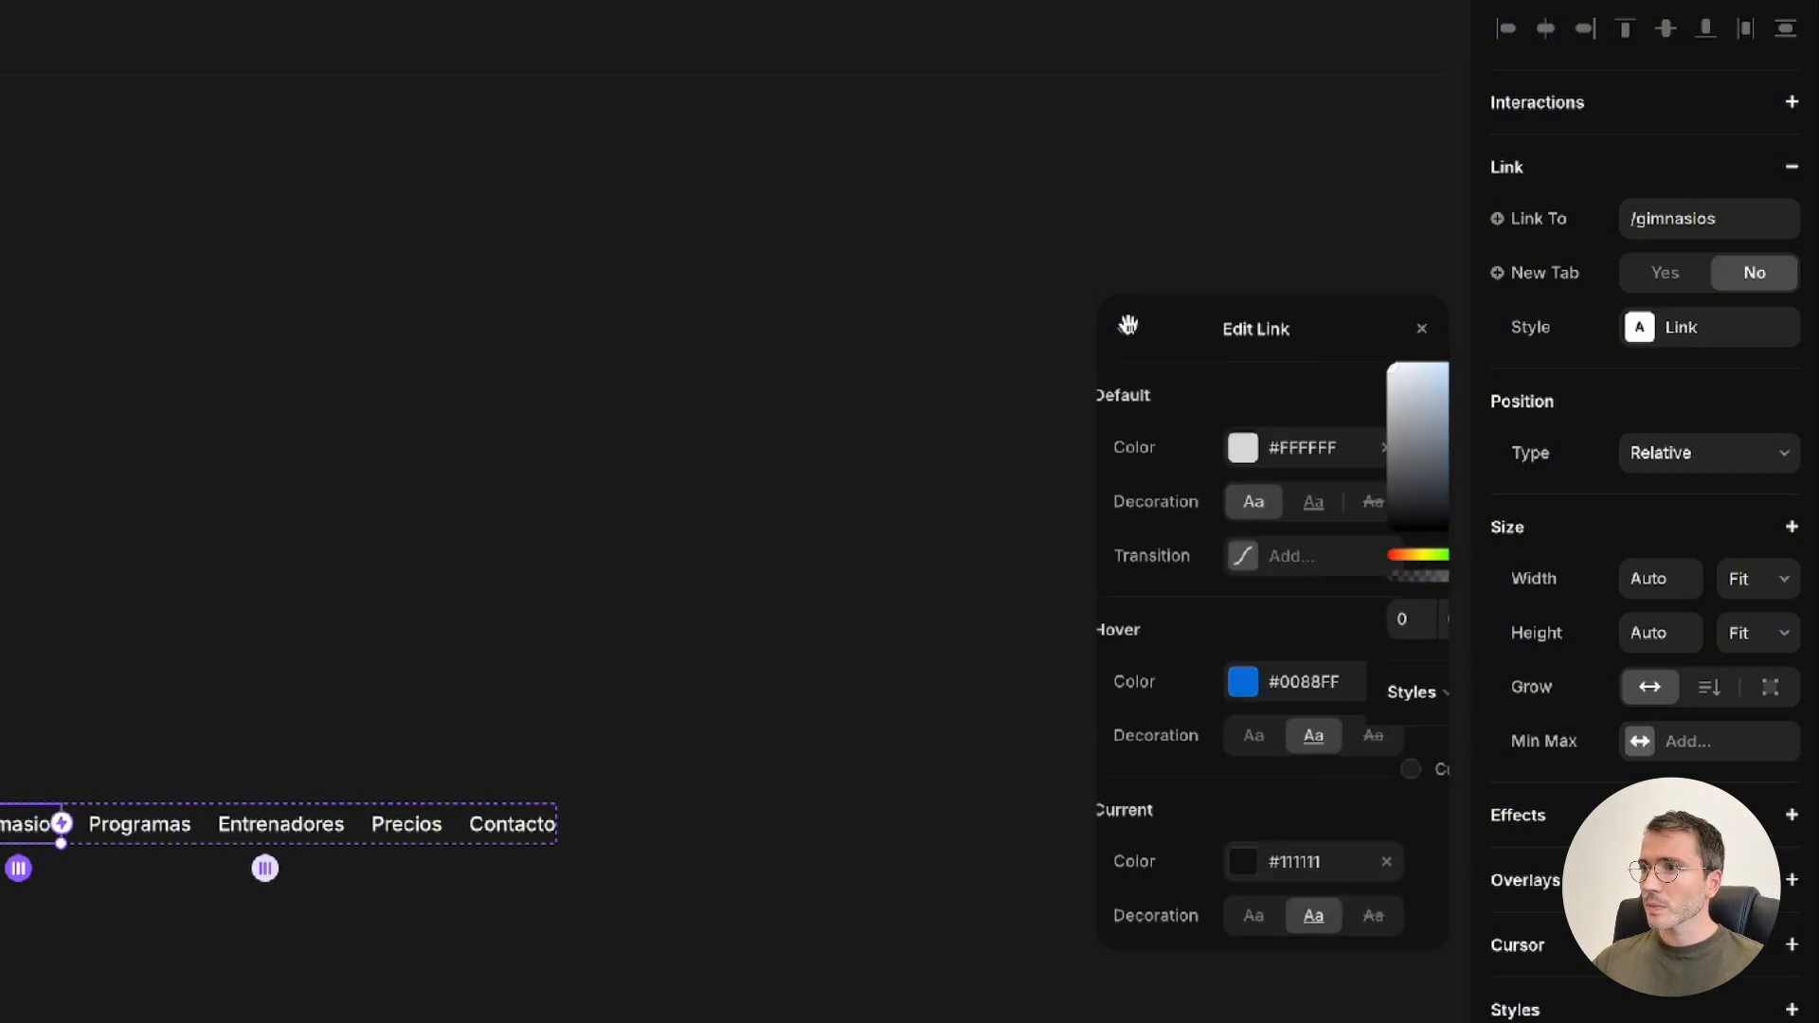
Remove the underline from the Link style's hover state and adjust its hover and current colors
{"action": "left_click", "coordinate": [1294, 744]}
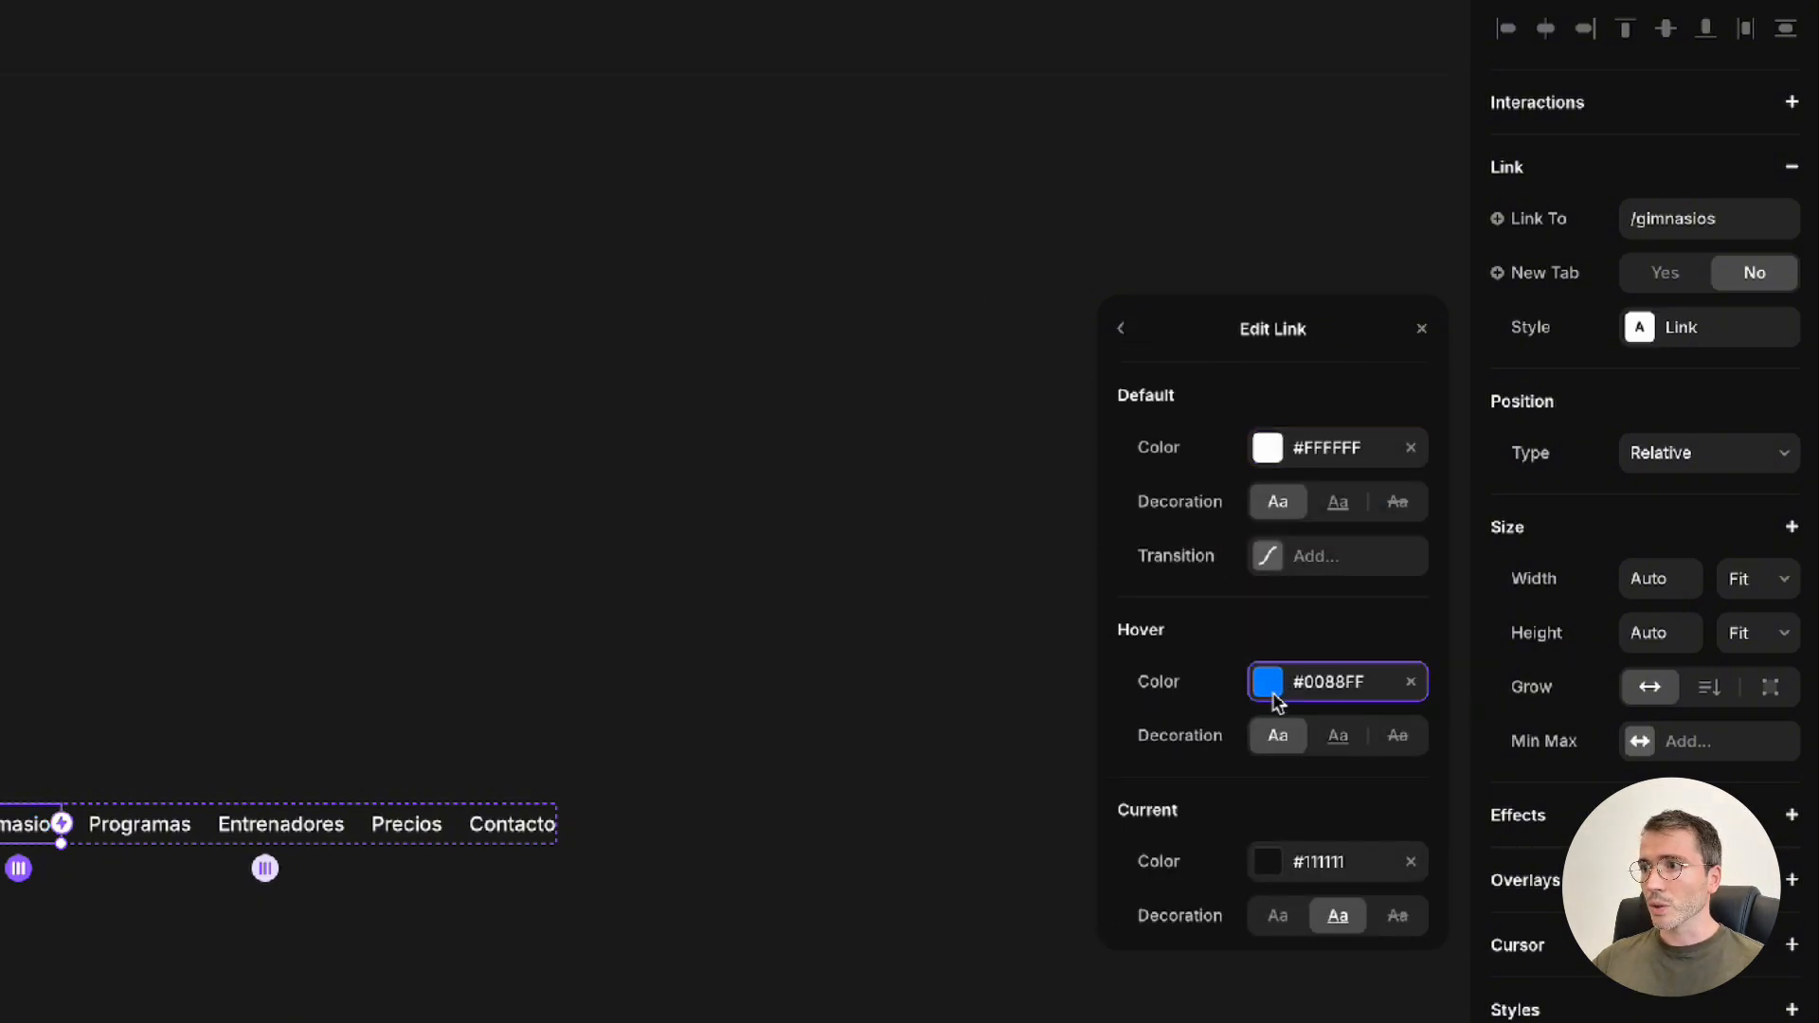
{"action": "left_click", "coordinate": [1270, 695]}
{"action": "left_click", "coordinate": [1129, 346]}
{"action": "left_click", "coordinate": [1268, 862]}
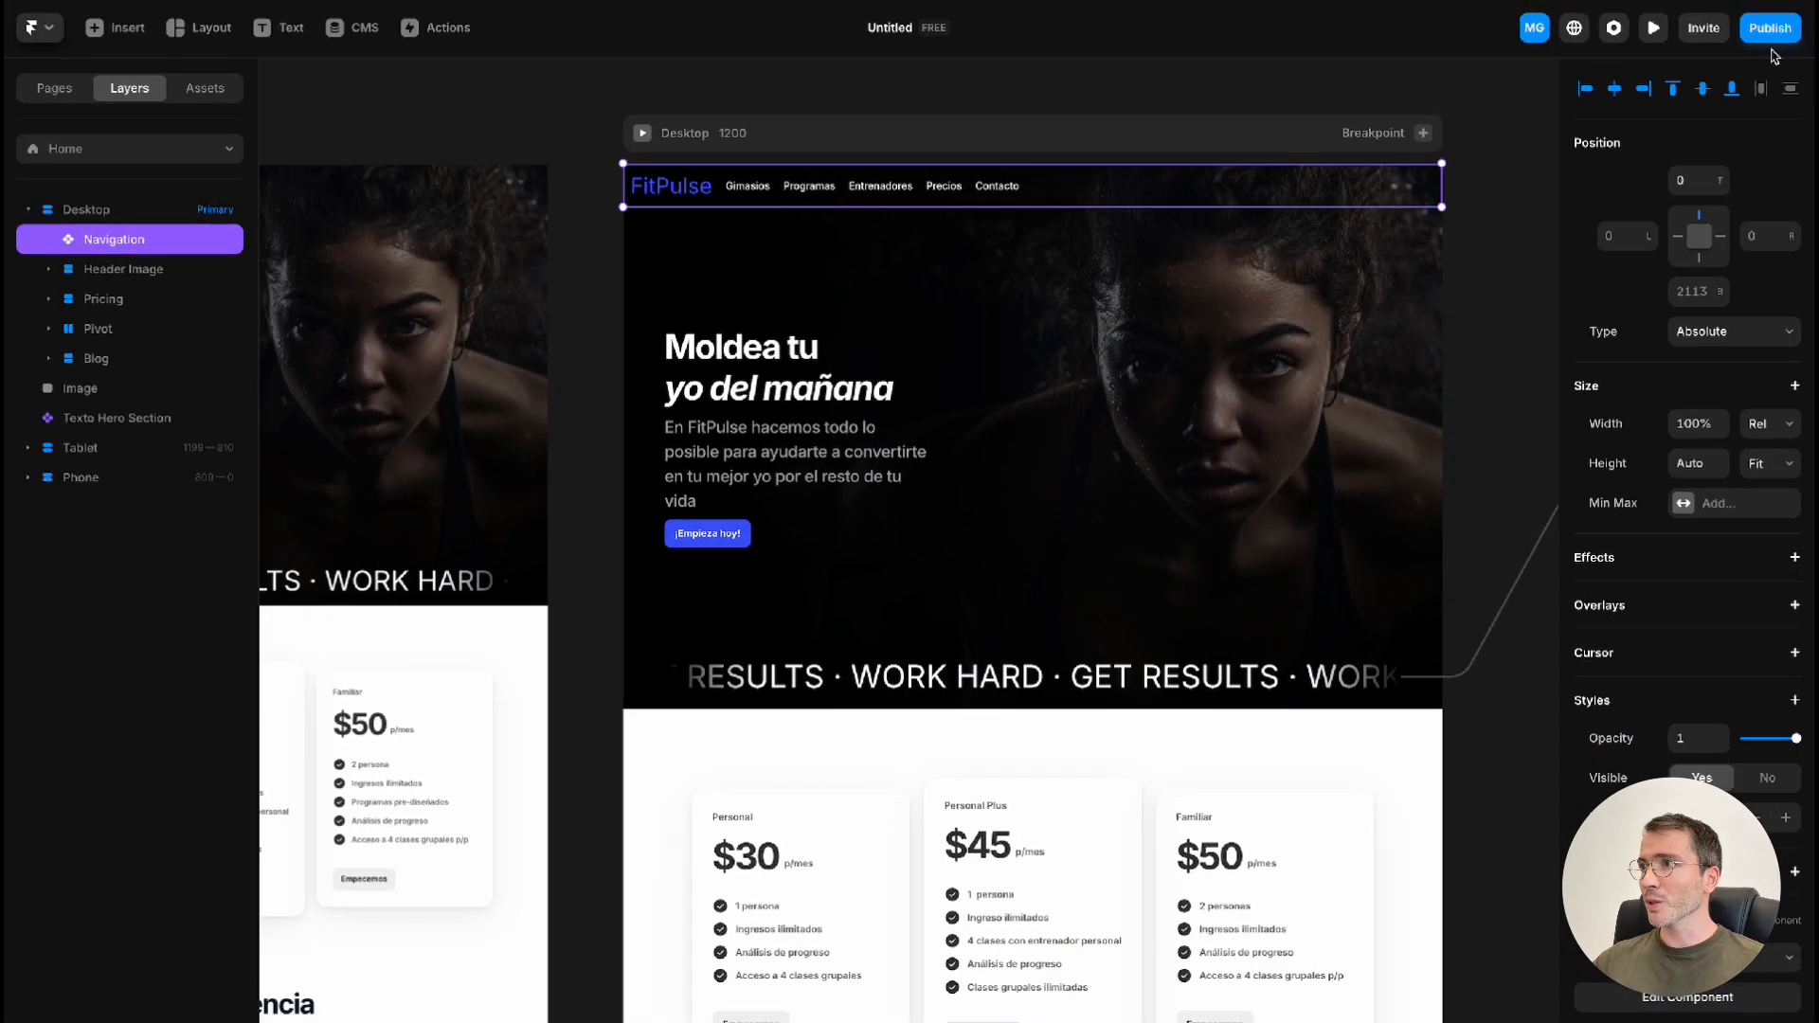
Publish the site and connect the free Framer subdomain fitpulse.framer.website as its custom domain
{"action": "left_click", "coordinate": [1768, 31]}
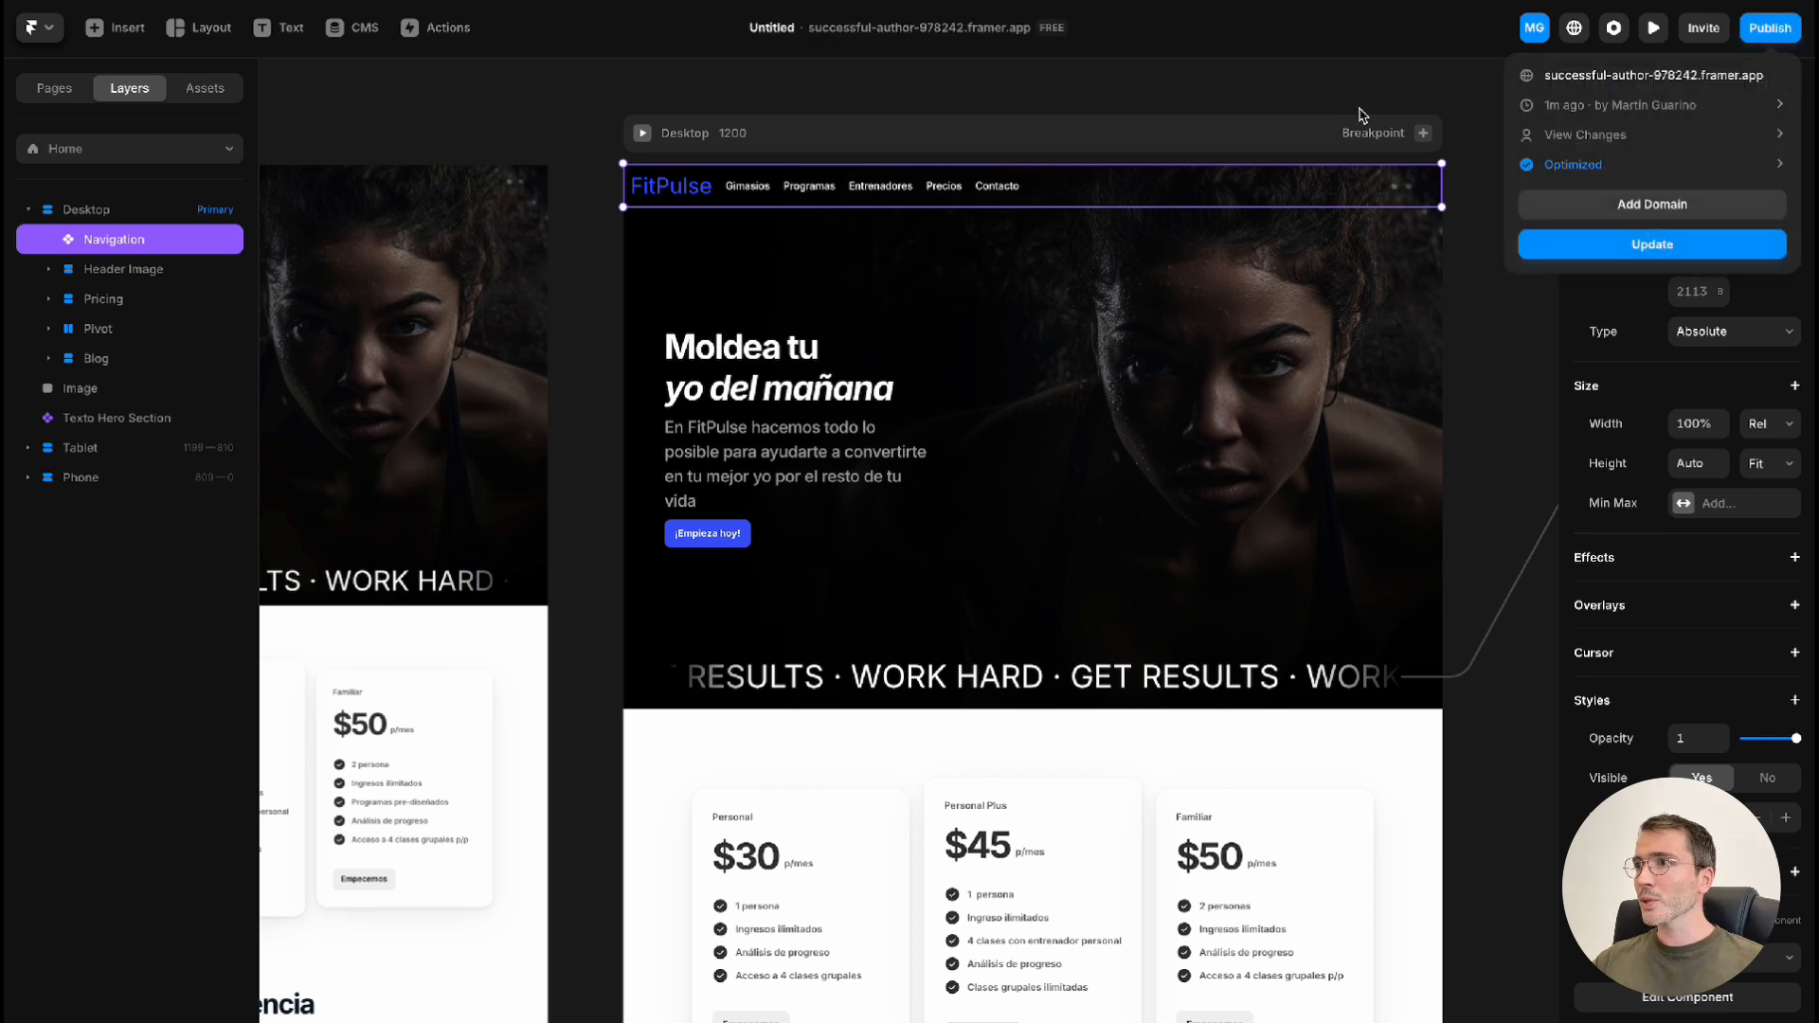
{"action": "left_click", "coordinate": [1650, 219]}
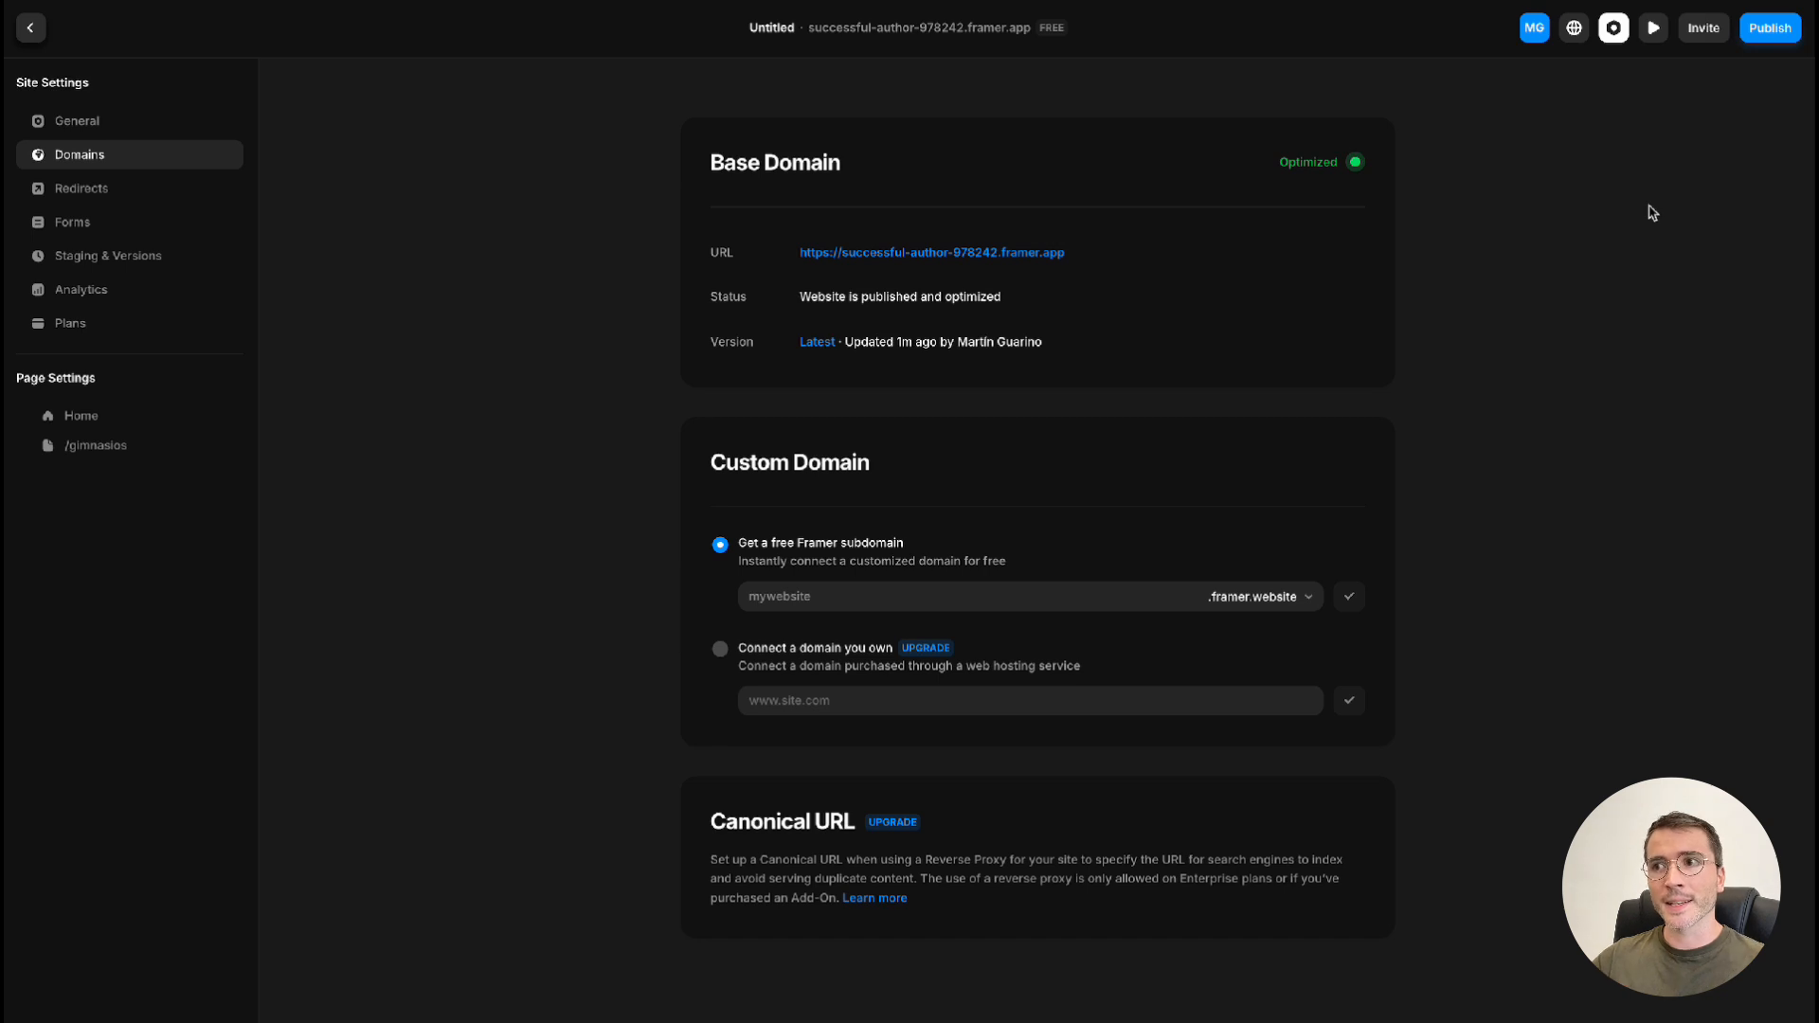
{"action": "left_click", "coordinate": [979, 602]}
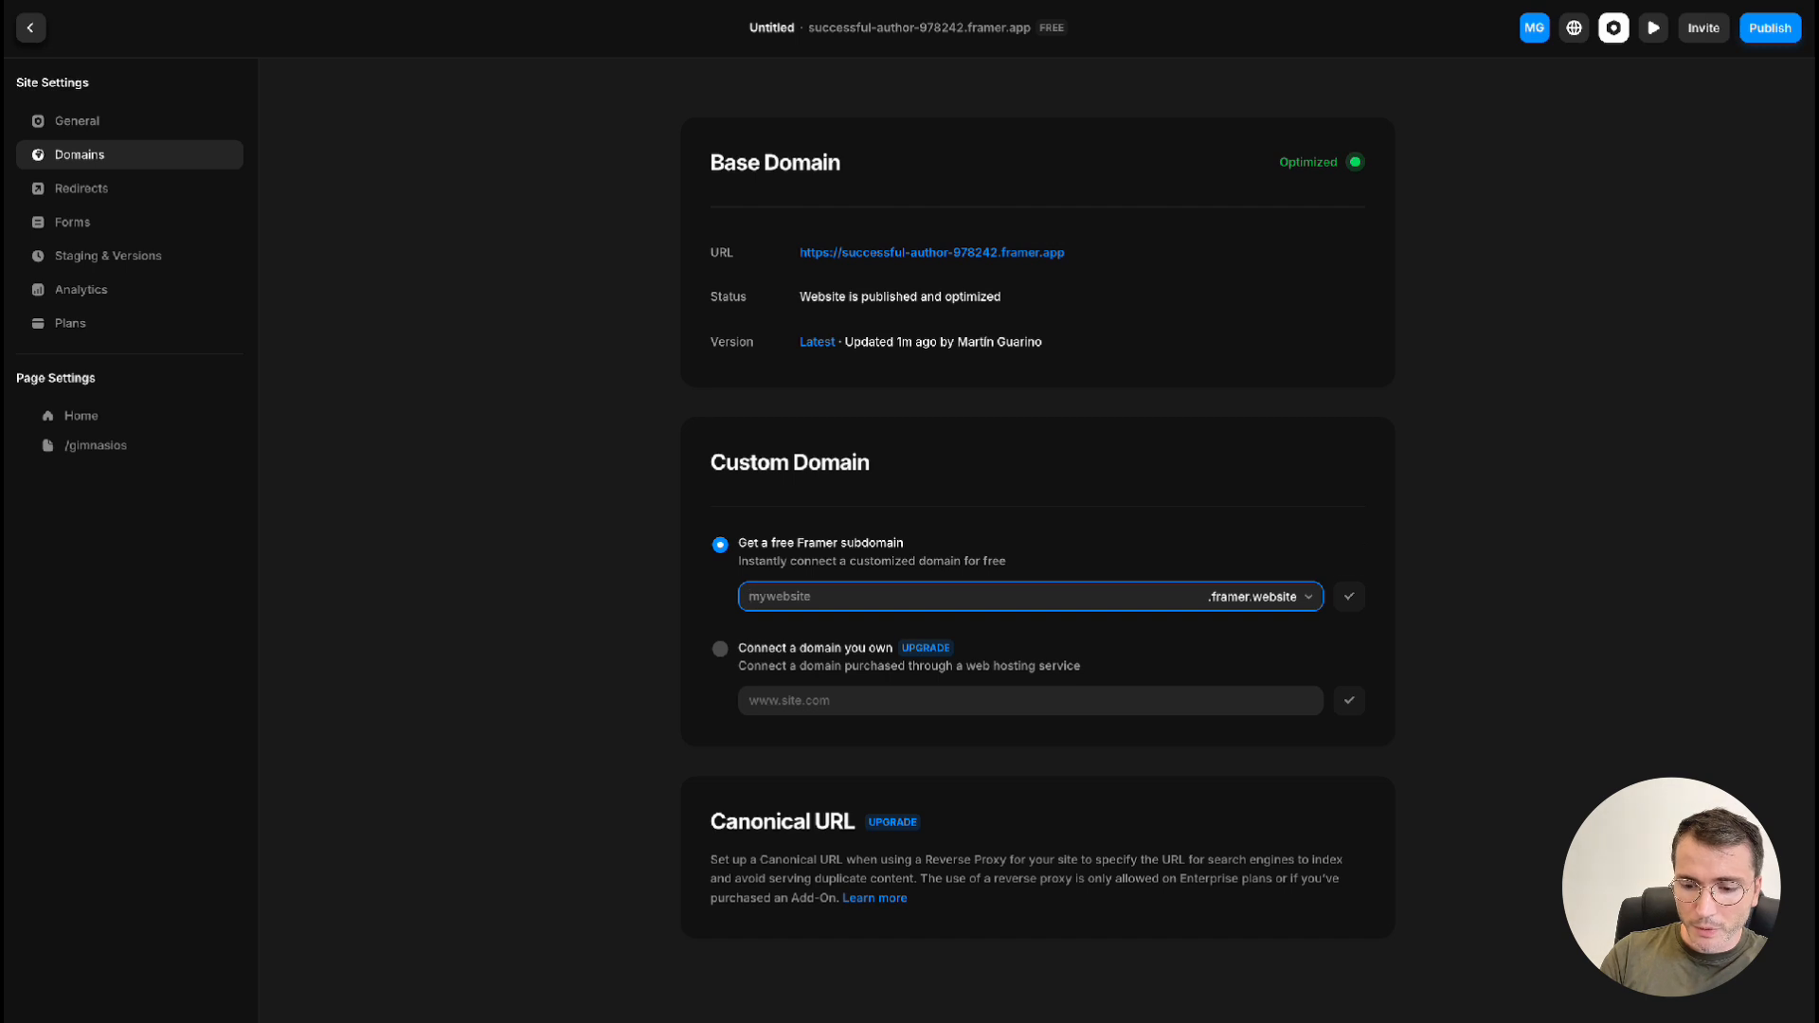
{"action": "type", "text": "f"}
{"action": "key", "text": "BackSpace"}
{"action": "type", "text": "fitpulse"}
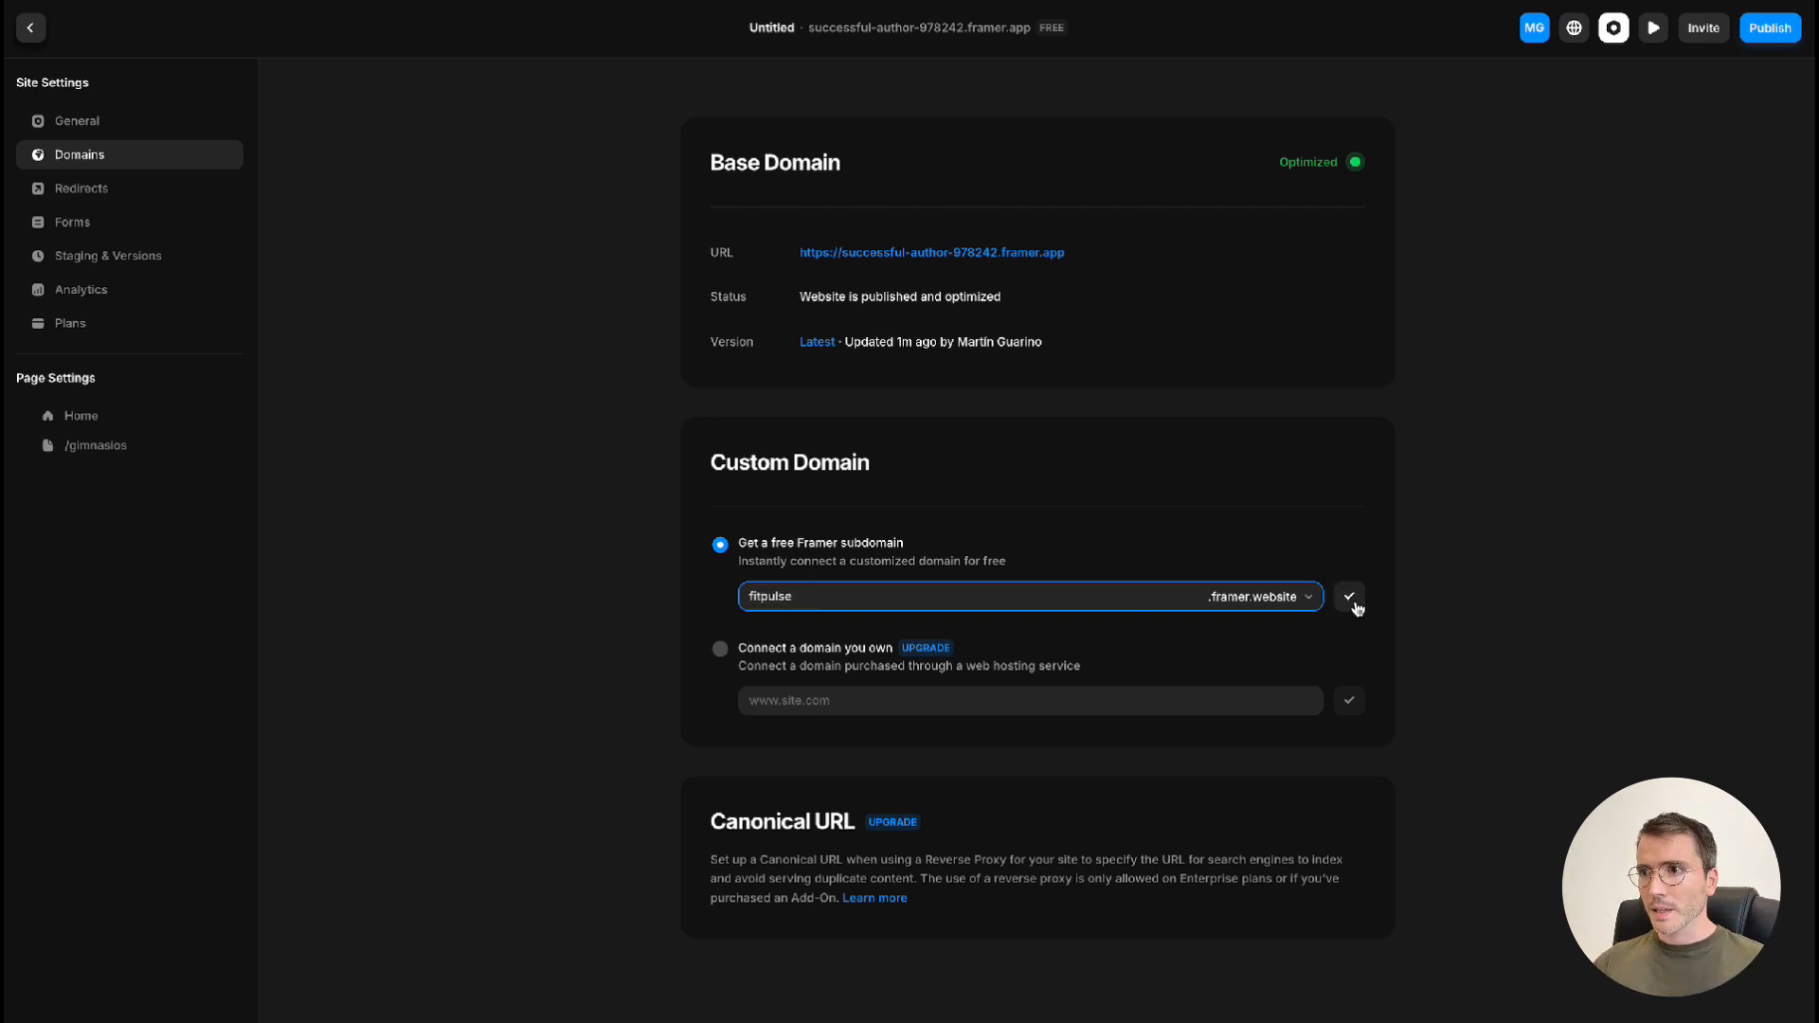
{"action": "left_click", "coordinate": [1355, 604]}
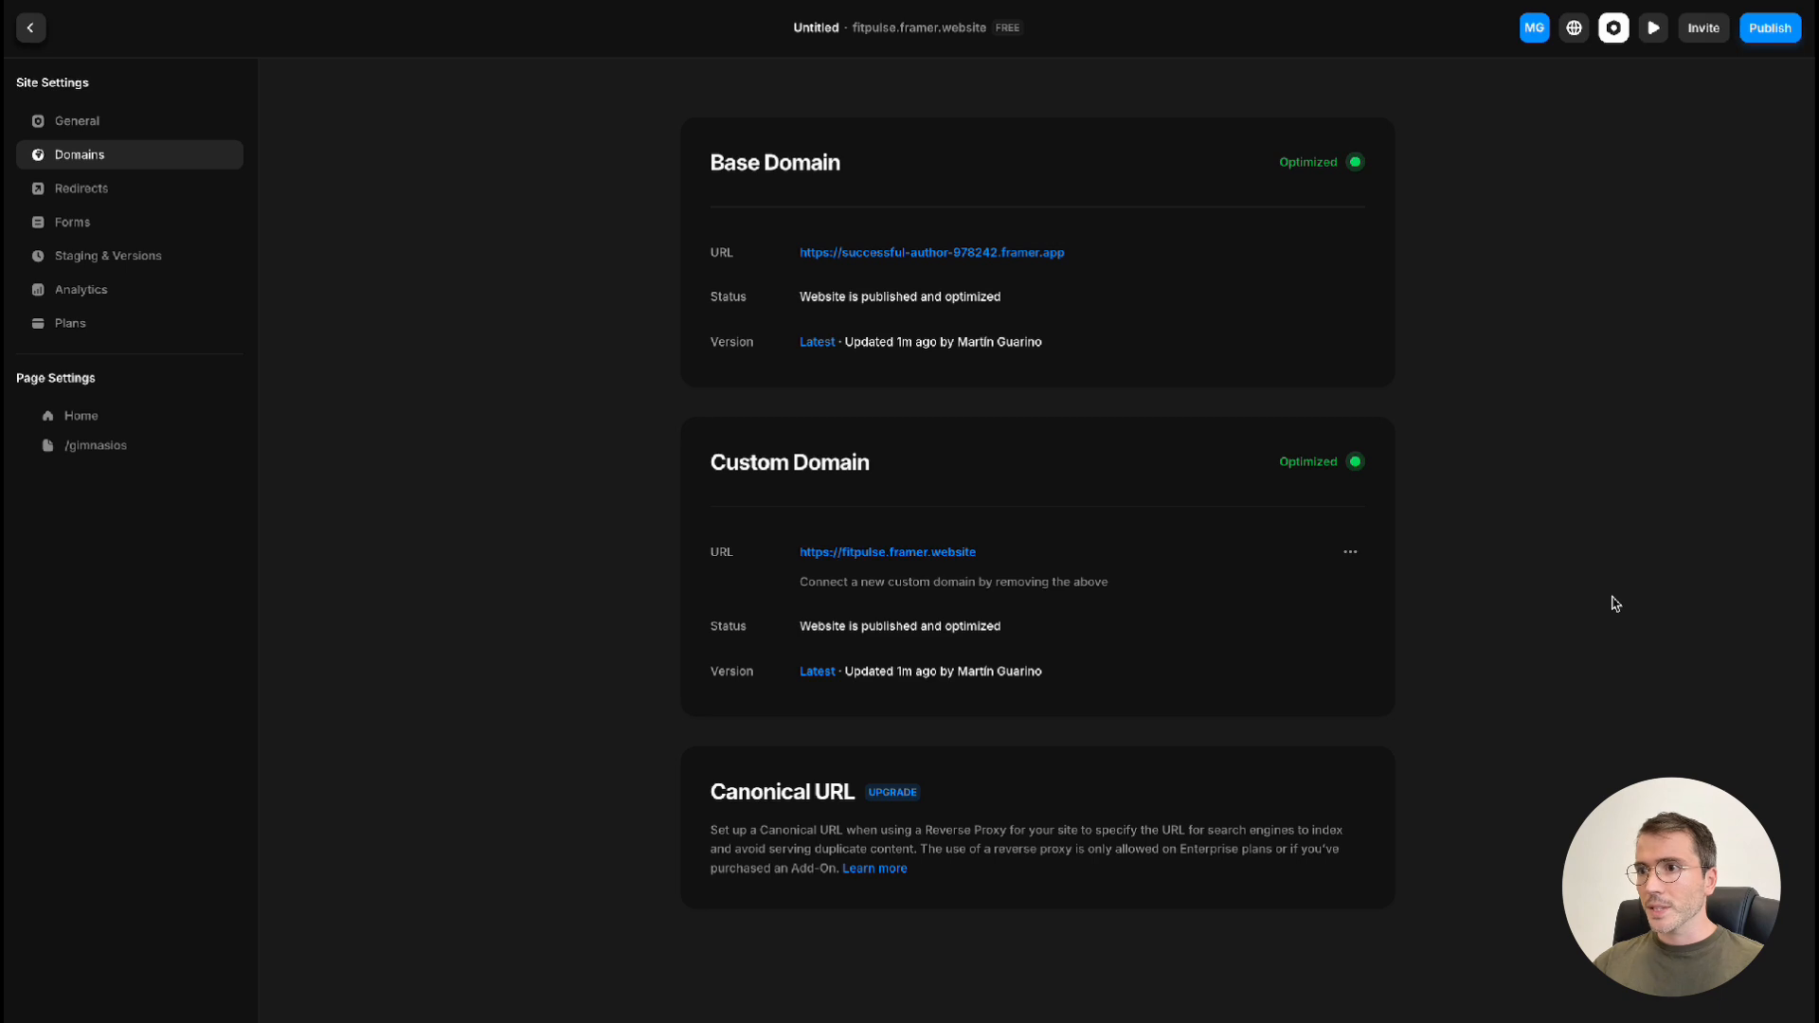
Open the live site at fitpulse.framer.website, check the hero, pricing and experience sections, and return to the domain settings
{"action": "left_click", "coordinate": [888, 552]}
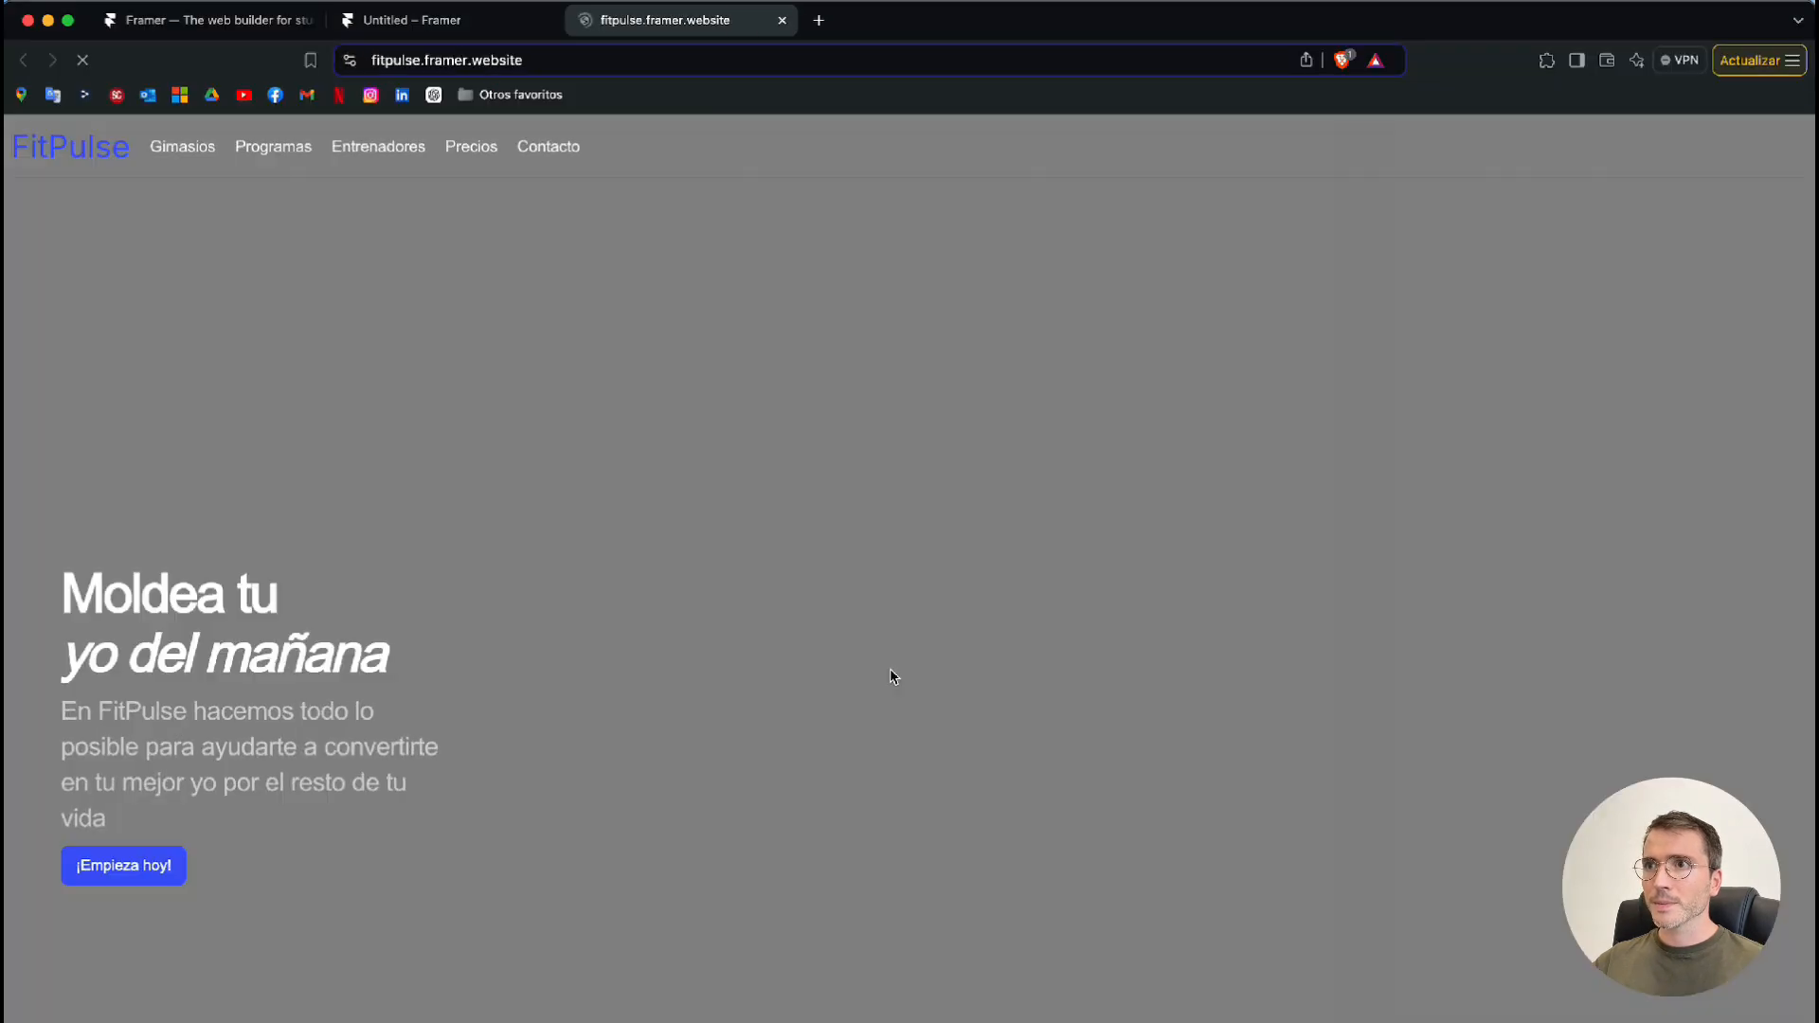
{"action": "scroll", "coordinate": [810, 638], "scroll_direction": "down", "scroll_amount": 6}
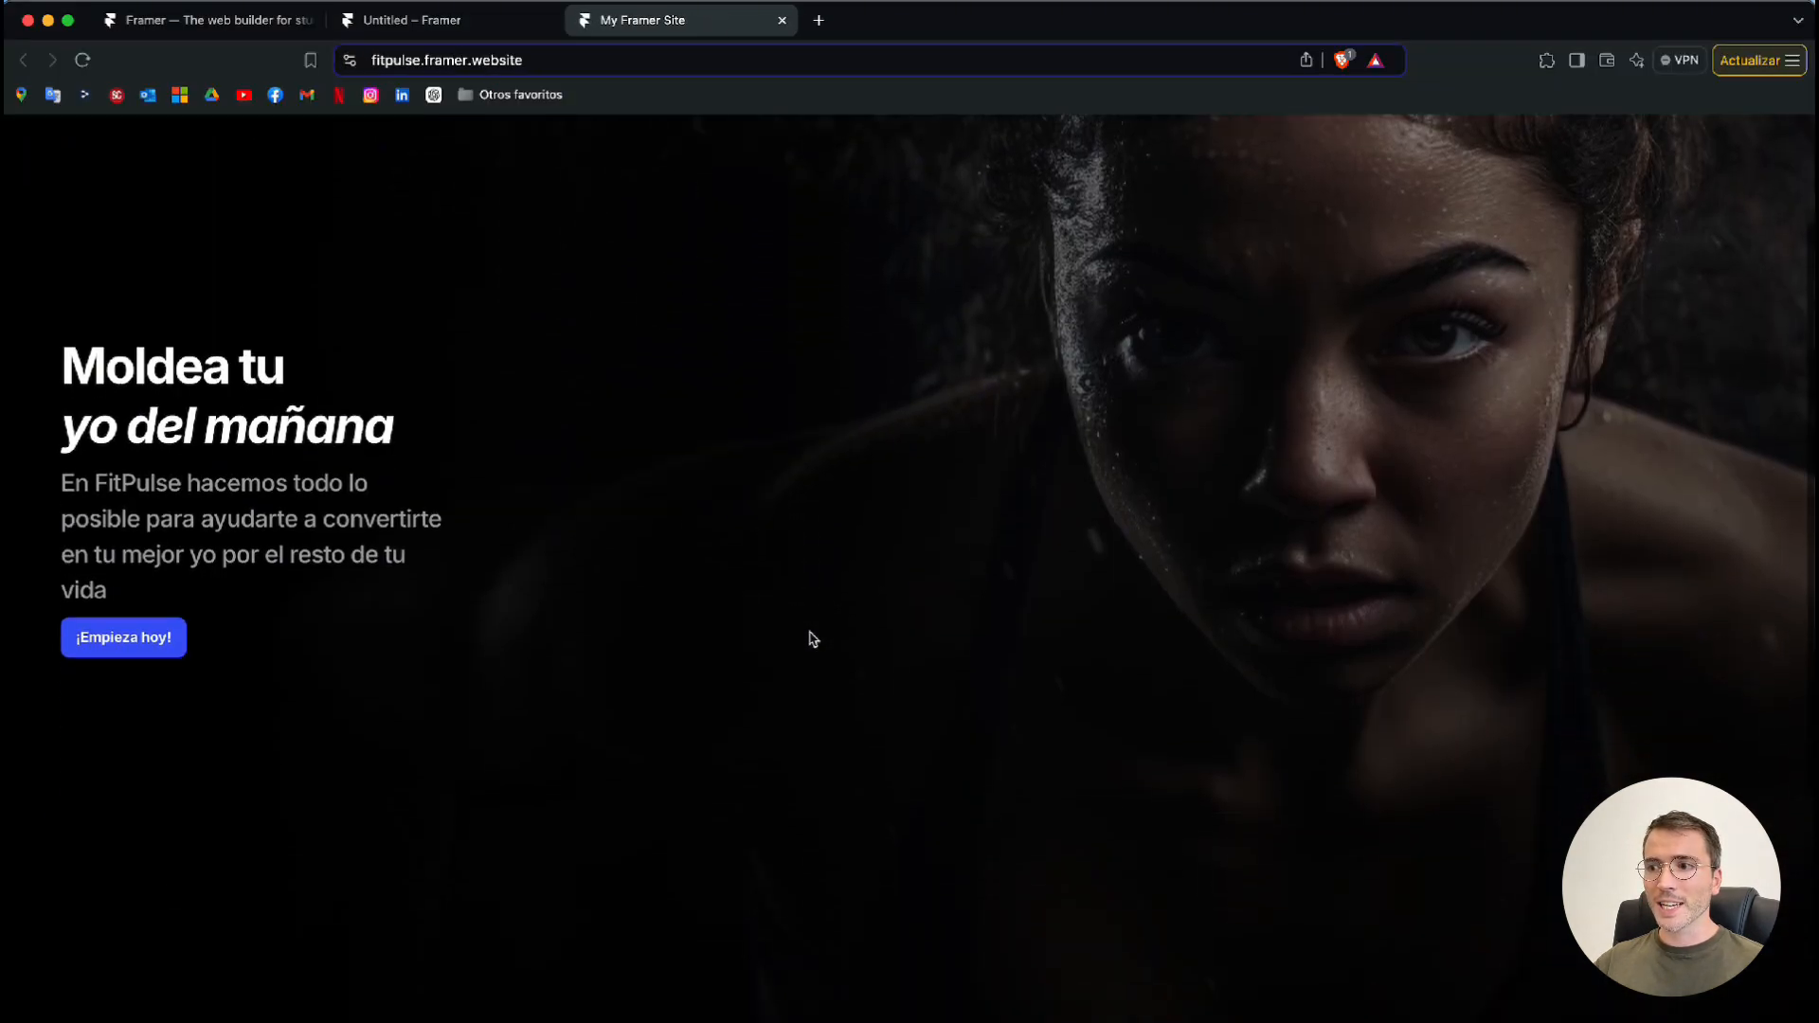
{"action": "scroll", "coordinate": [812, 639], "scroll_direction": "down", "scroll_amount": 9}
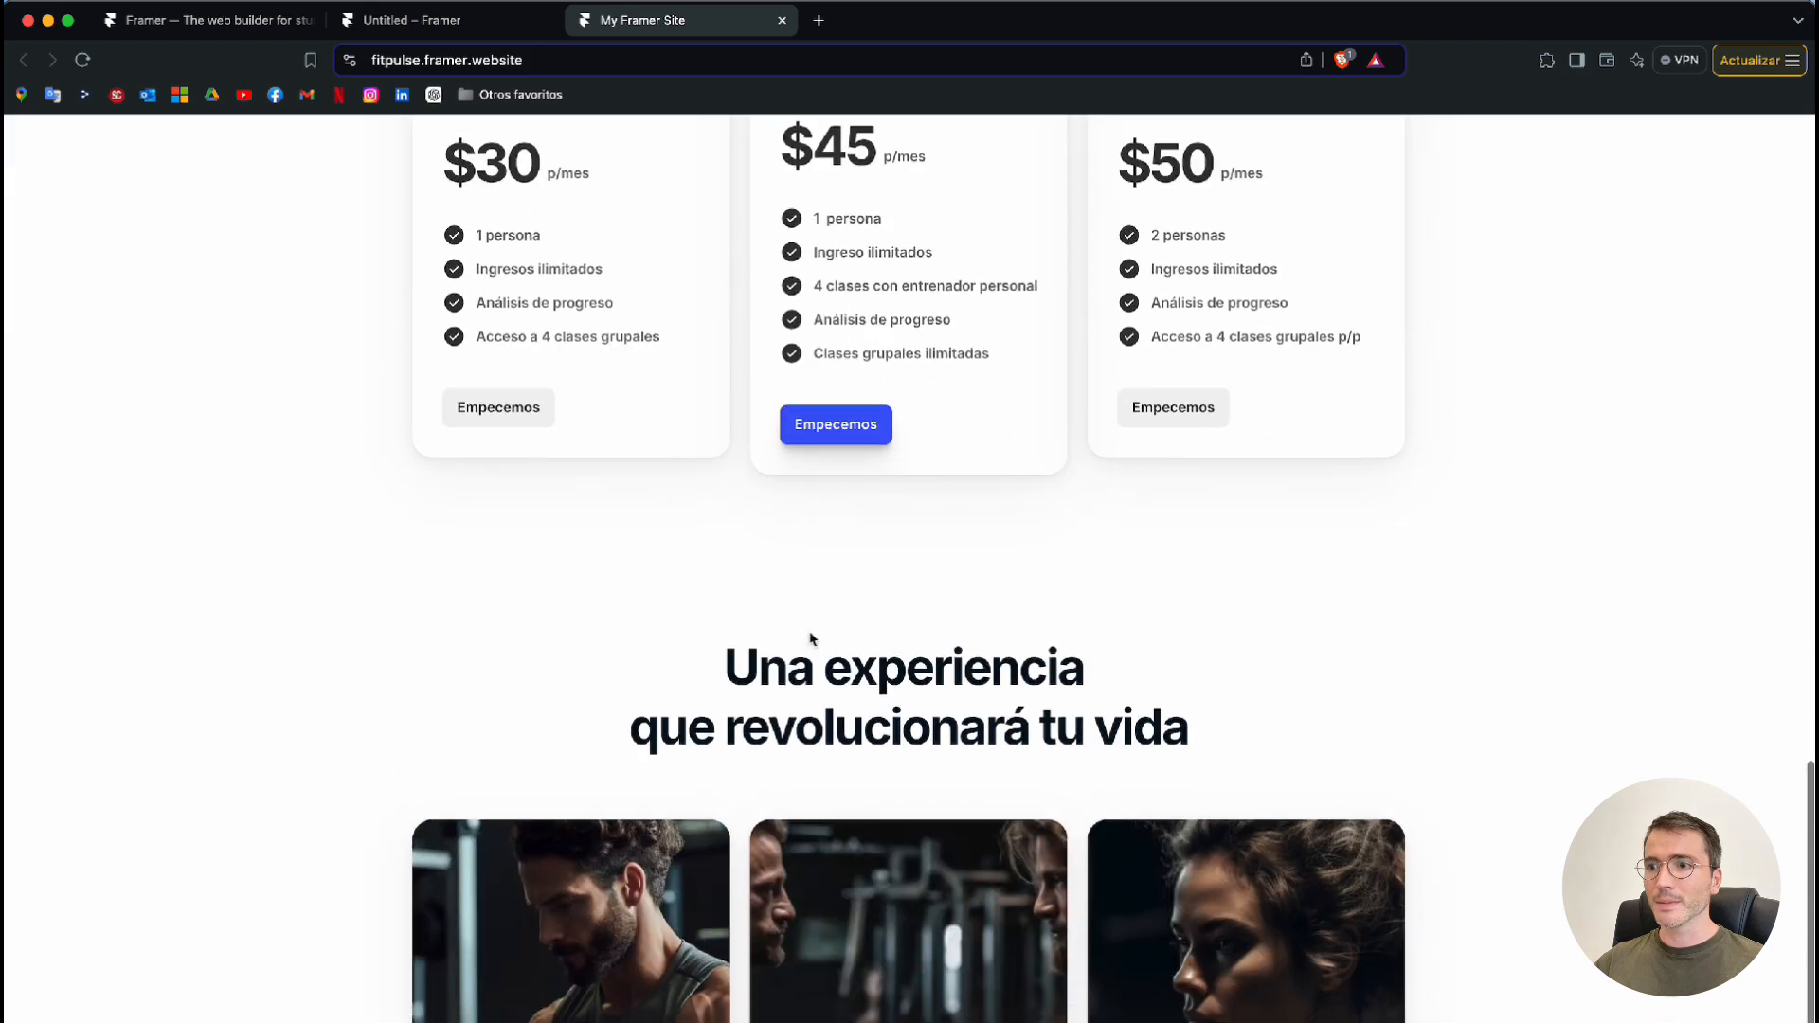
{"action": "scroll", "coordinate": [812, 639], "scroll_direction": "up", "scroll_amount": 14}
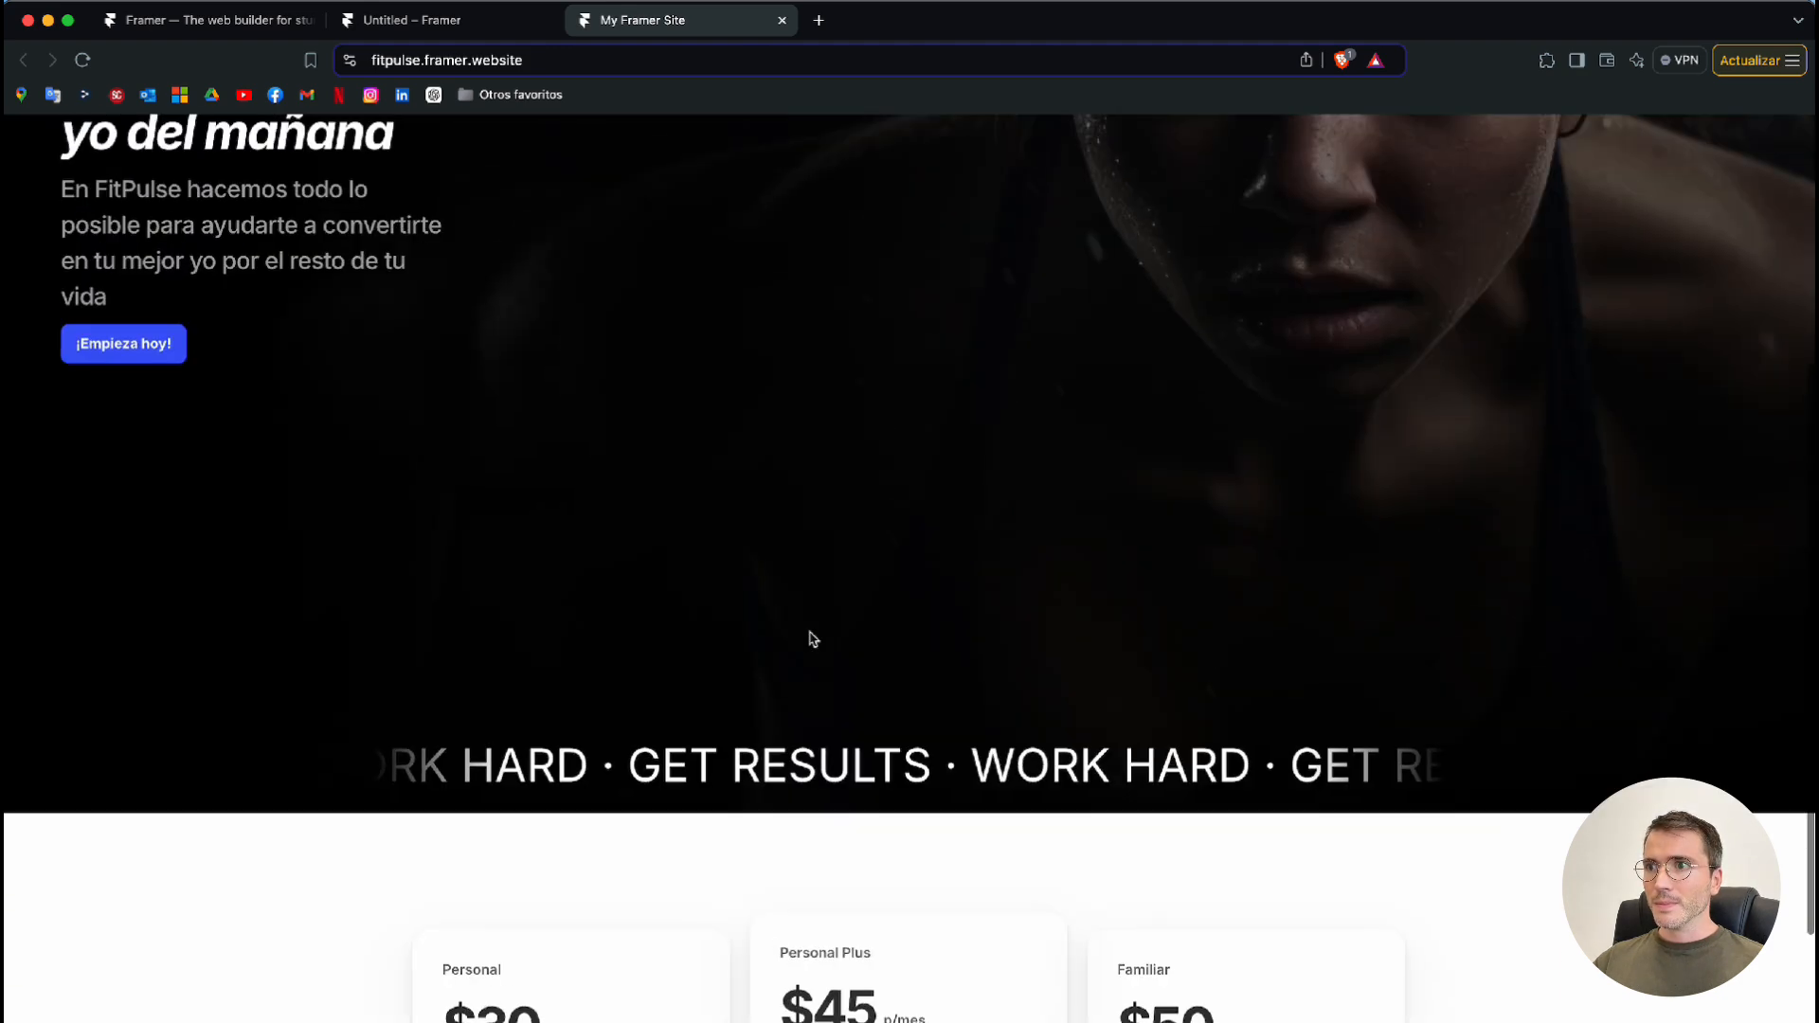
{"action": "scroll", "coordinate": [812, 639], "scroll_direction": "up", "scroll_amount": 2}
{"action": "key", "text": "super+w"}
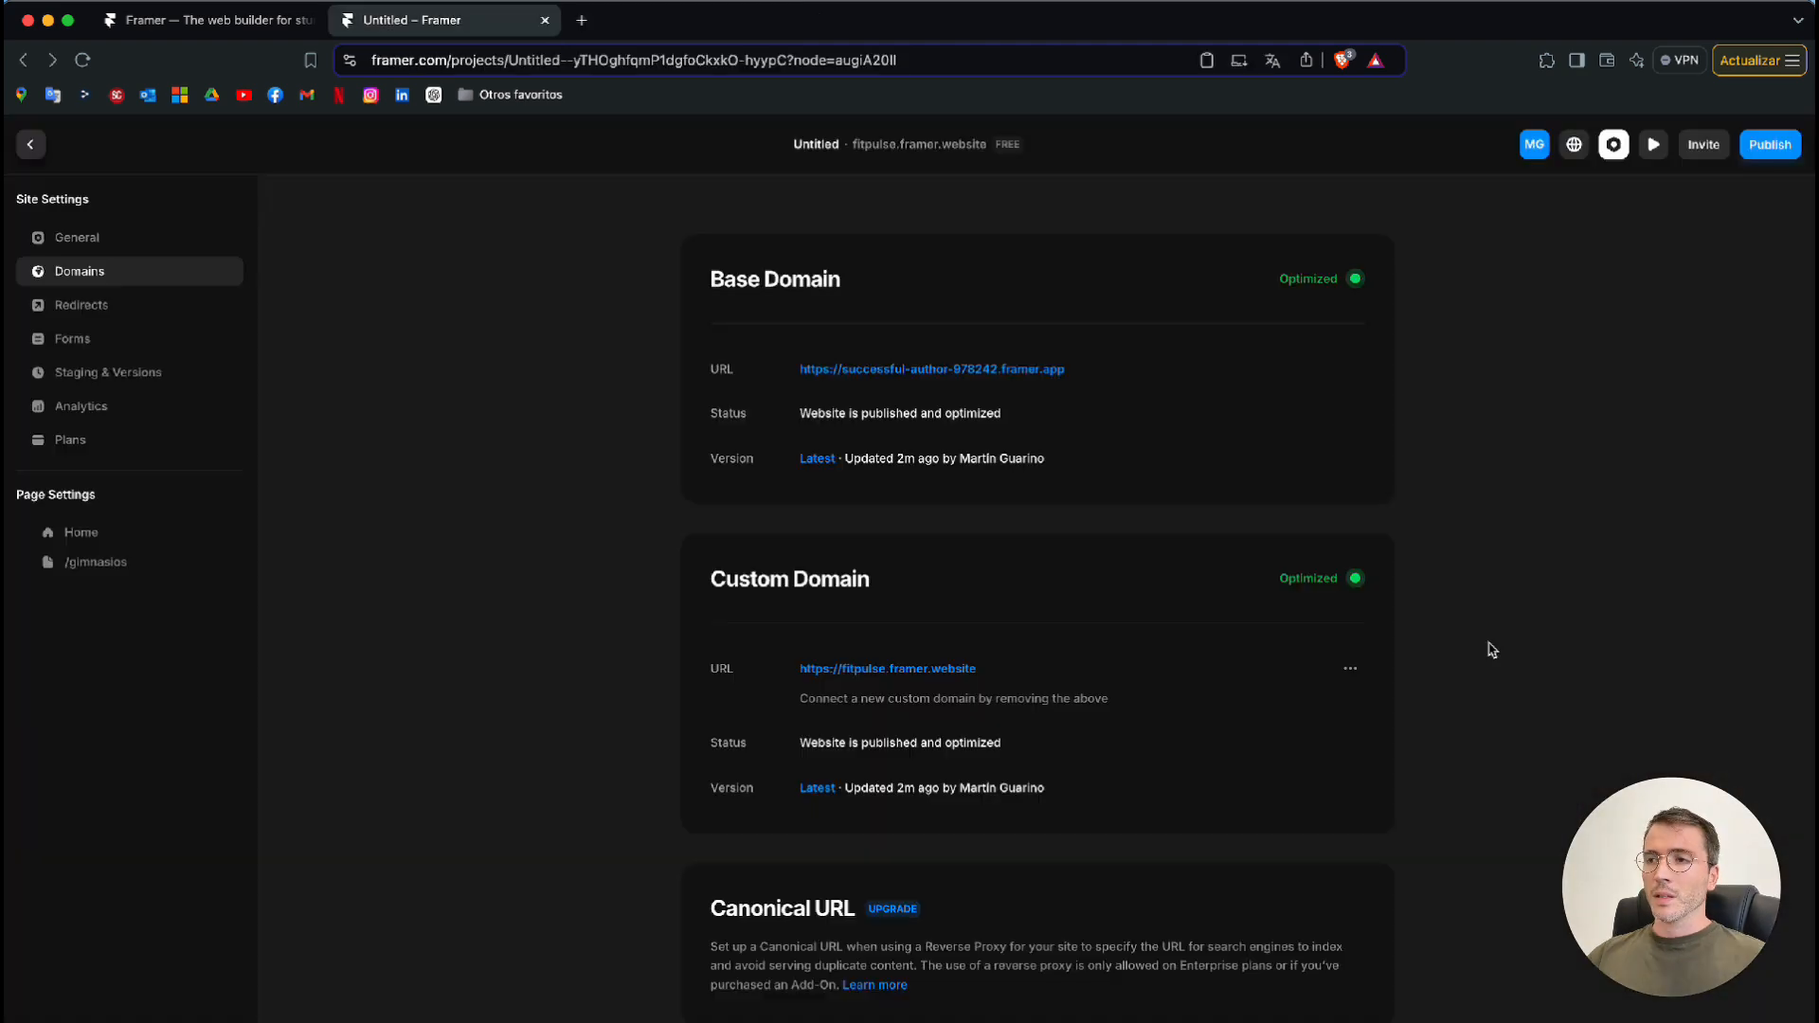